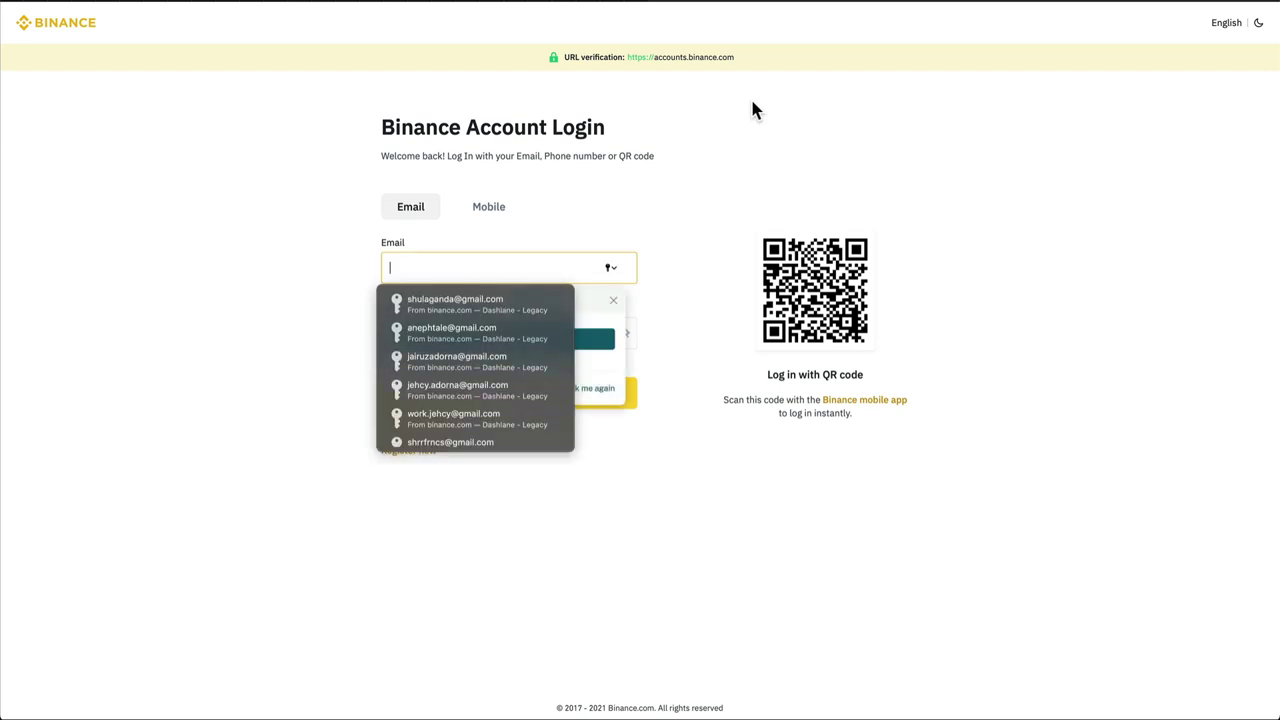
Unlock Dashlane with its master password and close its saved-logins list
left_click(697, 251)
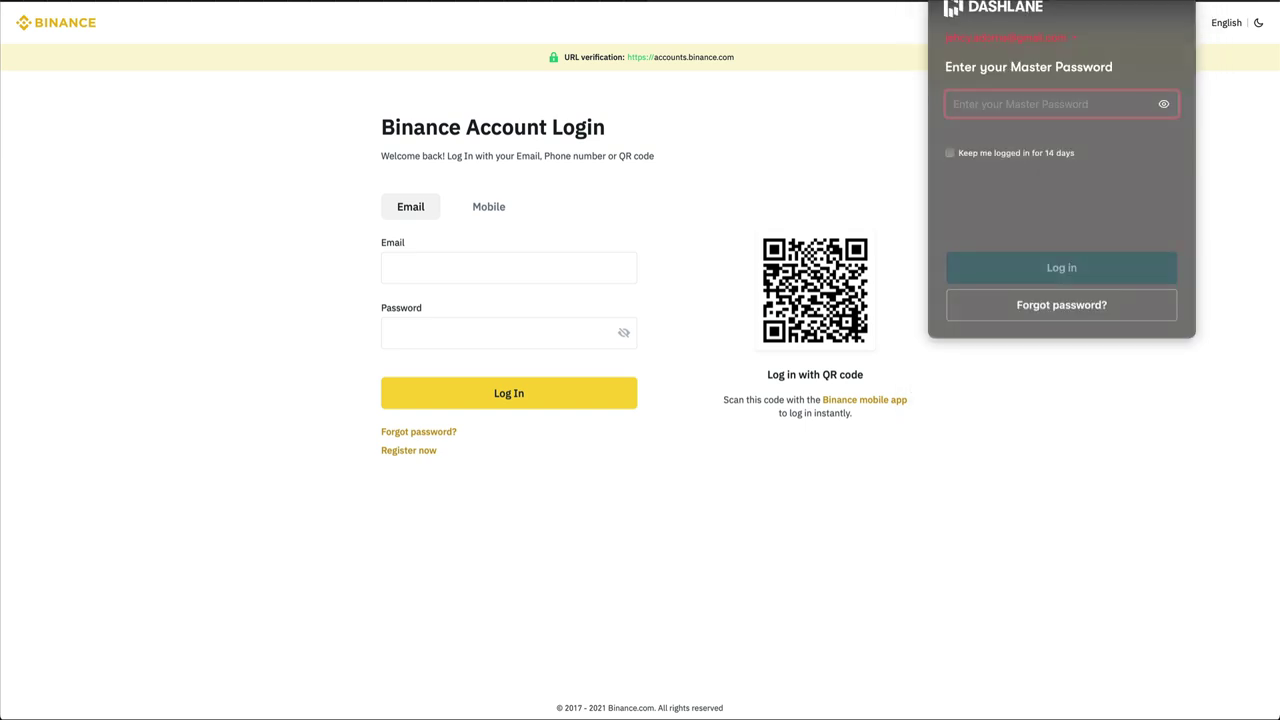
type("•")
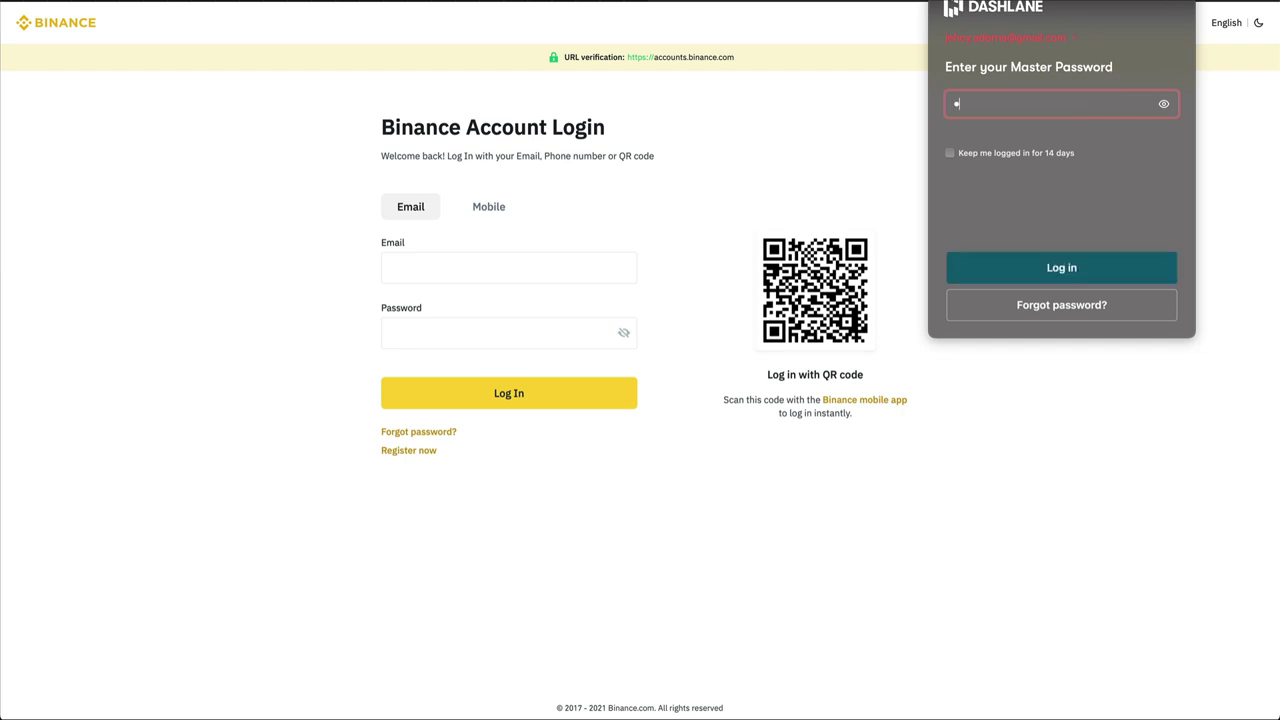
type("•••••••••••••••••••")
key("Return")
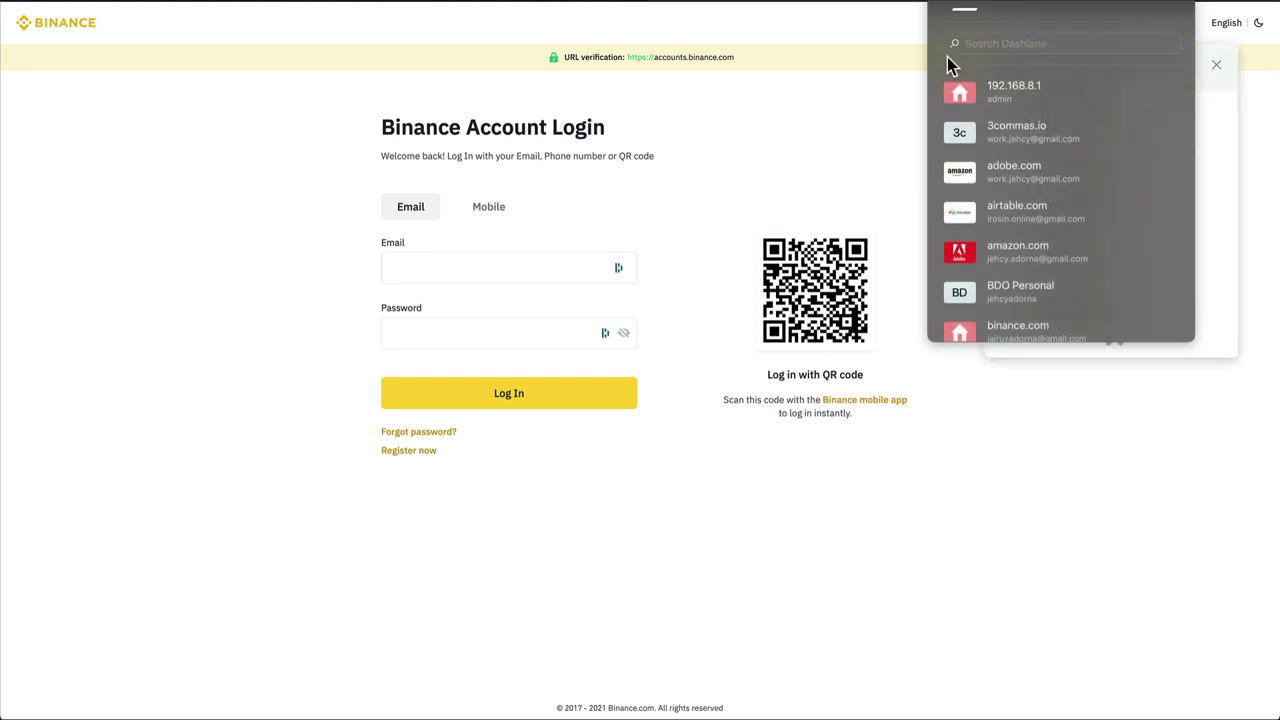
left_click(742, 124)
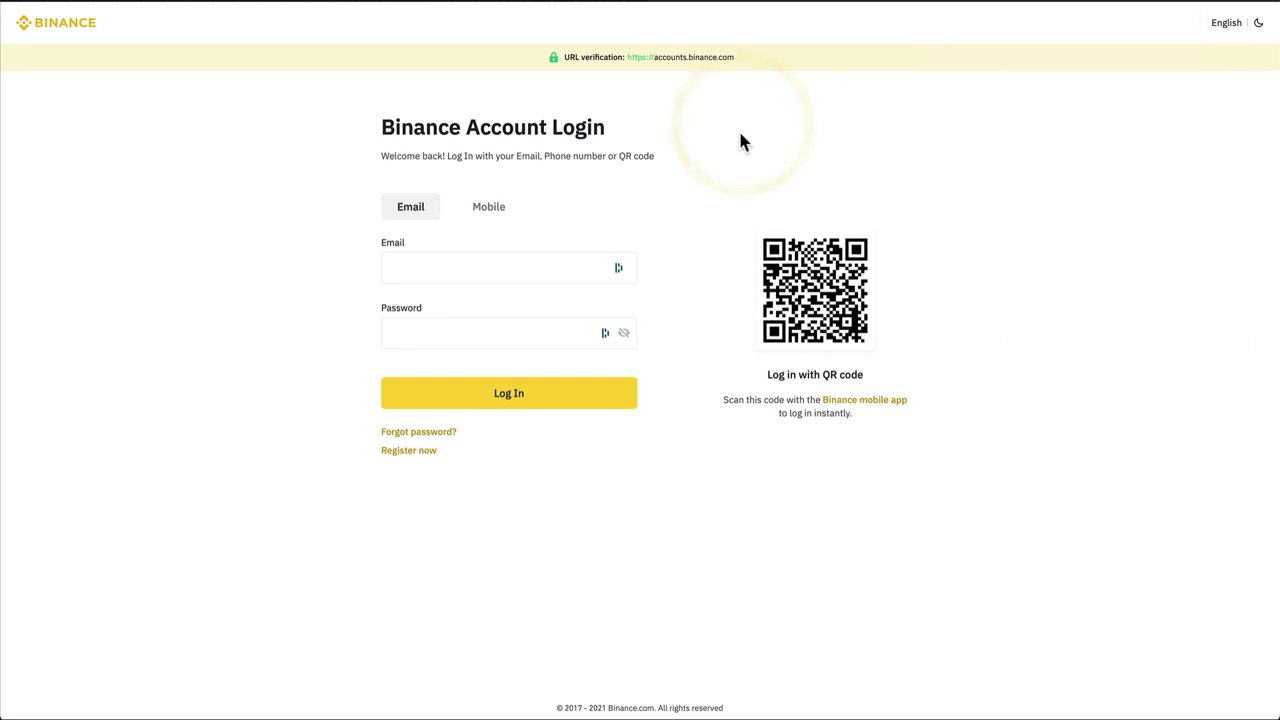
Autofill the saved Binance email and password and submit the login form
left_click(446, 270)
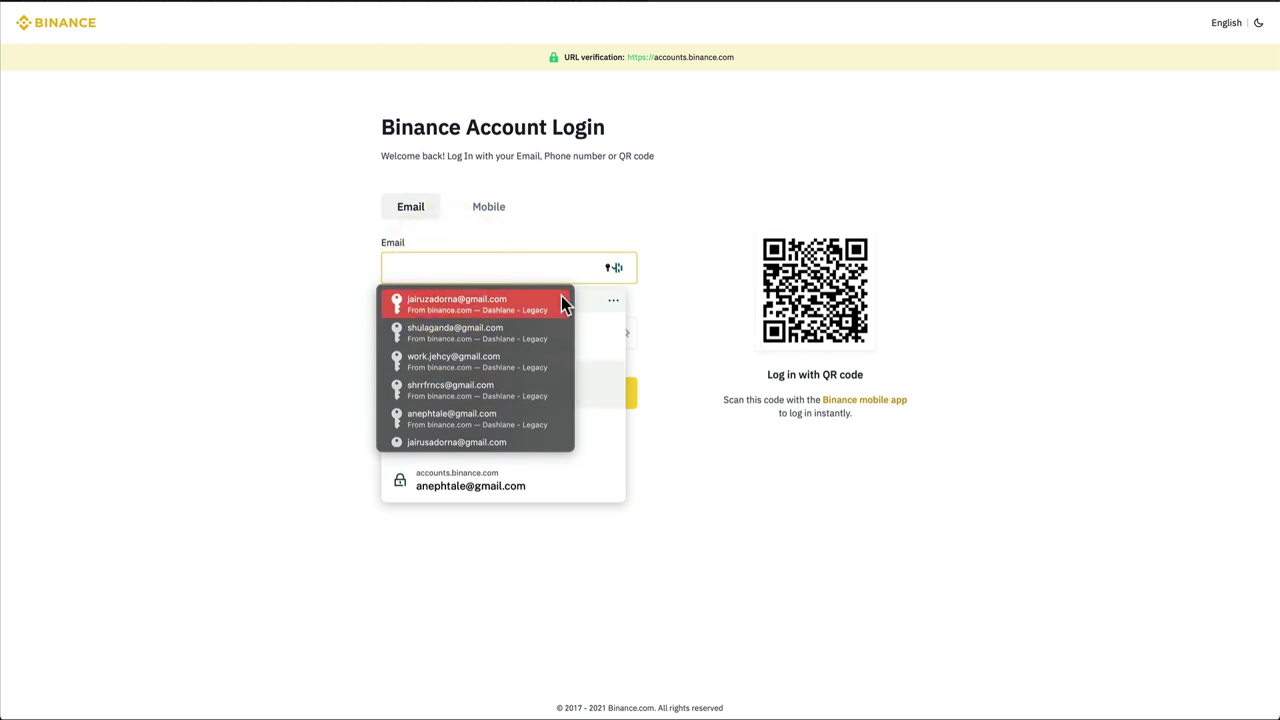
type("je")
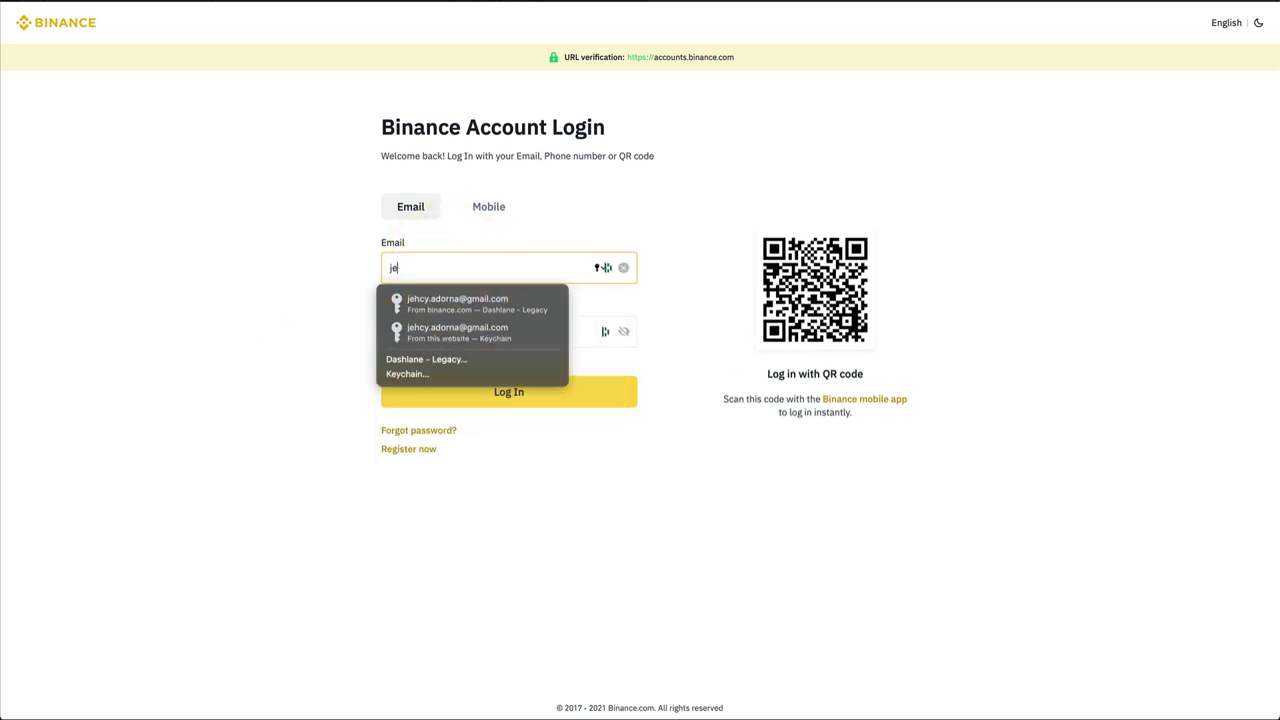
left_click(516, 322)
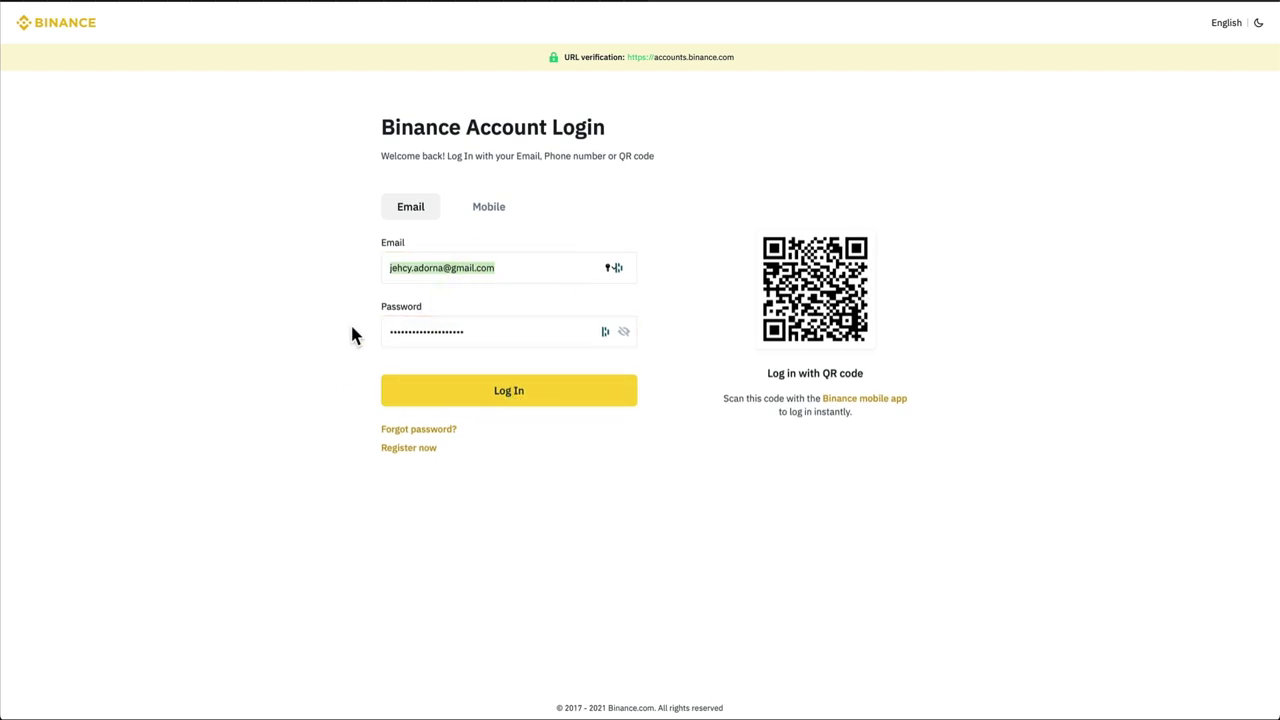
left_click(502, 391)
Solve the slider puzzle and enter the 6-digit authenticator code to finish logging in
left_click_drag(550, 434, 634, 443)
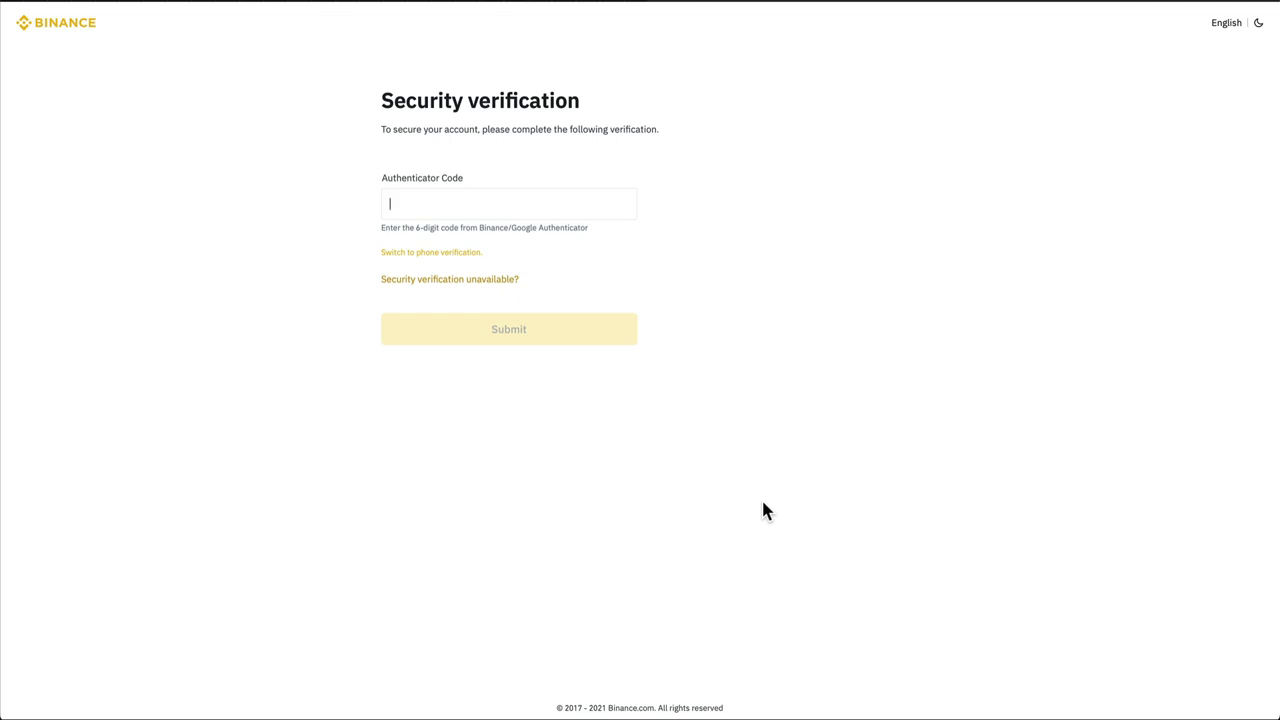
key("BackSpace")
key("BackSpace")
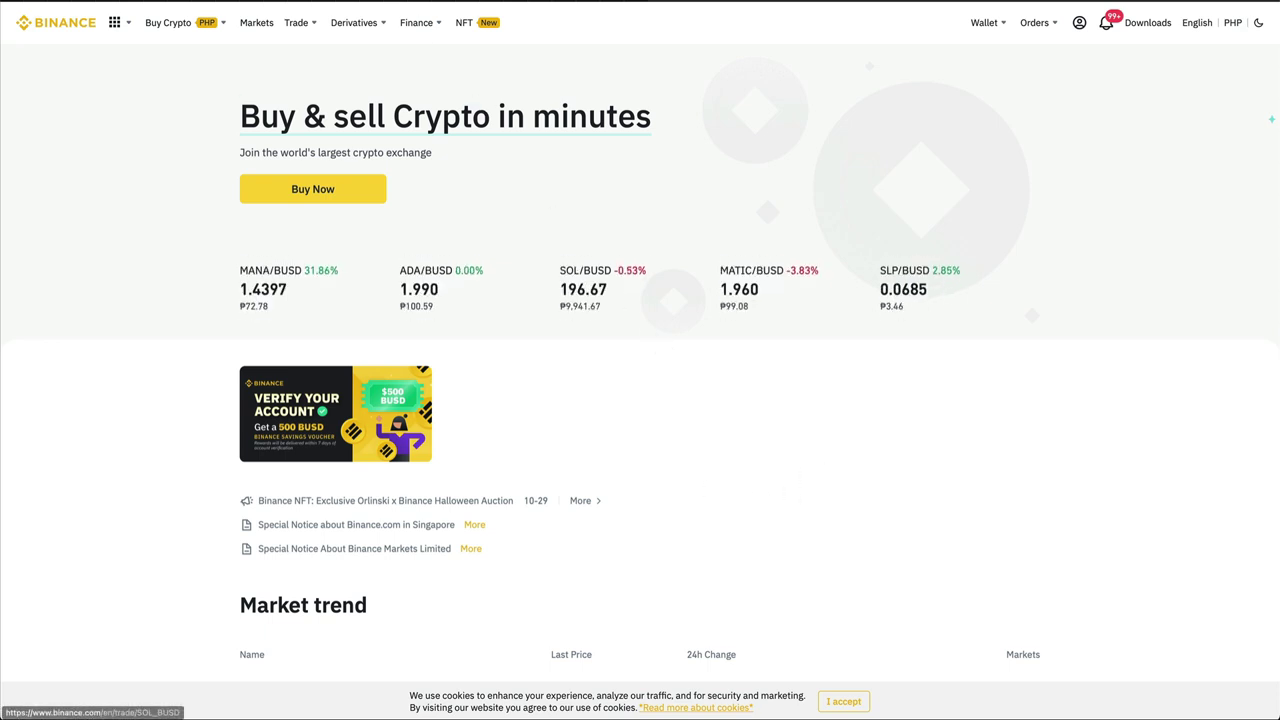
Open the account Dashboard showing 0.00103535 BTC, then show Buy Crypto's Pay with options
mouse_move(218, 18)
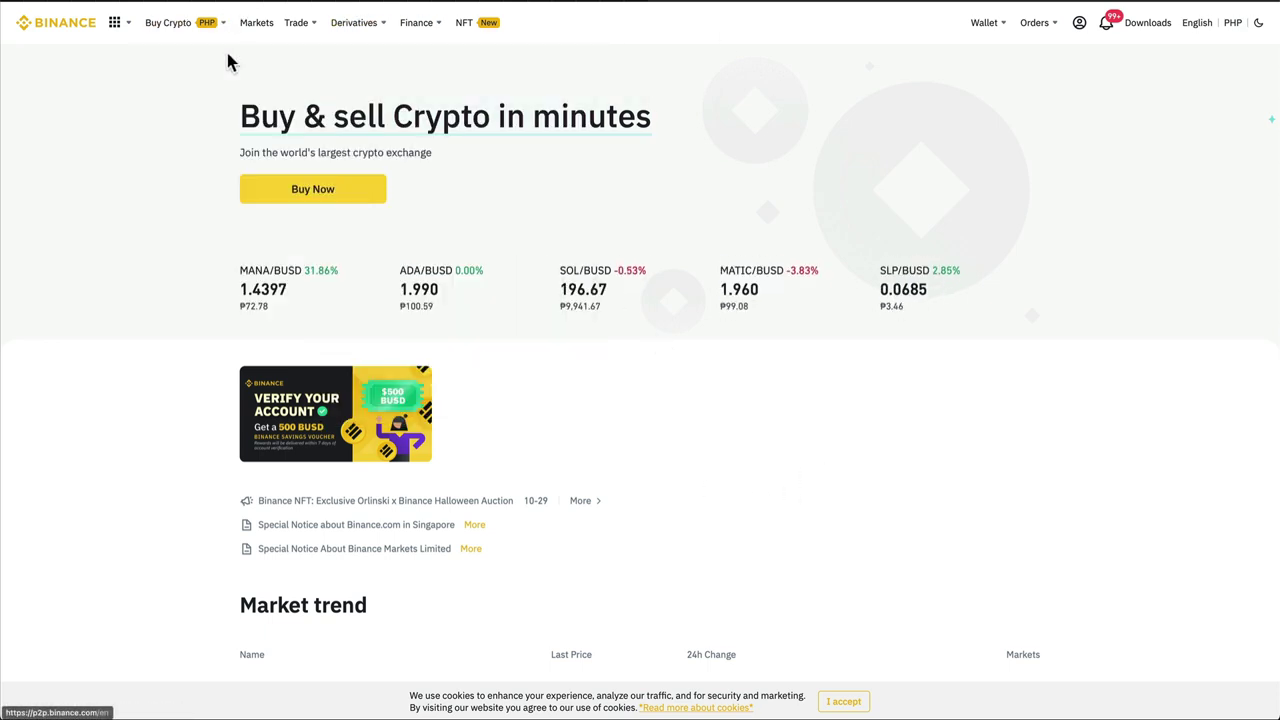
mouse_move(320, 28)
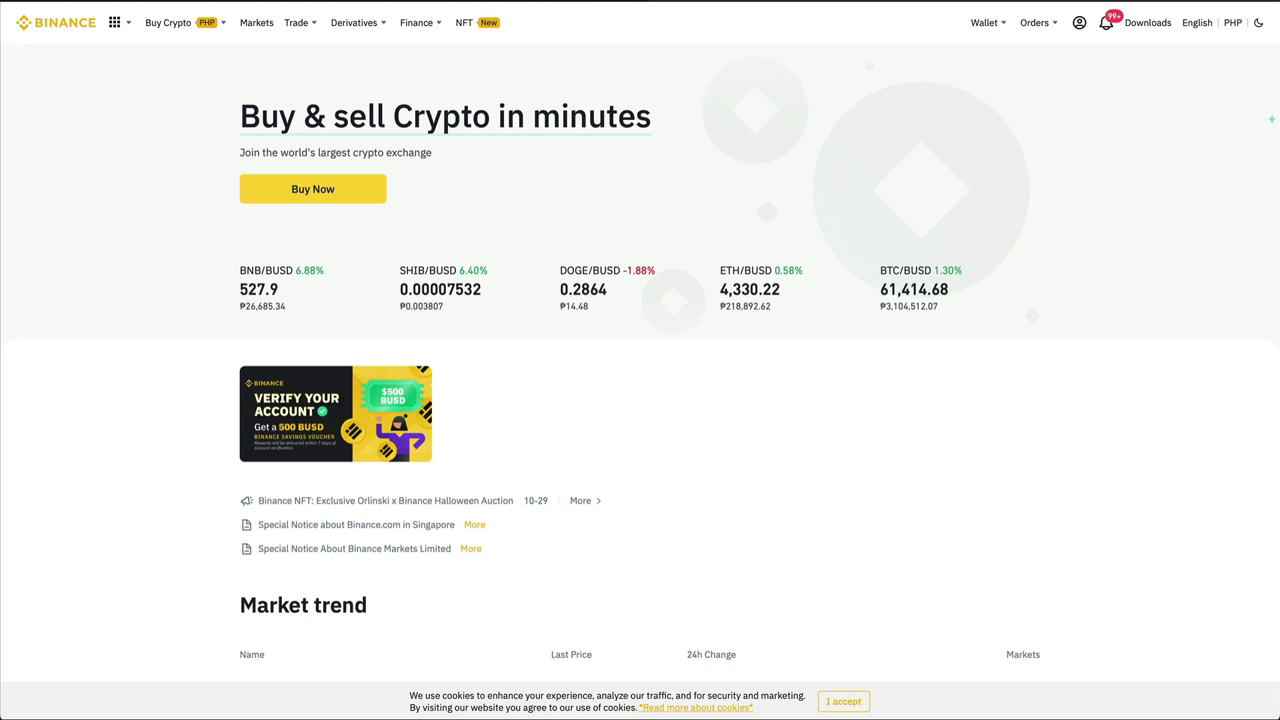
mouse_move(1079, 22)
left_click(1118, 124)
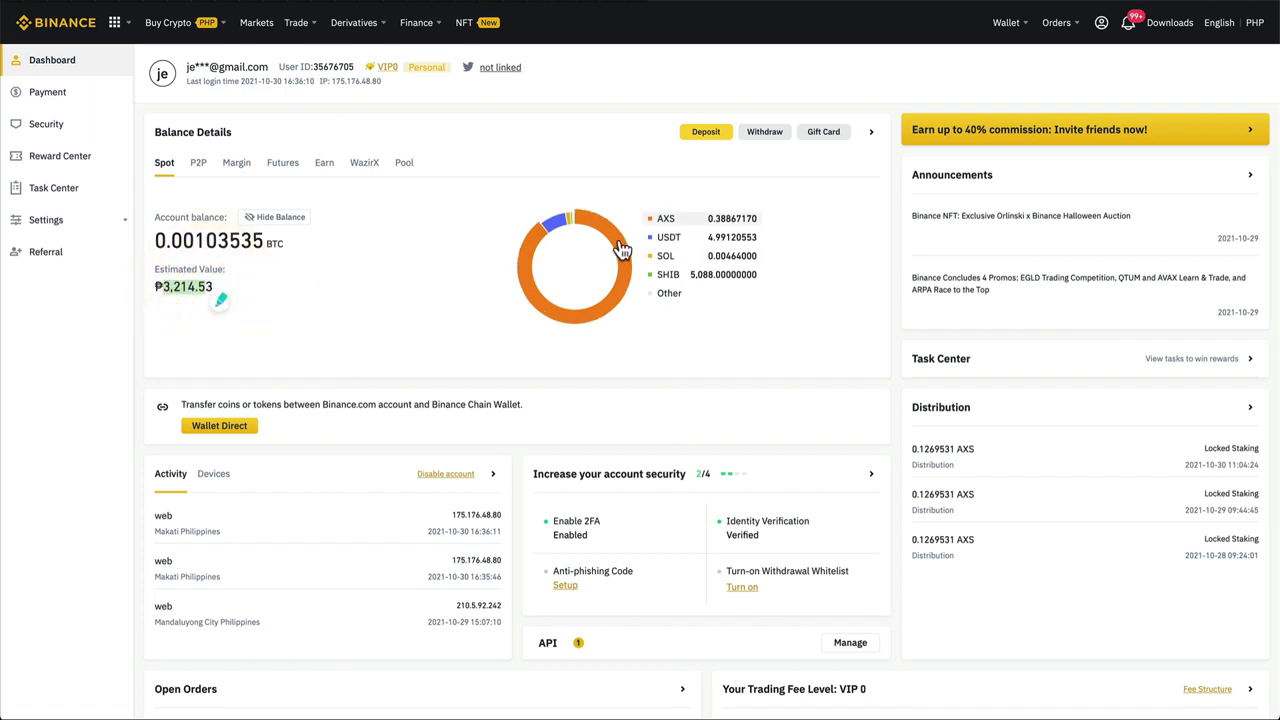
left_click(360, 282)
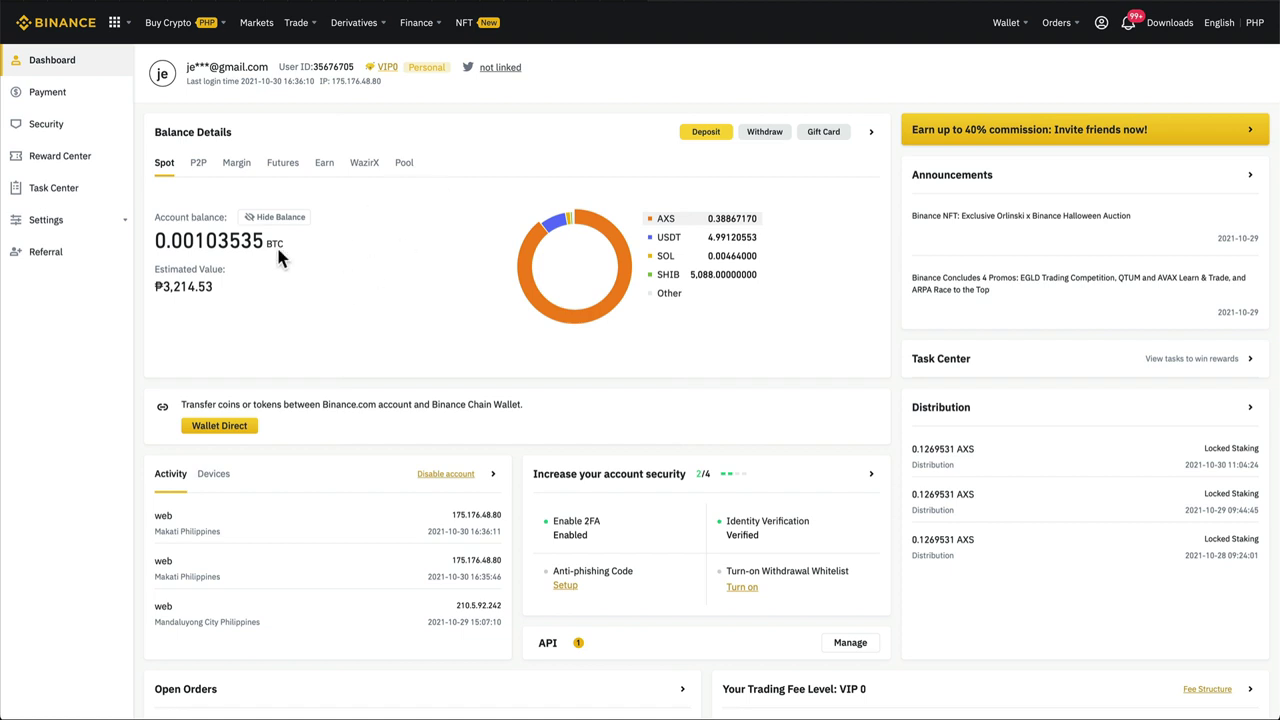
mouse_move(170, 24)
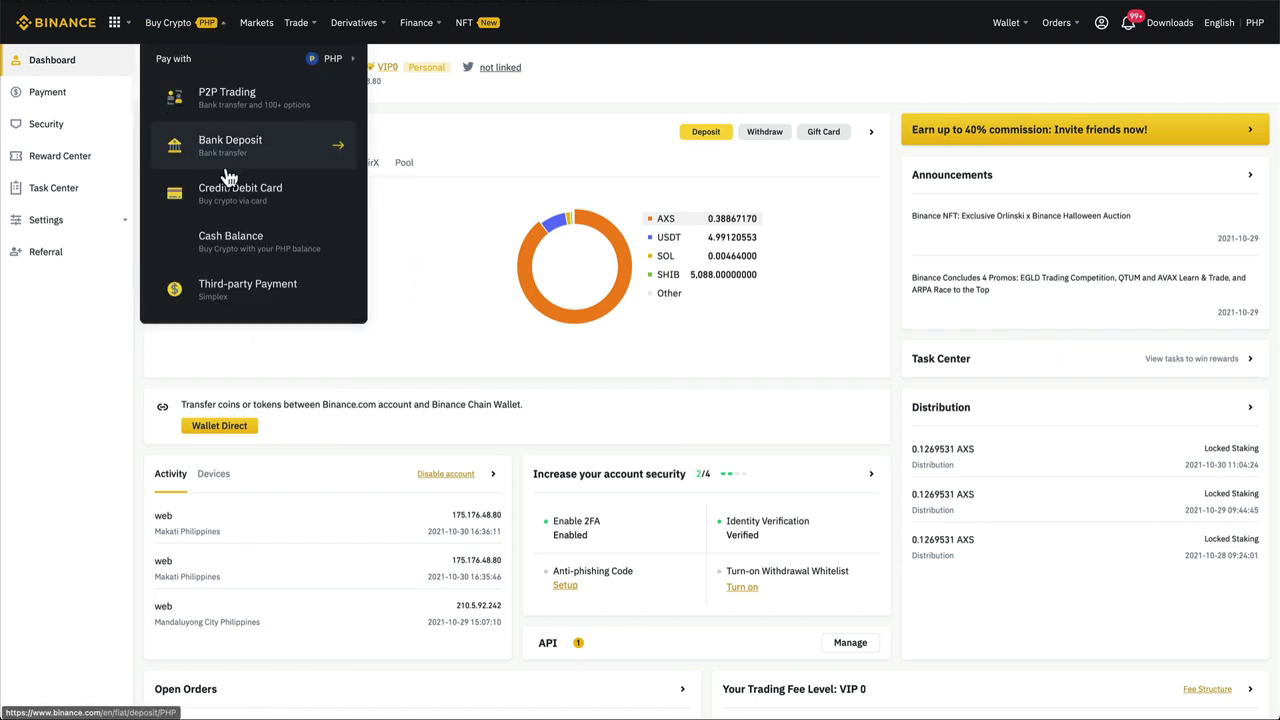
Start a credit/debit card purchase spending 1000 PHP
left_click(230, 200)
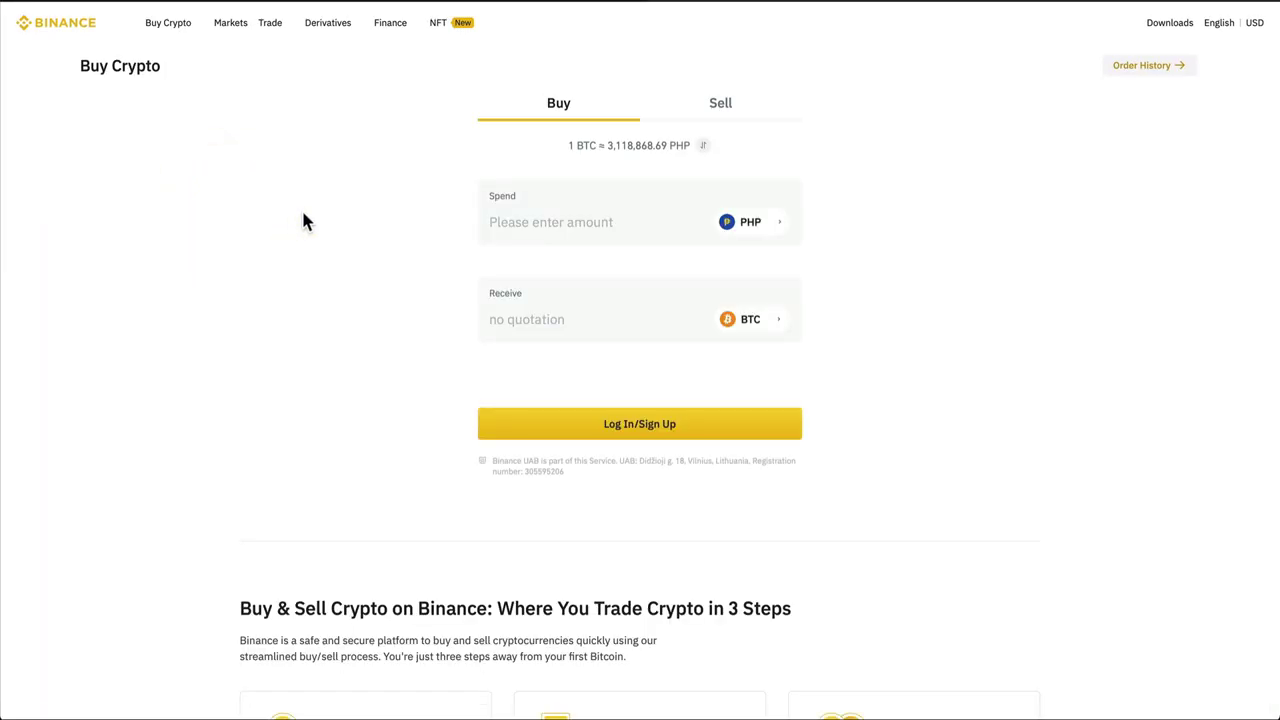
left_click(530, 222)
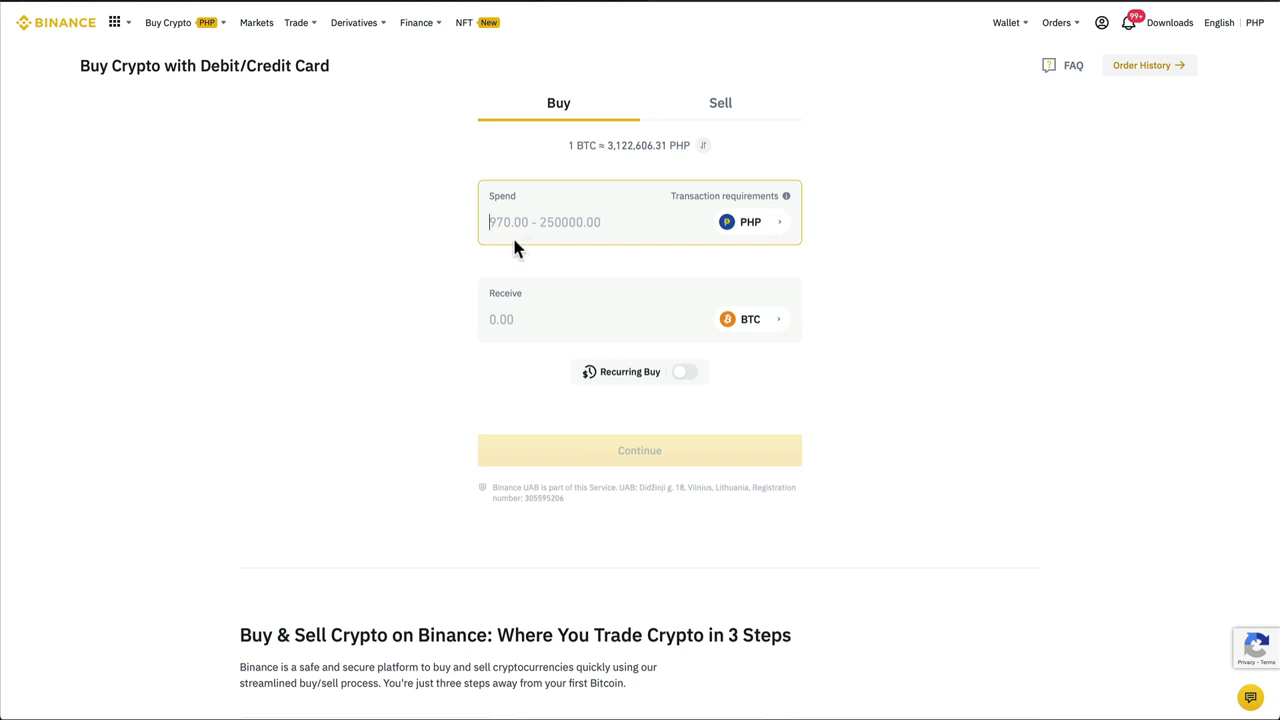
type("1000")
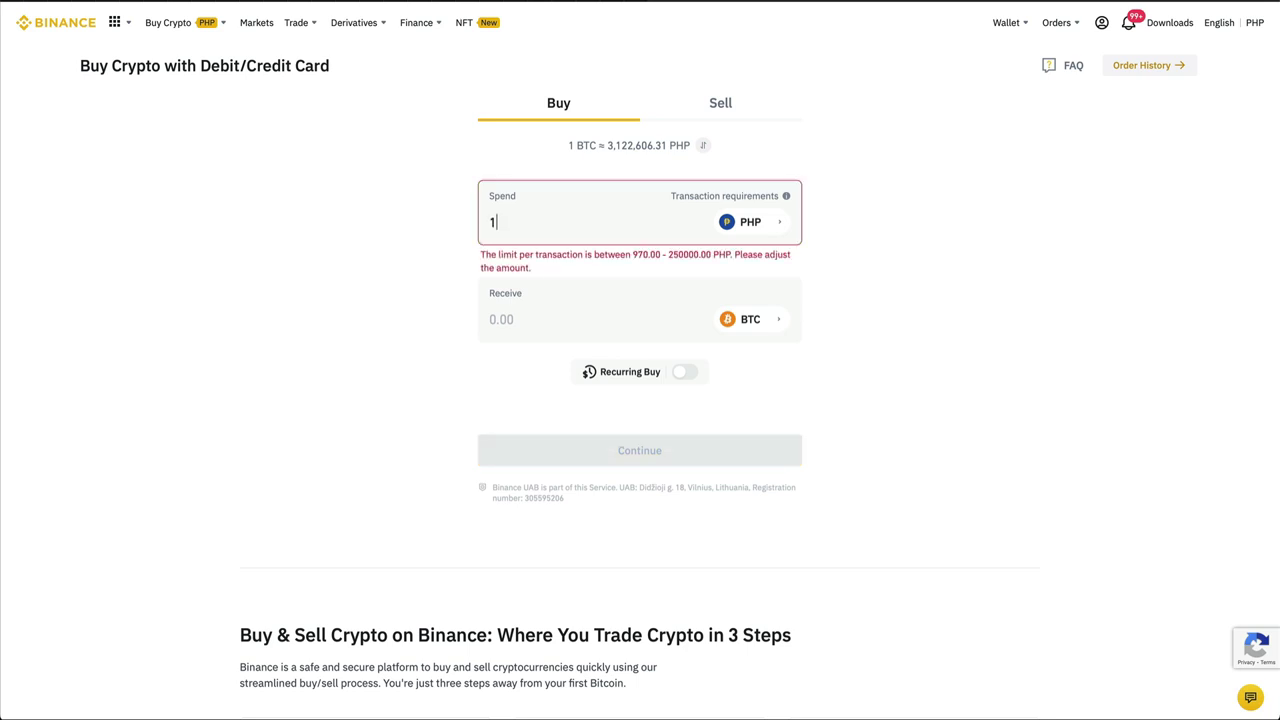
Change the crypto to receive from BTC to USDT, giving 19.49 USDT
left_click(770, 322)
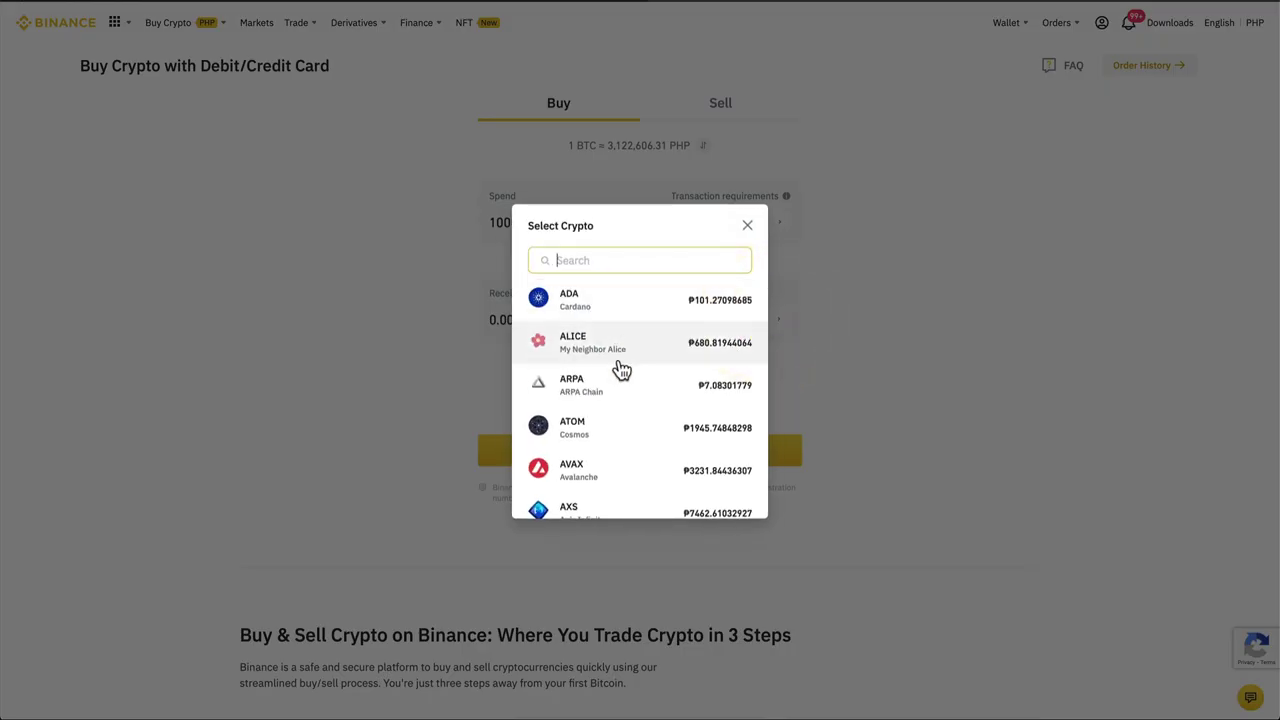
scroll(621, 368, "down", 15)
scroll(621, 368, "up", 15)
scroll(617, 370, "down", 4)
scroll(613, 371, "down", 5)
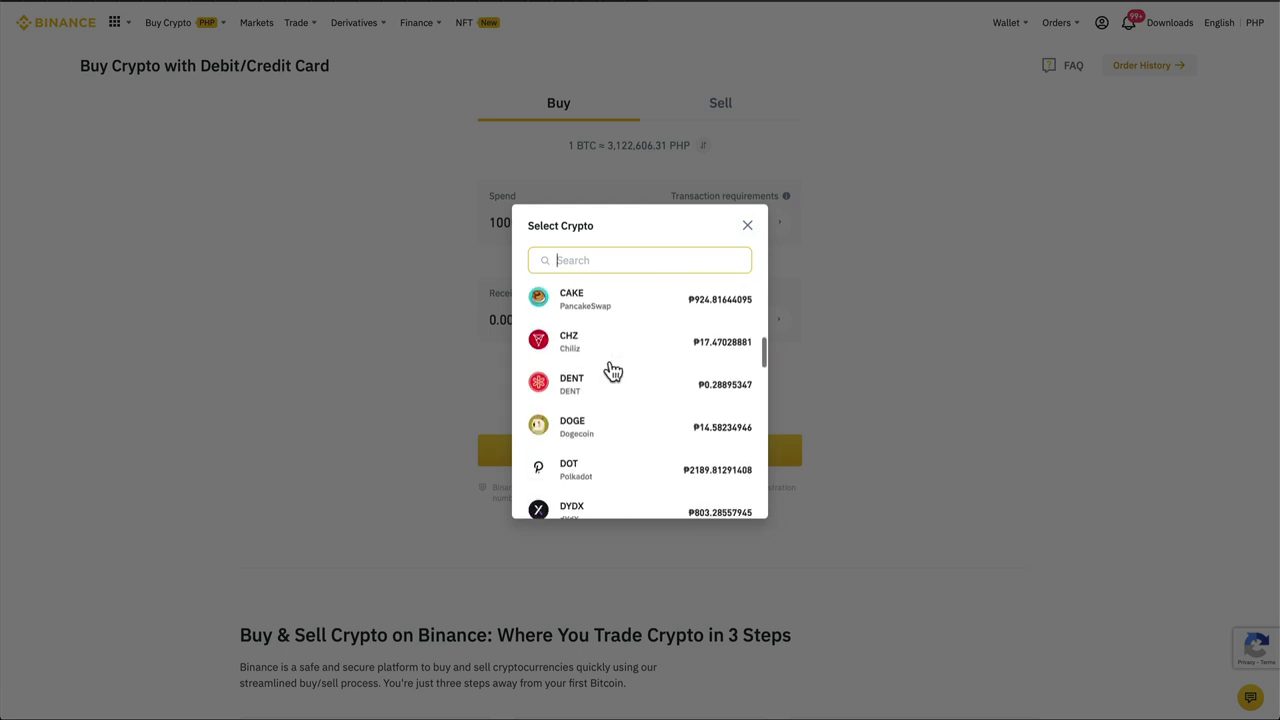
scroll(613, 371, "down", 10)
scroll(613, 371, "down", 3)
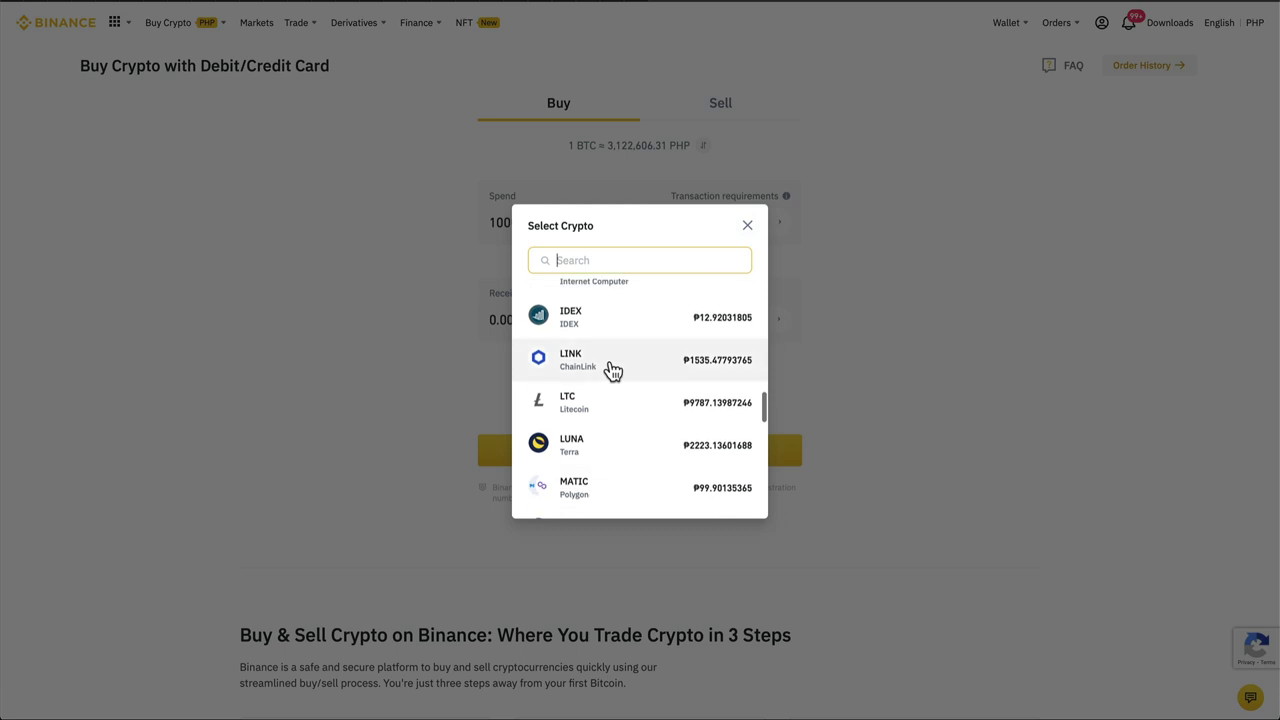
scroll(613, 371, "up", 6)
scroll(613, 371, "up", 5)
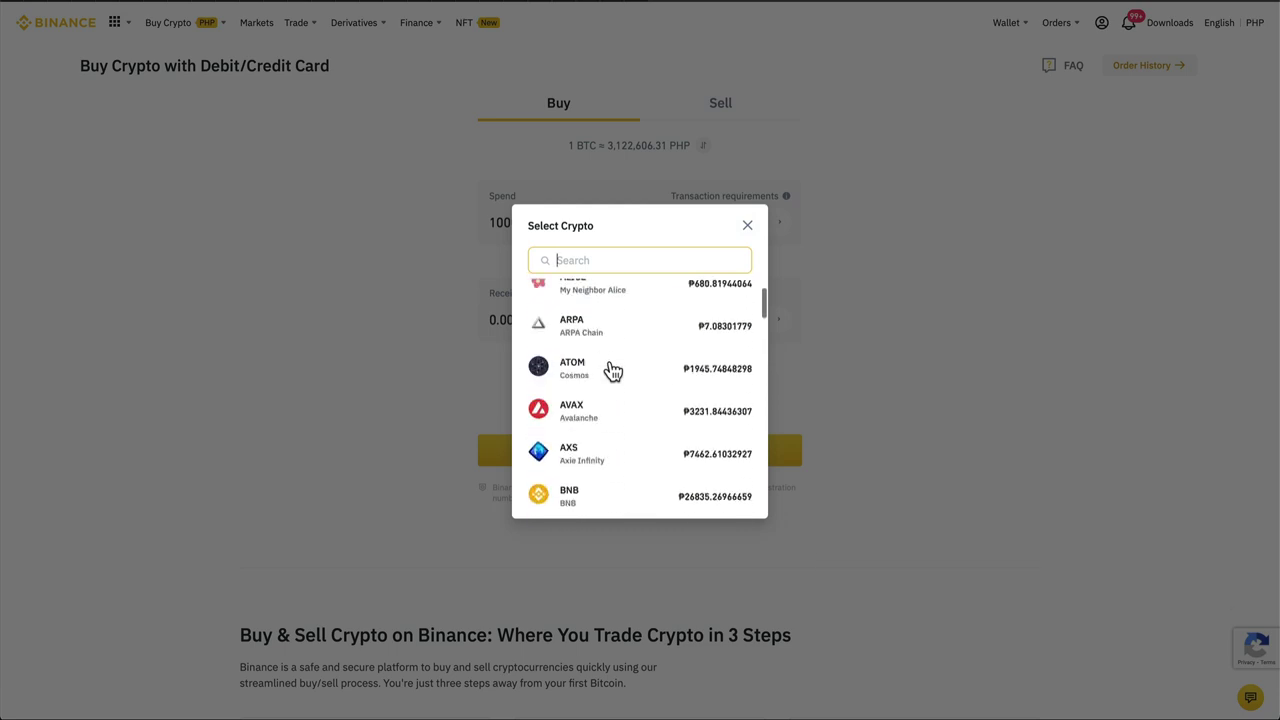
type("USDT")
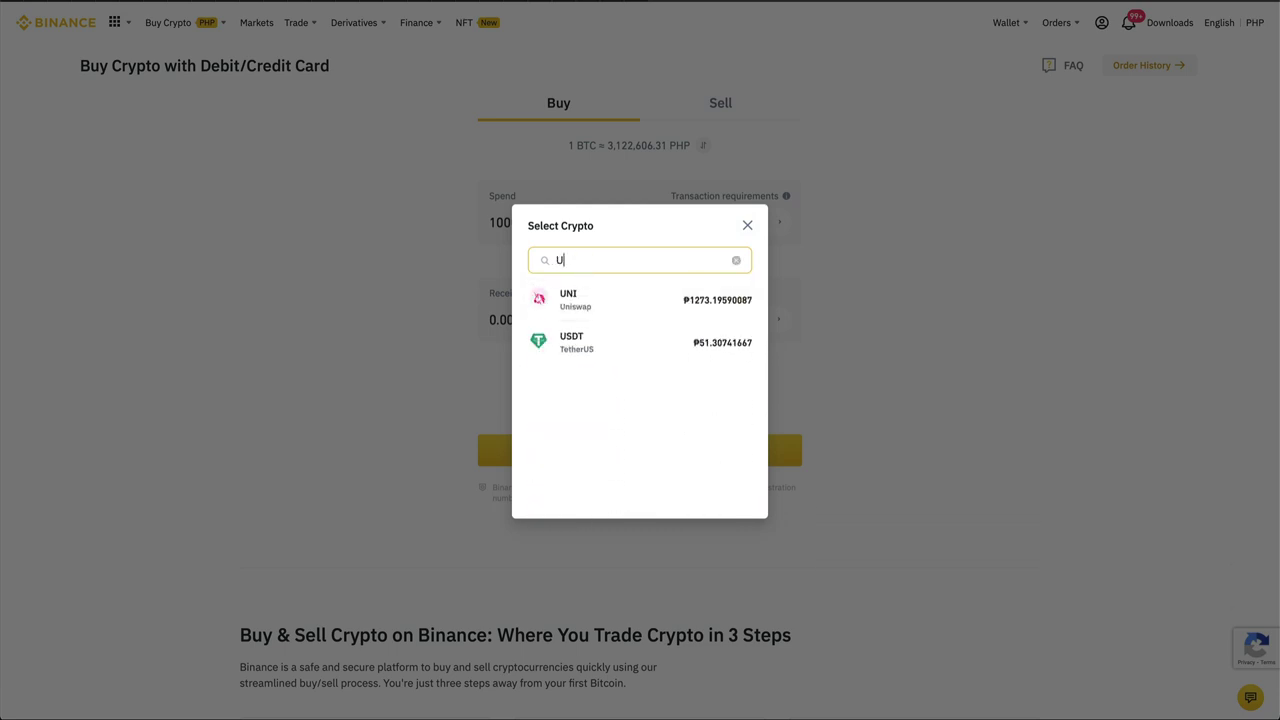
left_click(609, 300)
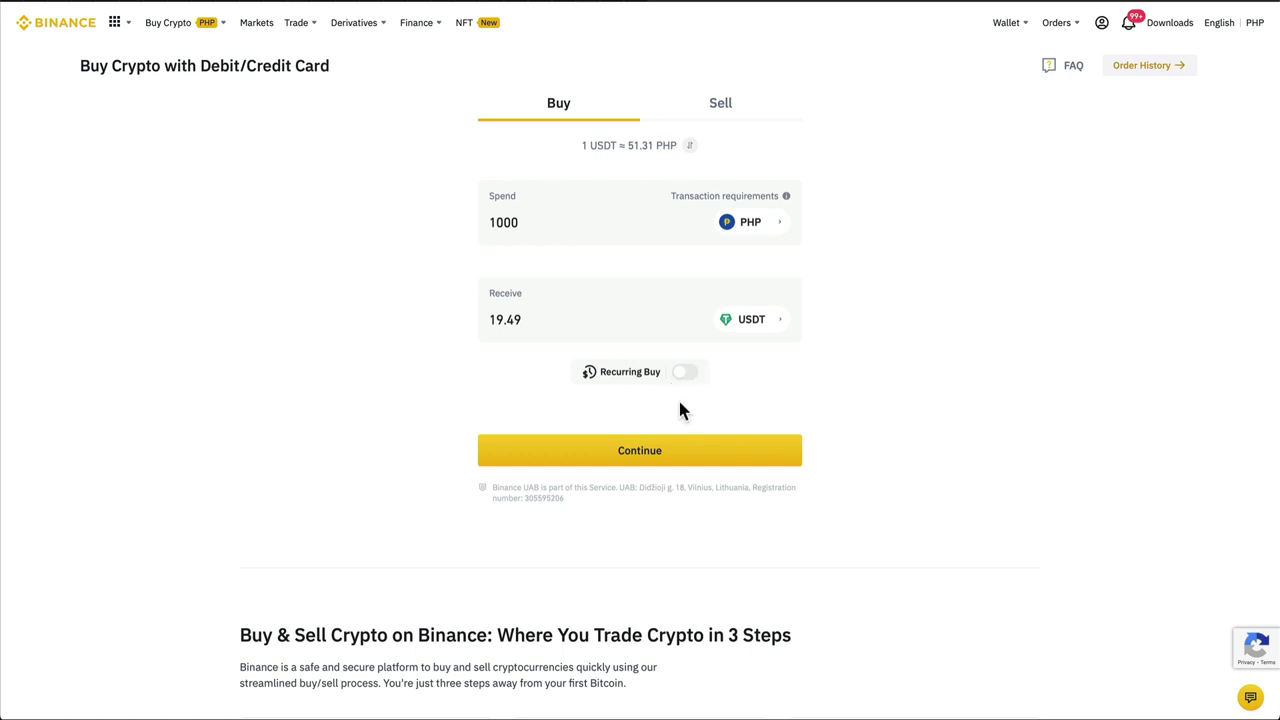
Confirm the 1000 PHP card order with the saved card and view the 23.70810798 USDT wallet balance
left_click(662, 458)
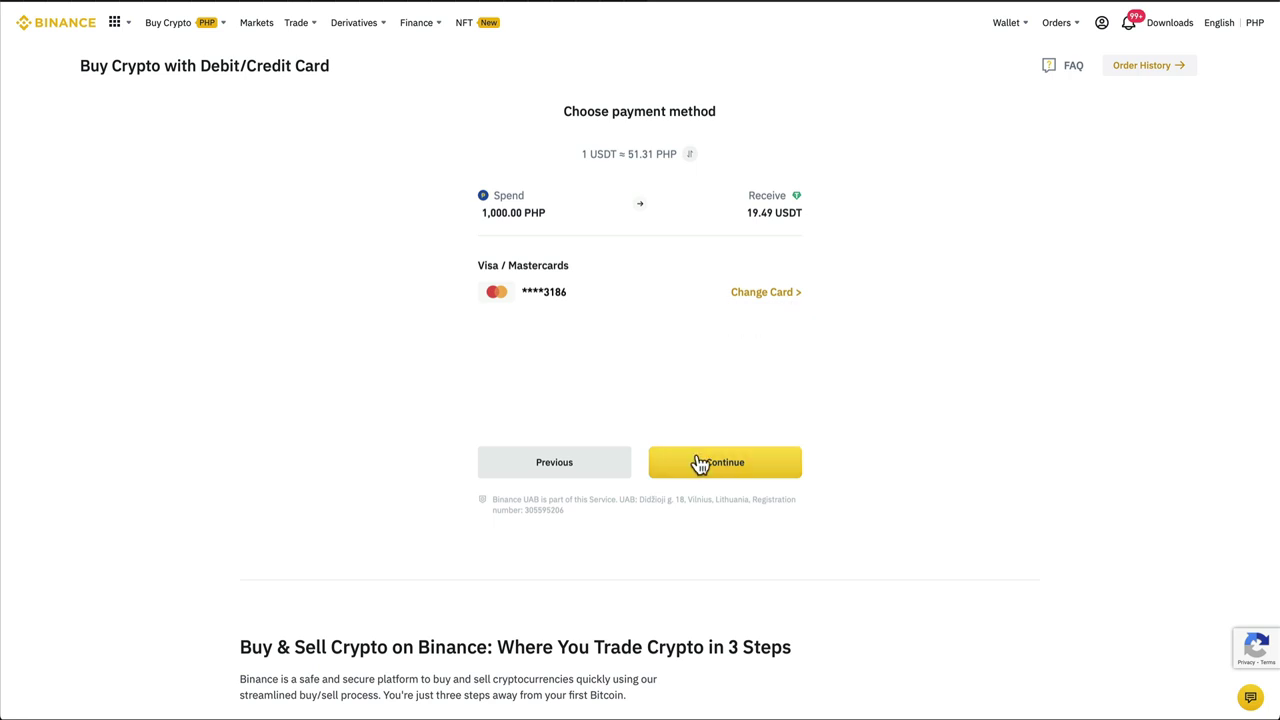
left_click(766, 478)
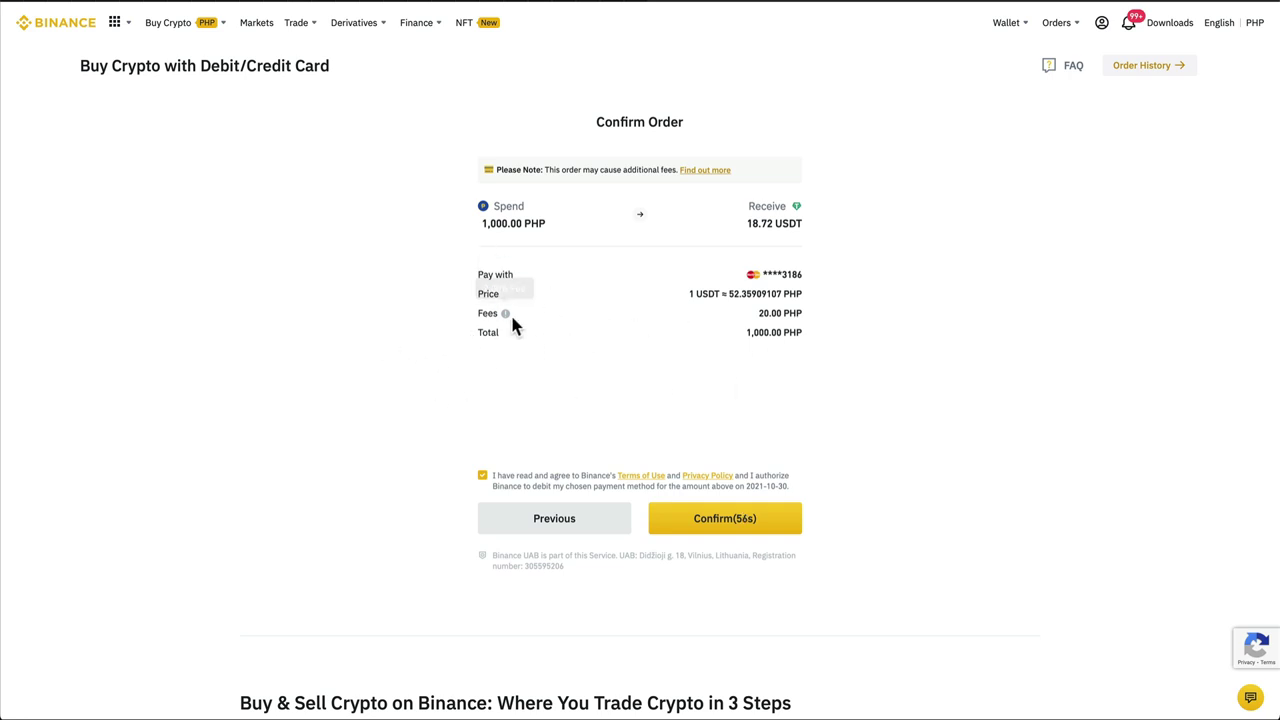
mouse_move(506, 316)
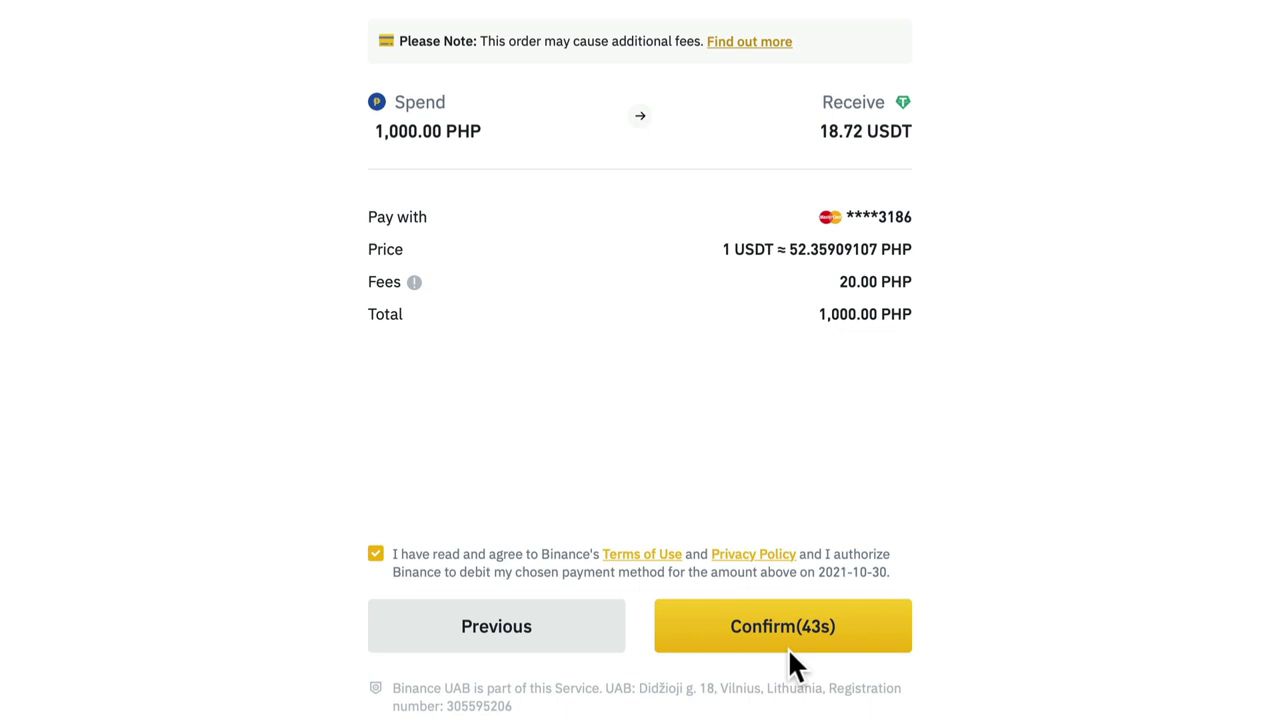
left_click(786, 630)
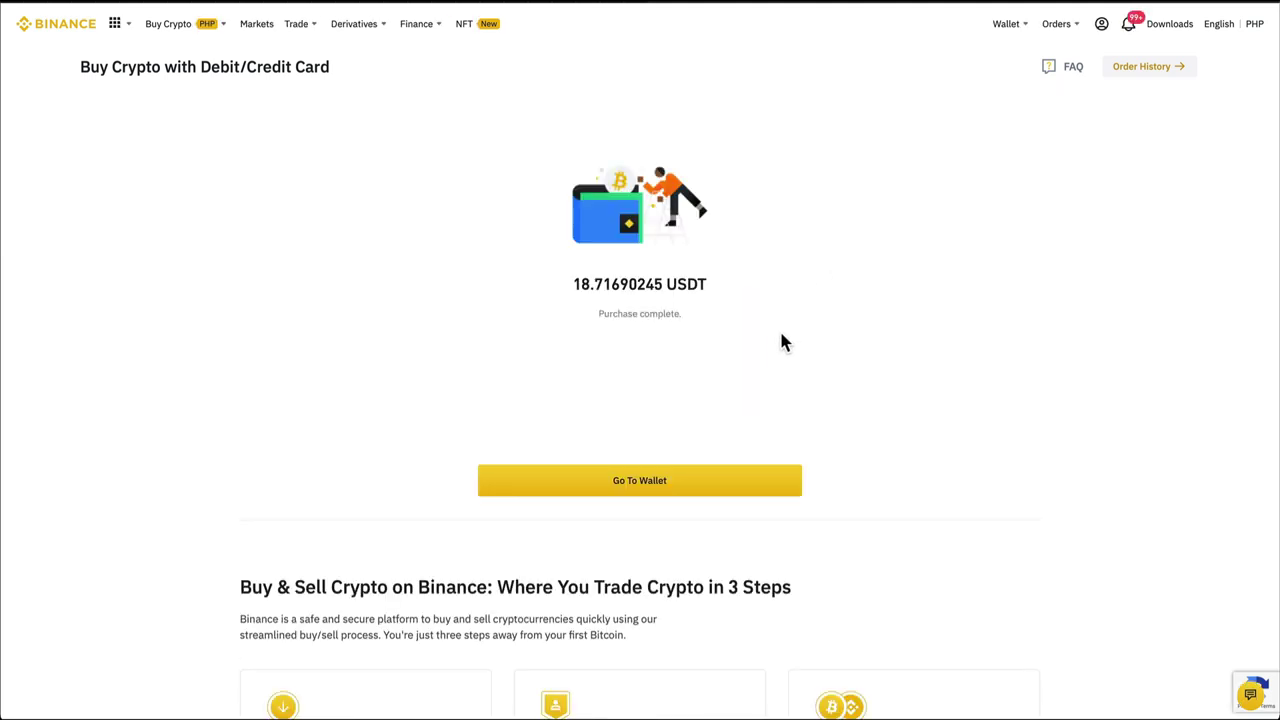
left_click(659, 480)
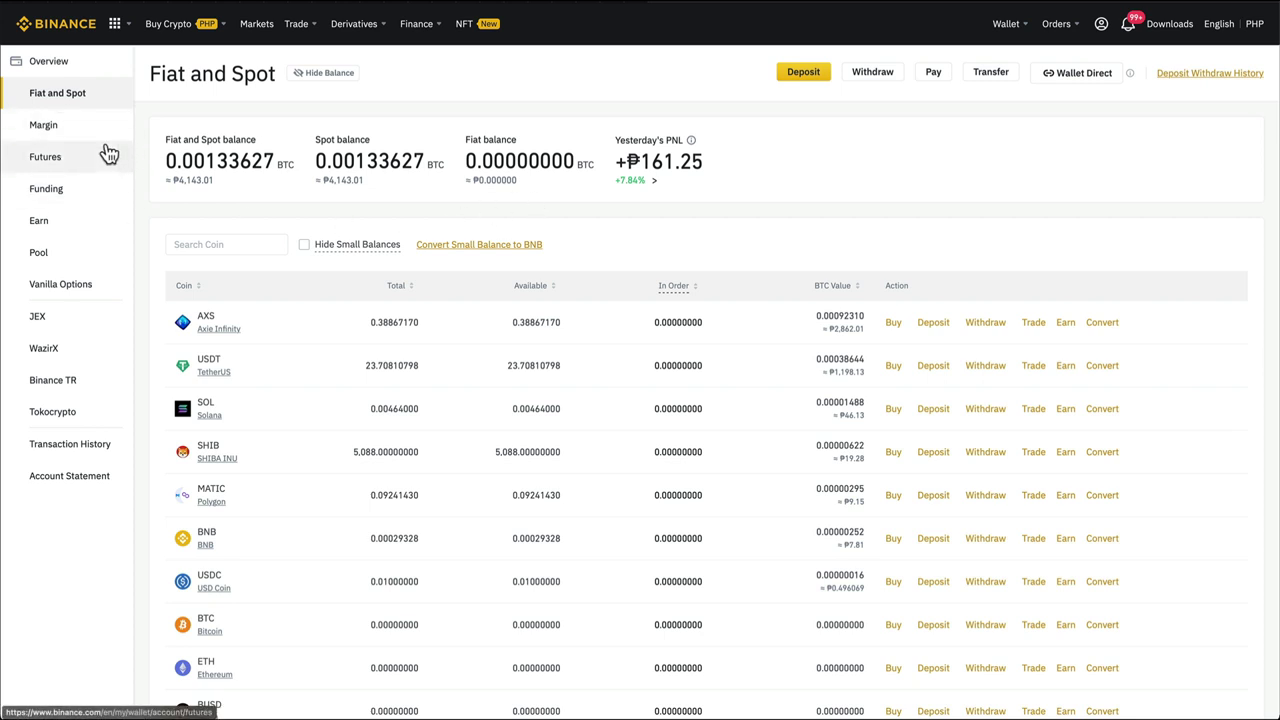
Open the Dashboard showing 0.00133626 BTC (about ₱4,143.04) and briefly highlight the estimated value
mouse_move(1102, 26)
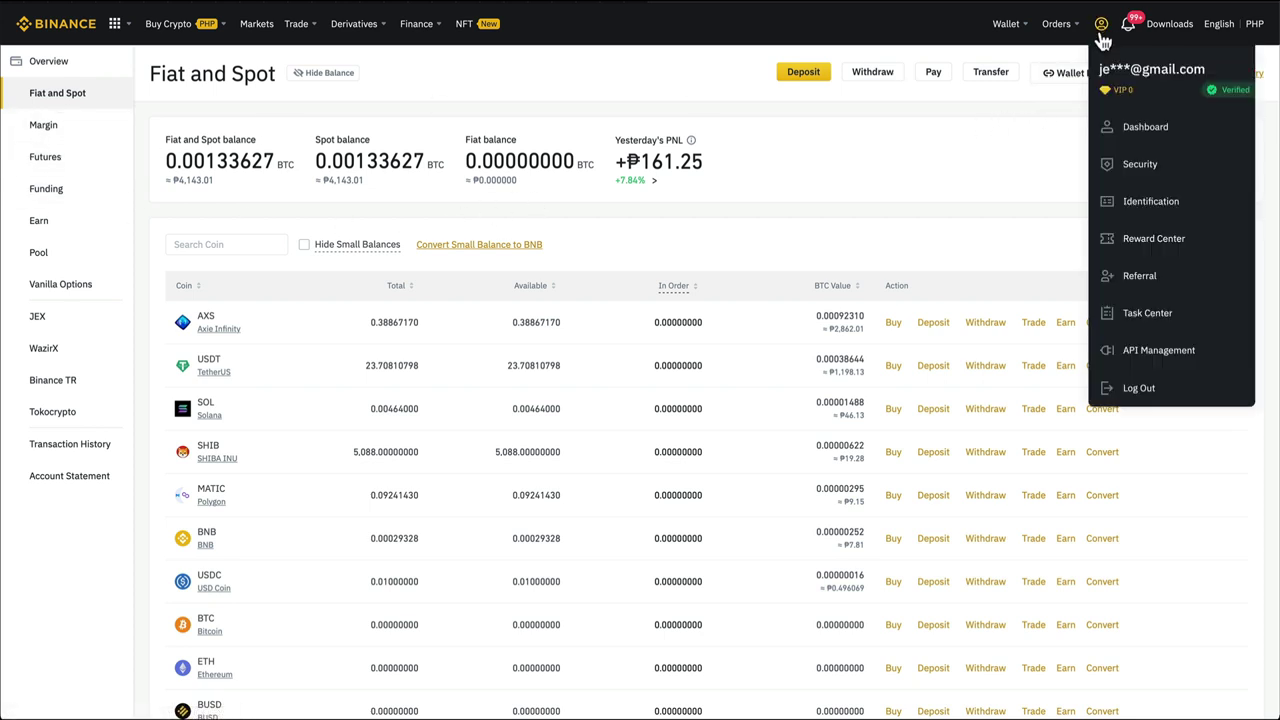
left_click(1137, 127)
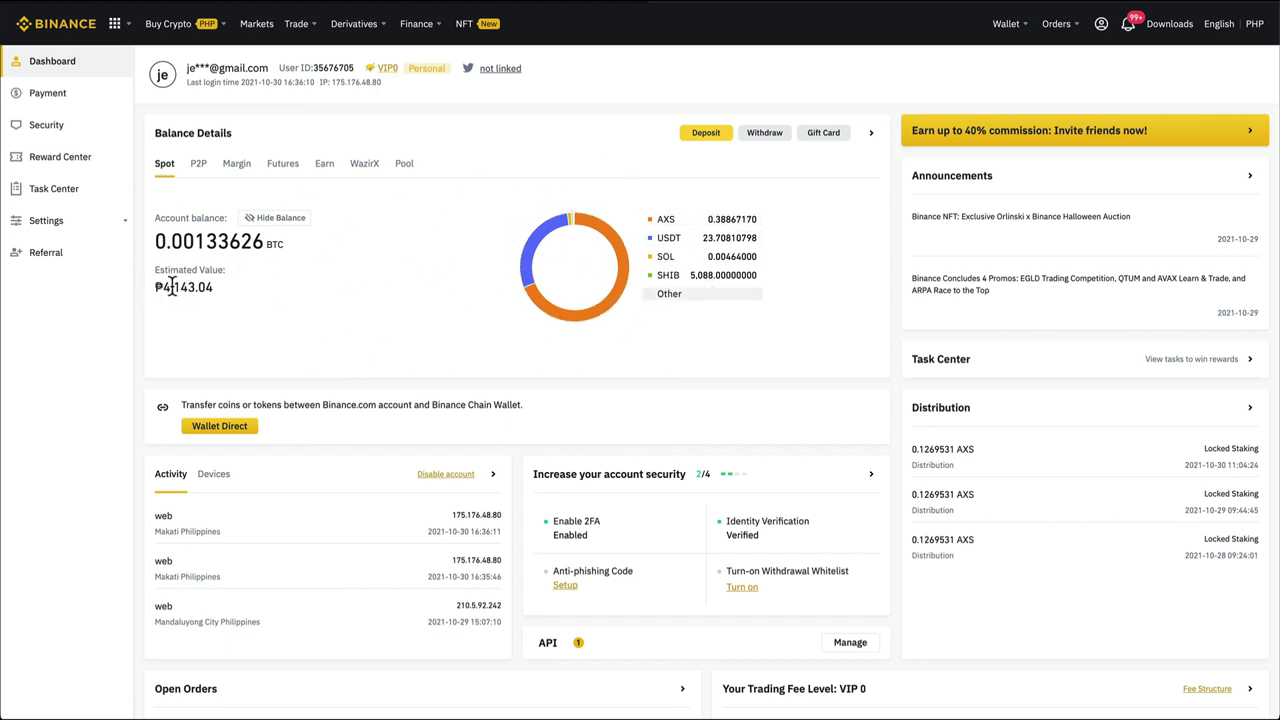
left_click_drag(165, 287, 212, 287)
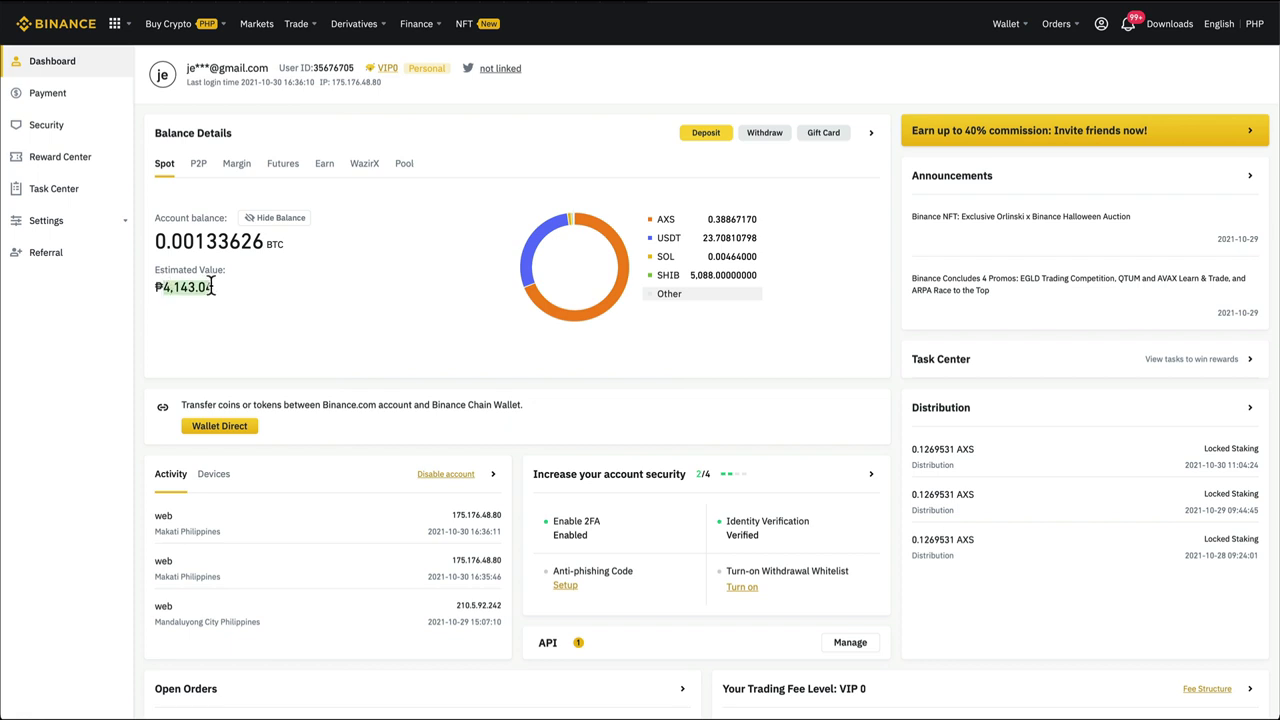
left_click(327, 271)
mouse_move(210, 28)
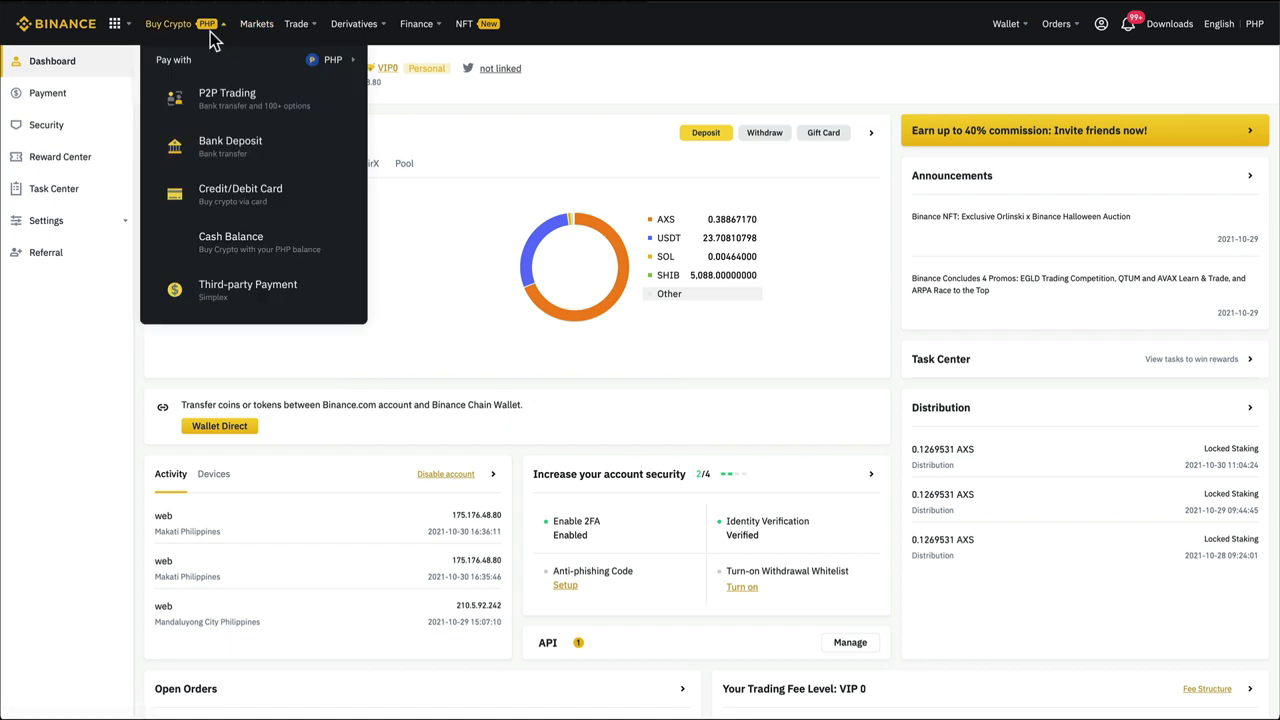
Open the Trade > Advanced BTC/USDT view and switch it to the dark theme
mouse_move(290, 27)
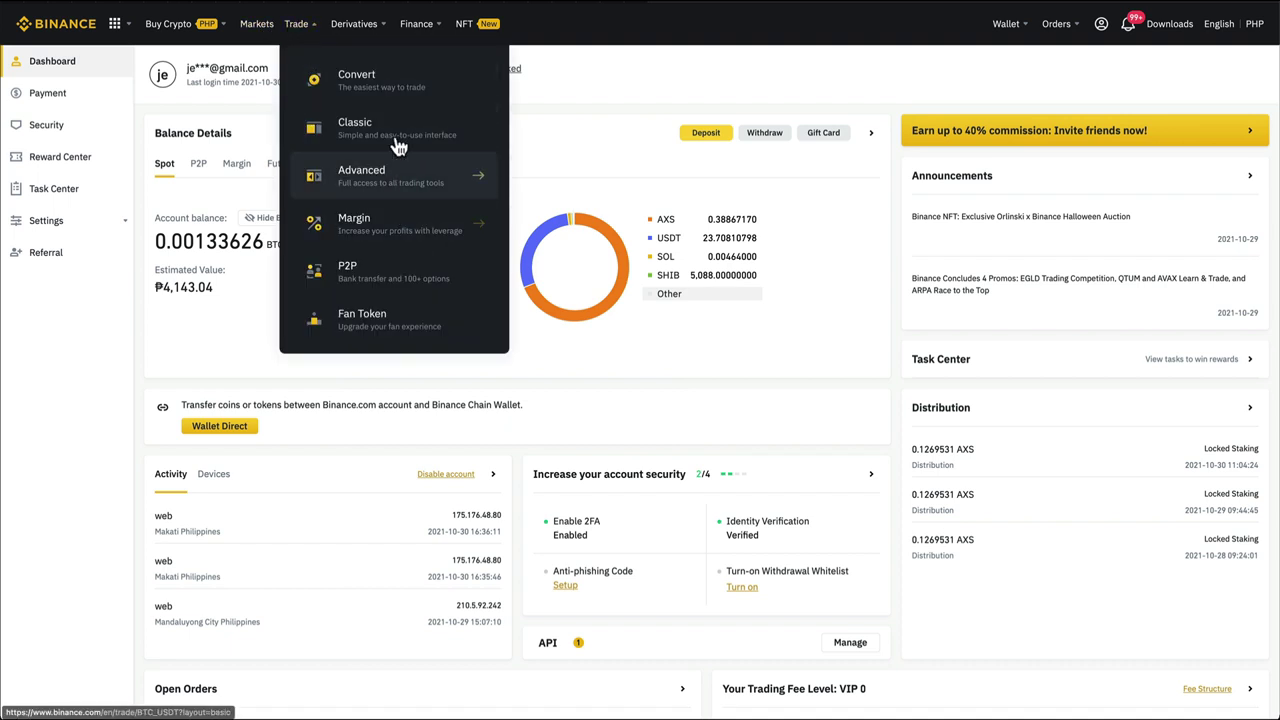
left_click(388, 182)
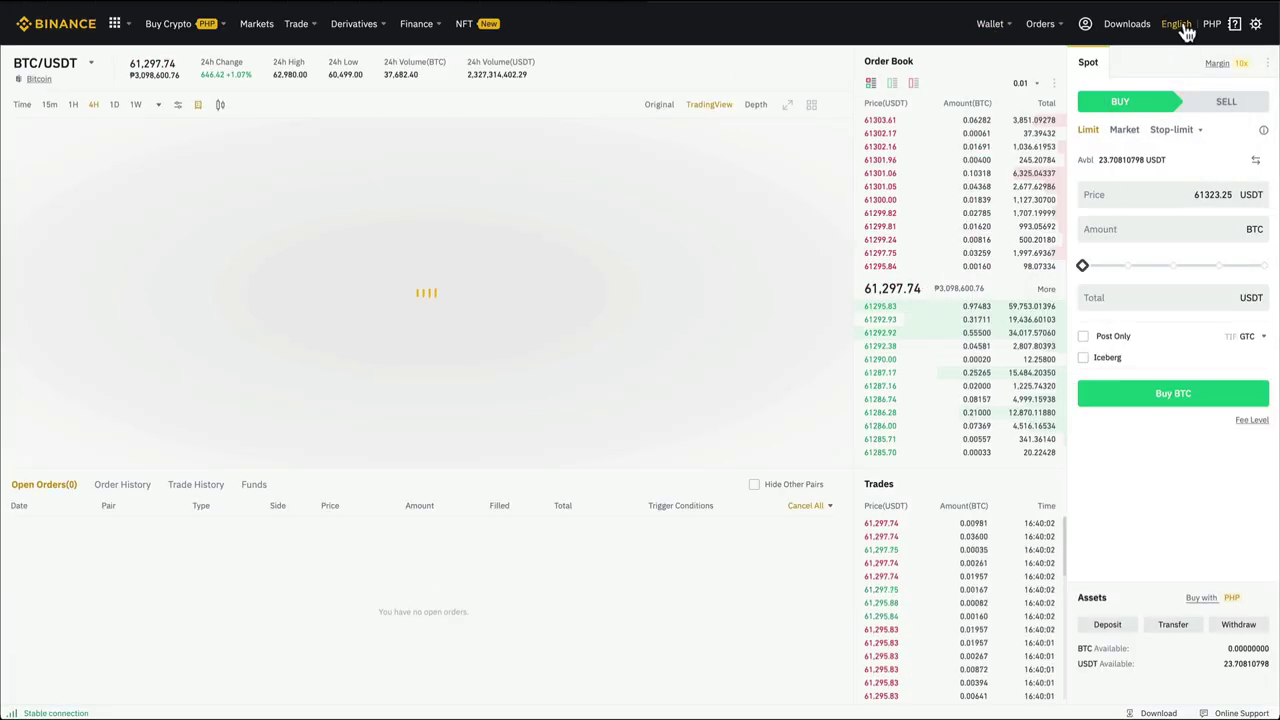
mouse_move(1051, 26)
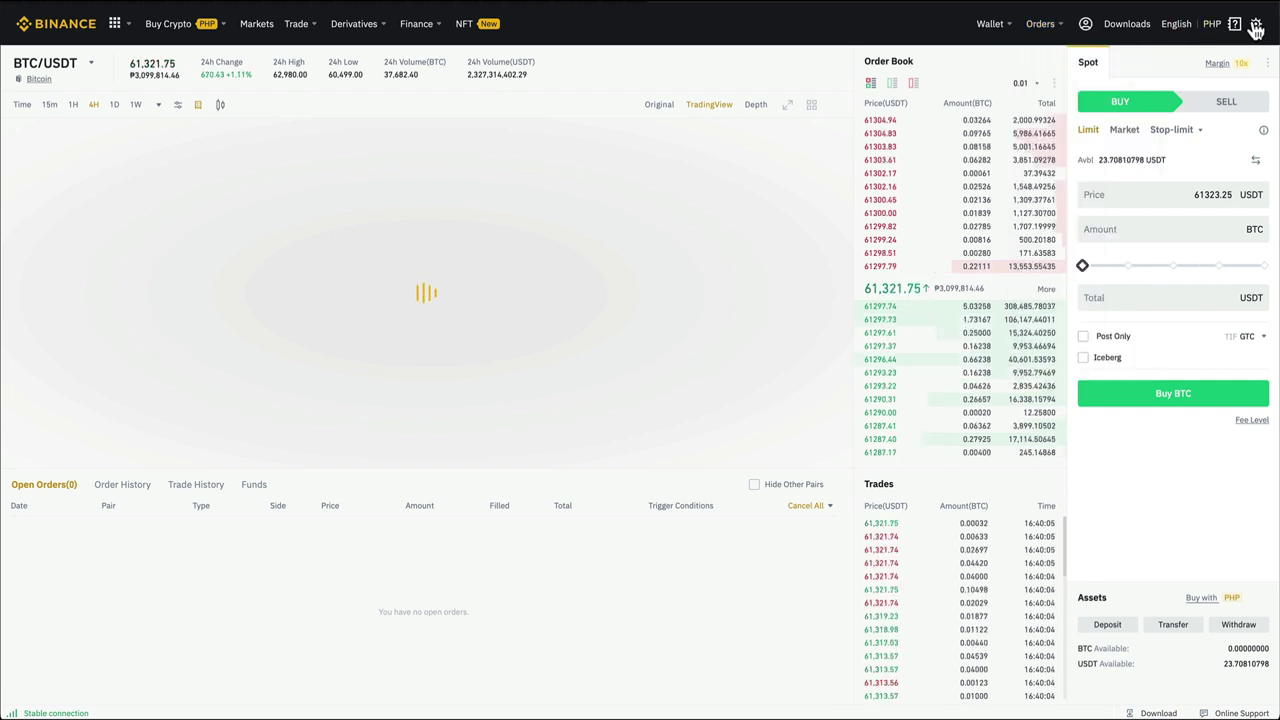
mouse_move(1254, 24)
left_click(1257, 63)
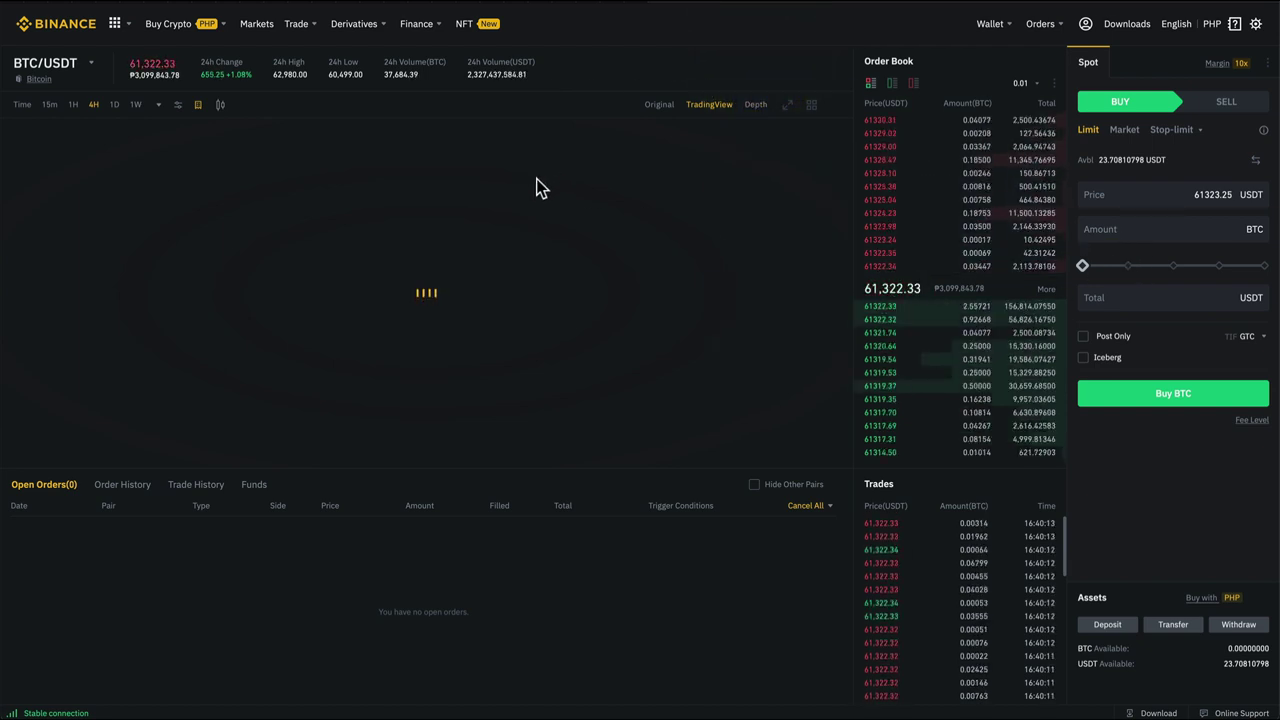
Dismiss the Launchpool announcement banner on the trading page
mouse_move(1144, 18)
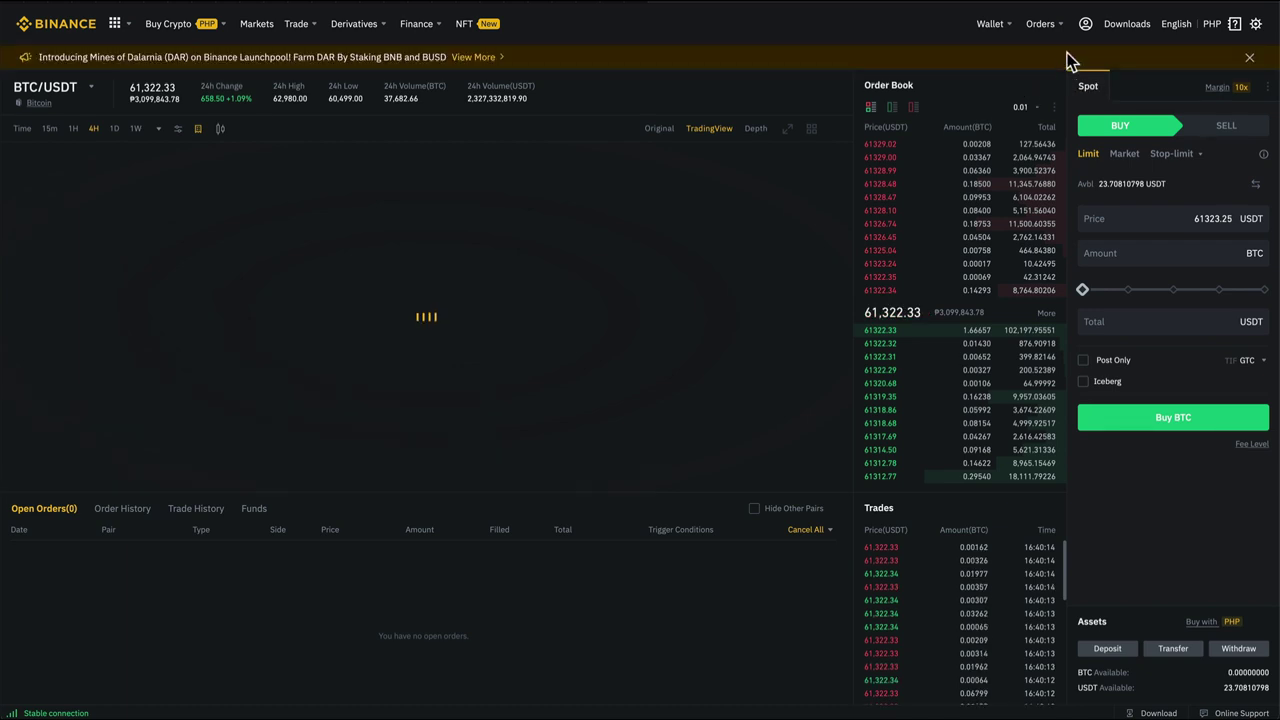
left_click(1249, 57)
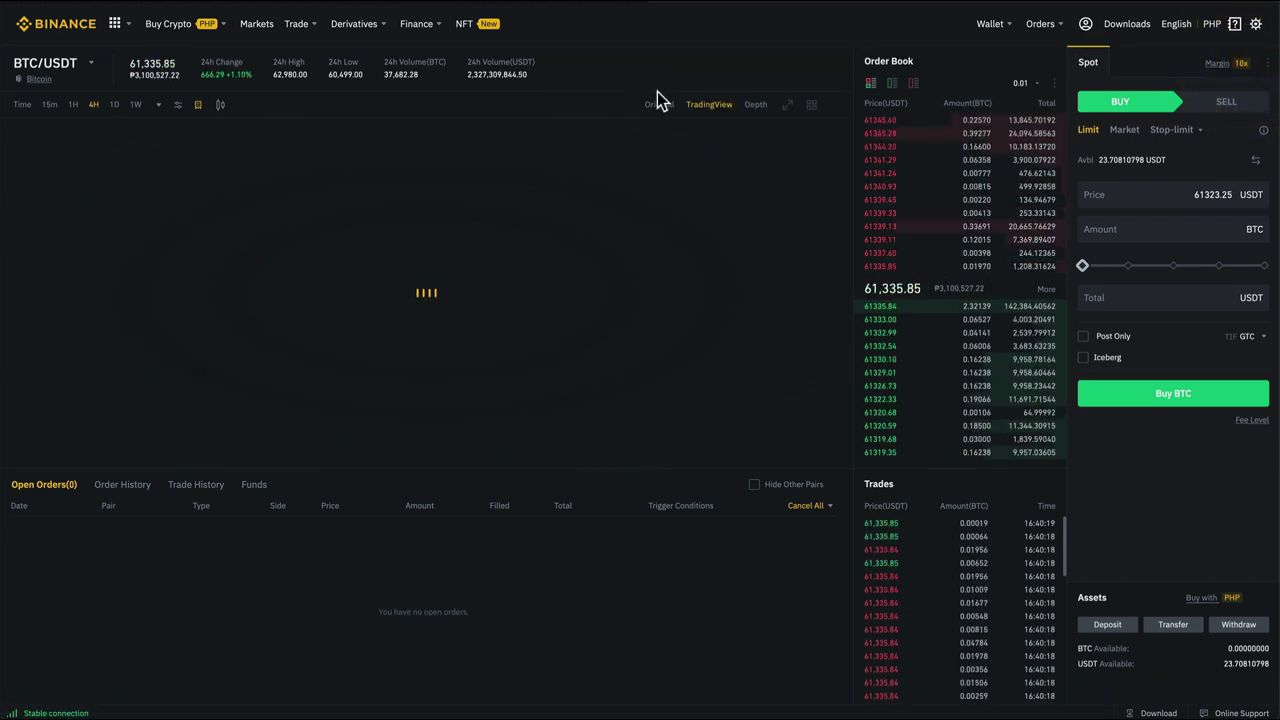
mouse_move(1092, 50)
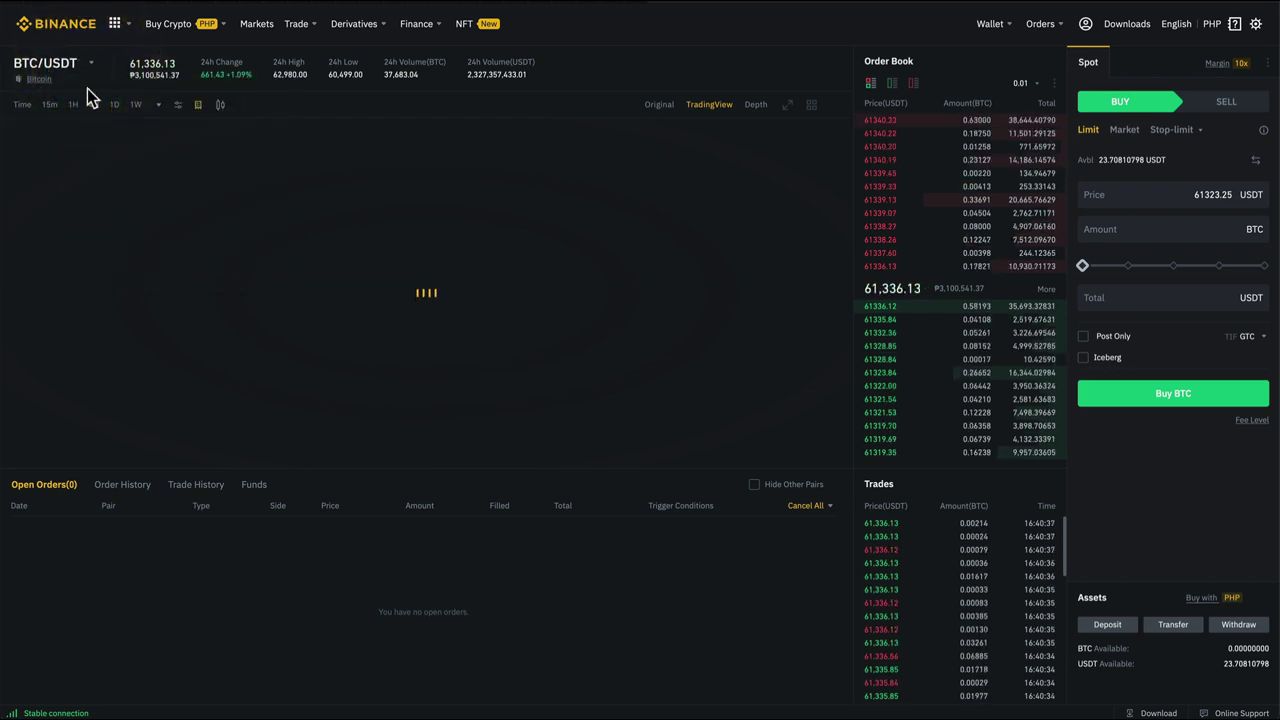
mouse_move(86, 57)
mouse_move(235, 120)
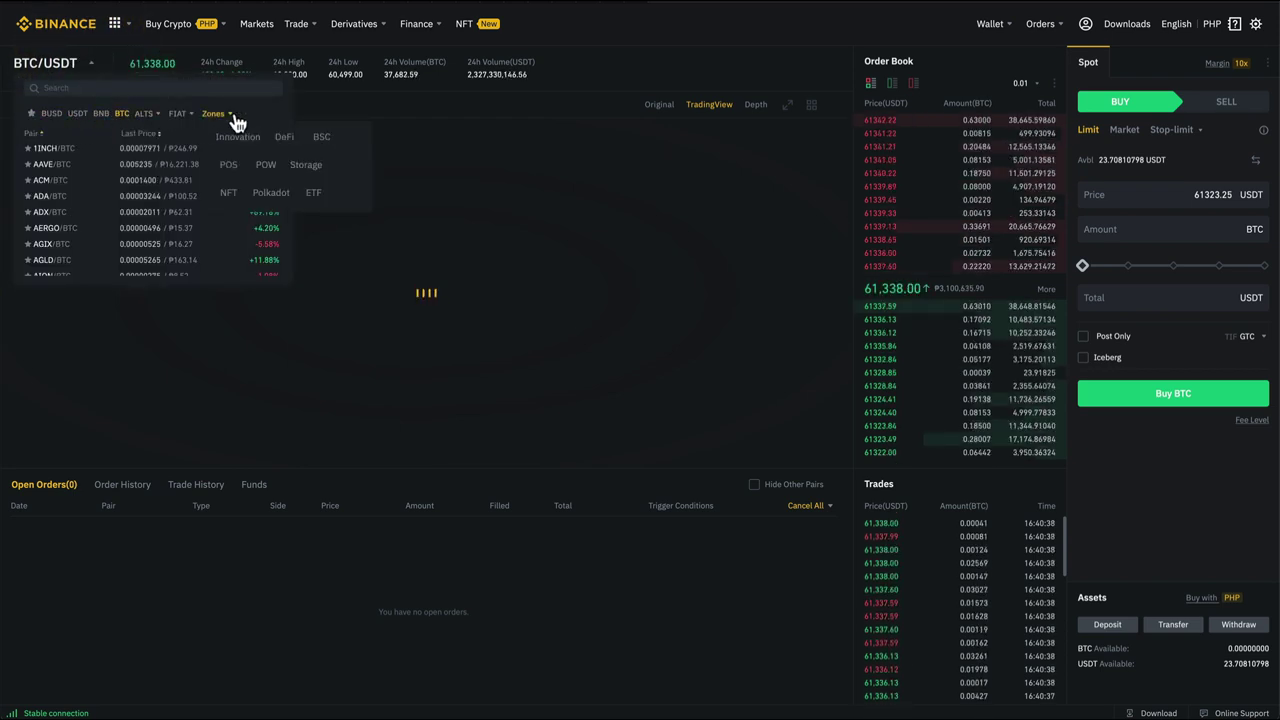
mouse_move(143, 120)
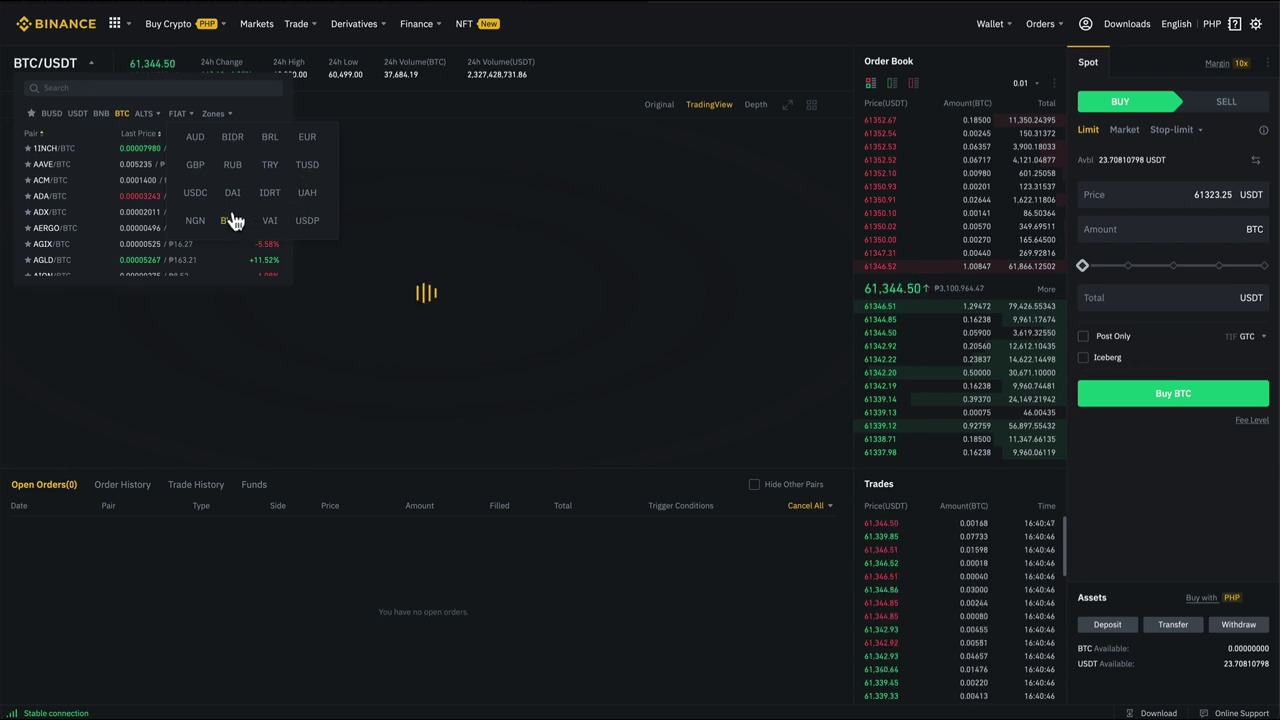
mouse_move(143, 123)
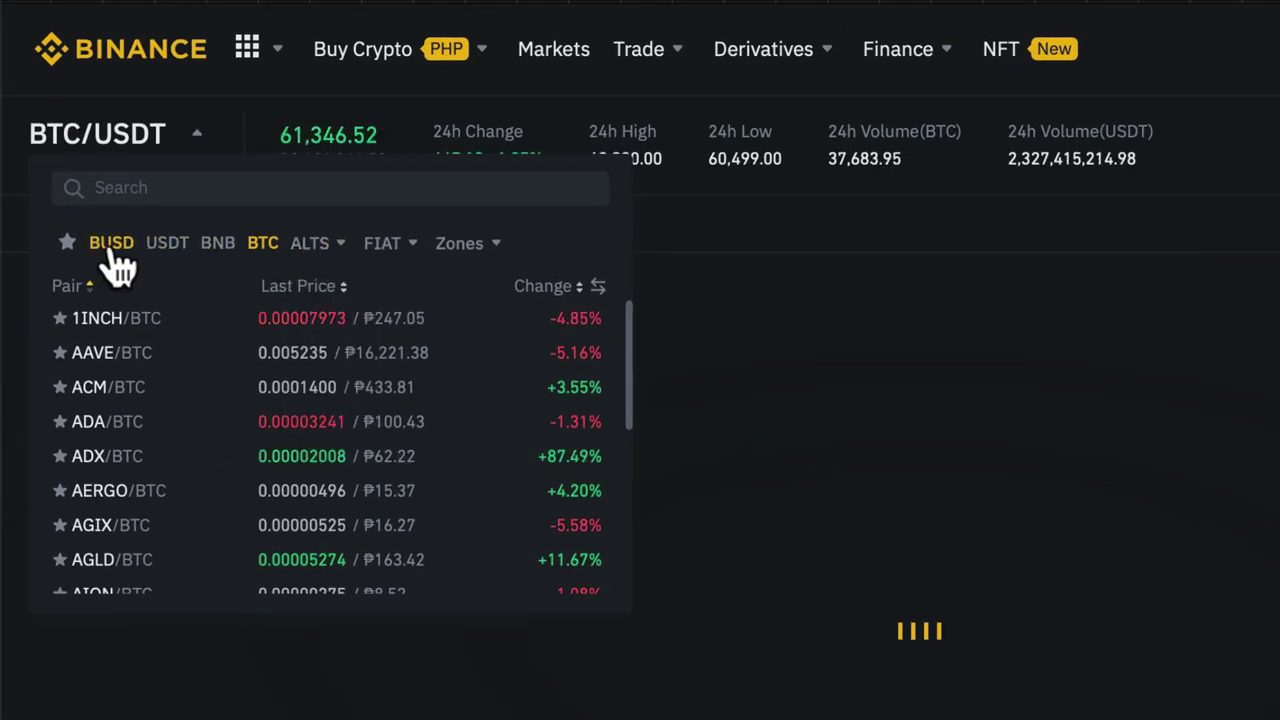
left_click(168, 247)
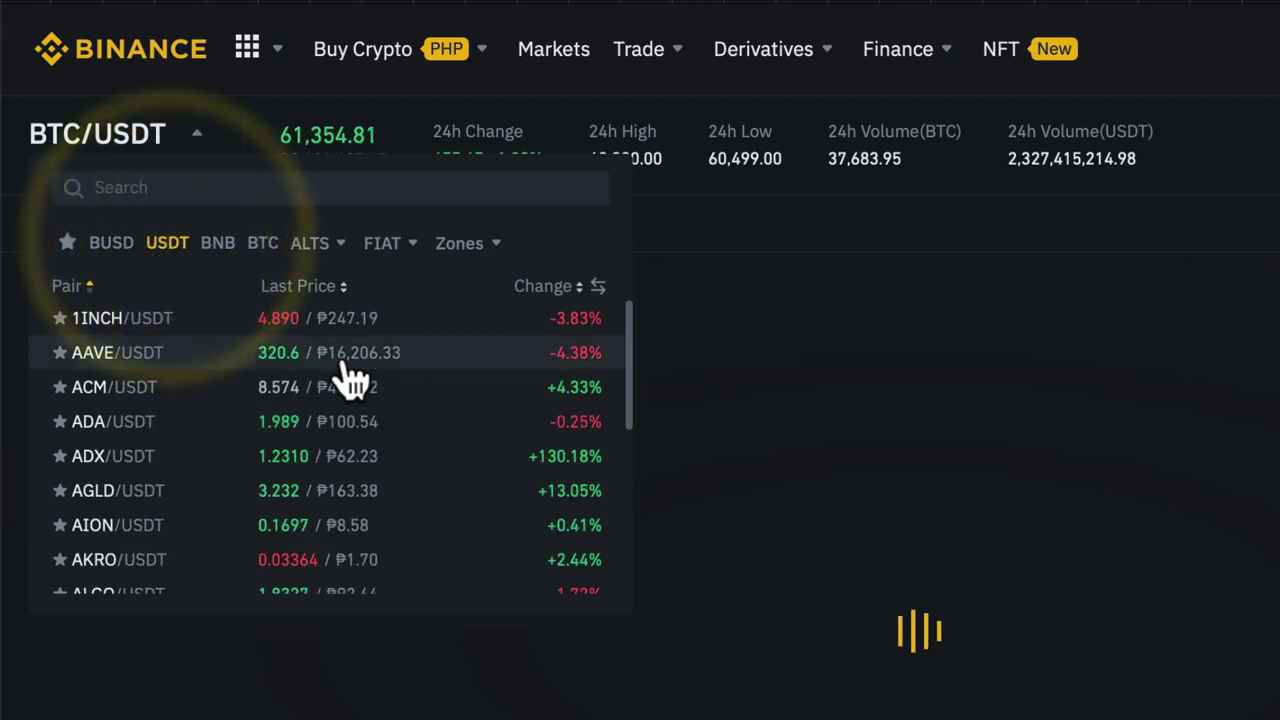
left_click(266, 246)
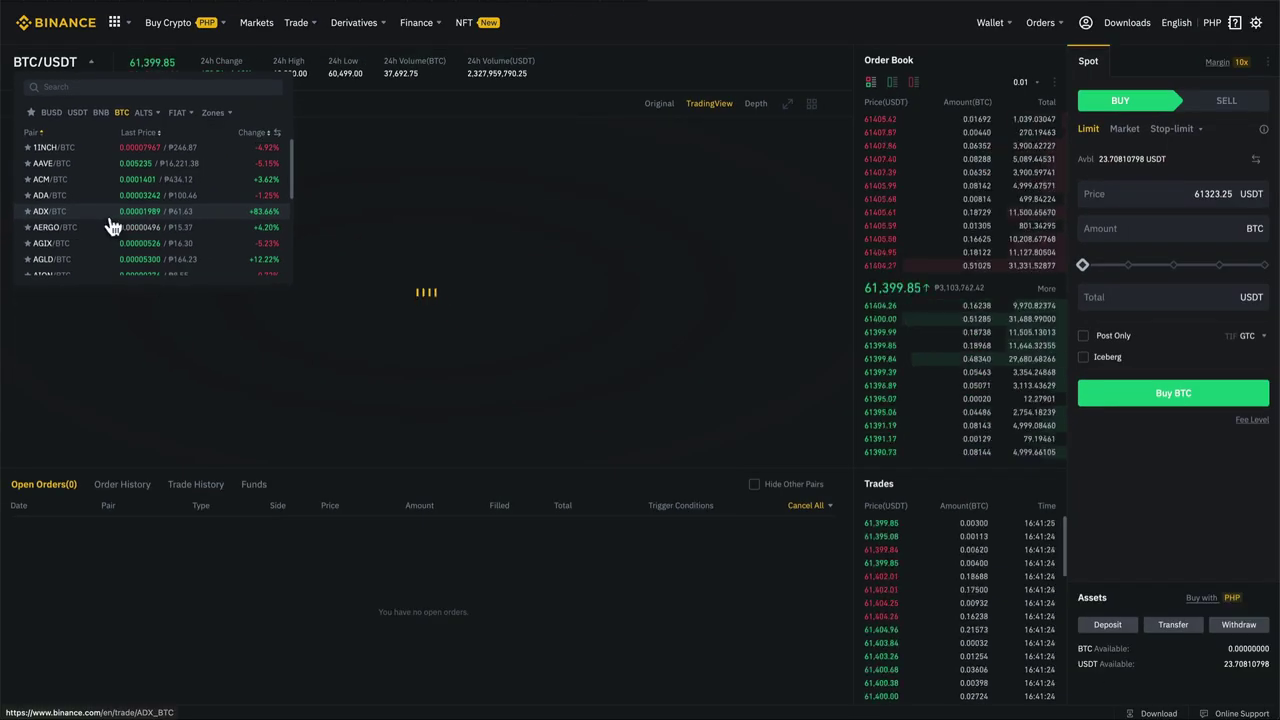
Load the ADX/BTC spot market from the BTC pair list
left_click(110, 214)
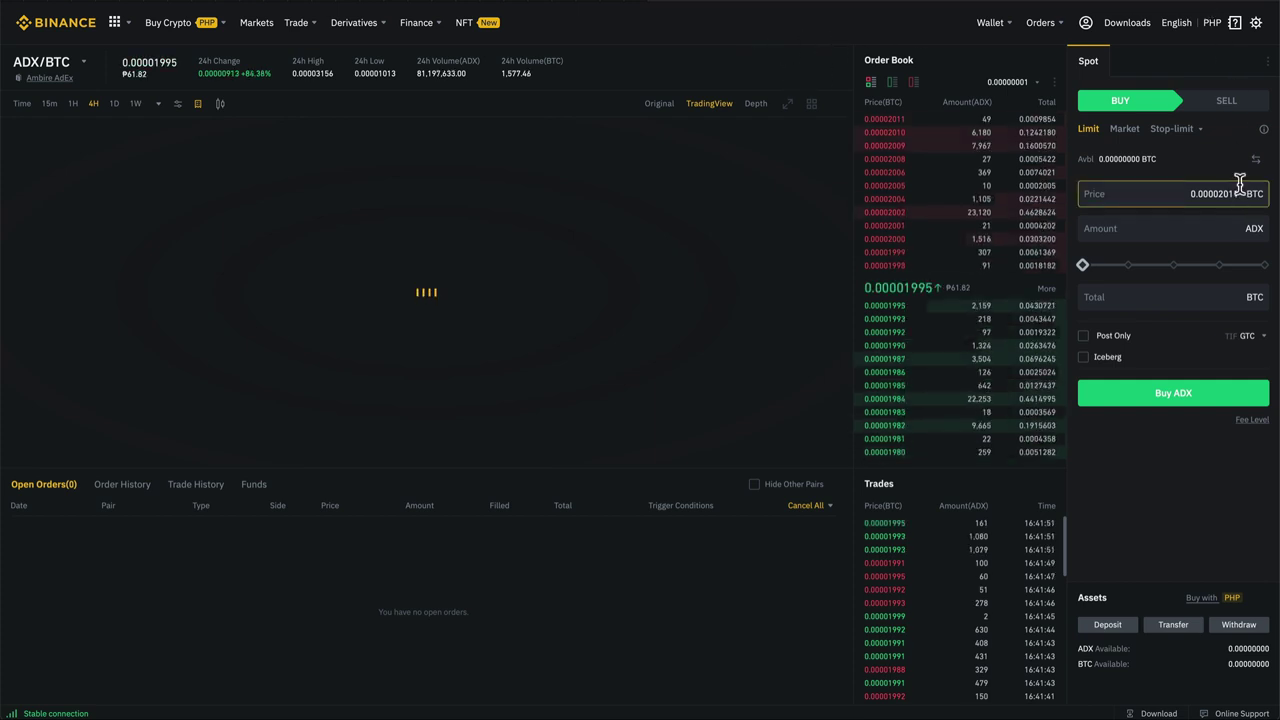
mouse_move(1095, 23)
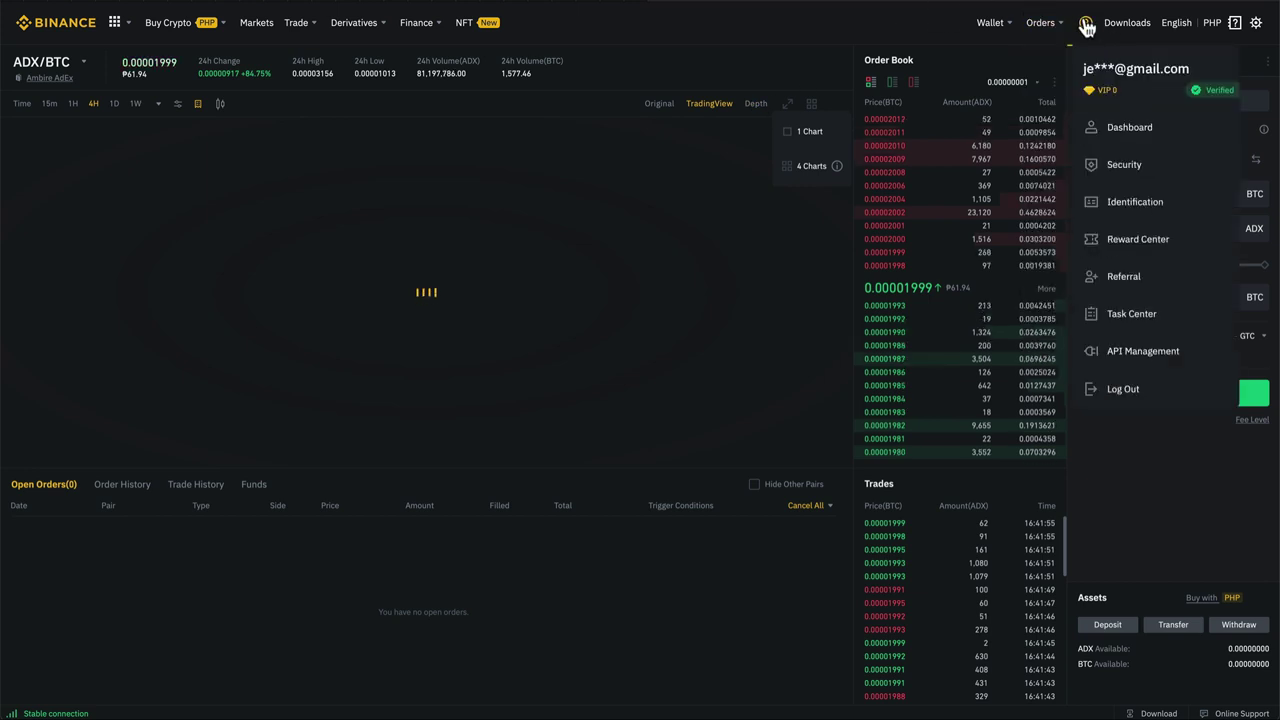
mouse_move(1026, 144)
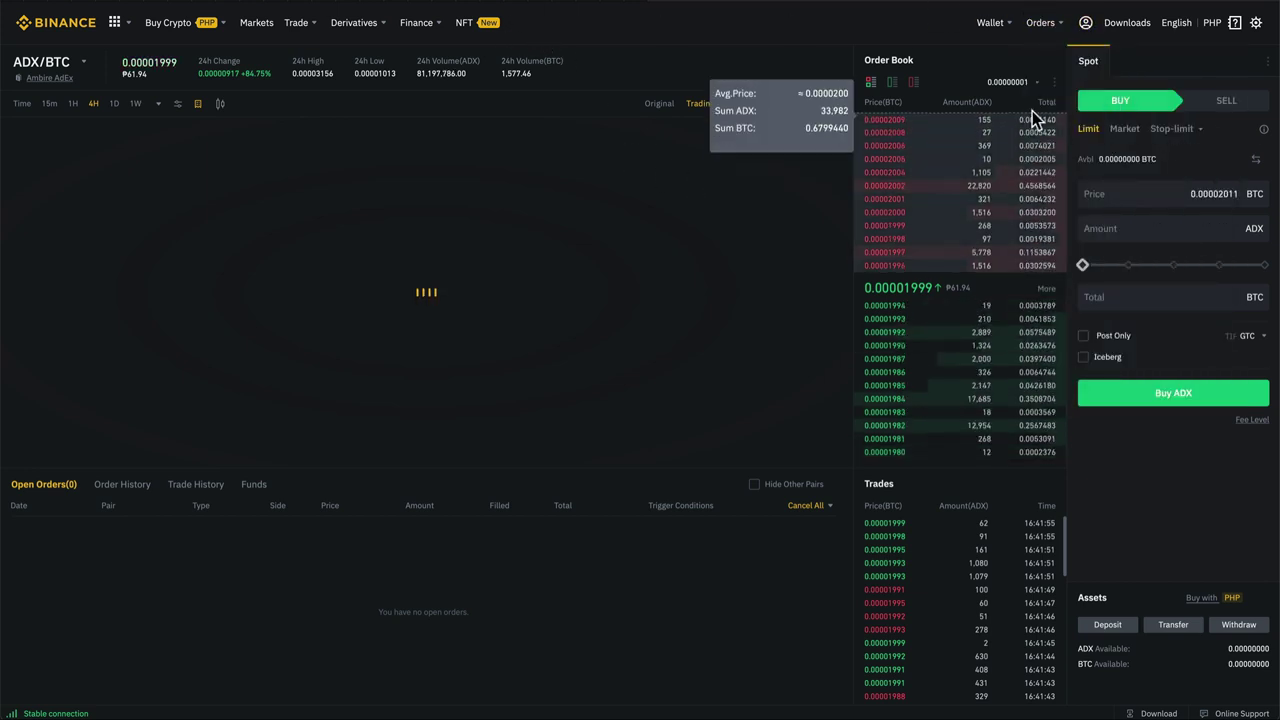
Cycle through the Market, Limit and Stop-limit order types, leaving the ADX/BTC buy form on Stop-limit
left_click(1122, 129)
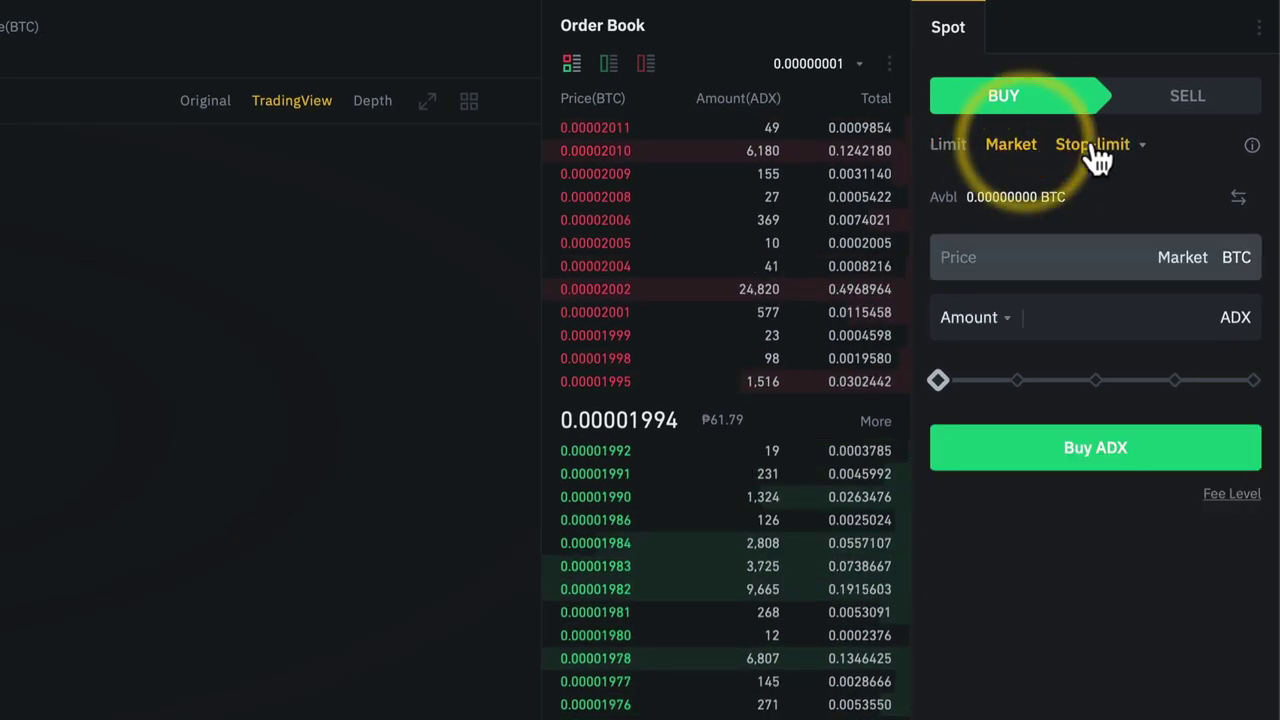
left_click(1097, 152)
left_click(950, 152)
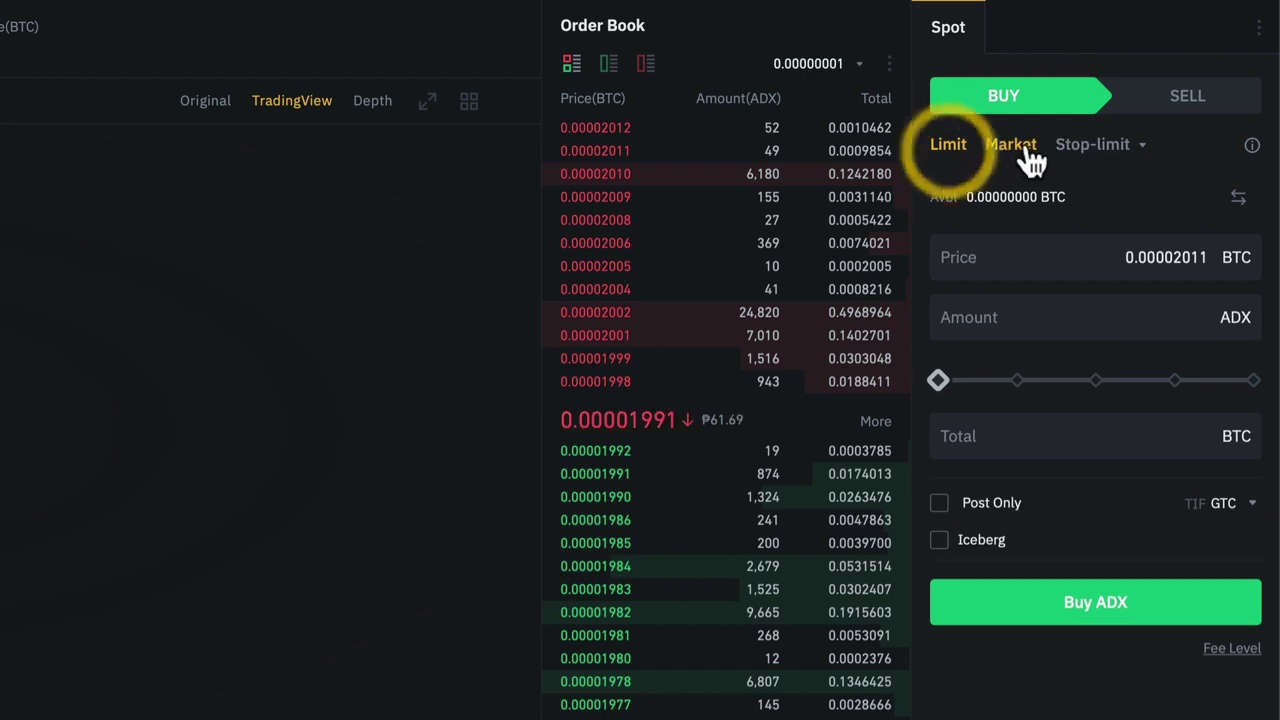
left_click(1015, 148)
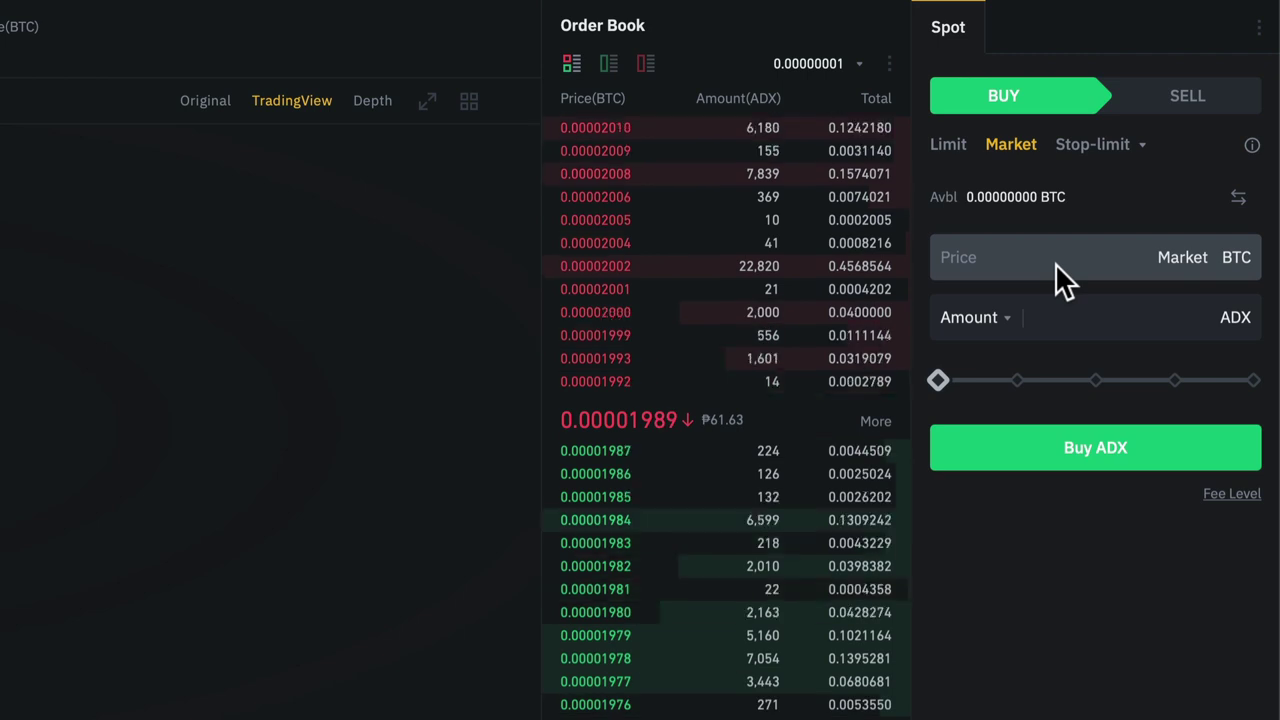
left_click(1012, 320)
left_click(955, 354)
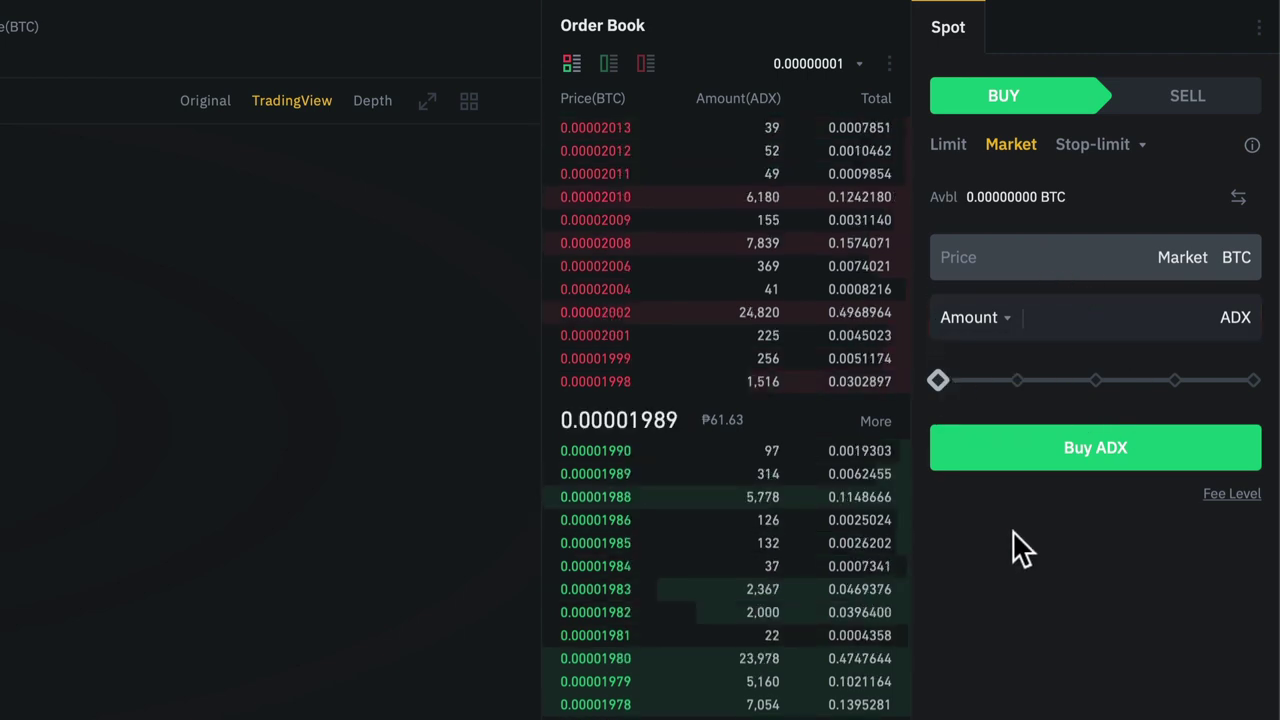
left_click(946, 144)
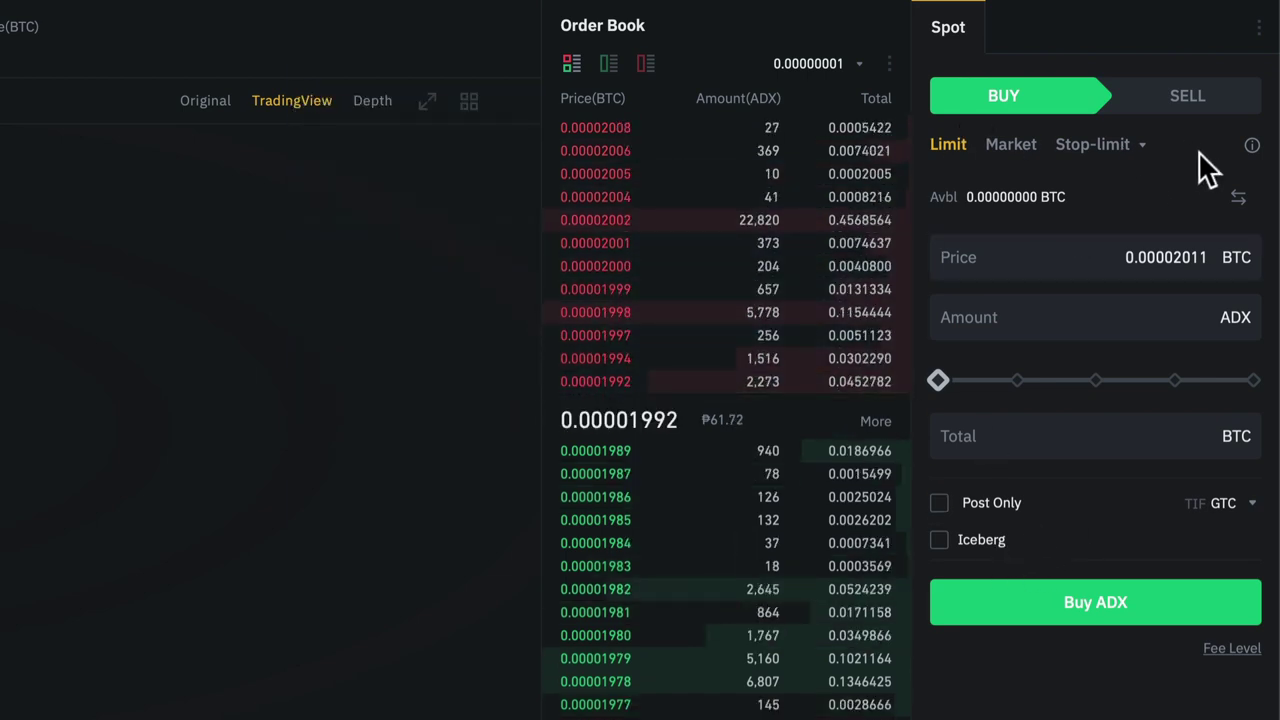
left_click(1105, 146)
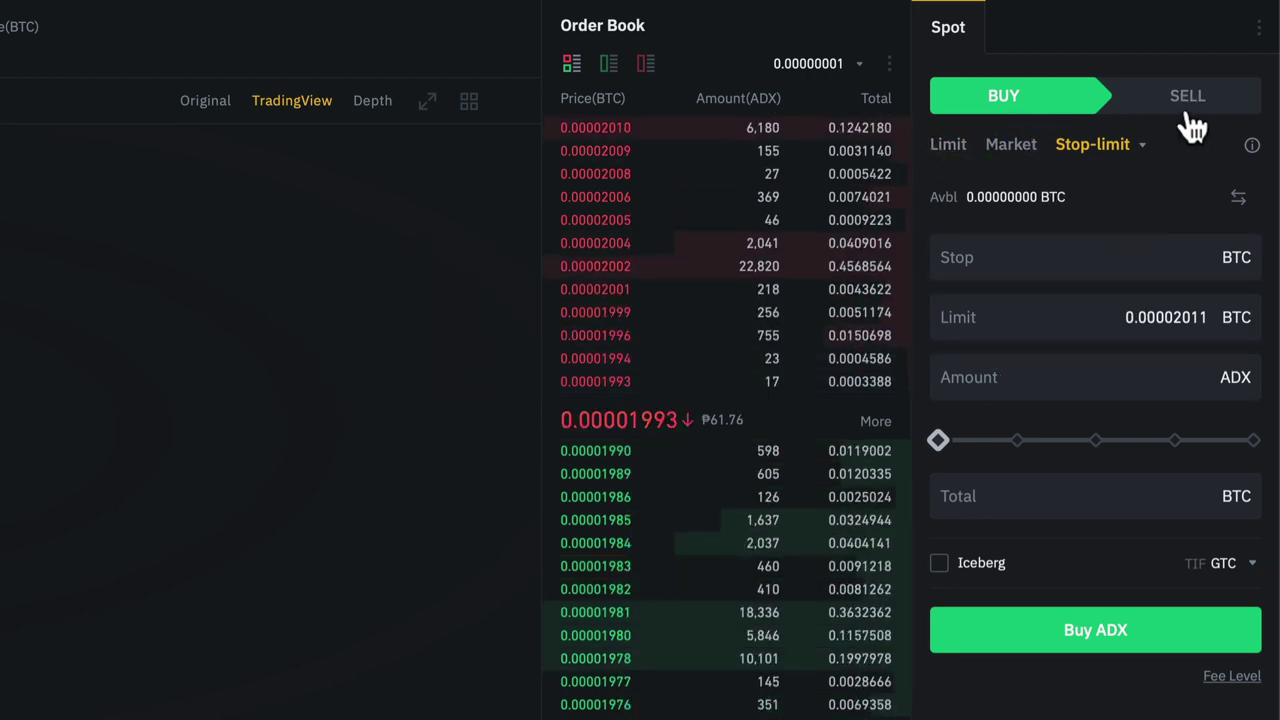
left_click(945, 145)
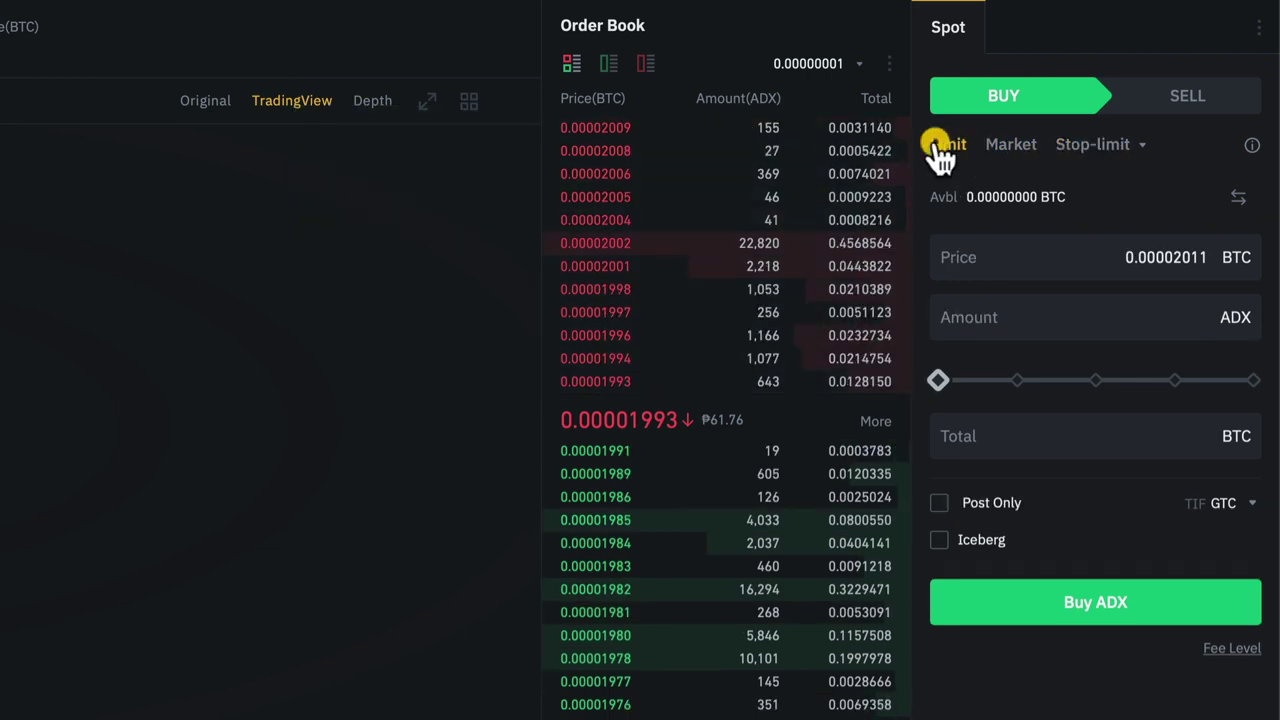
left_click(1014, 162)
left_click(1075, 145)
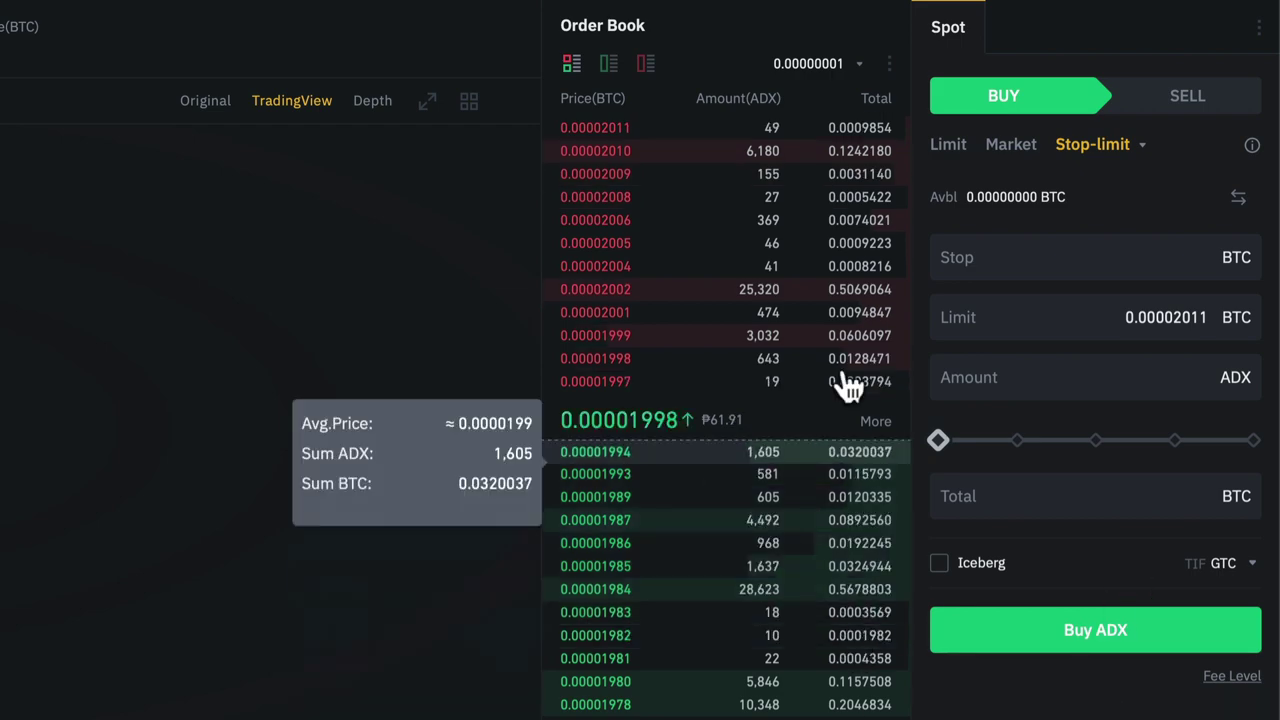
mouse_move(891, 266)
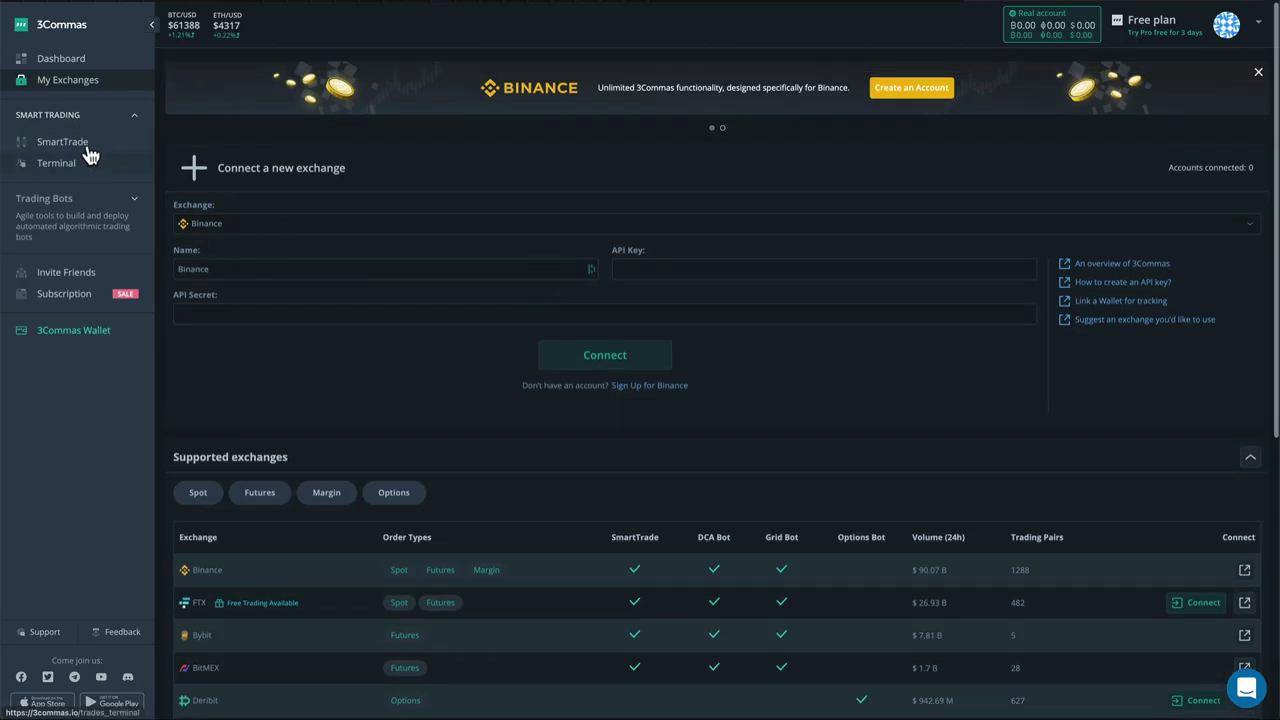
Close the 3Commas getting-started tour and go to My Exchanges to connect a new exchange
left_click(70, 62)
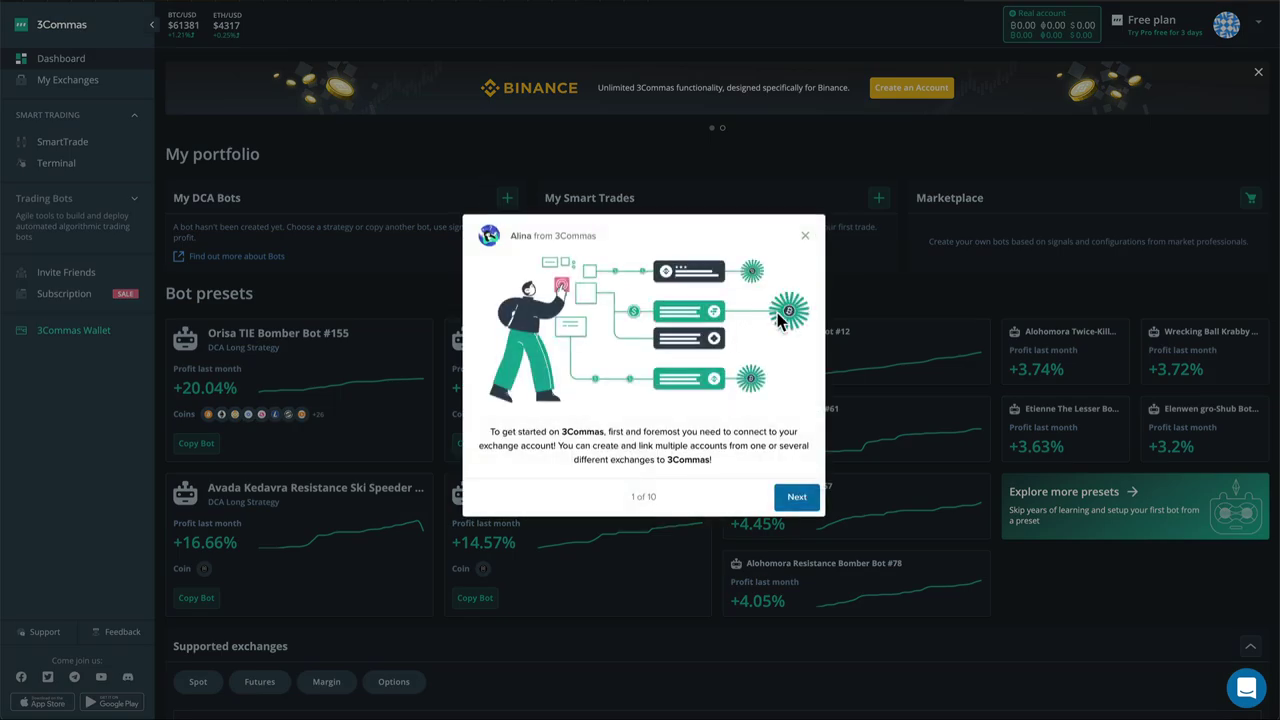
left_click(804, 238)
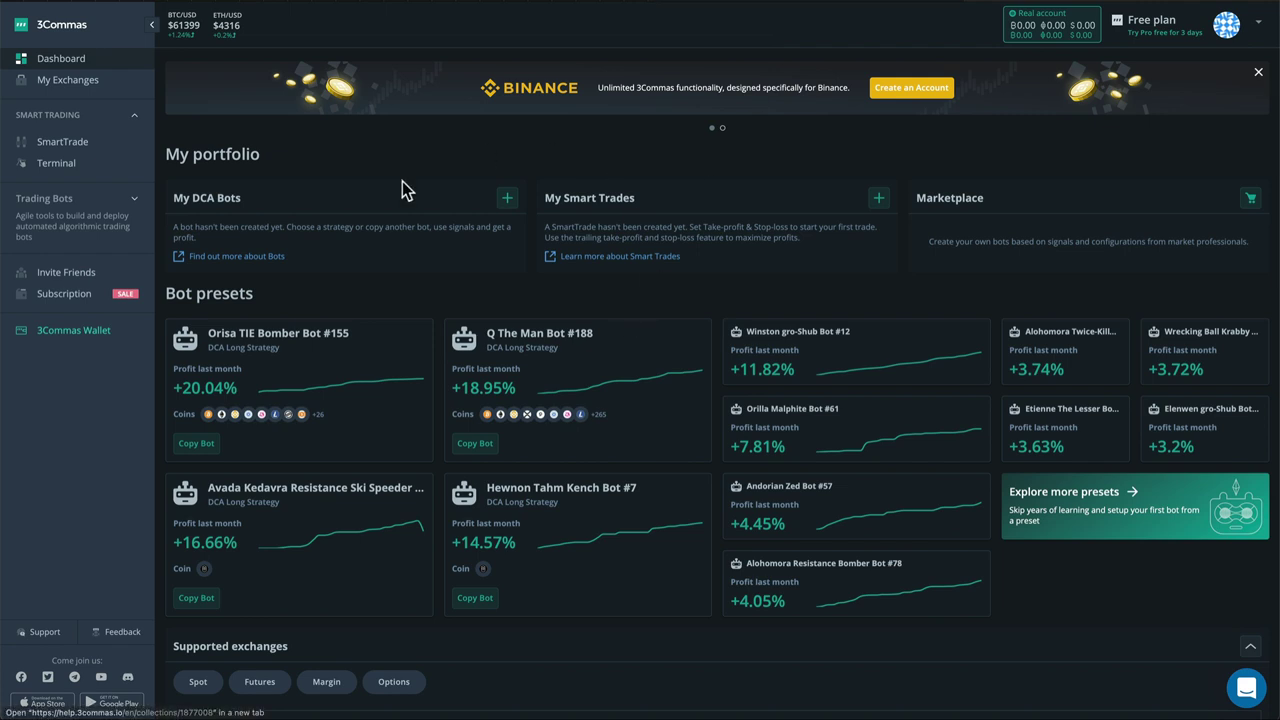
left_click(79, 87)
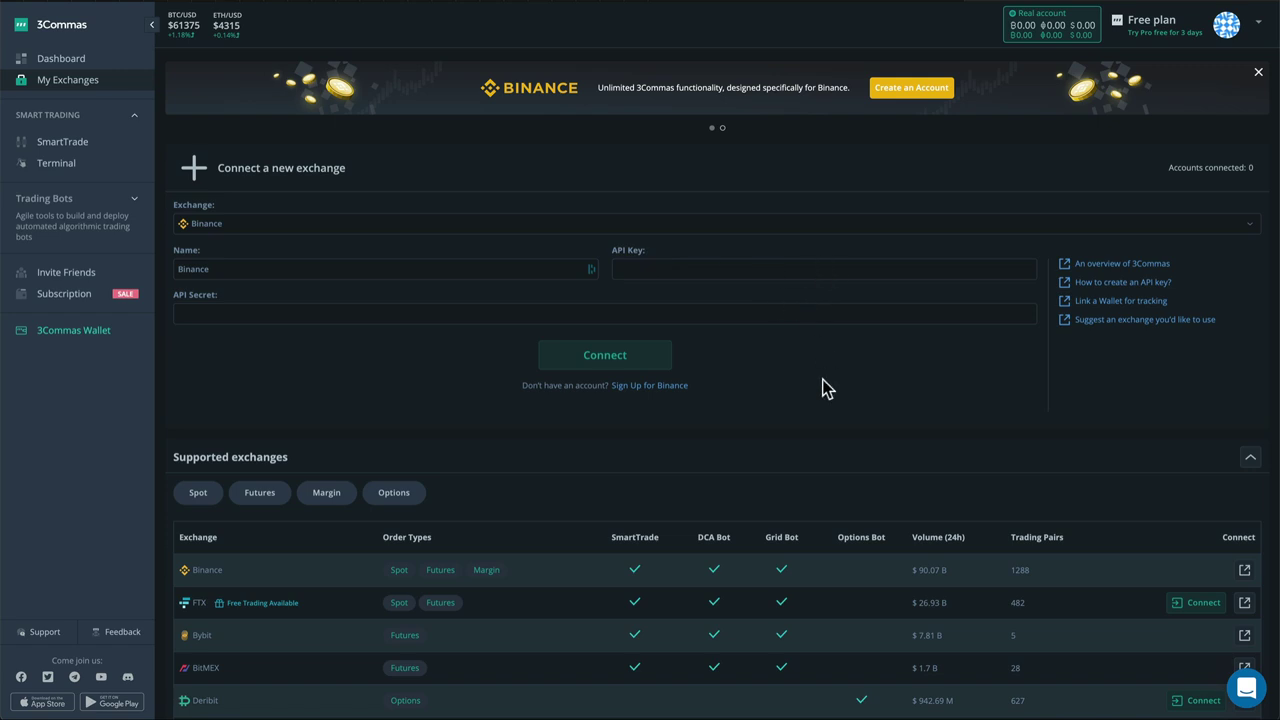
scroll(822, 389, "down", 3)
scroll(822, 389, "up", 3)
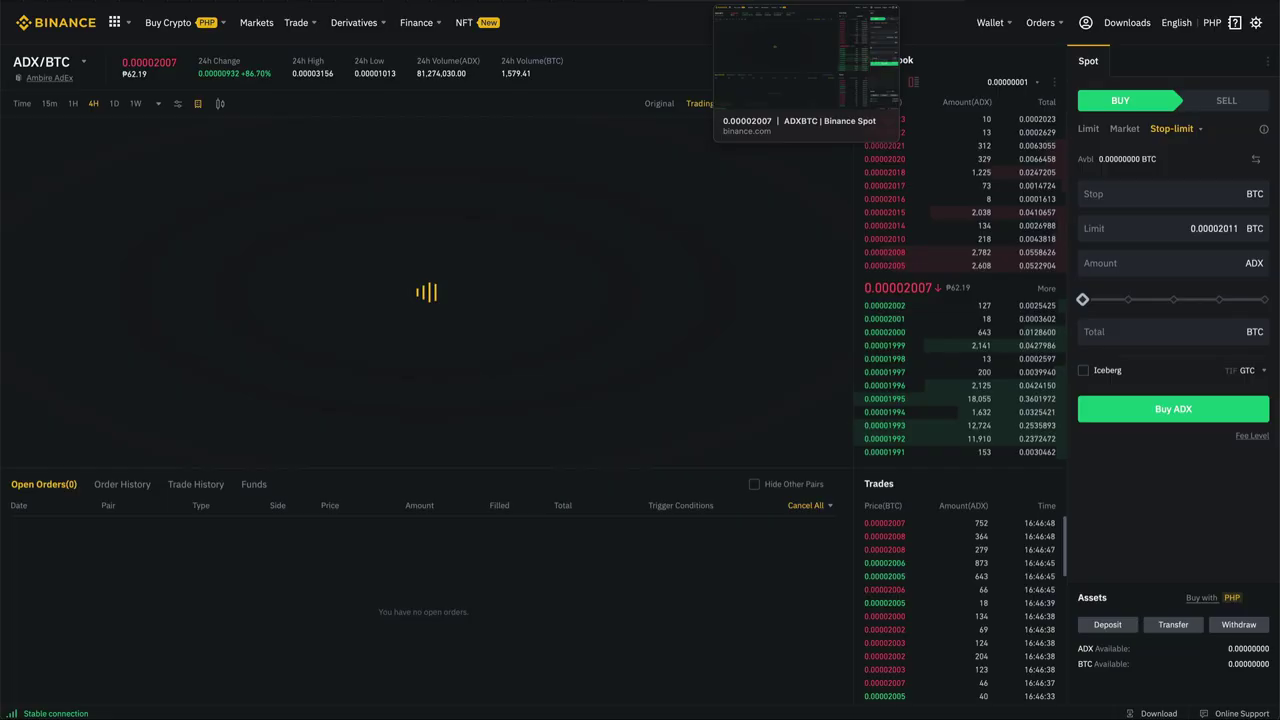
mouse_move(1093, 27)
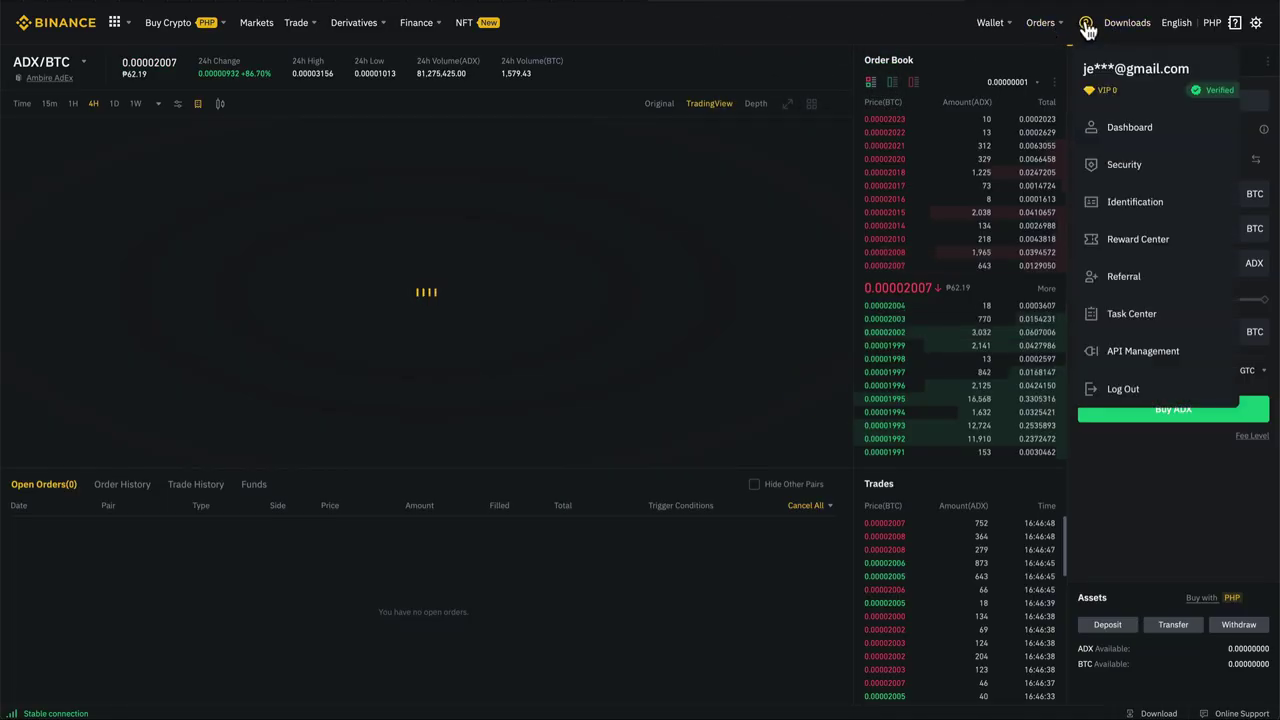
Create a new Binance API key labelled 'Tutorial' in API Management
left_click(1146, 354)
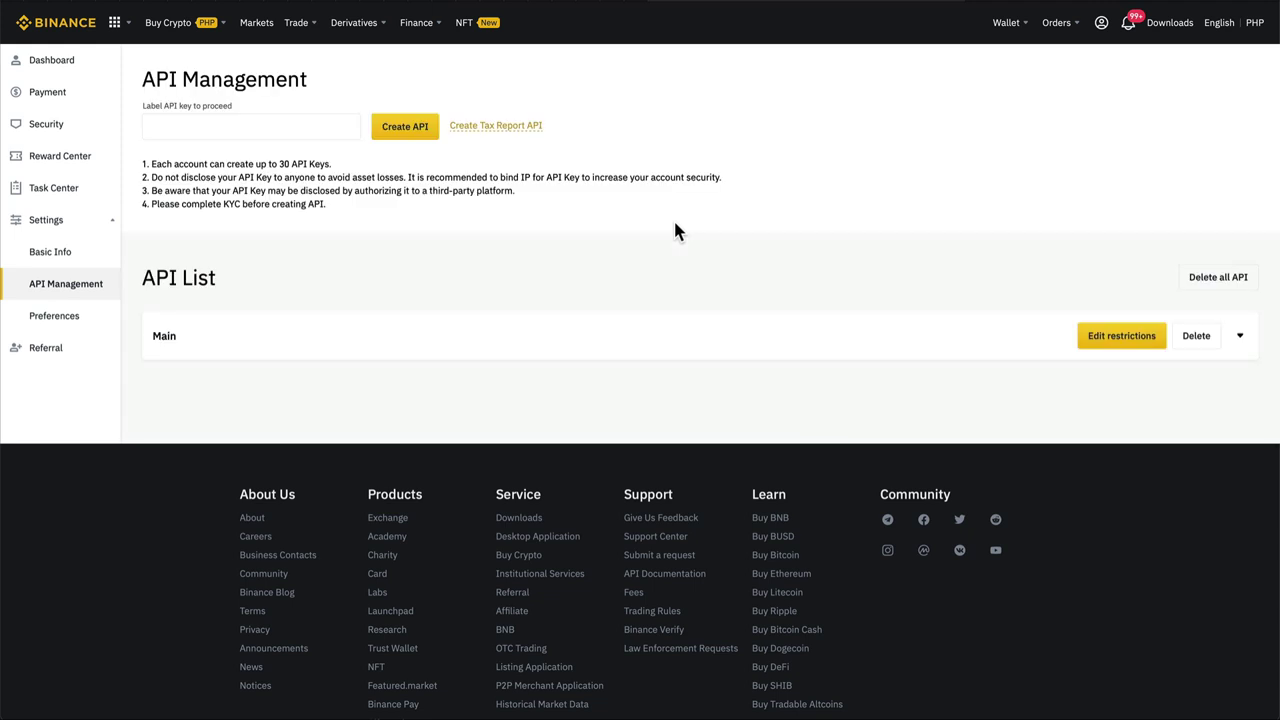
left_click(250, 137)
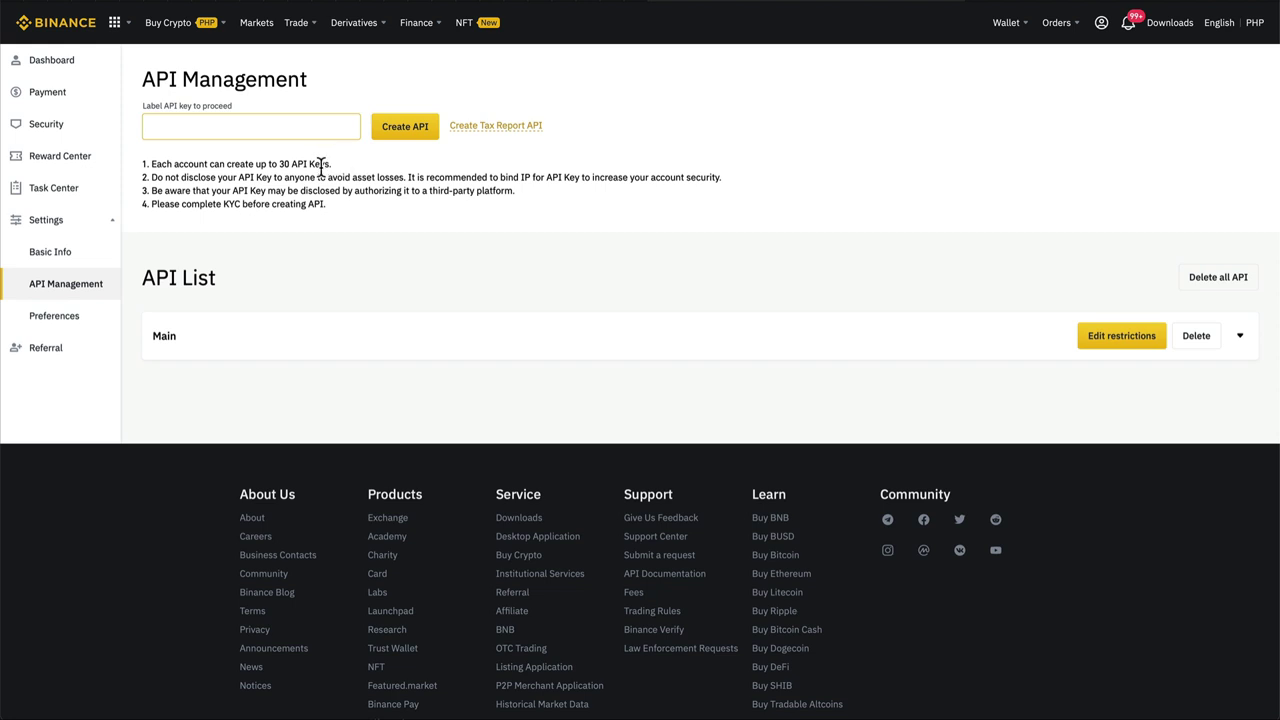
type("Tutorial")
left_click(419, 135)
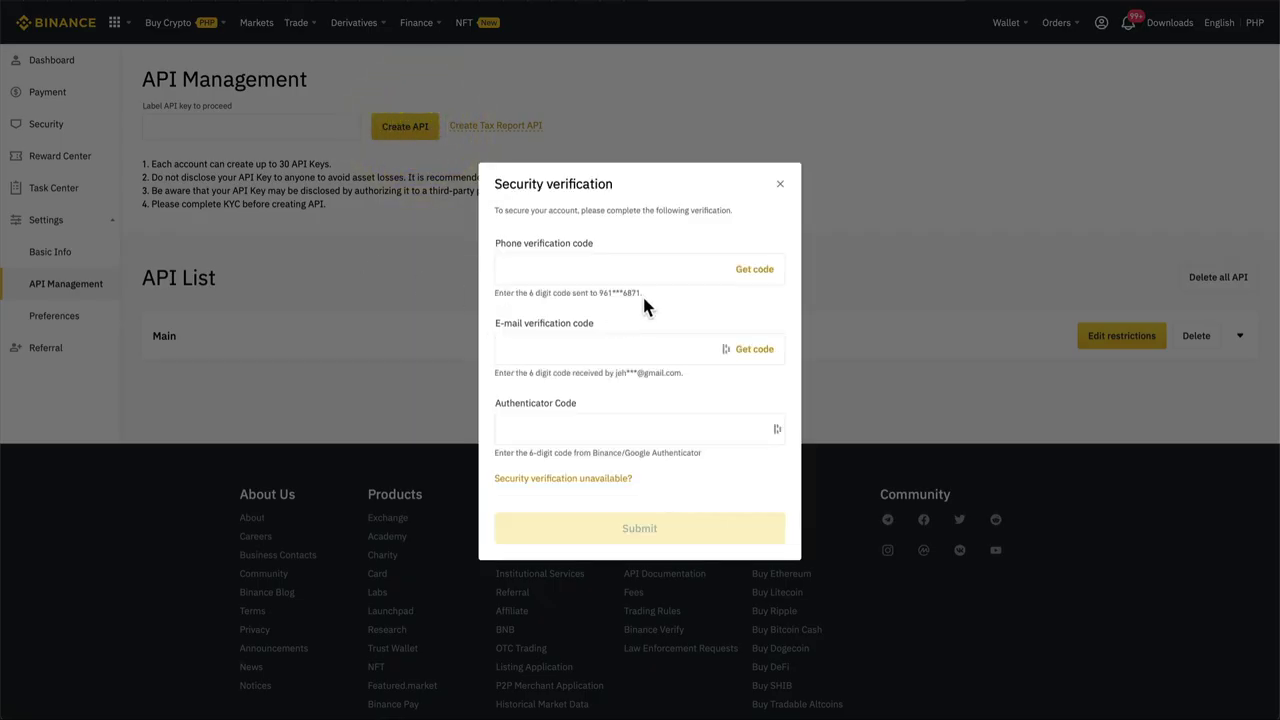
Complete the phone and e-mail security verification, then copy the new API key
left_click(755, 270)
left_click(754, 349)
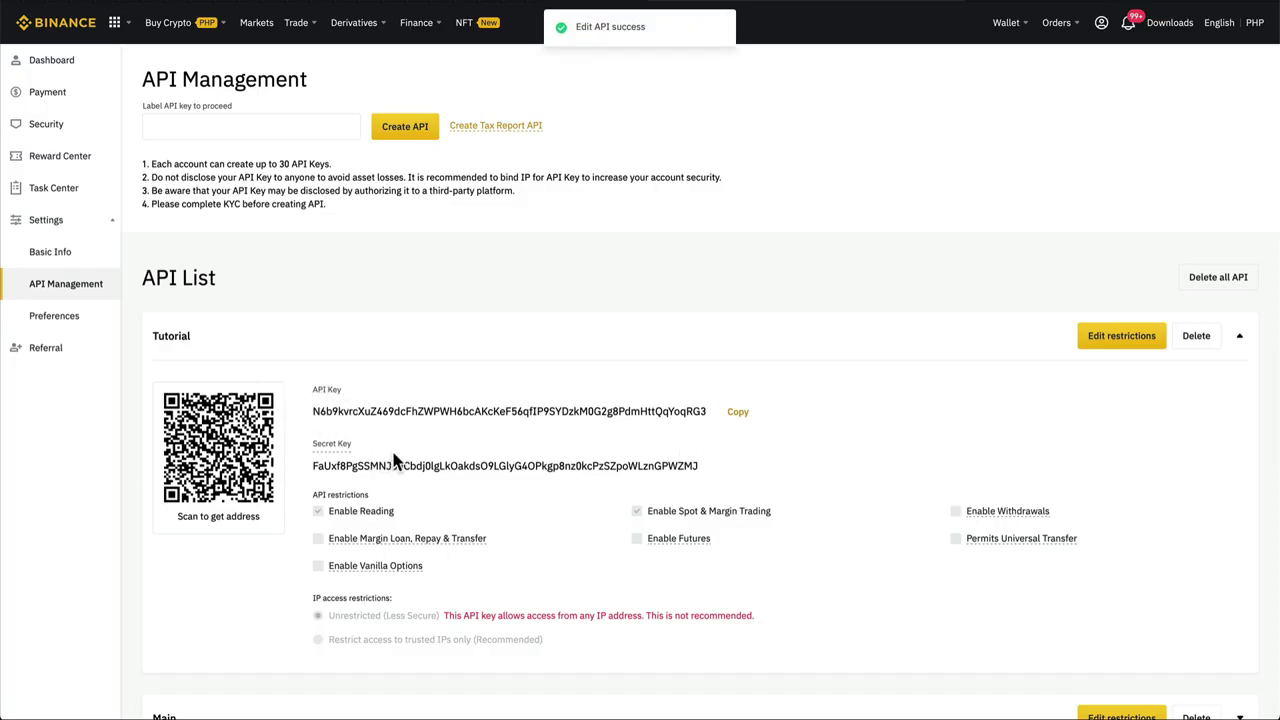
left_click(742, 416)
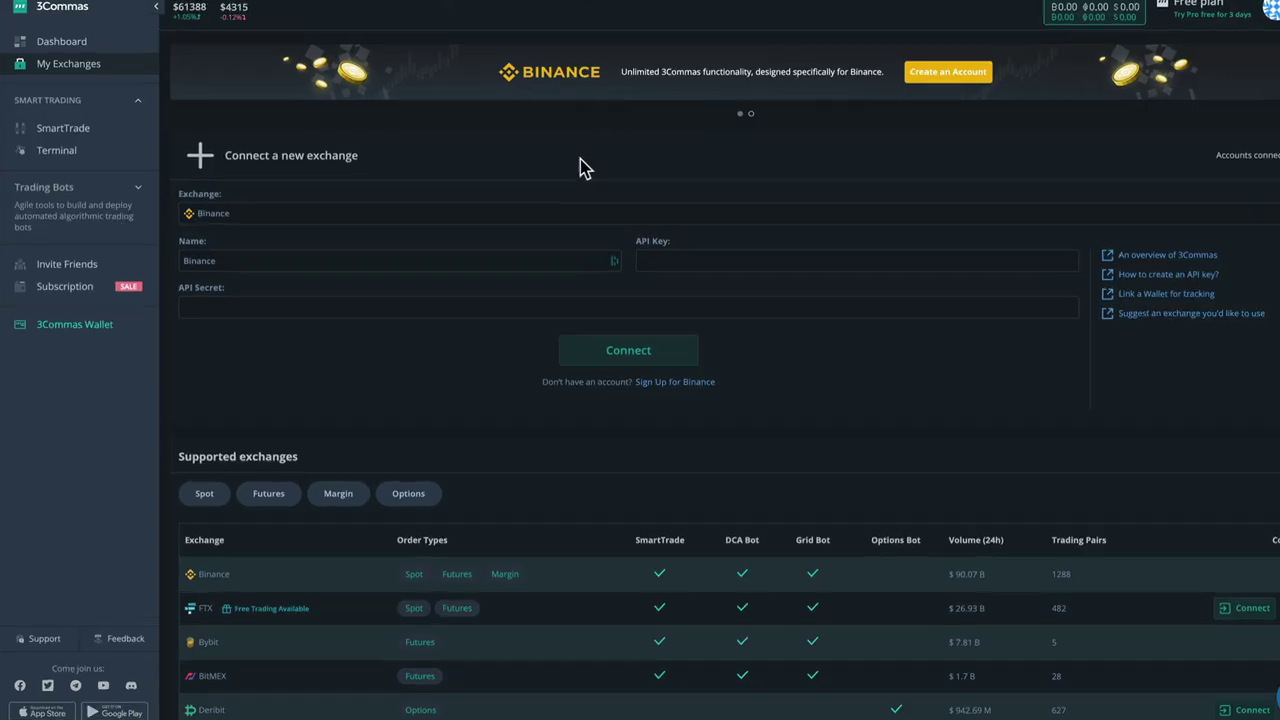
left_click(381, 69)
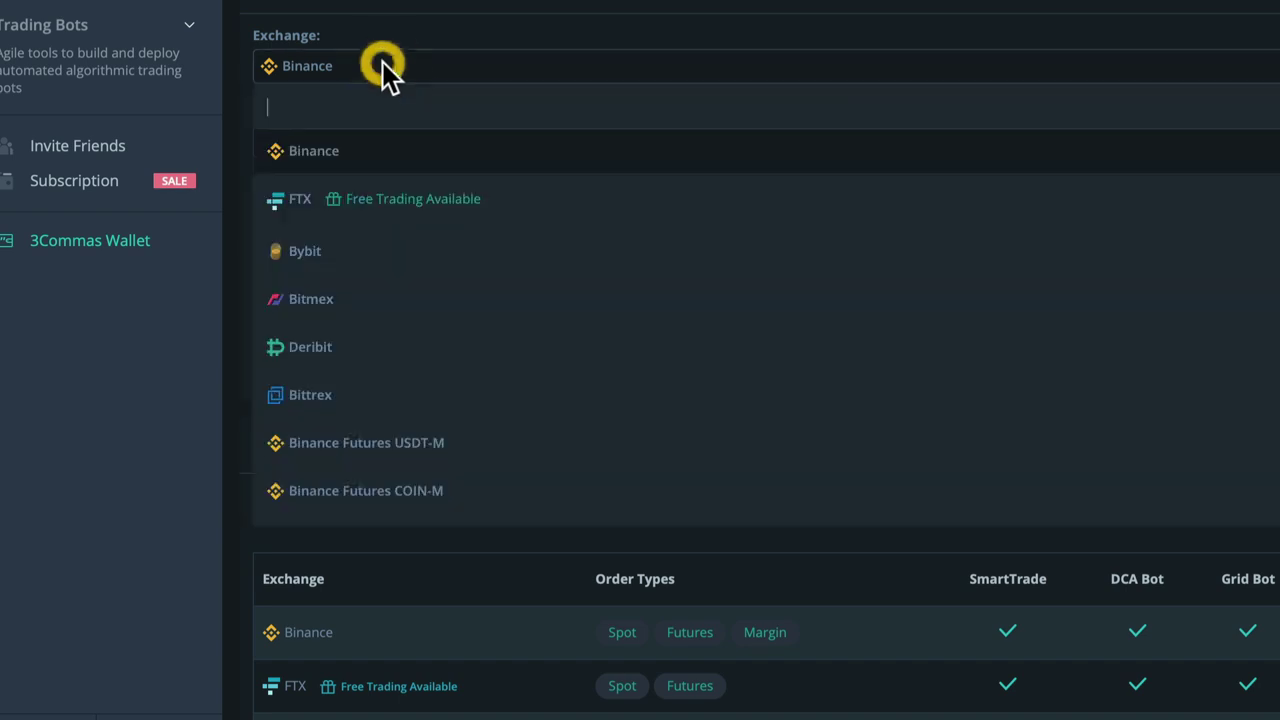
scroll(371, 371, "down", 2)
scroll(378, 388, "down", 5)
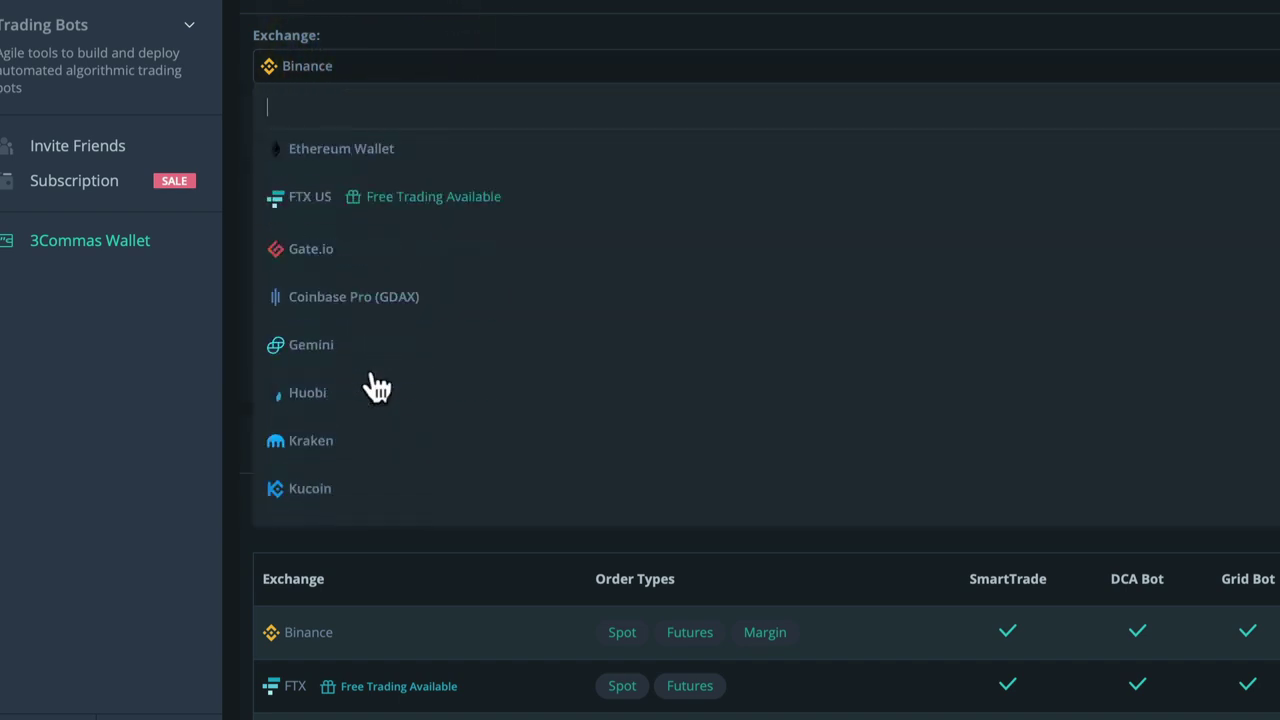
scroll(378, 388, "up", 4)
scroll(378, 388, "up", 3)
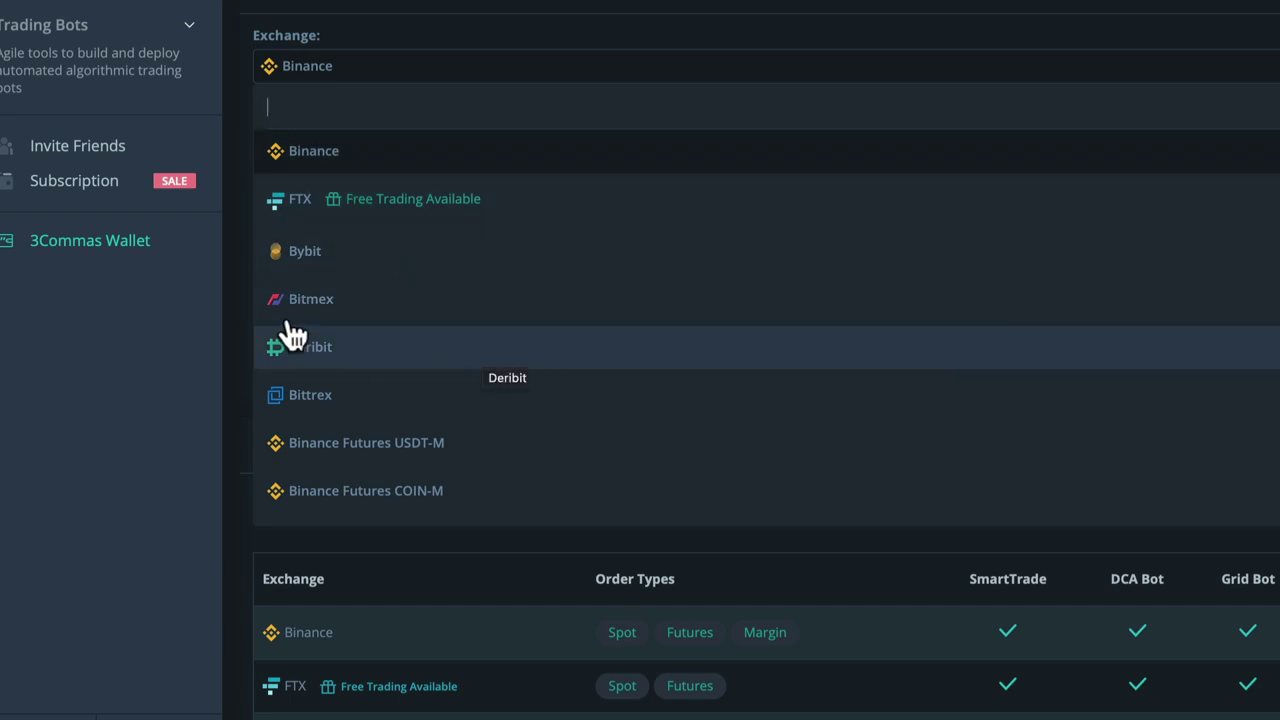
scroll(391, 429, "down", 5)
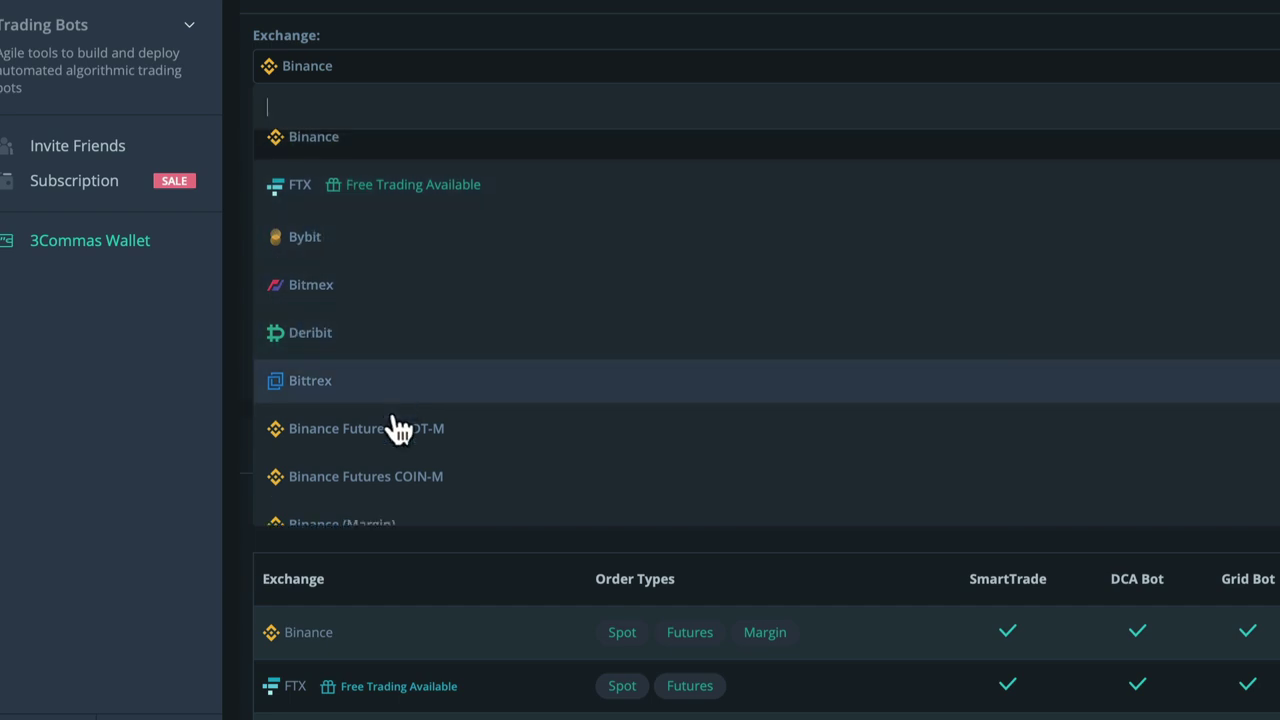
scroll(389, 433, "down", 4)
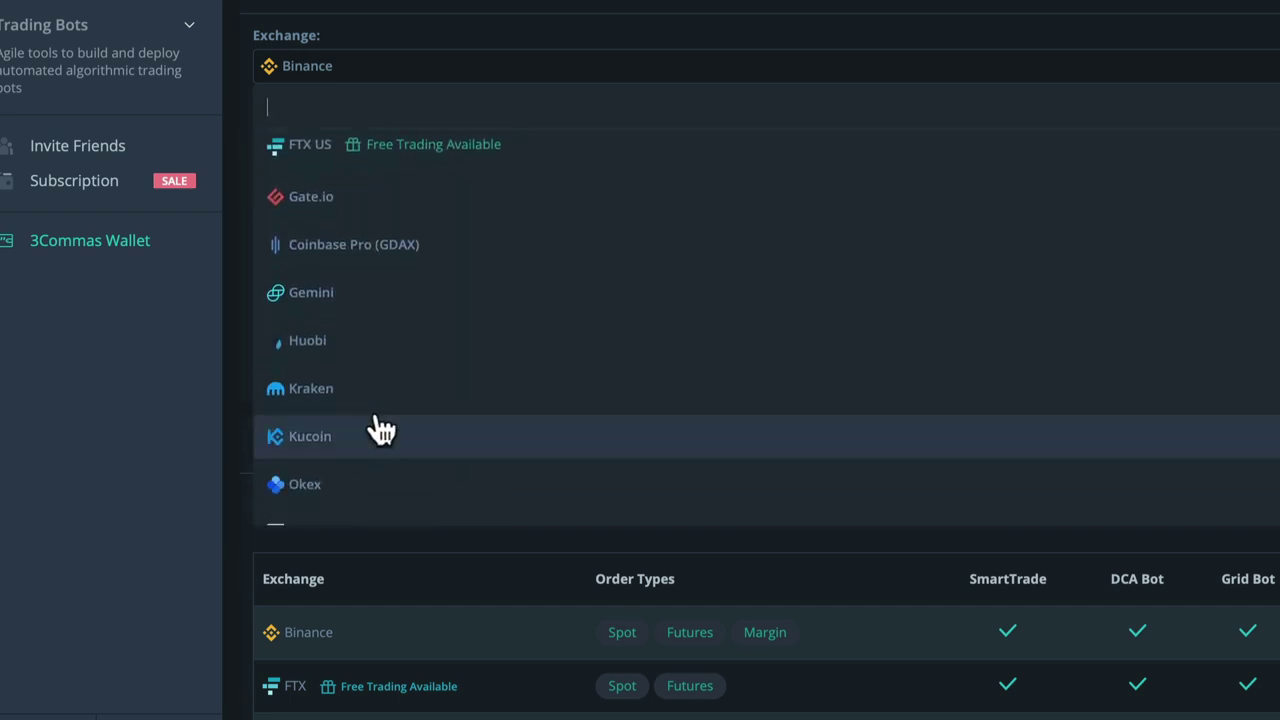
scroll(380, 297, "down", 1)
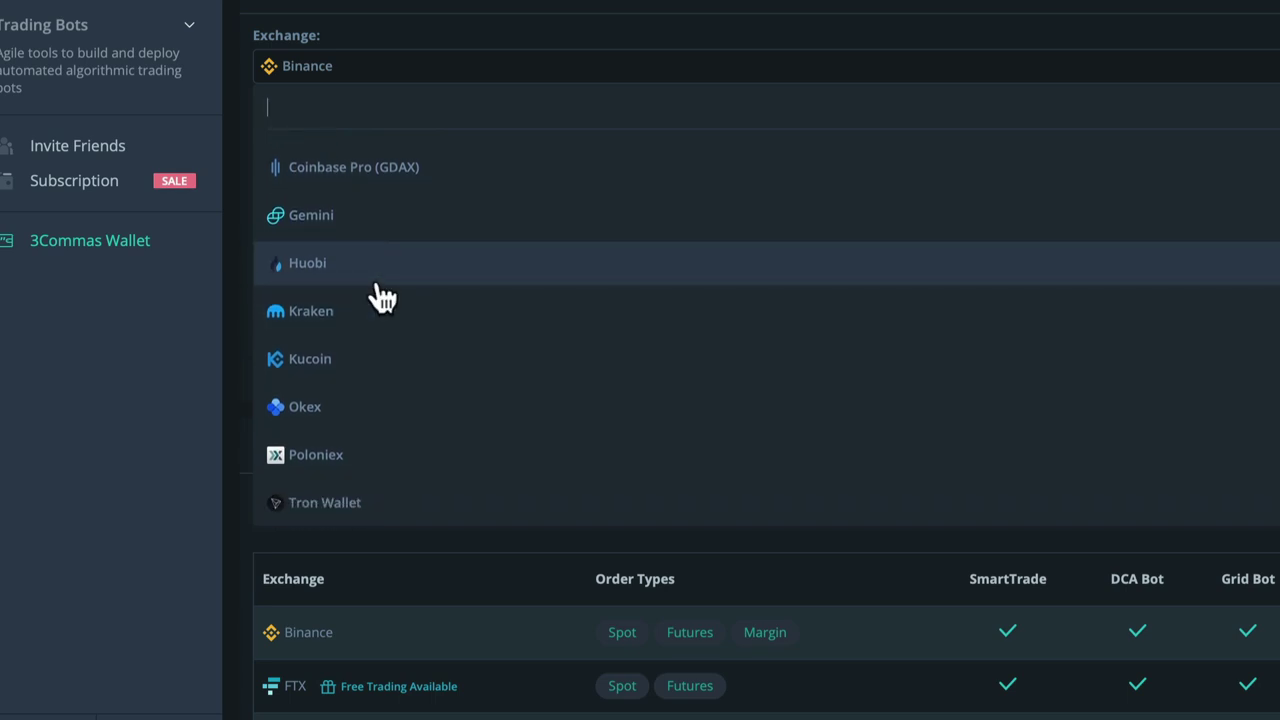
scroll(383, 297, "up", 10)
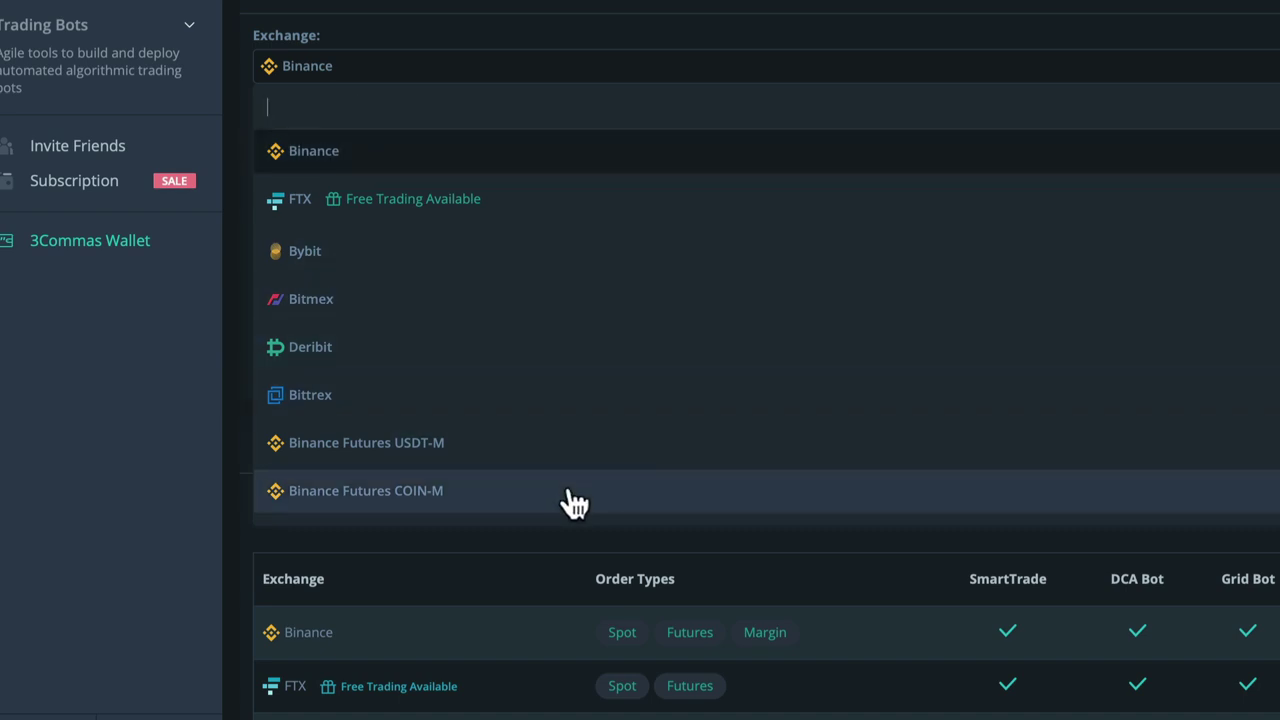
scroll(490, 417, "down", 6)
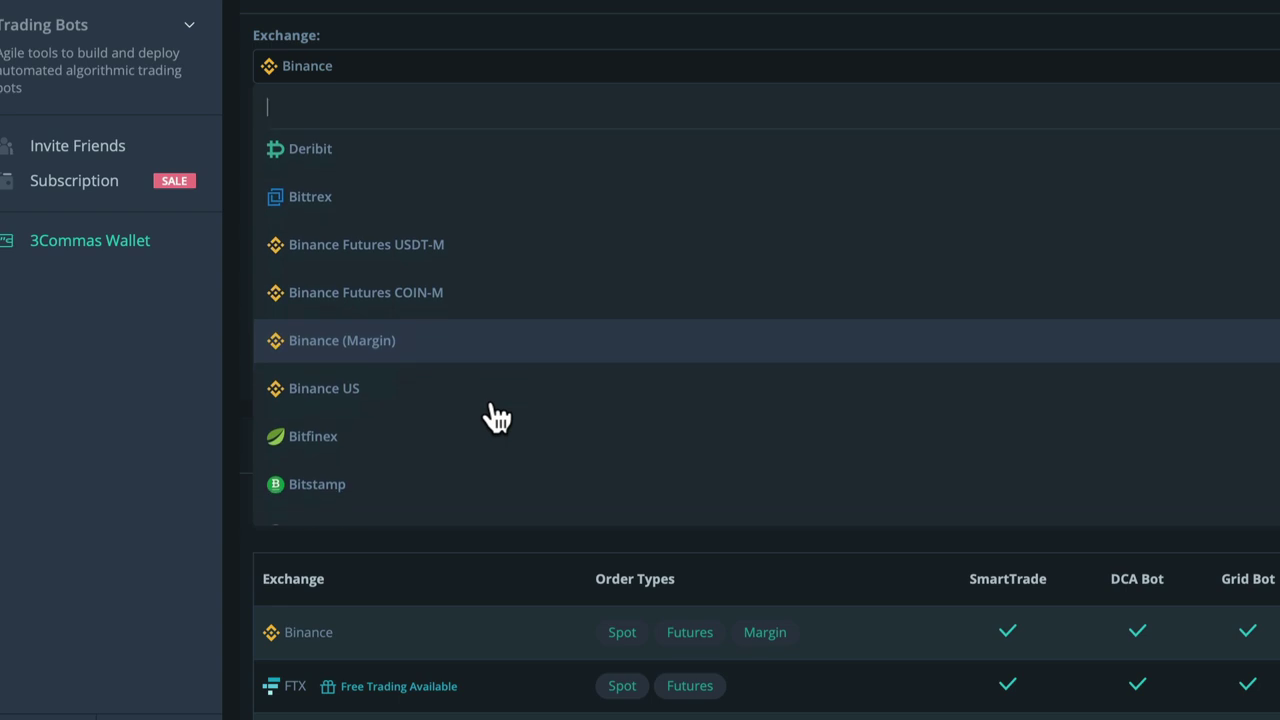
left_click(108, 388)
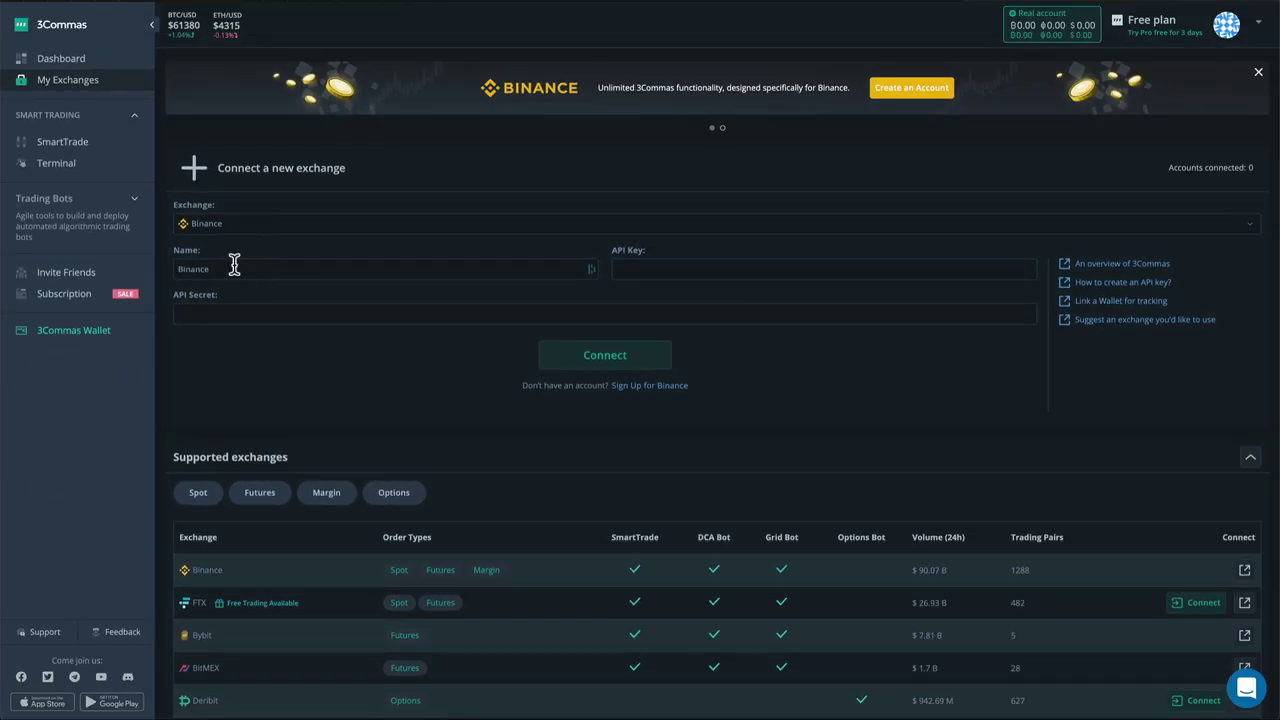
Fill the 3Commas connect form with the Tutorial API key and its secret from Binance
left_click(230, 270)
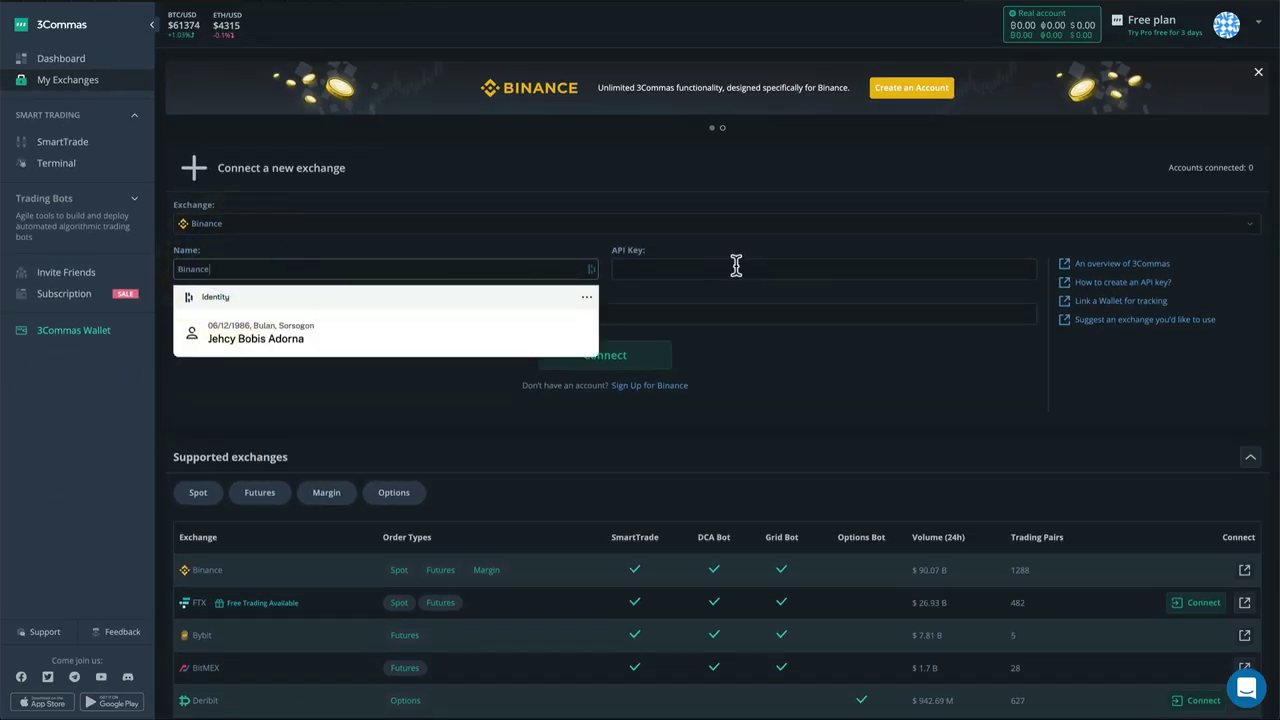
left_click(688, 264)
key("ctrl+v")
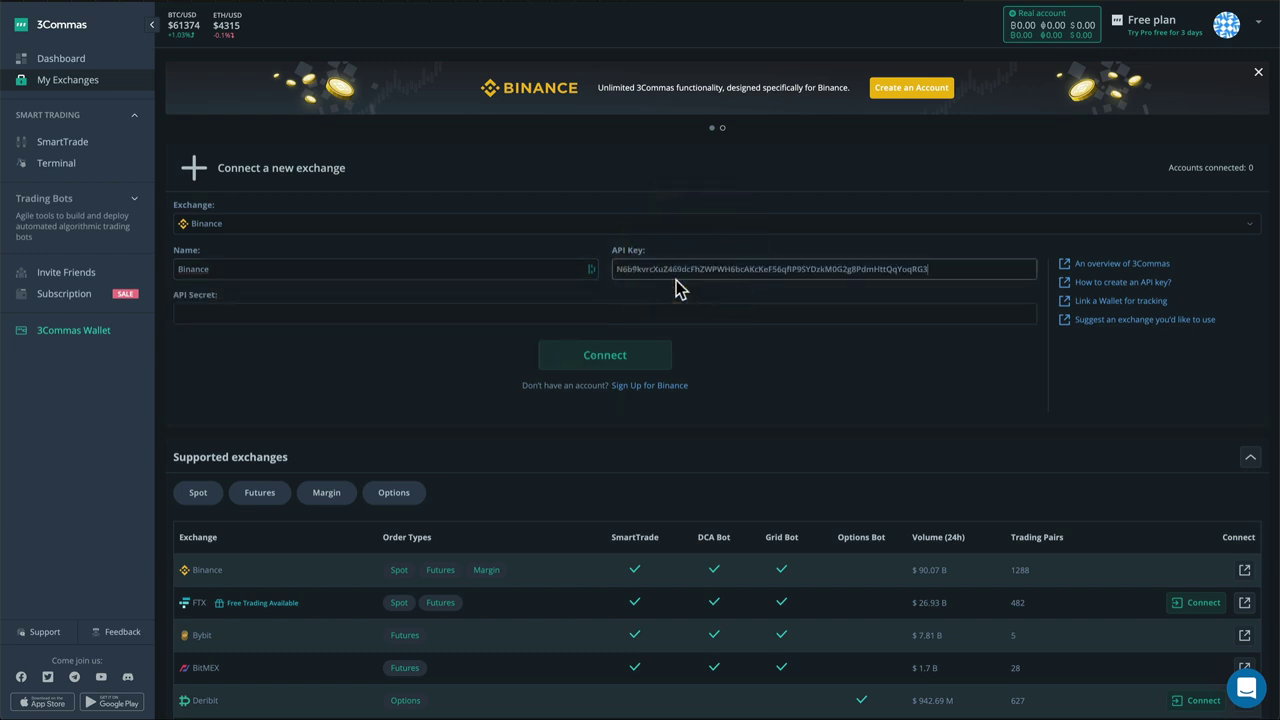
left_click(625, 312)
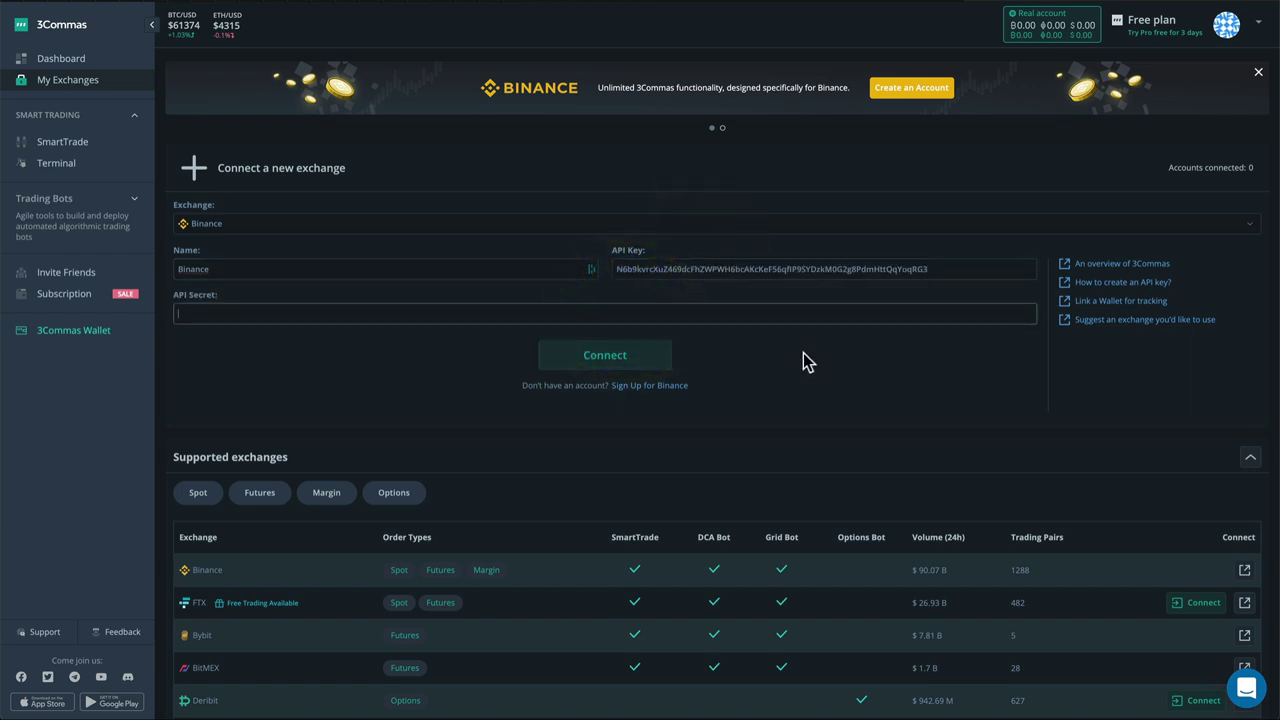
left_click(938, 2)
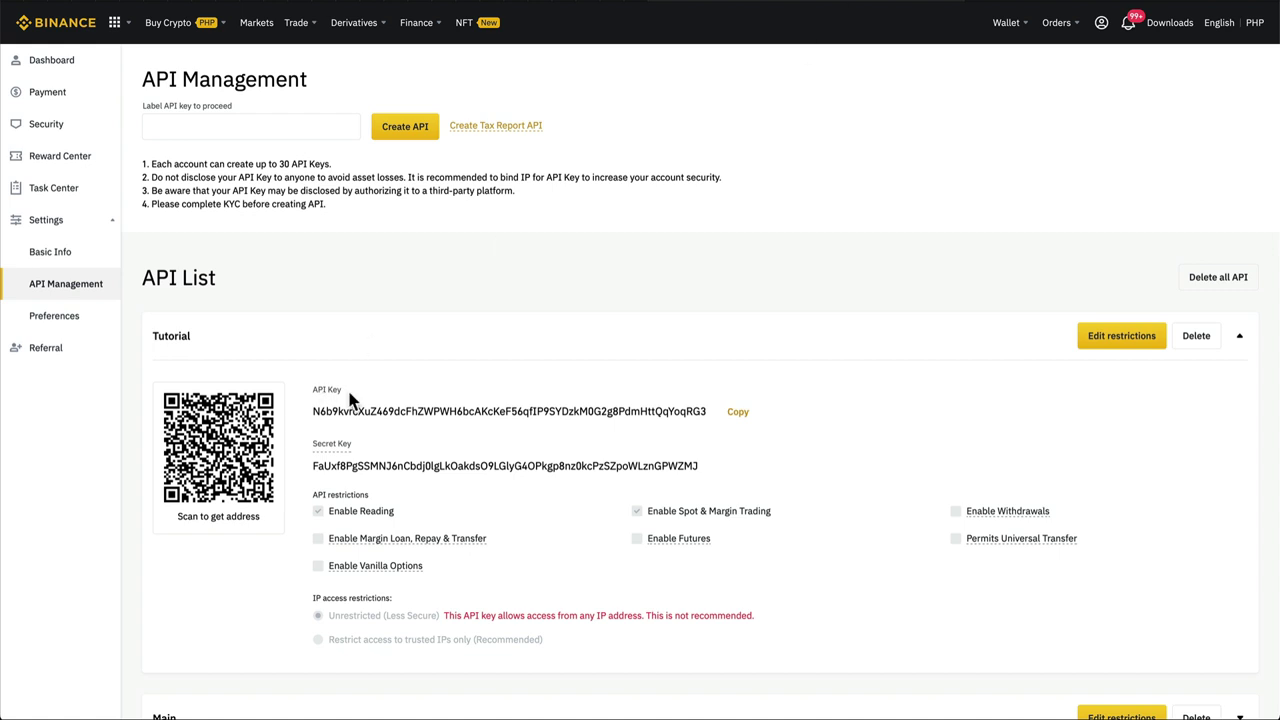
double_click(314, 466)
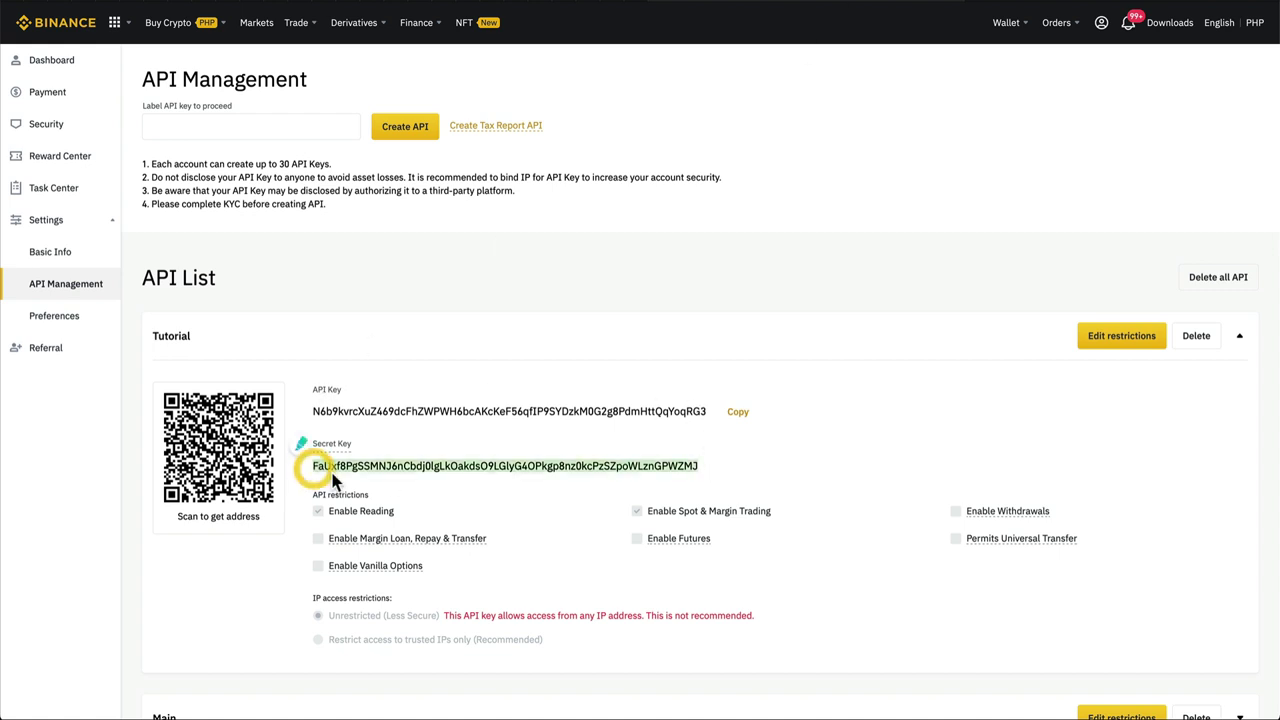
left_click(1040, 5)
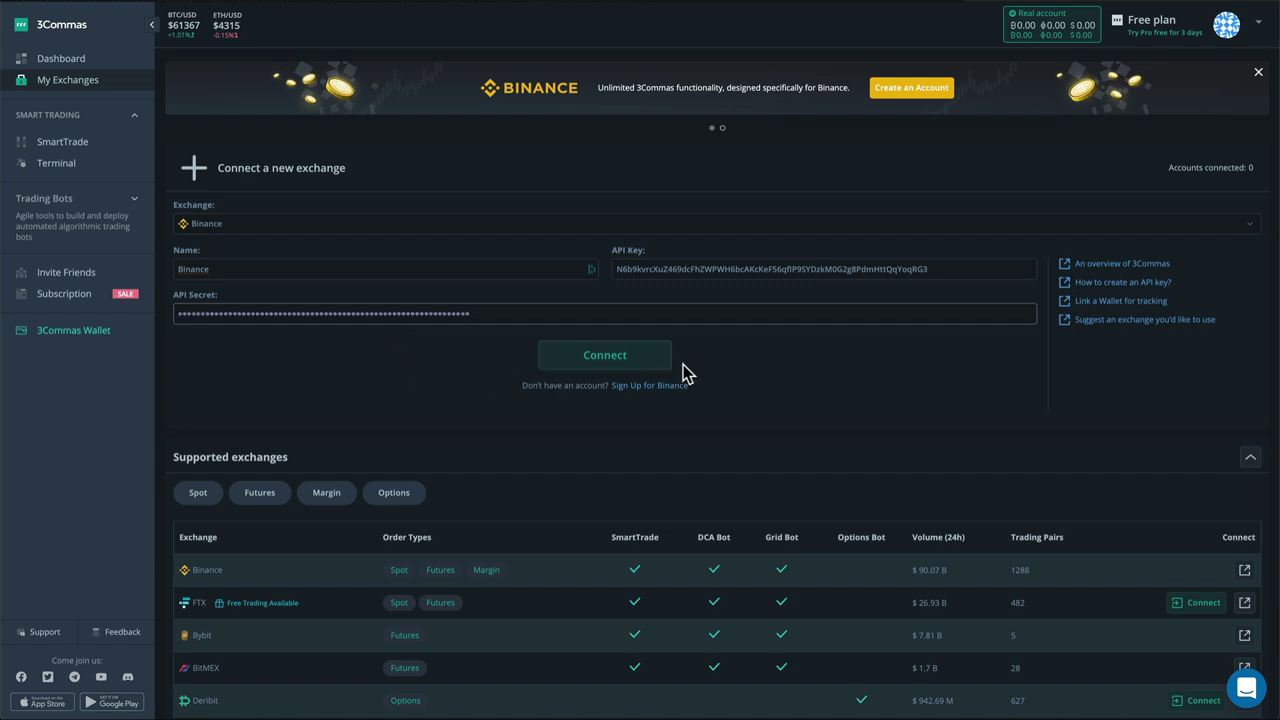
Connect the Binance account and review it on the My Exchanges overview
left_click(637, 366)
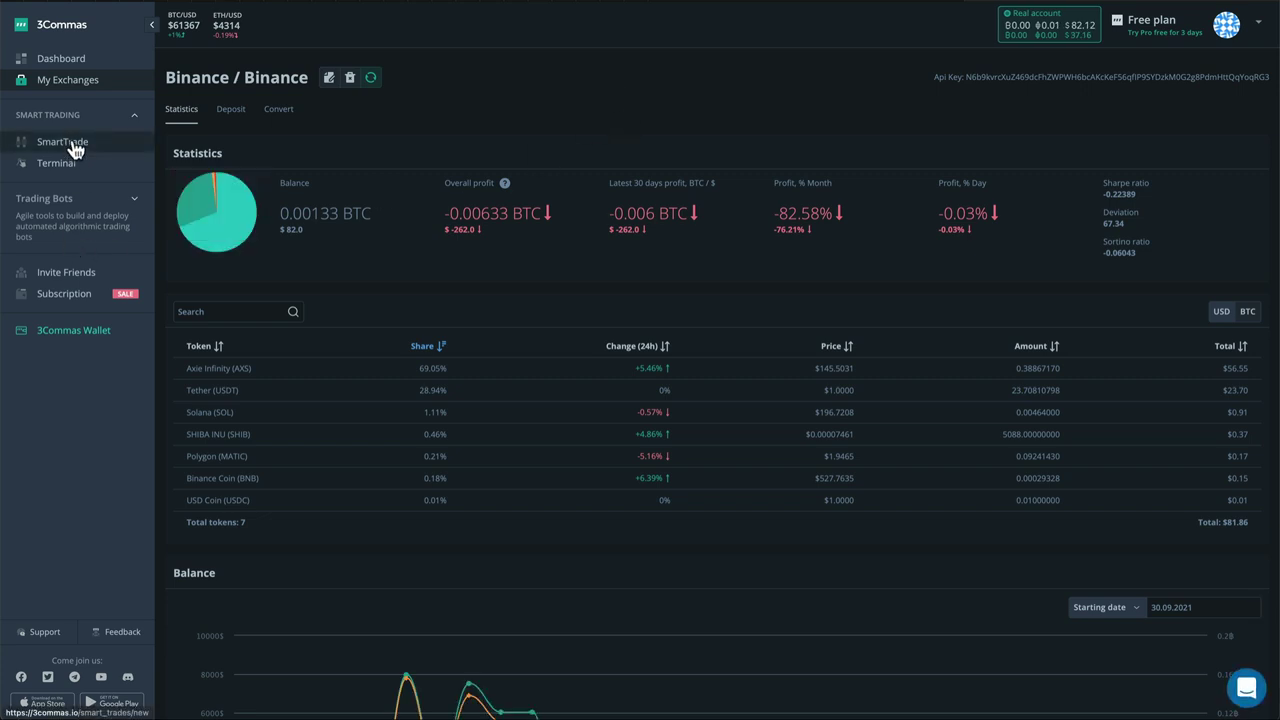
left_click(76, 81)
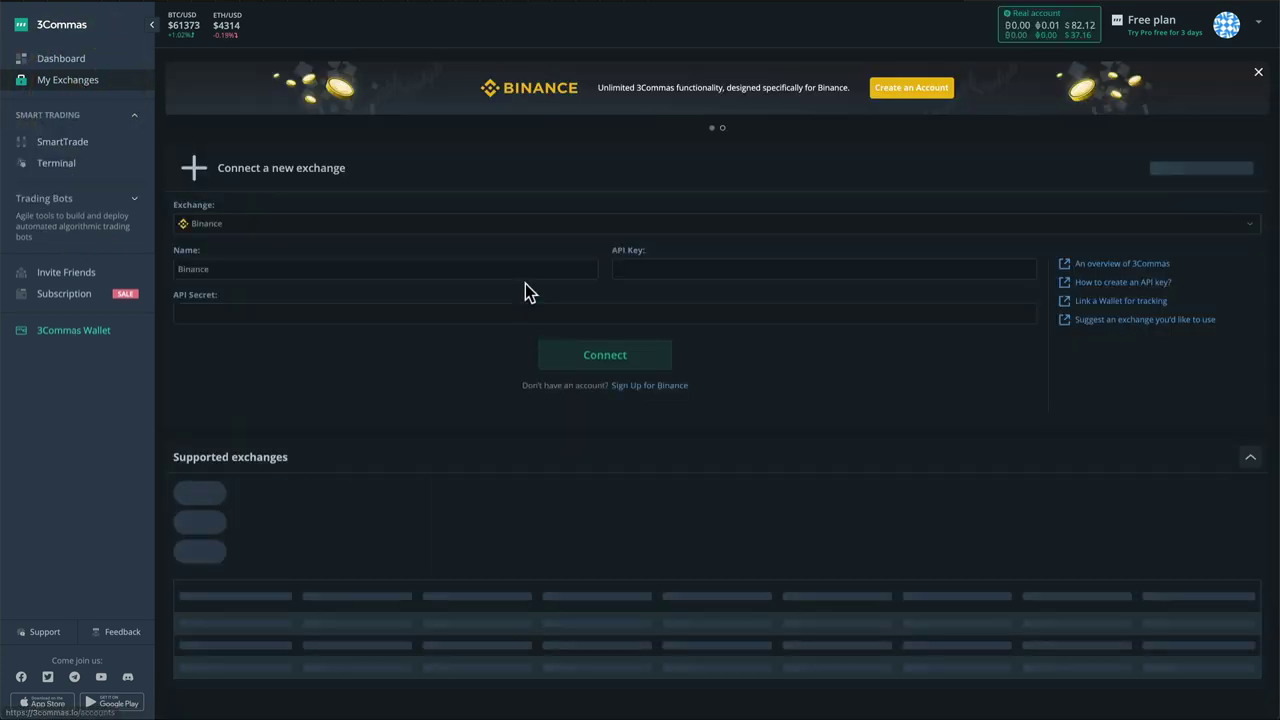
scroll(810, 412, "down", 3)
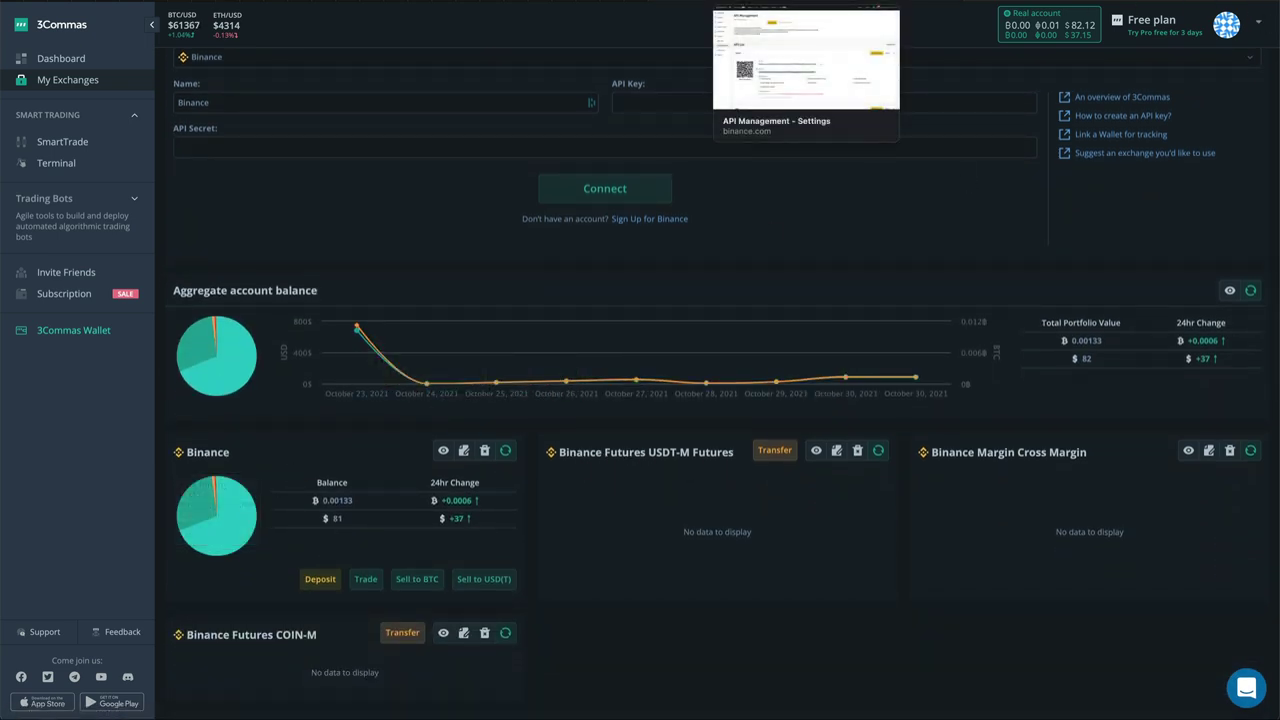
left_click(760, 3)
Switch Binance's display currency from PHP to USD and go to the account Dashboard
left_click(1252, 28)
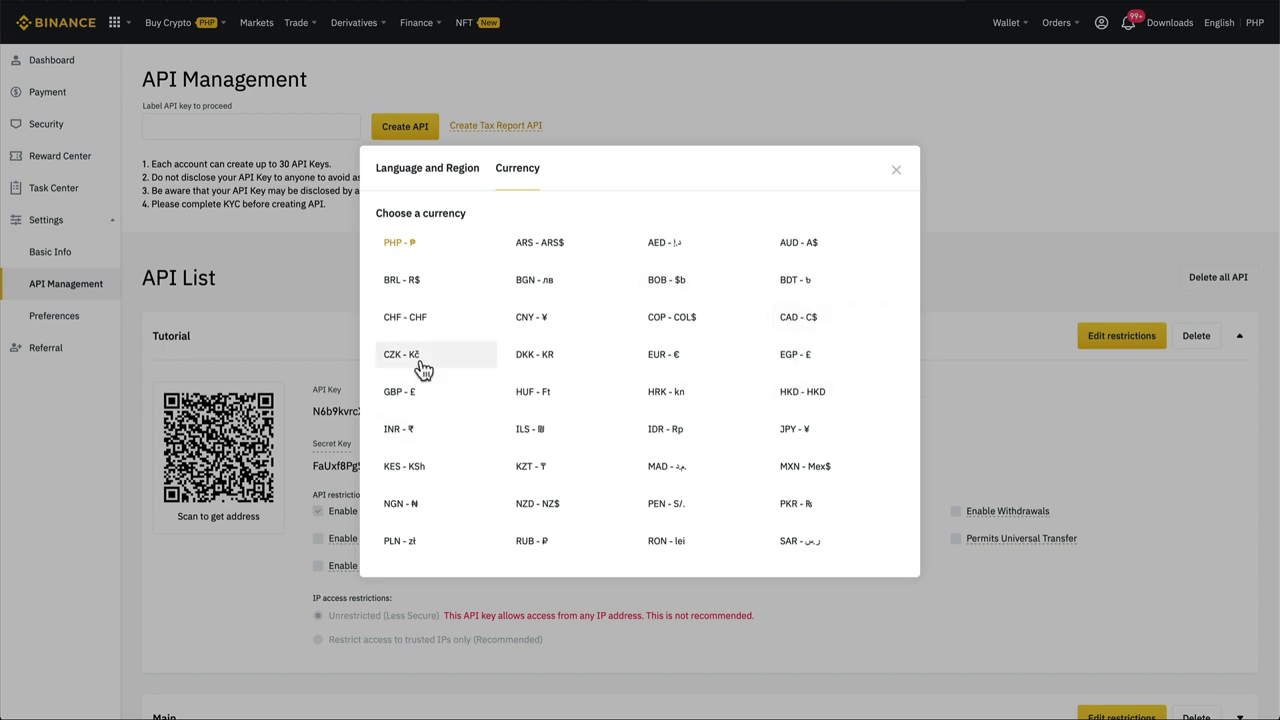
scroll(729, 511, "down", 2)
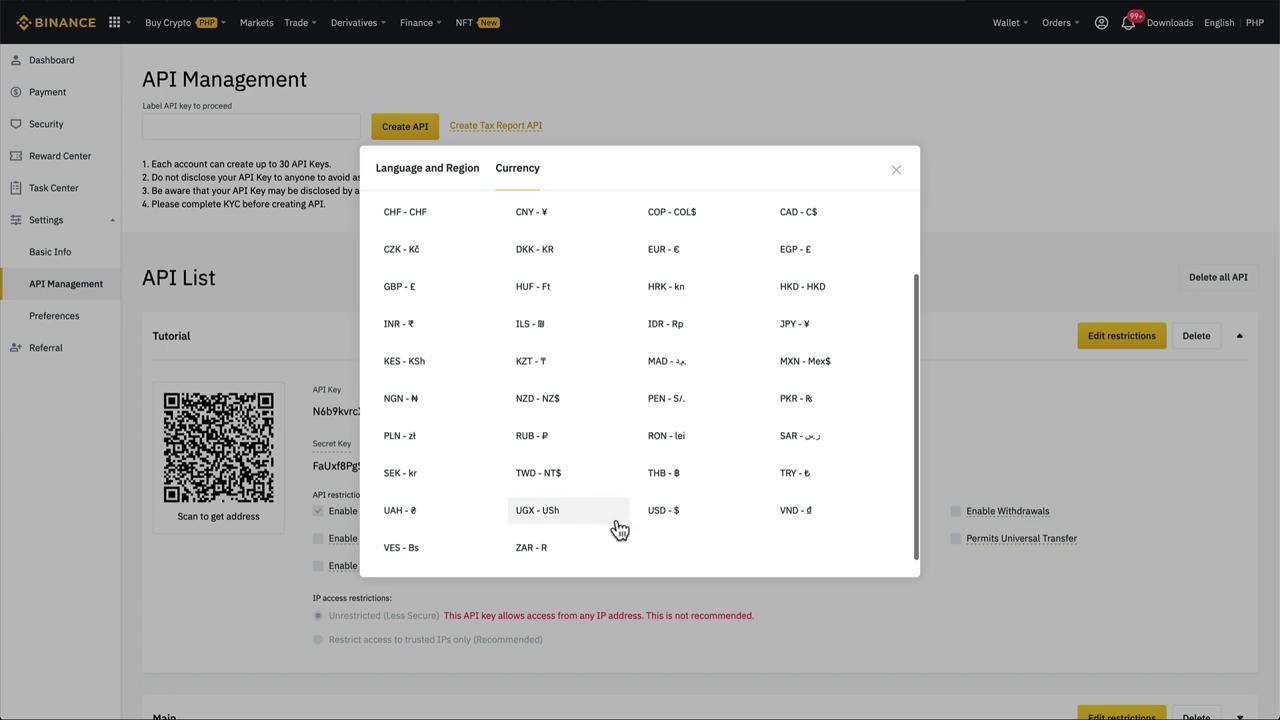
left_click(674, 518)
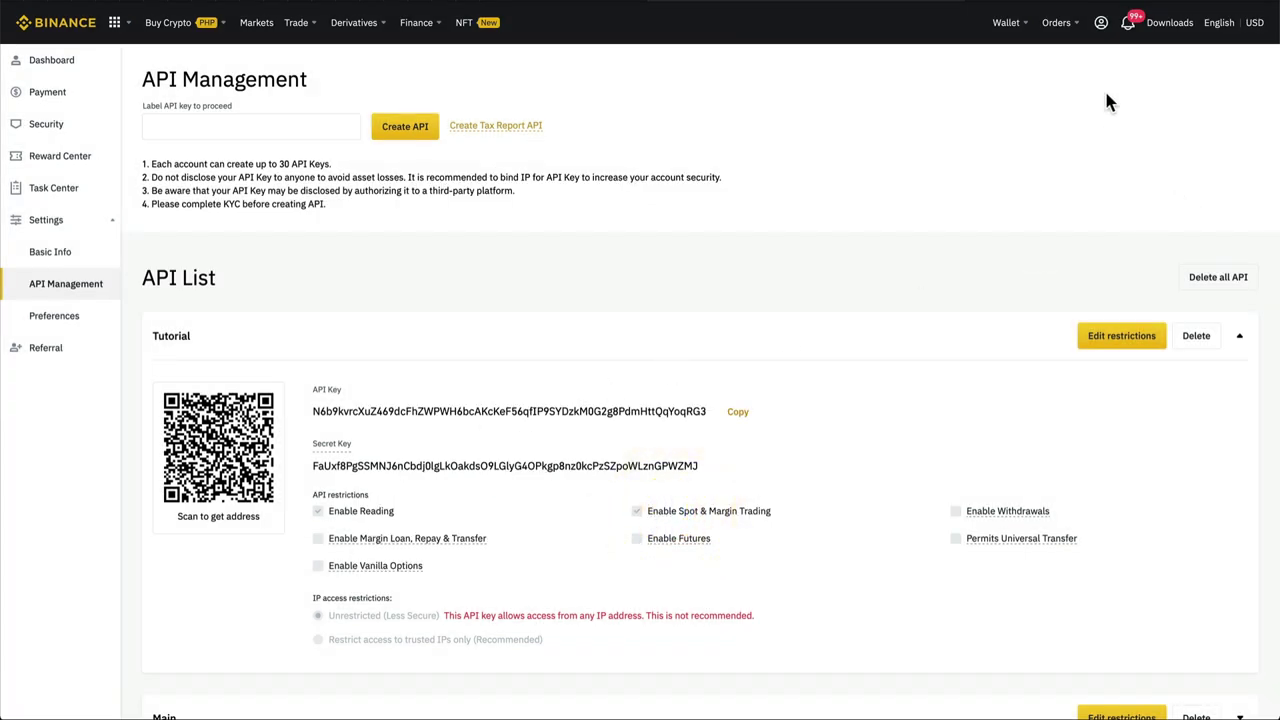
mouse_move(1101, 24)
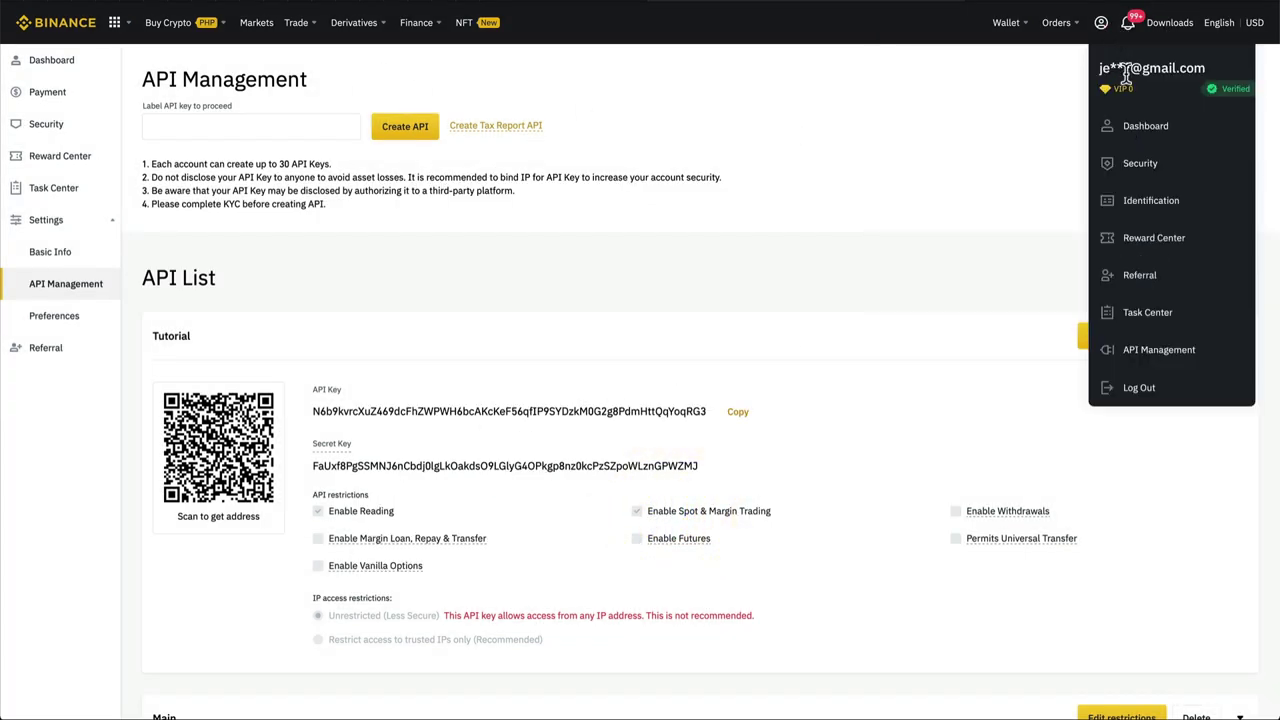
left_click(1136, 128)
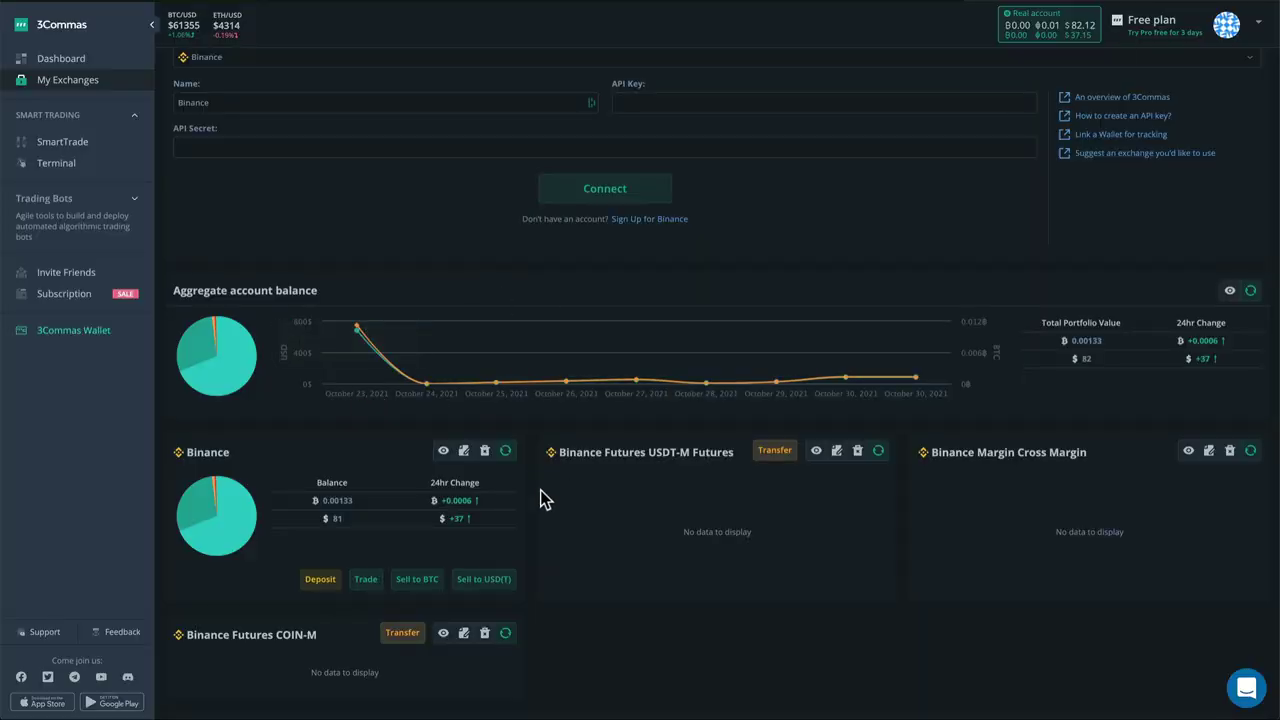
Open the Binance account's detail page with its statistics and token holdings, then go to SmartTrade
mouse_move(201, 556)
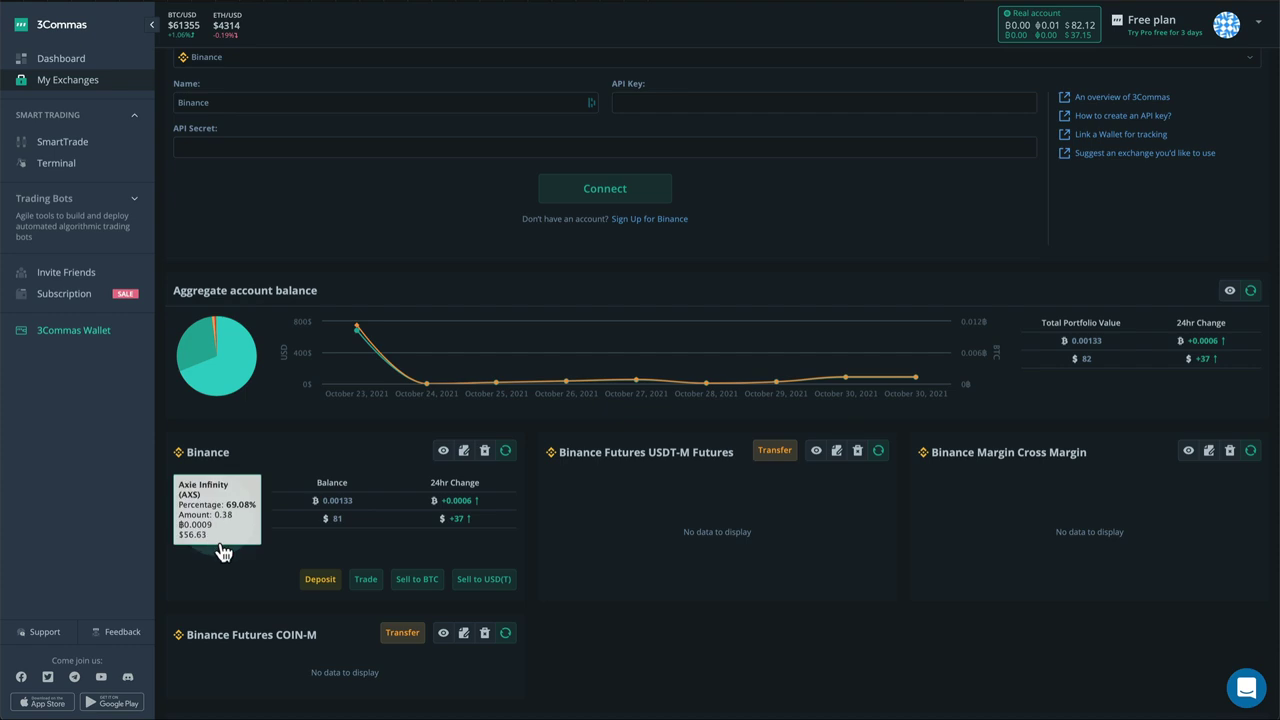
left_click(291, 462)
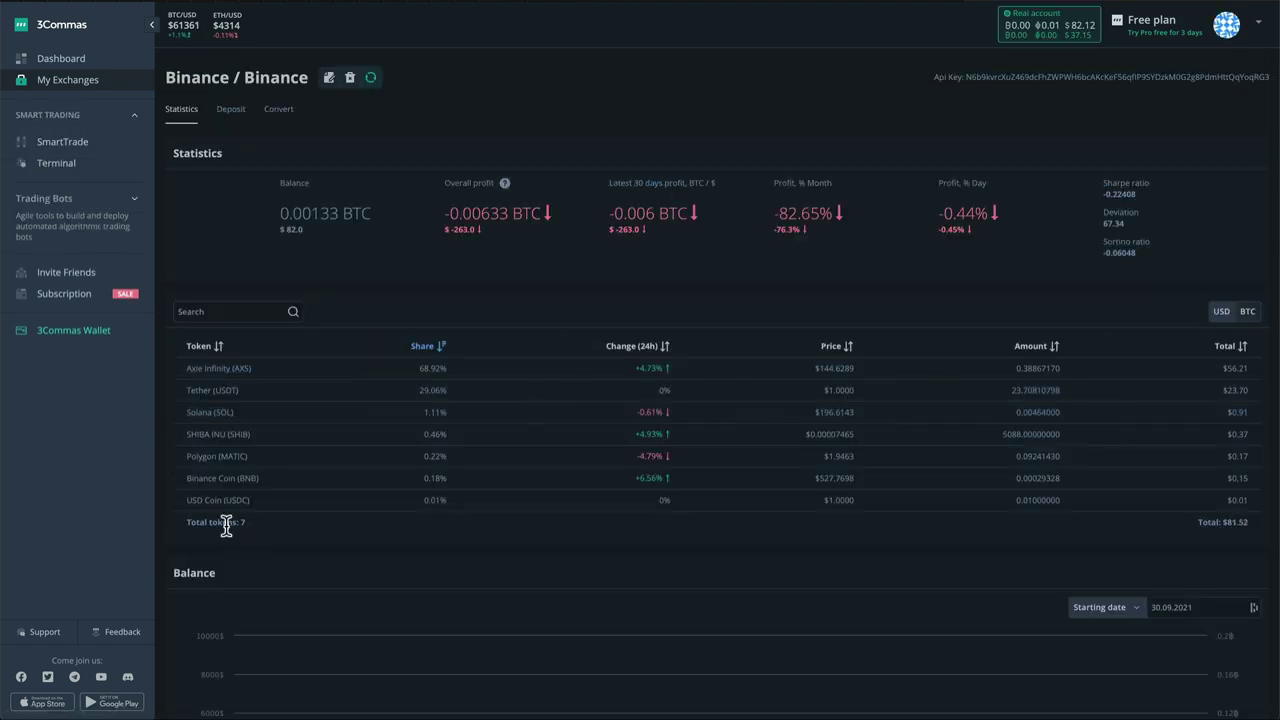
left_click(80, 142)
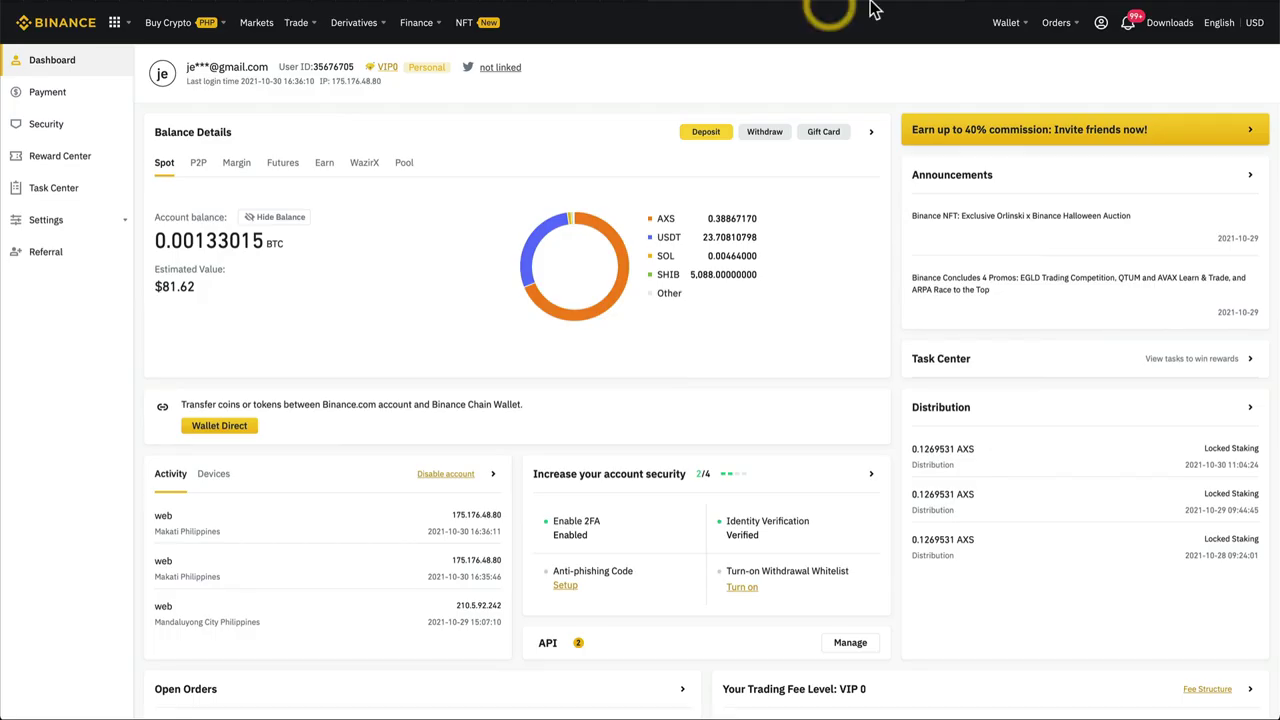
Open Binance's Advanced trading page from the Trade menu
mouse_move(296, 24)
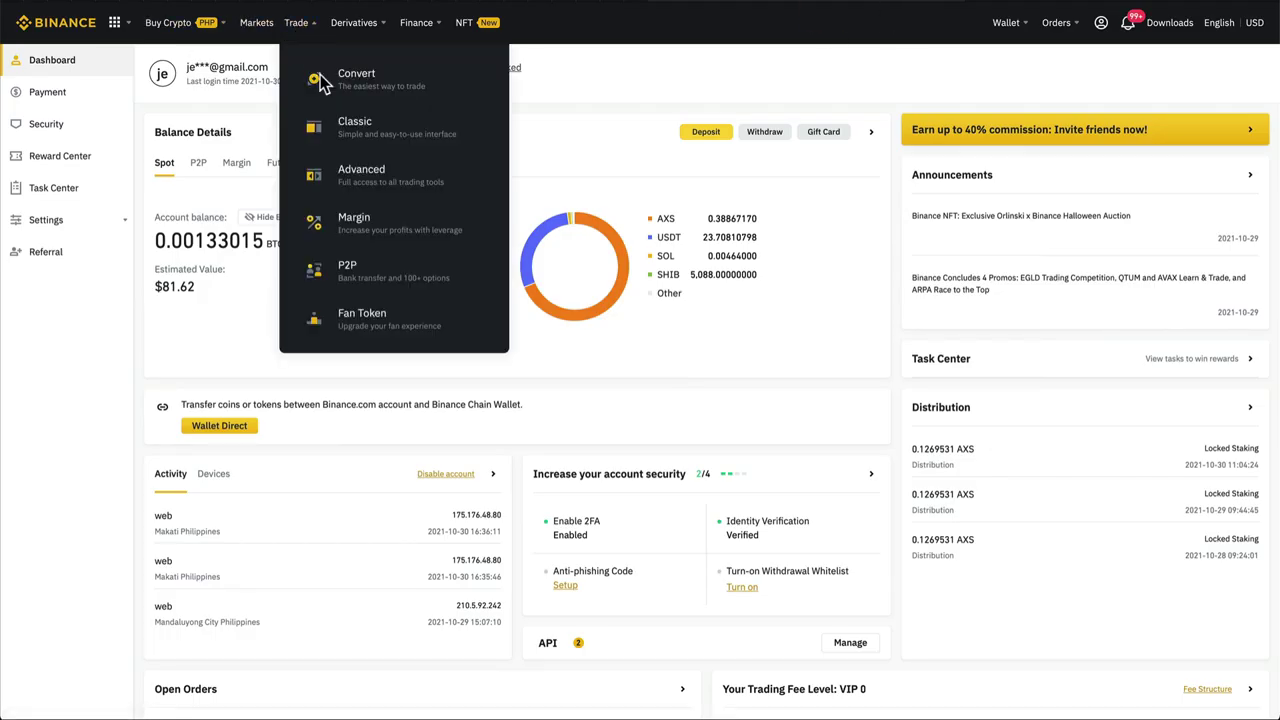
left_click(372, 164)
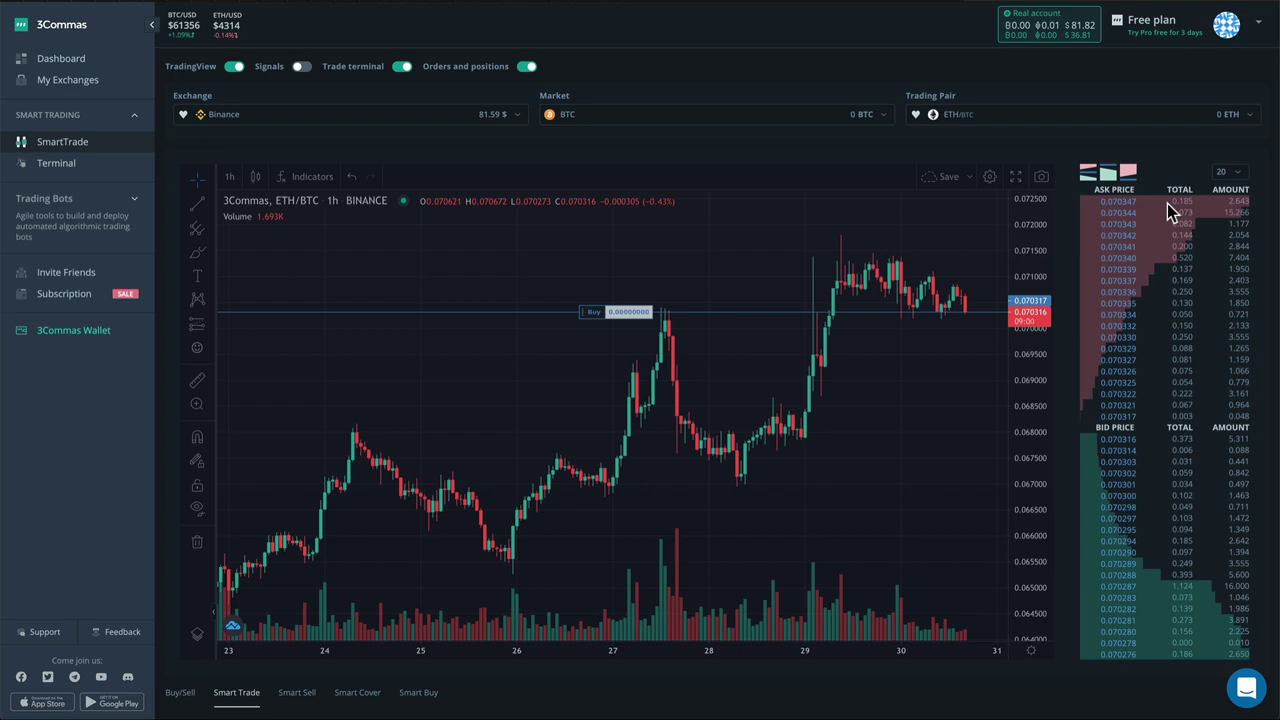
Switch the SmartTrade market to USDT
scroll(1167, 203, "down", 10)
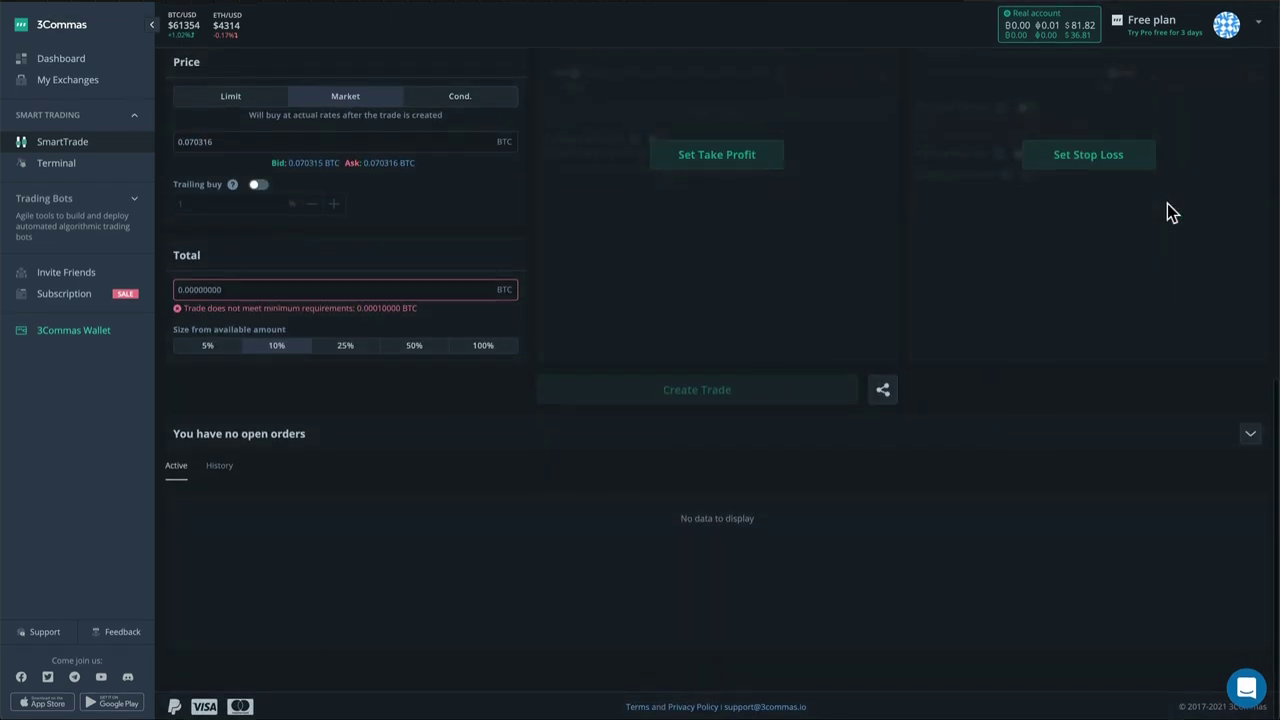
scroll(1167, 203, "up", 10)
scroll(880, 251, "down", 3)
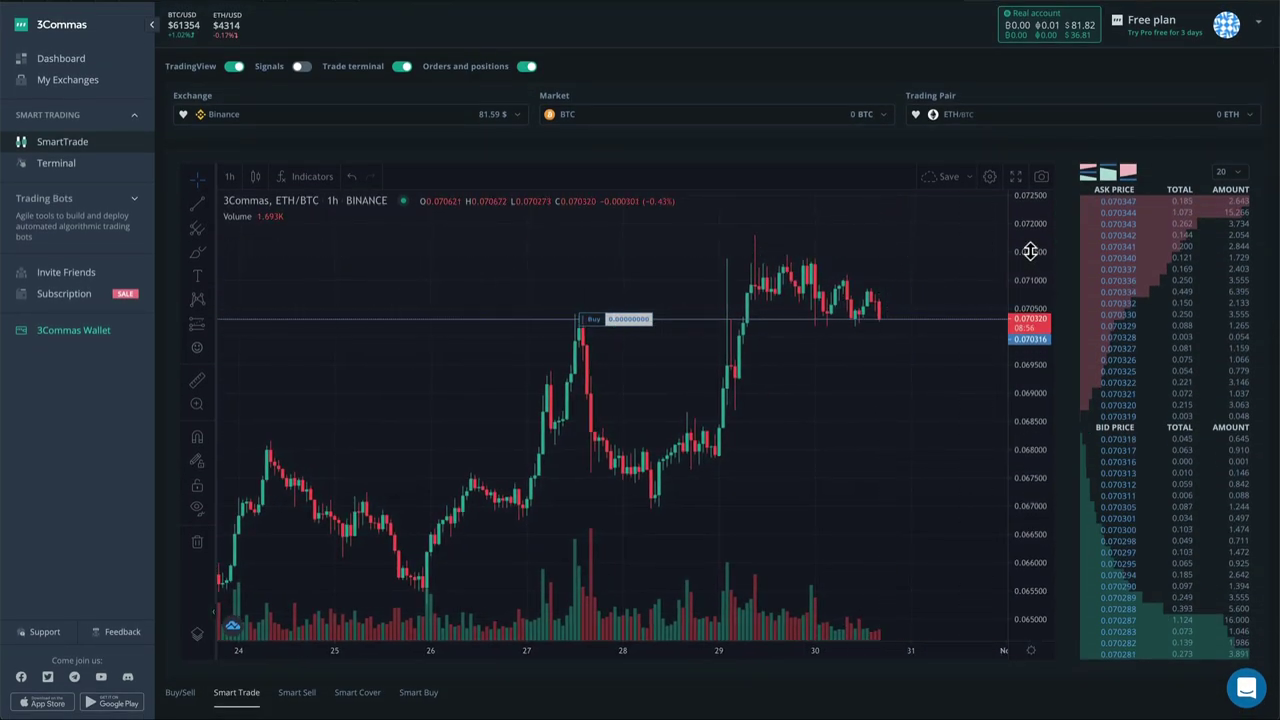
left_click_drag(1030, 251, 1051, 471)
scroll(880, 323, "down", 5)
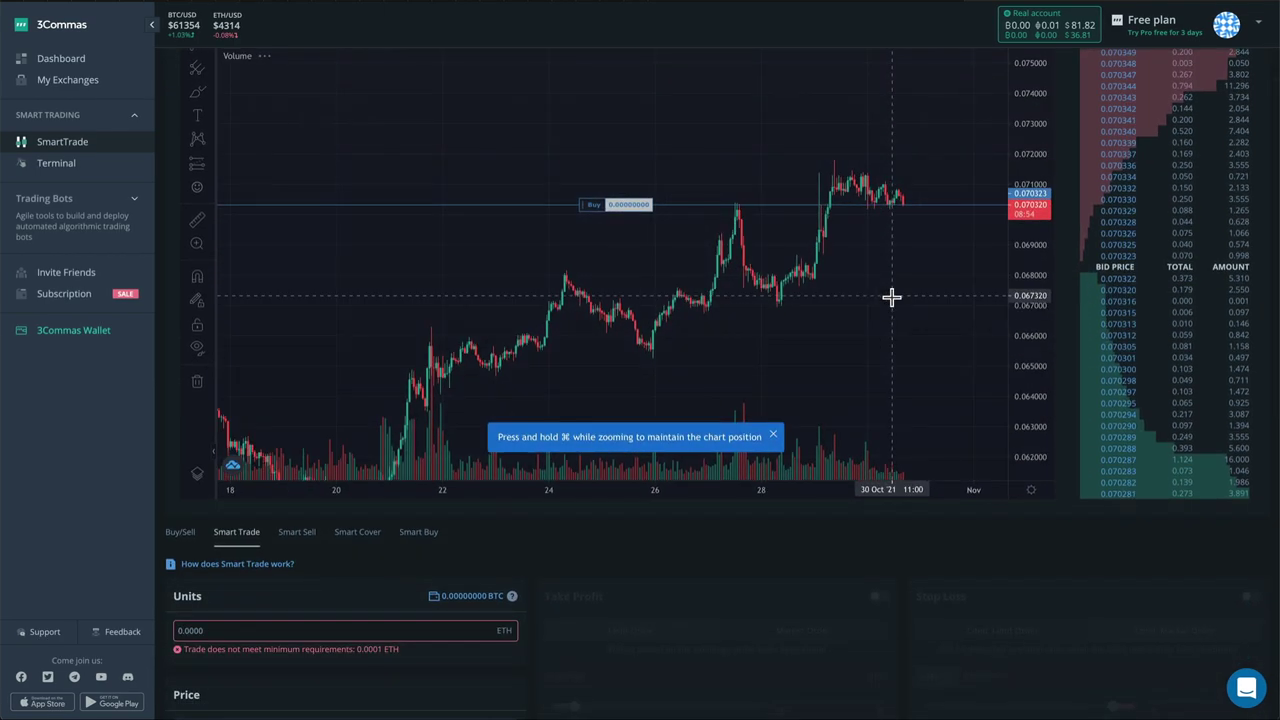
left_click(808, 309)
scroll(1071, 286, "down", 6)
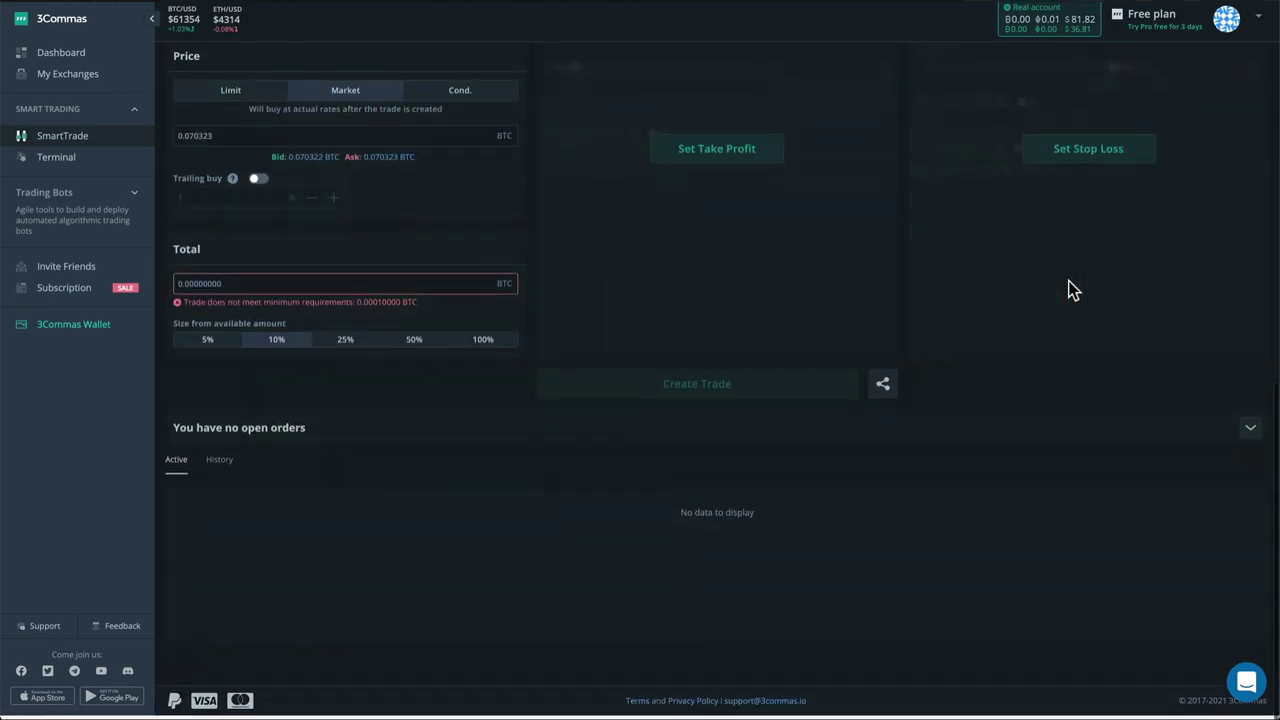
scroll(1071, 286, "up", 6)
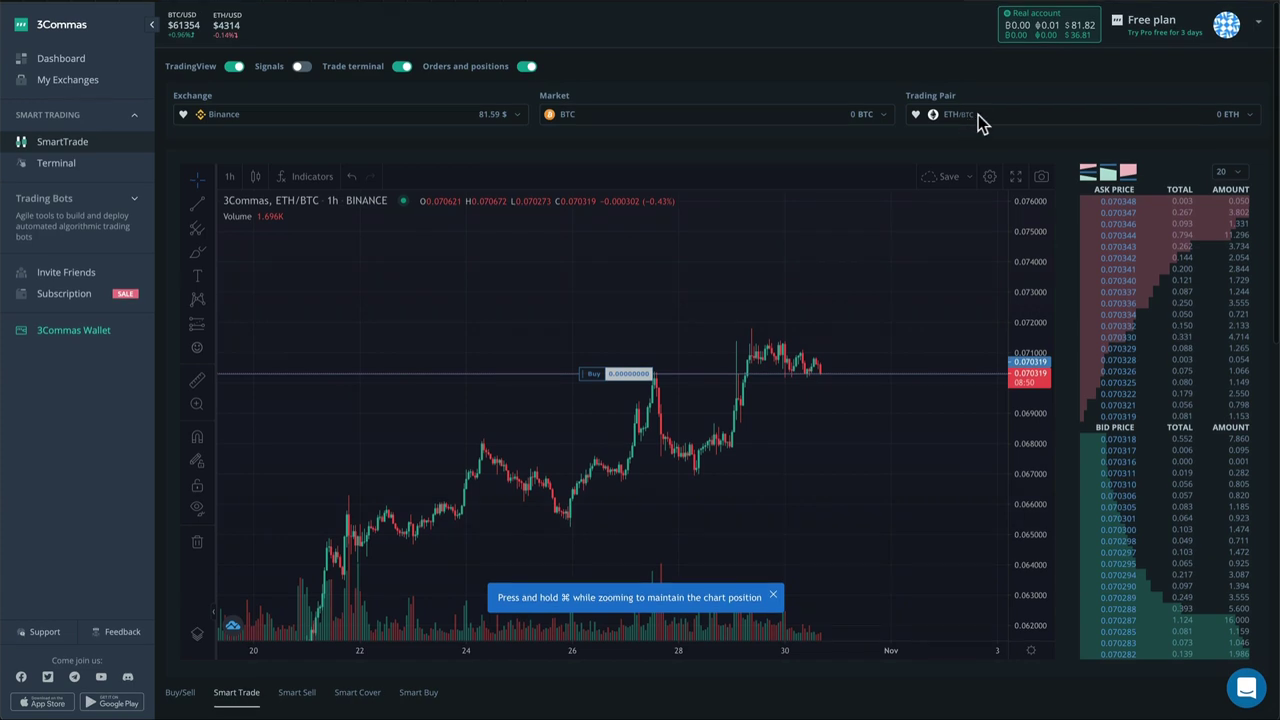
left_click(979, 117)
left_click(578, 114)
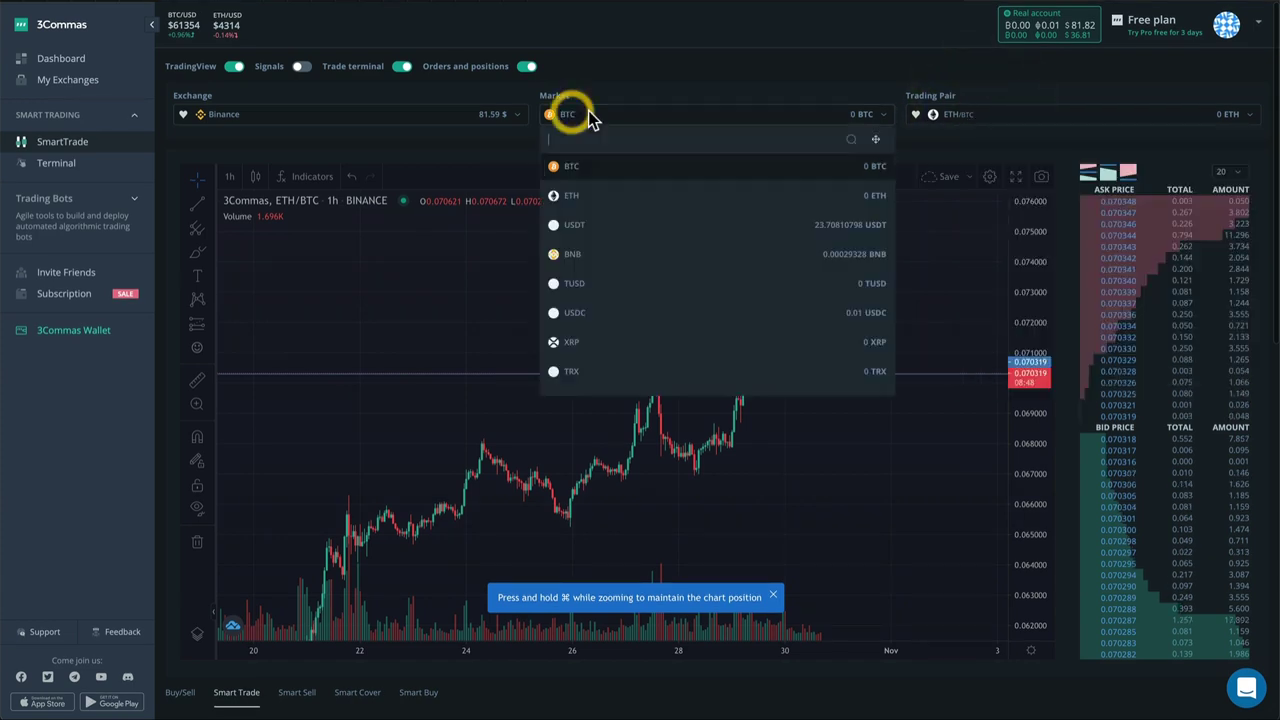
left_click(610, 224)
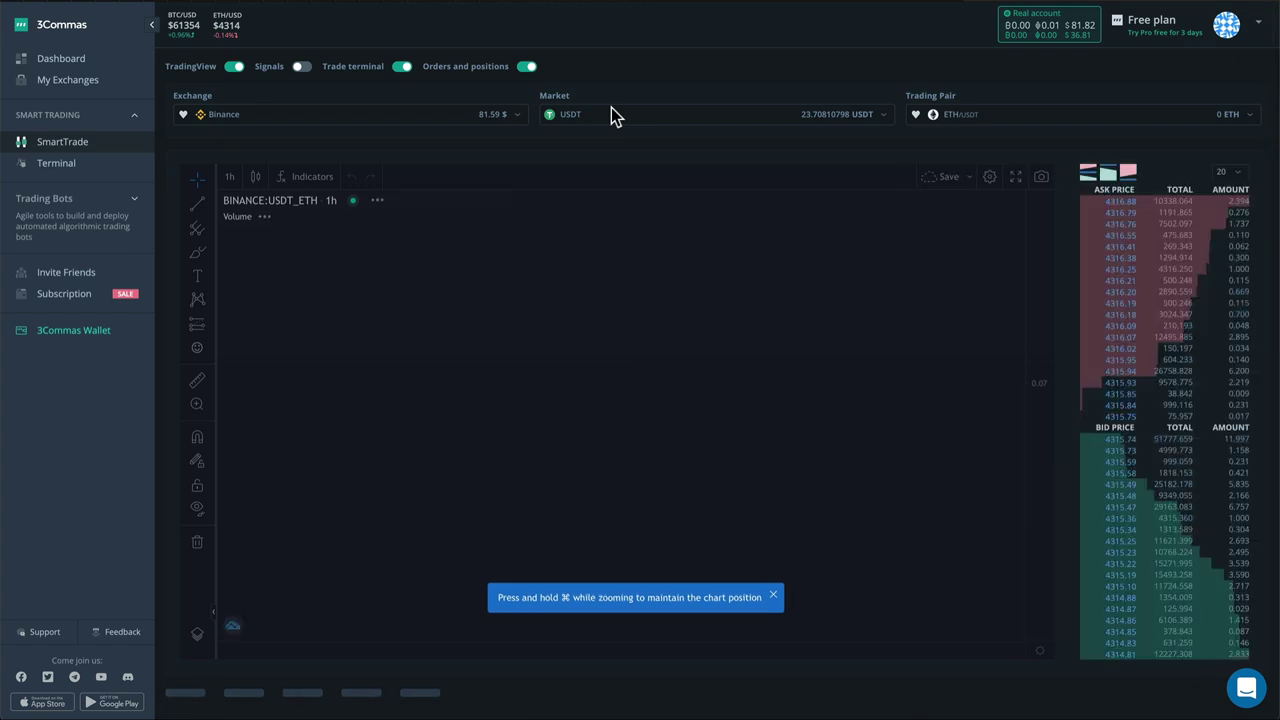
Search 'axs' in the trading pair list and choose AXS/USDT
left_click(611, 108)
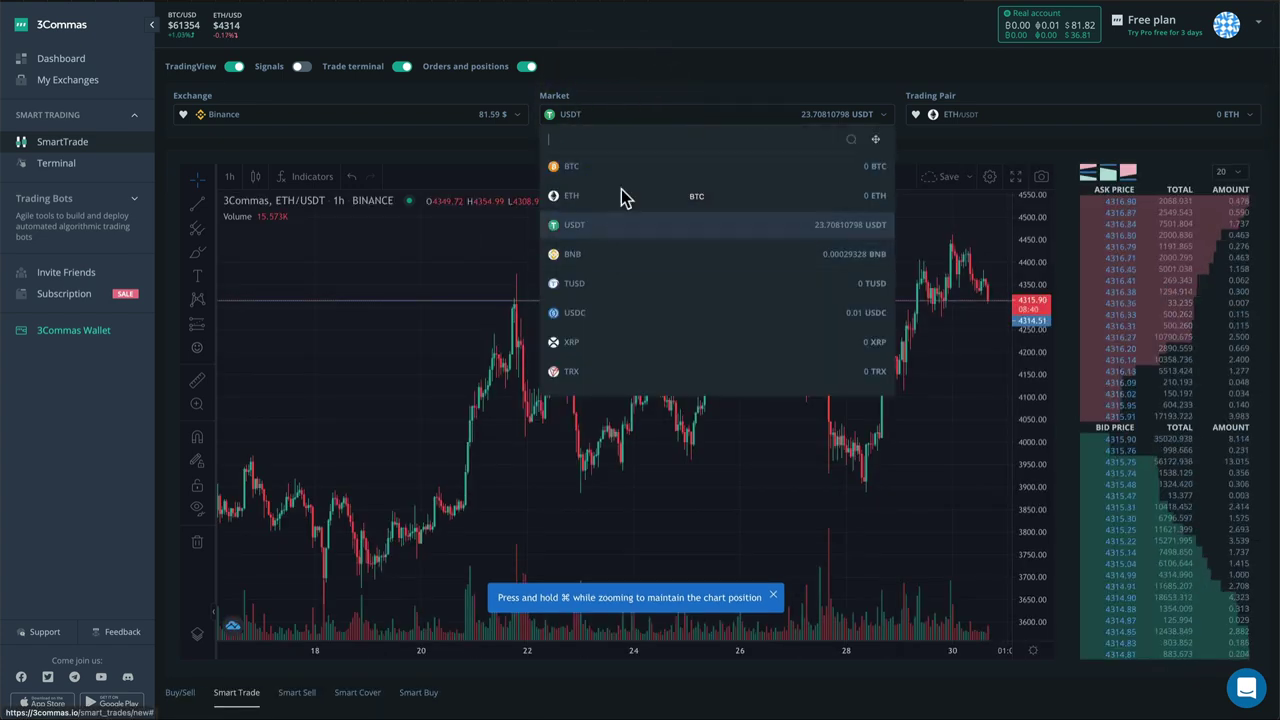
left_click(871, 76)
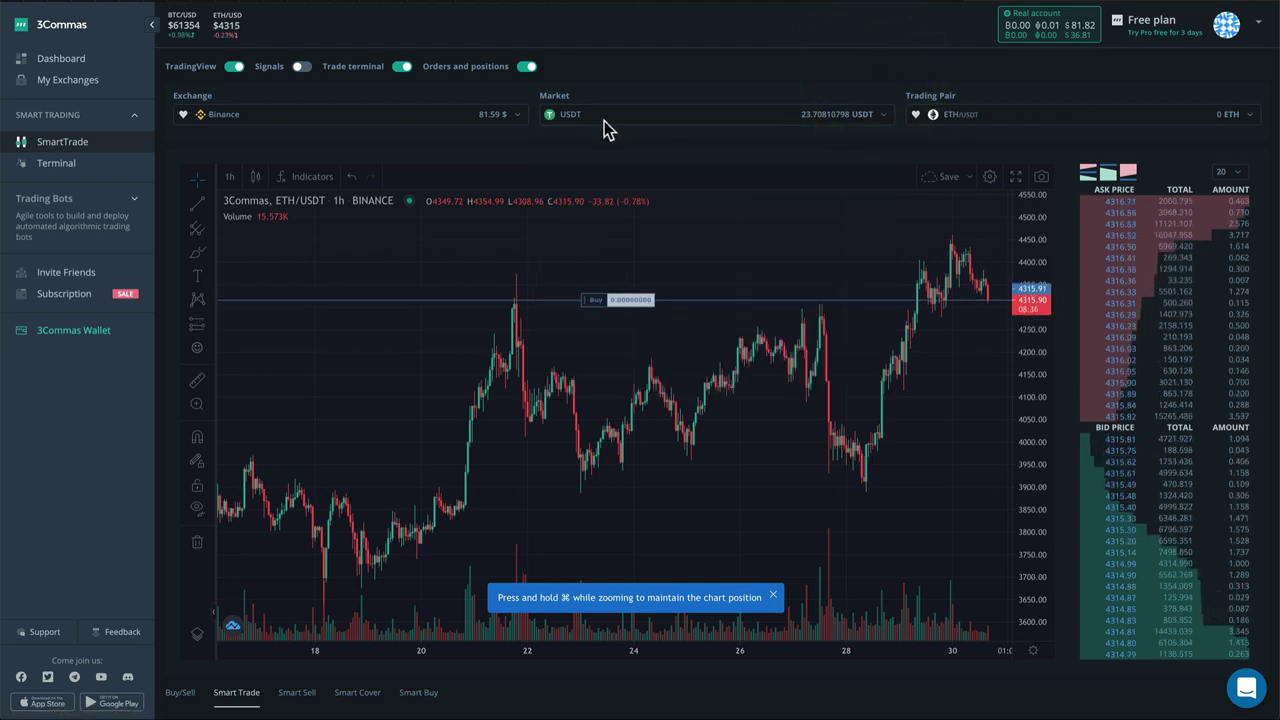
left_click(993, 116)
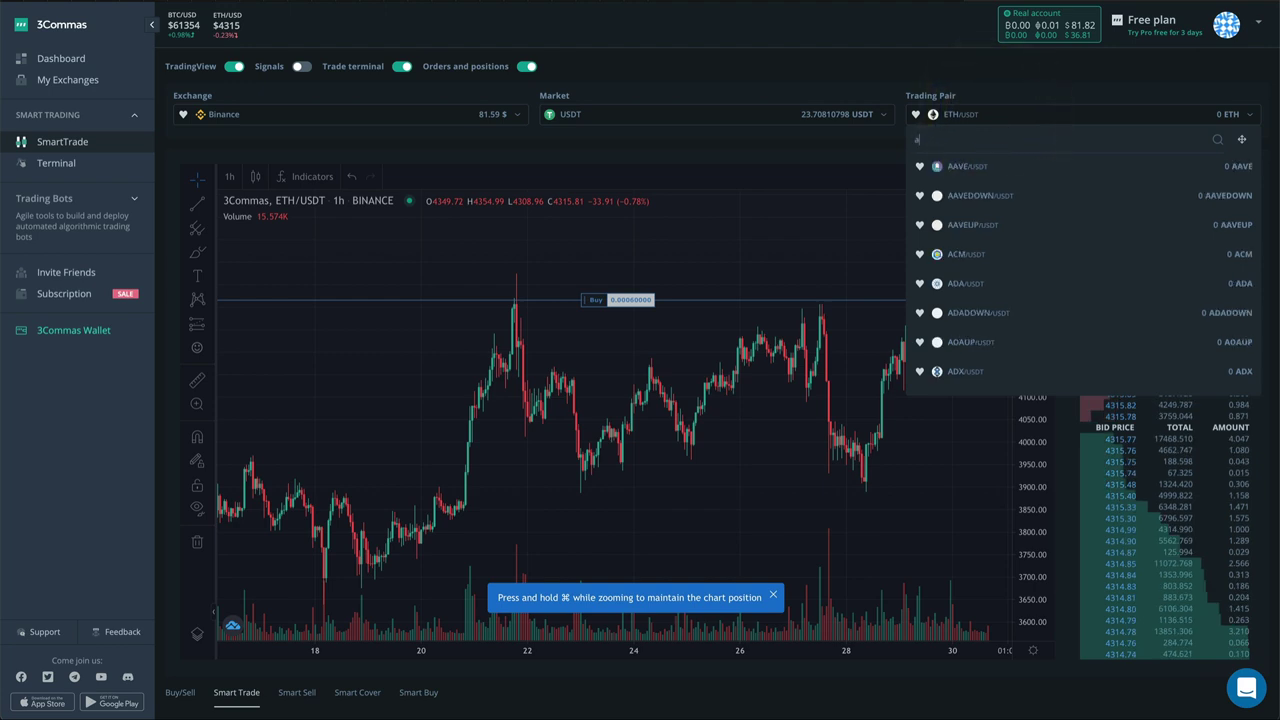
type("axs")
left_click(999, 166)
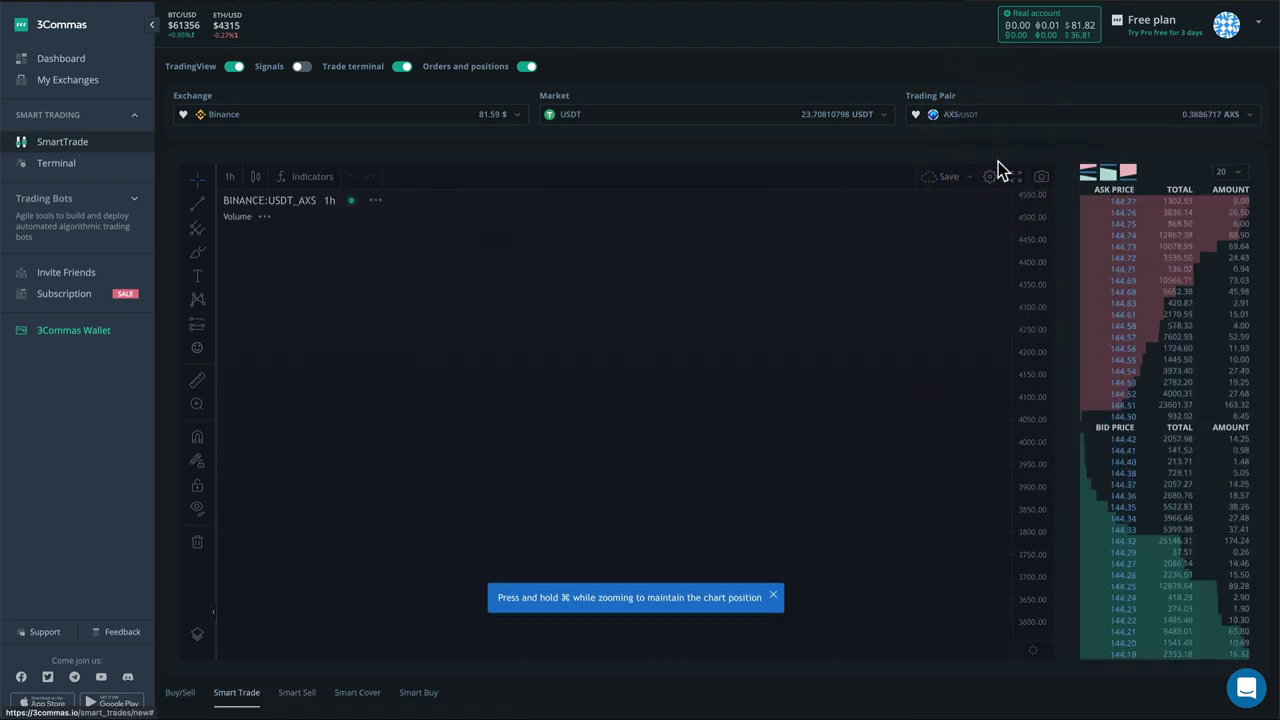
Switch to the plain Buy/Sell panels and set a limit sell of the full AXS balance
left_click(772, 596)
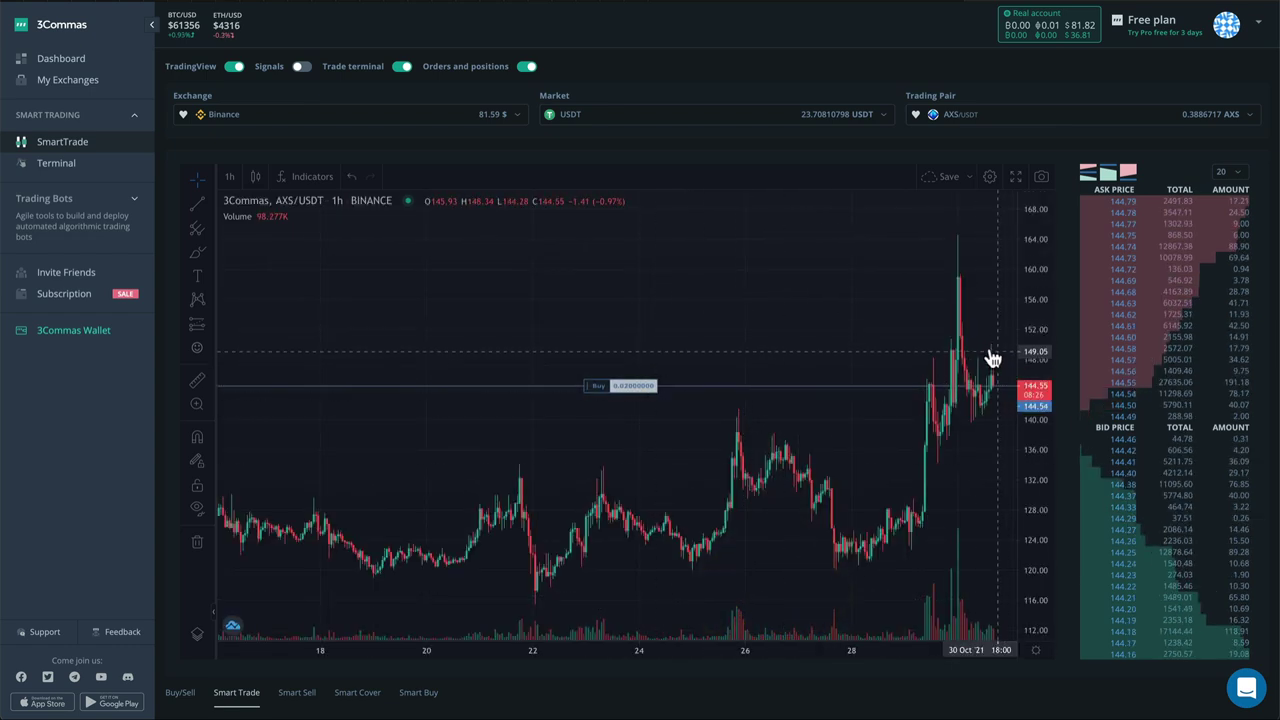
left_click_drag(903, 340, 762, 315)
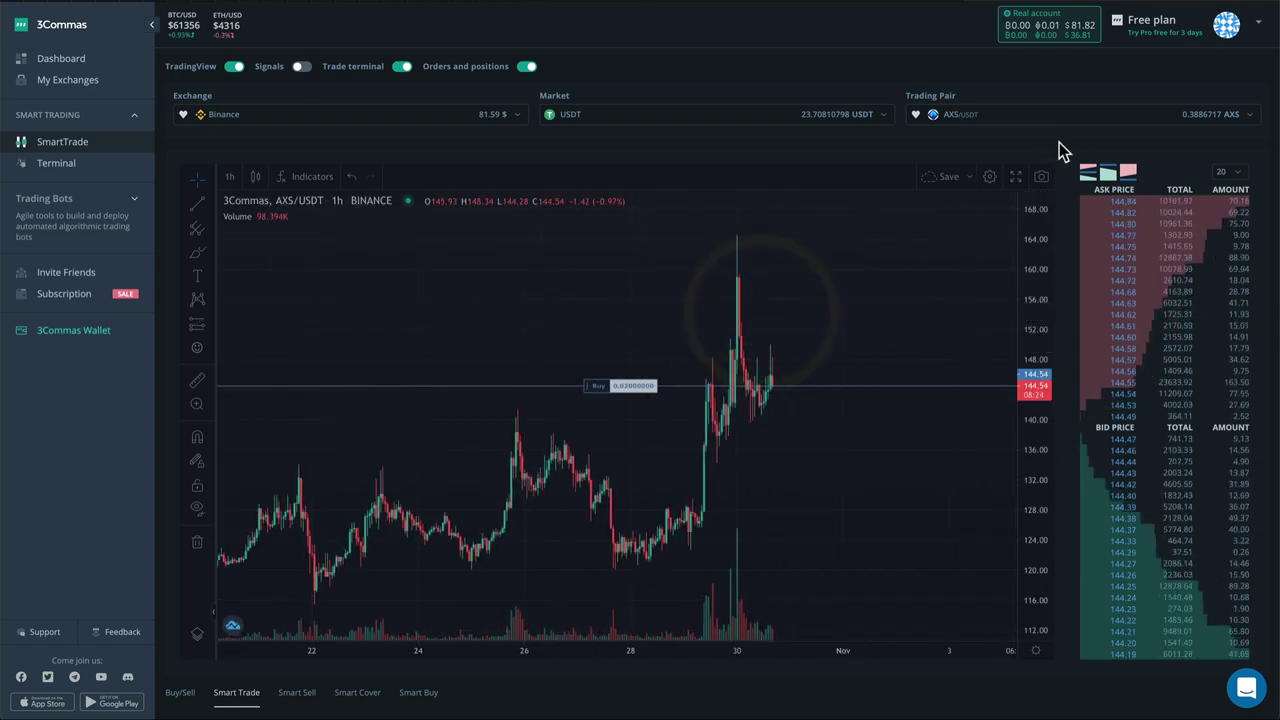
scroll(1060, 160, "down", 4)
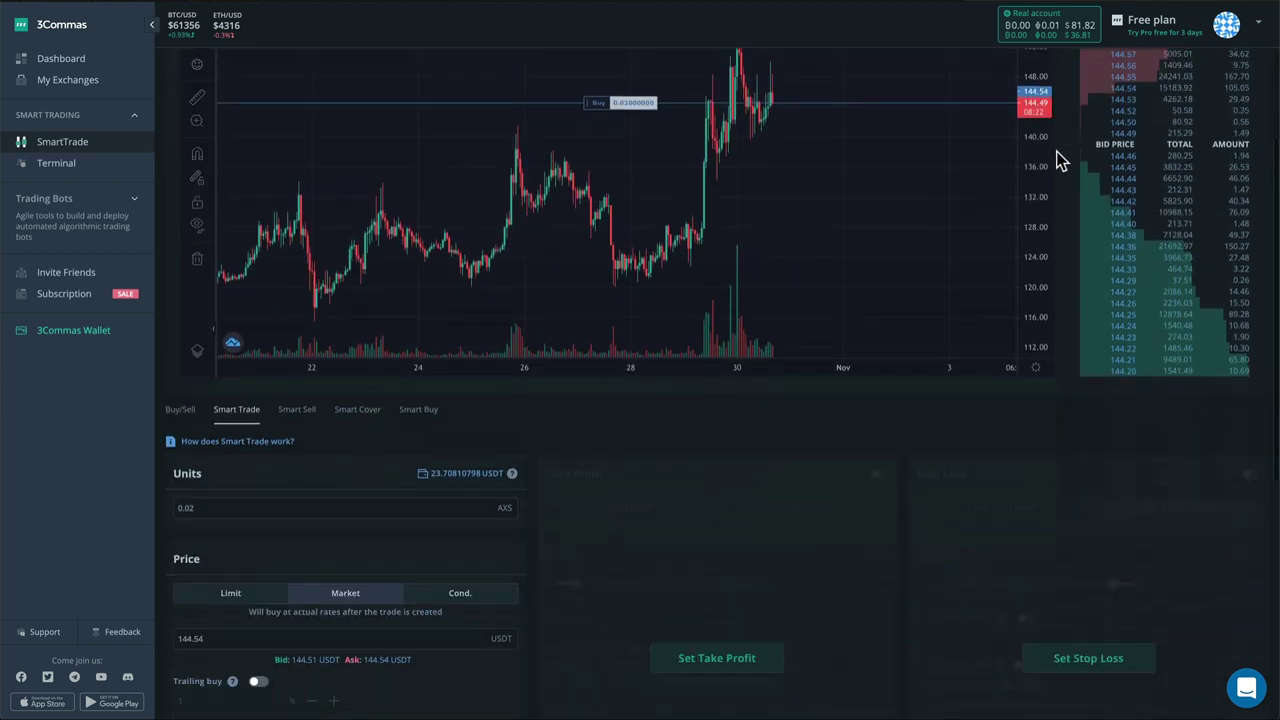
scroll(1060, 160, "up", 2)
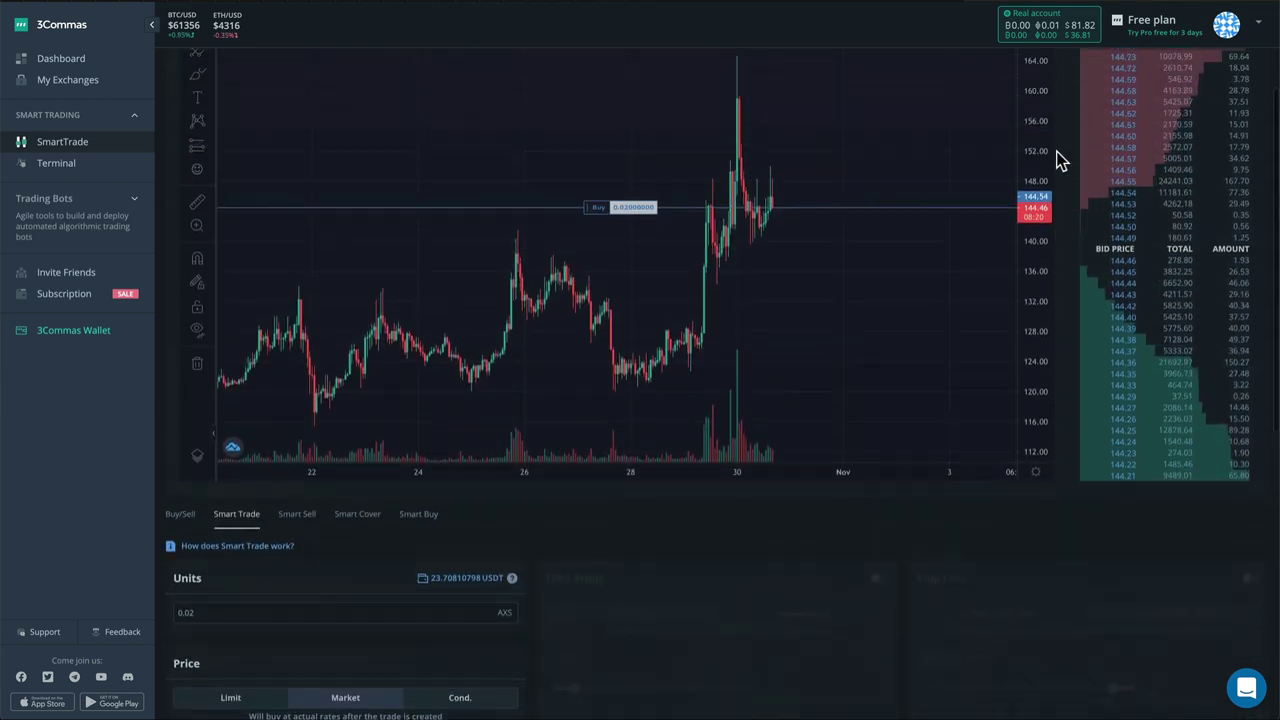
scroll(1060, 160, "down", 3)
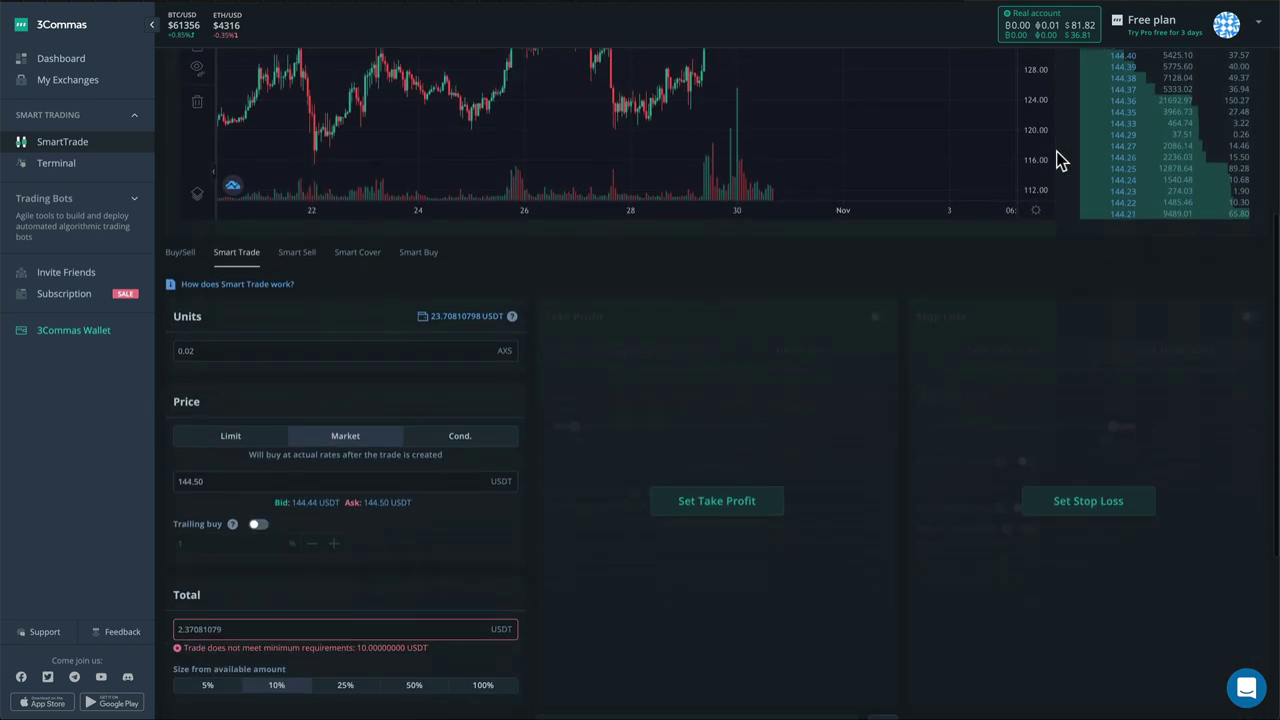
left_click(178, 252)
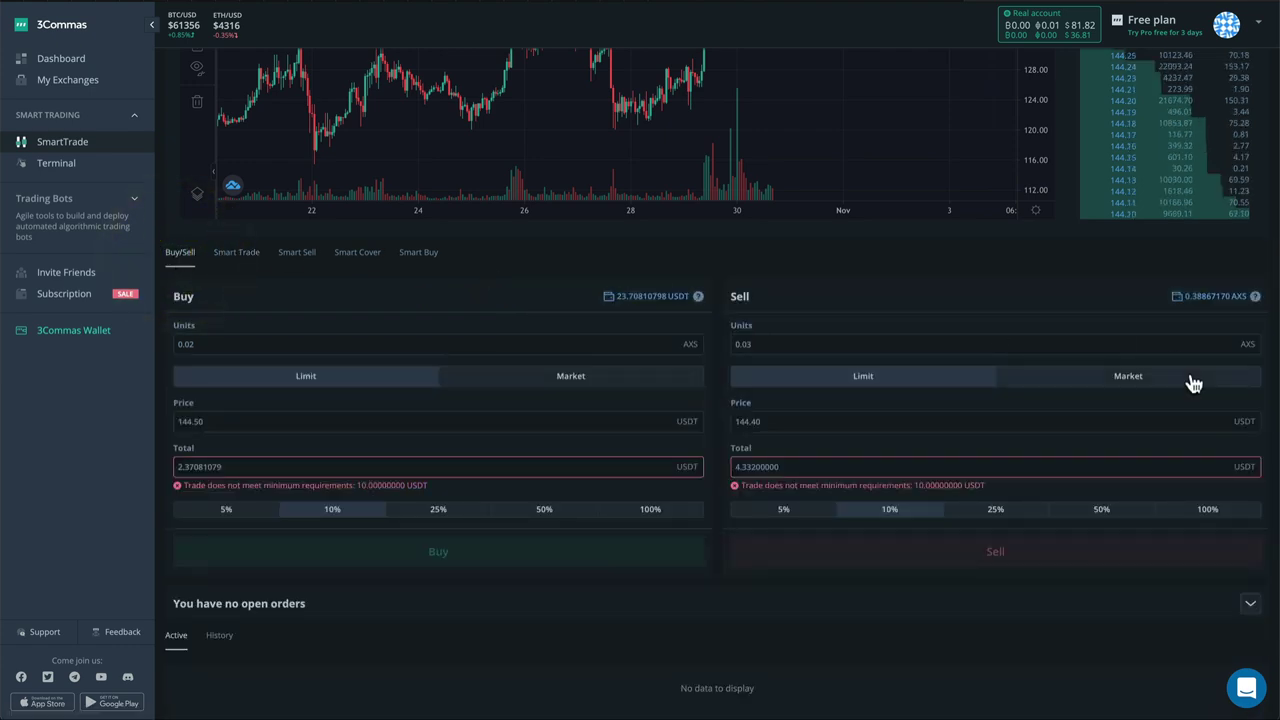
left_click(896, 376)
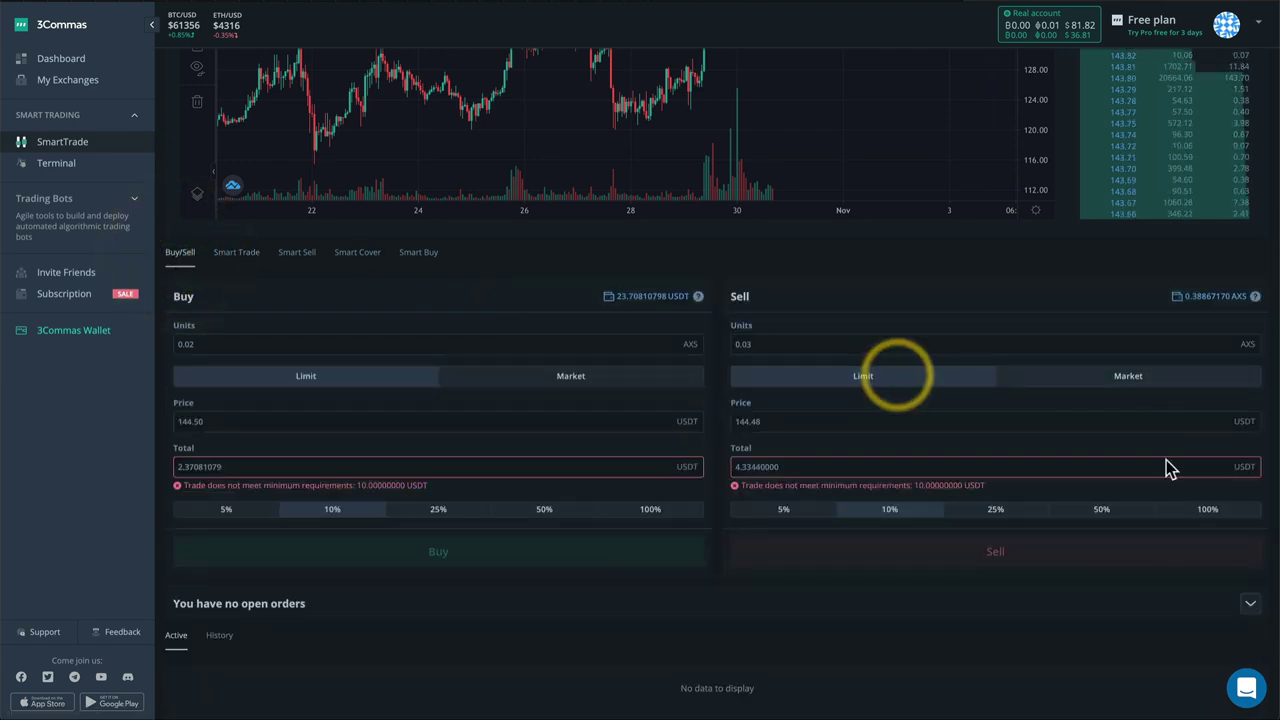
left_click(1208, 509)
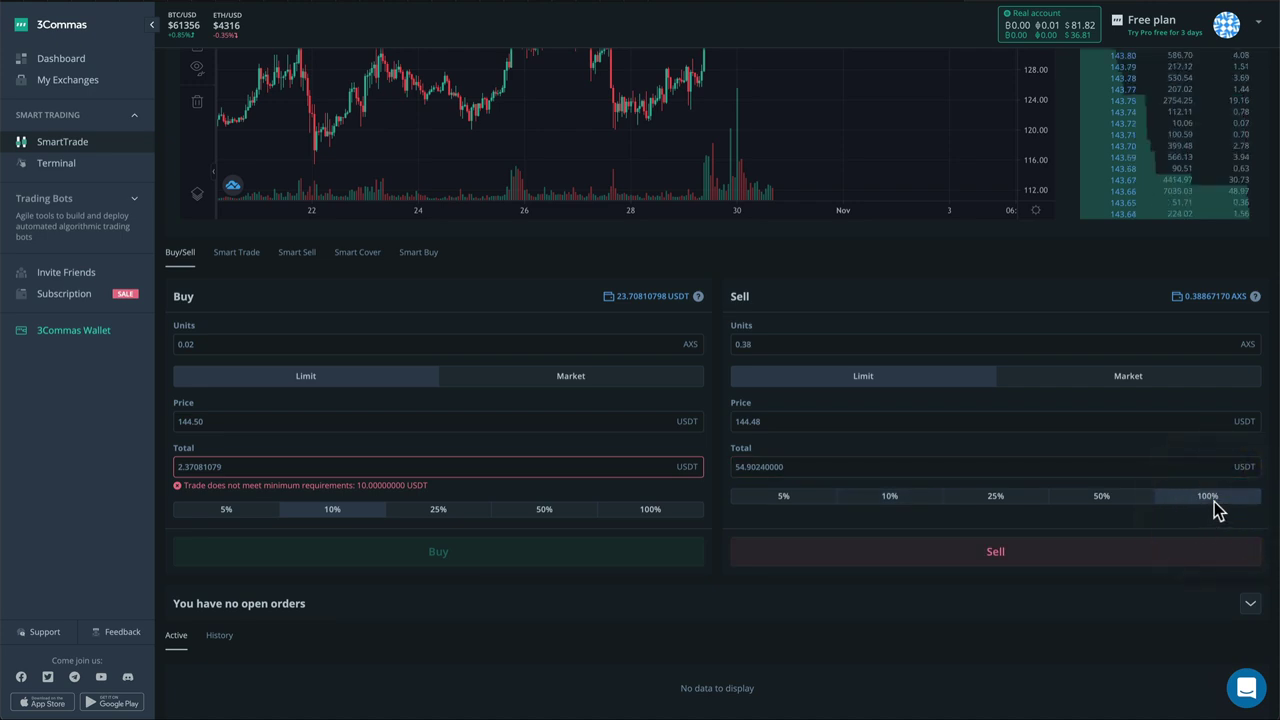
left_click(1210, 503)
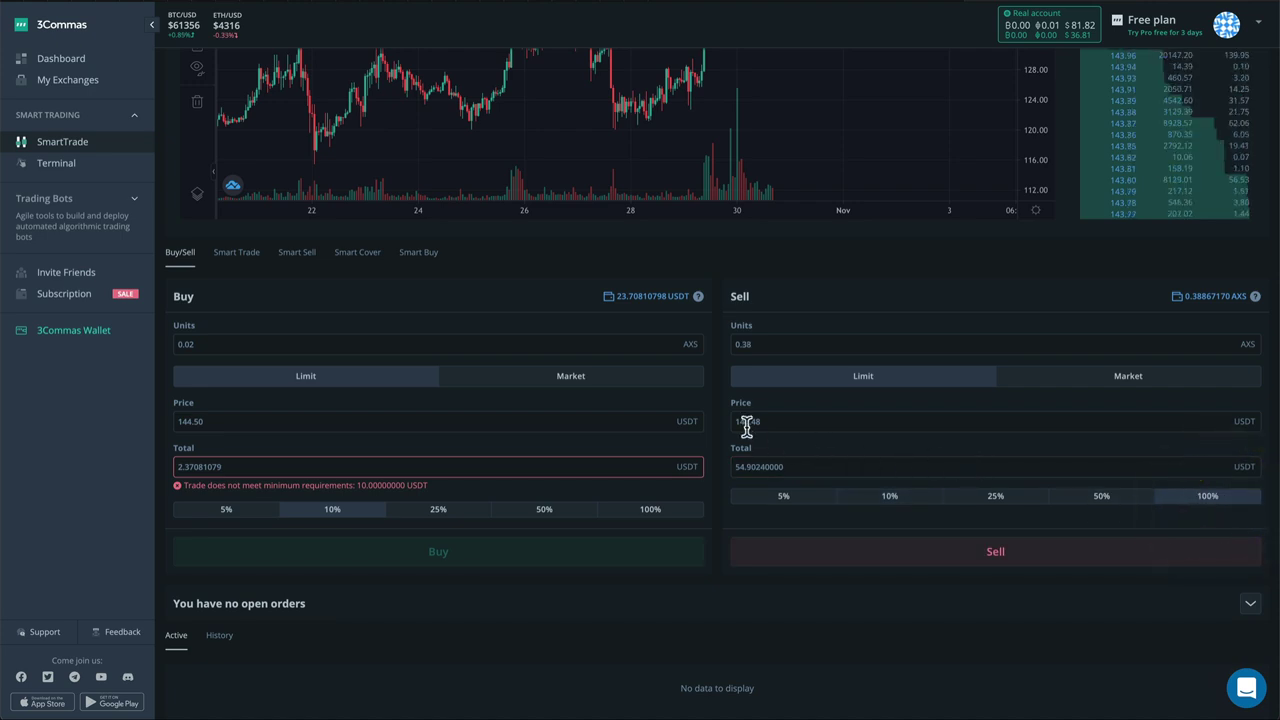
Change the sell to a market order for 100% of the 0.38 AXS, about 54.59 USDT
scroll(813, 430, "up", 3)
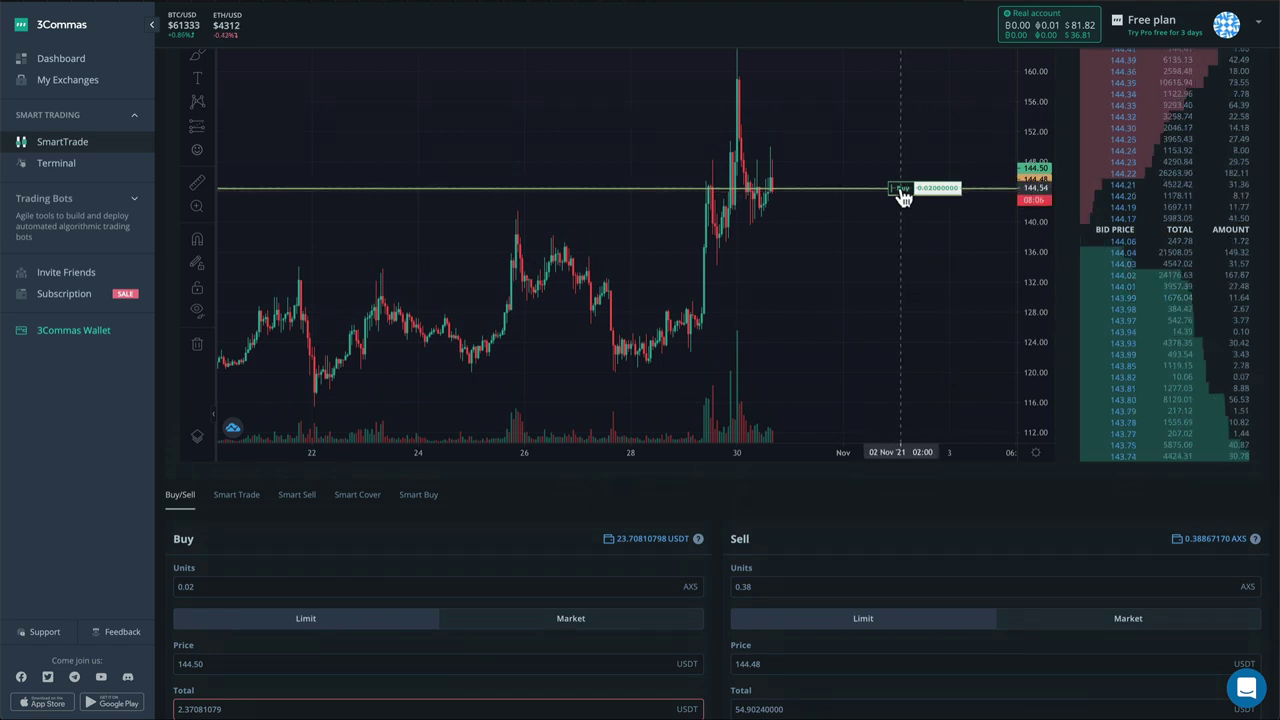
mouse_move(899, 189)
left_mouse_down()
mouse_move(902, 220)
mouse_move(903, 204)
left_mouse_up()
scroll(1092, 577, "down", 3)
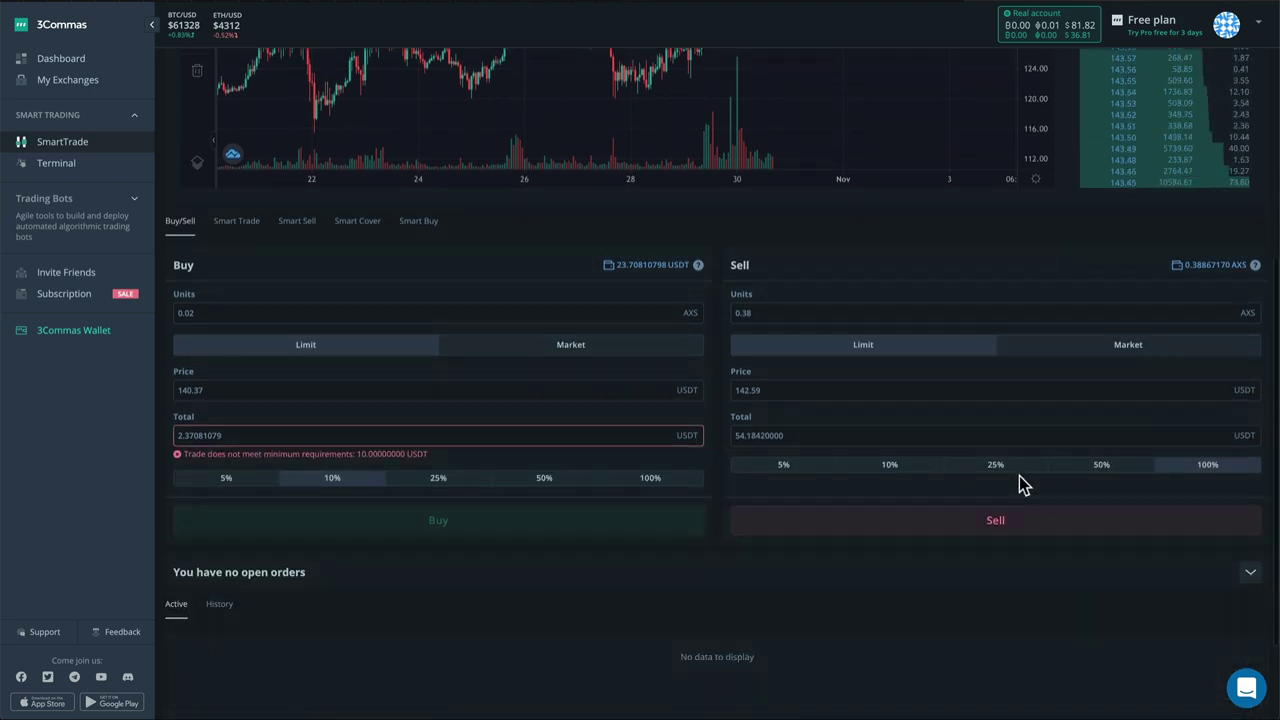
left_click(1107, 358)
left_click(1108, 356)
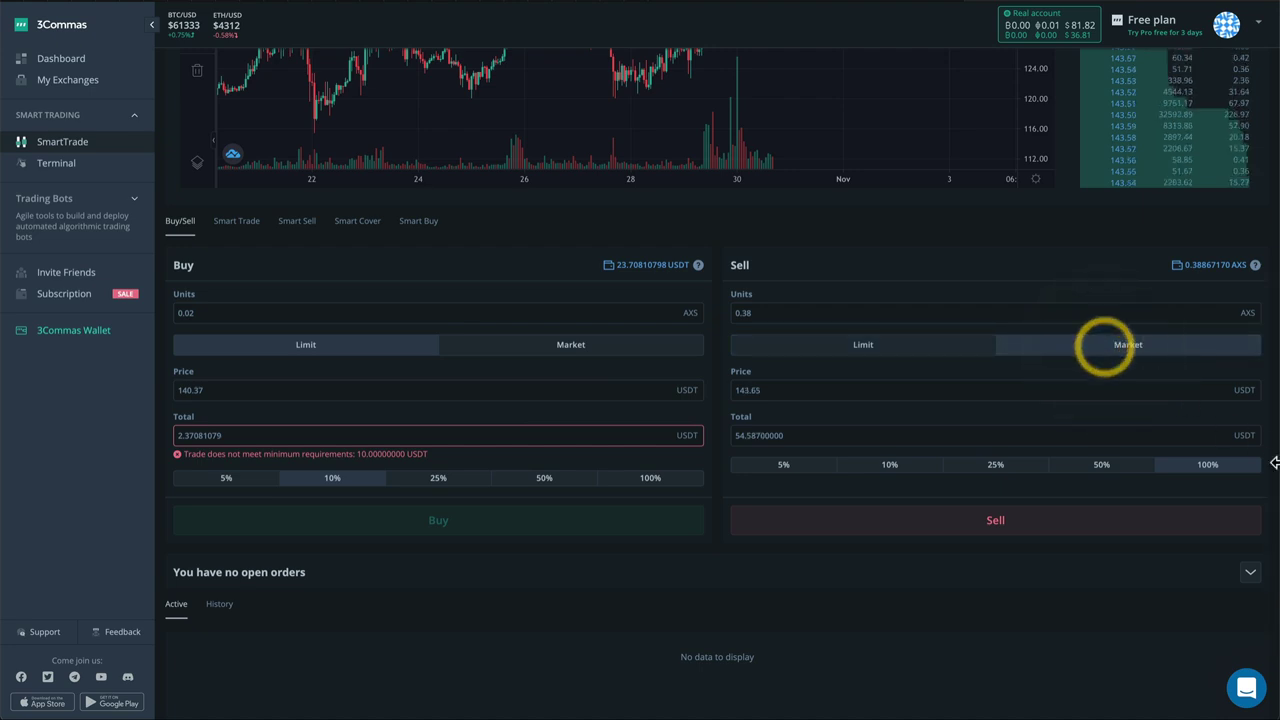
left_click(1216, 468)
left_click(1126, 348)
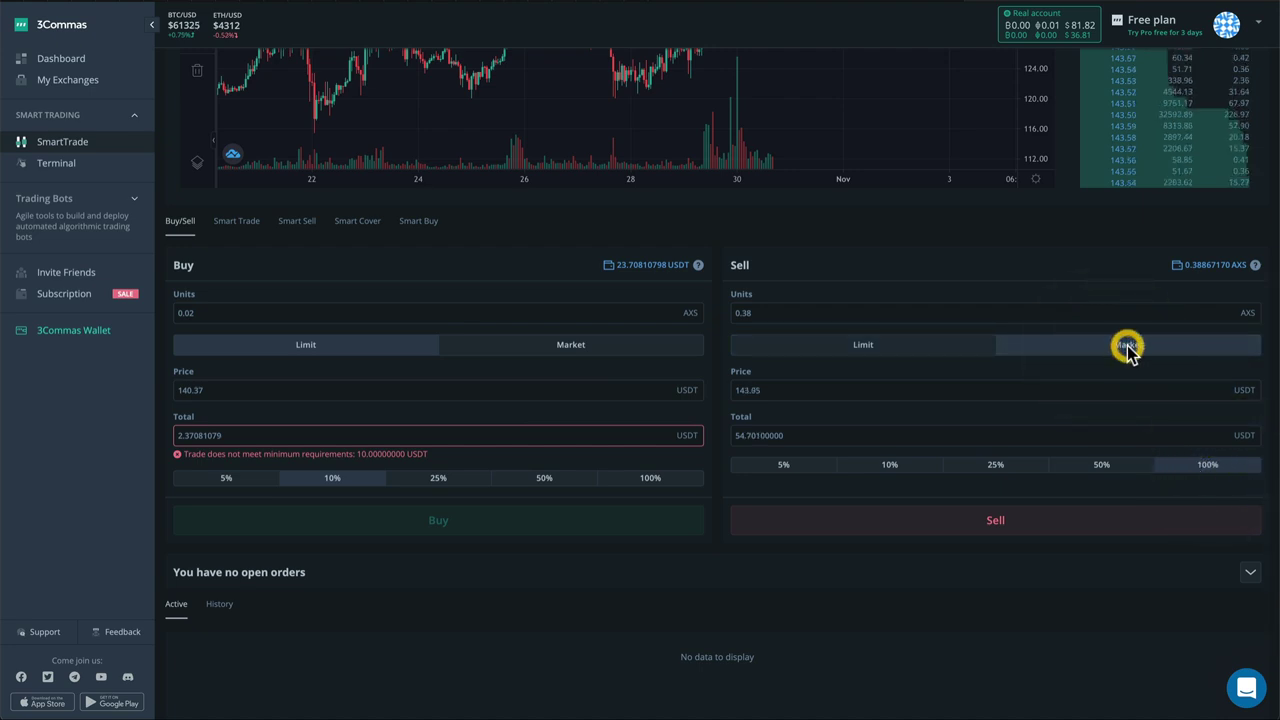
scroll(986, 397, "up", 1)
left_click(987, 399)
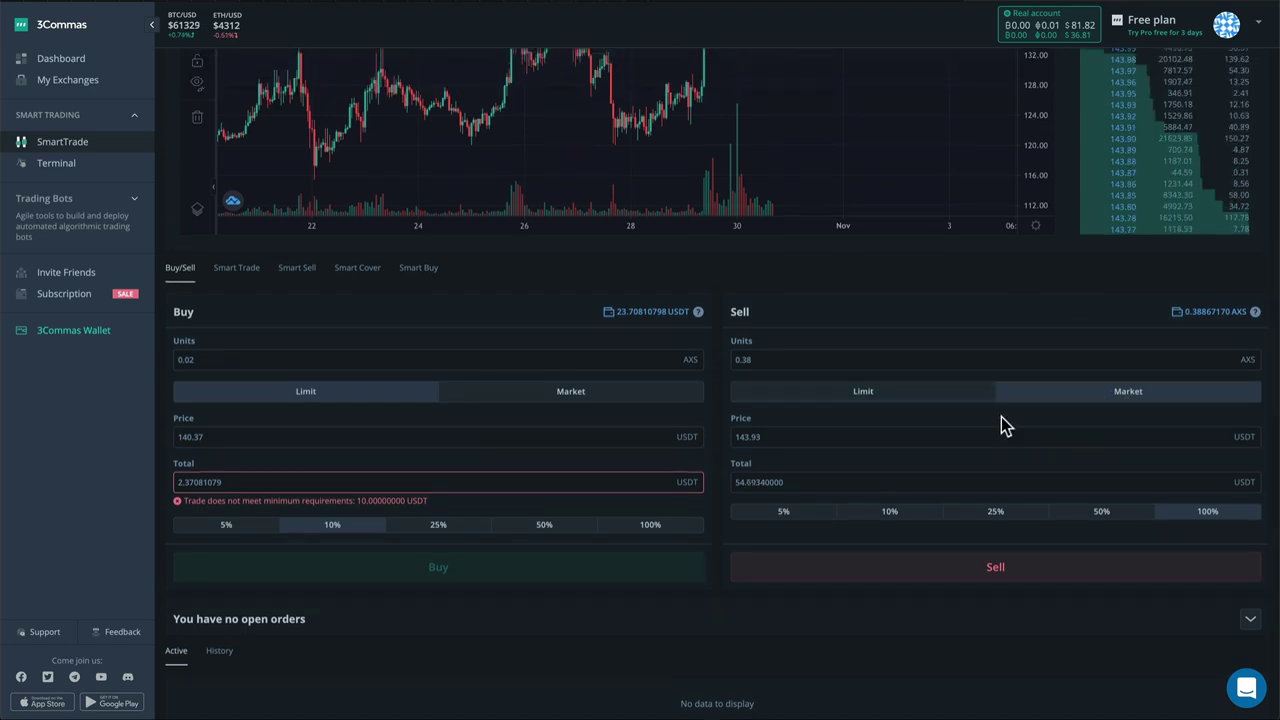
scroll(1005, 402, "up", 5)
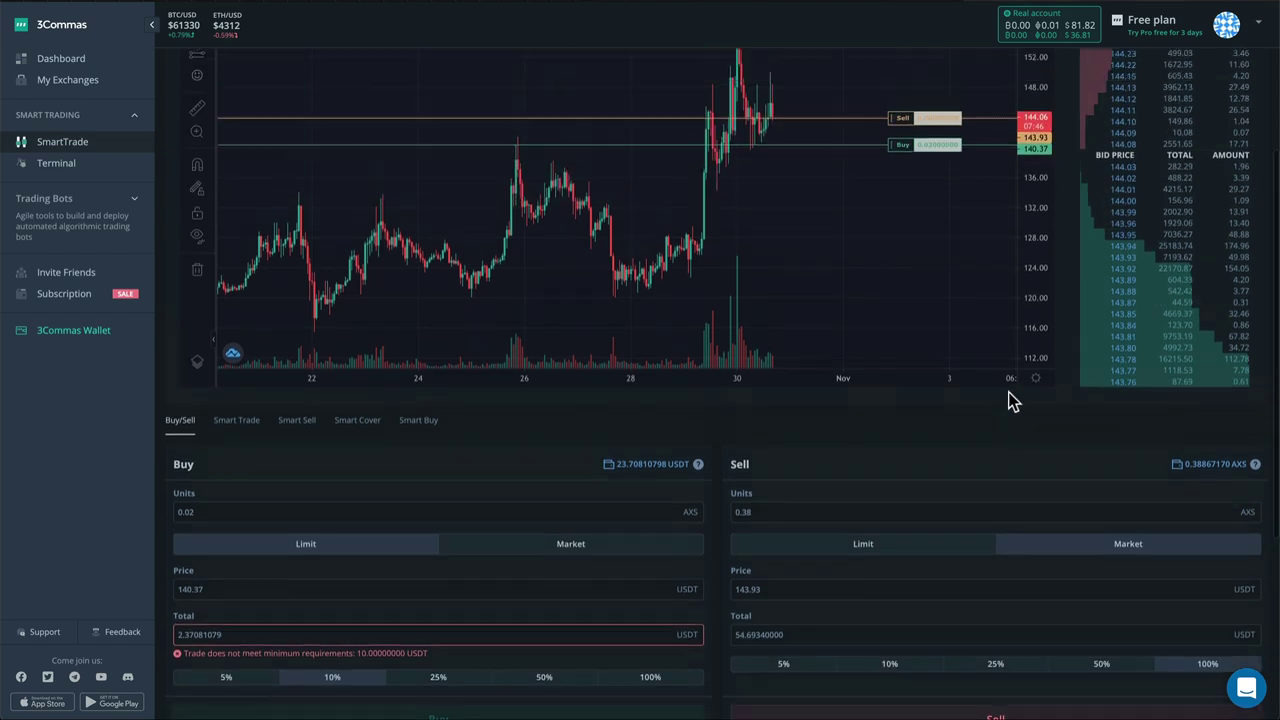
scroll(1080, 570, "down", 4)
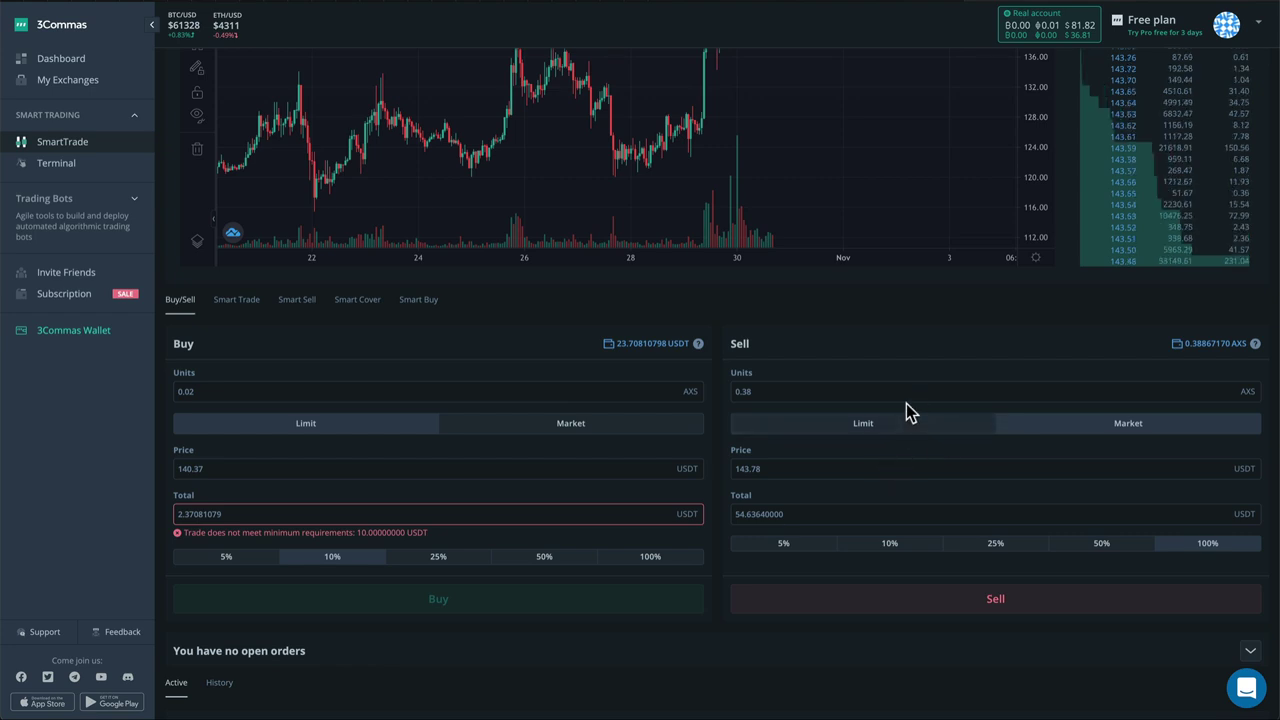
scroll(1043, 430, "up", 1)
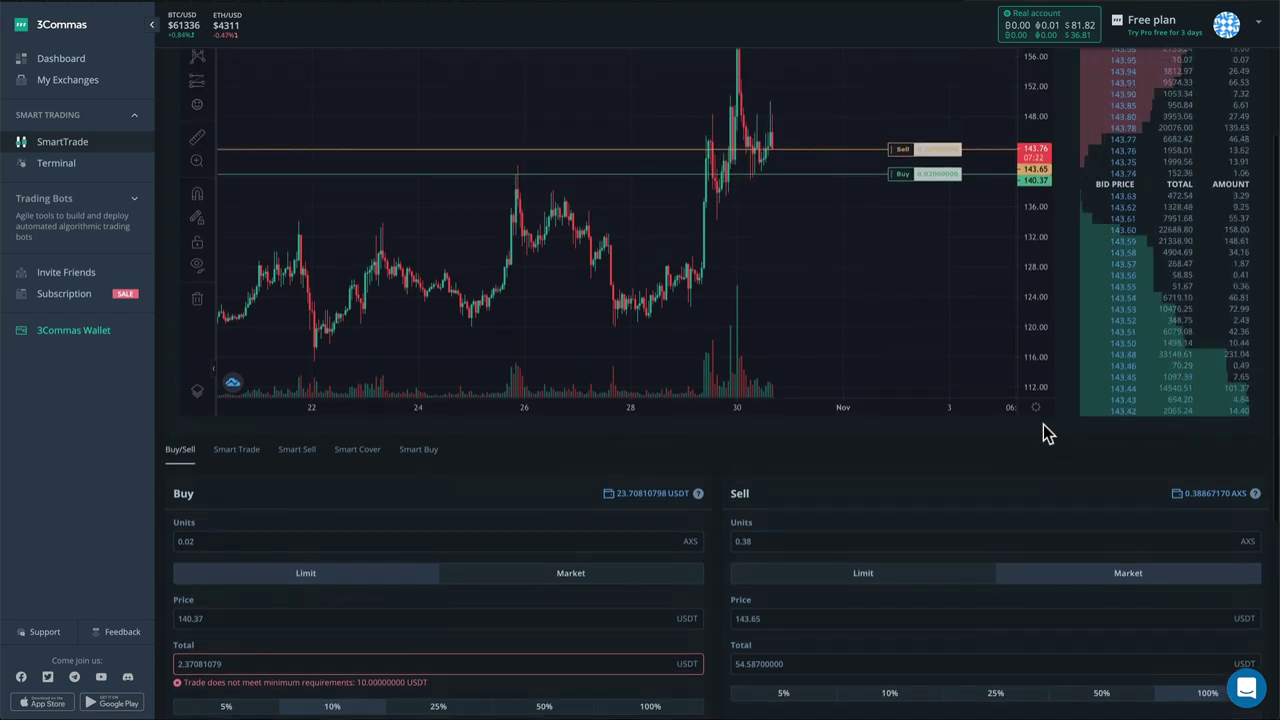
scroll(1043, 456, "down", 1)
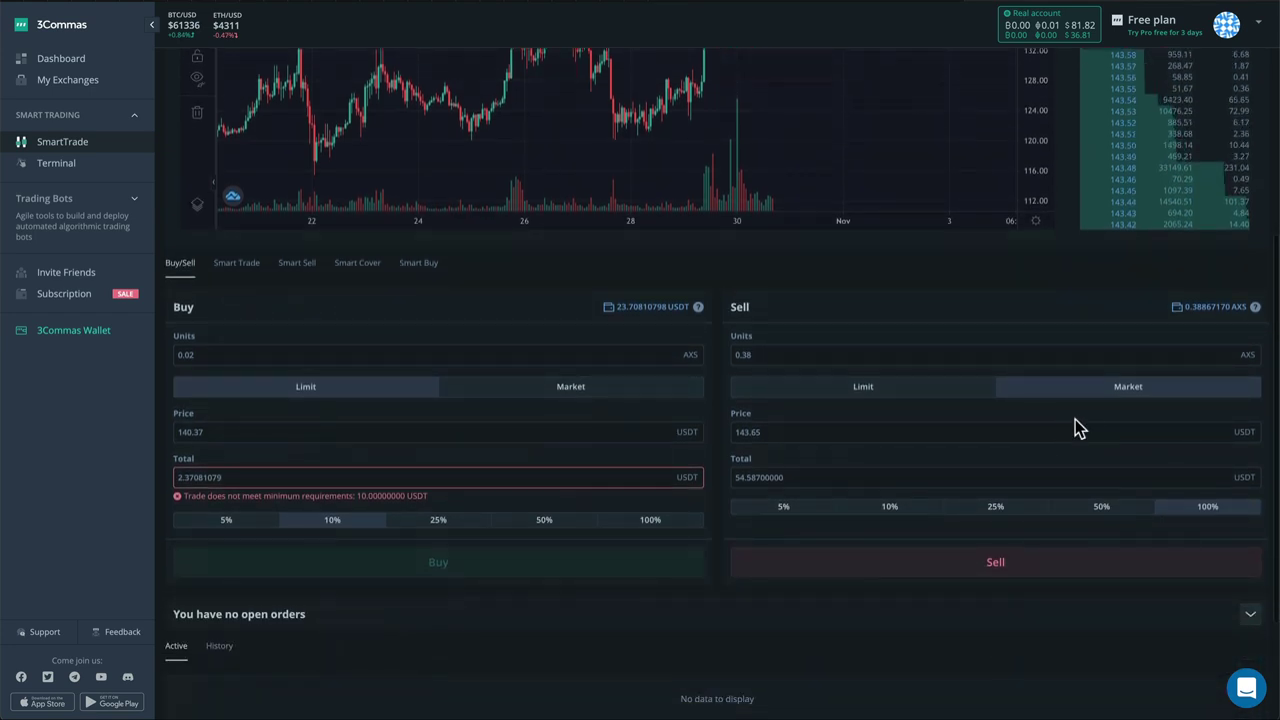
Submit and confirm the market sell of 0.38 AXS, then dismiss the success message
left_click(1013, 564)
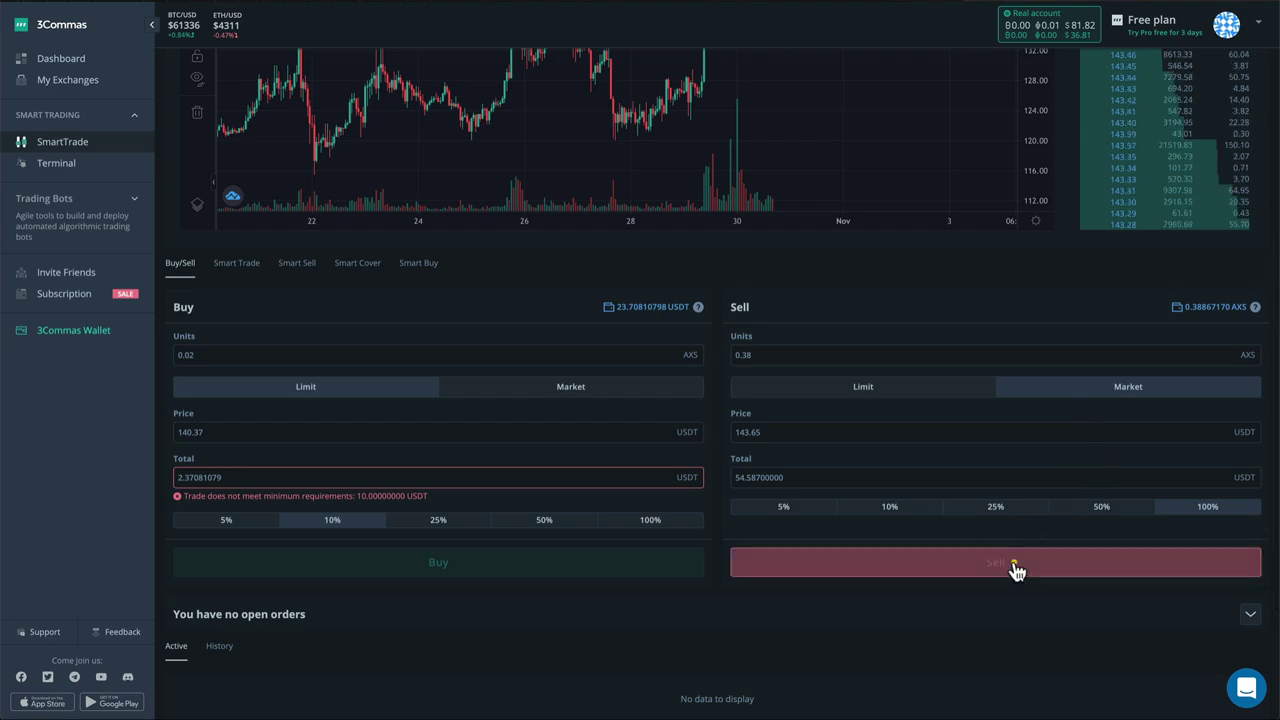
left_click(695, 443)
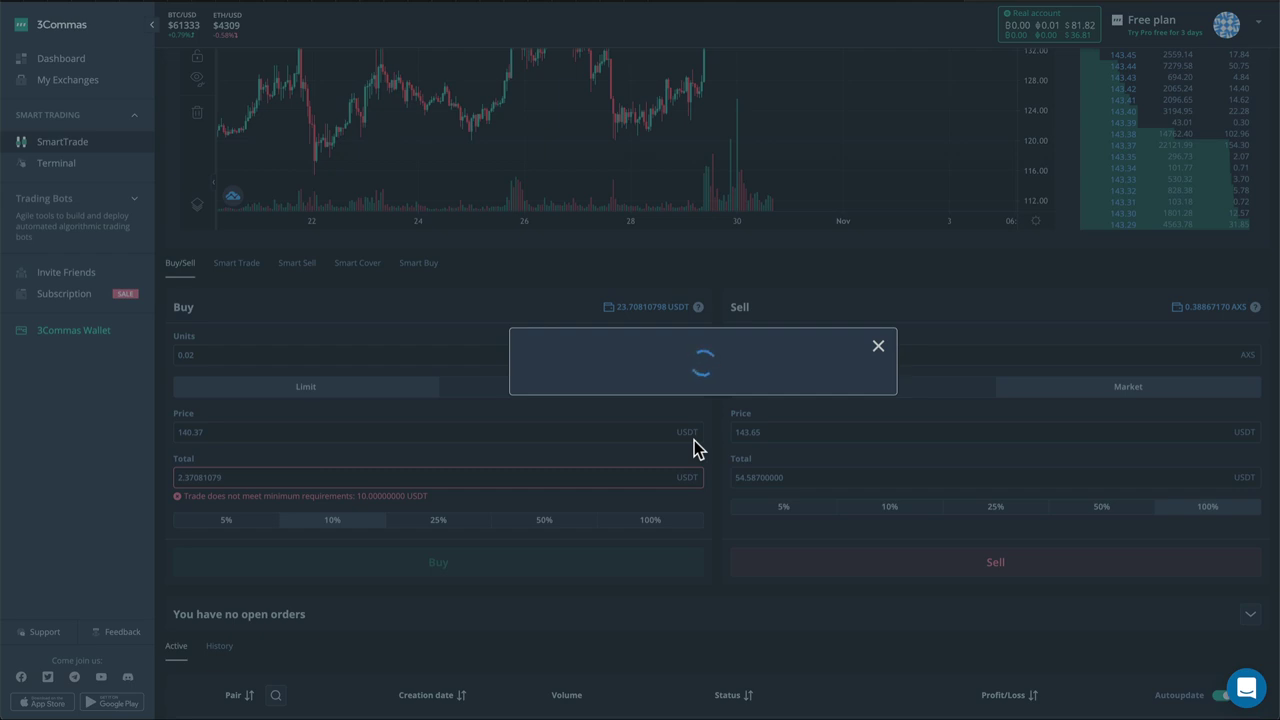
left_click(698, 421)
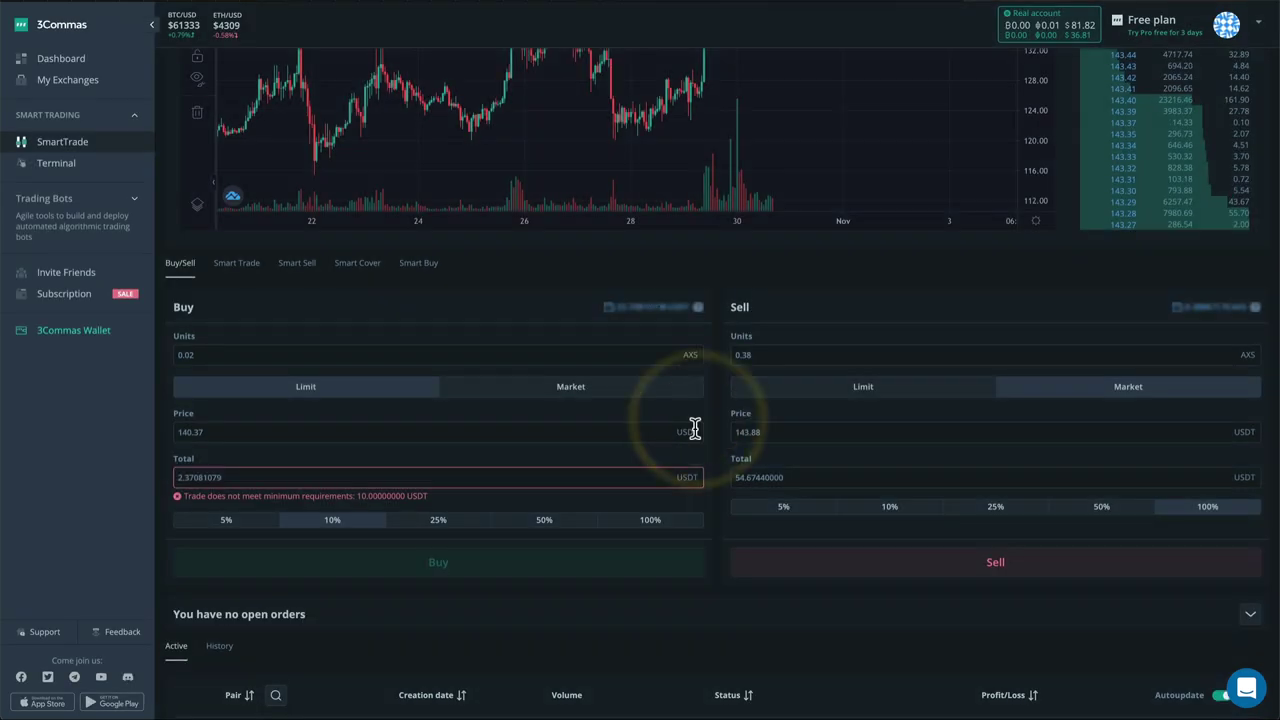
Review Binance's balances on My Exchanges, now mostly USDT at 78.21 with AXS at zero
scroll(693, 430, "down", 1)
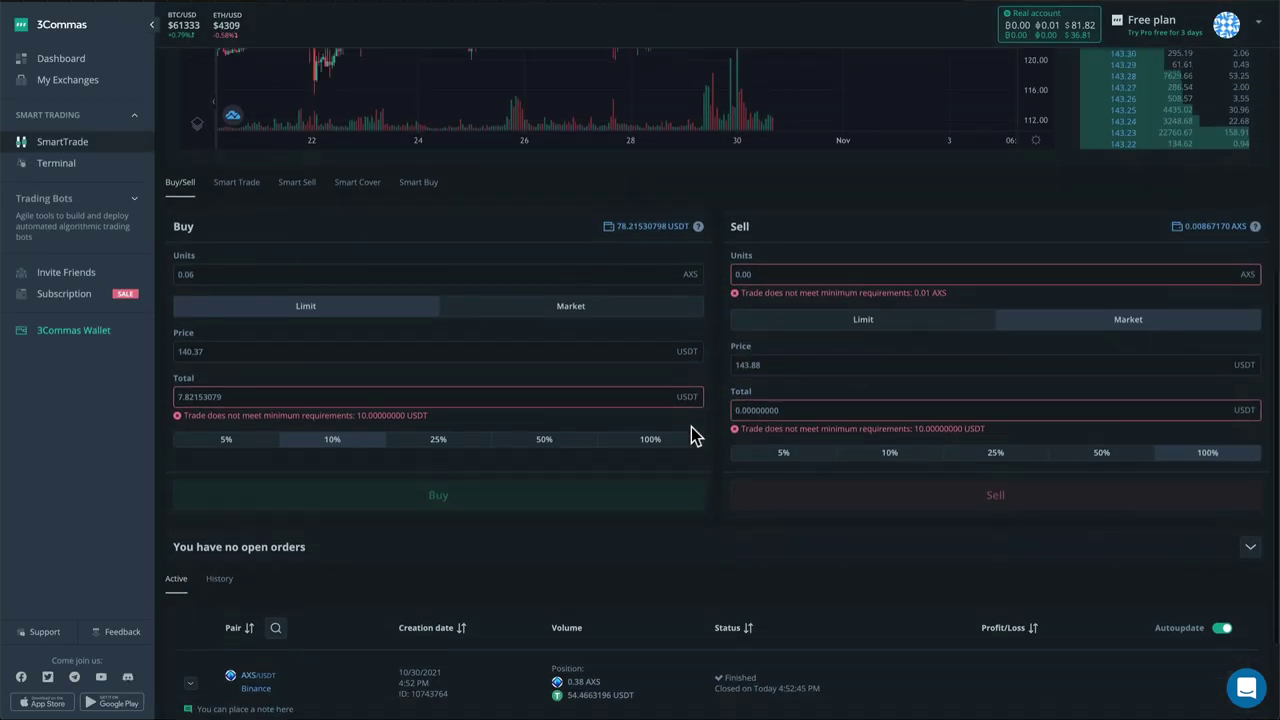
left_click(62, 80)
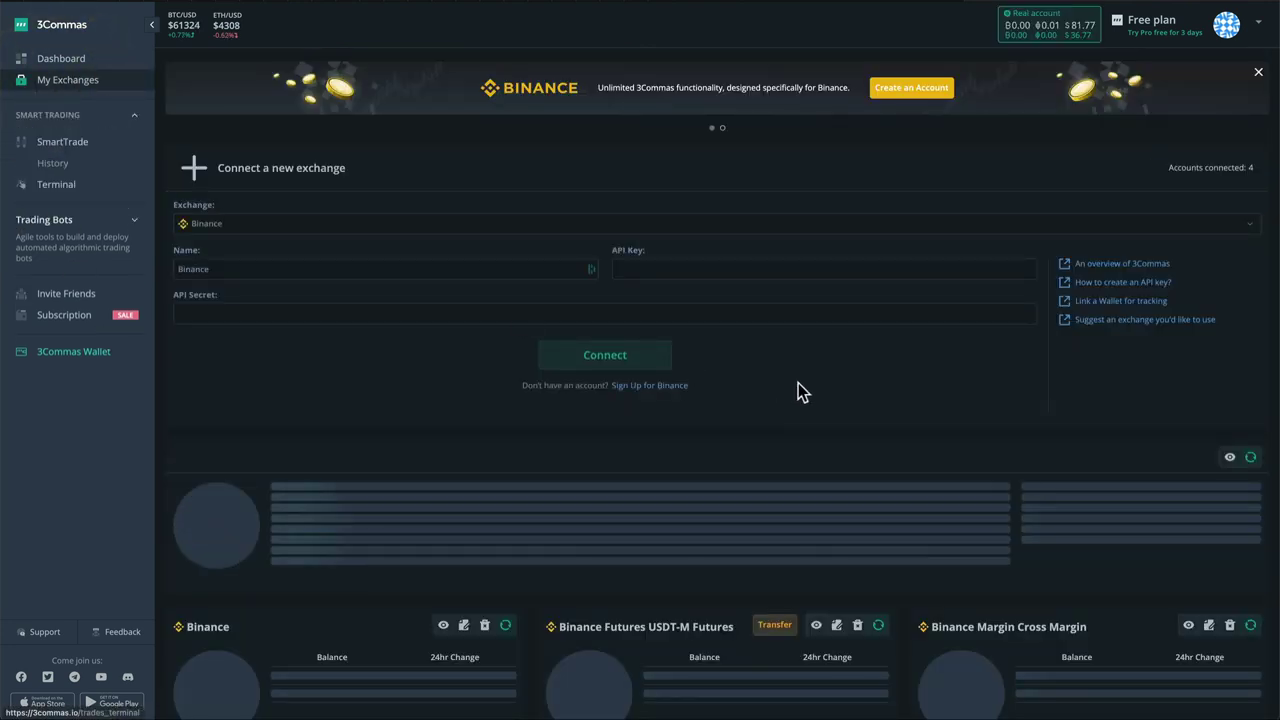
scroll(800, 384, "down", 2)
scroll(421, 556, "down", 1)
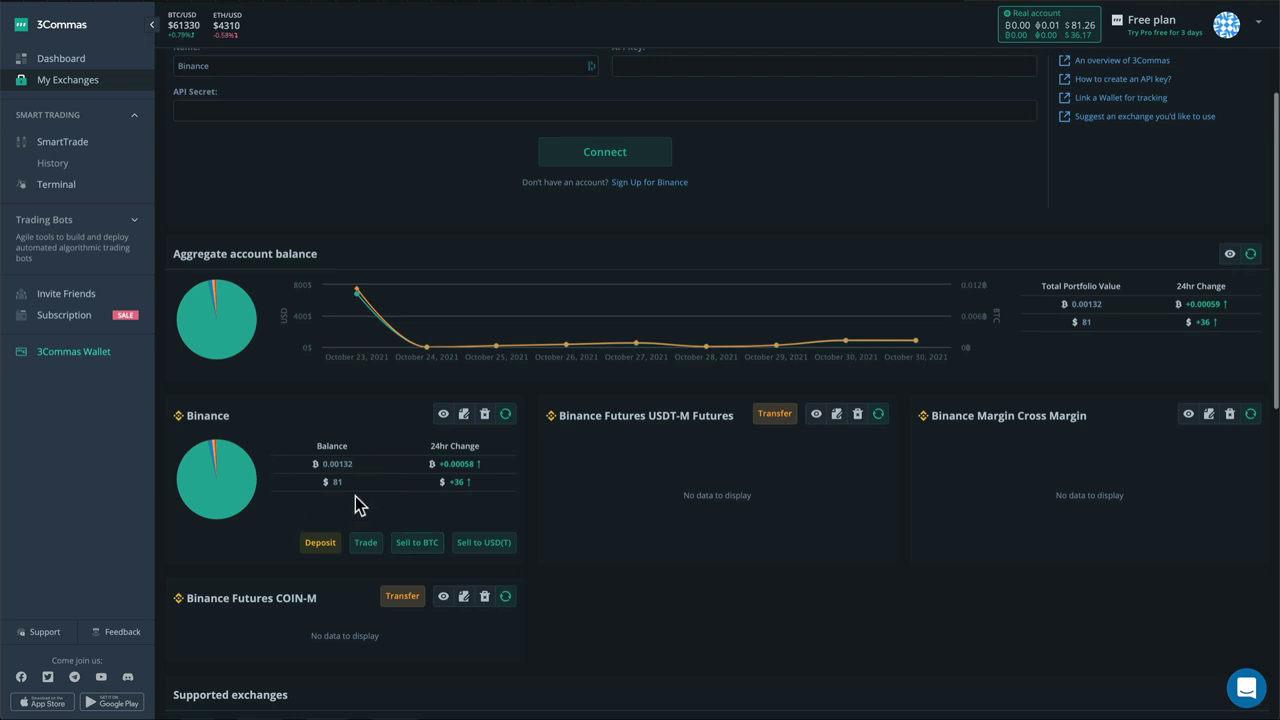
scroll(372, 438, "down", 3)
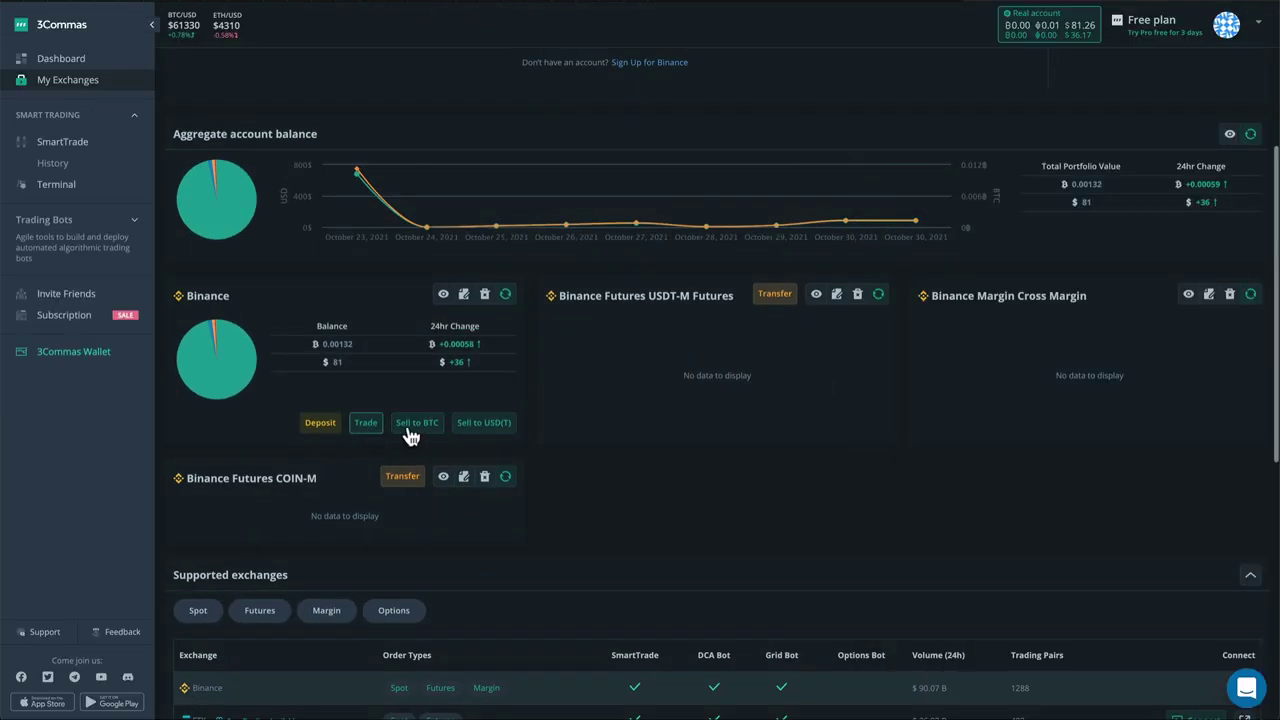
scroll(487, 432, "up", 1)
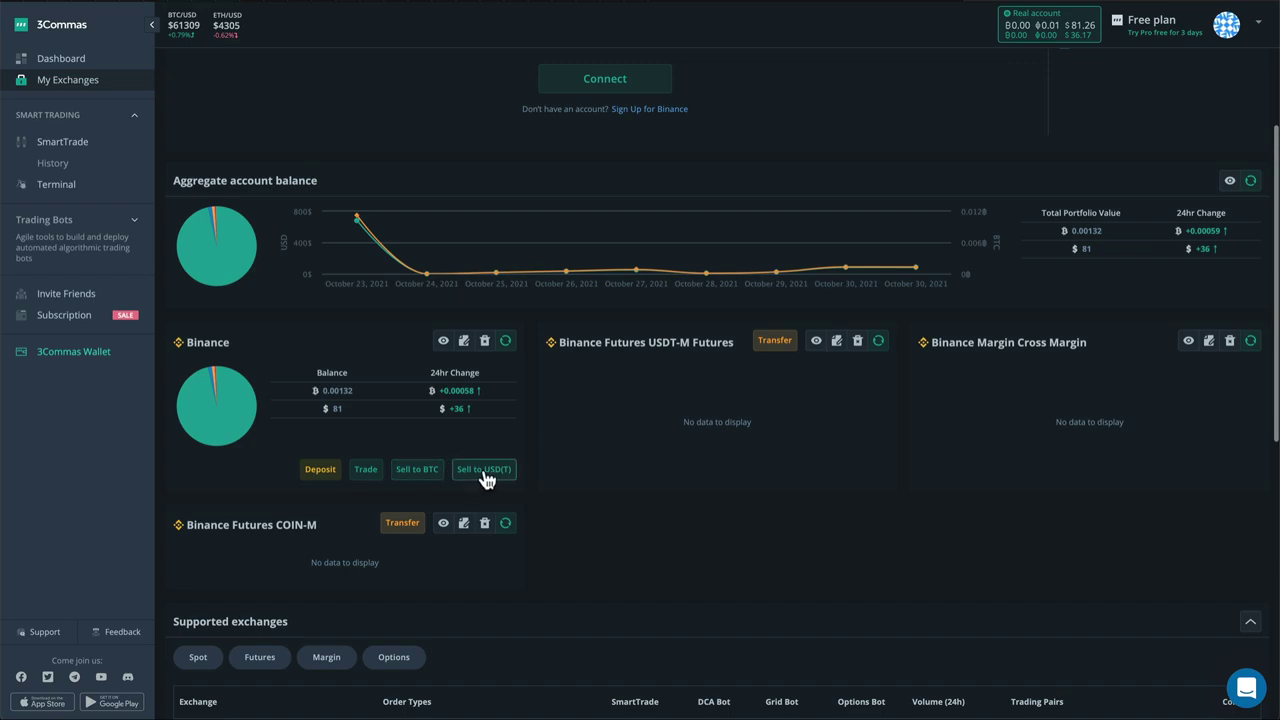
mouse_move(251, 410)
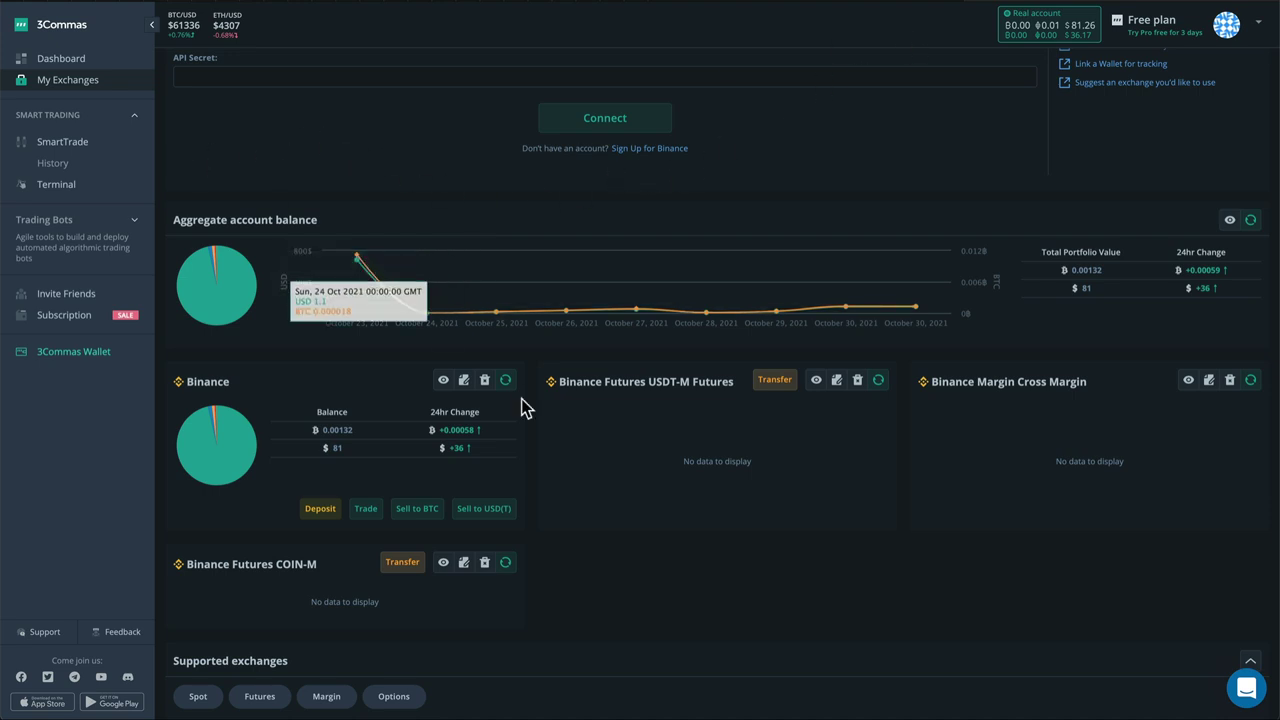
mouse_move(226, 471)
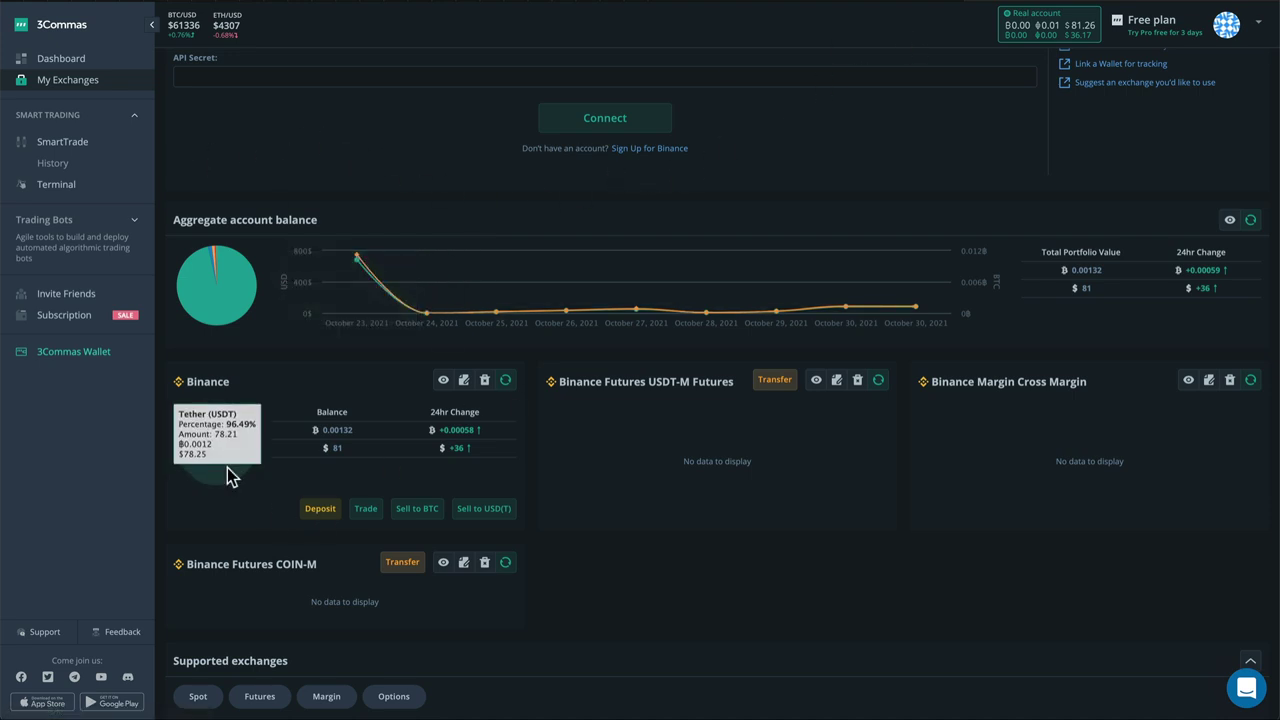
left_click(360, 474)
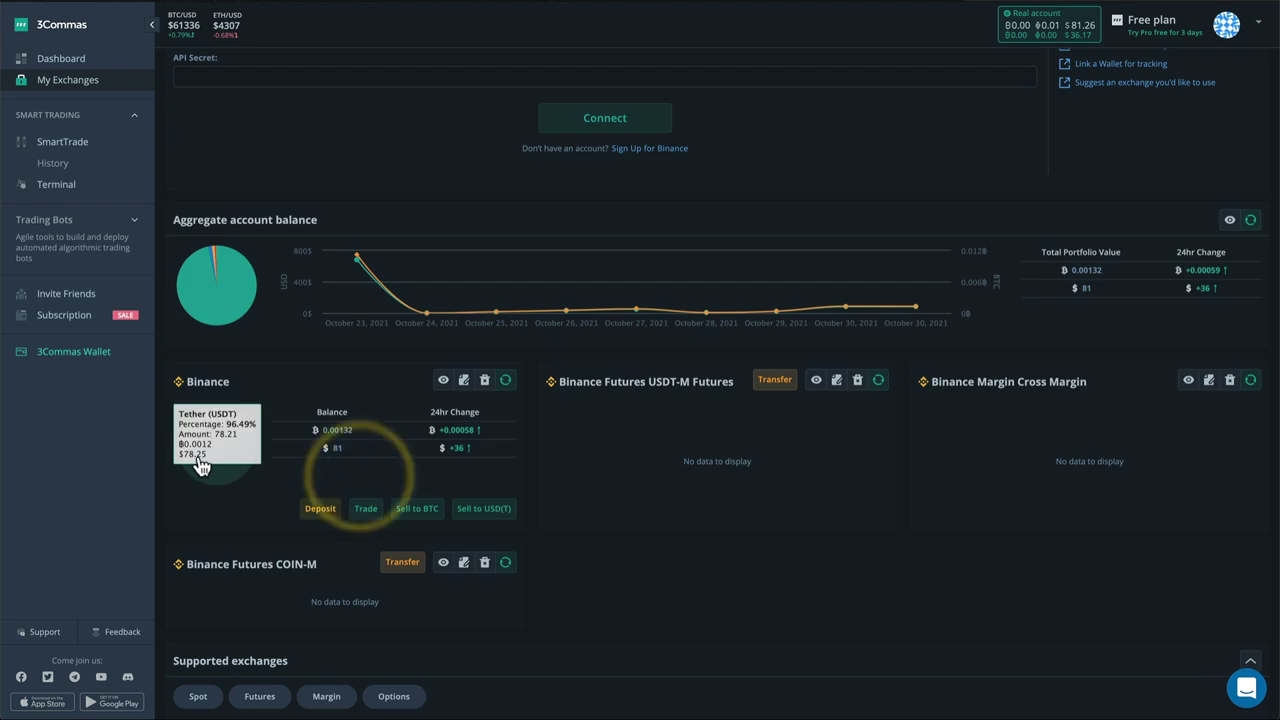
mouse_move(214, 420)
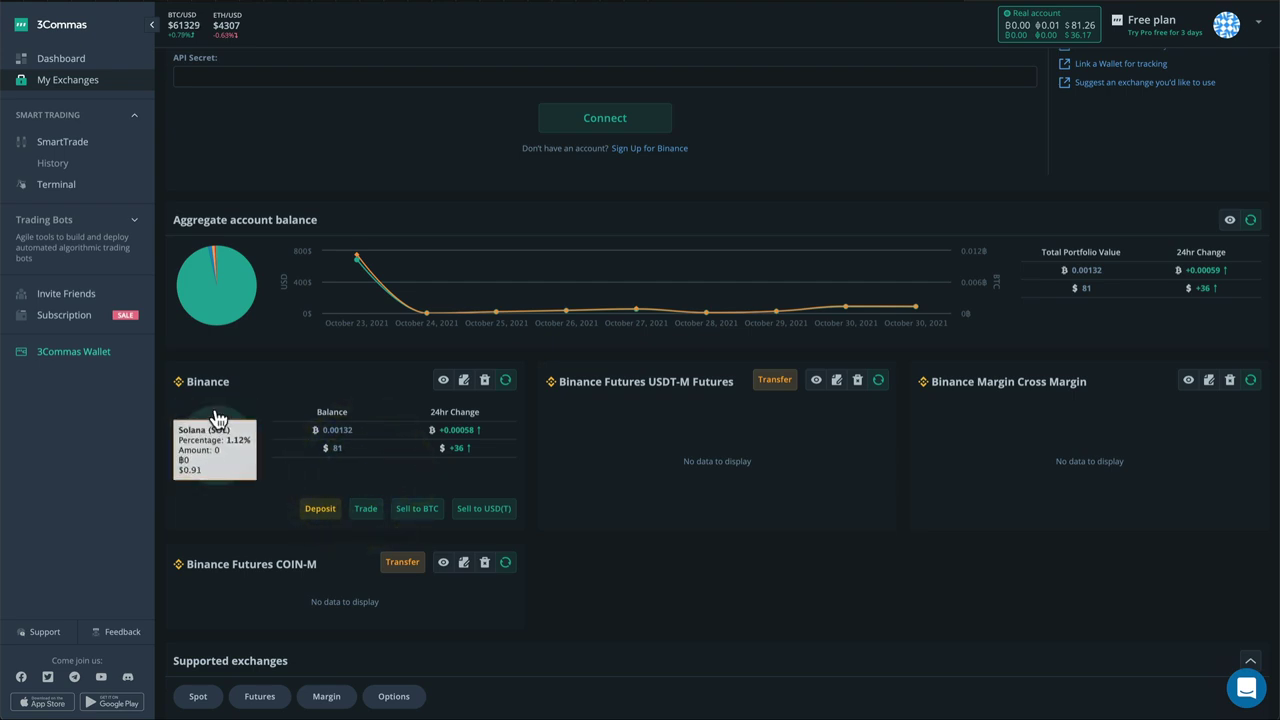
left_click(340, 388)
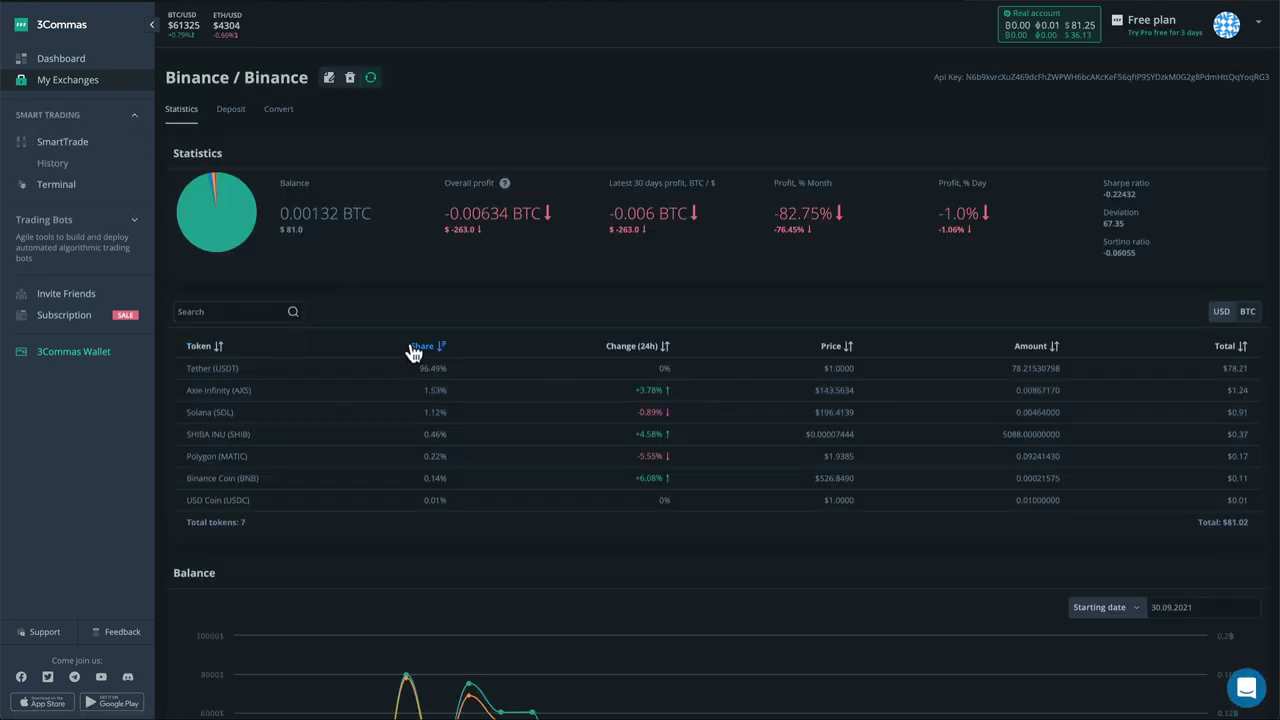
scroll(415, 350, "down", 1)
scroll(415, 351, "up", 1)
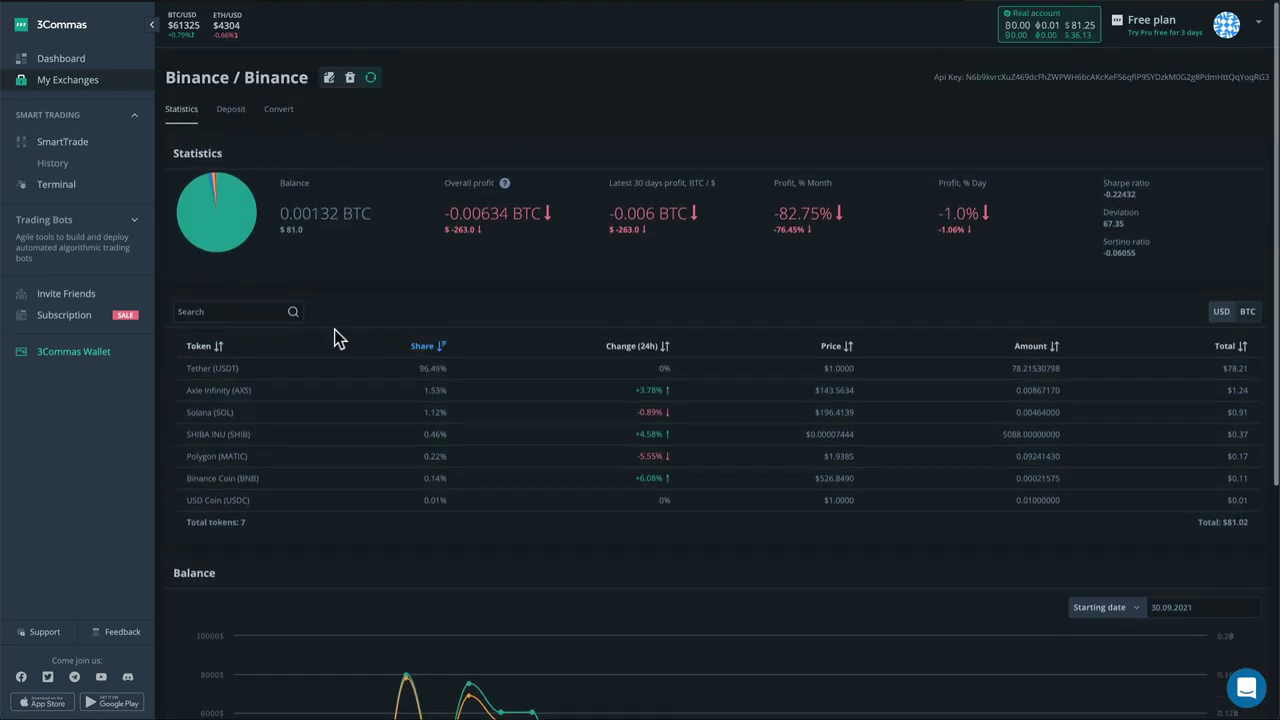
scroll(335, 331, "down", 2)
scroll(335, 331, "up", 2)
scroll(330, 338, "down", 4)
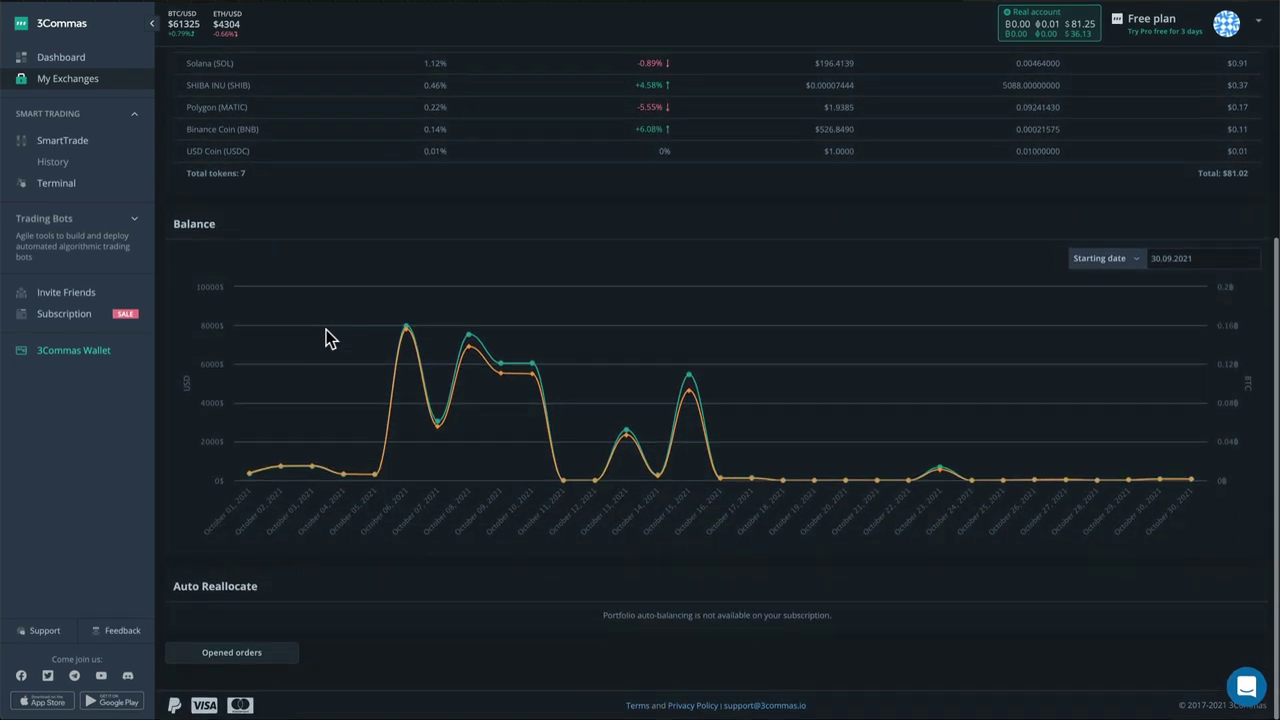
scroll(330, 338, "up", 4)
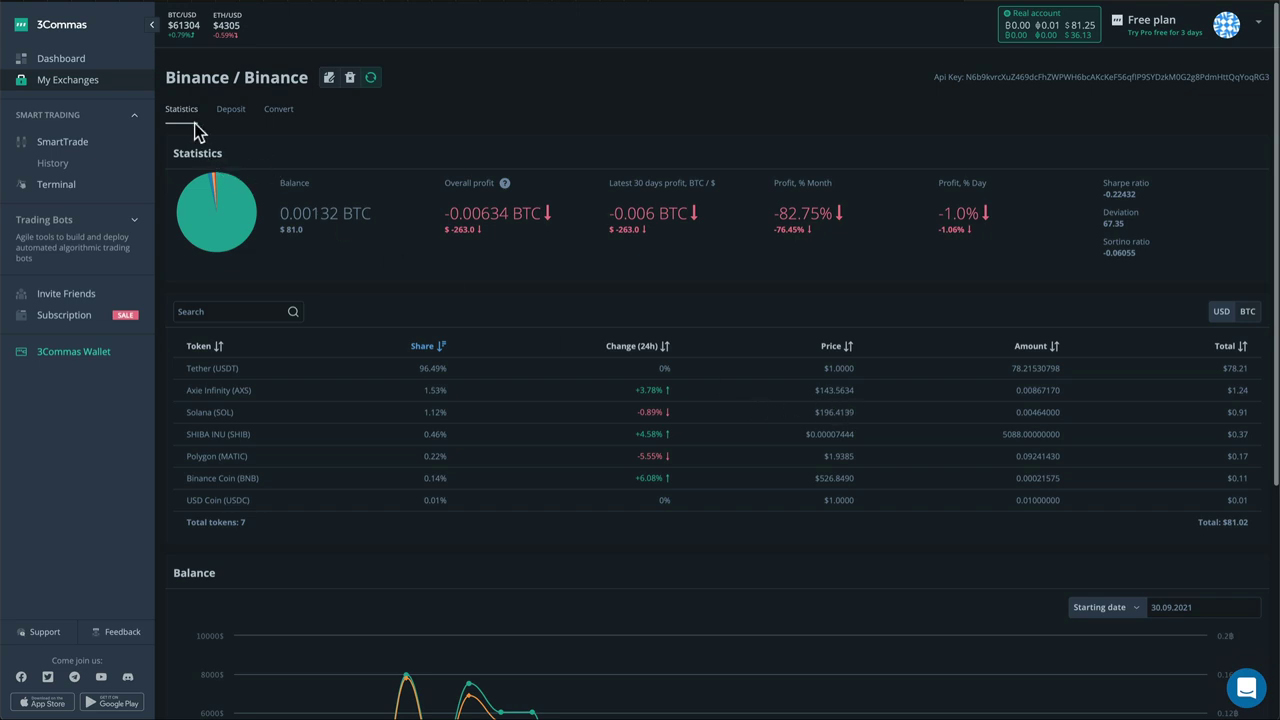
left_click(72, 83)
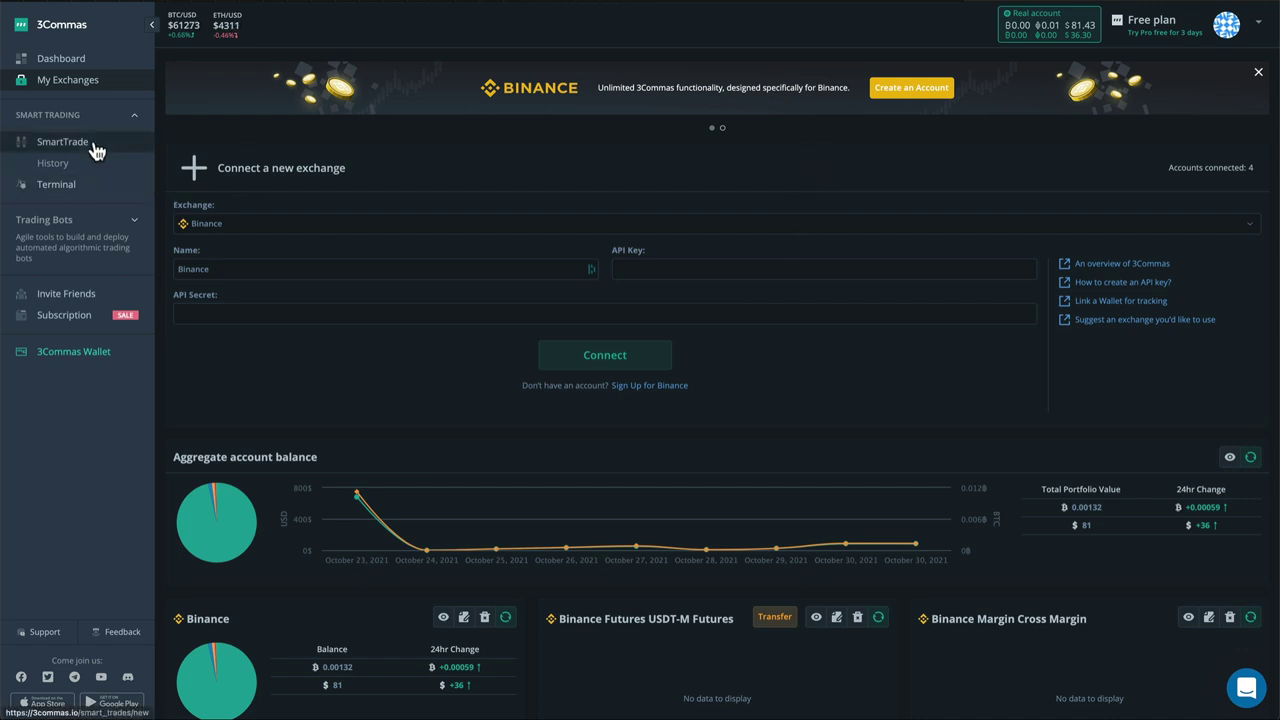
Return to SmartTrade on AXS/USDT and turn on the Signals table of Buy/Sell pairs
left_click(94, 143)
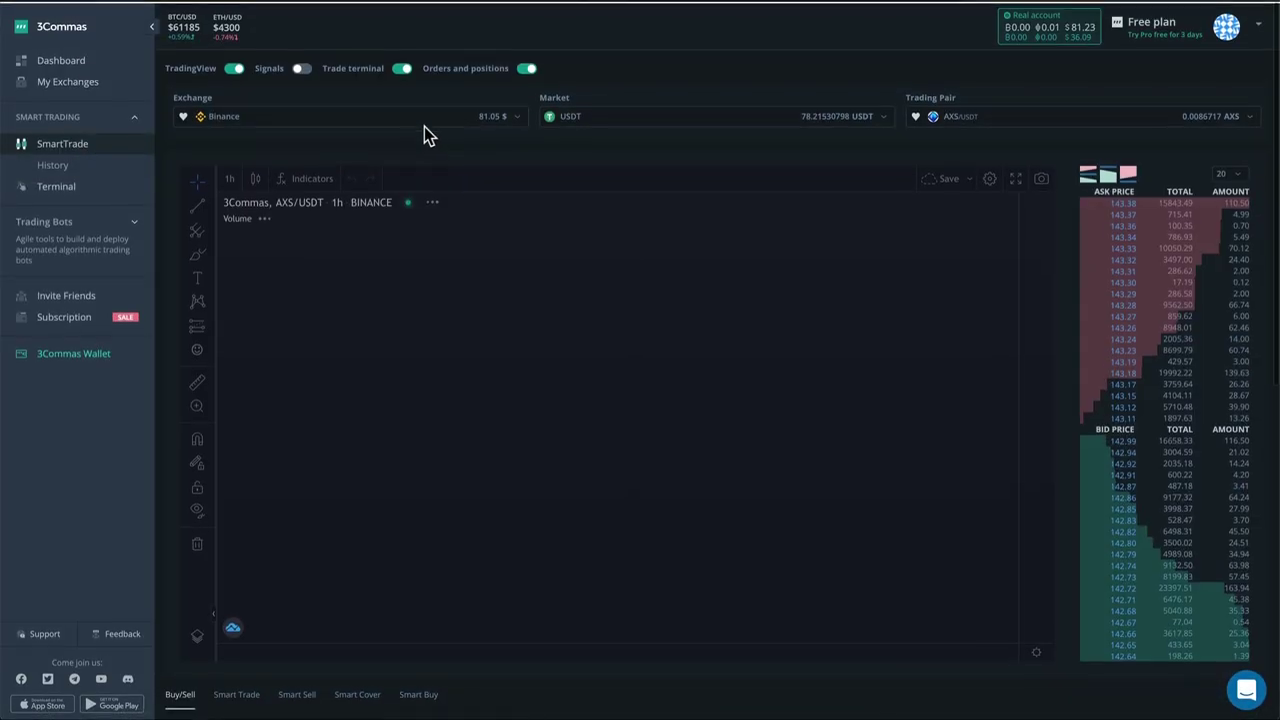
scroll(333, 111, "down", 5)
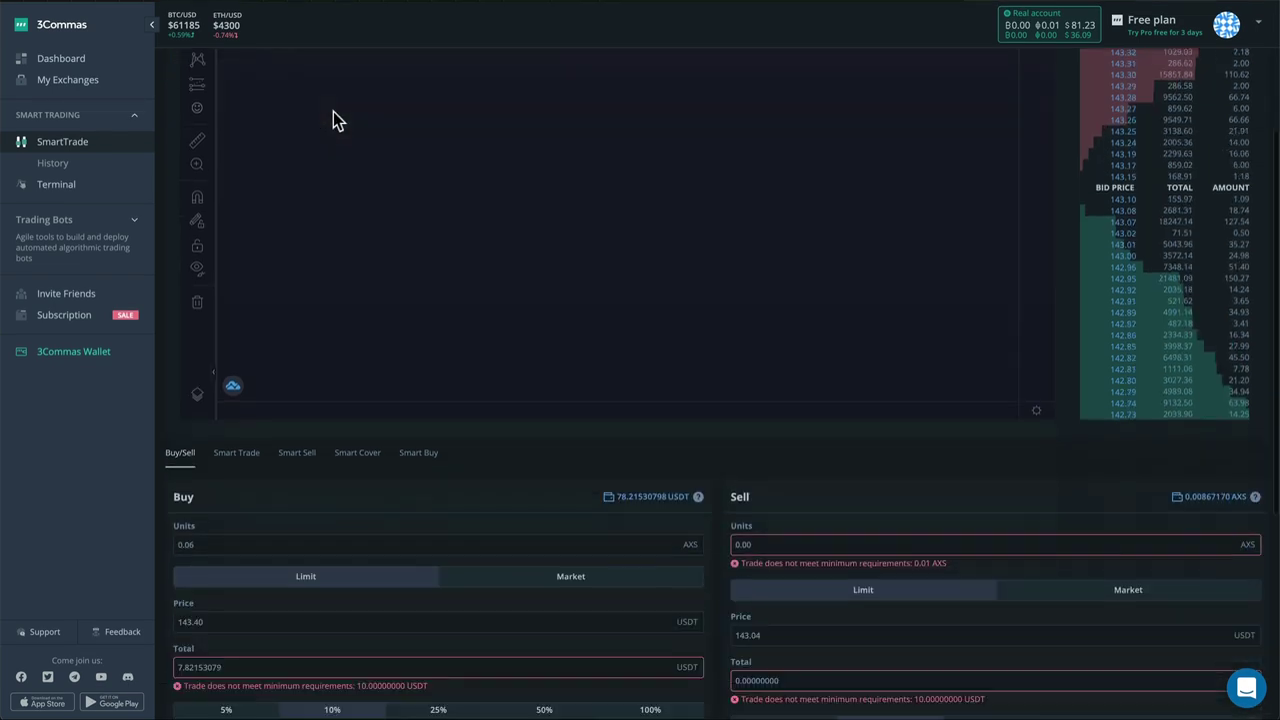
scroll(417, 400, "up", 5)
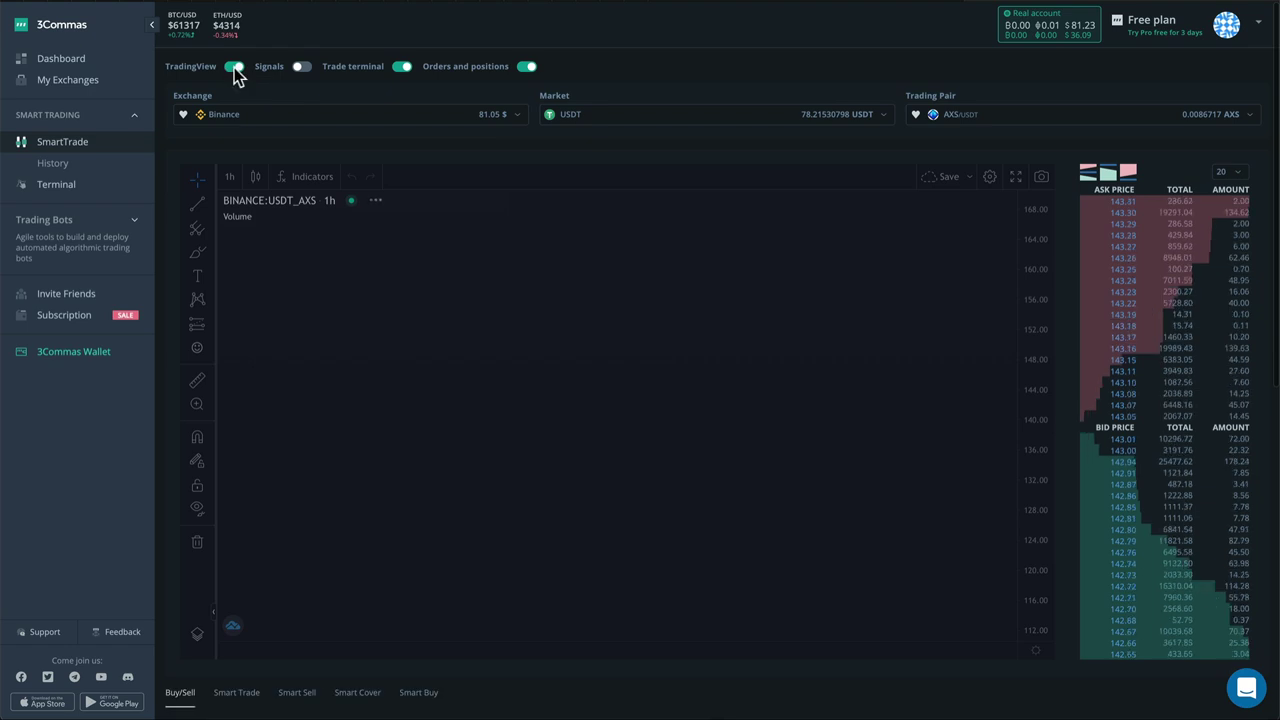
left_click(300, 66)
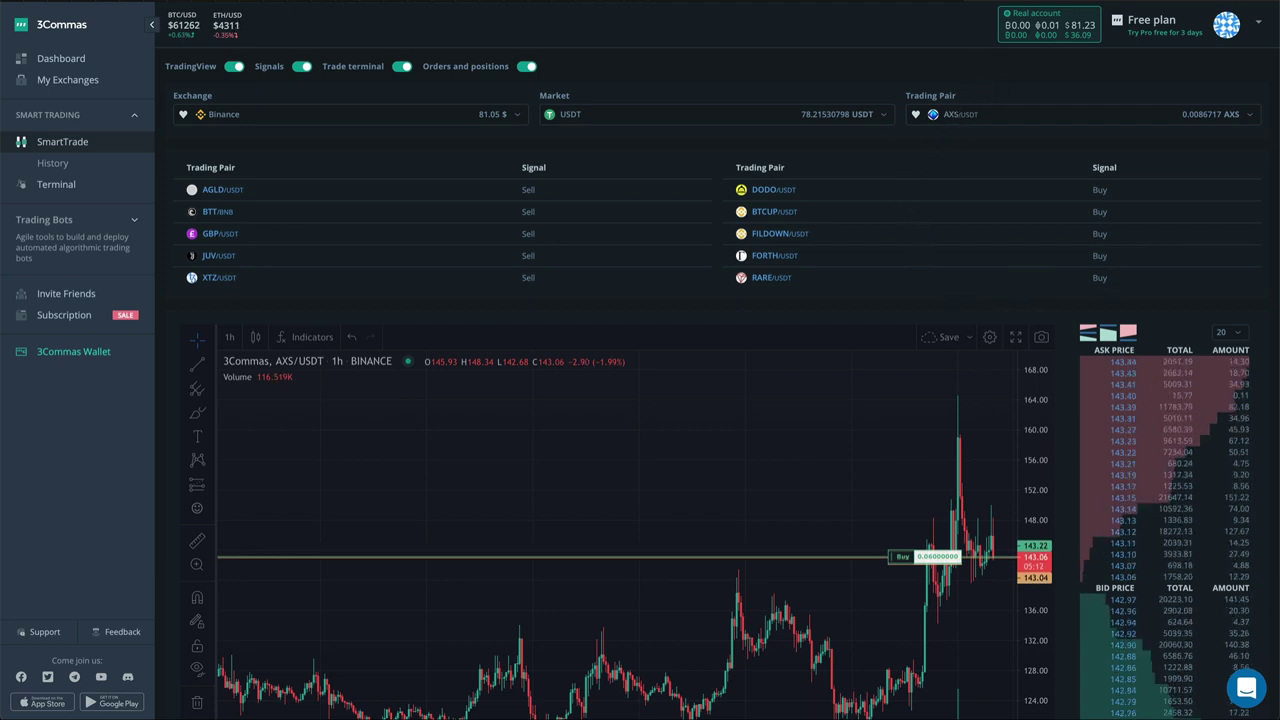
Load DODO/USDT from the Buy signals and scroll down to its hourly chart and order book
left_click(776, 191)
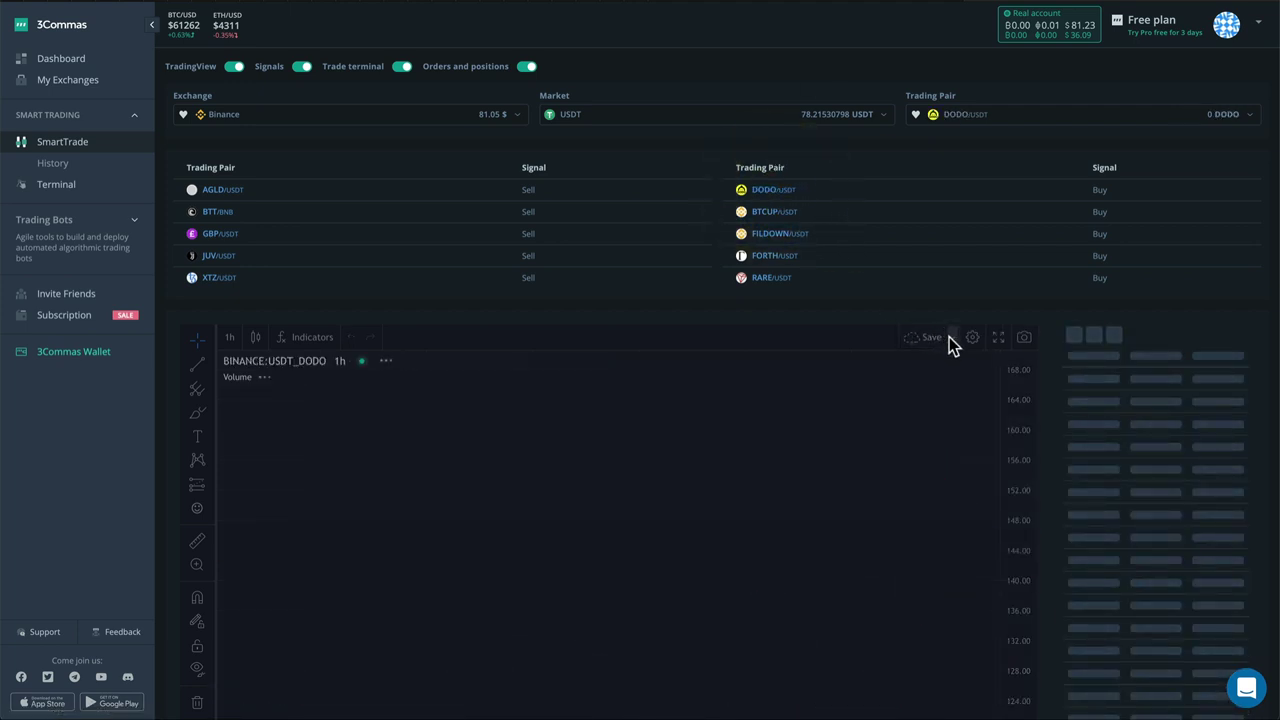
scroll(1063, 366, "down", 2)
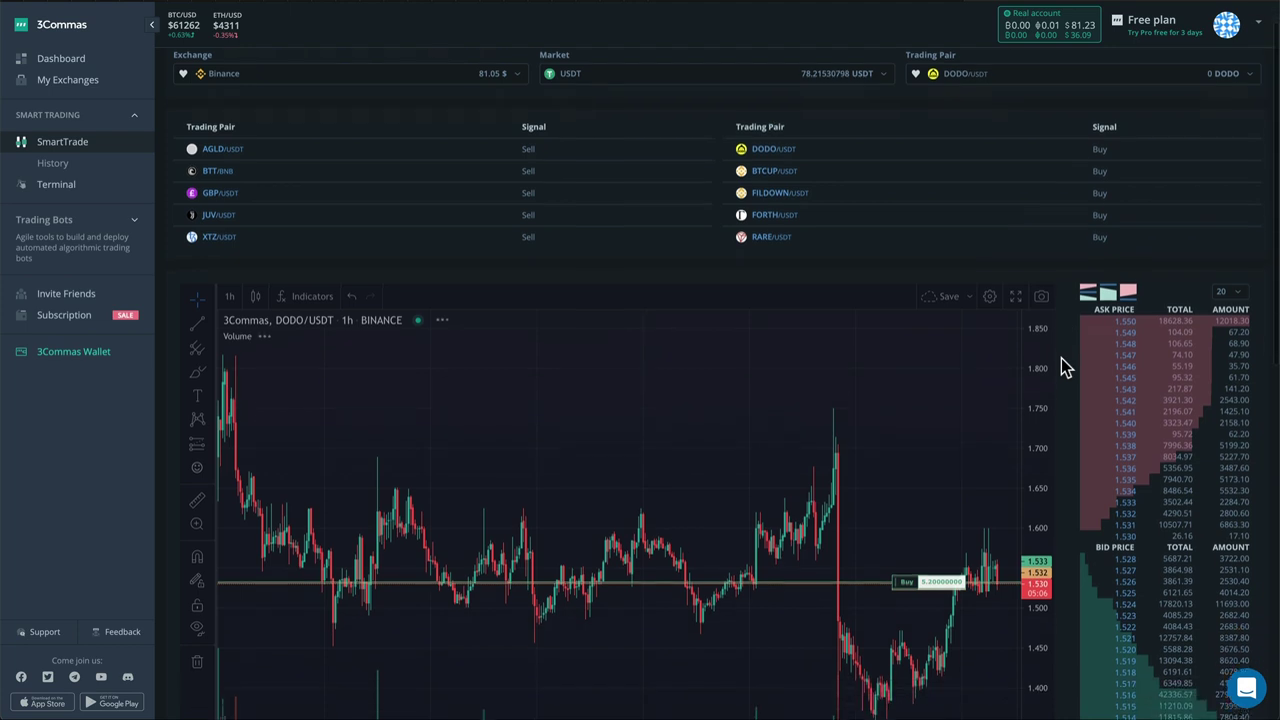
scroll(1039, 347, "down", 2)
scroll(857, 343, "down", 3)
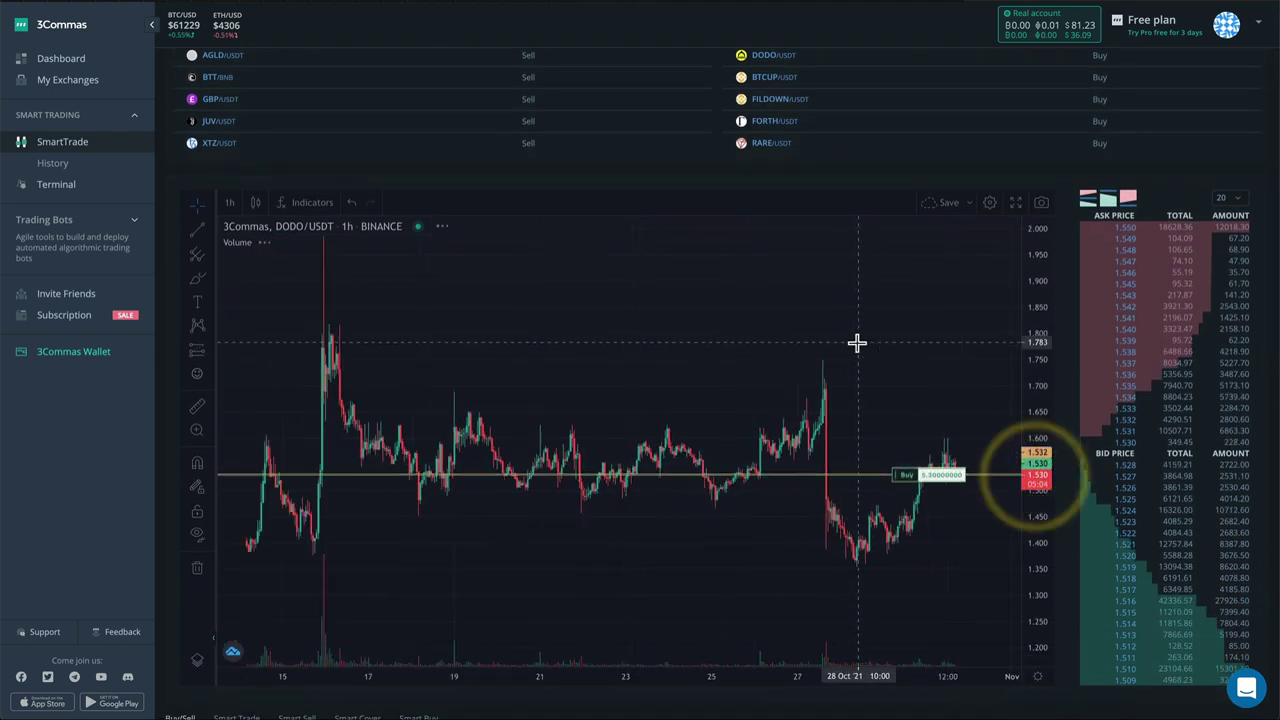
scroll(858, 342, "right", 2)
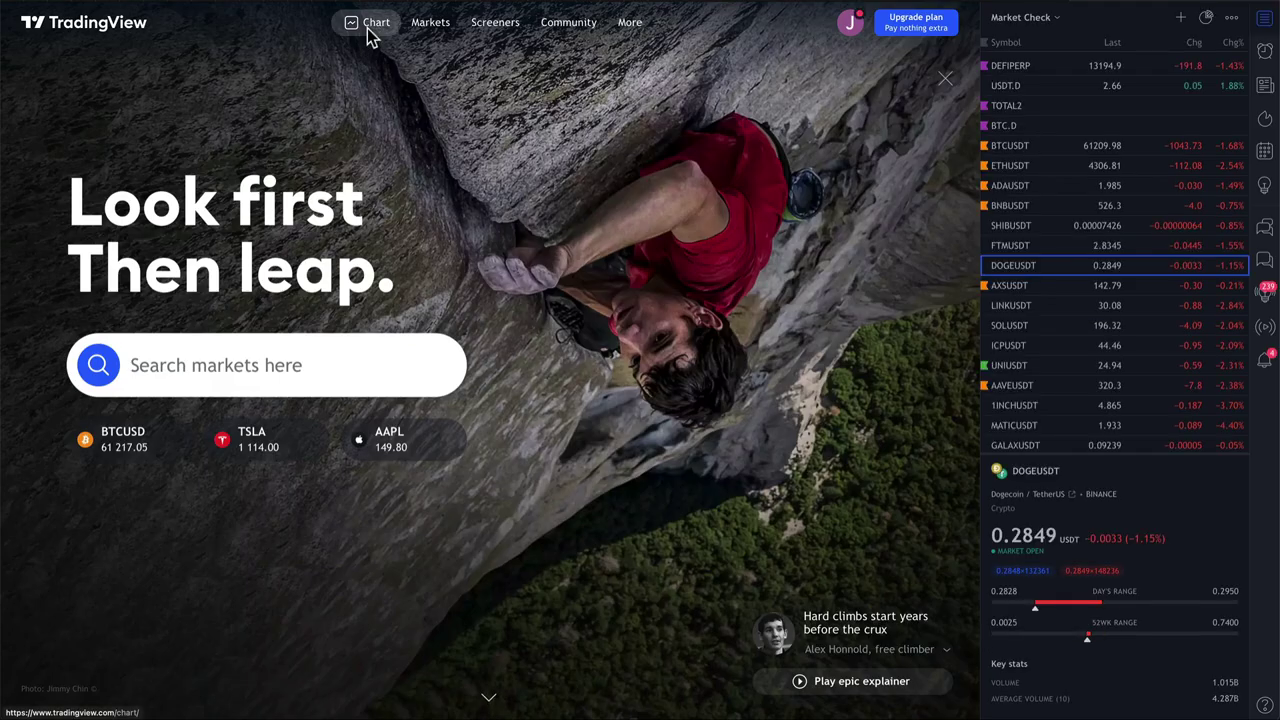
Open the full chart layout and rescale and pan the FTMUSDT chart for room
left_click(377, 27)
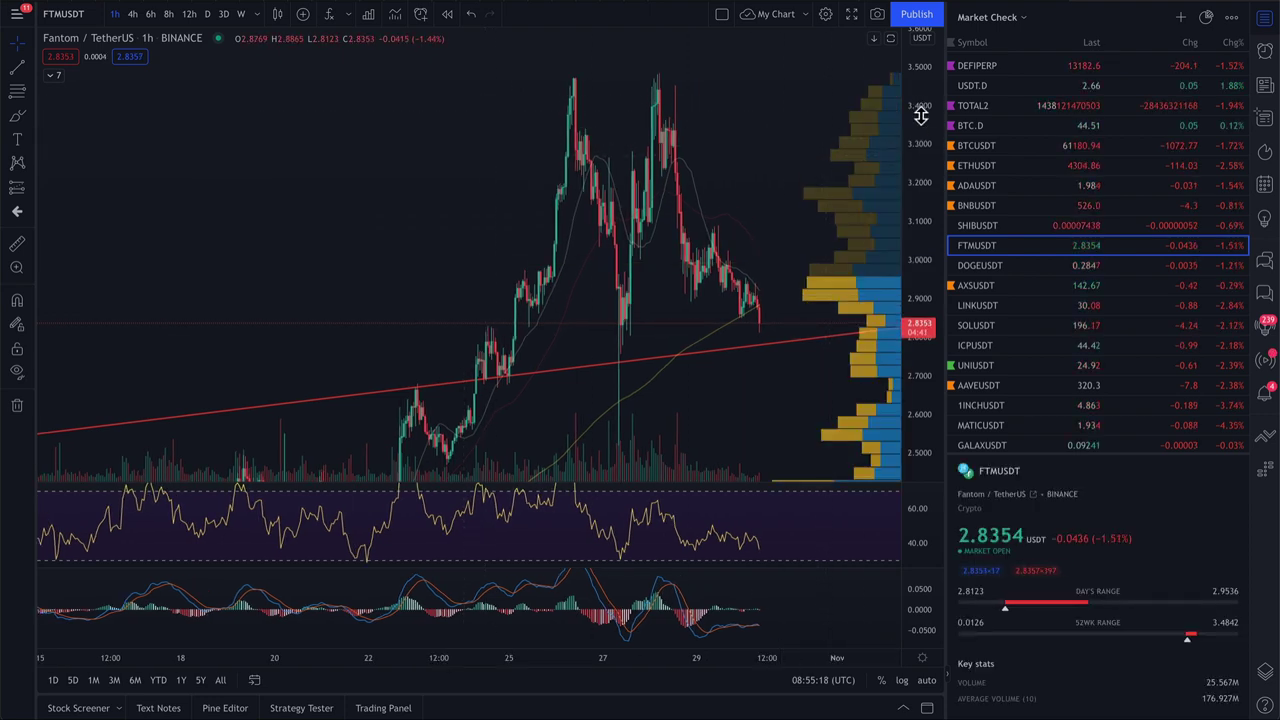
left_click_drag(920, 115, 914, 251)
left_click_drag(860, 215, 789, 170)
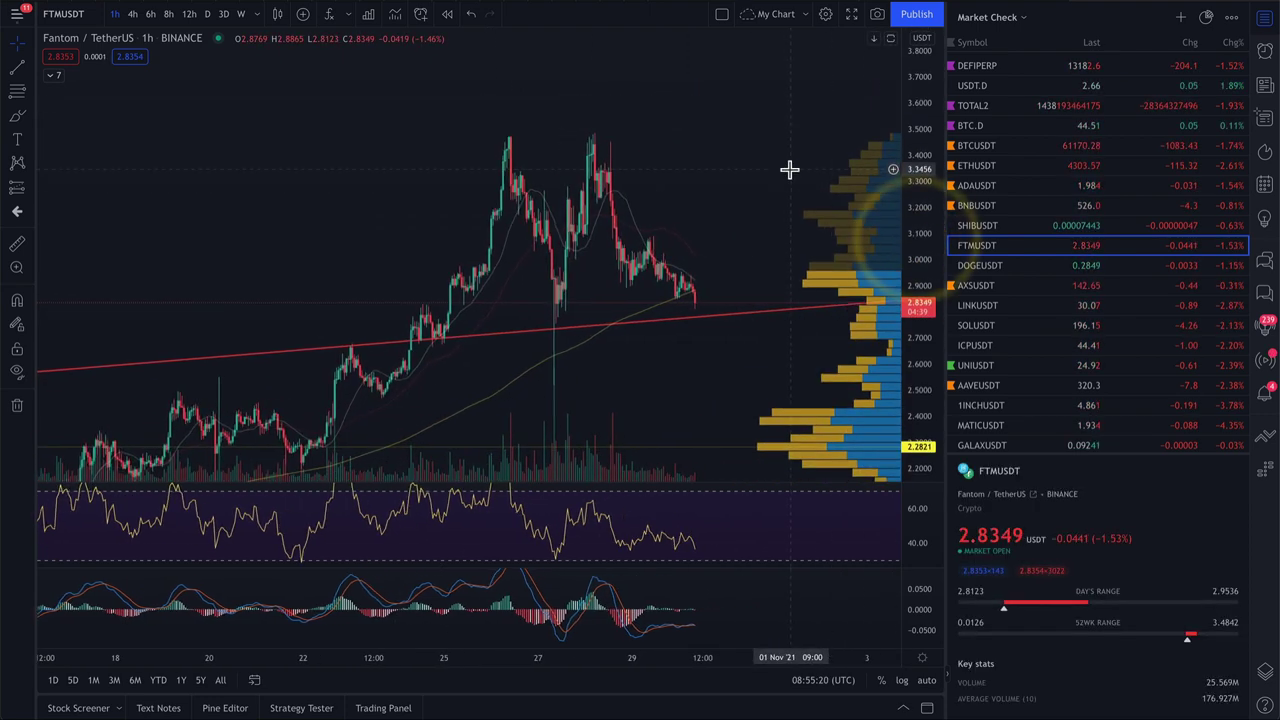
scroll(789, 172, "right", 3)
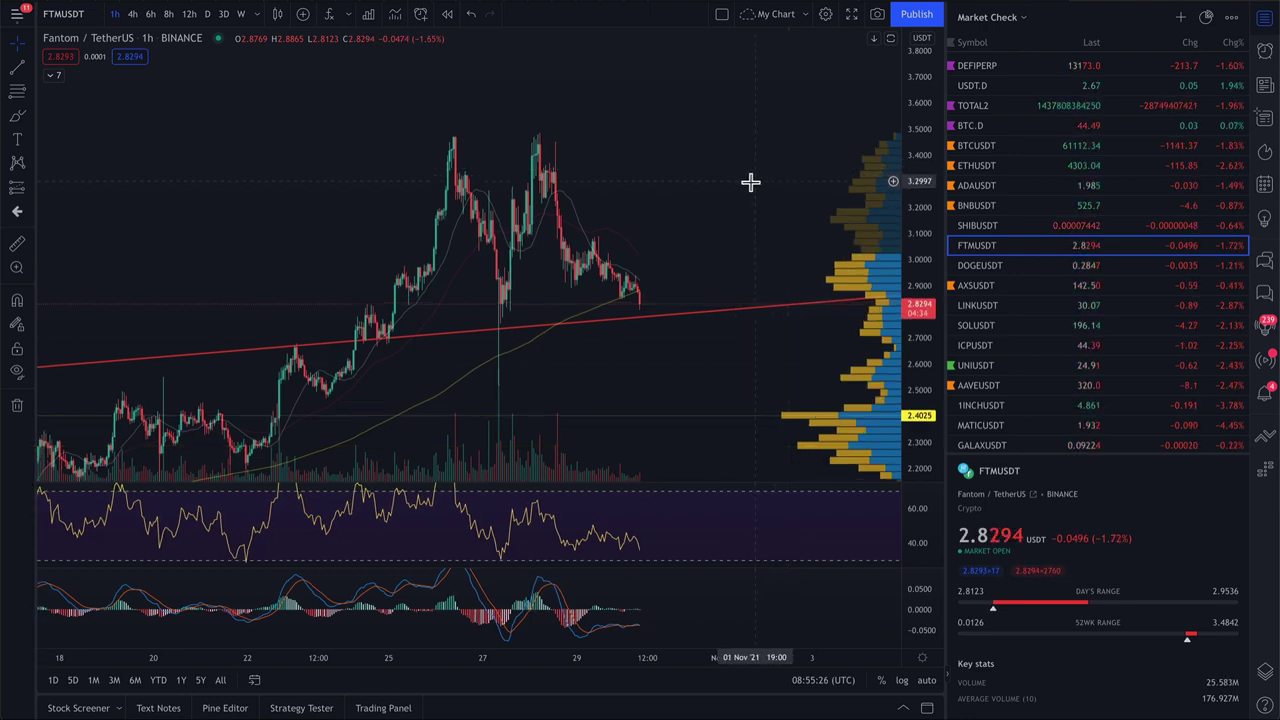
Draw a test trend line across the recent FTMUSDT drop, then delete it
left_click(17, 65)
left_click(560, 276)
left_click(650, 311)
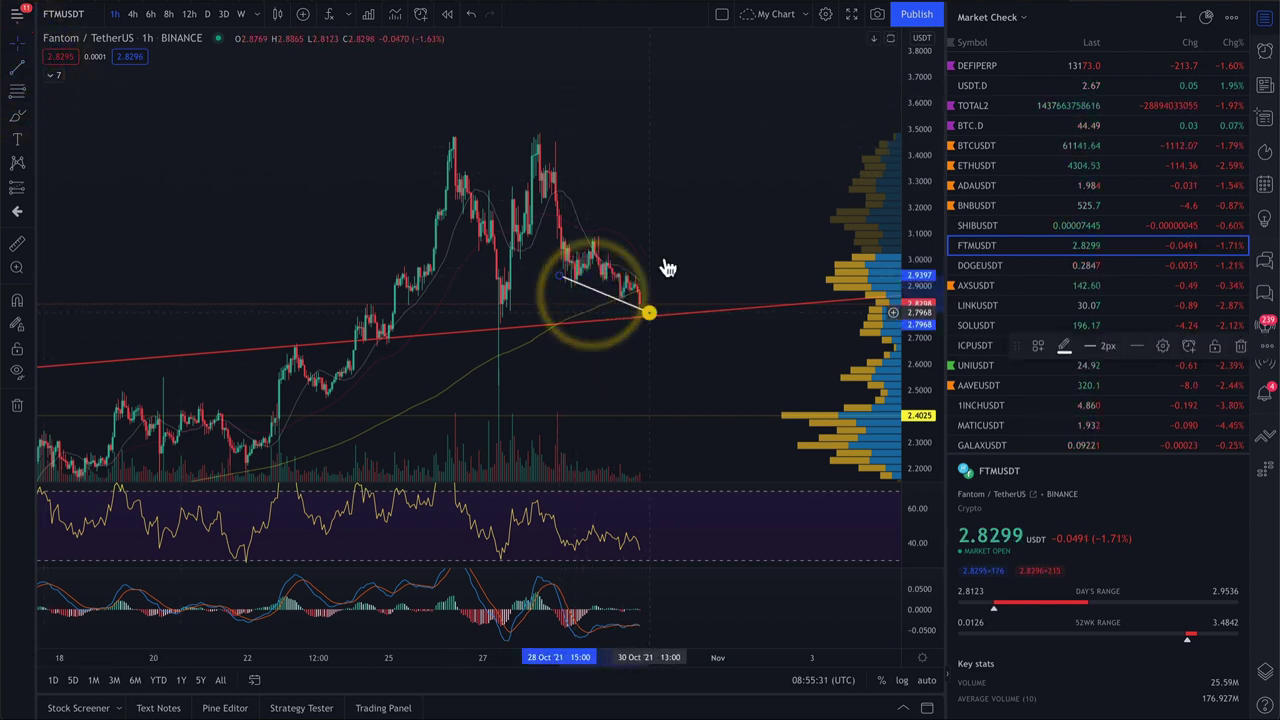
left_click(637, 306)
key("Delete")
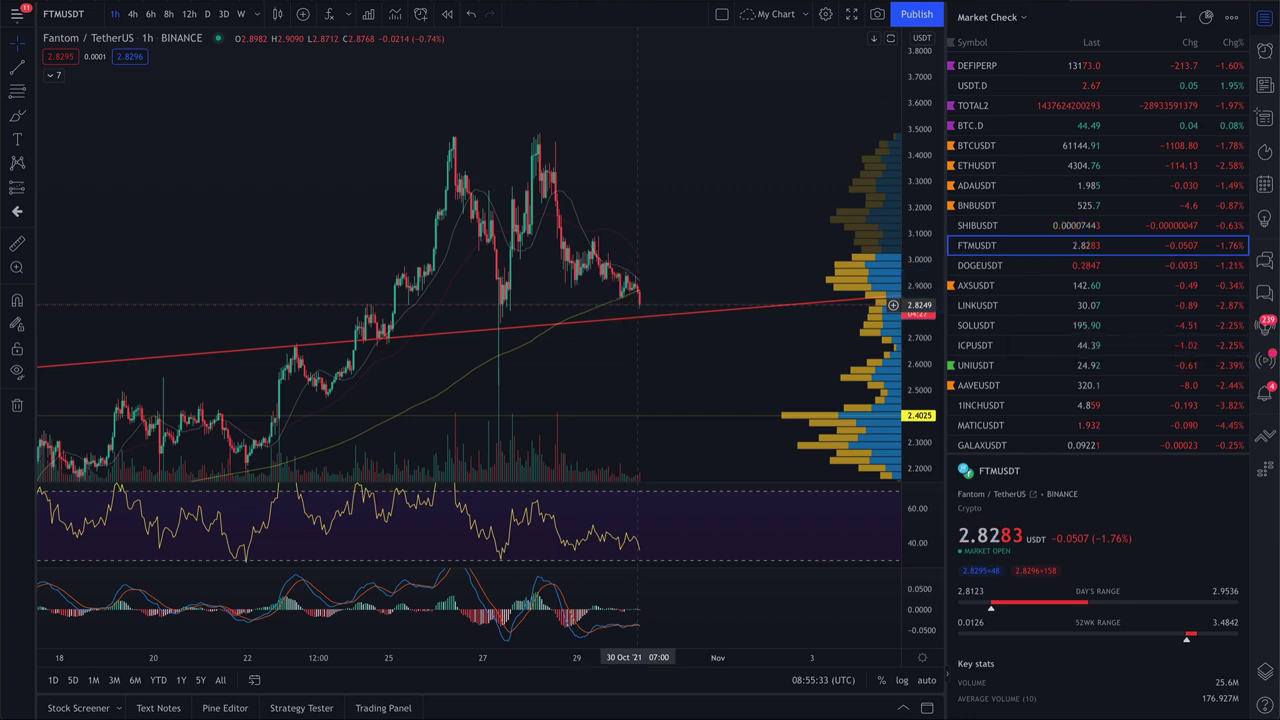
Switch the chart to AXSUSDT from the Market Check watchlist
scroll(1098, 174, "down", 1)
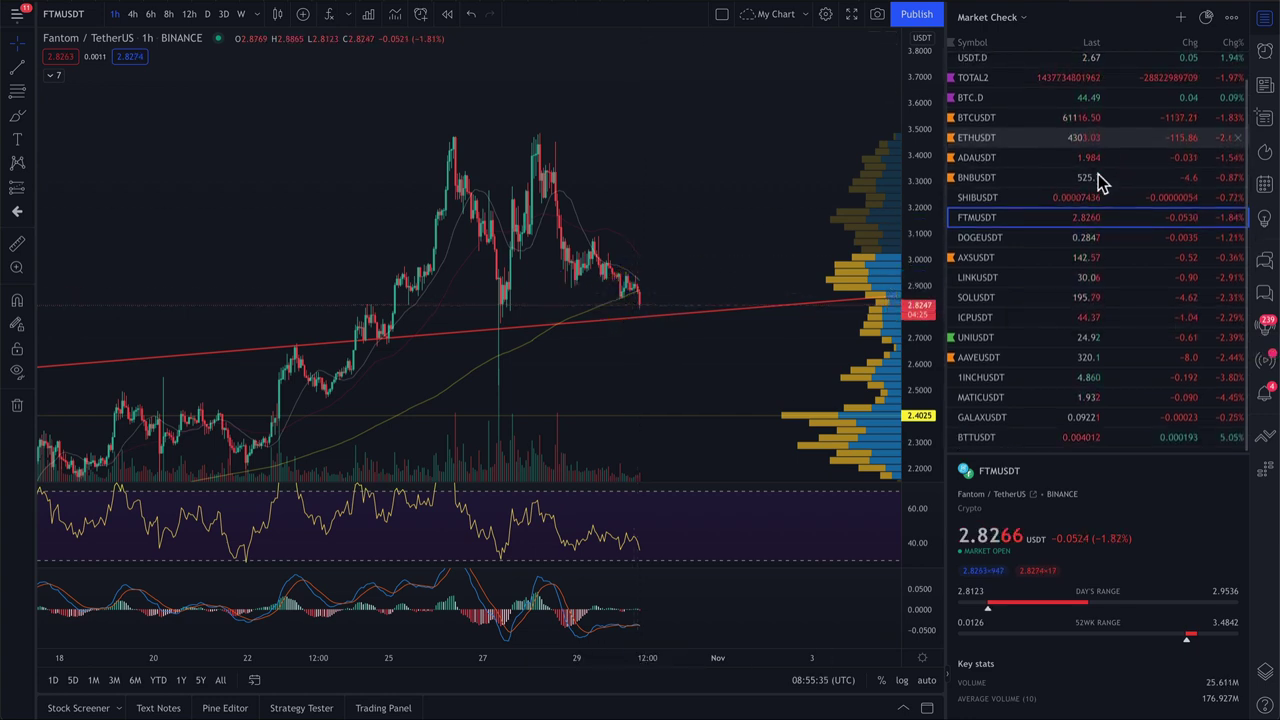
scroll(1098, 174, "up", 2)
scroll(1098, 174, "down", 1)
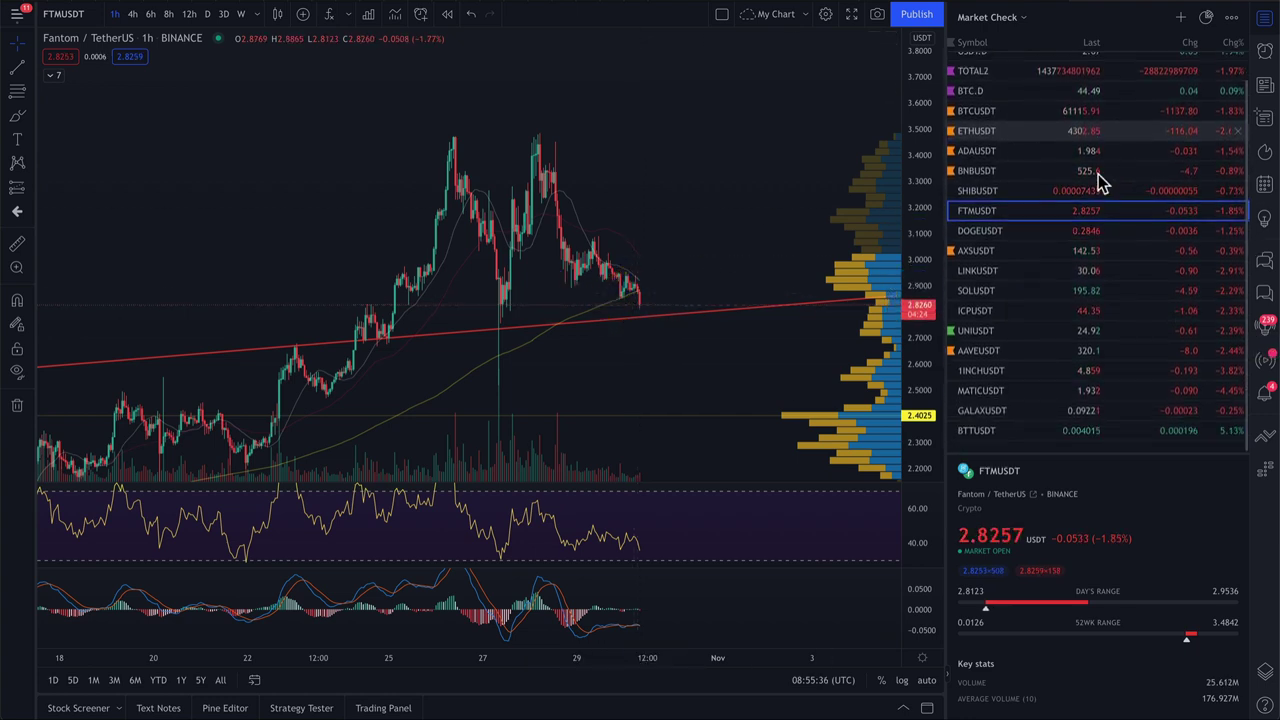
left_click(1034, 259)
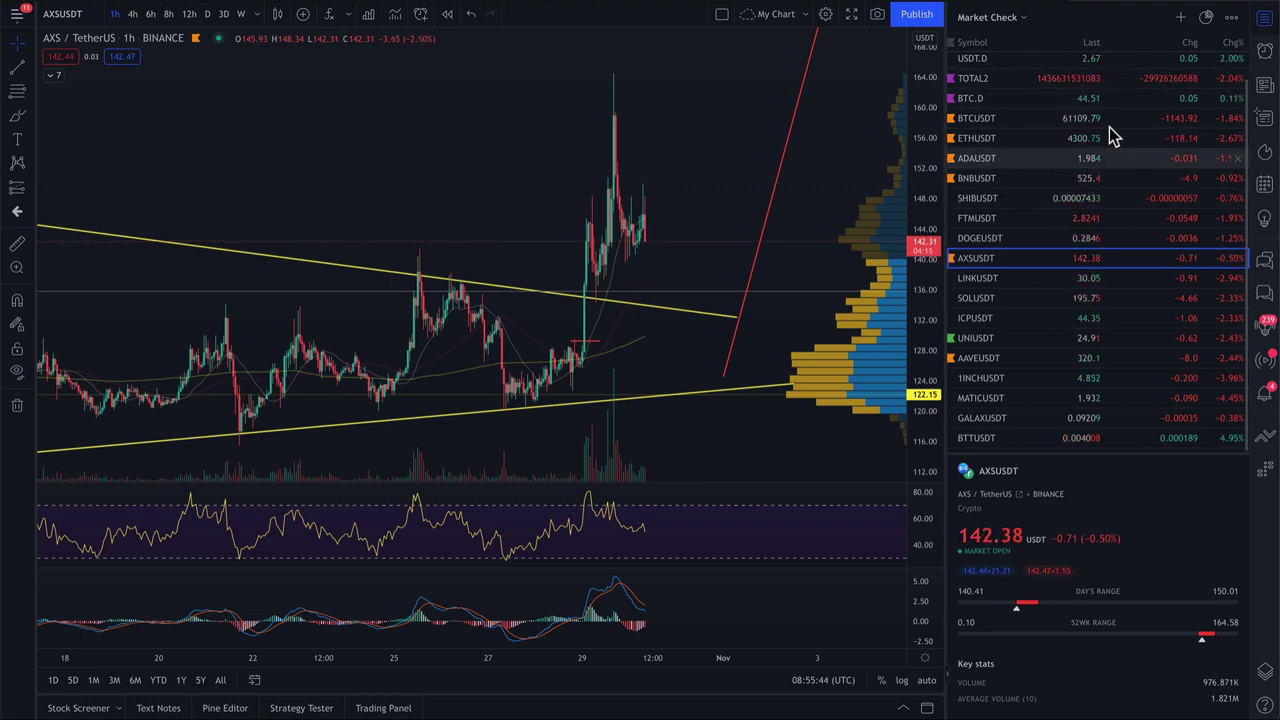
Create a new watchlist named 'Tutorial' from the watchlist dropdown
left_click(1027, 19)
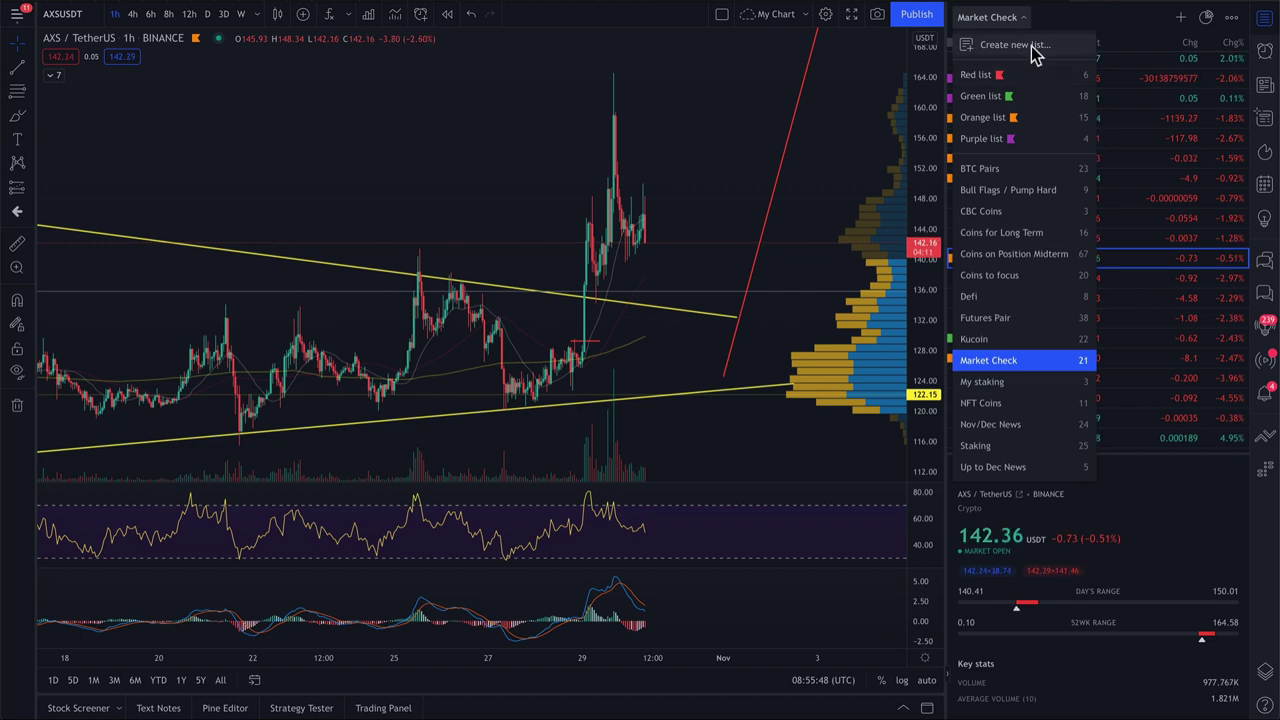
left_click(1033, 46)
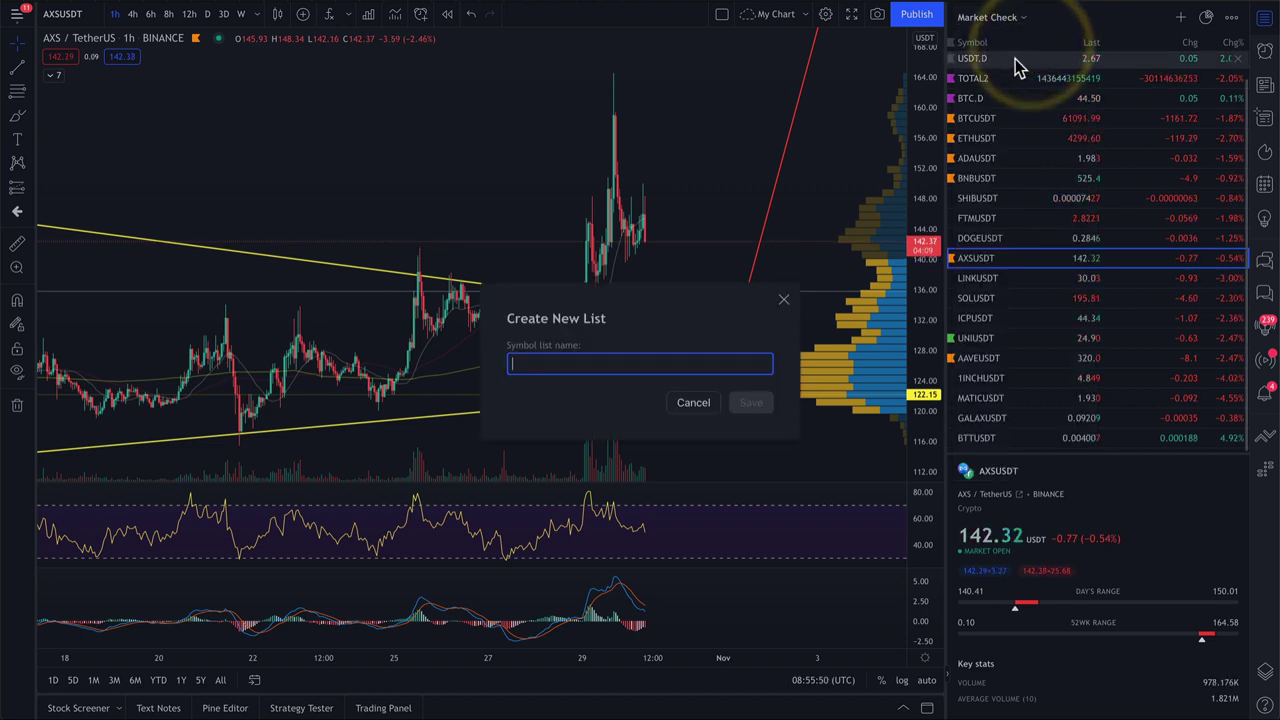
type("Tutorial")
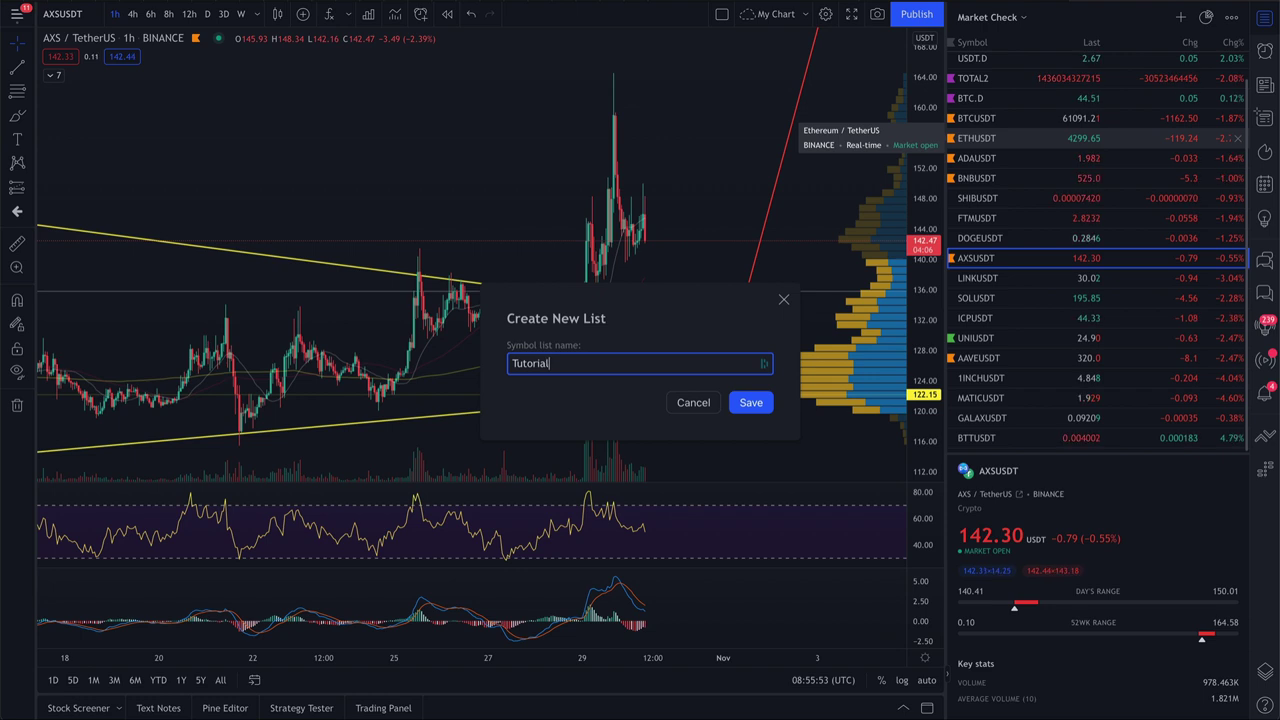
key("Return")
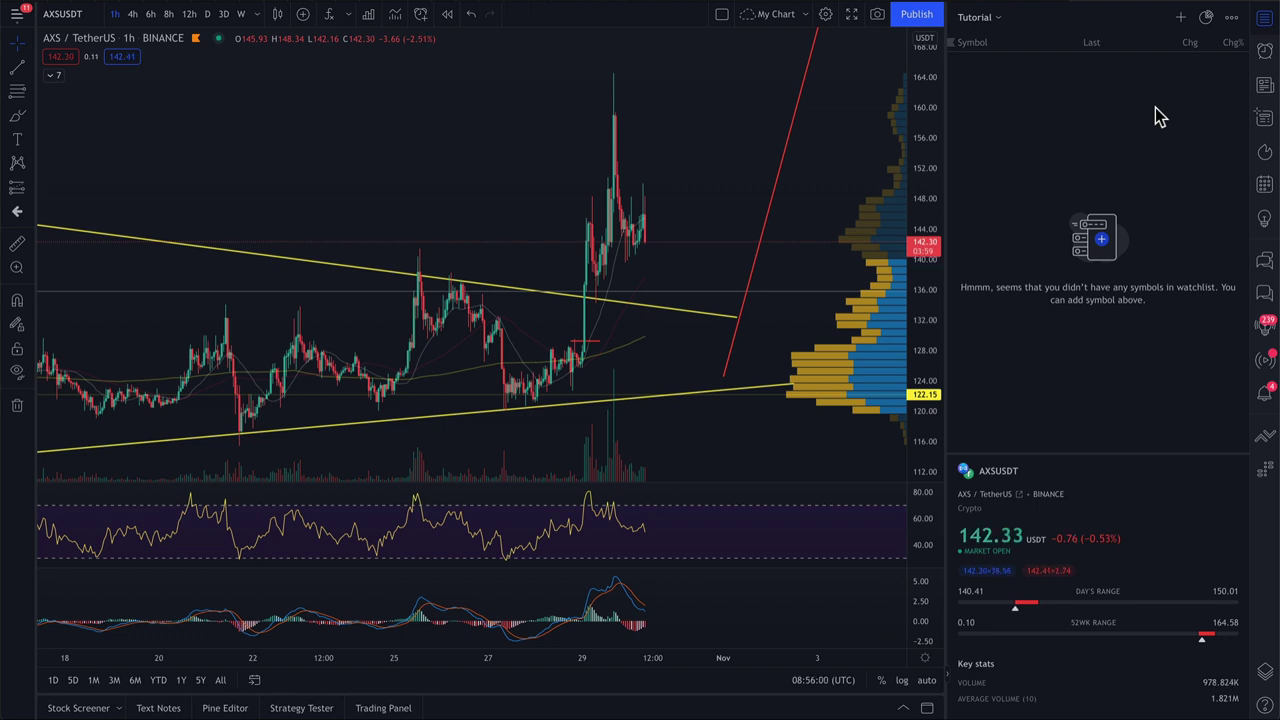
Add Binance's BTCUSDT to the Tutorial watchlist and show its hourly chart
left_click(1180, 18)
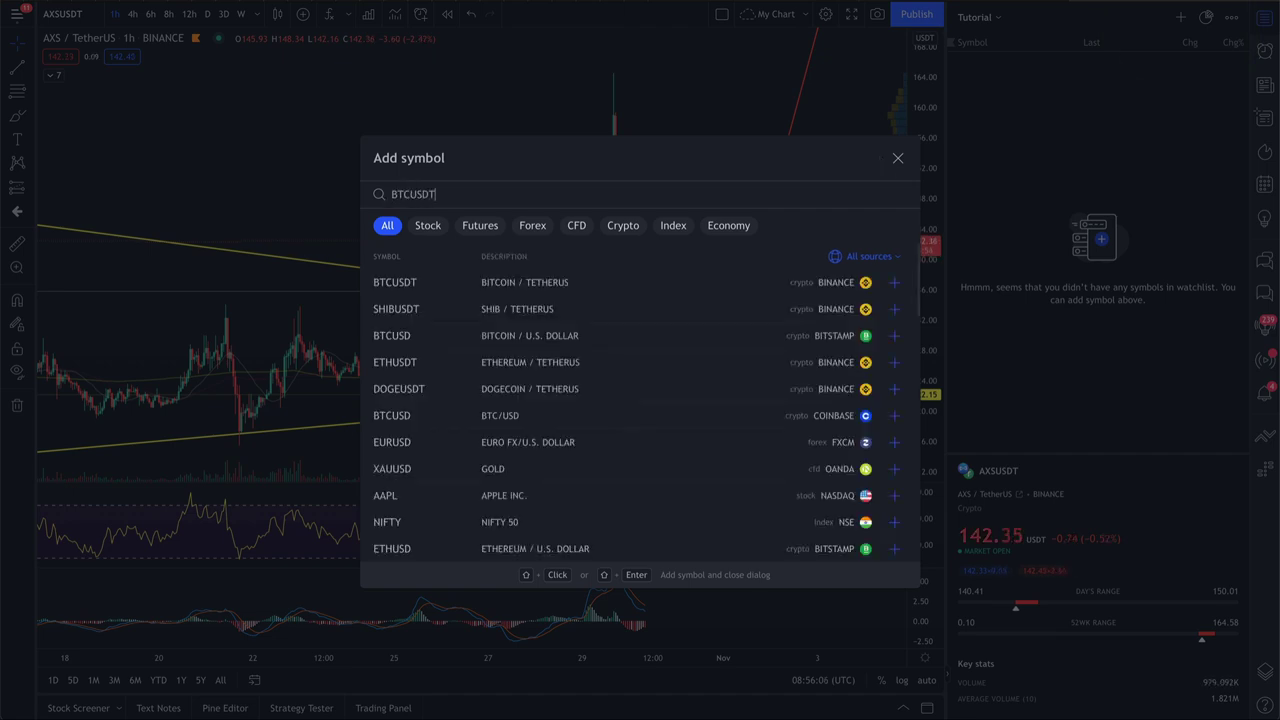
left_click(894, 283)
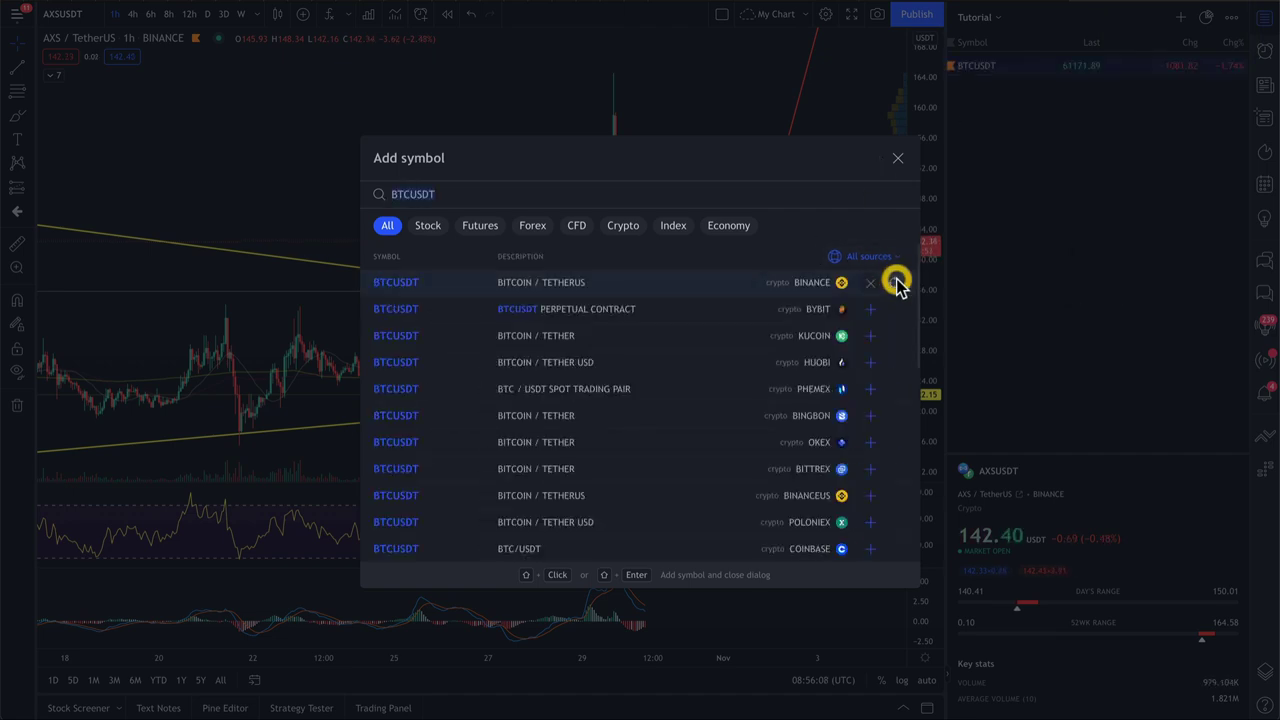
left_click(900, 160)
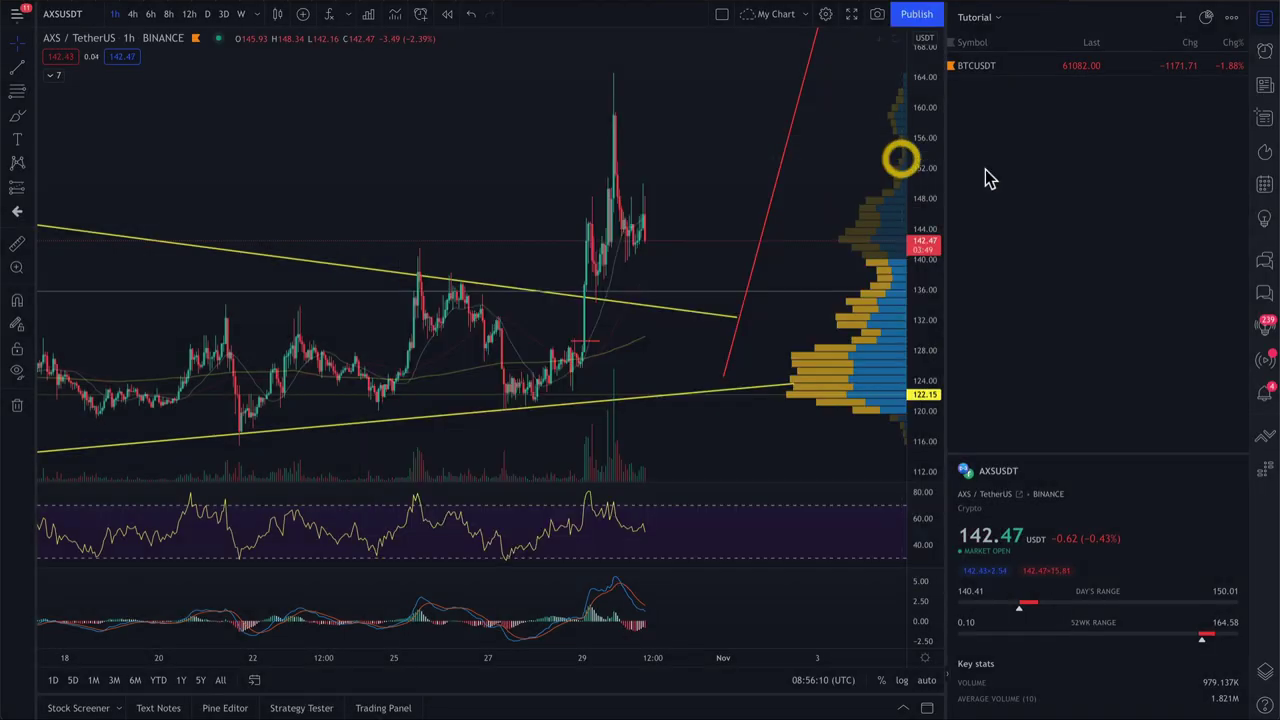
left_click(1065, 70)
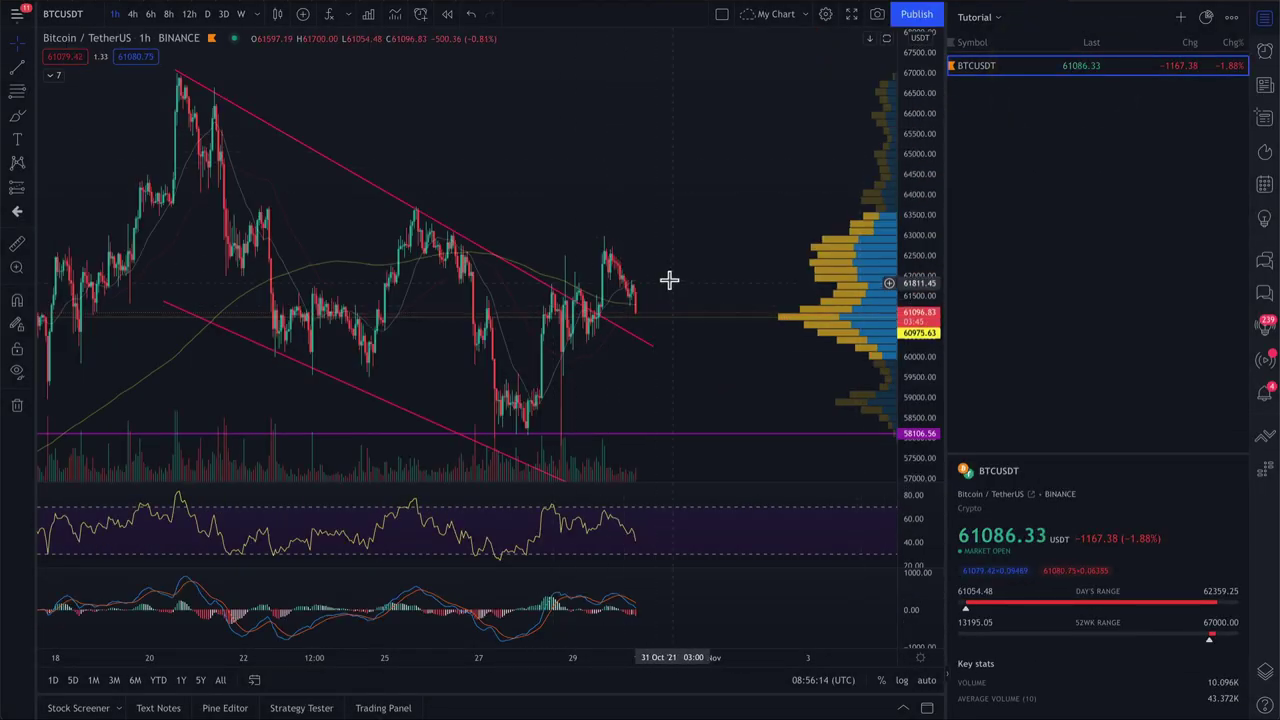
Drag the upper wedge line's right end past the latest BTCUSDT candles, then zoom out
left_click_drag(666, 280, 655, 205)
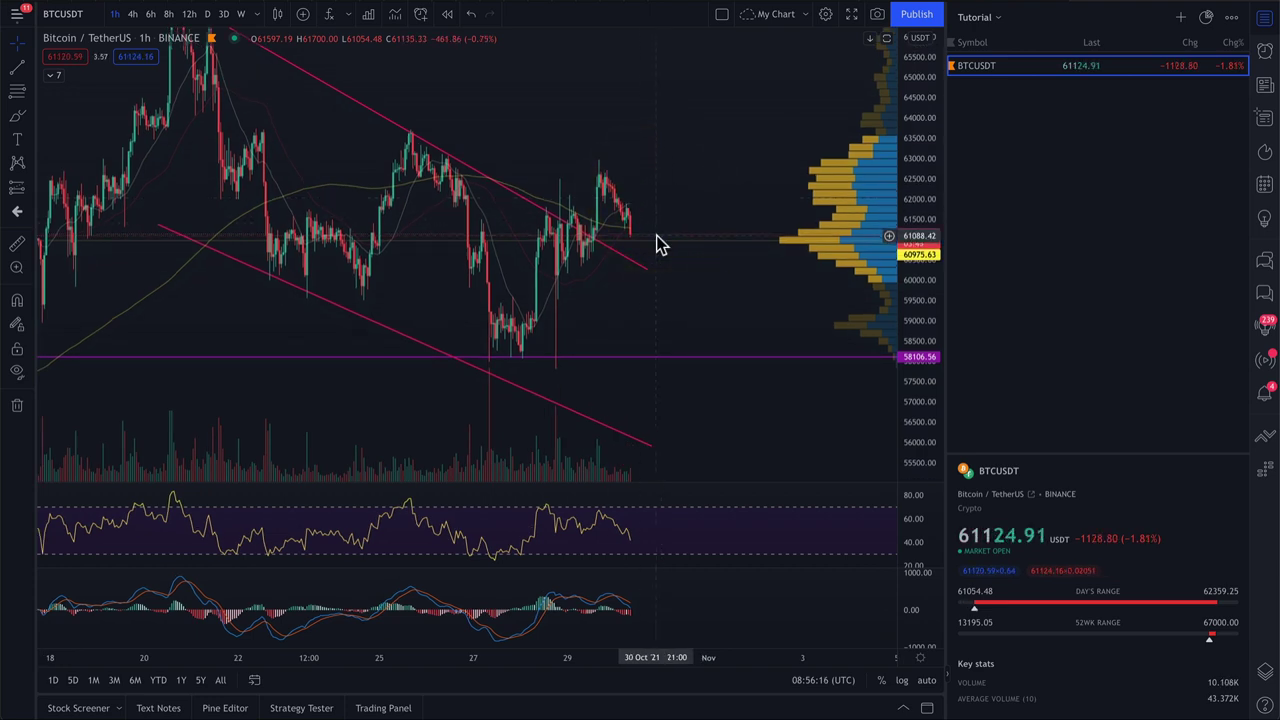
scroll(694, 114, "down", 3)
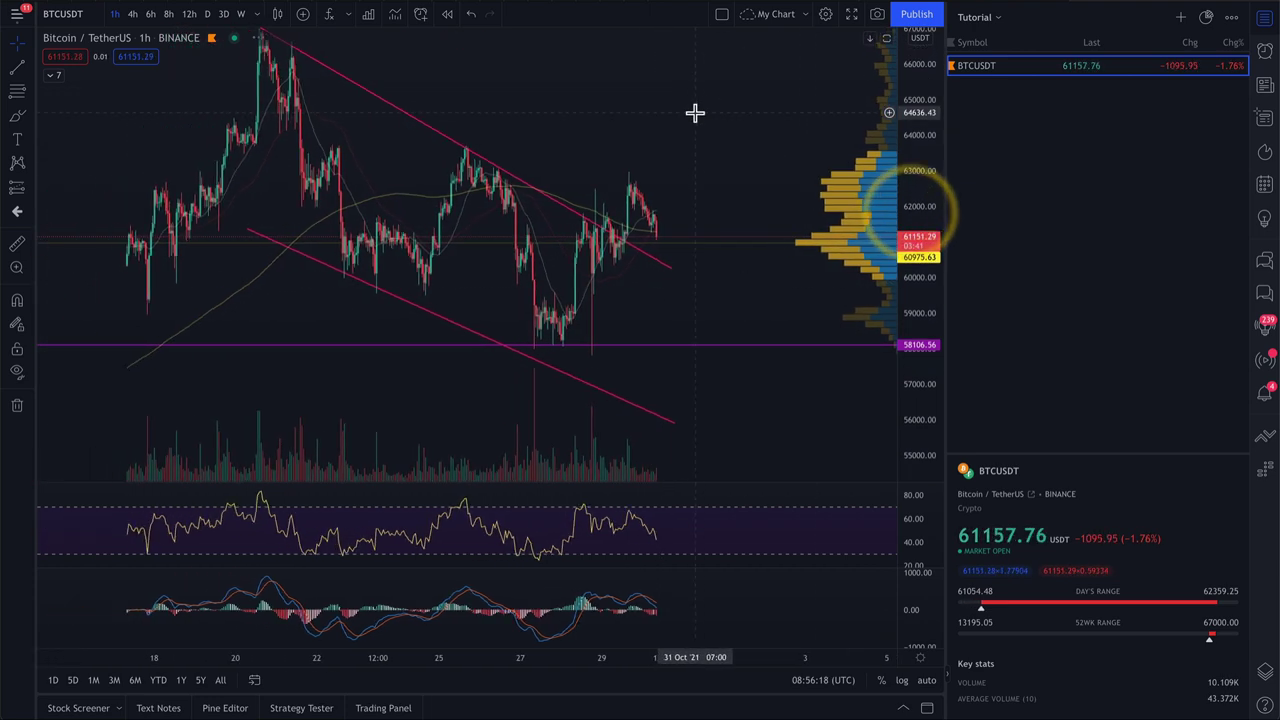
left_click_drag(707, 181, 701, 178)
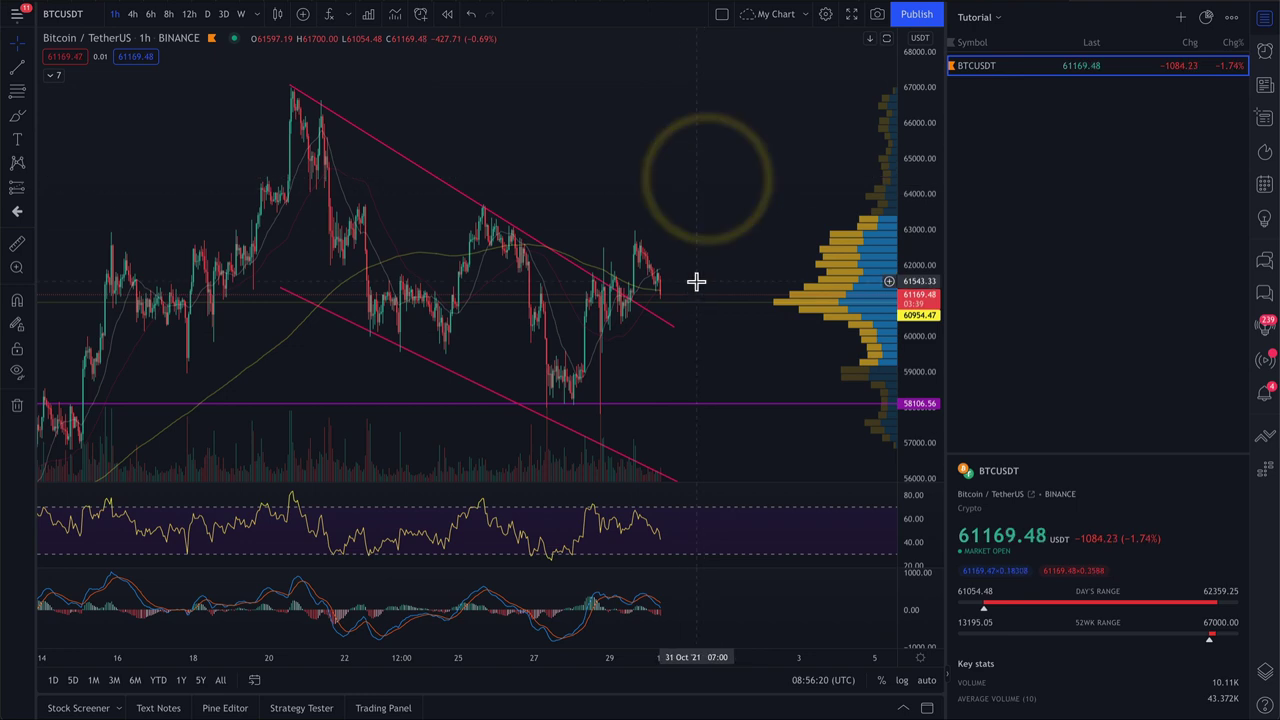
left_click_drag(676, 327, 720, 357)
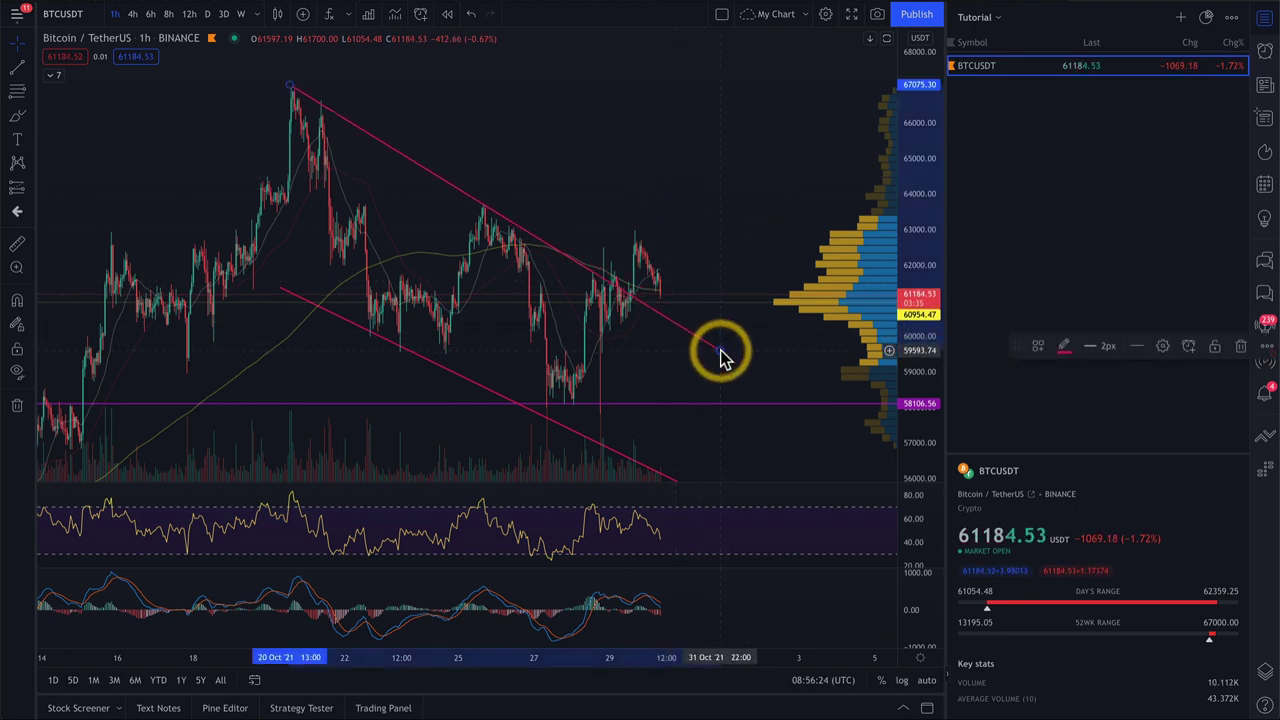
left_click_drag(680, 214, 634, 166)
left_click_drag(903, 149, 880, 277)
scroll(700, 171, "down", 2)
left_click_drag(757, 163, 667, 160)
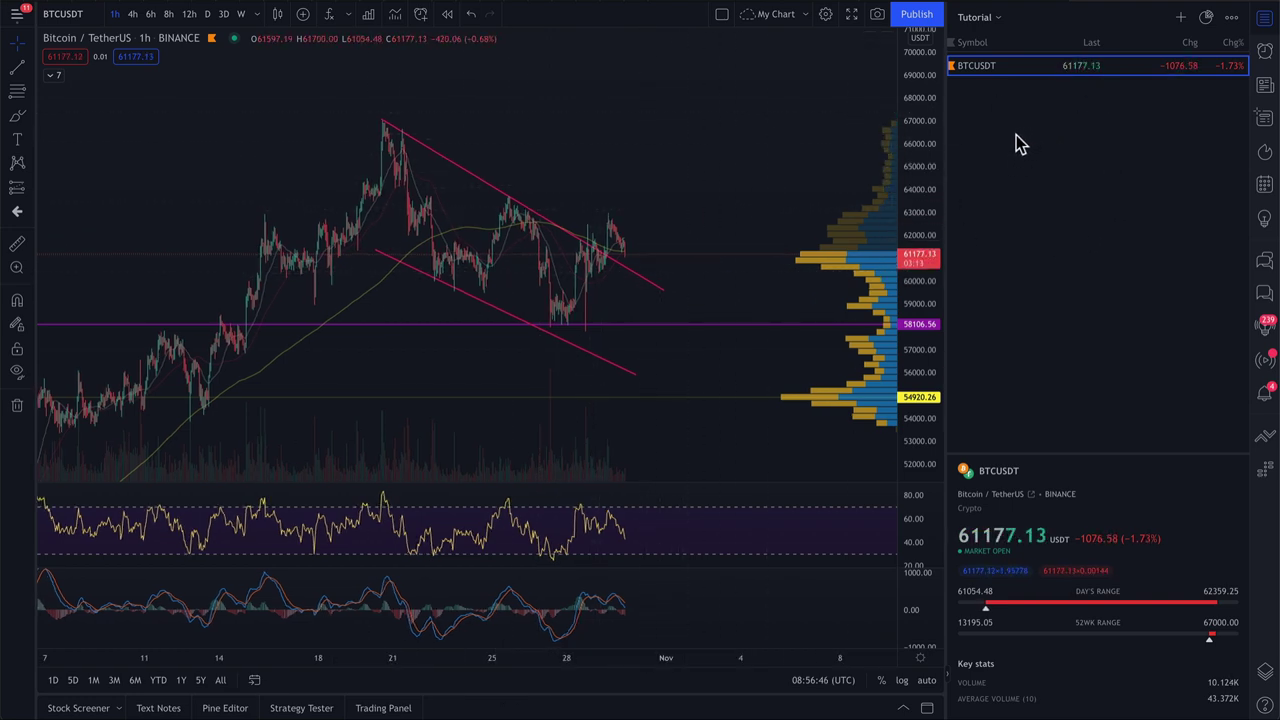
Search BTC.D and add the CRYPTOCAP BTC dominance result to the Tutorial watchlist
left_click(1180, 18)
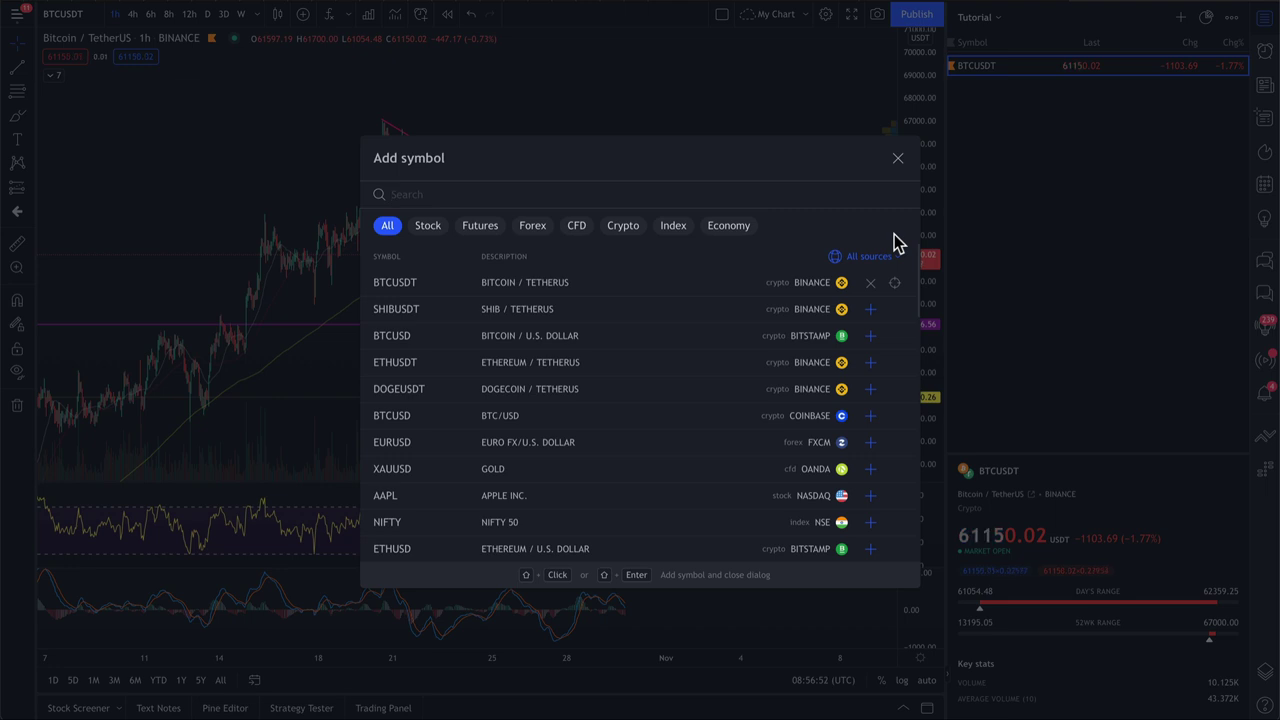
type("BTC.D")
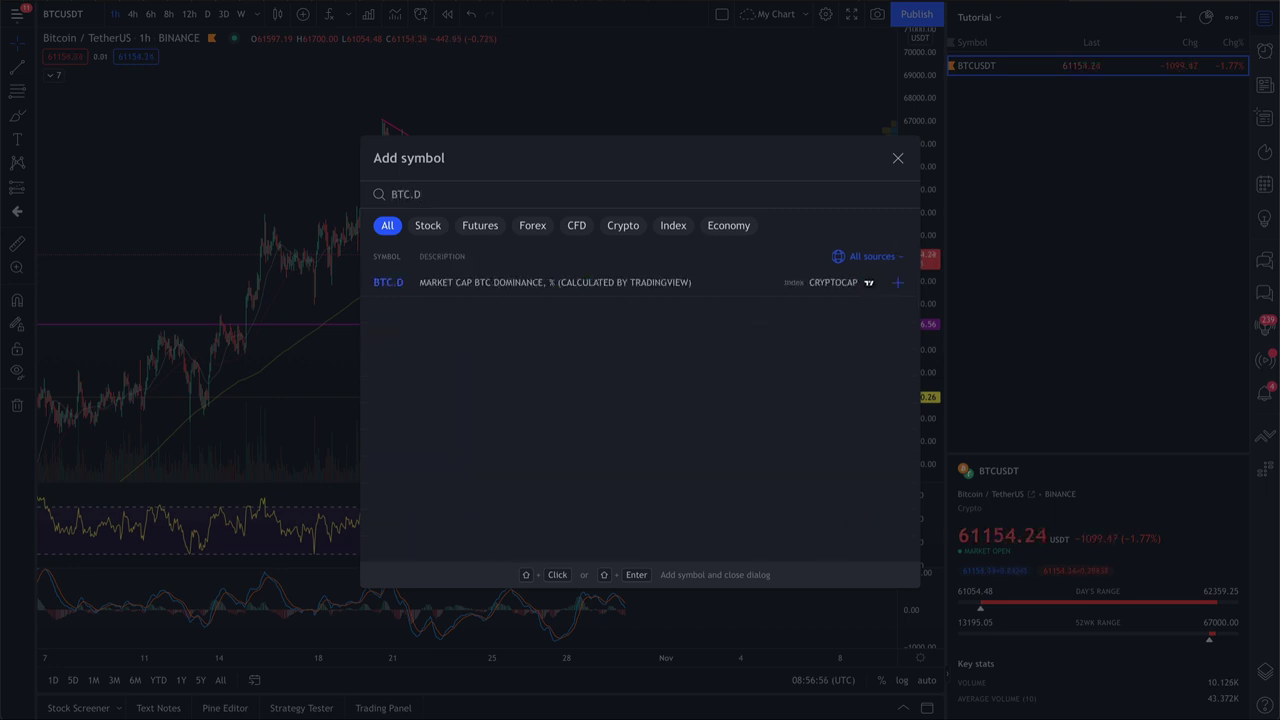
left_click(786, 285)
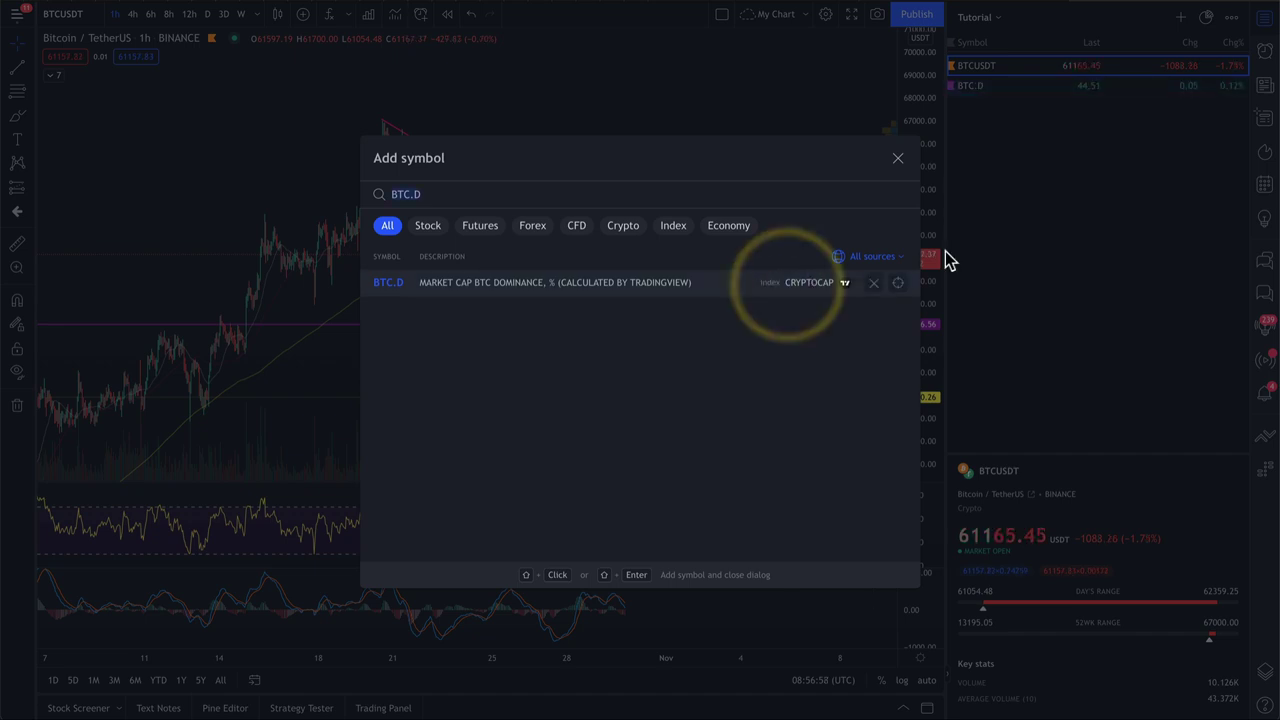
Show the BTC.D chart on the 12-hour timeframe and pan and zoom it
left_click(1074, 216)
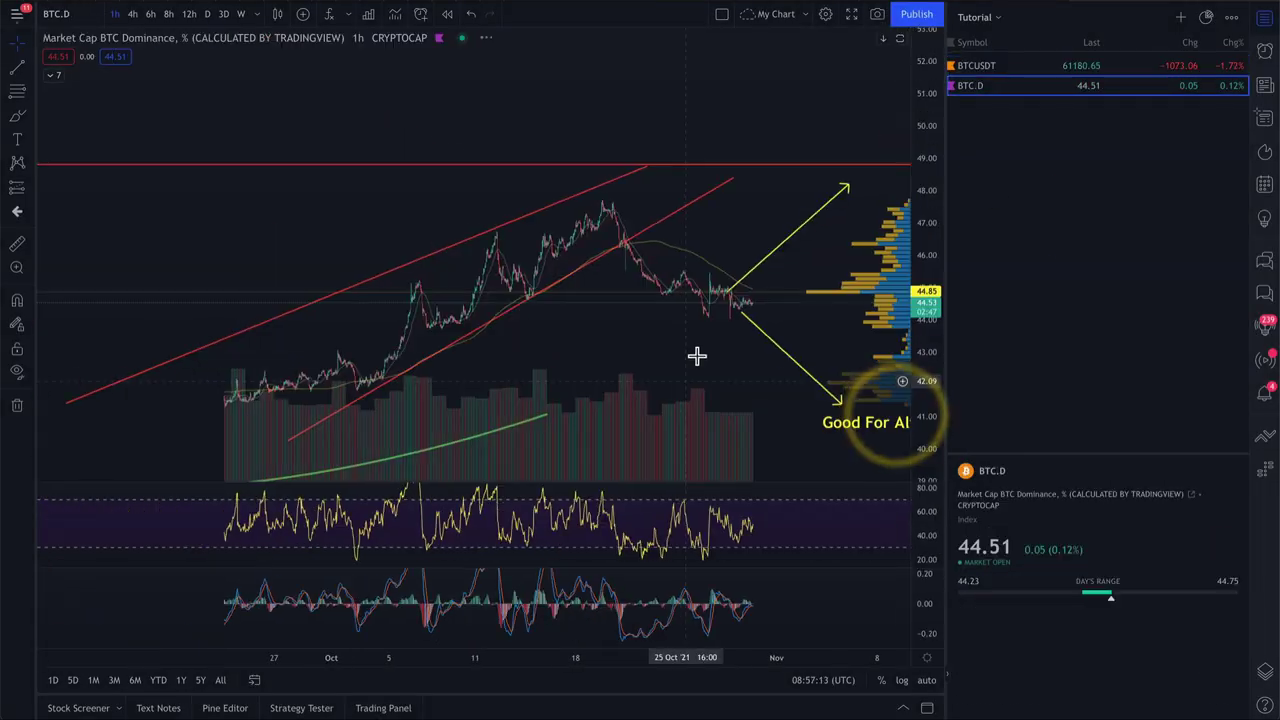
scroll(697, 356, "down", 2)
left_click_drag(697, 340, 551, 287)
scroll(177, 77, "down", 3)
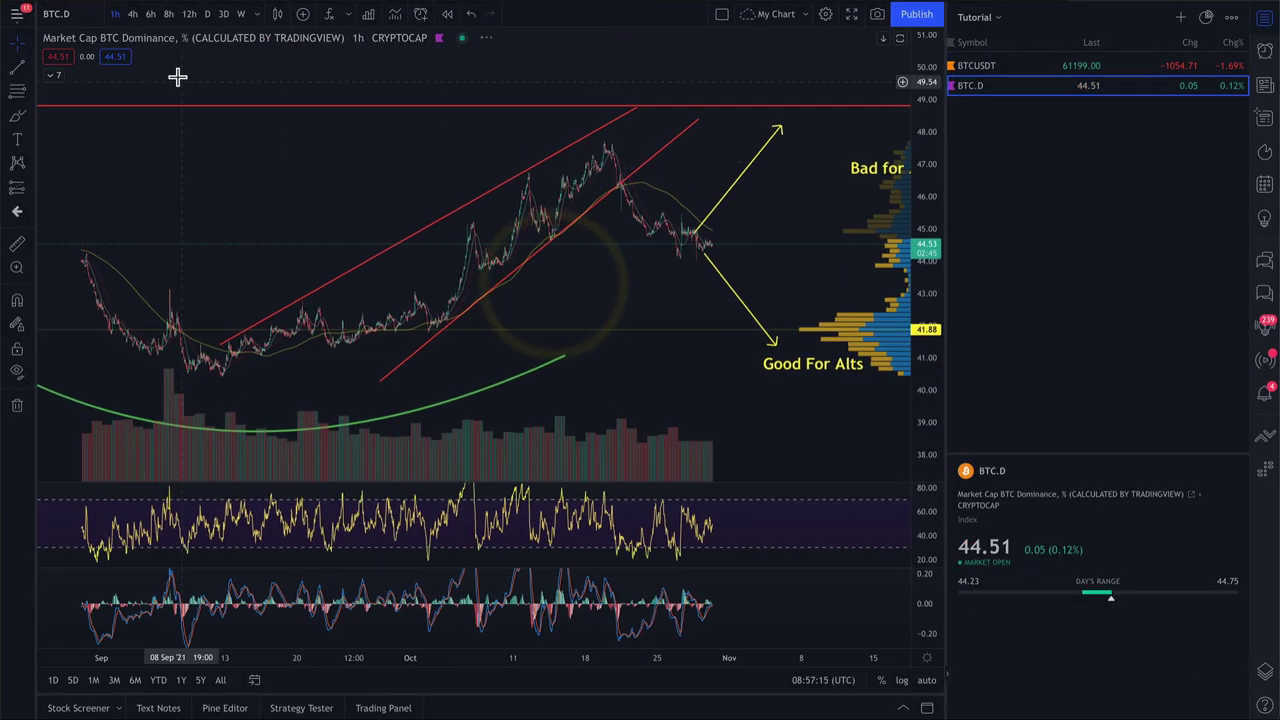
left_click(189, 14)
scroll(735, 172, "up", 5)
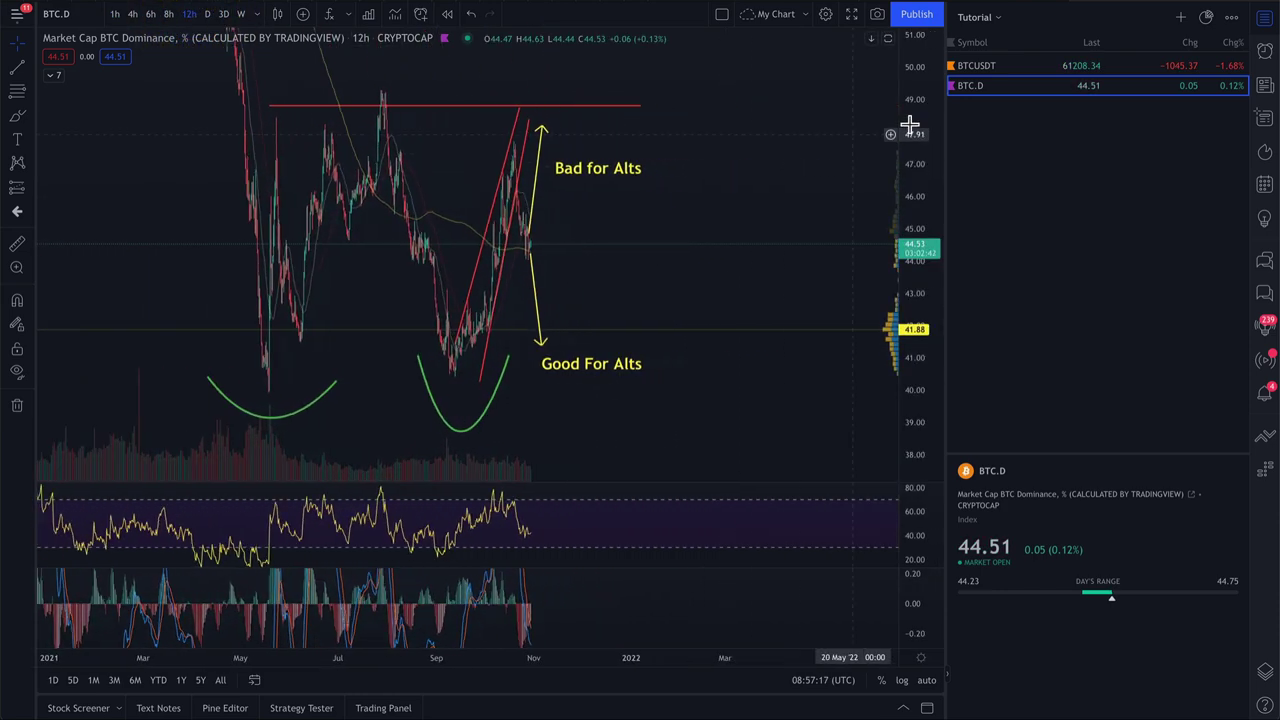
scroll(826, 323, "down", 5)
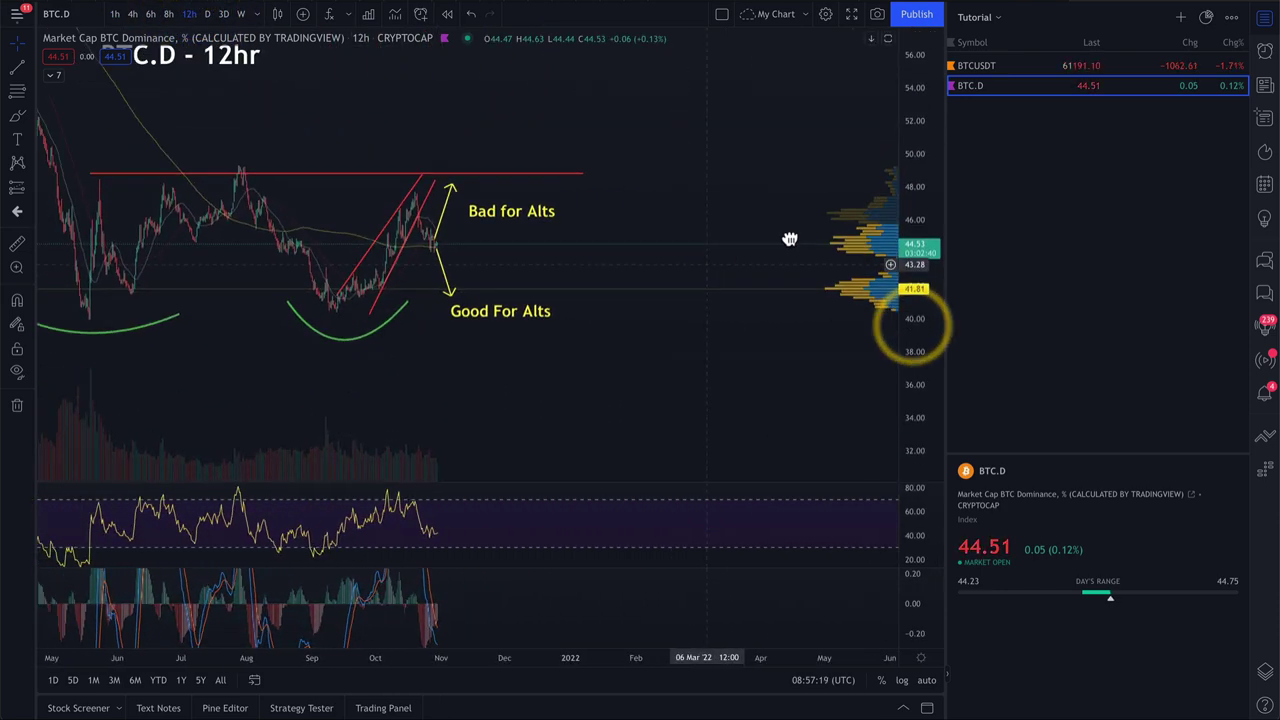
Drag the 'BTC.D - 12hr' caption to open space above the rounded-bottom pattern
left_click(829, 267)
scroll(732, 197, "up", 3)
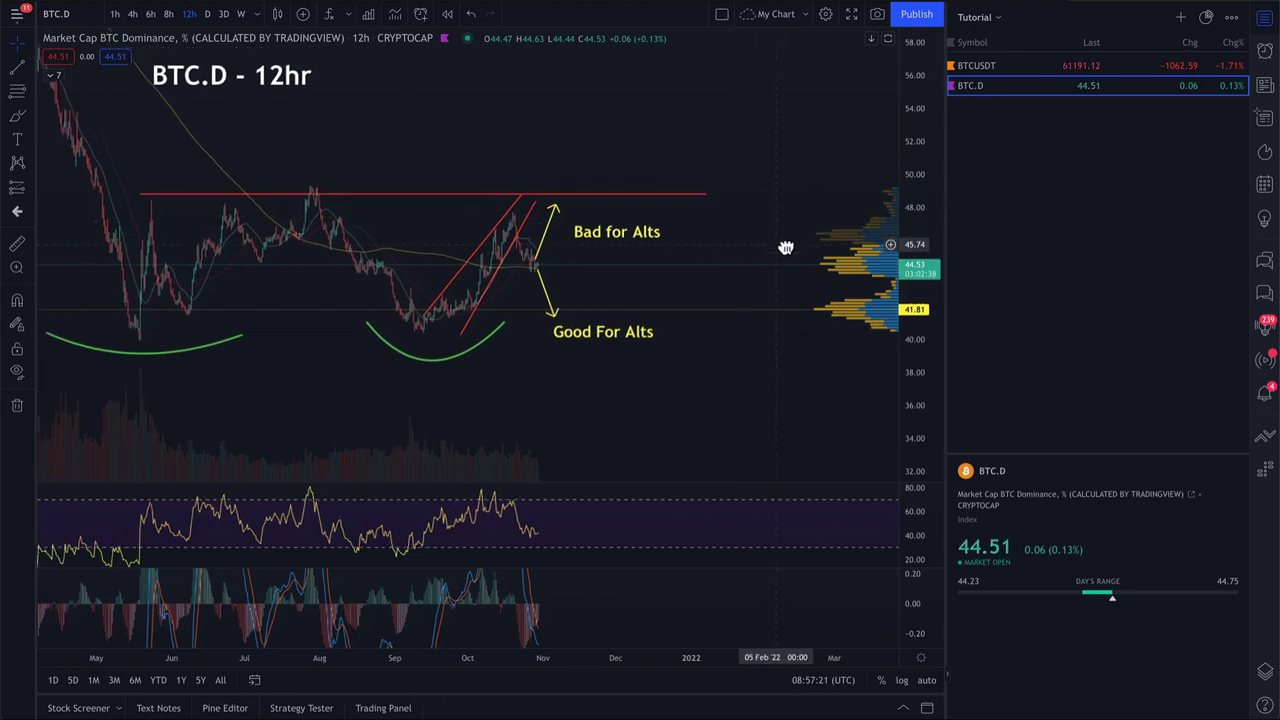
left_click(763, 237)
left_click_drag(354, 114, 423, 134)
left_click(523, 106)
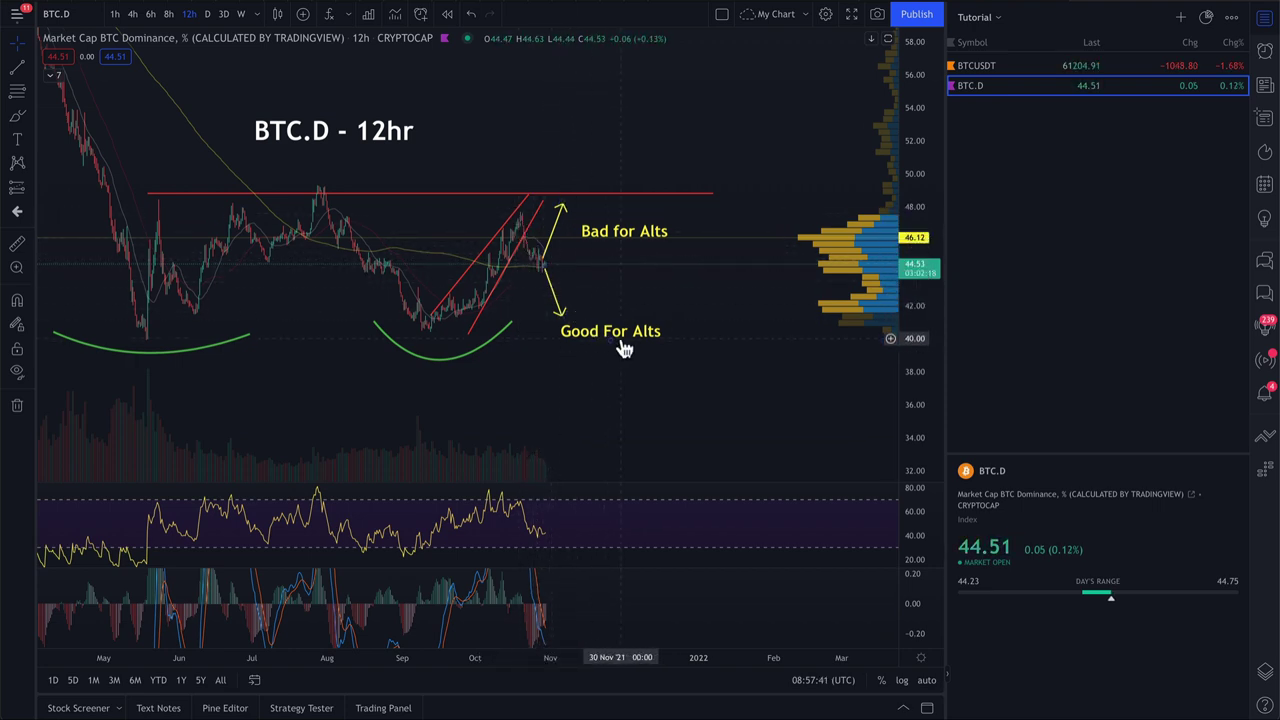
left_click(548, 249)
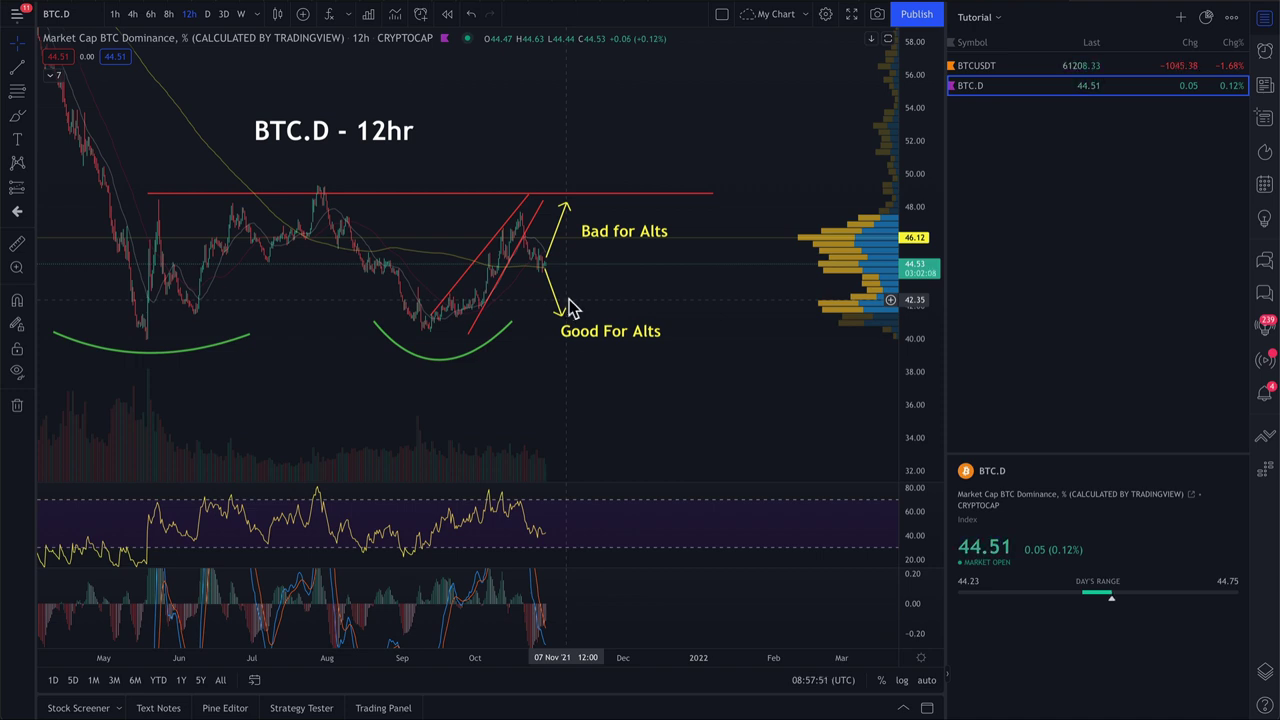
Nudge the 'Bad for Alts' label slightly up and right and check its arrow
left_click_drag(608, 236, 613, 230)
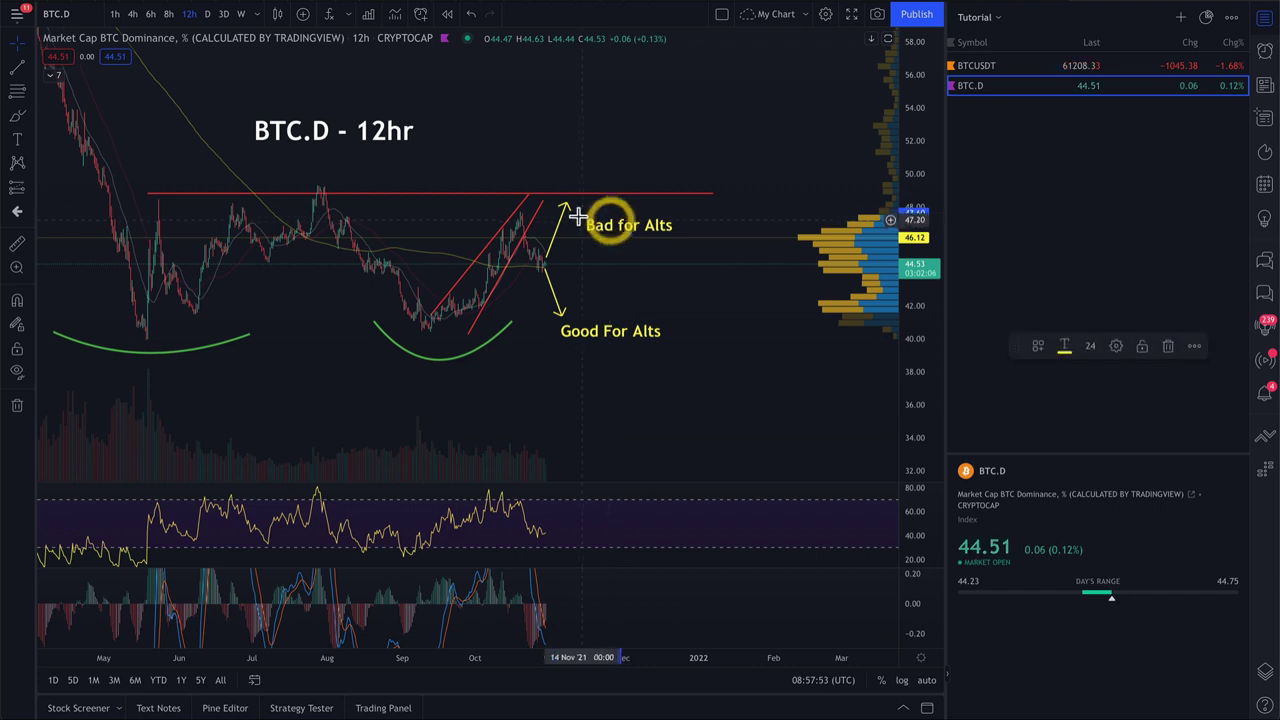
left_click(572, 216)
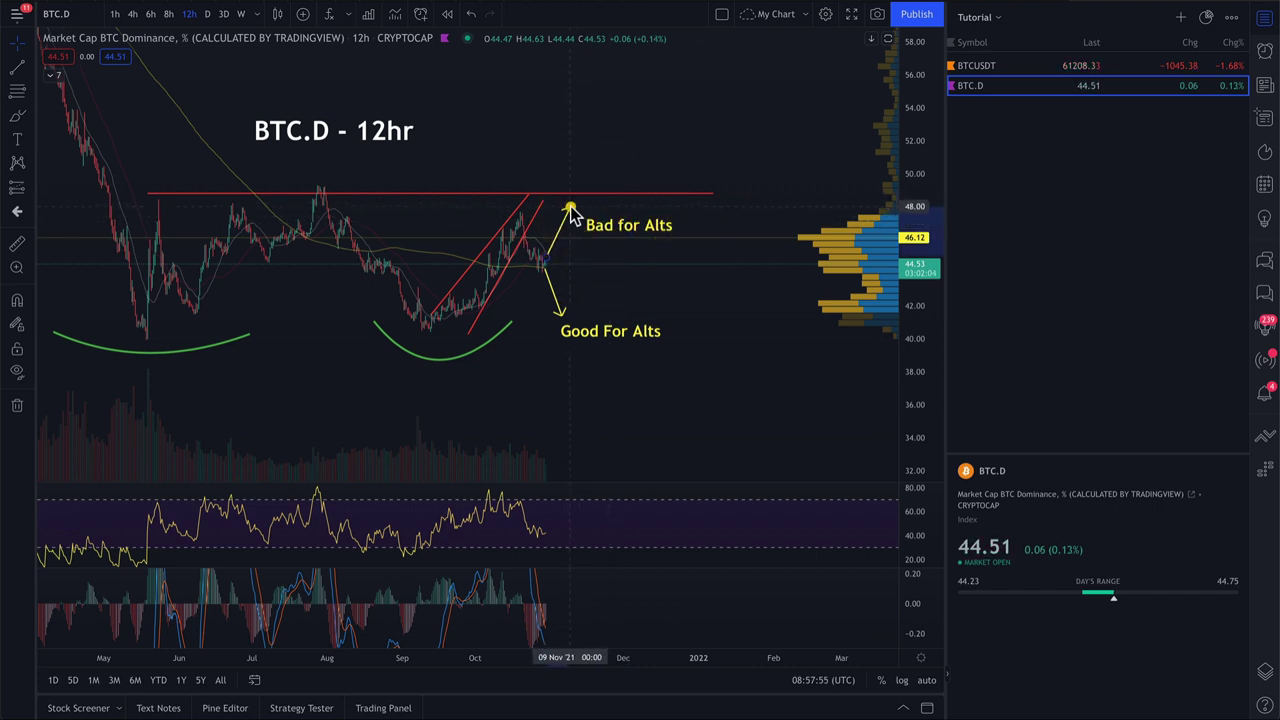
left_click(570, 209)
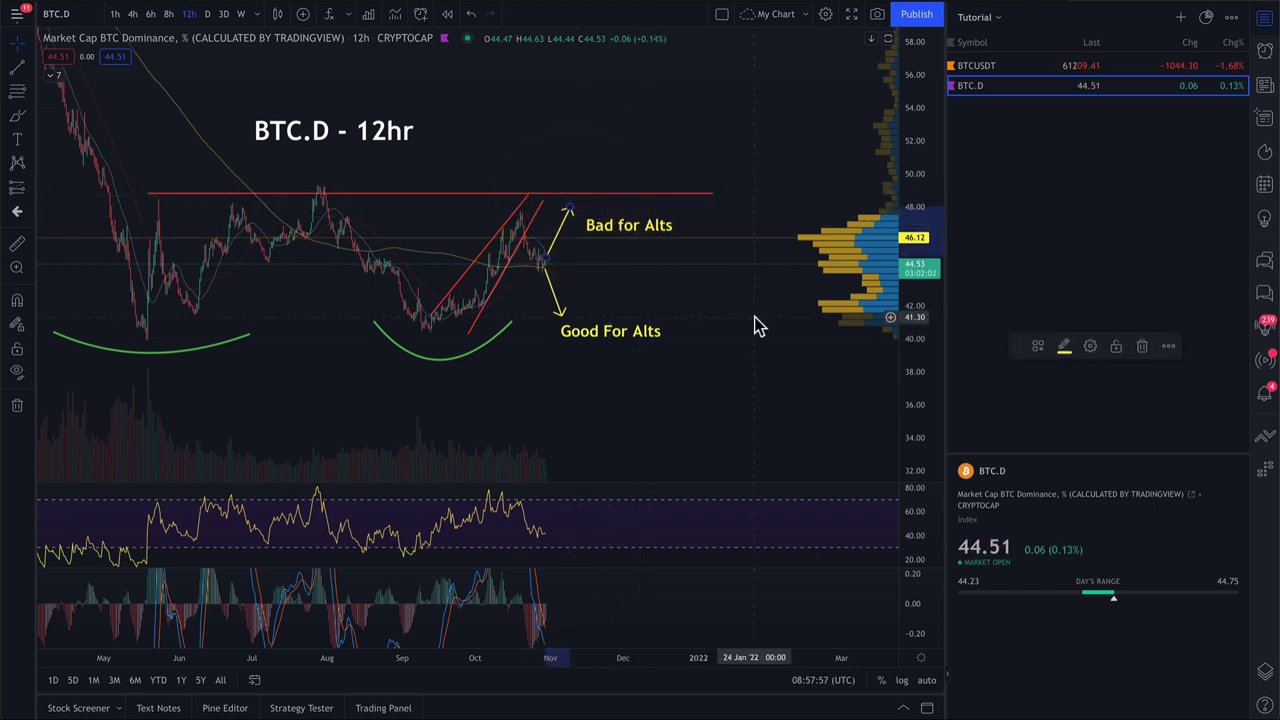
left_click(698, 318)
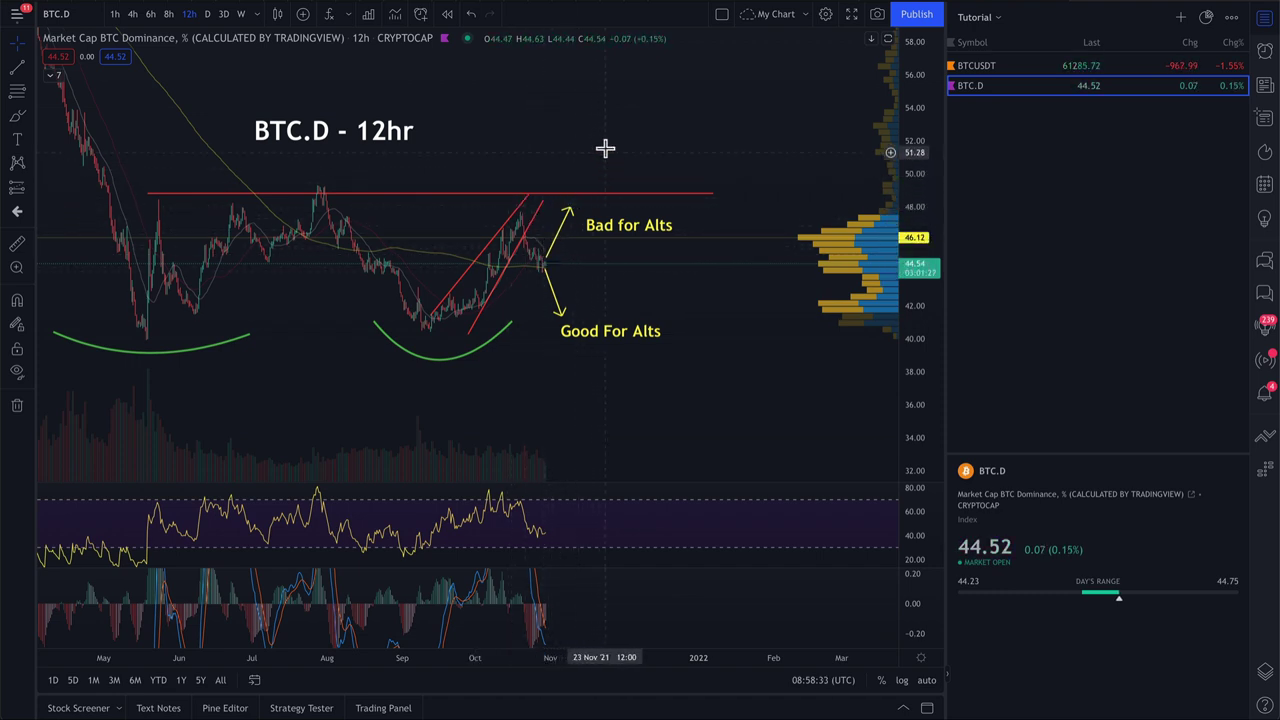
Rescale and pan BTC.D back to its early-2021 highs near 60, then fit the price scale
left_click_drag(921, 135, 910, 228)
scroll(654, 131, "down", 3)
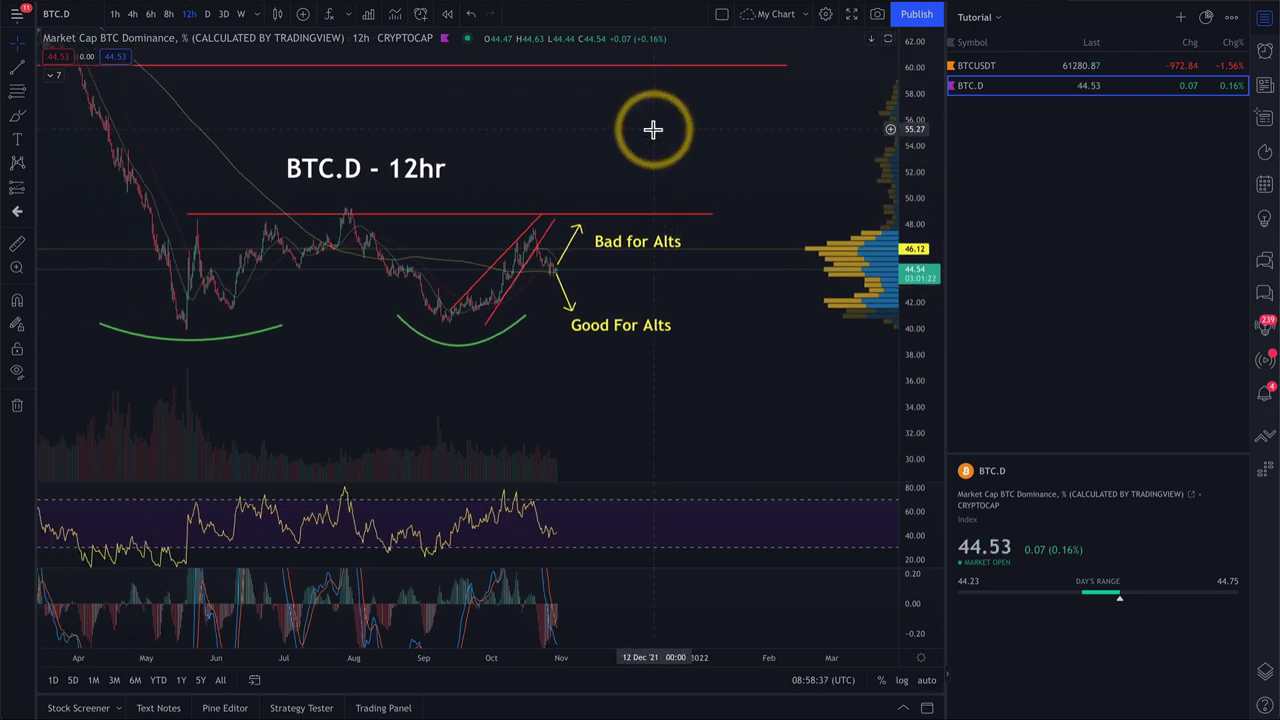
left_click_drag(654, 131, 623, 149)
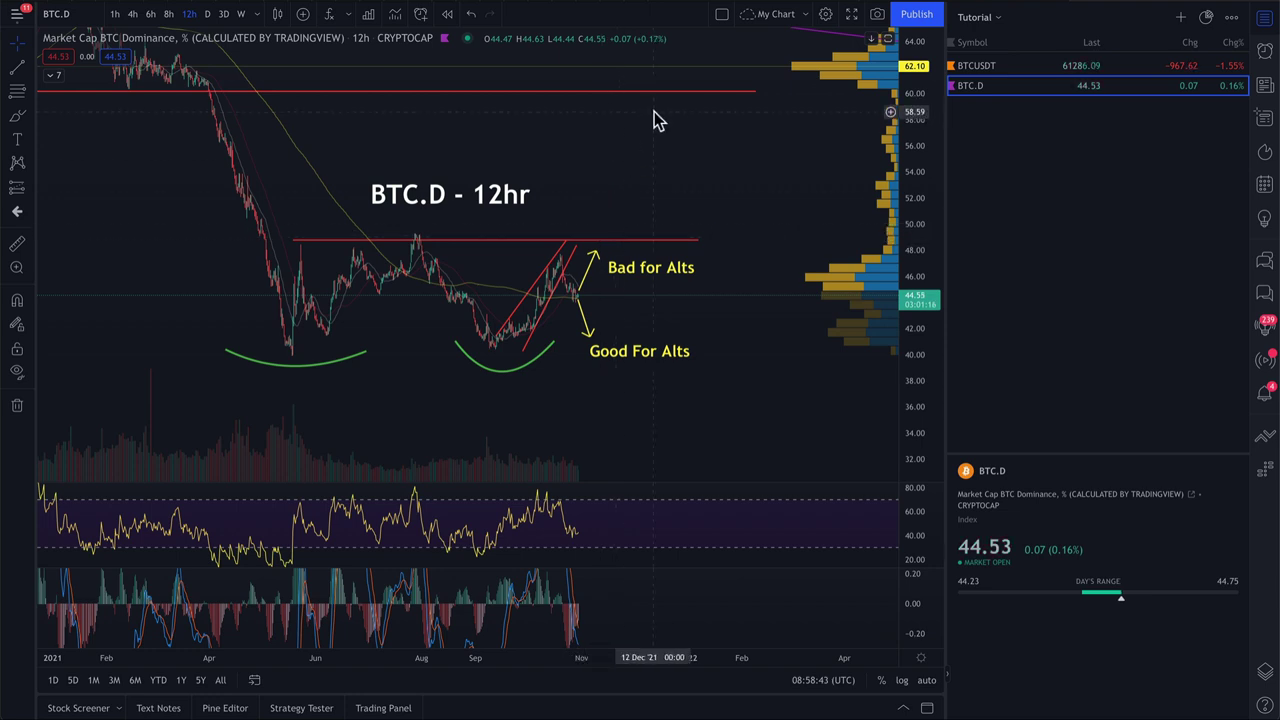
scroll(619, 160, "up", 1)
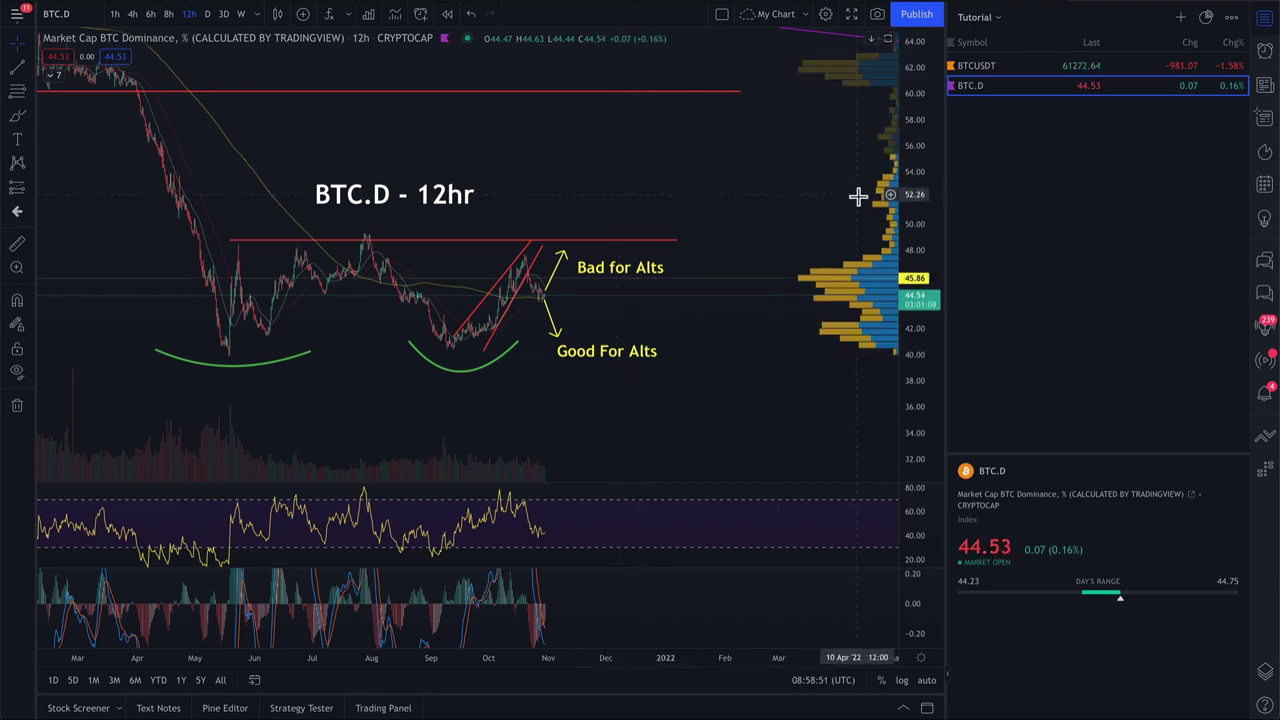
double_click(908, 157)
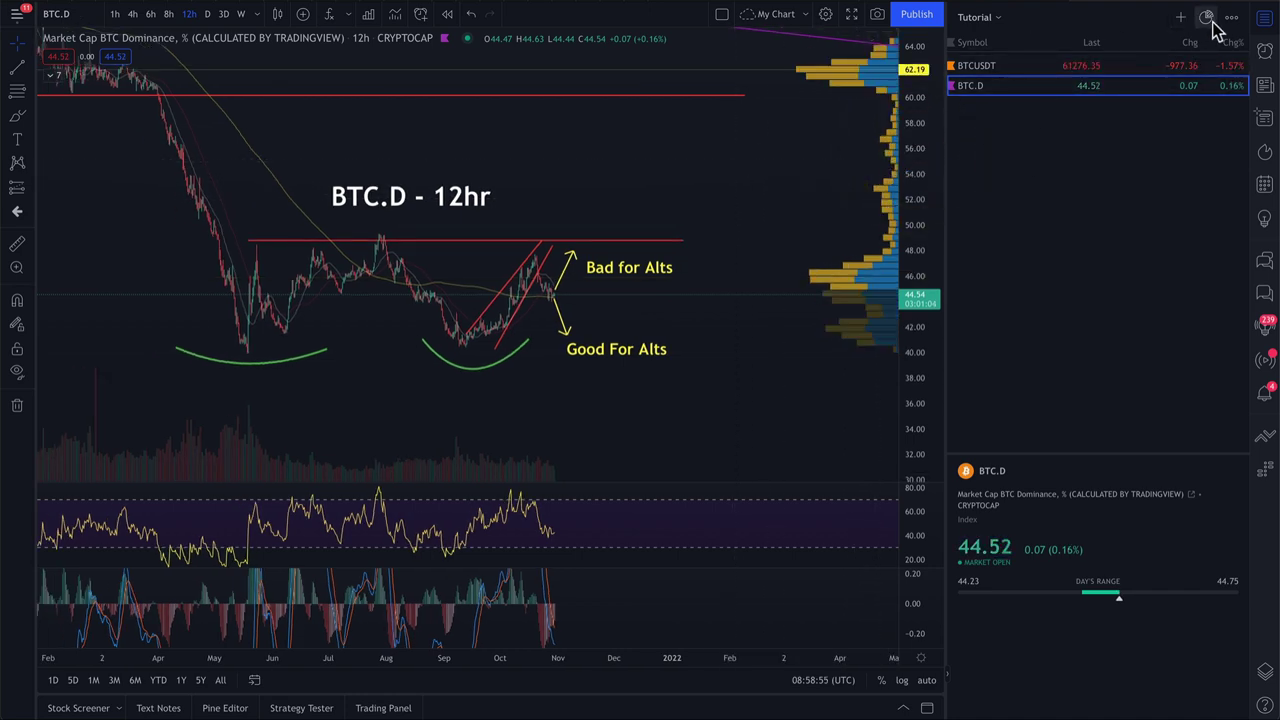
Search TOTAL2, add it to the Tutorial watchlist, and show its chart
left_click(1180, 20)
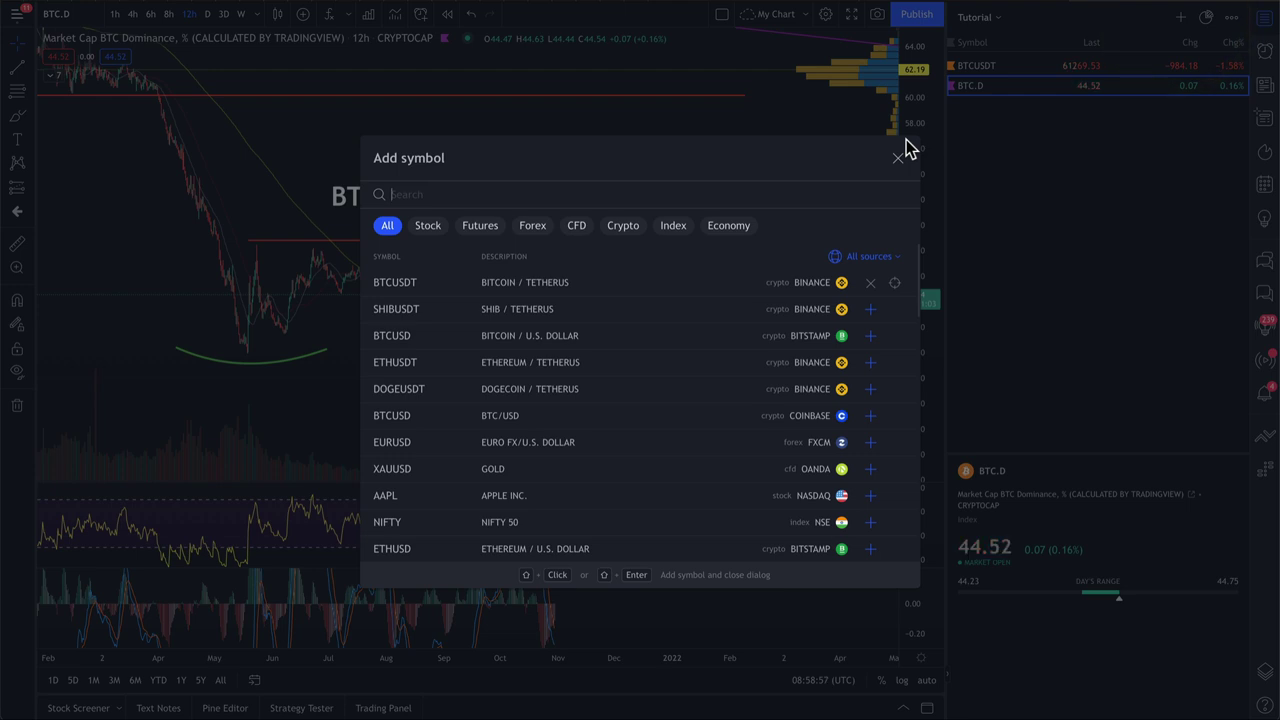
type("TOTAL")
key("Return")
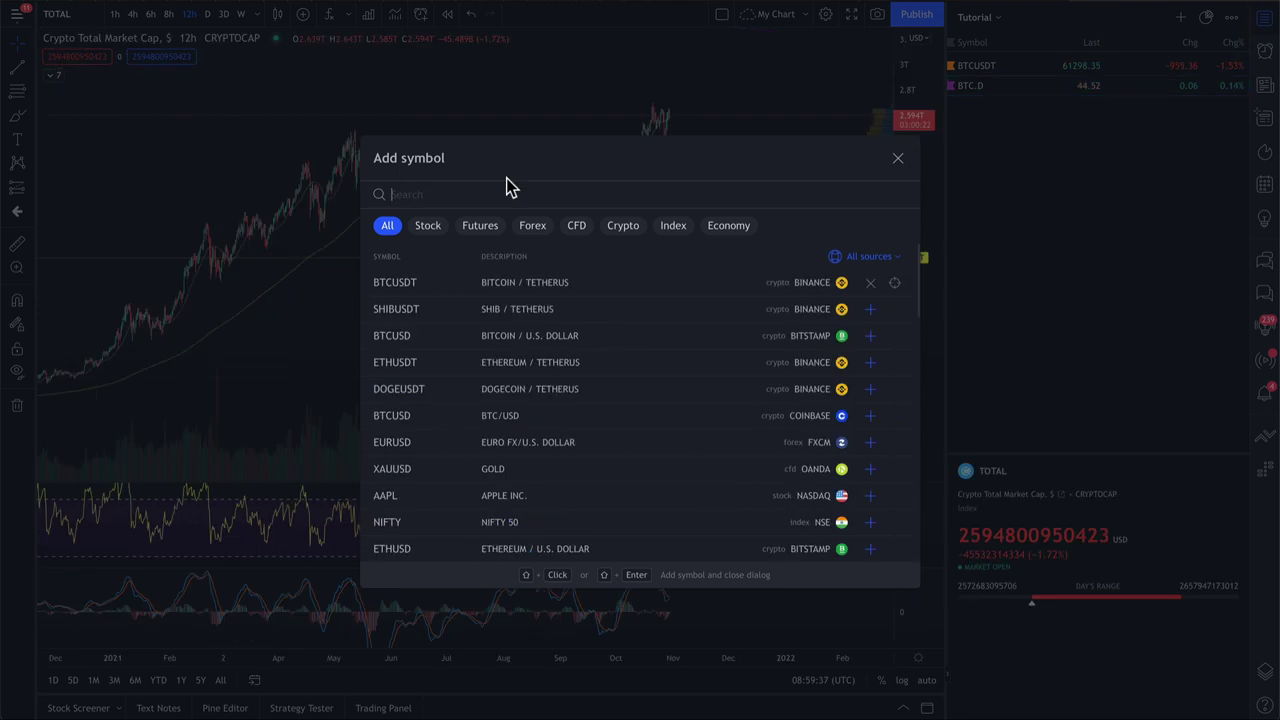
type("TOTAL")
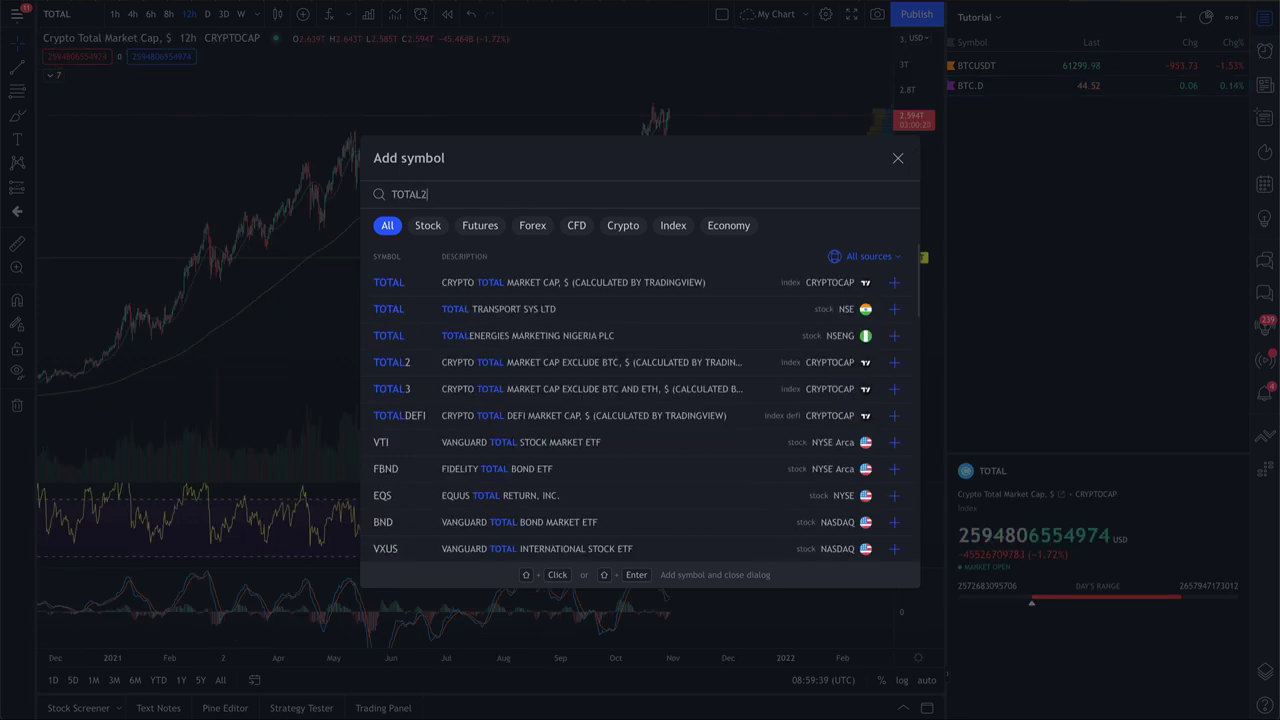
type("2")
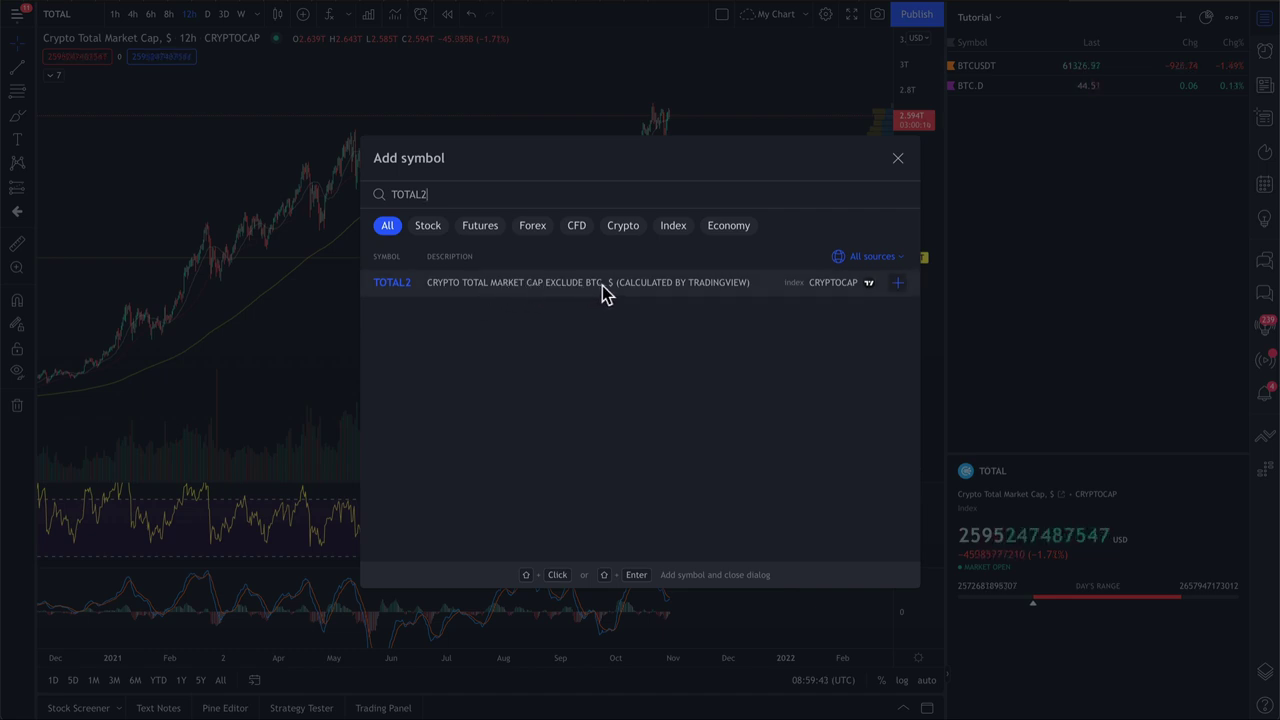
left_click(667, 288)
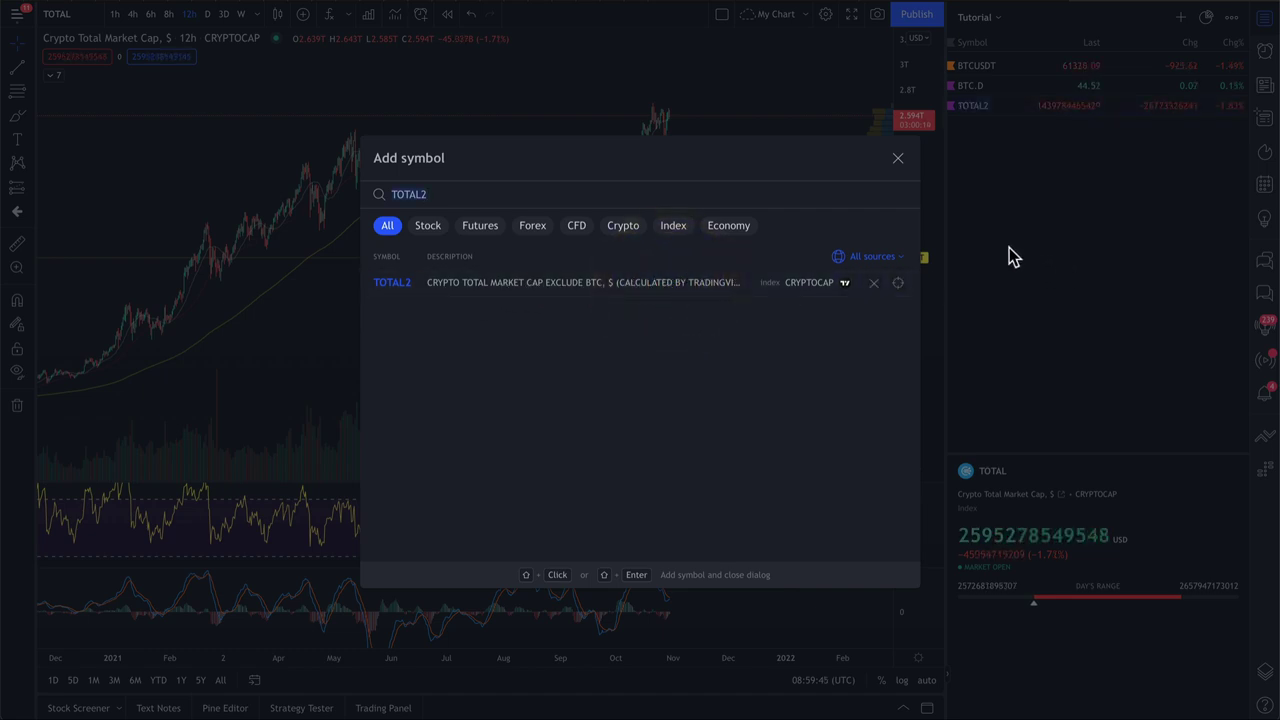
left_click(897, 158)
left_click(988, 106)
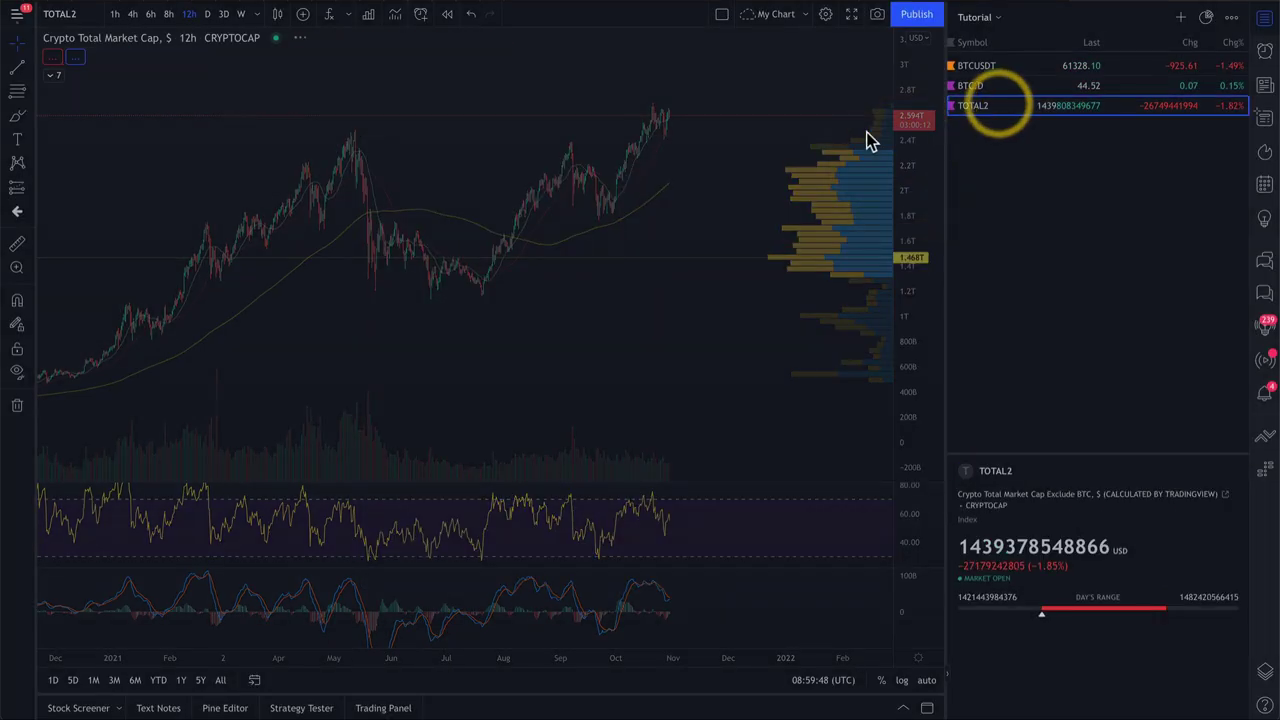
Stretch the price scale and pan TOTAL2 to centre its annotations
left_click_drag(915, 170, 886, 406)
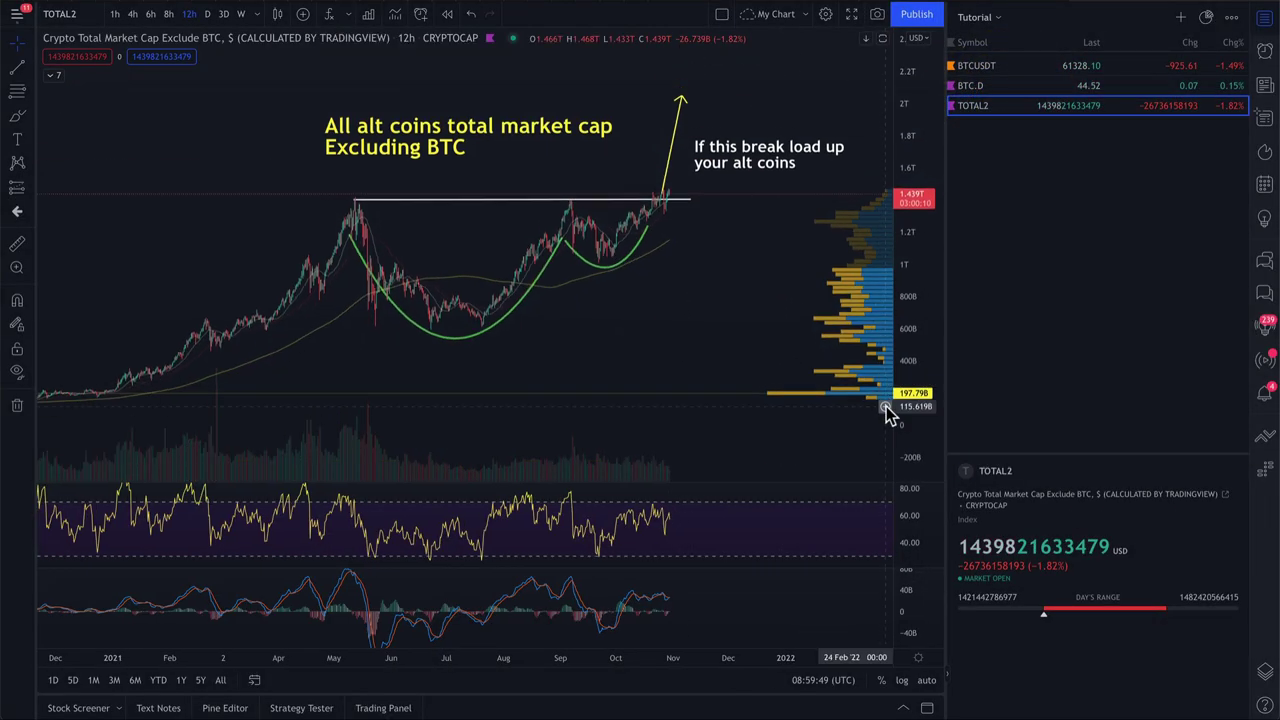
left_click_drag(693, 268, 677, 312)
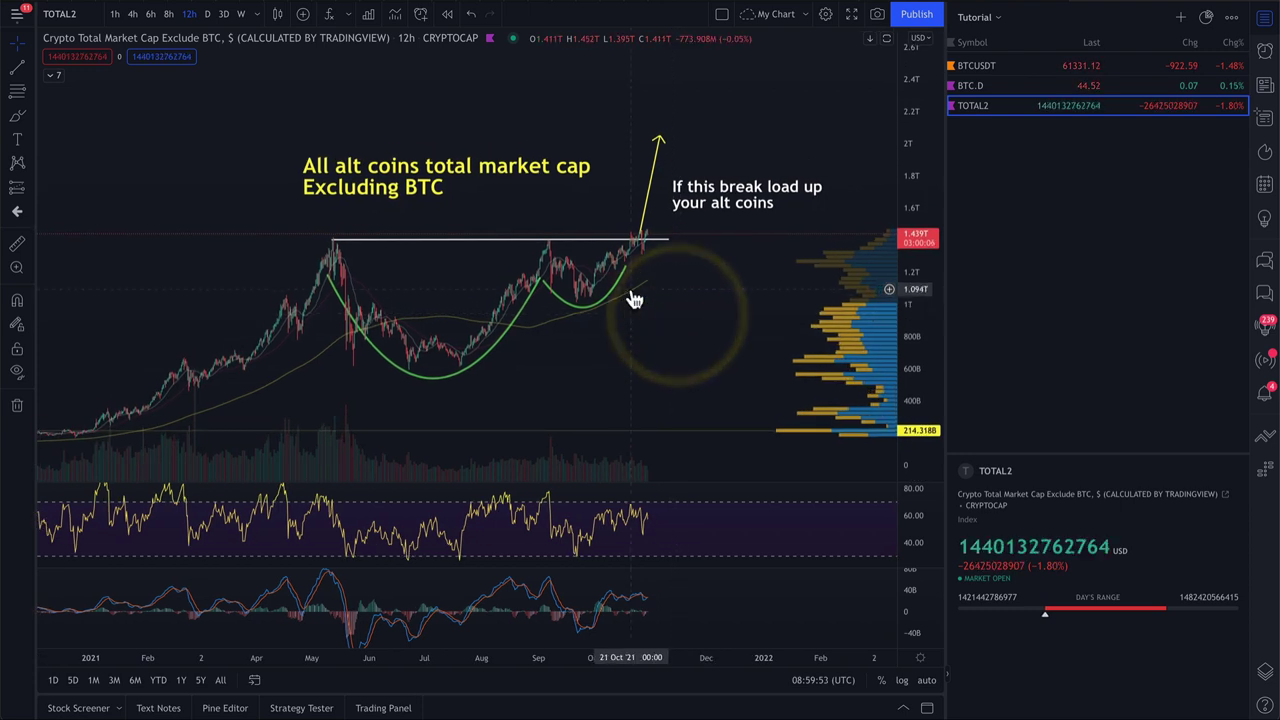
left_click(666, 241)
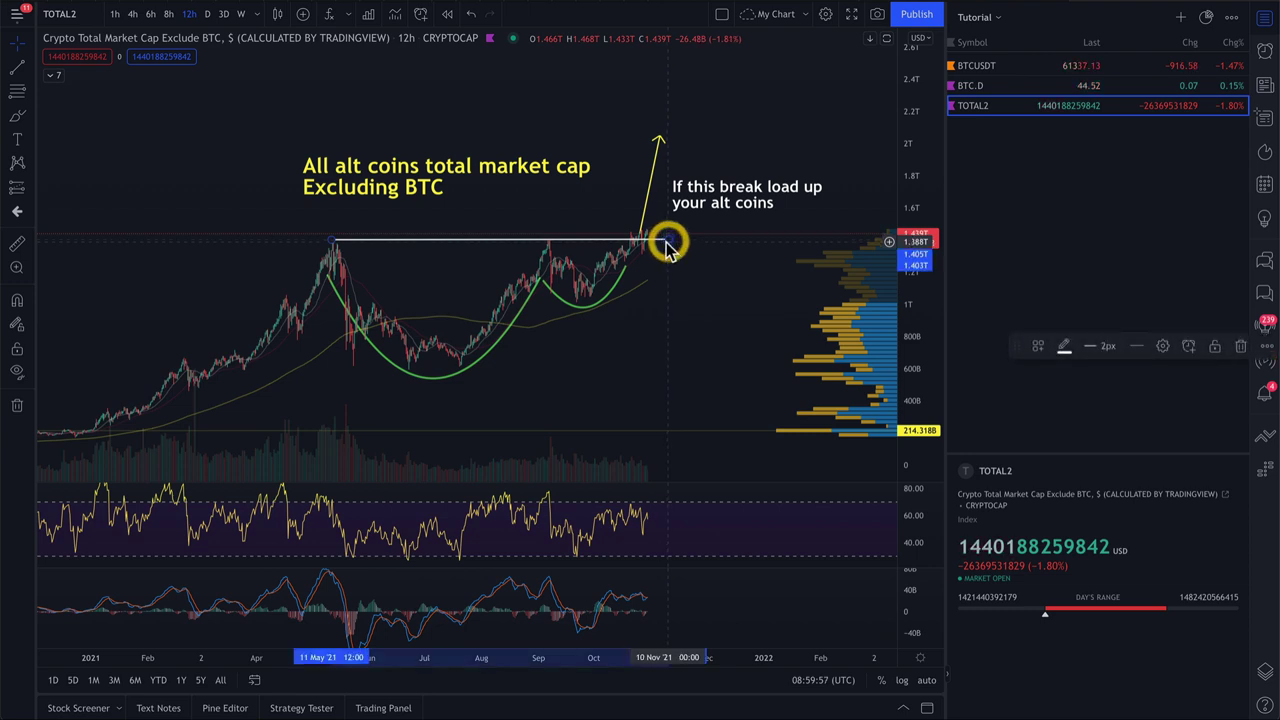
left_click(762, 296)
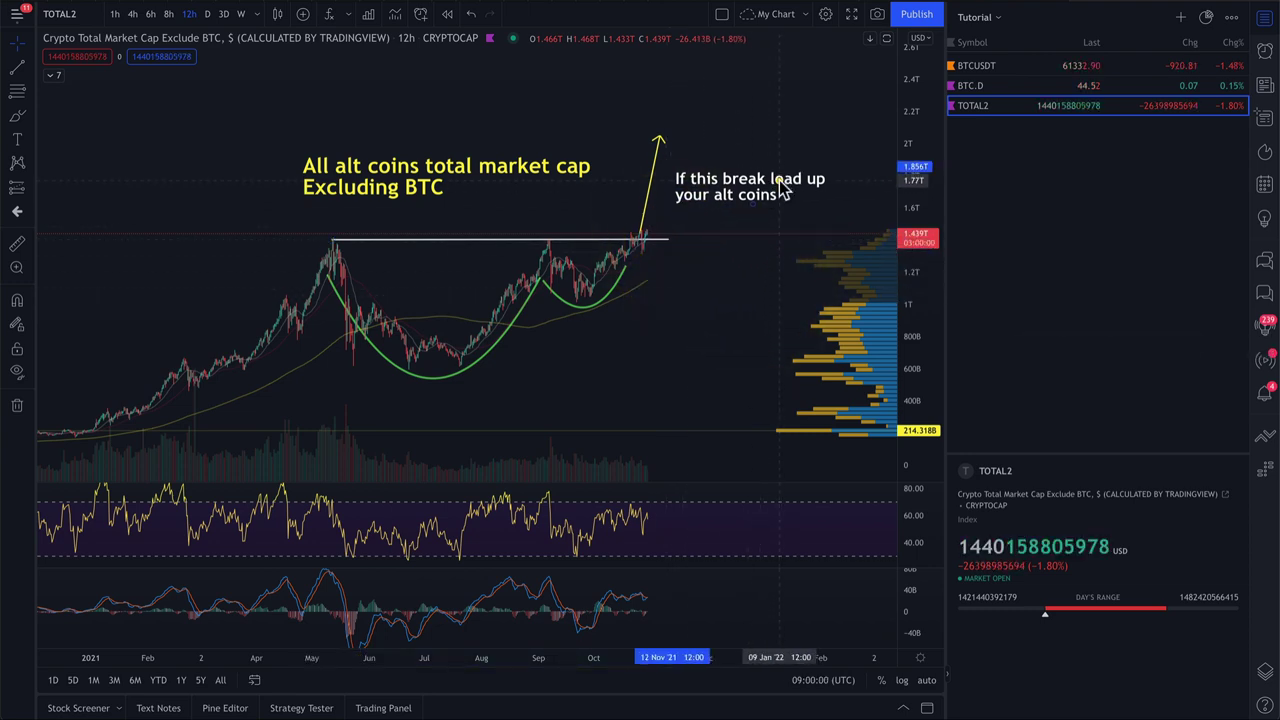
Shift the alt coins market cap heading slightly left, then switch to BTCUSDT
left_click(783, 188)
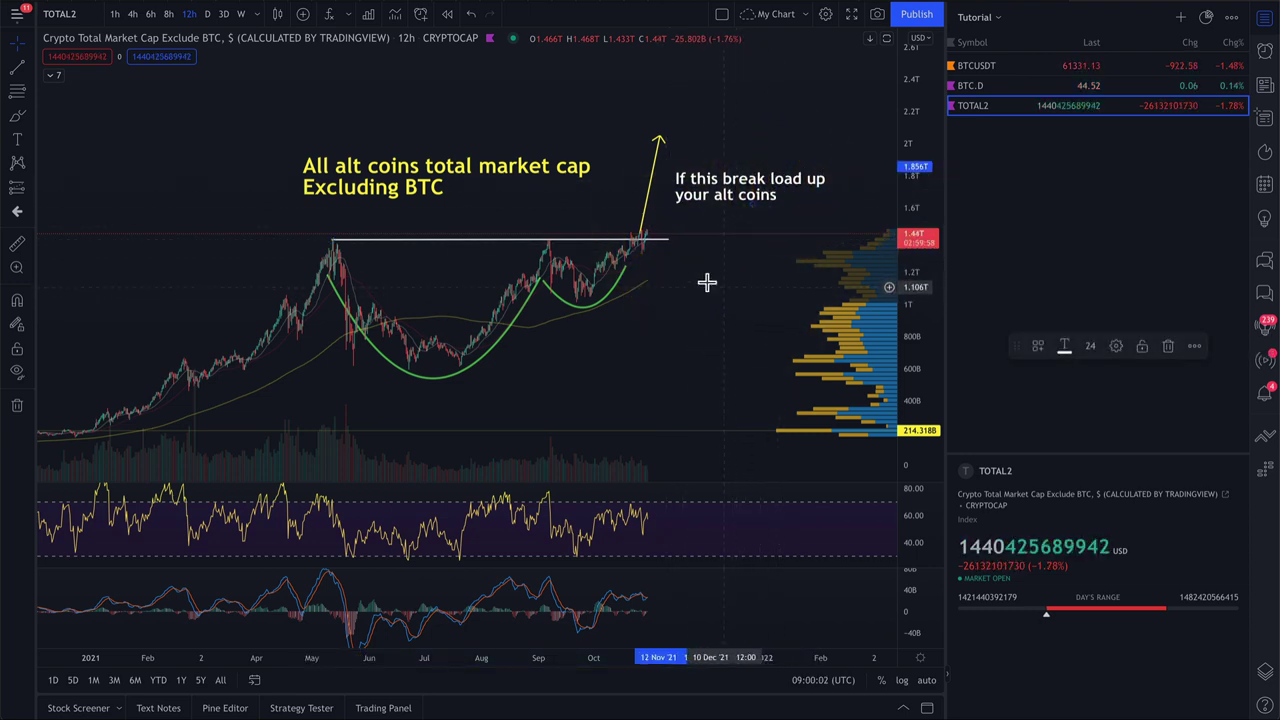
left_click_drag(506, 182, 476, 186)
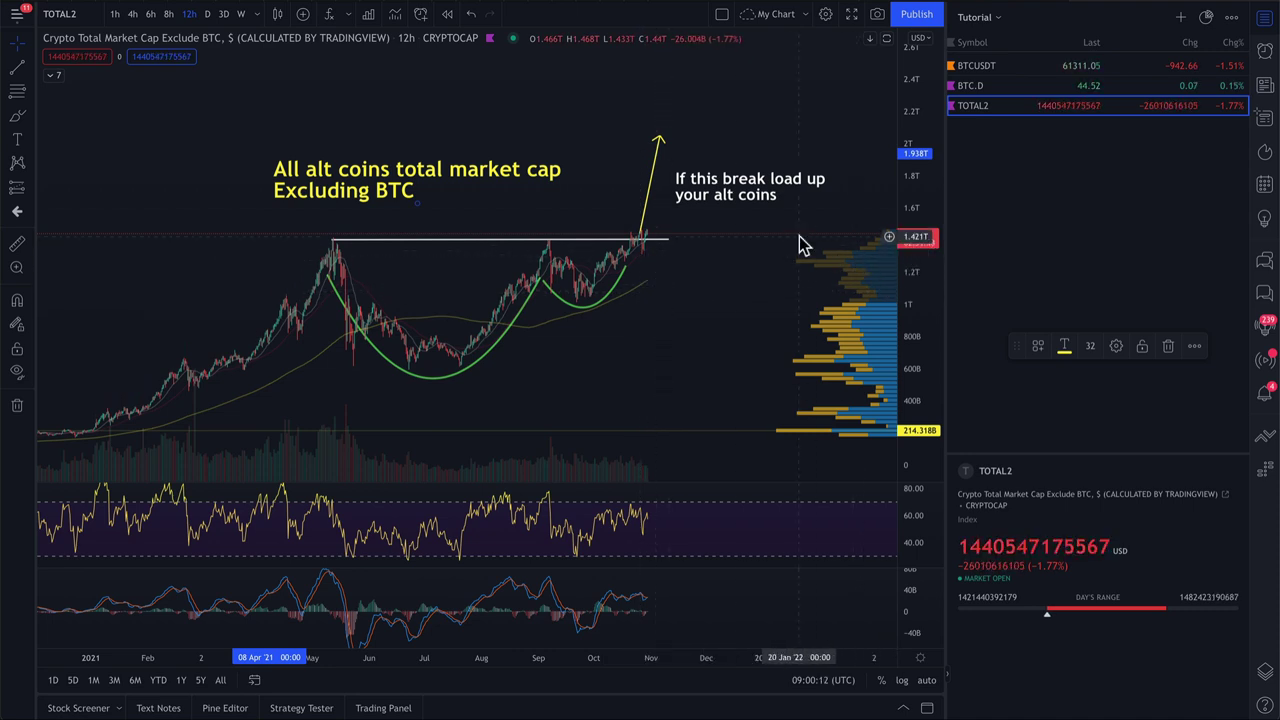
left_click(1042, 68)
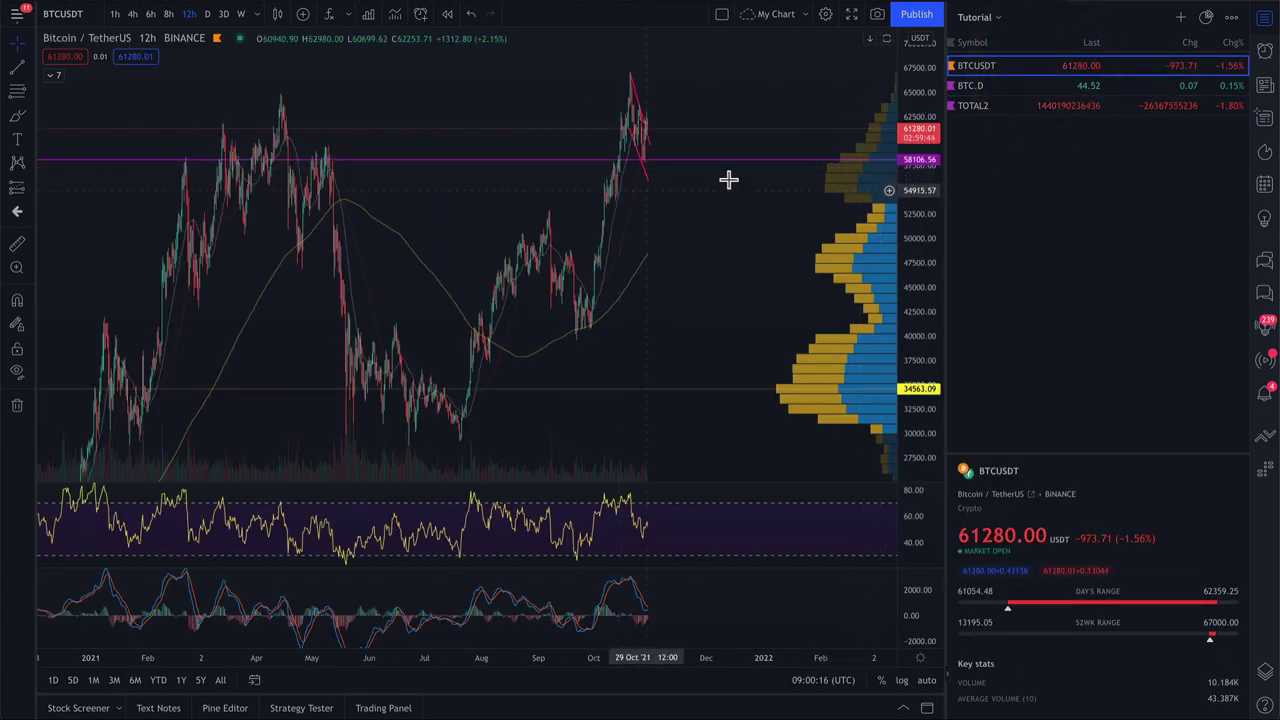
Brush a projected BTCUSDT path up past the peak, then down toward 35000 and back
left_click_drag(915, 117, 951, 352)
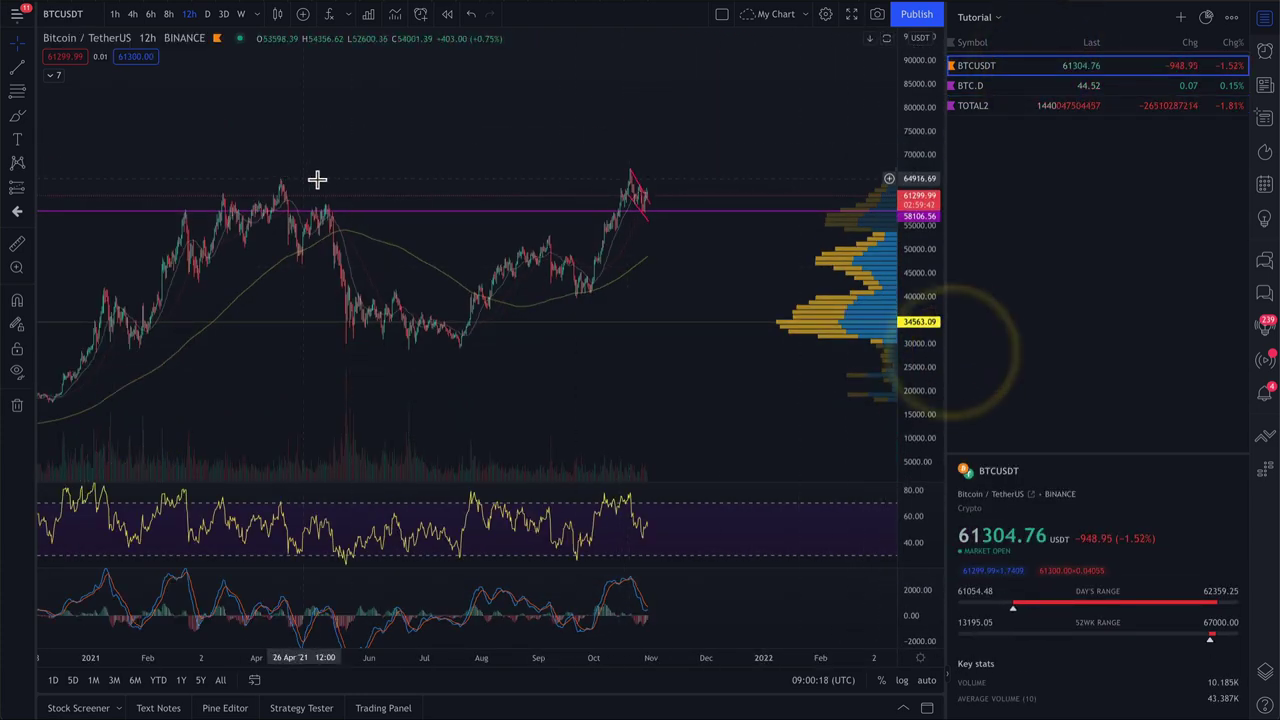
left_click(17, 118)
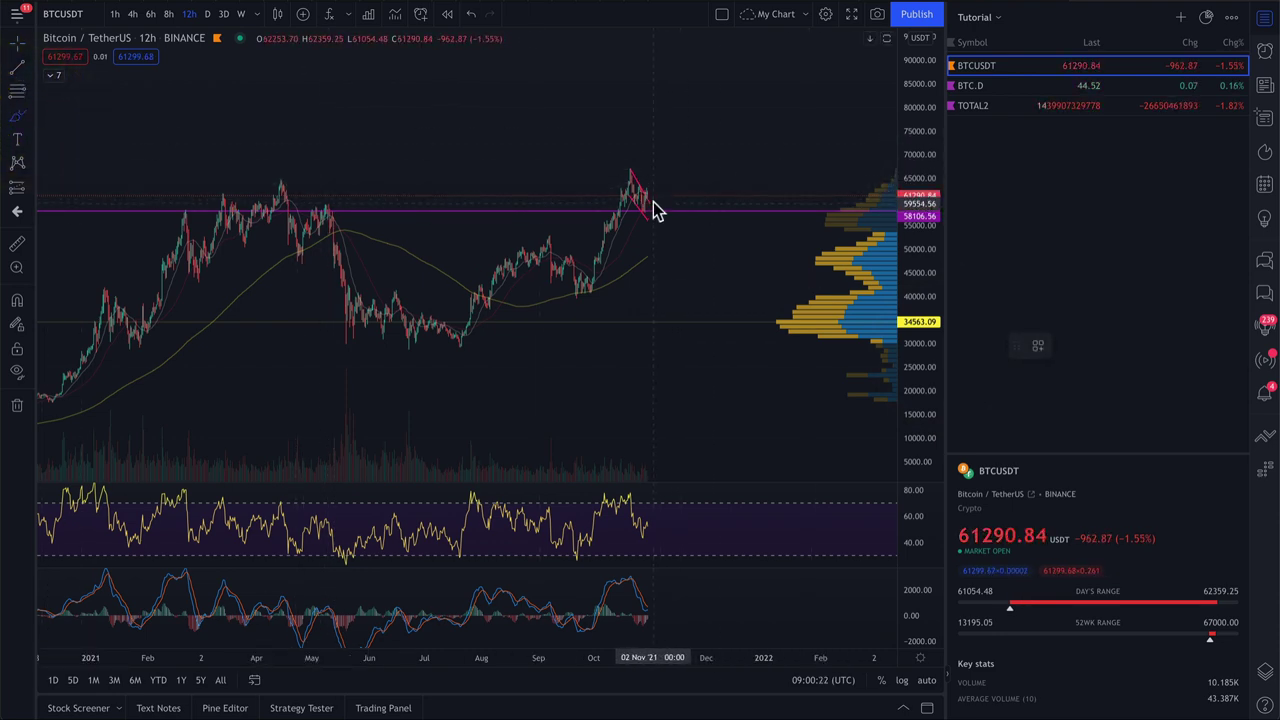
mouse_move(654, 205)
left_mouse_down()
mouse_move(661, 178)
mouse_move(668, 212)
left_mouse_up()
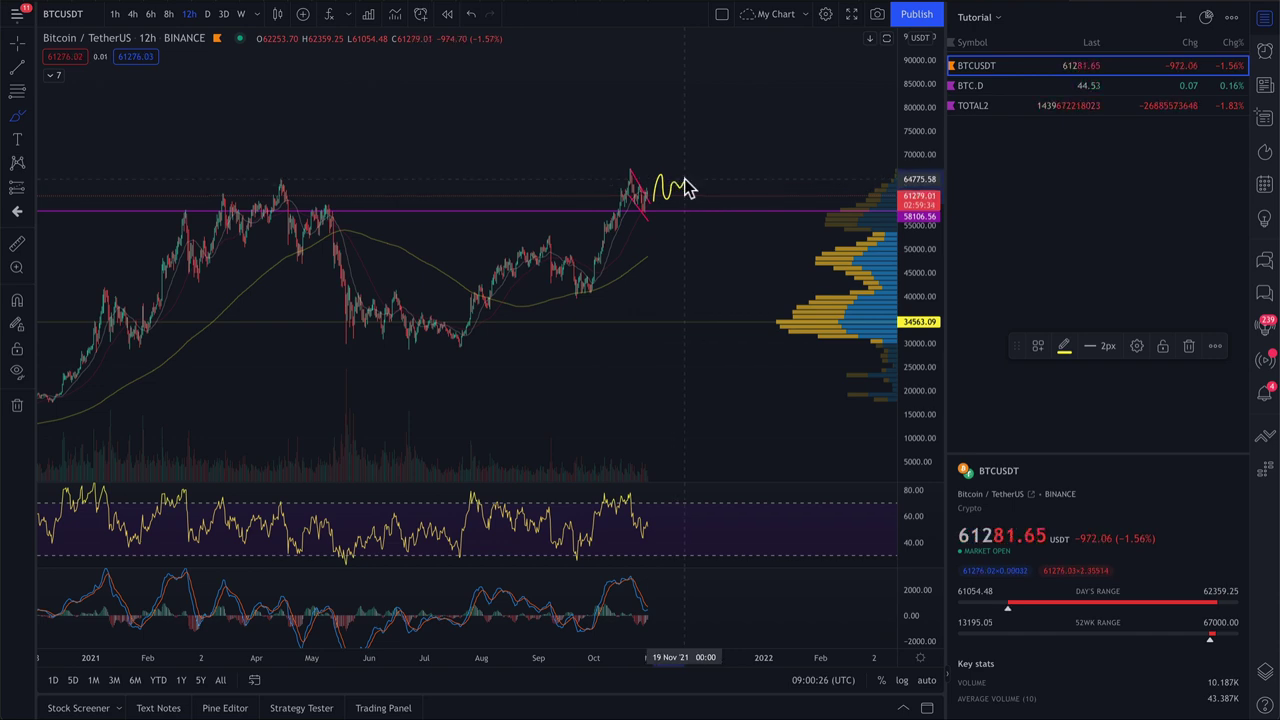
mouse_move(688, 137)
left_mouse_down()
mouse_move(689, 77)
mouse_move(677, 86)
mouse_move(694, 63)
mouse_move(705, 82)
left_mouse_up()
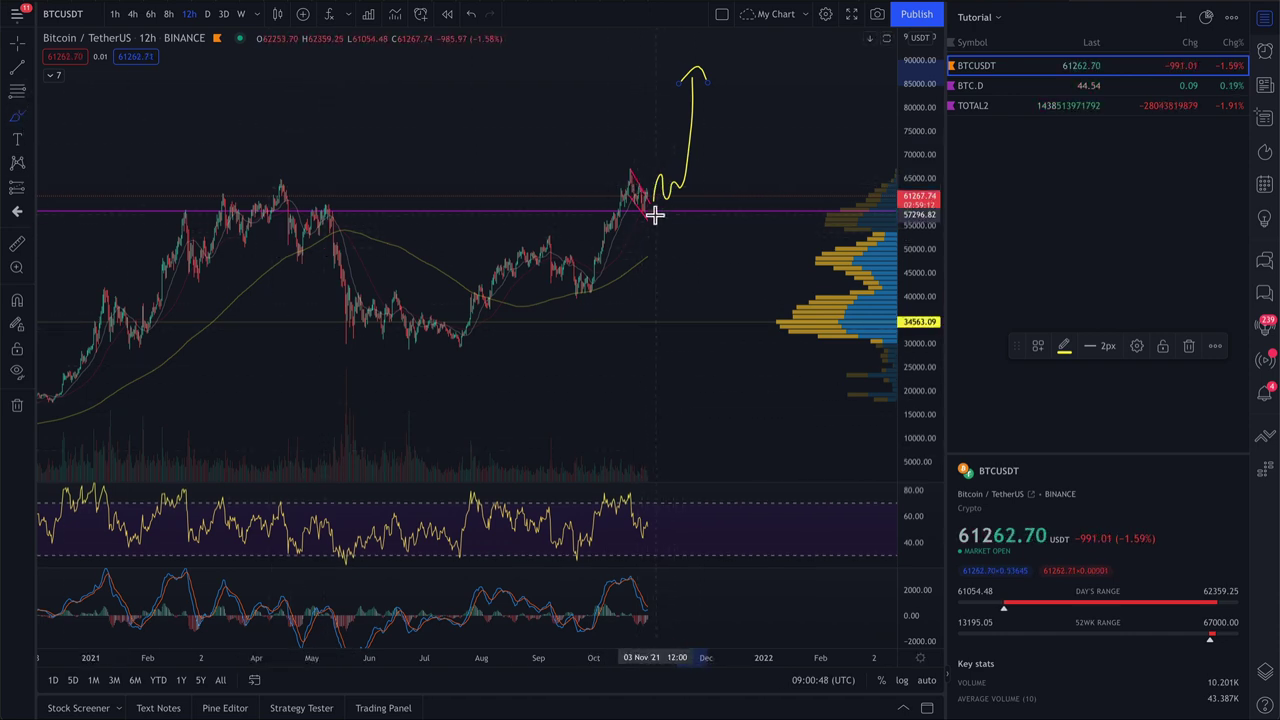
mouse_move(654, 212)
left_mouse_down()
mouse_move(666, 303)
mouse_move(689, 294)
left_mouse_up()
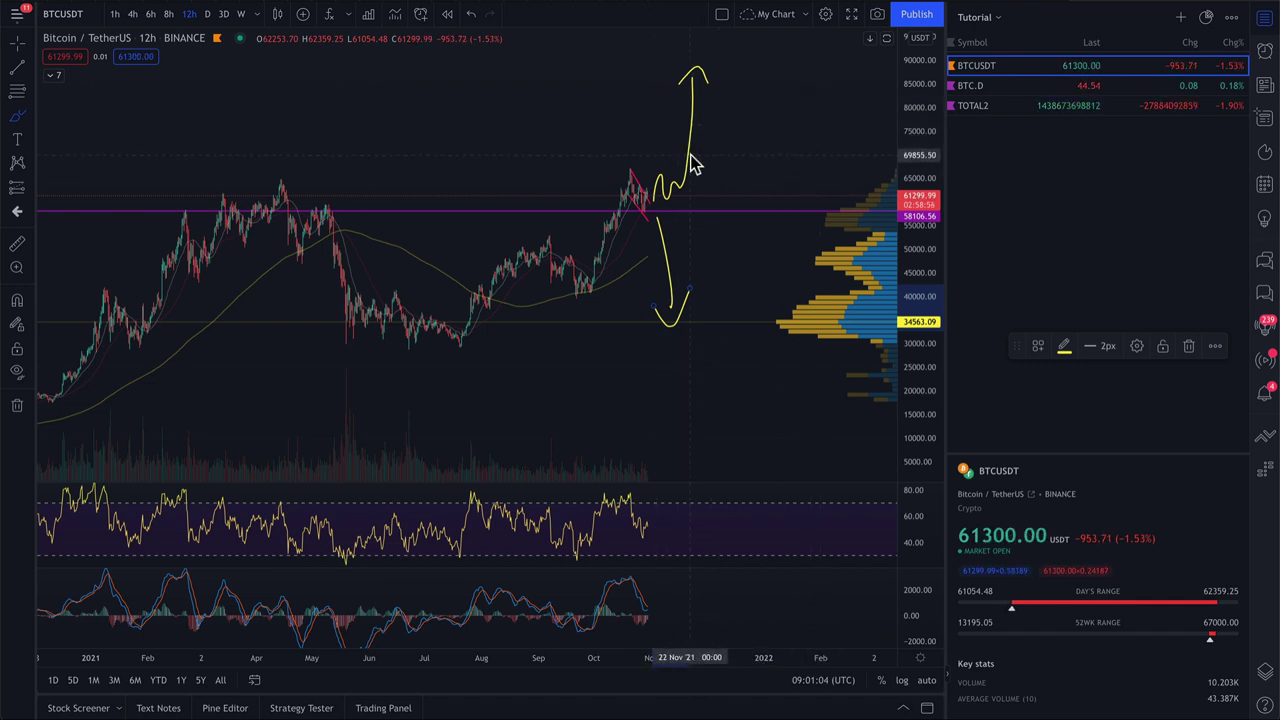
Switch to BTC.D, then TOTAL2, and compress the price scale to show the whole cup
left_click(995, 90)
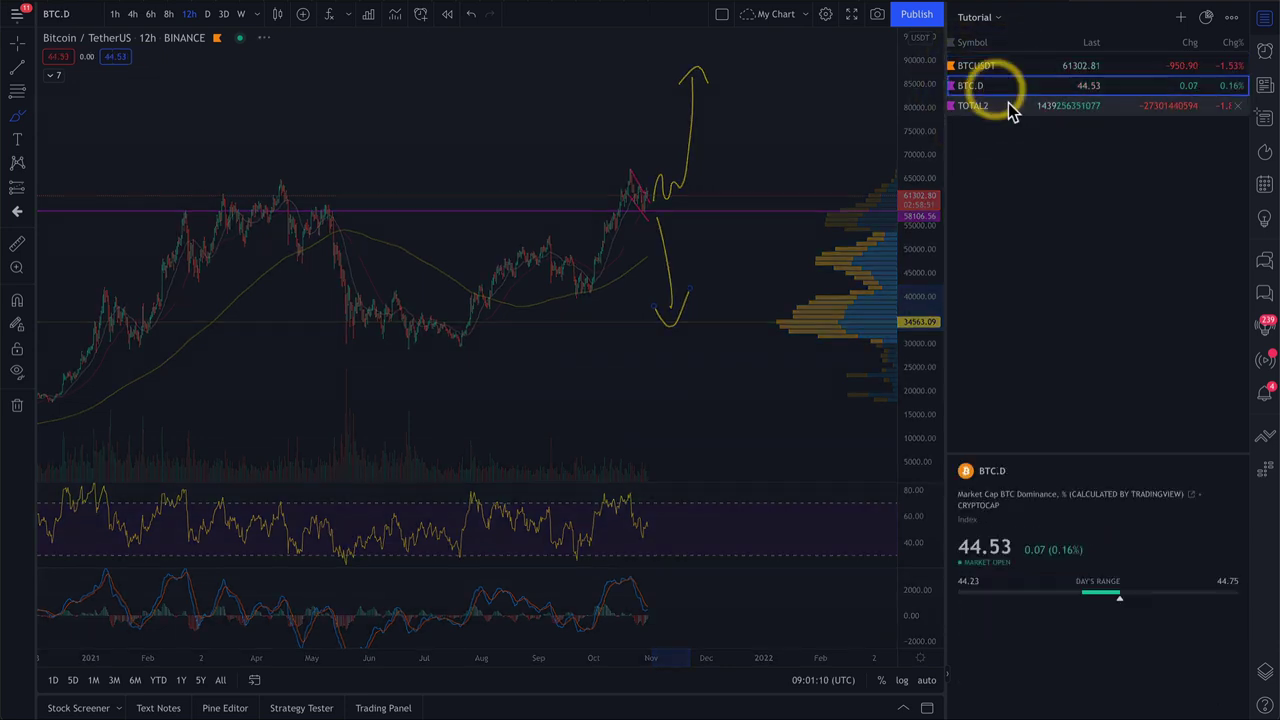
left_click(1002, 106)
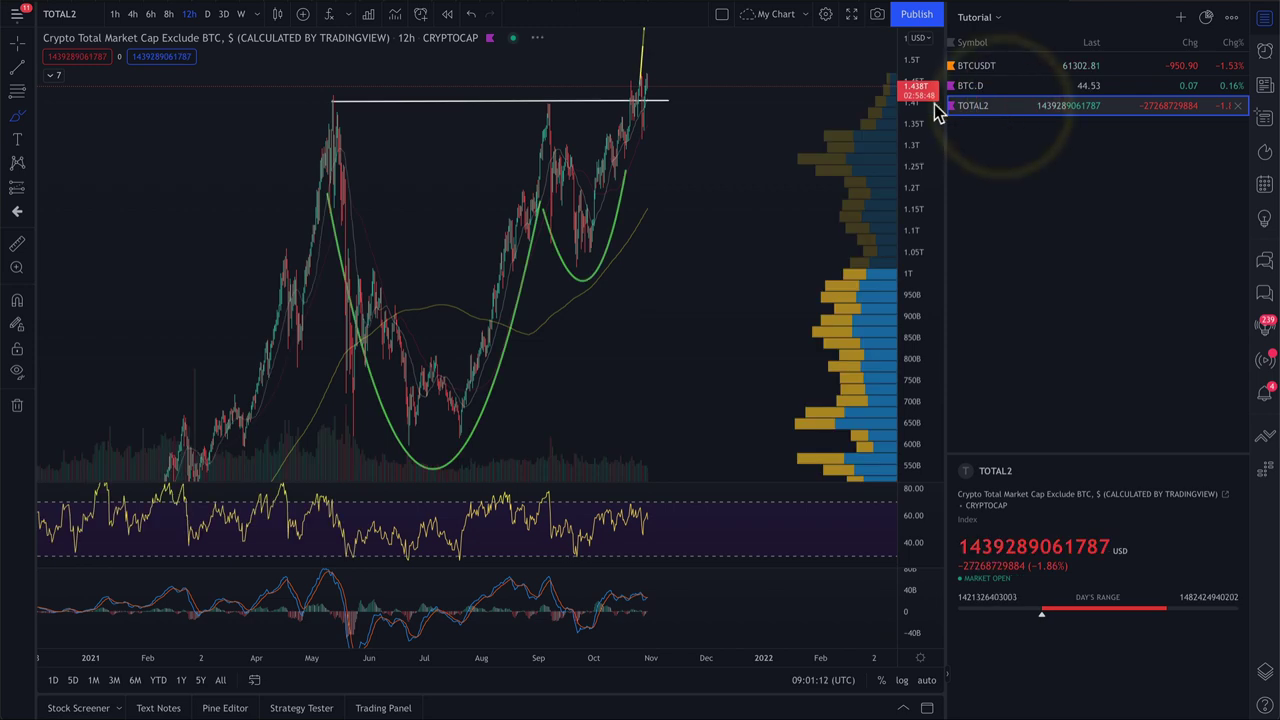
left_click_drag(928, 92, 937, 322)
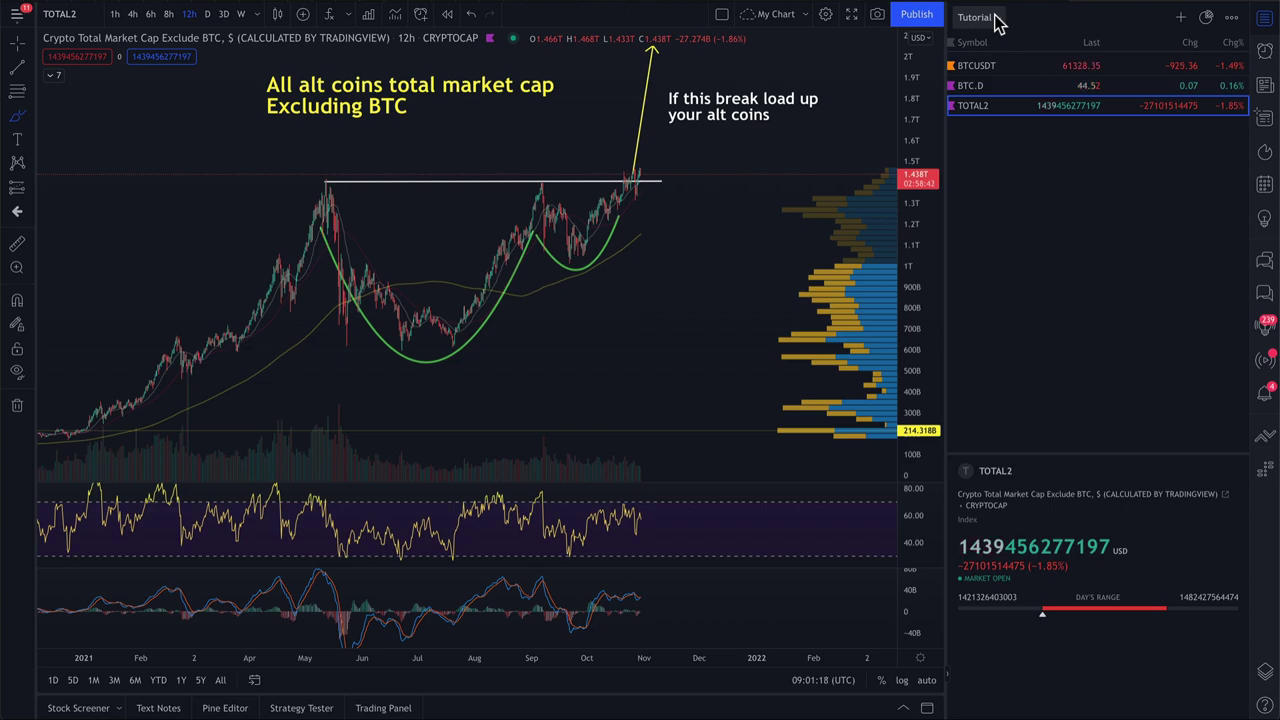
Search for USDT.D and add it to the Tutorial watchlist
left_click(1181, 20)
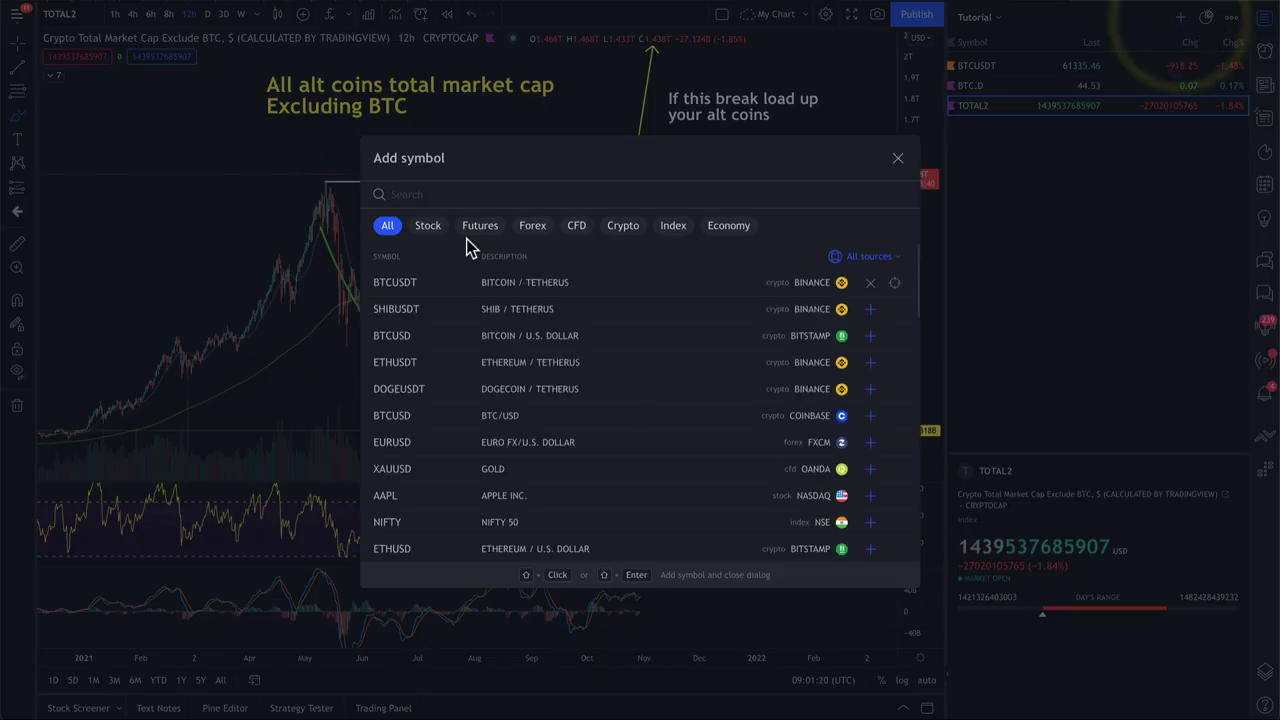
type("USDT")
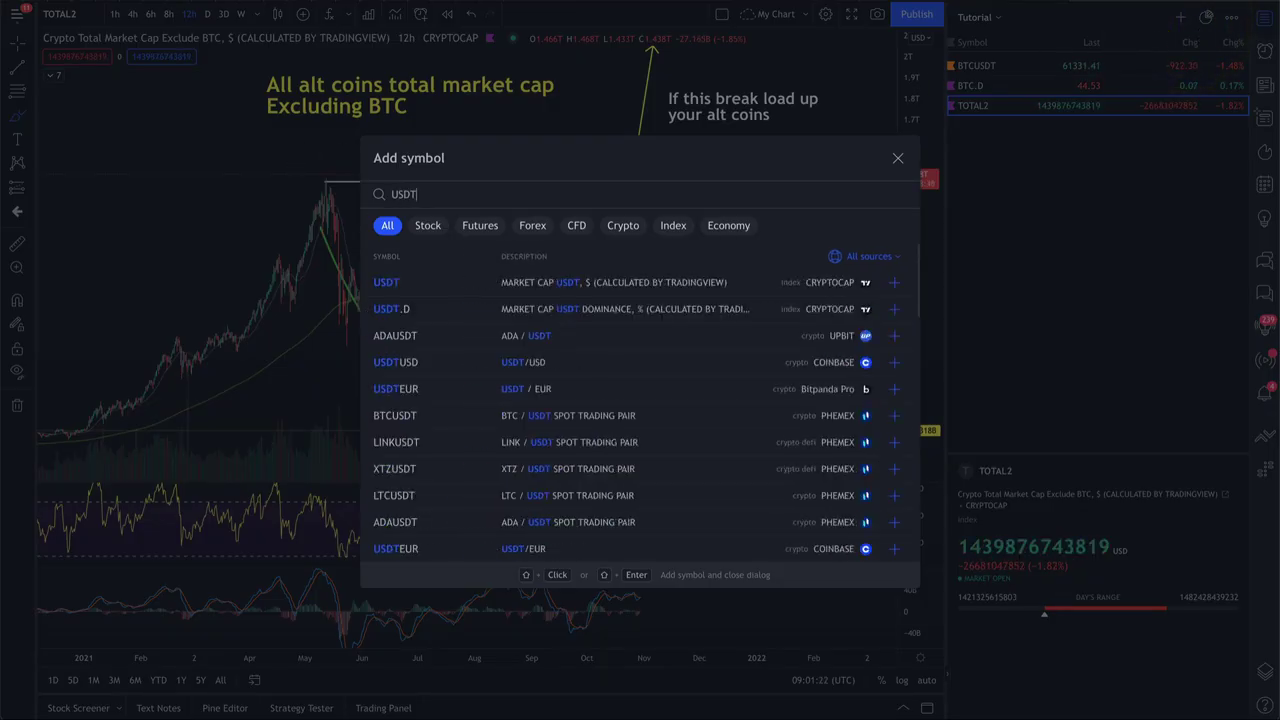
type(".D")
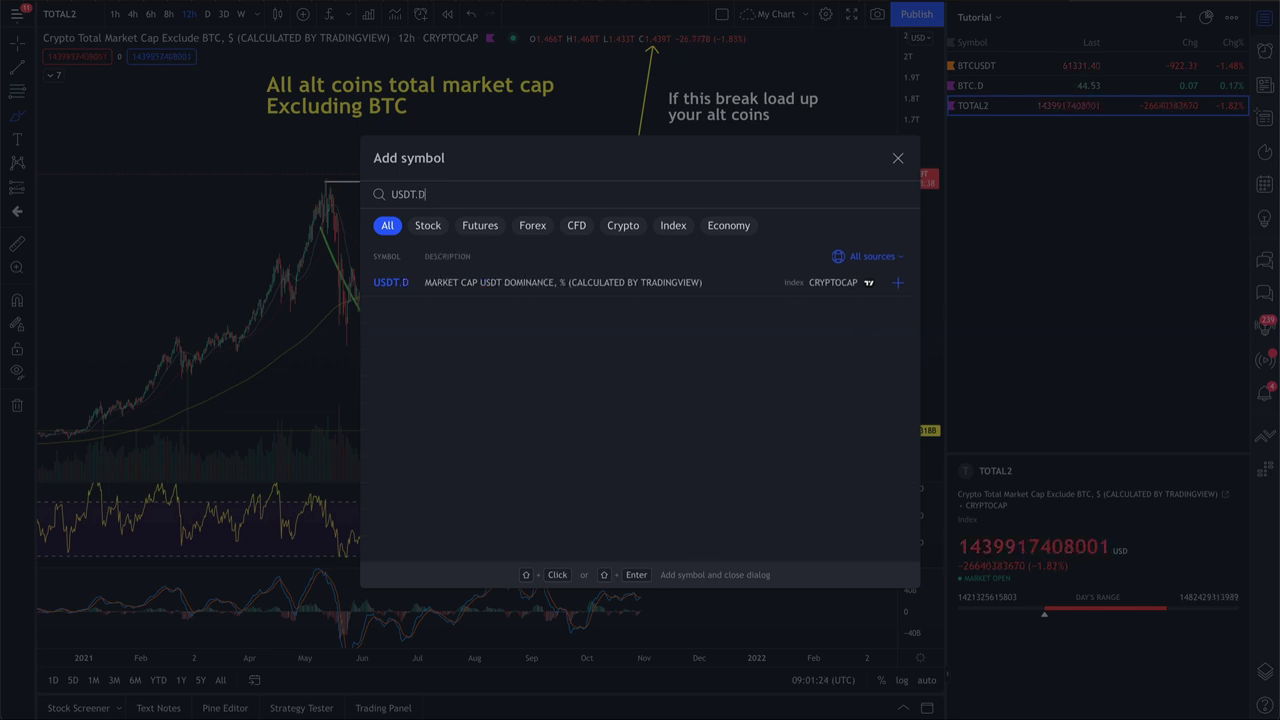
left_click(632, 296)
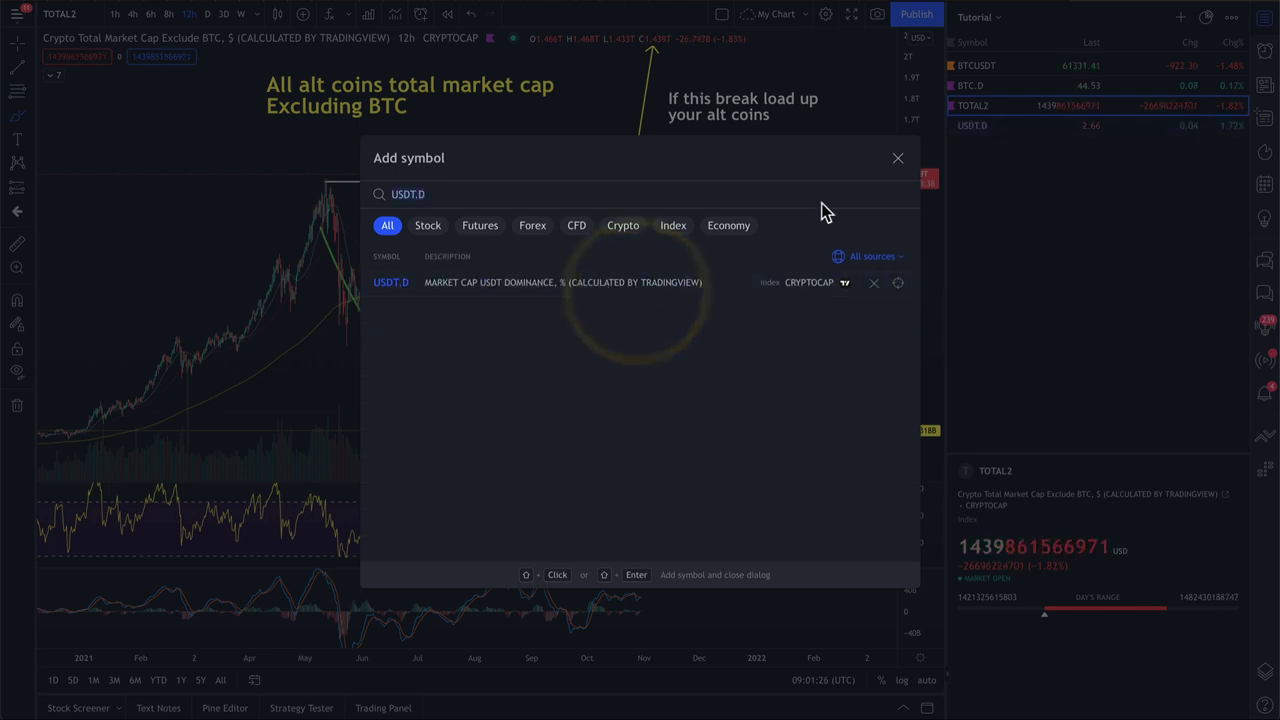
left_click(898, 158)
Show the USDT.D chart, fit the price scale to the channel, and sketch a trend line near its top
left_click(1074, 122)
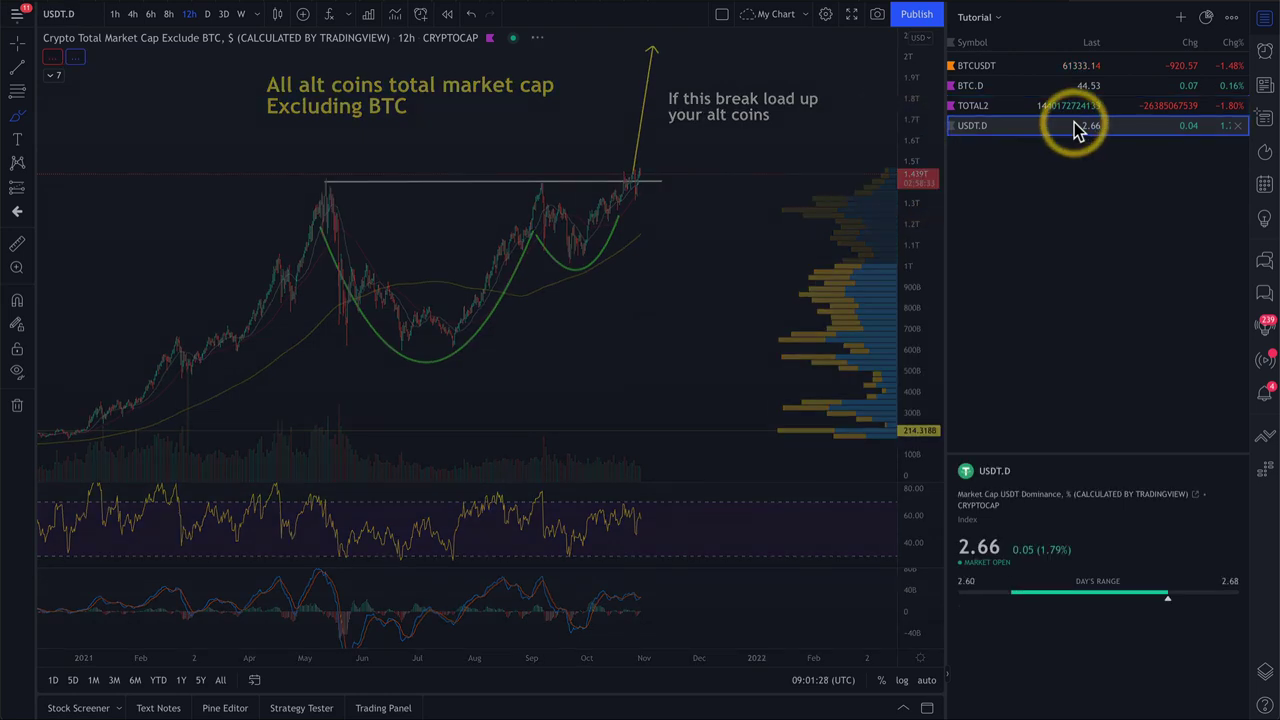
left_click_drag(906, 118, 908, 337)
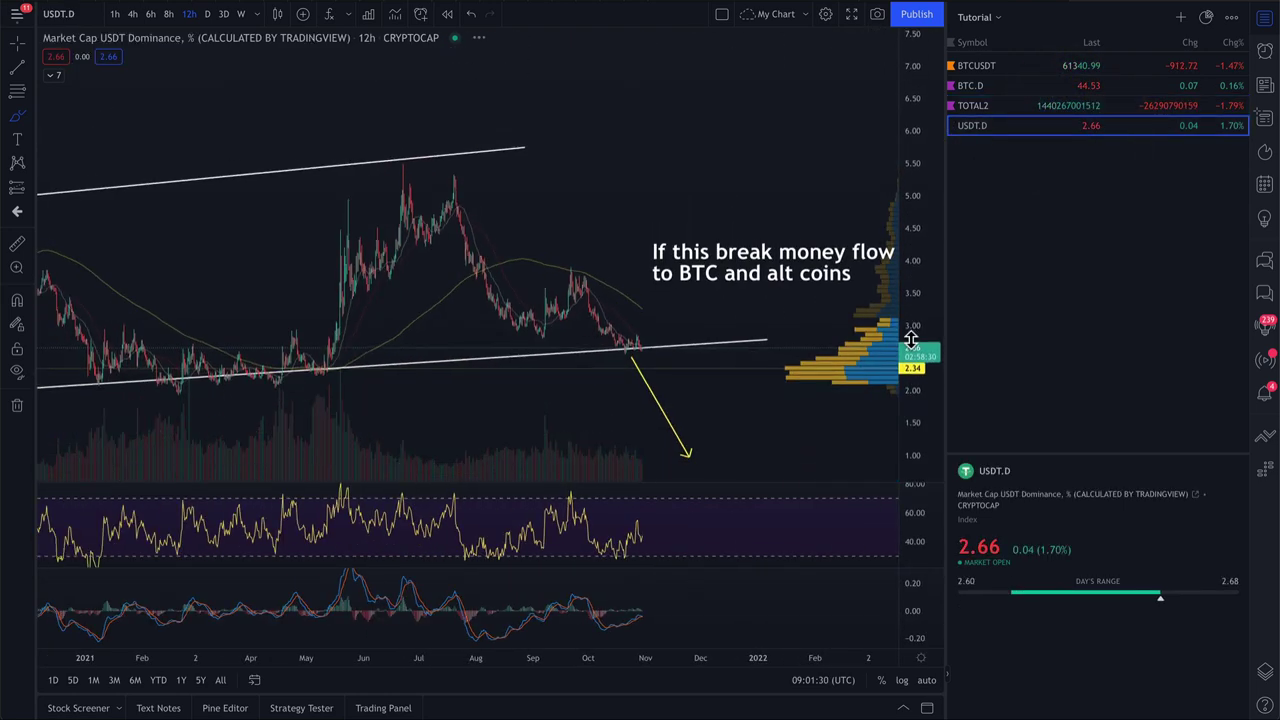
scroll(681, 180, "down", 5)
scroll(681, 180, "down", 2)
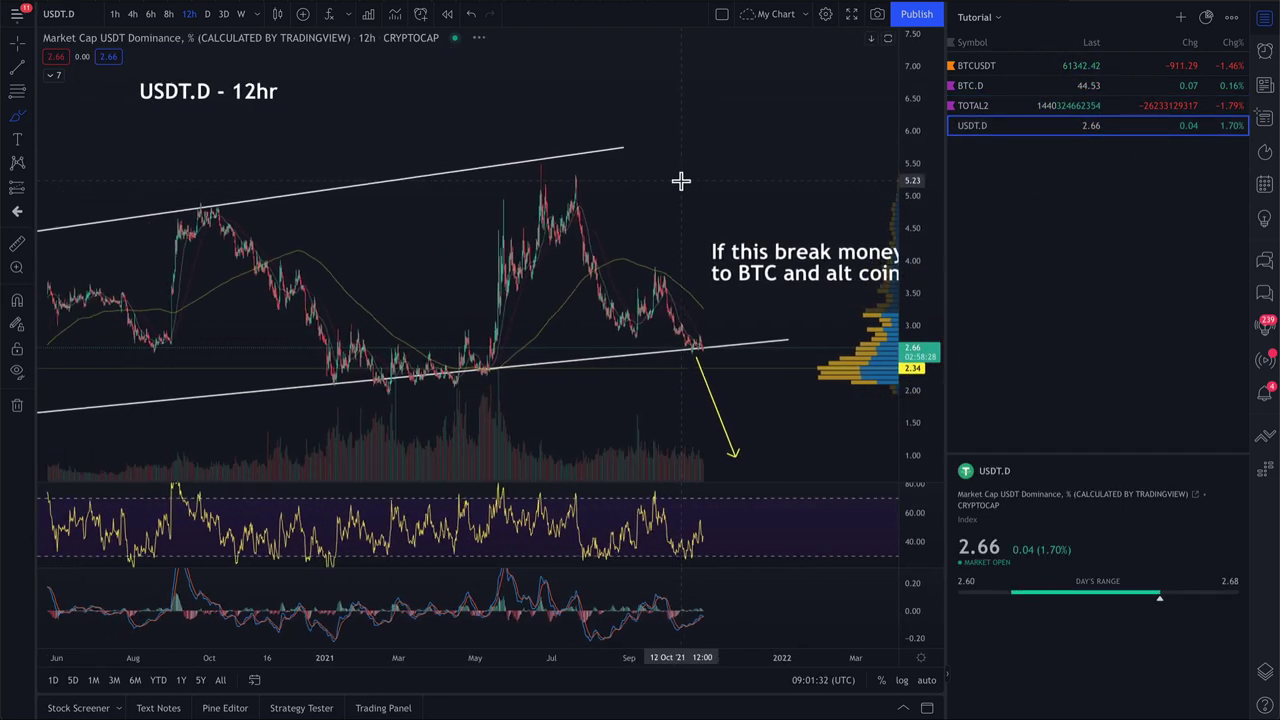
mouse_move(617, 124)
left_mouse_down()
mouse_move(654, 129)
mouse_move(668, 150)
left_mouse_up()
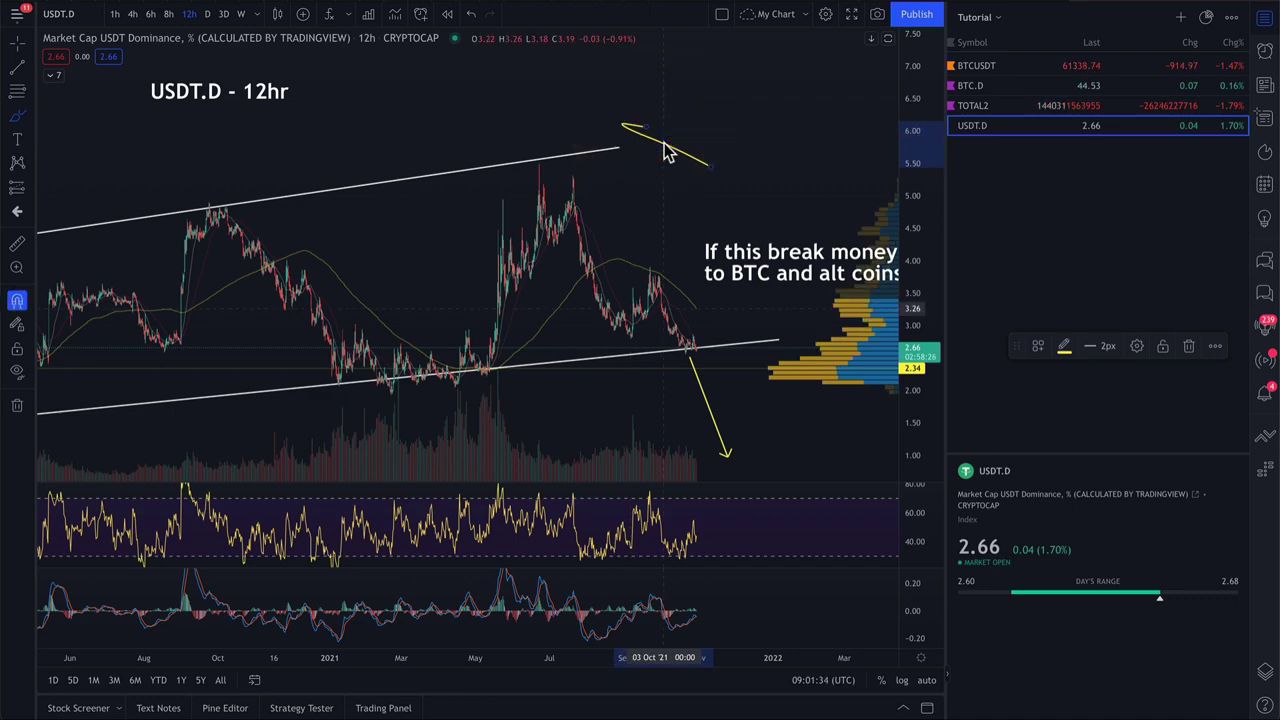
Undo the stray trend line, then rescale and pan the USDT.D chart to reframe the channel
key("ctrl+z")
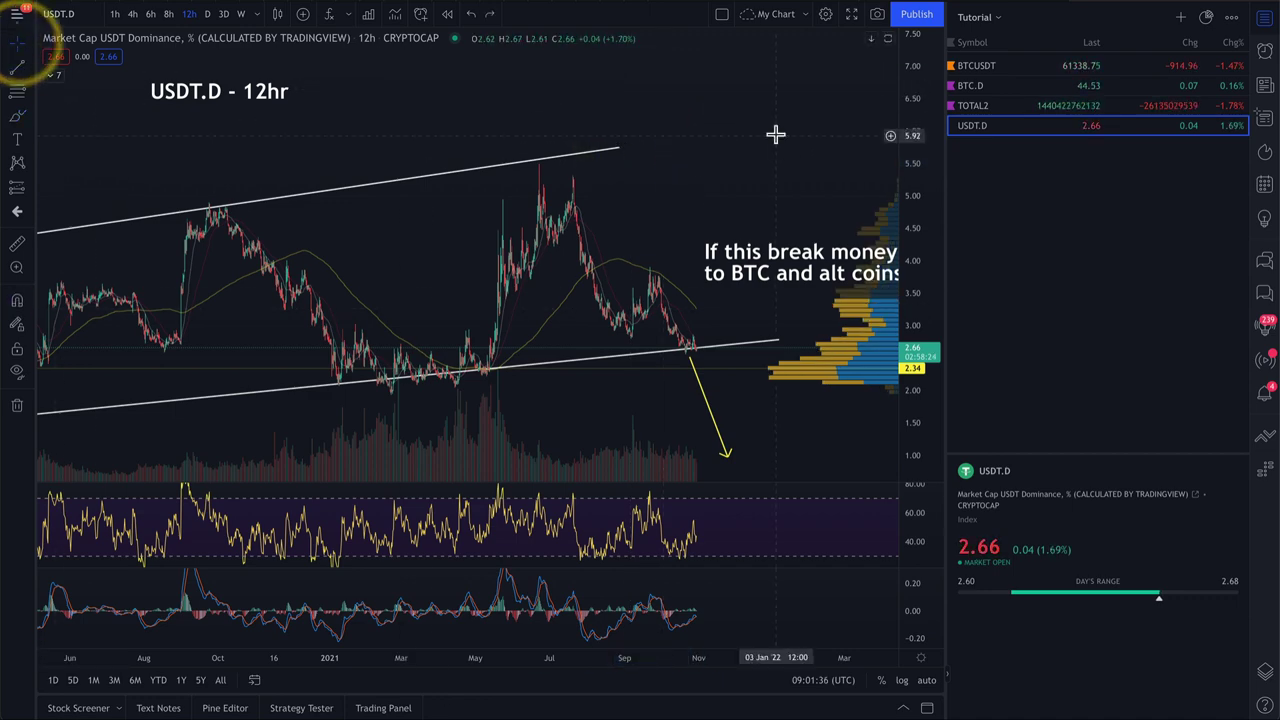
scroll(774, 131, "down", 2)
left_click_drag(926, 100, 920, 288)
scroll(734, 169, "down", 2)
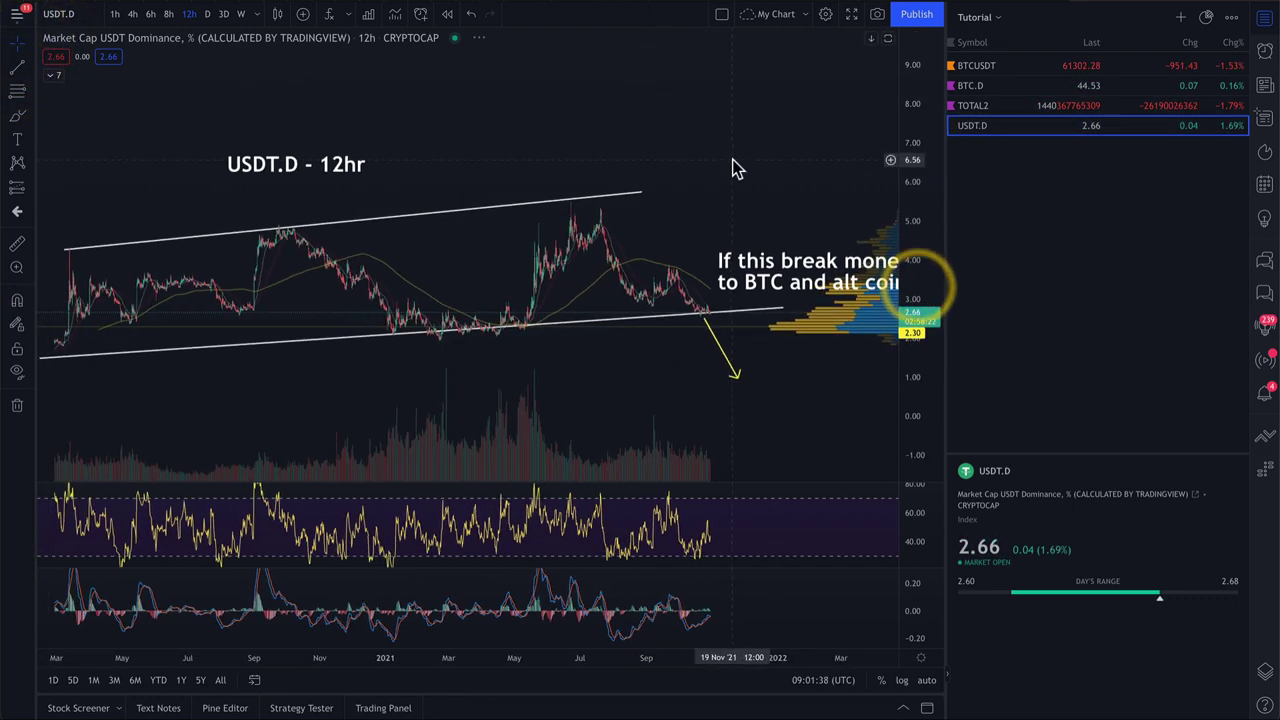
left_click_drag(711, 149, 654, 140)
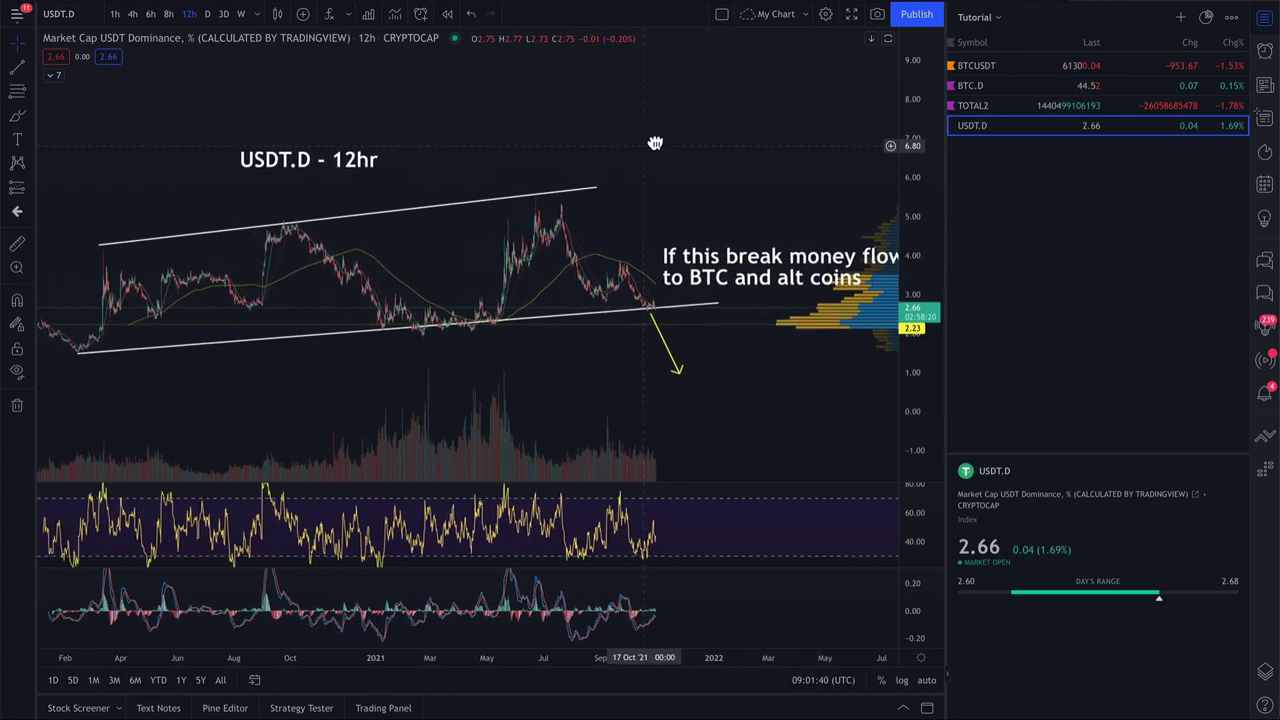
scroll(654, 140, "down", 2)
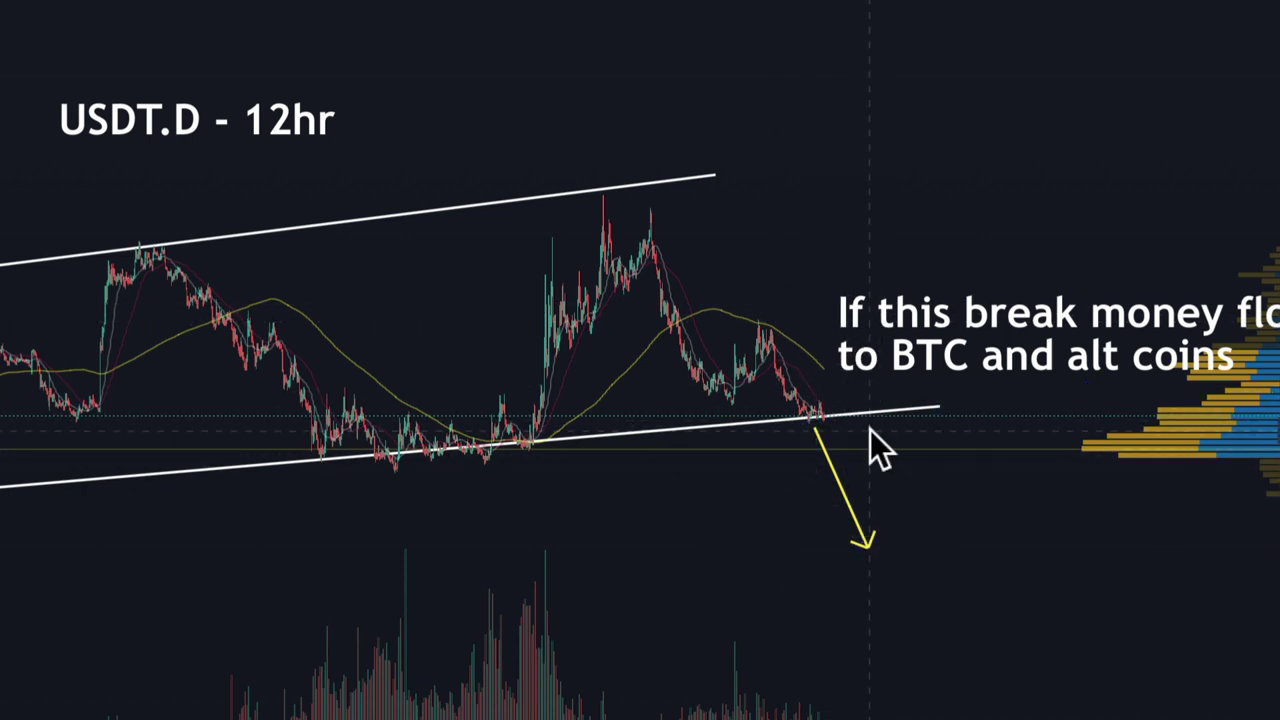
Move the 'If this break money flow to BTC and alt coins' note below the yellow arrow
mouse_move(958, 314)
left_mouse_down()
mouse_move(834, 212)
mouse_move(845, 218)
left_mouse_up()
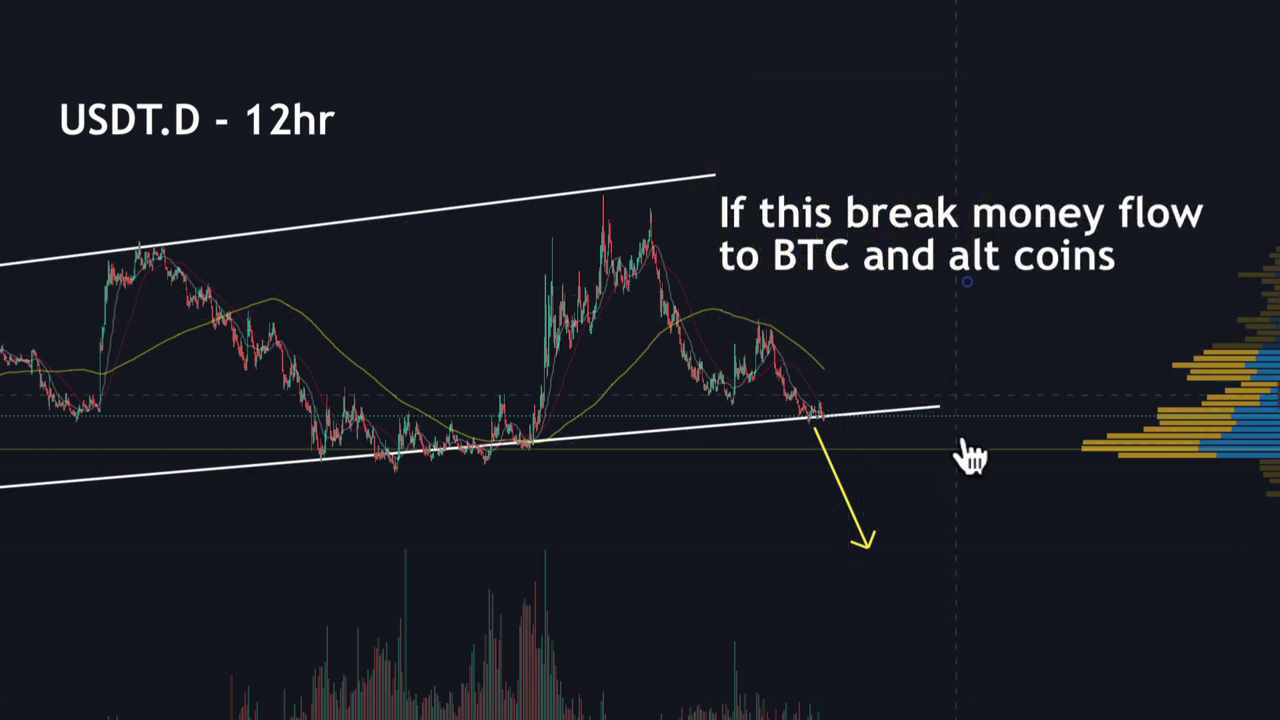
mouse_move(971, 224)
left_mouse_down()
mouse_move(960, 634)
mouse_move(960, 620)
left_mouse_up()
left_click(1019, 523)
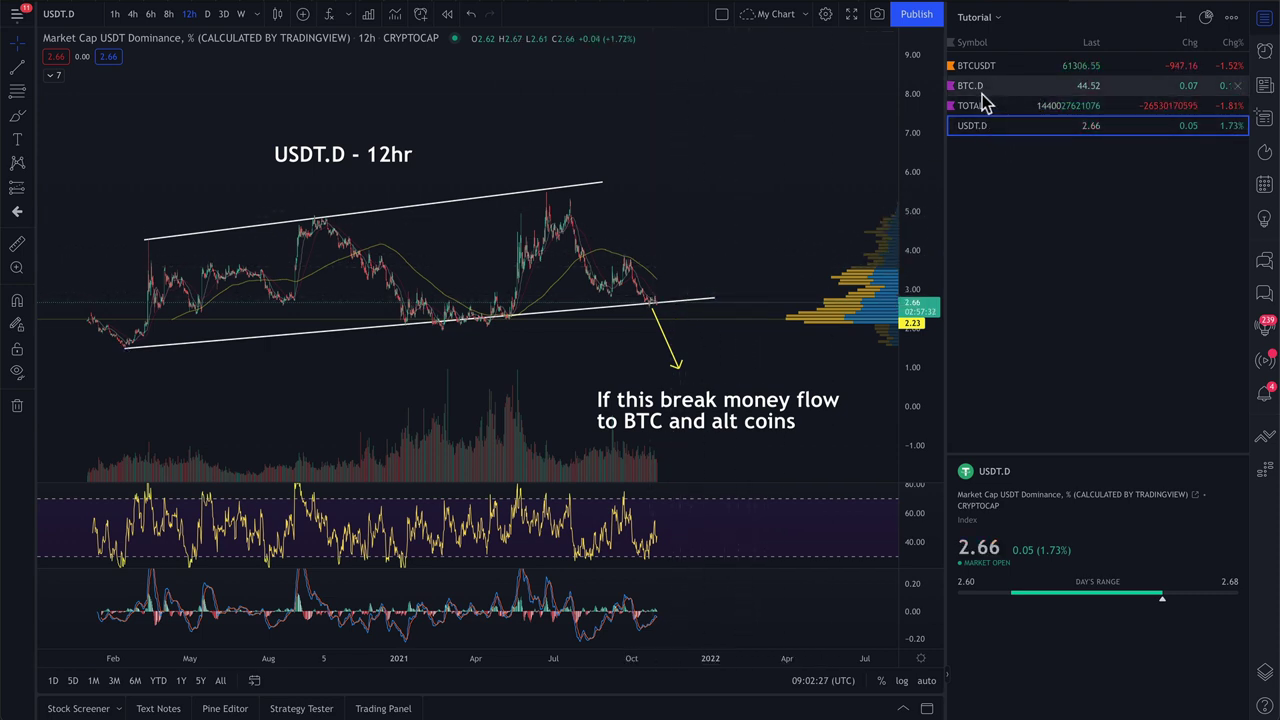
Flip through the BTC.D, TOTAL2 and USDT.D charts, then switch to BTCUSDT and compress its scale
left_click(1013, 85)
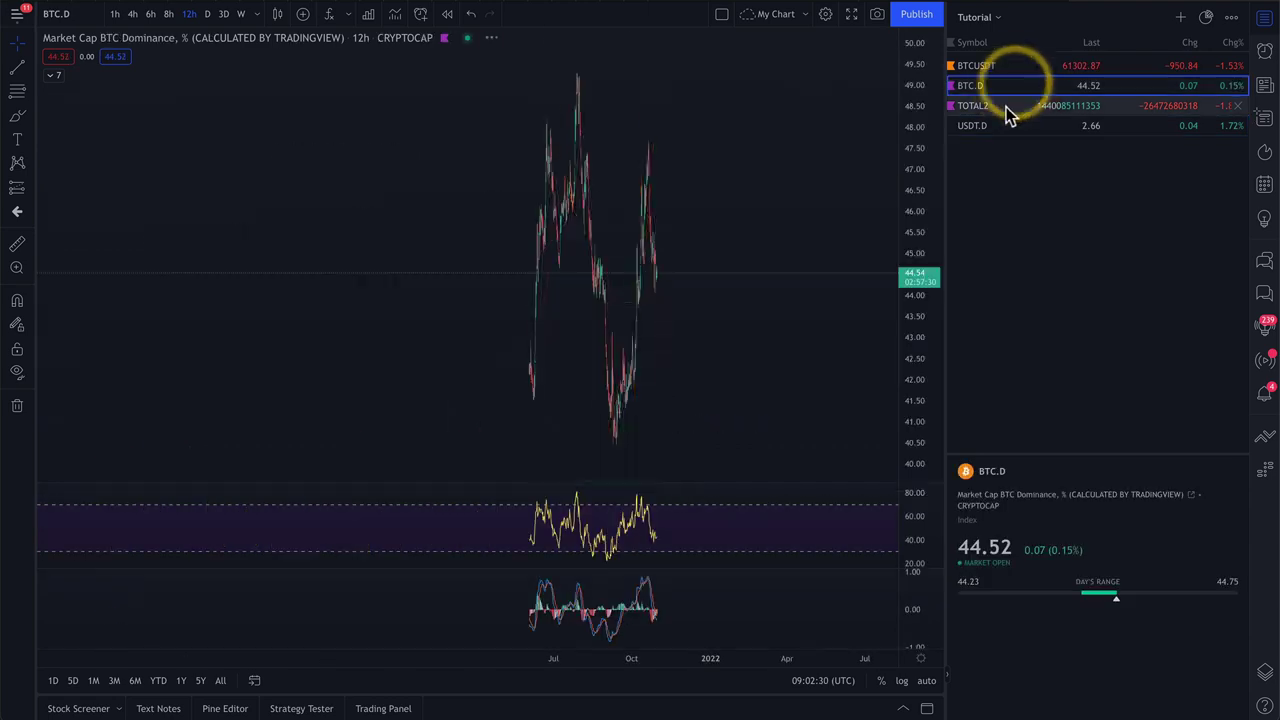
left_click(1008, 106)
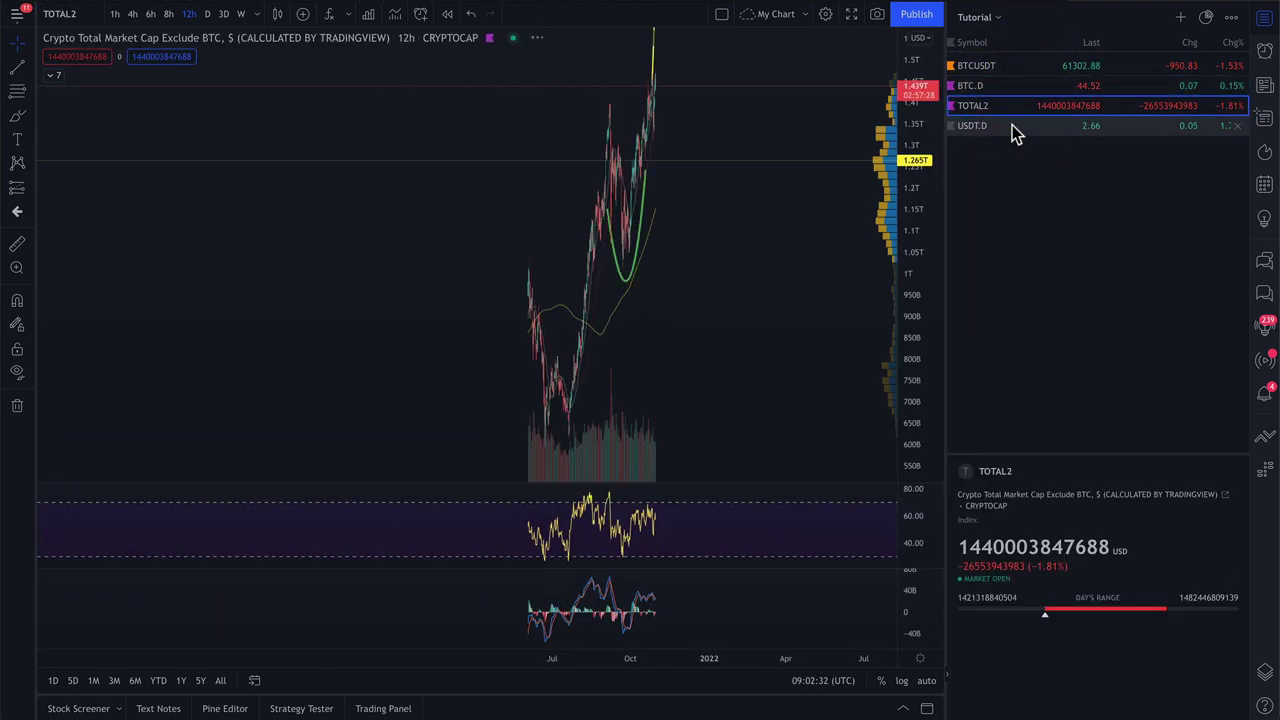
left_click(1012, 125)
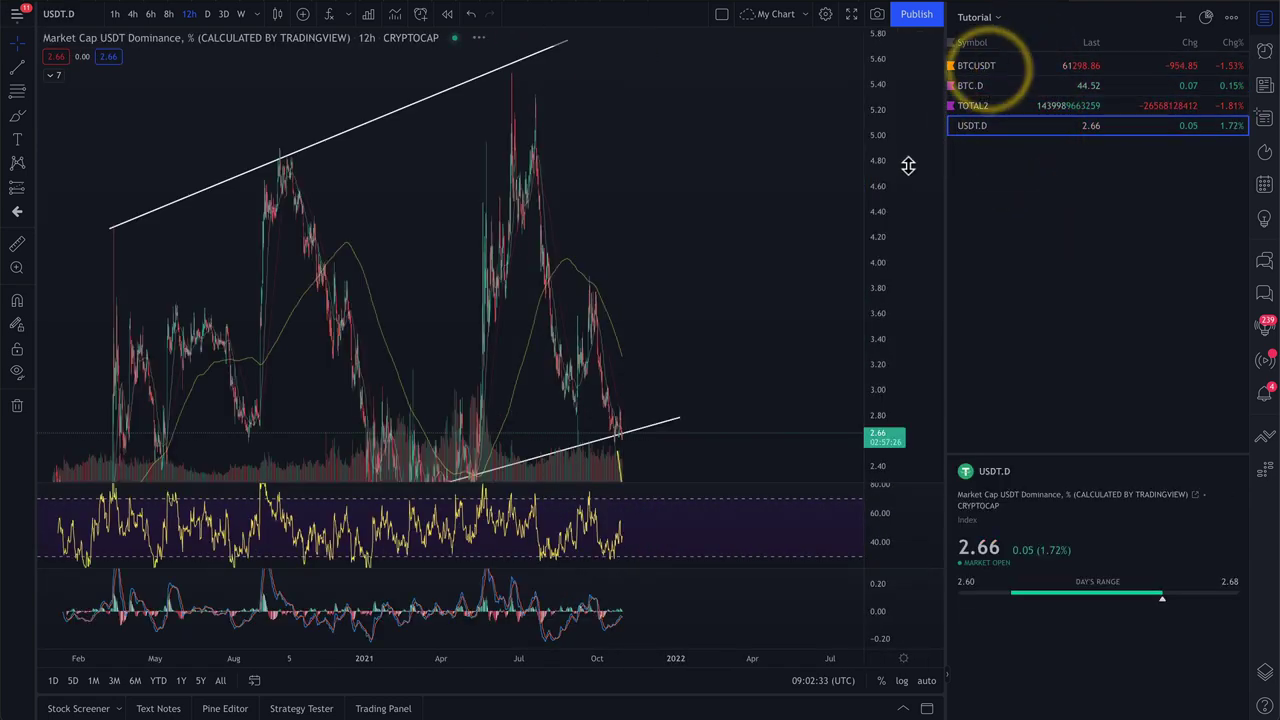
left_click_drag(915, 107, 936, 410)
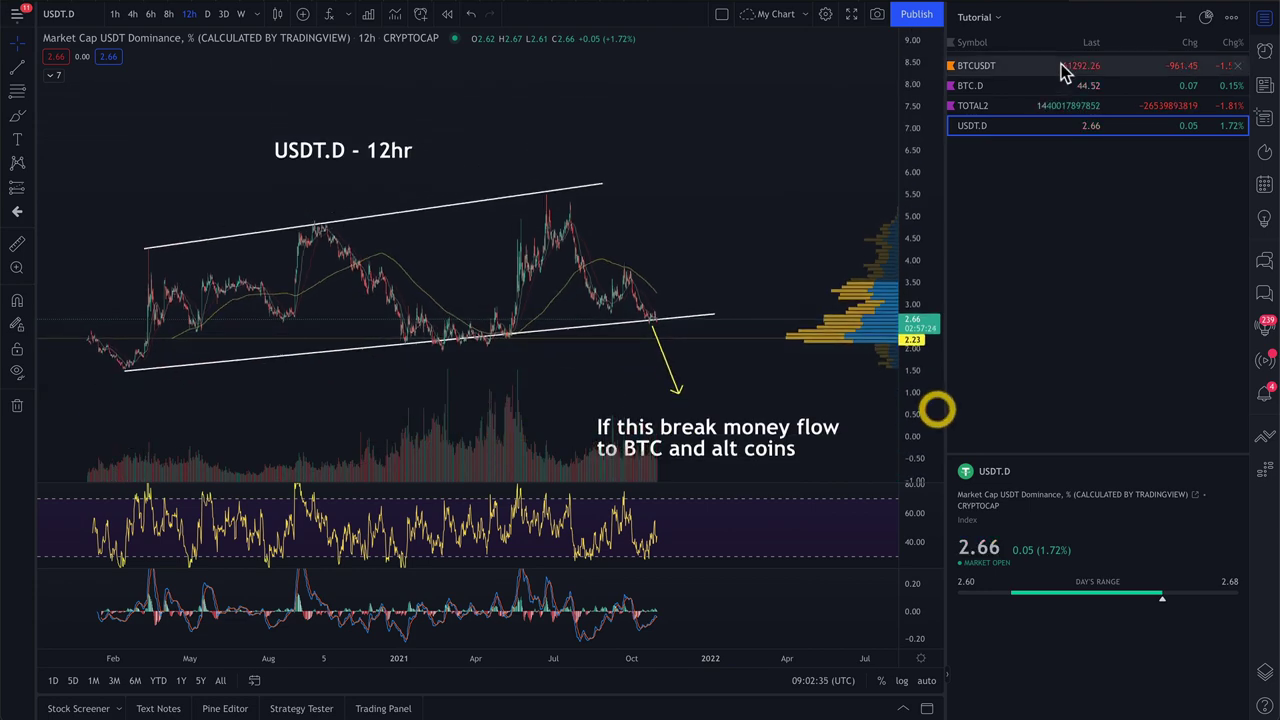
left_click(1026, 62)
left_click_drag(921, 292, 921, 337)
Erase the yellow downward stroke, hook and upward arrow sketches from the BTCUSDT chart
scroll(760, 245, "up", 2)
left_click(633, 276)
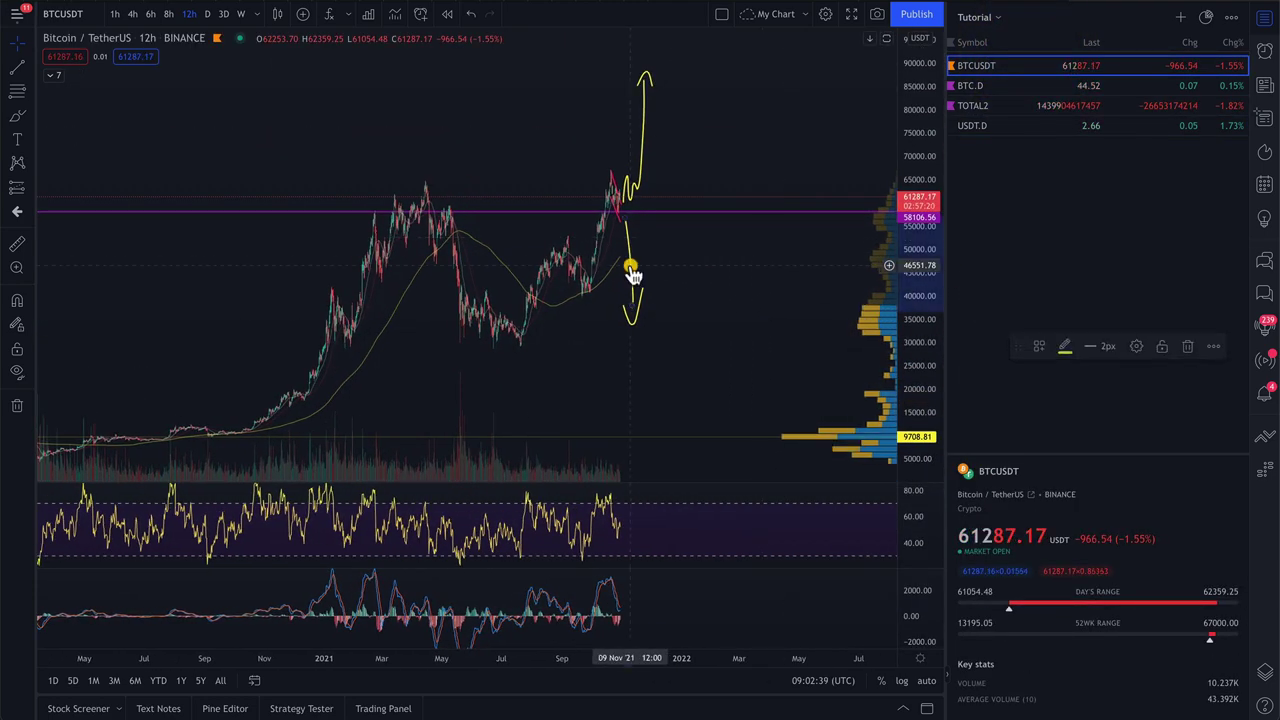
key("Delete")
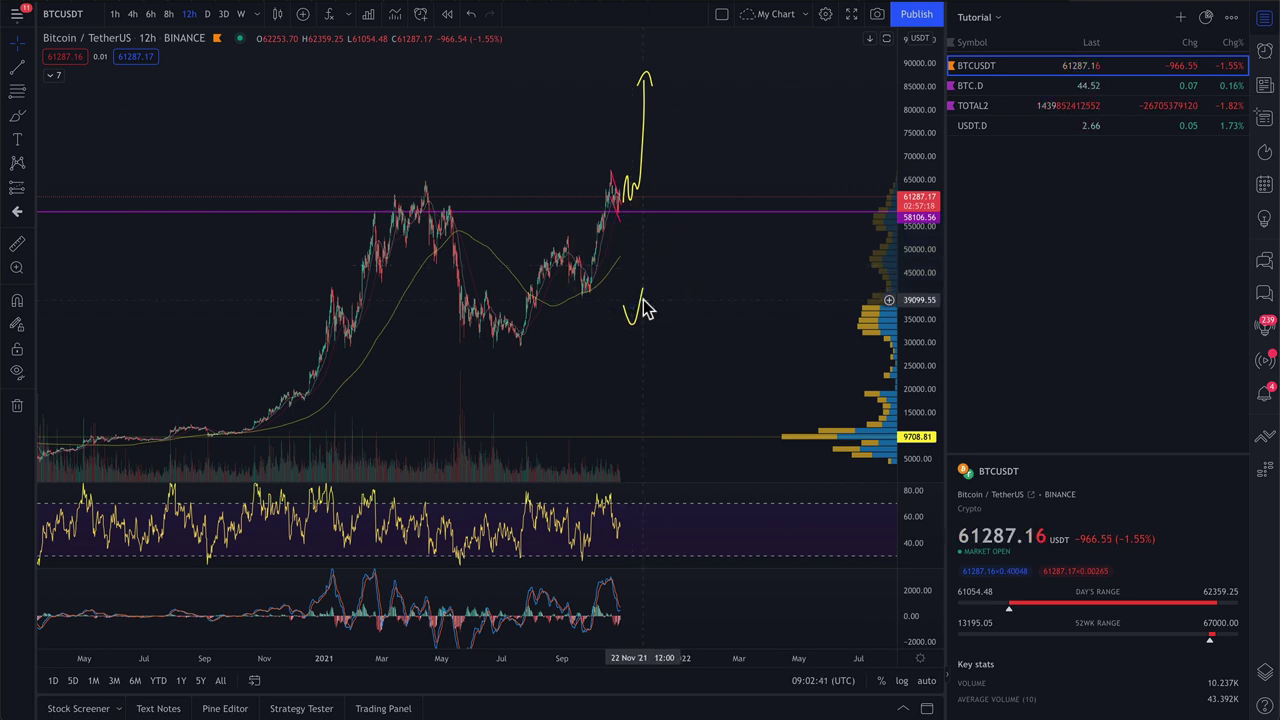
left_click(646, 298)
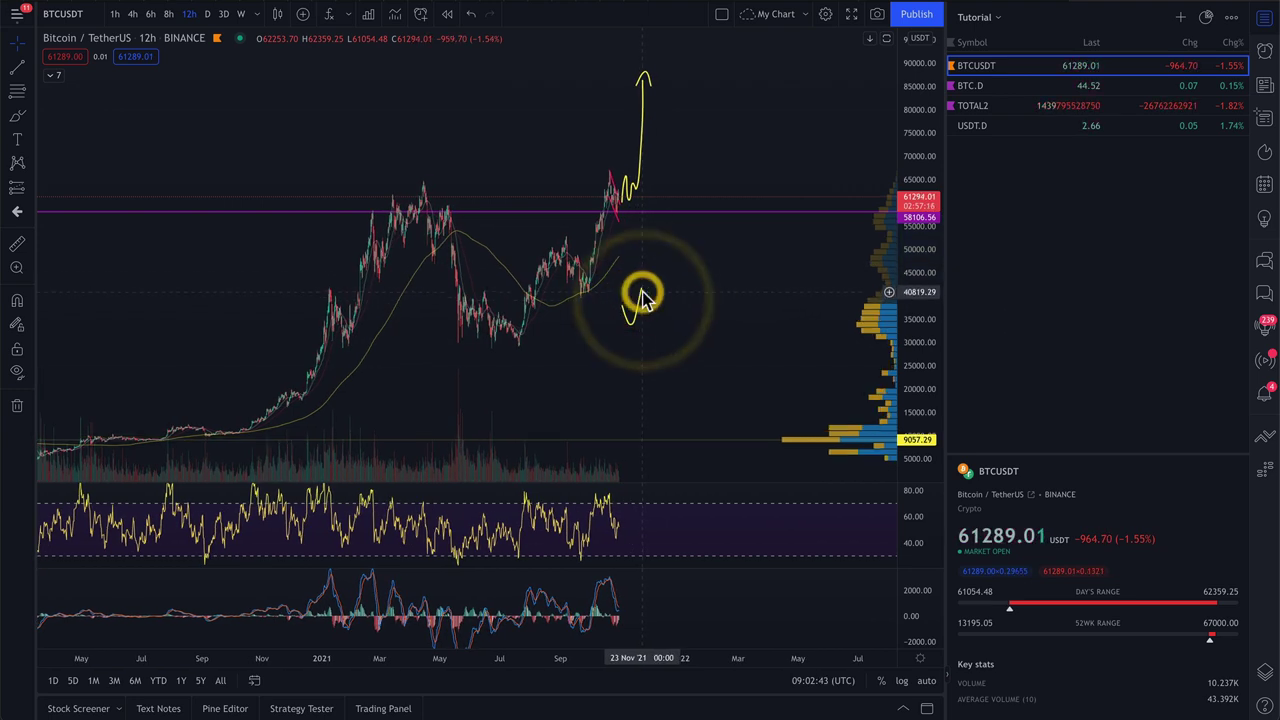
key("Delete")
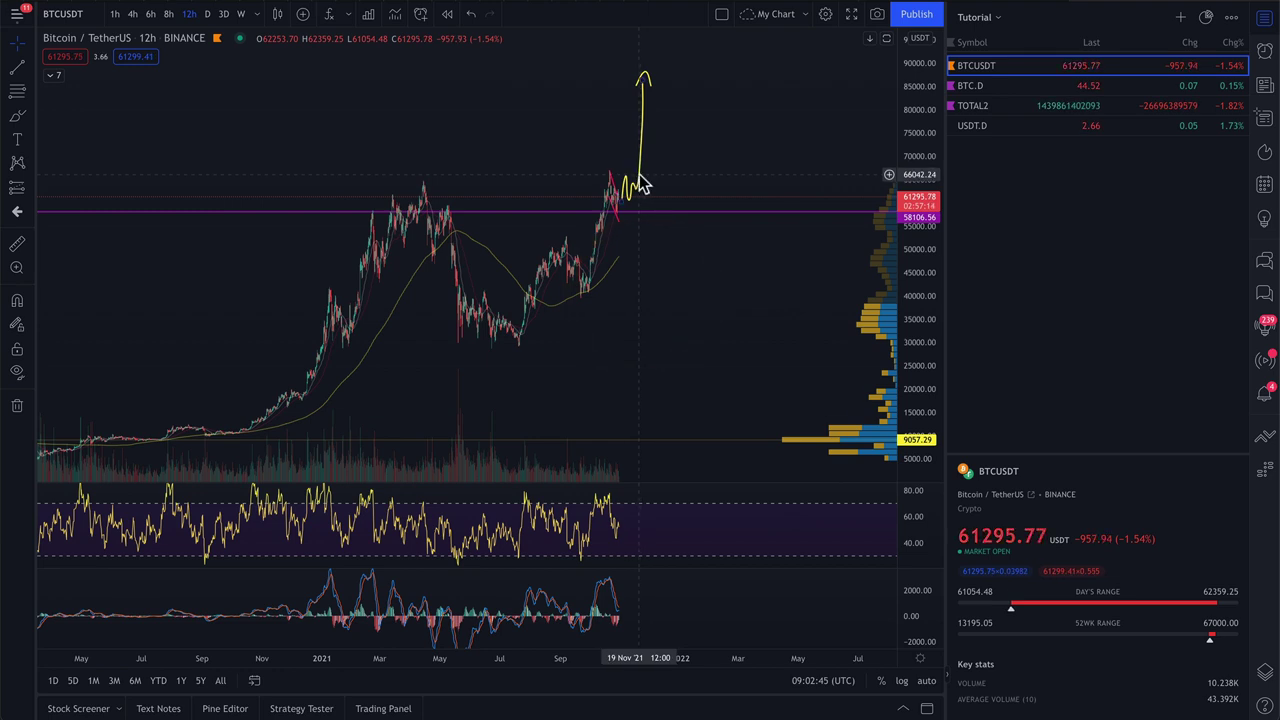
left_click(638, 178)
key("Delete")
Point out the recent price peak, then zoom and pan onto the latest months of candles
left_click(651, 82)
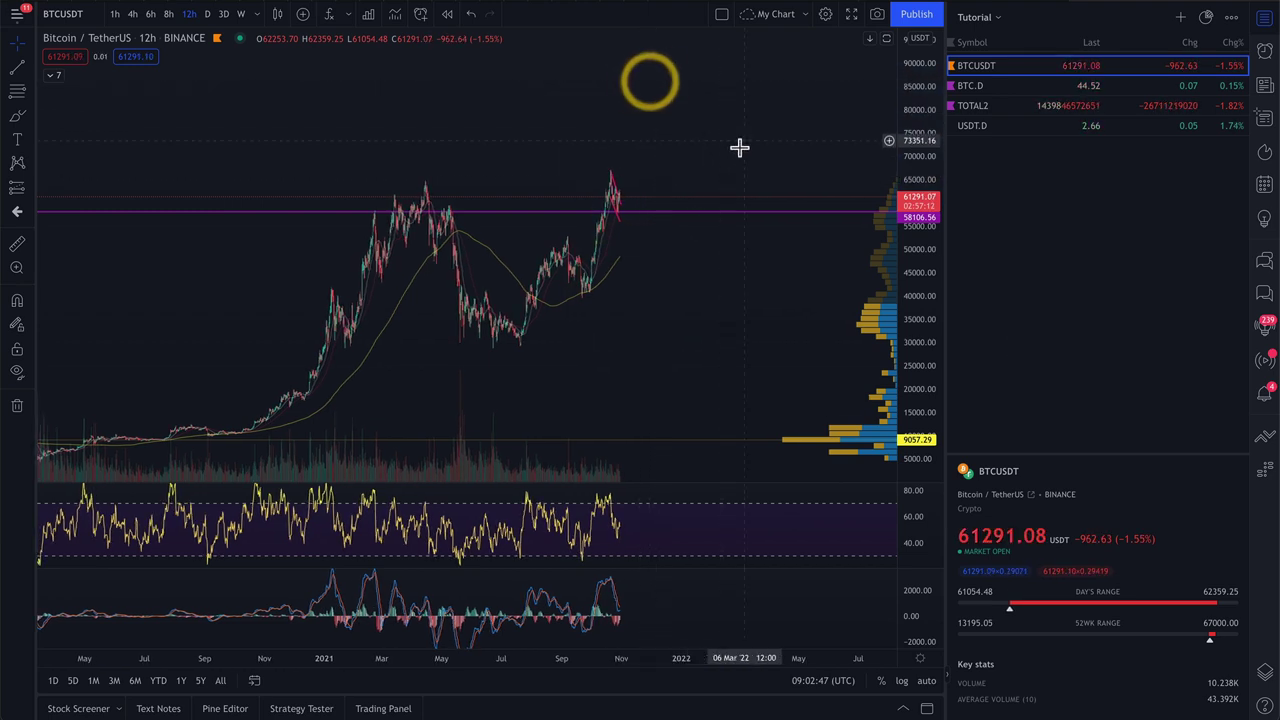
left_click(620, 207)
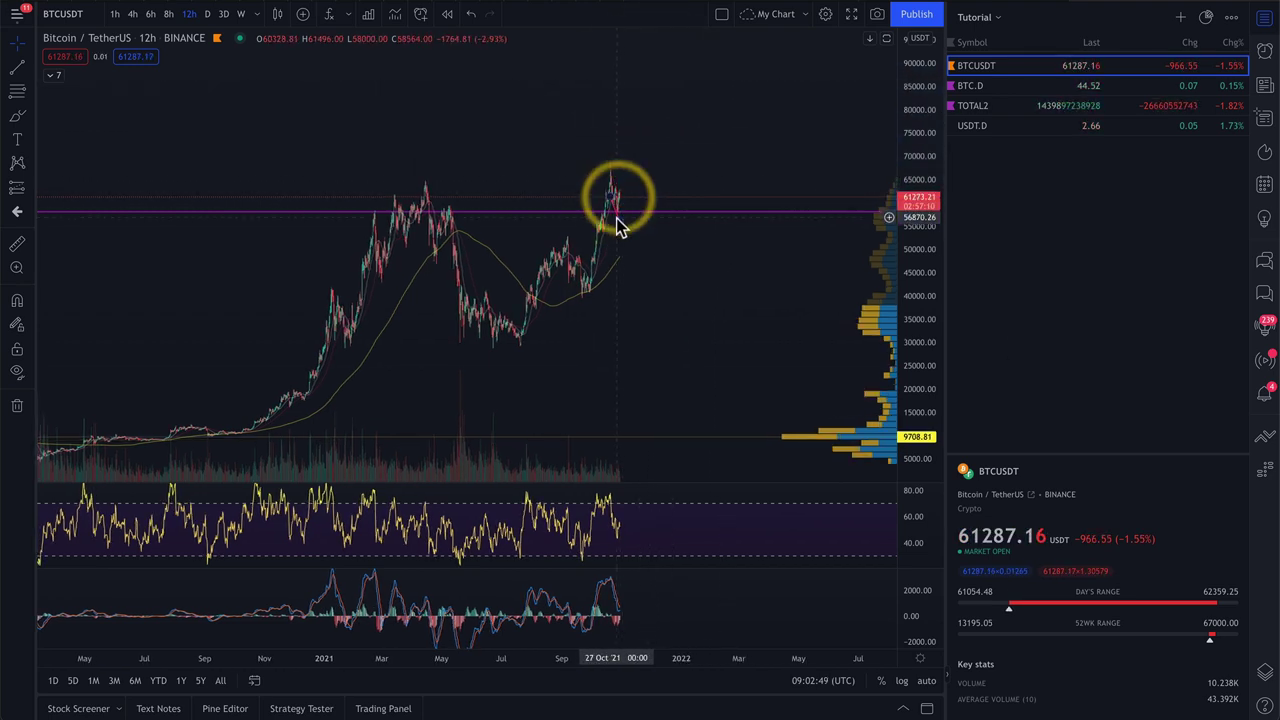
left_click(620, 218)
scroll(651, 190, "up", 2)
scroll(649, 190, "up", 5)
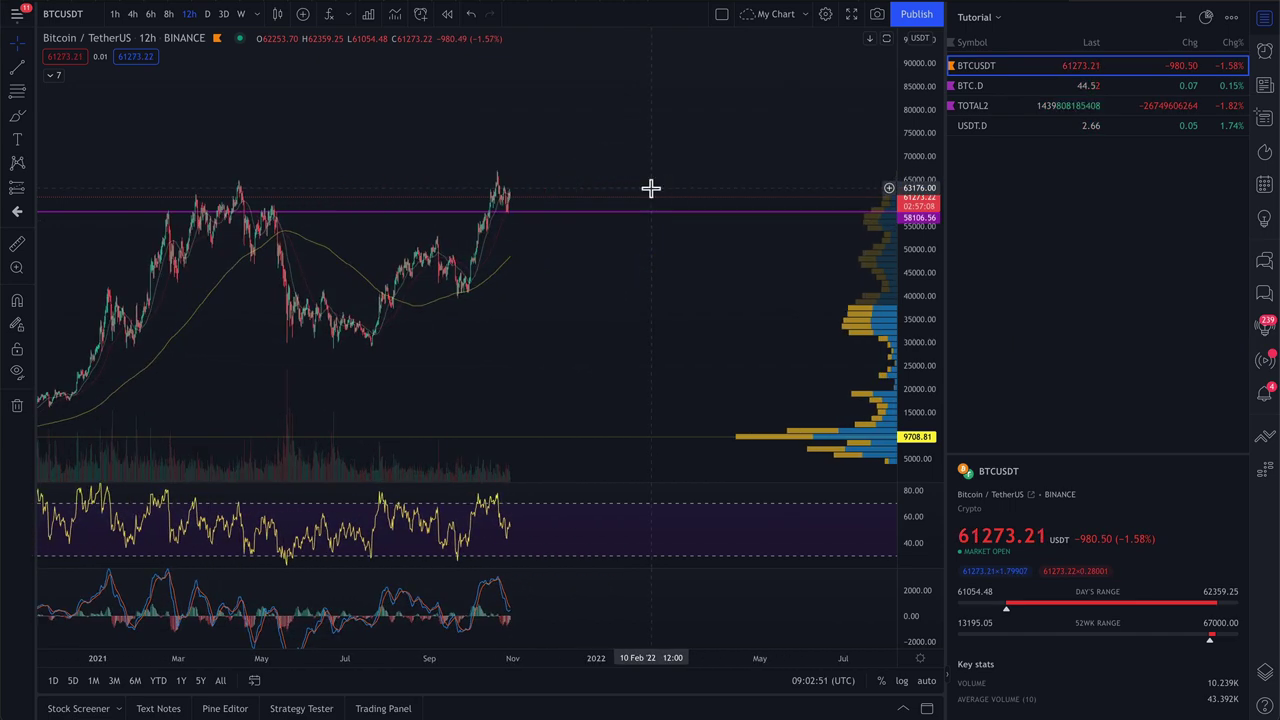
scroll(600, 160, "up", 1)
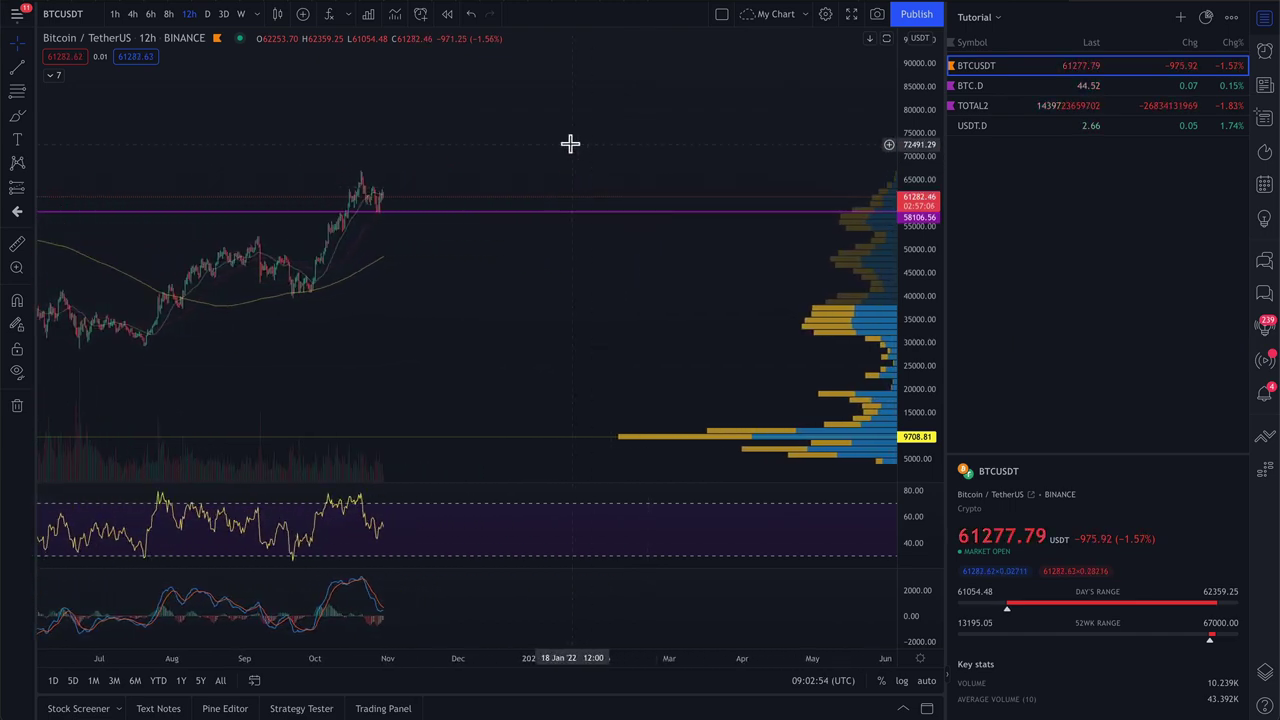
left_click_drag(569, 140, 811, 189)
scroll(756, 175, "up", 3)
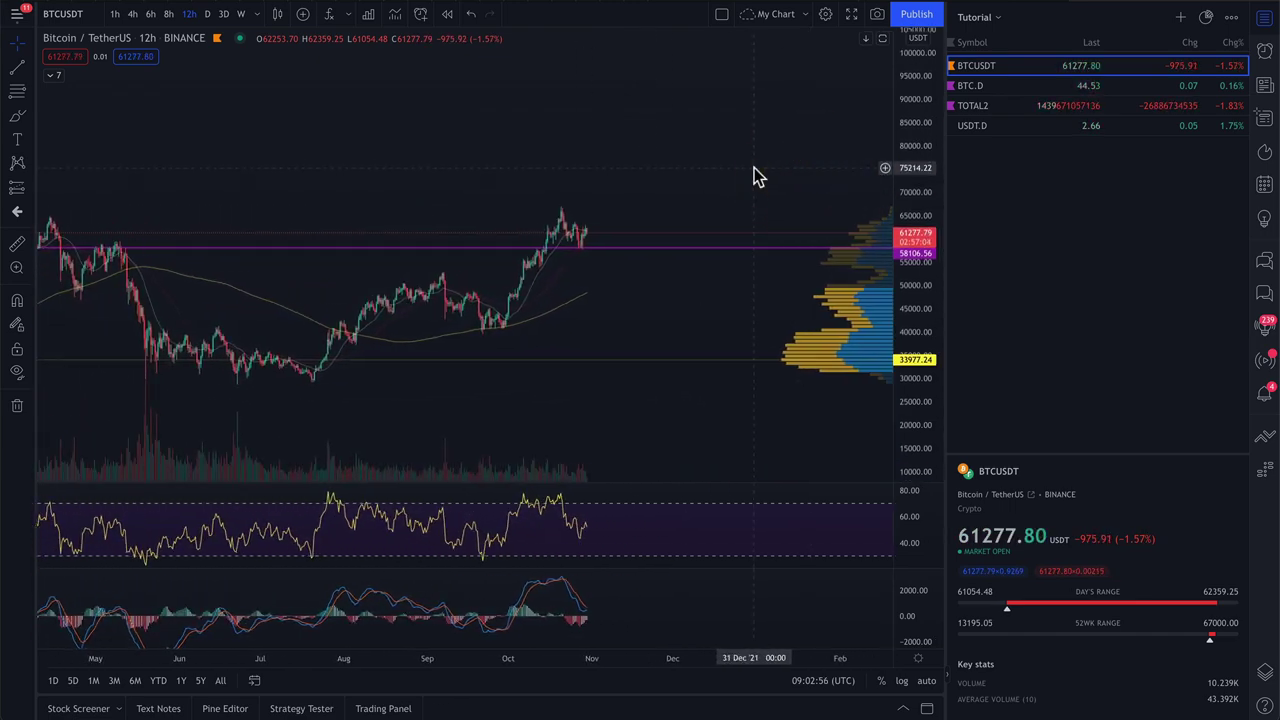
scroll(754, 172, "up", 2)
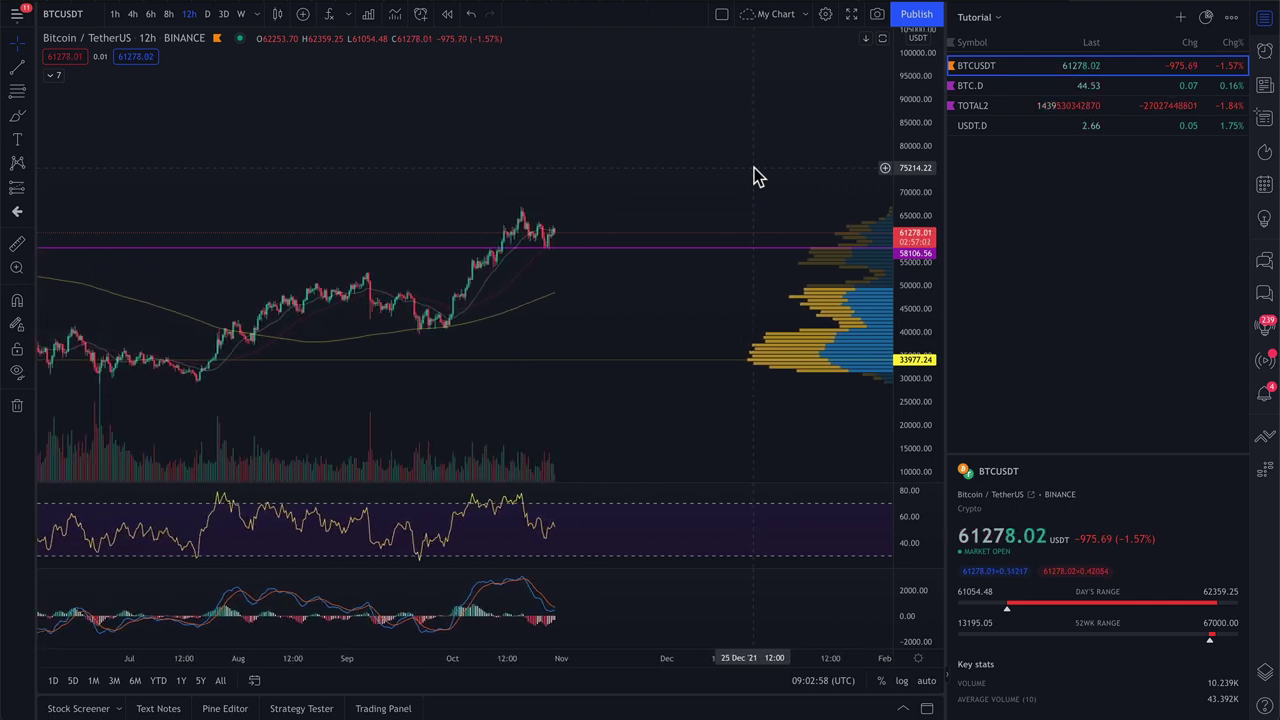
Switch BTCUSDT to 1-hour candles and reframe the chart around the recent price range
left_click(115, 14)
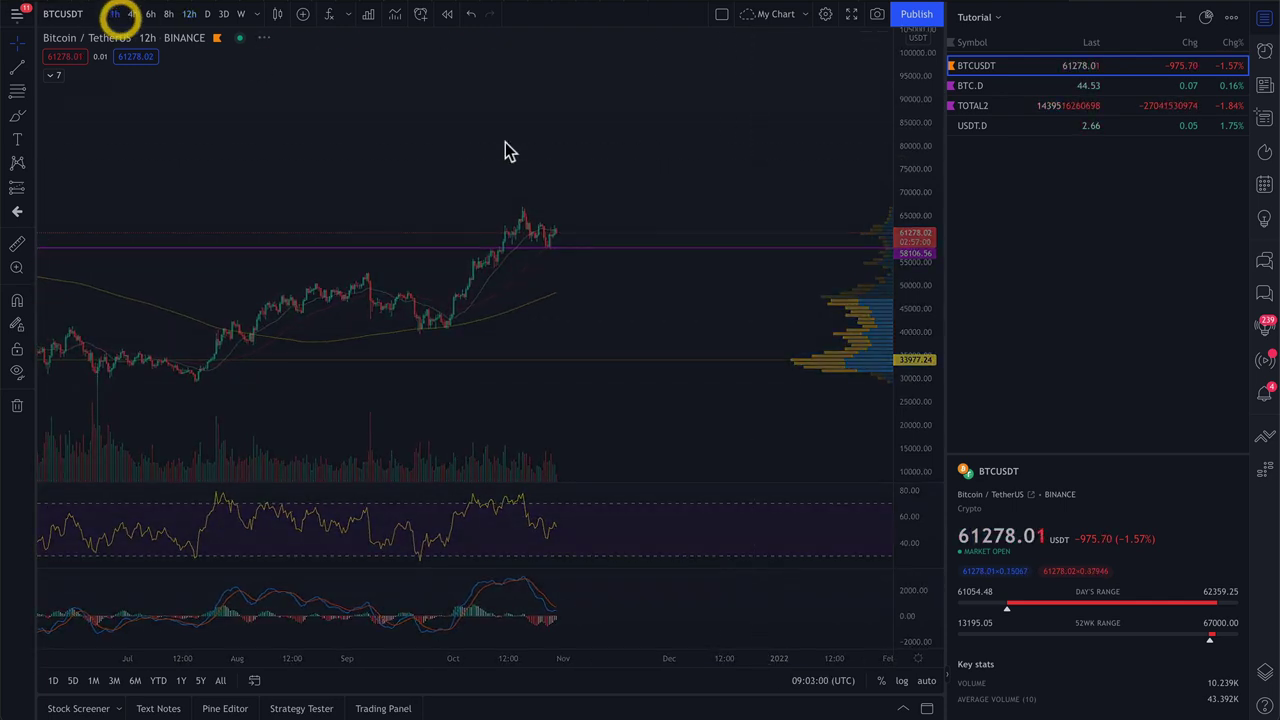
left_click_drag(614, 105, 749, 271)
left_click(857, 52)
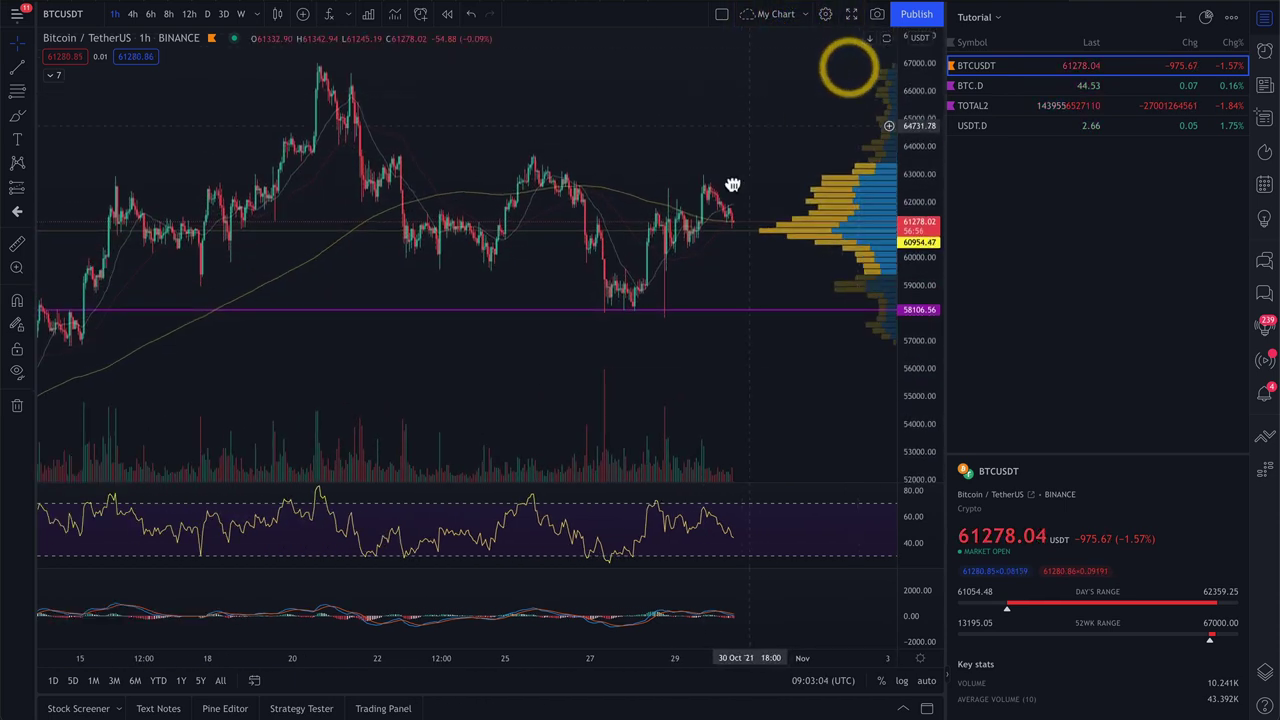
left_click(711, 163)
left_click_drag(929, 185, 920, 227)
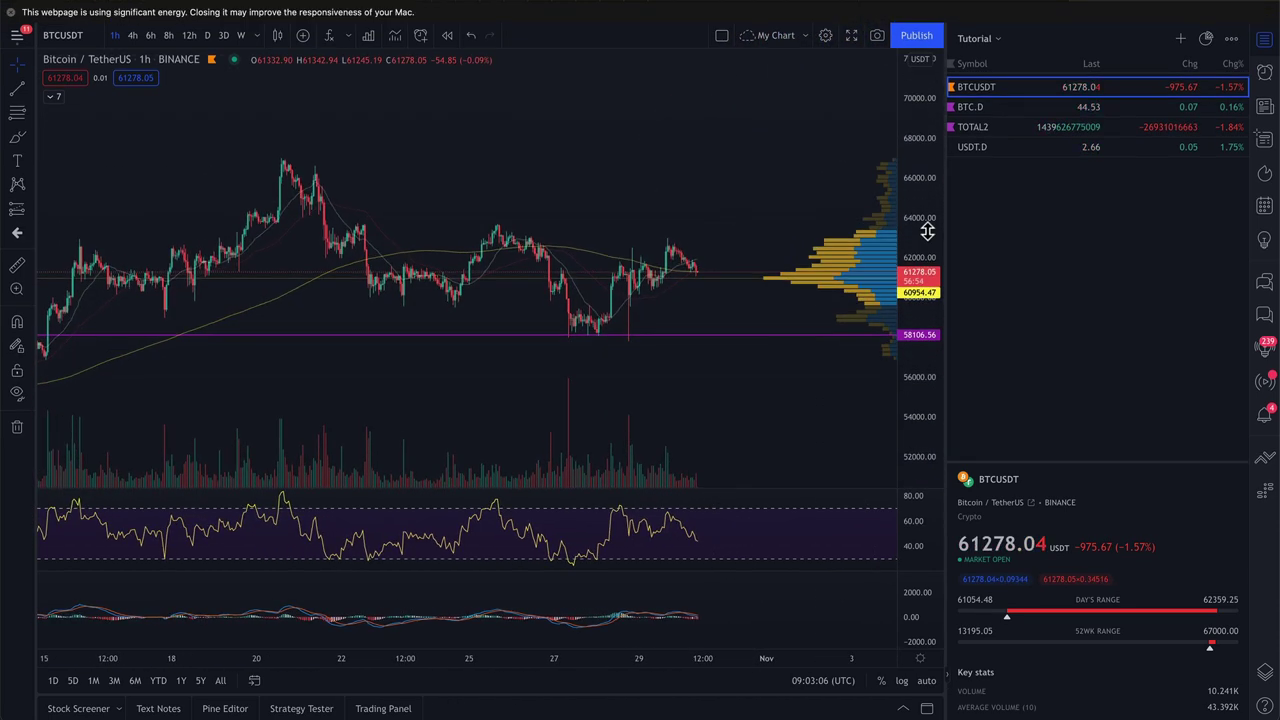
scroll(720, 109, "down", 3)
scroll(680, 125, "right", 3)
left_click(591, 134)
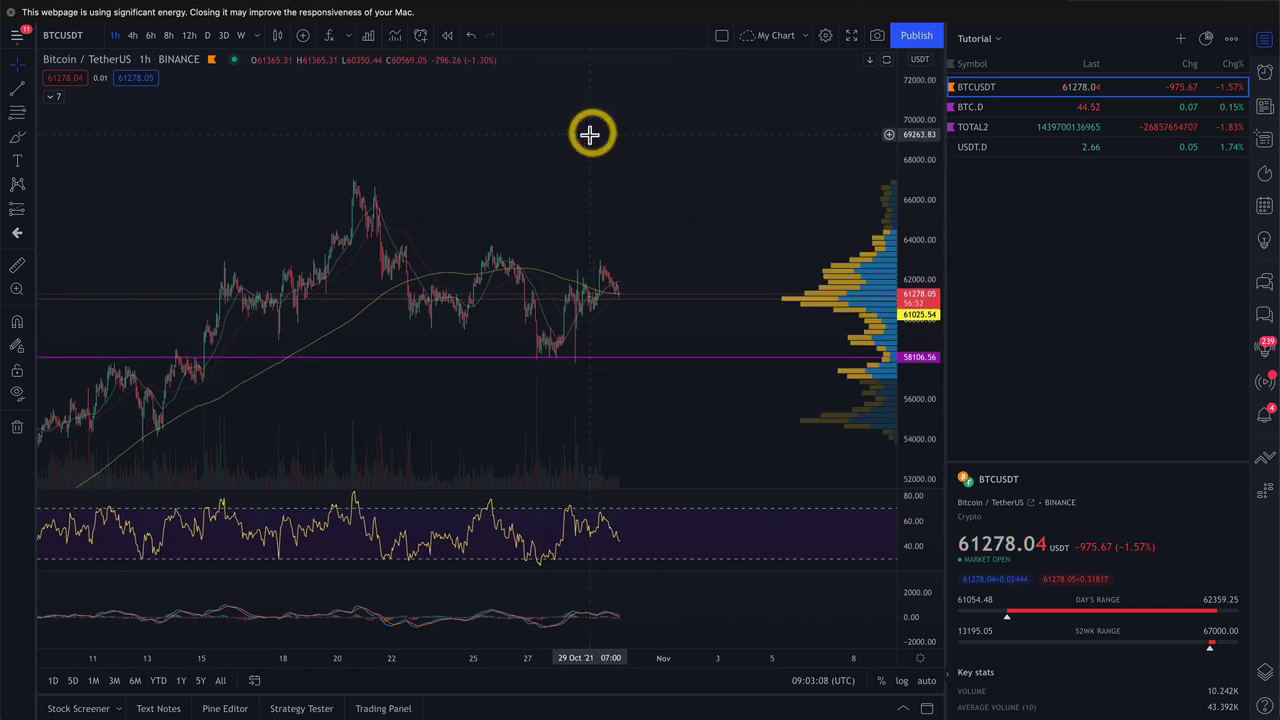
Draw descending wedge lines from the October peak and under the mid-October lows
left_click(15, 89)
left_click(355, 179)
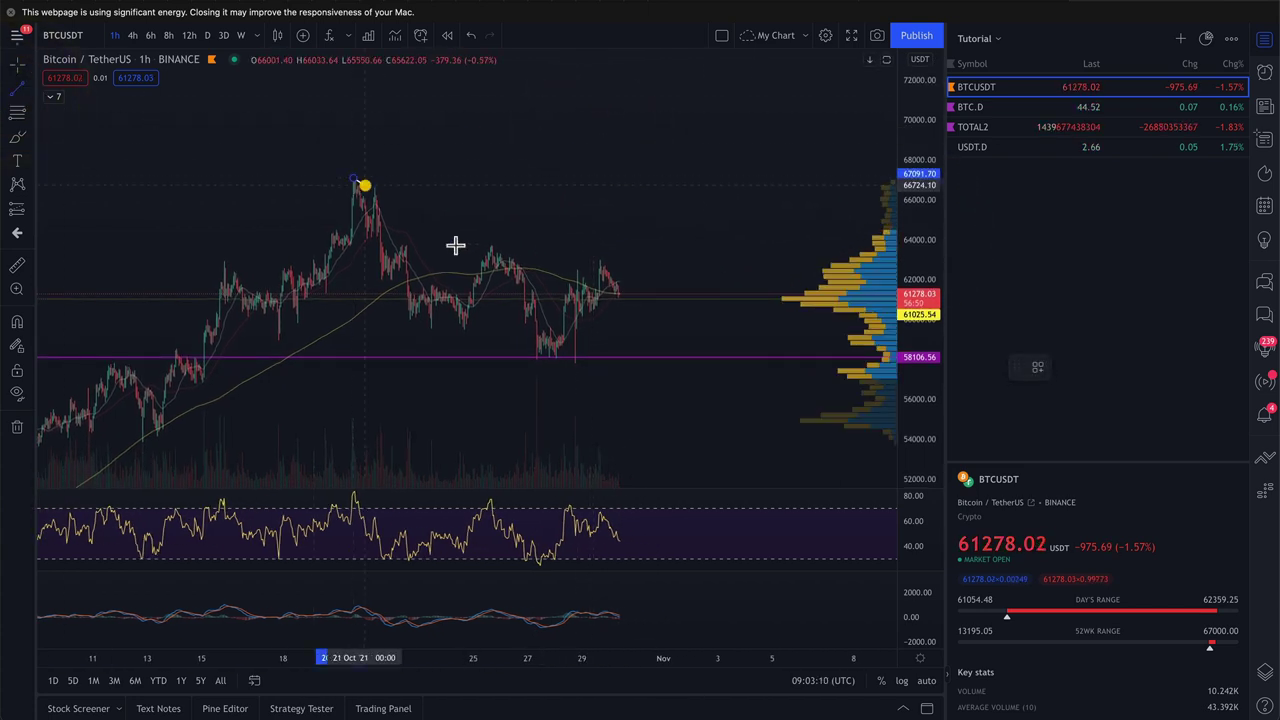
left_click(650, 316)
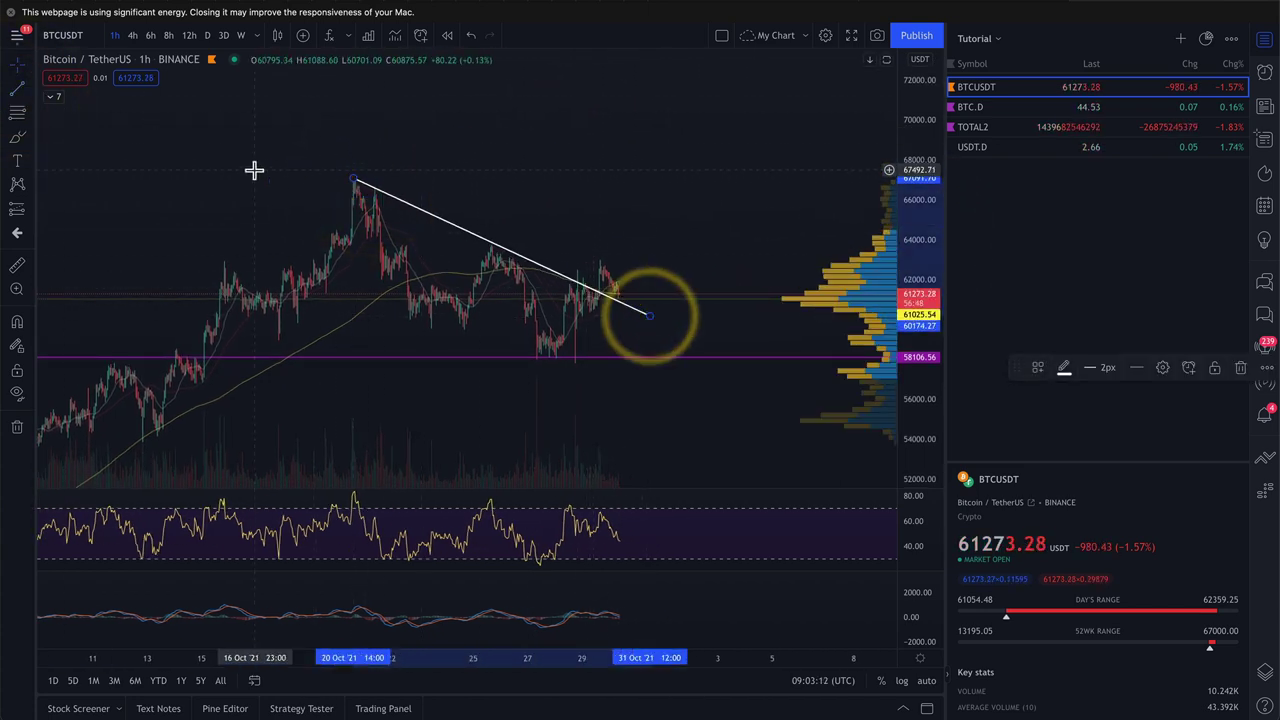
left_click(14, 89)
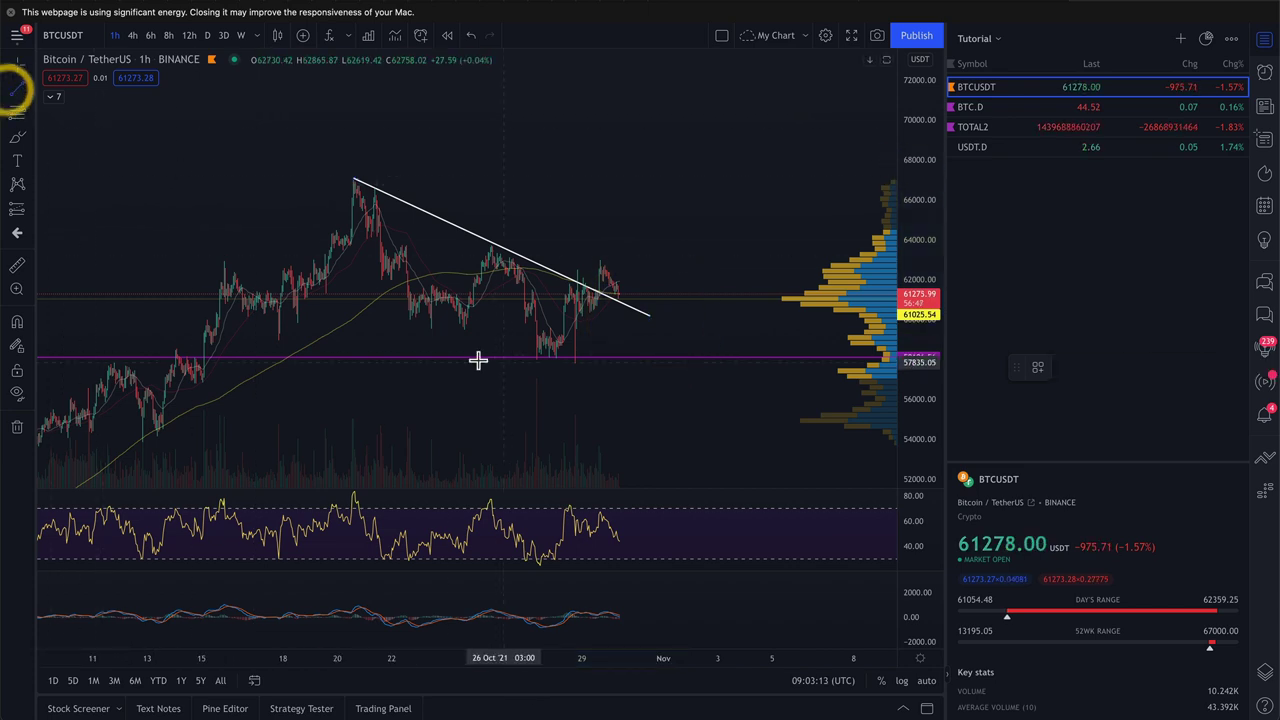
left_click(318, 291)
left_click(612, 372)
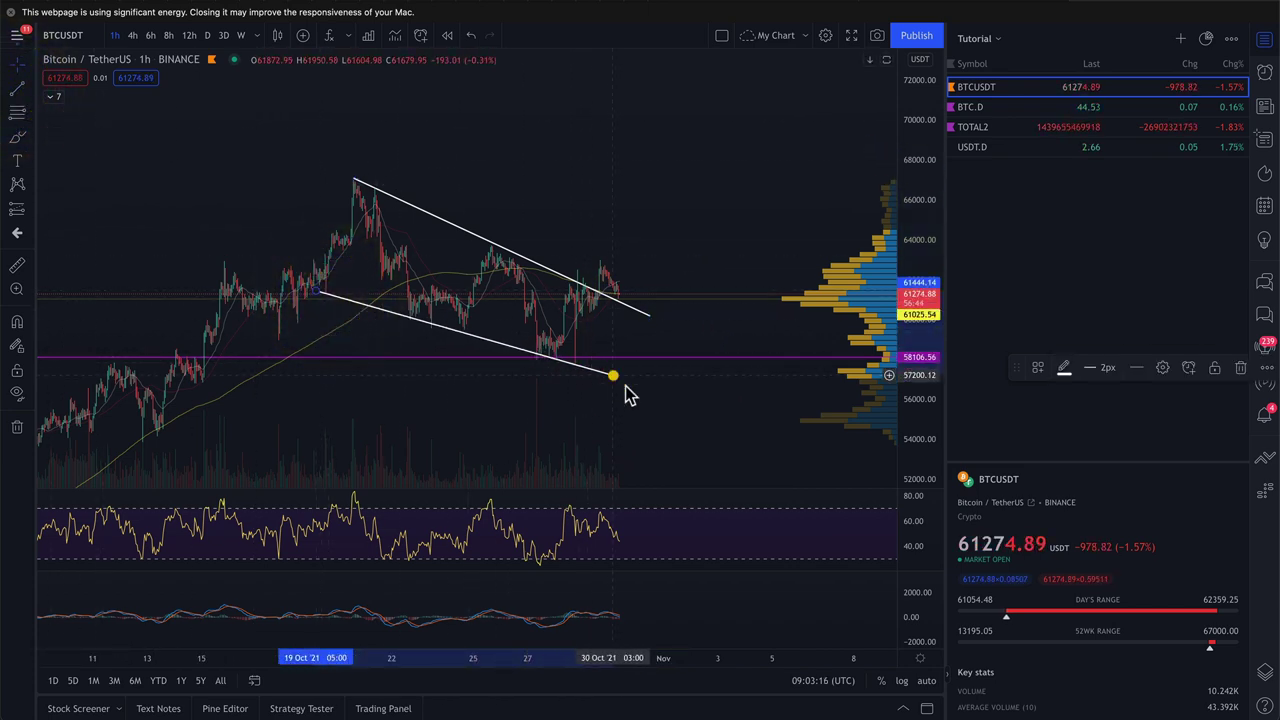
left_click_drag(689, 207, 669, 183)
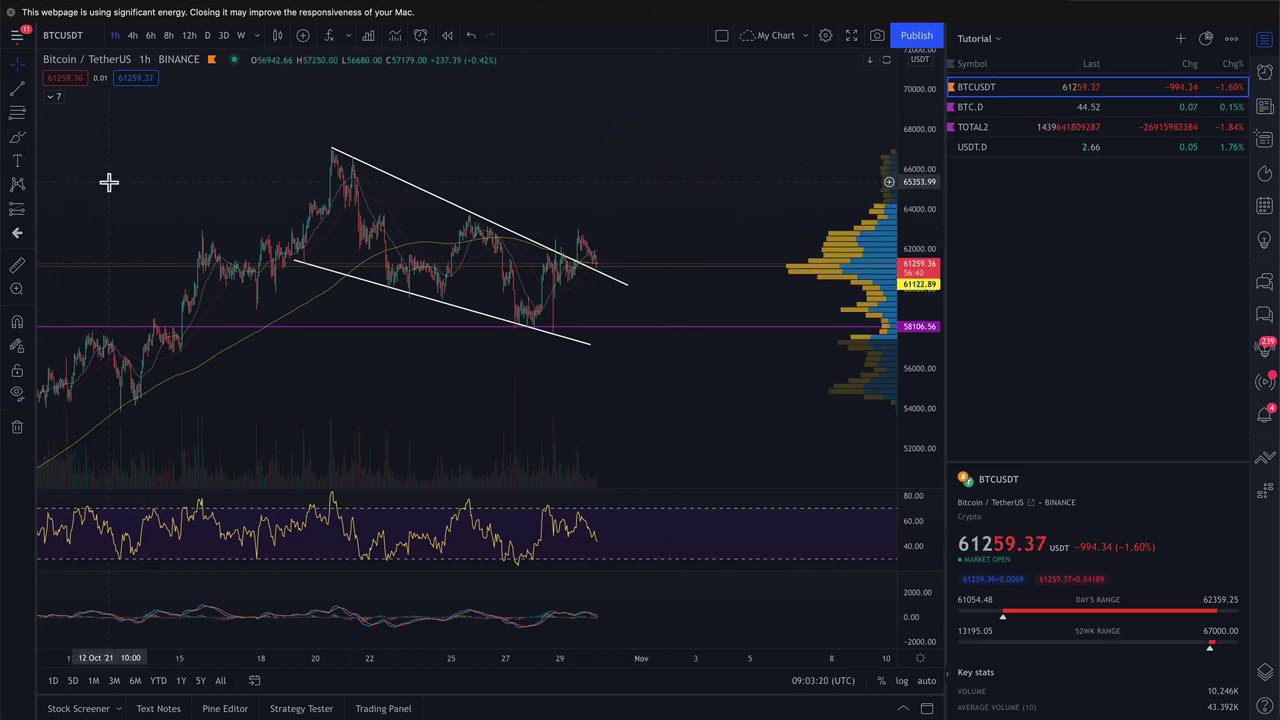
left_click(29, 135)
left_click(100, 246)
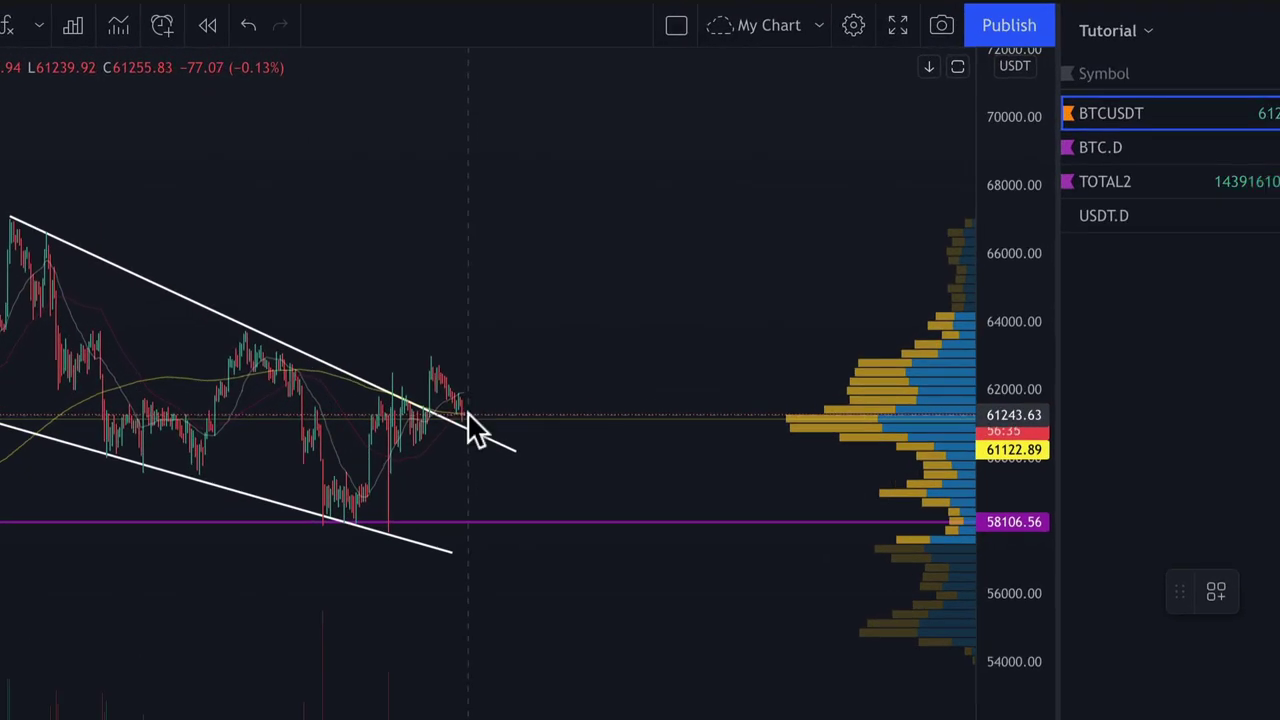
left_click(467, 411)
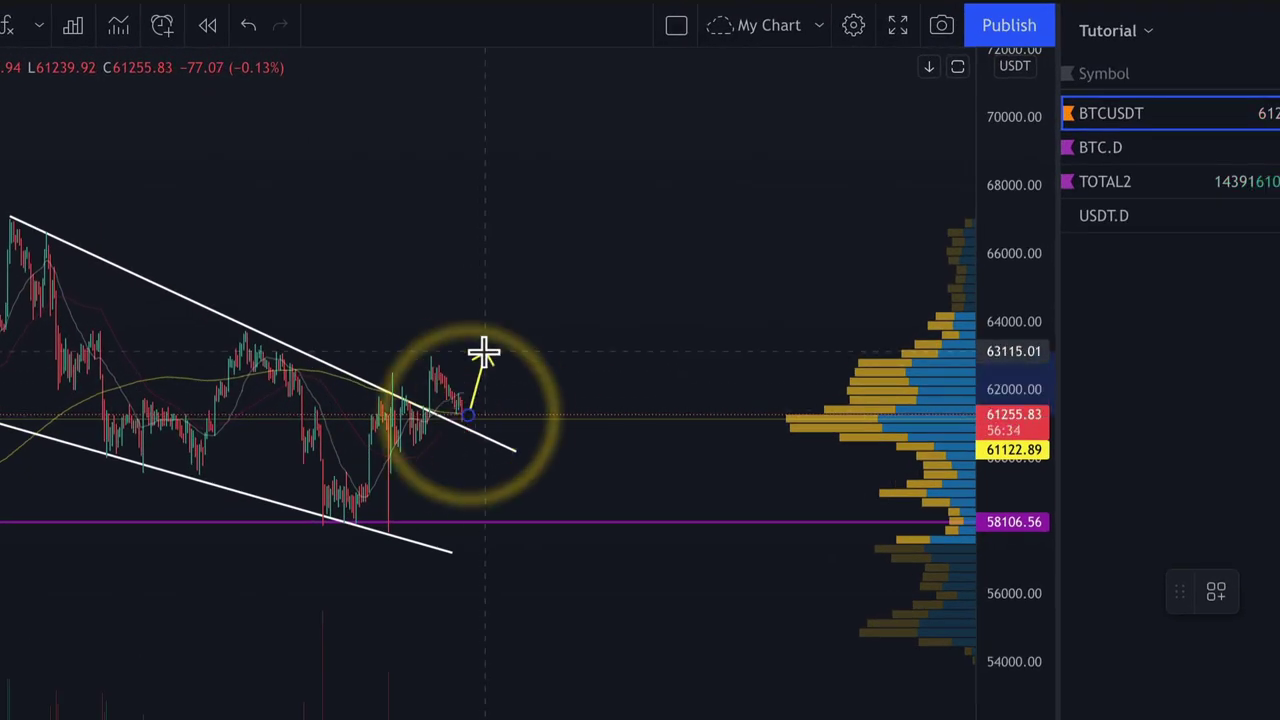
left_click(484, 352)
left_click(506, 373)
left_click(527, 318)
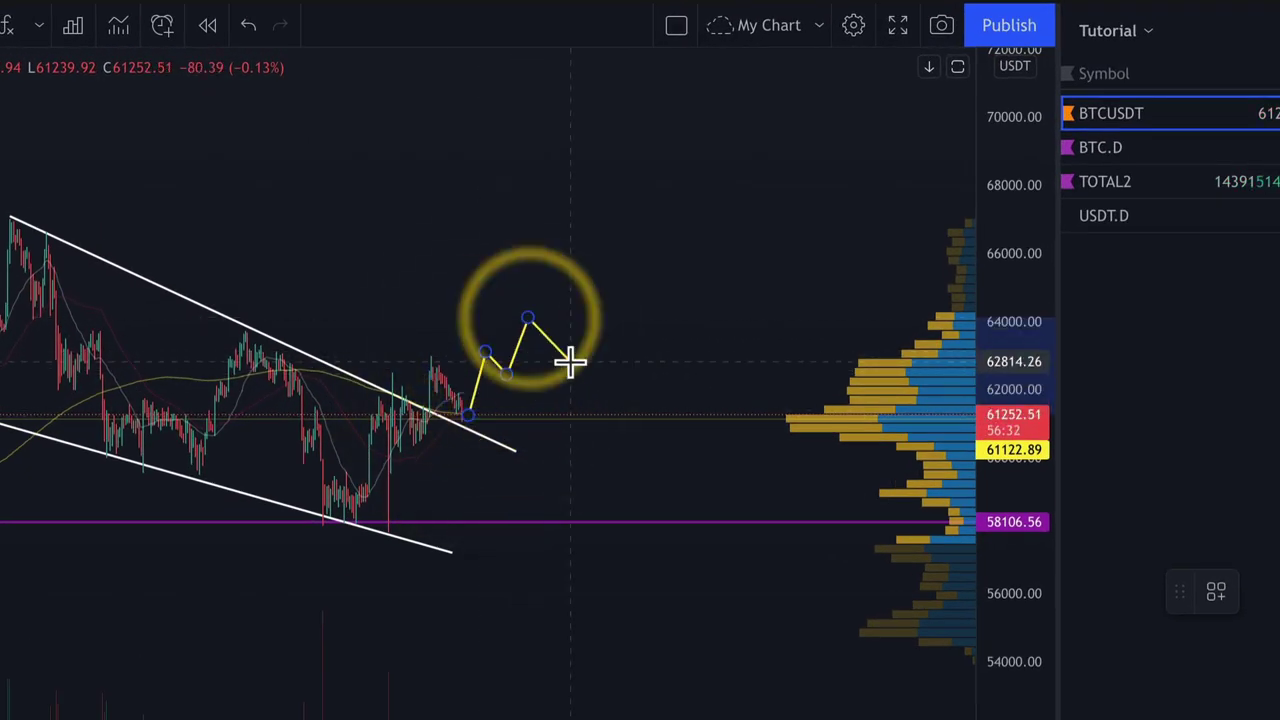
left_click(570, 361)
left_click(575, 278)
left_click(597, 222)
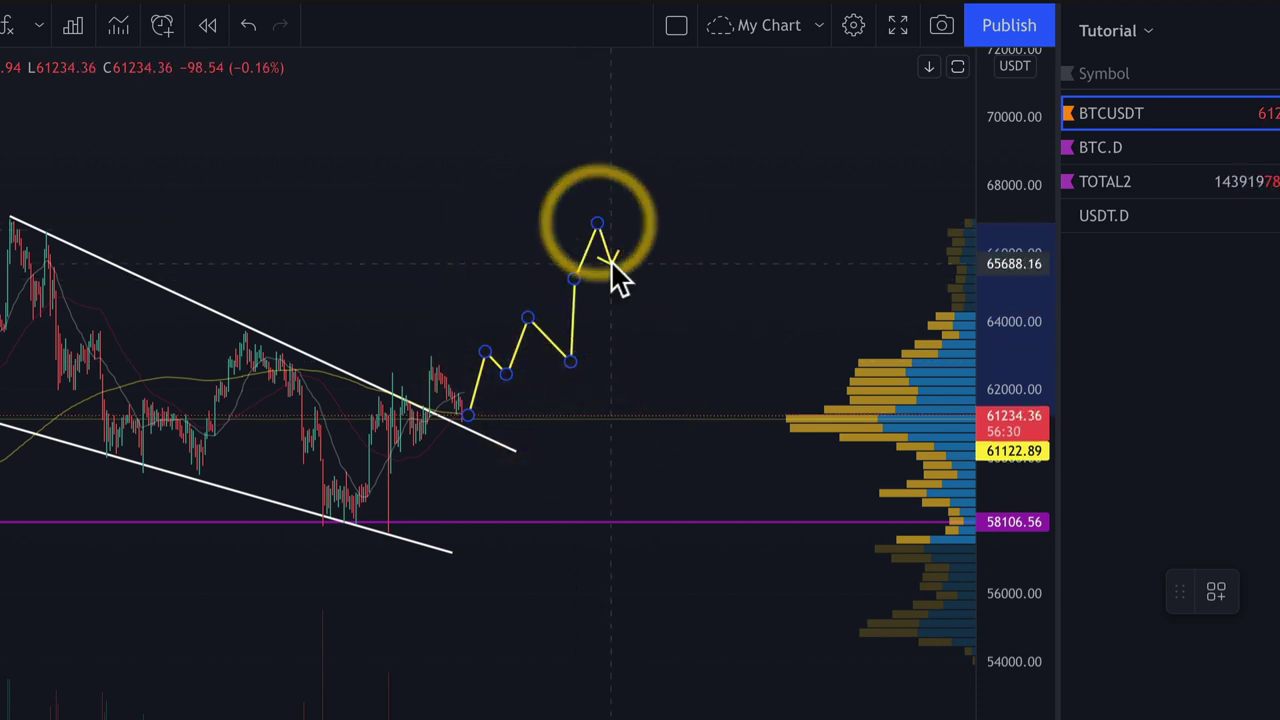
left_click(630, 343)
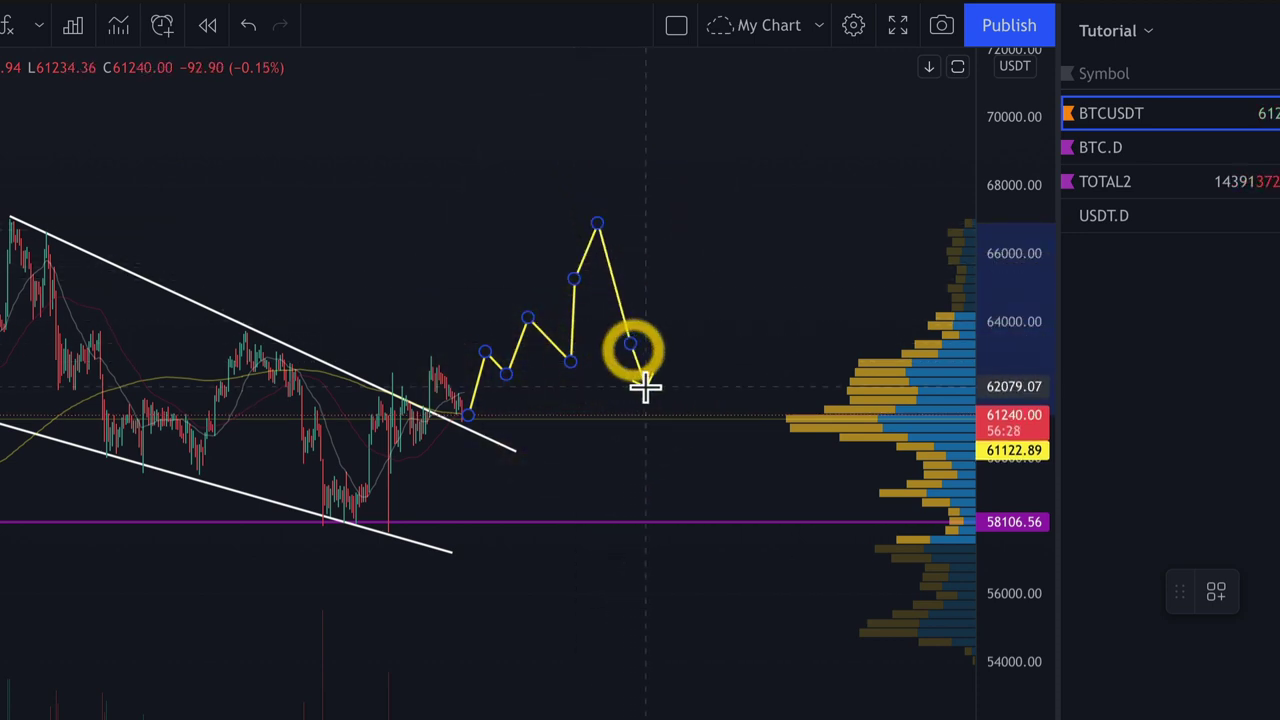
left_click(663, 401)
left_click(681, 456)
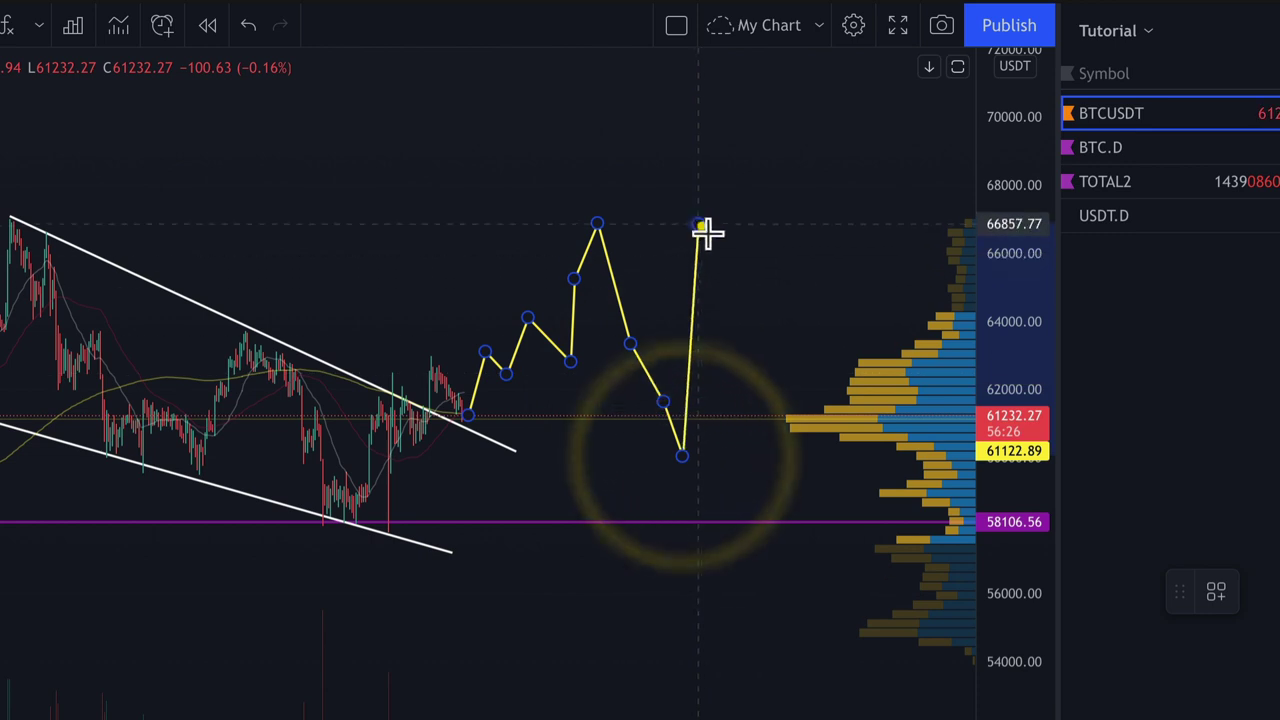
left_click(698, 224)
left_click(748, 260)
left_click(787, 230)
left_click(813, 314)
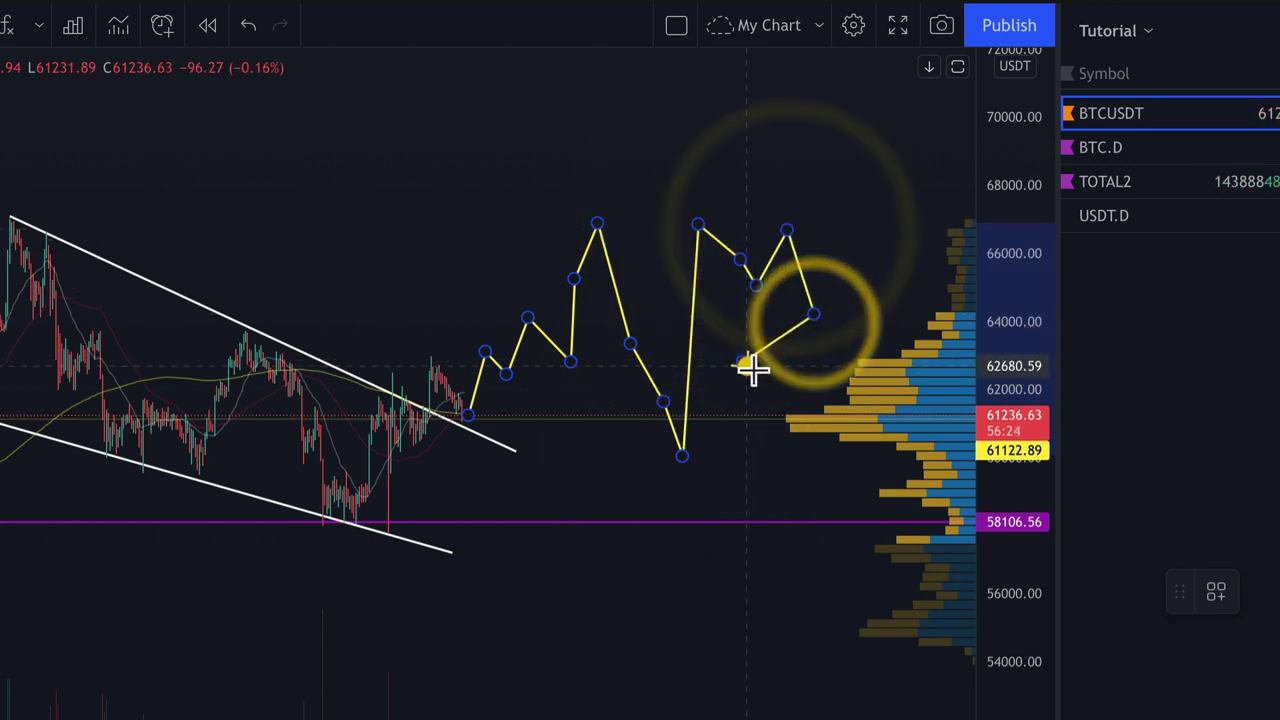
left_click(741, 362)
key("Escape")
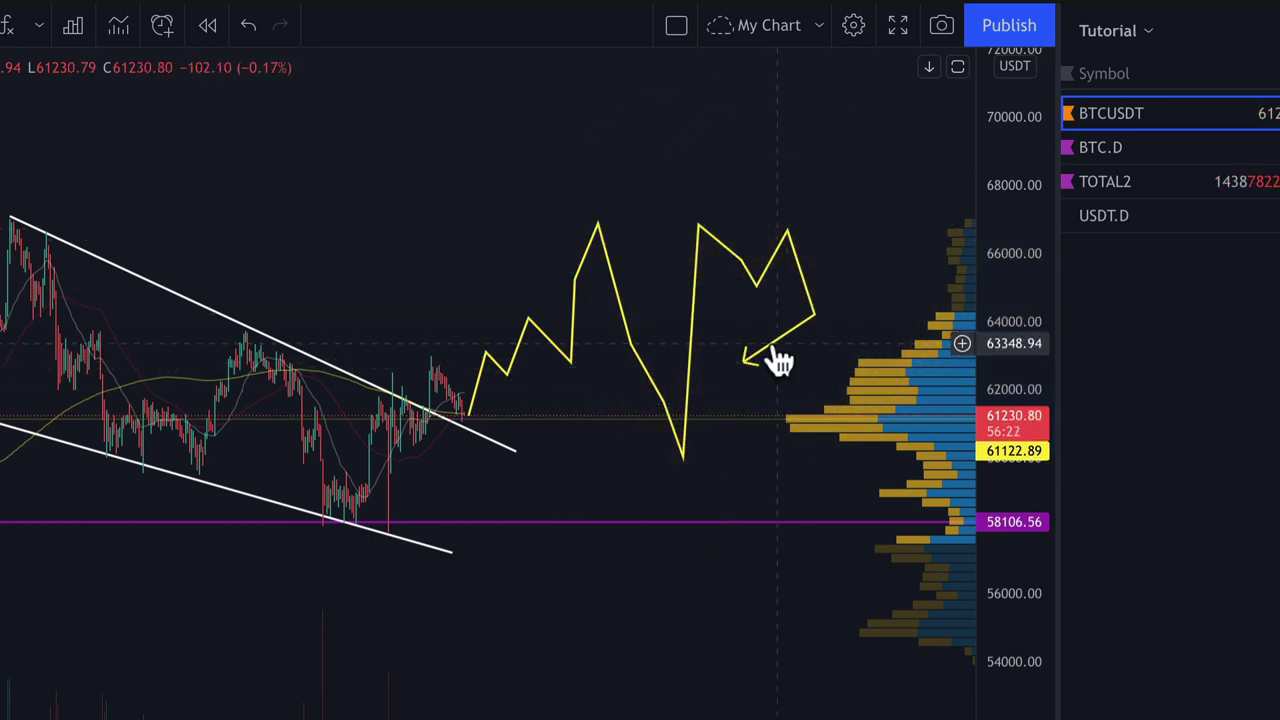
left_click(766, 344)
key("BackSpace")
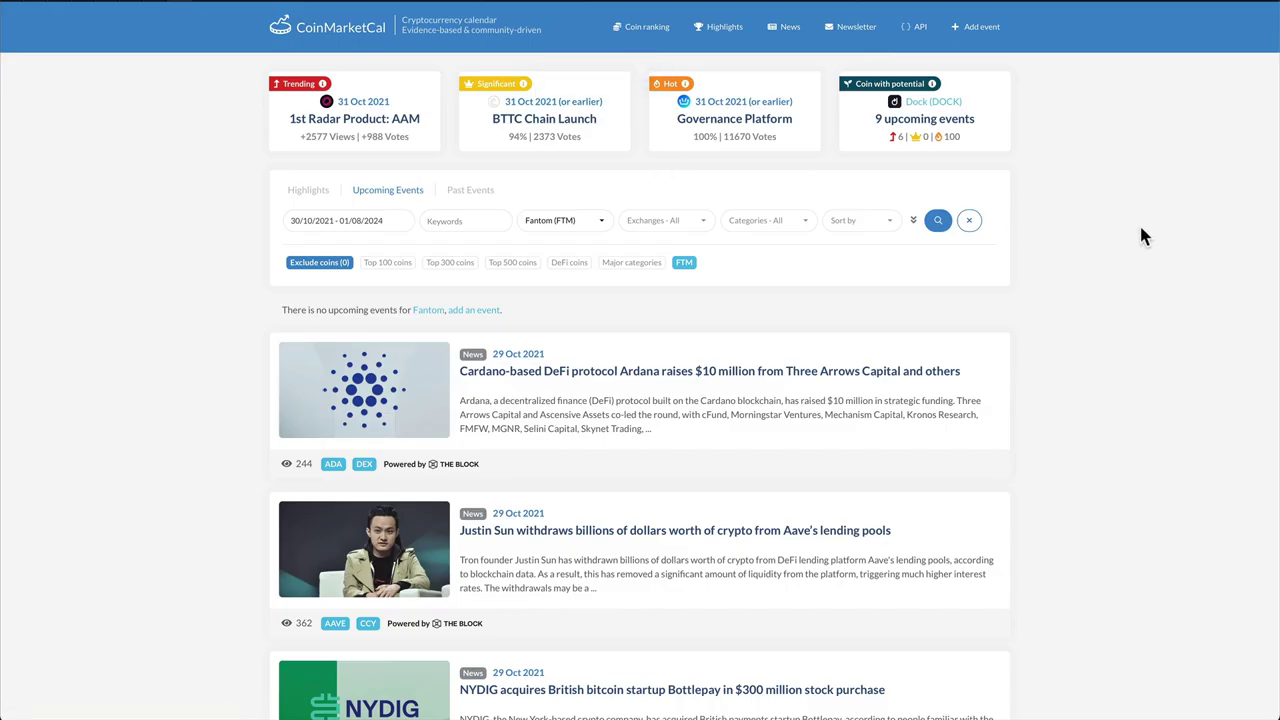
Remove the Fantom (FTM) coin filter, rerun the search, and list upcoming events for all coins
left_click(572, 220)
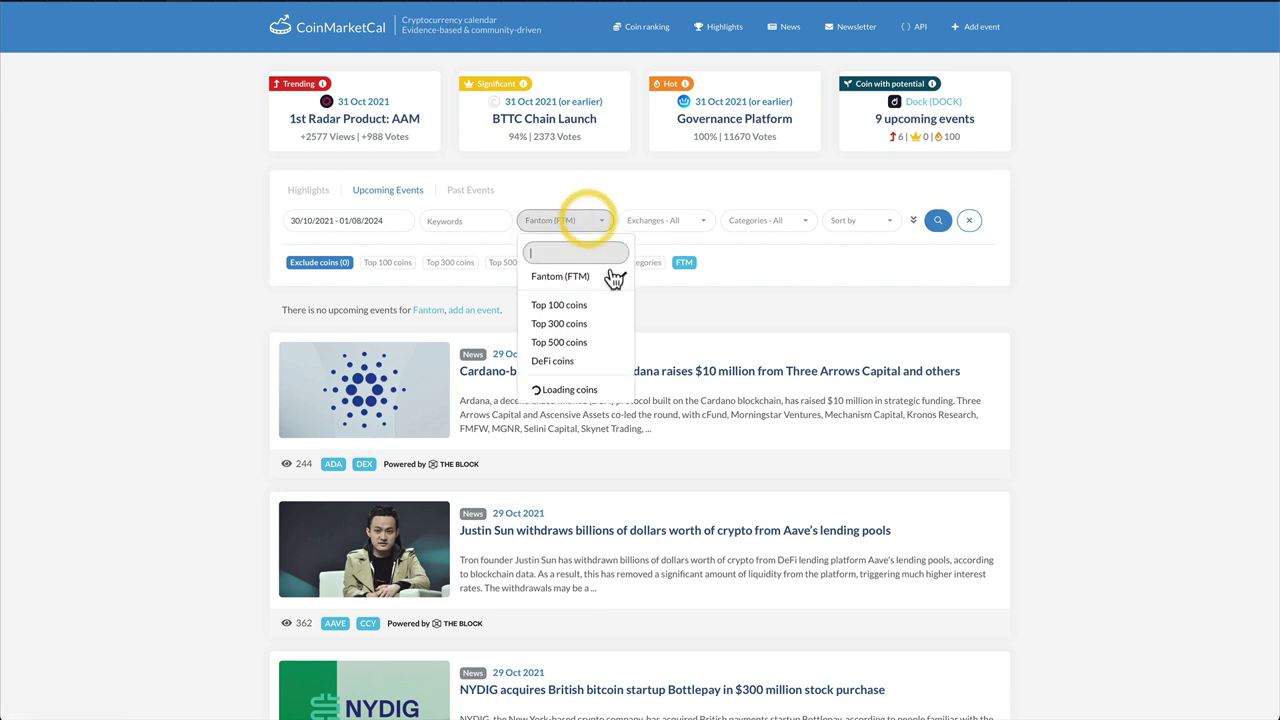
left_click(937, 220)
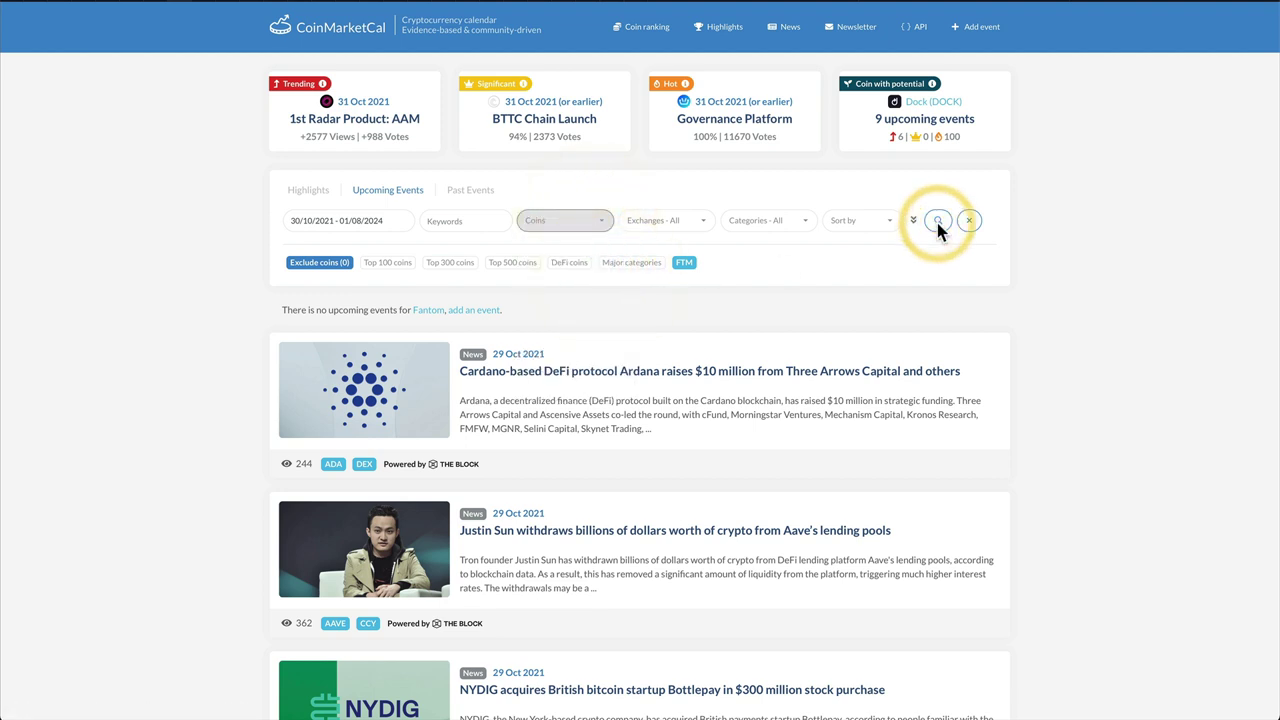
left_click(393, 196)
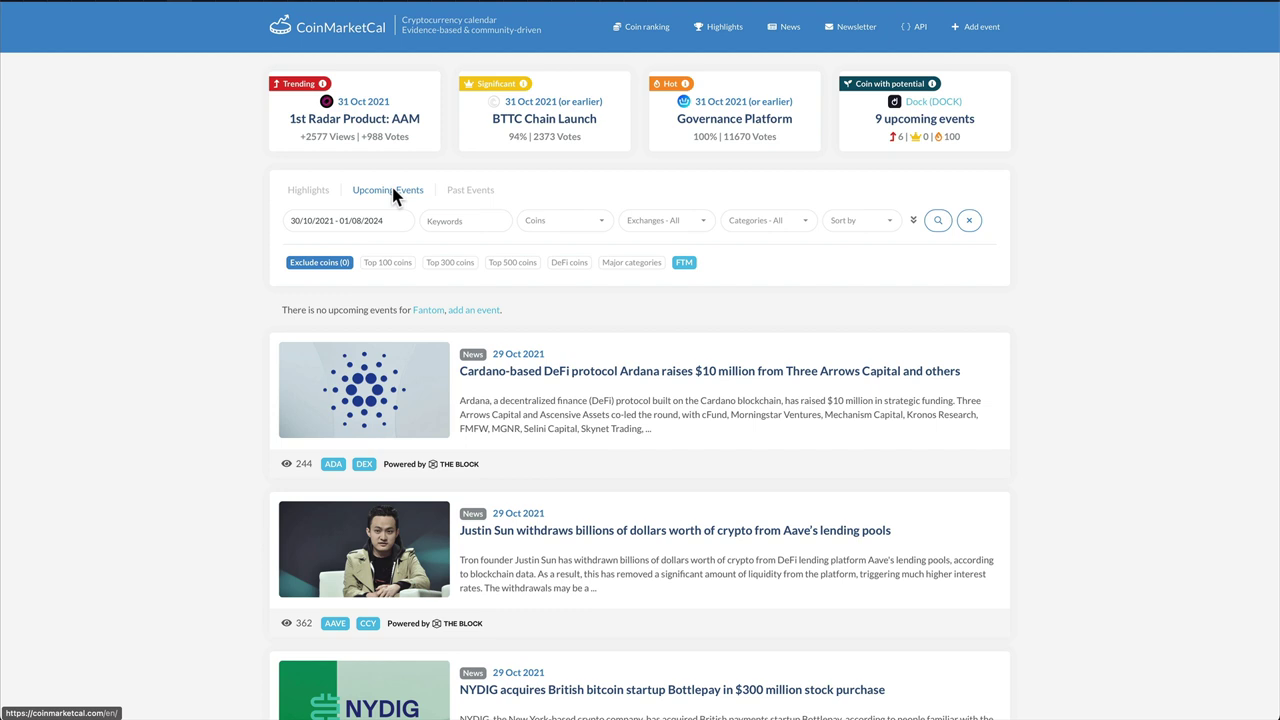
left_click(393, 196)
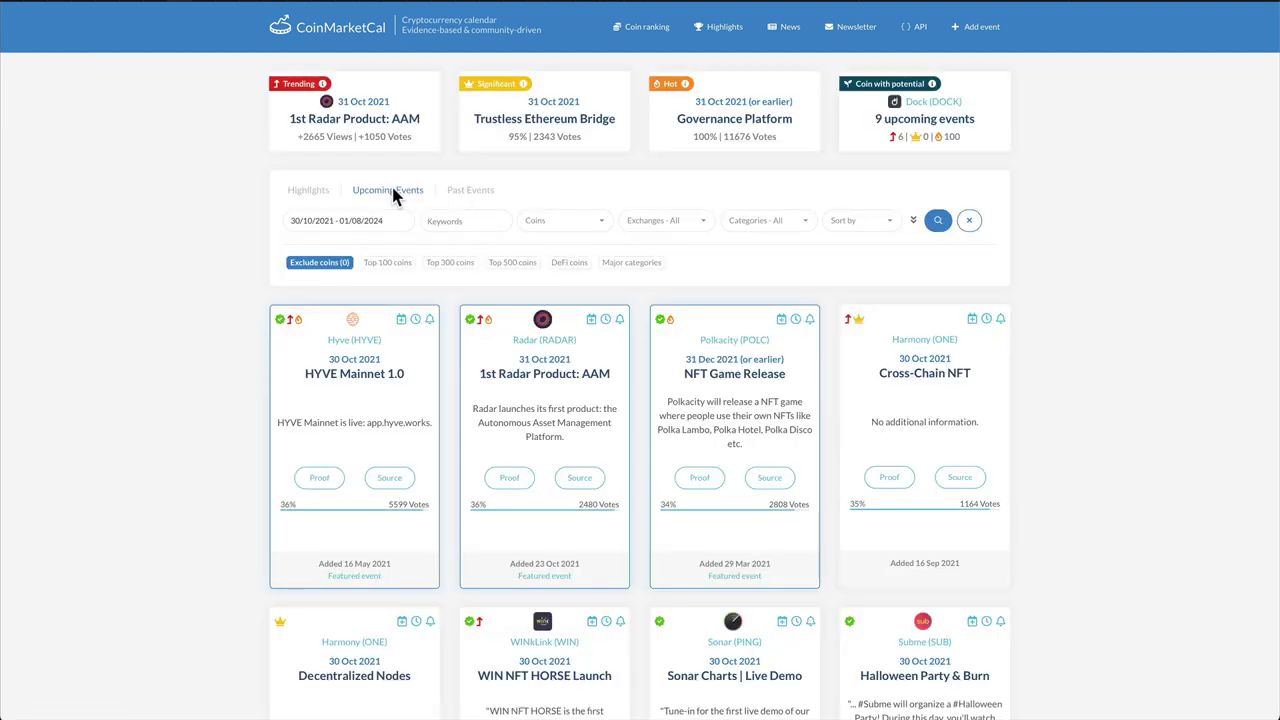
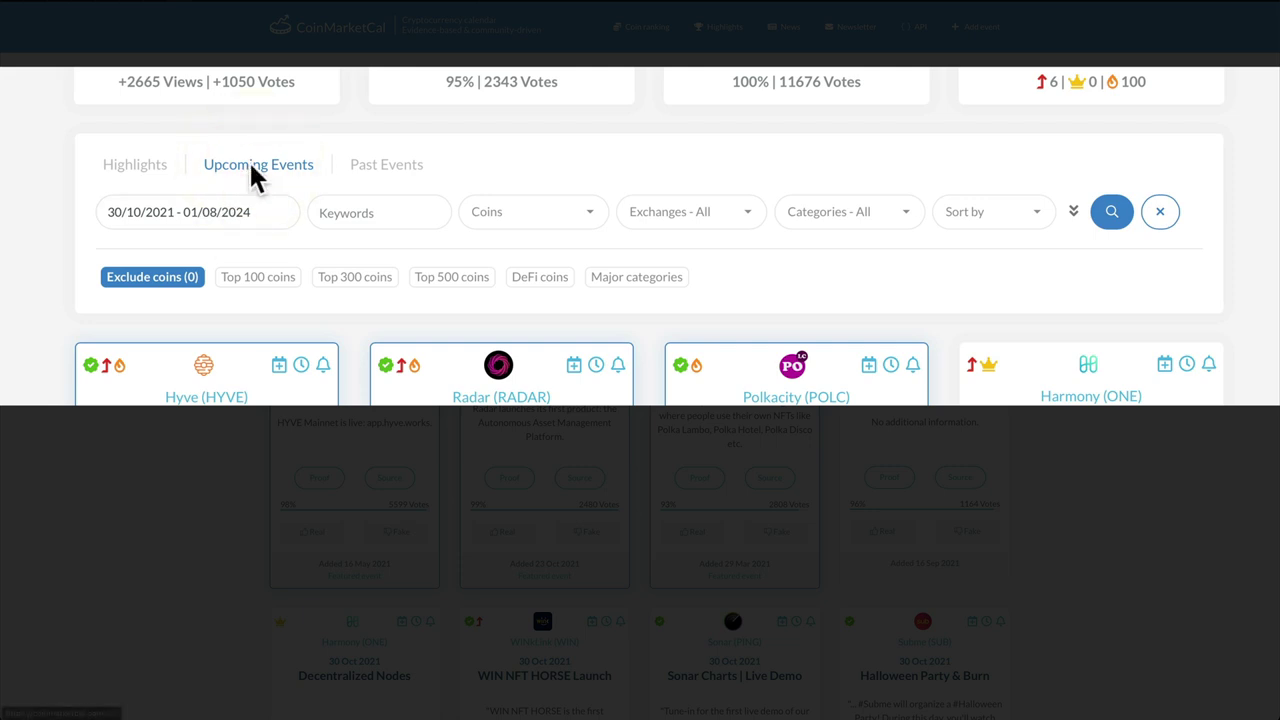
Search CoinMarketCal events sorted by Hot and filtered to the Binance exchange, then open the Harmony chart
left_click(990, 218)
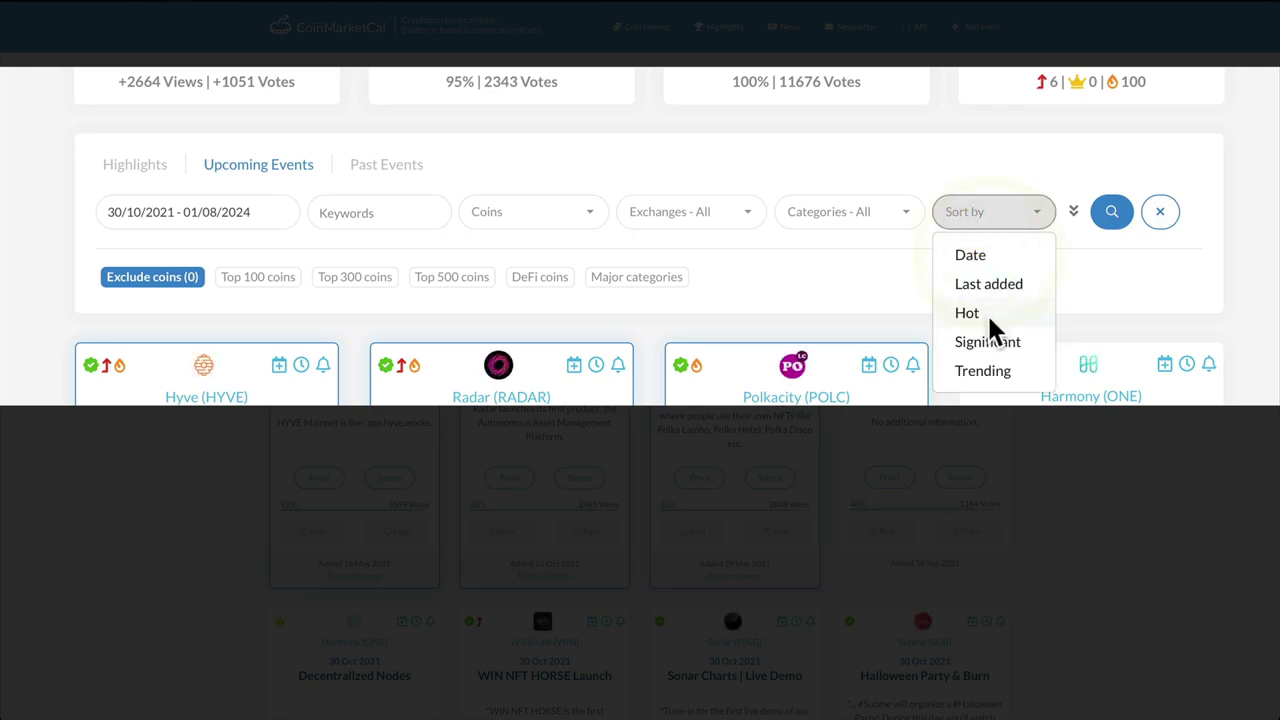
left_click(983, 313)
left_click(1110, 214)
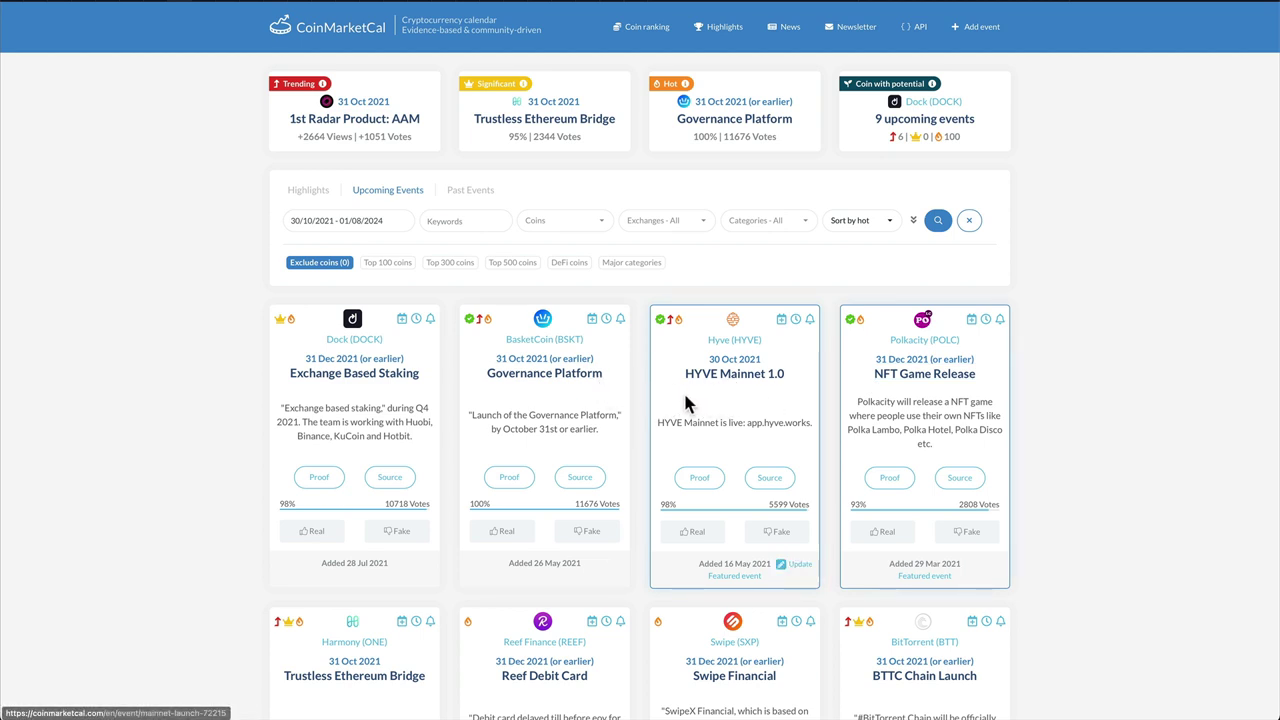
left_click(668, 225)
left_click(668, 284)
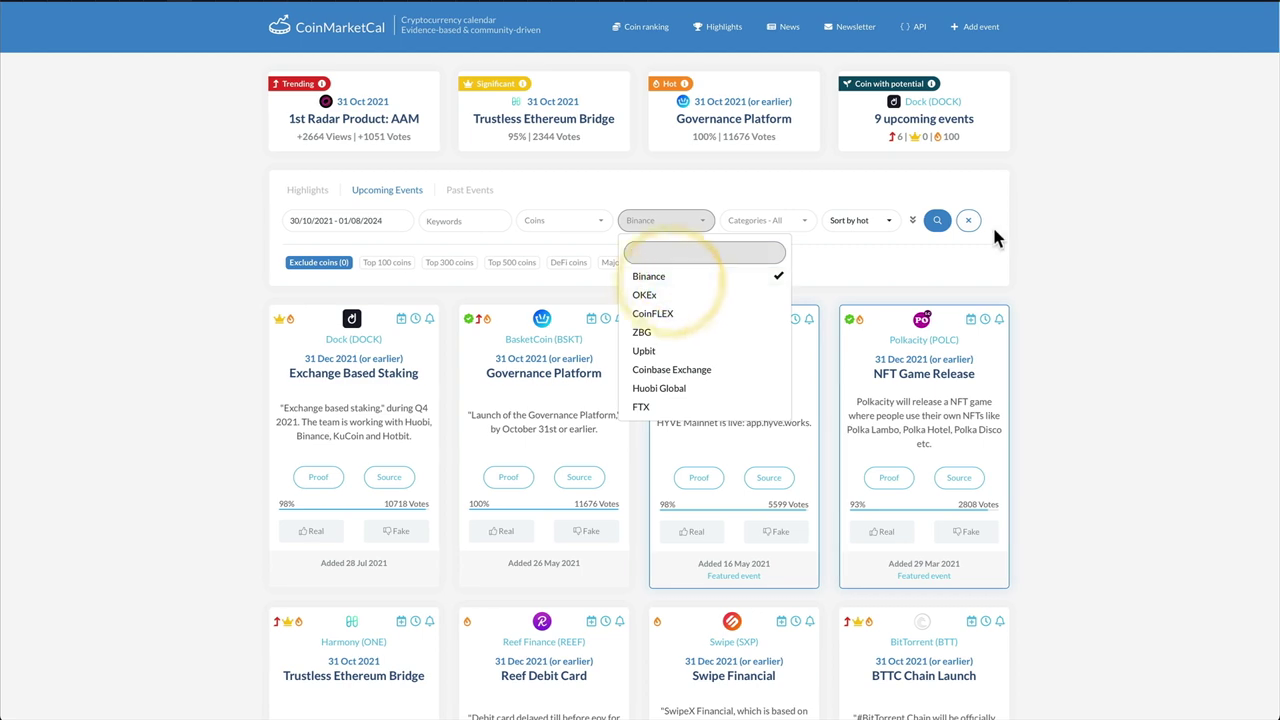
left_click(938, 220)
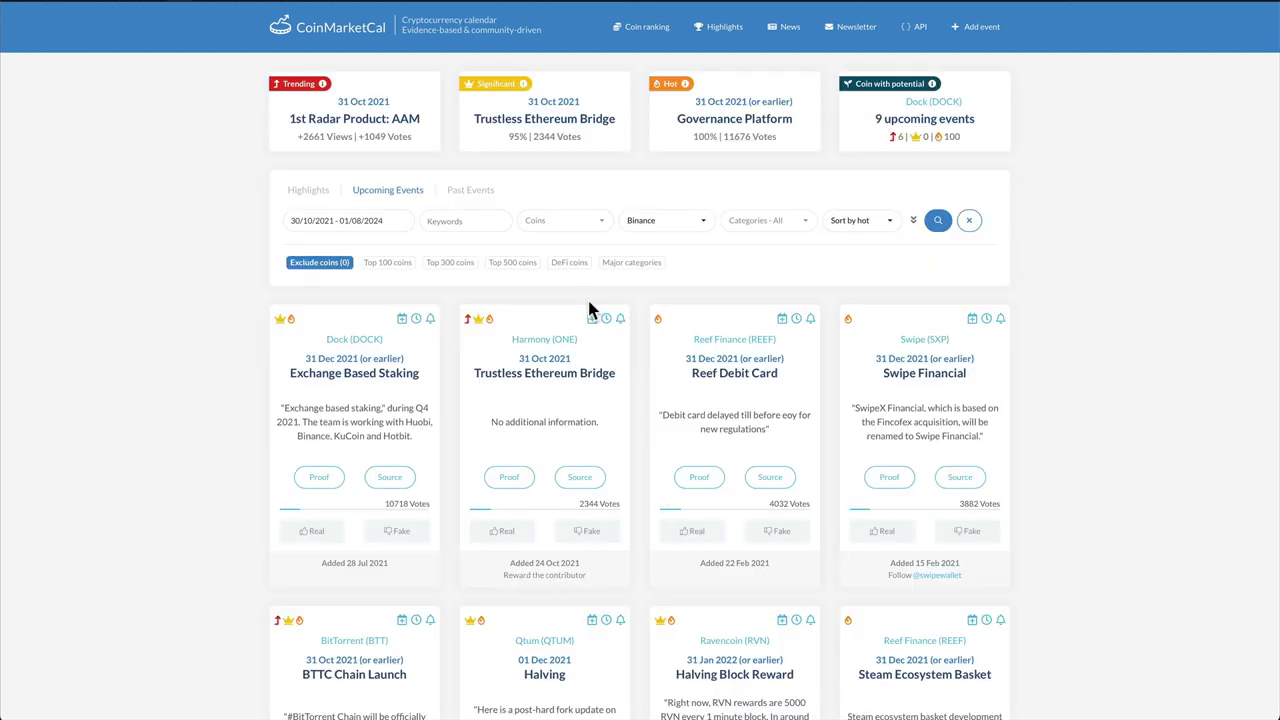
scroll(1090, 330, "down", 1)
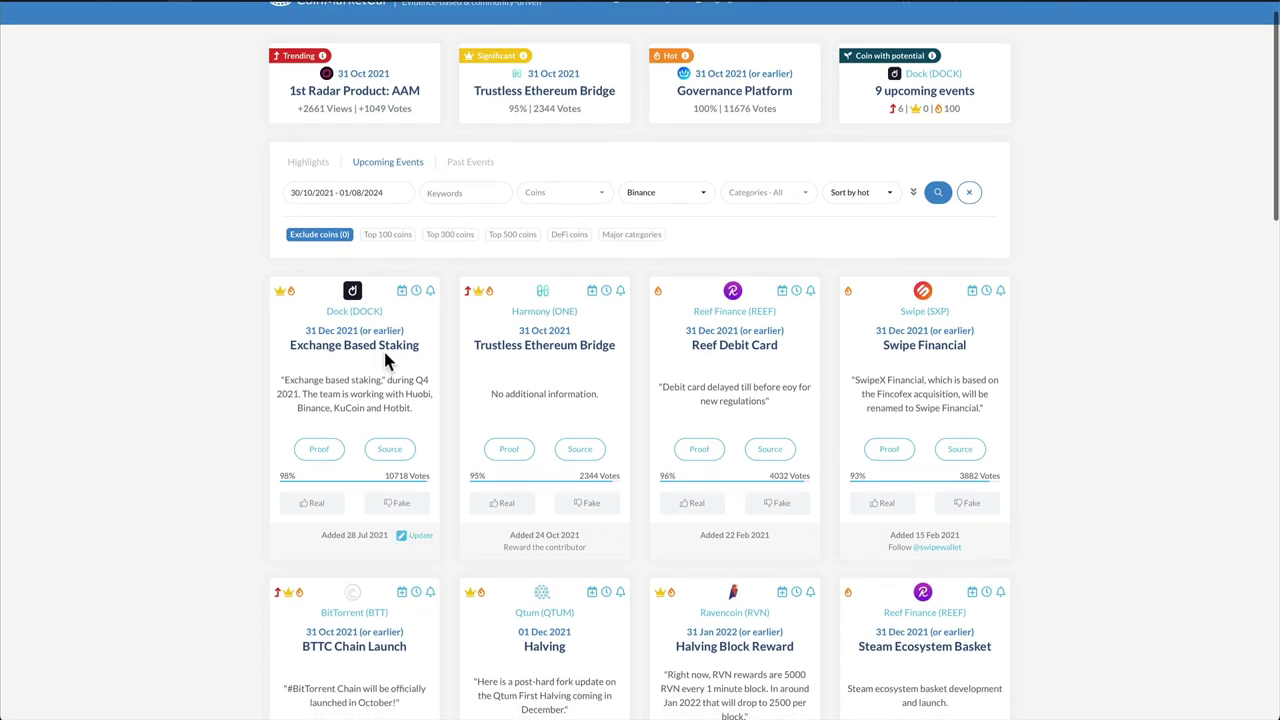
left_click(537, 149)
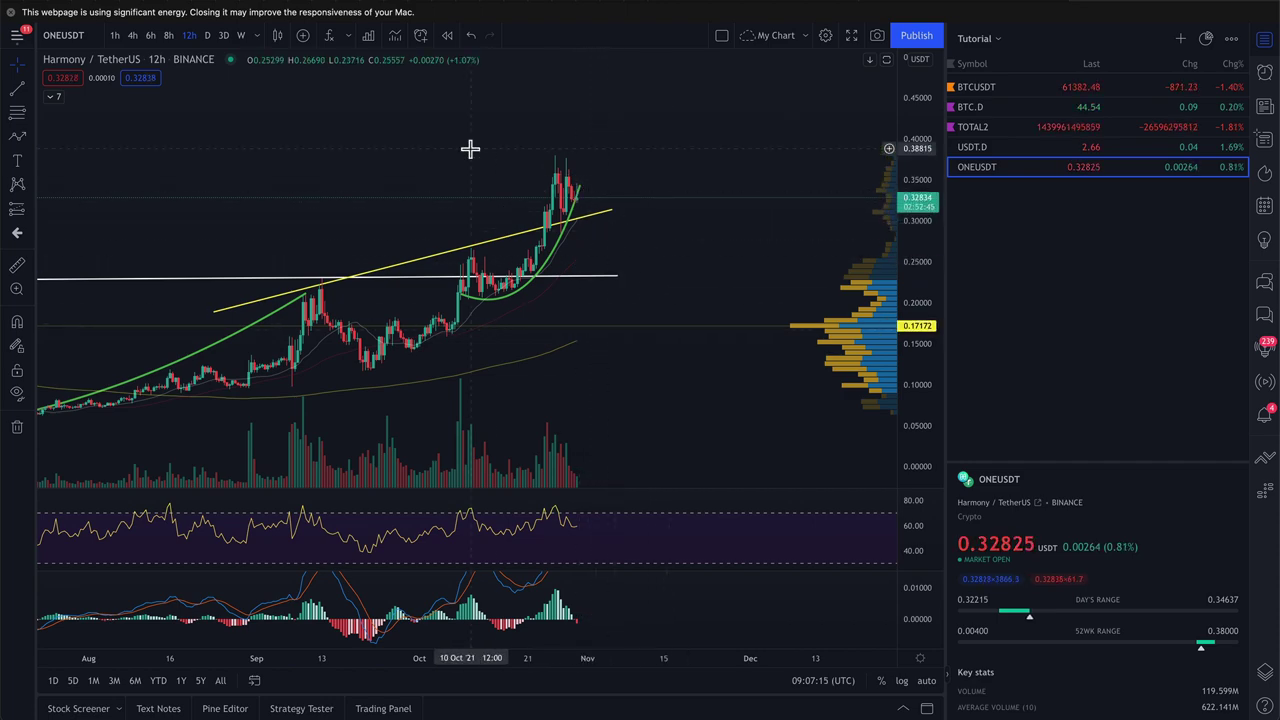
Review the ONEUSDT 12h chart, then clear all its curves, lines and caption with the trash tool
scroll(763, 105, "down", 5)
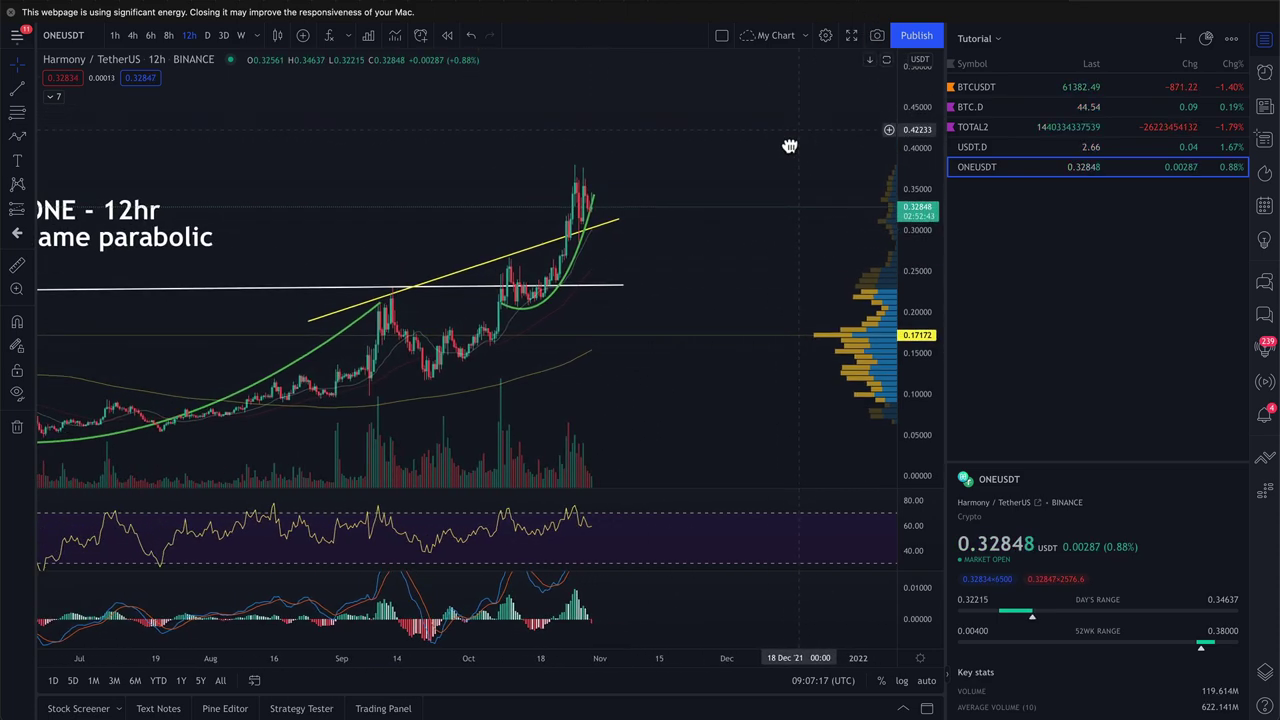
left_click(786, 143)
left_click_drag(741, 139, 310, 158)
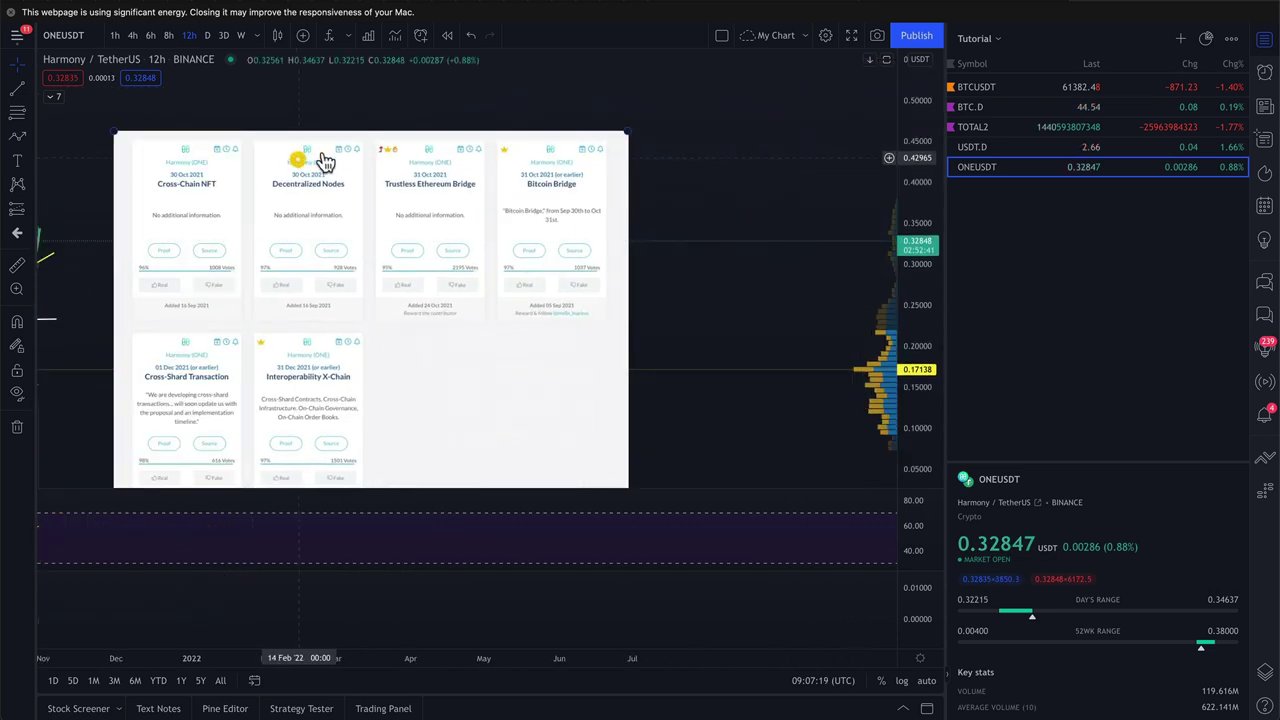
scroll(733, 120, "left", 2)
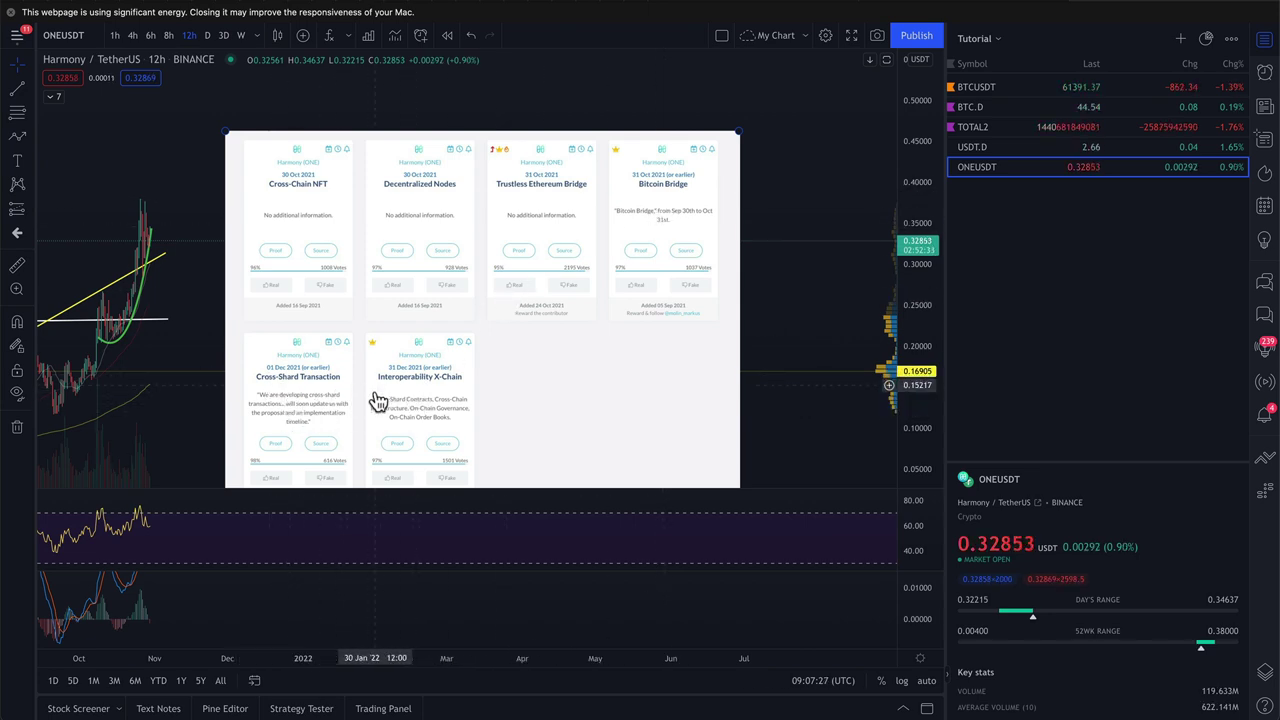
left_click_drag(154, 155, 417, 140)
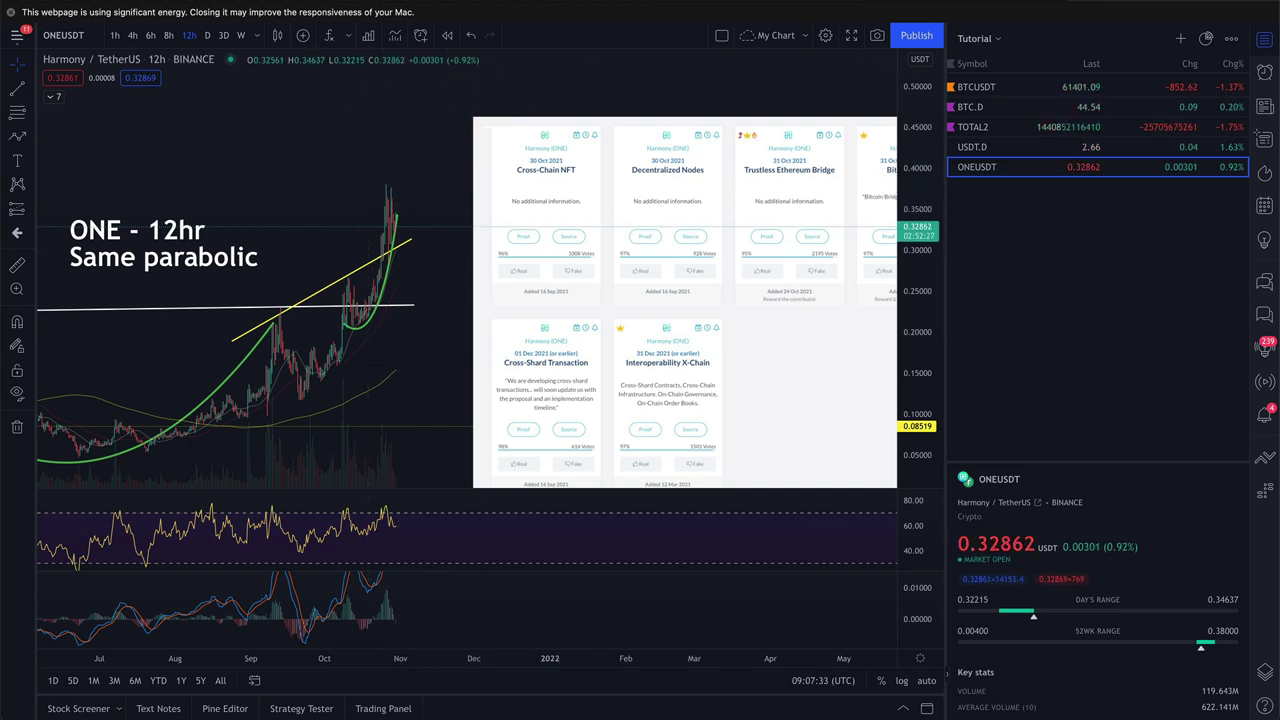
left_click_drag(391, 131, 577, 103)
scroll(572, 106, "up", 3)
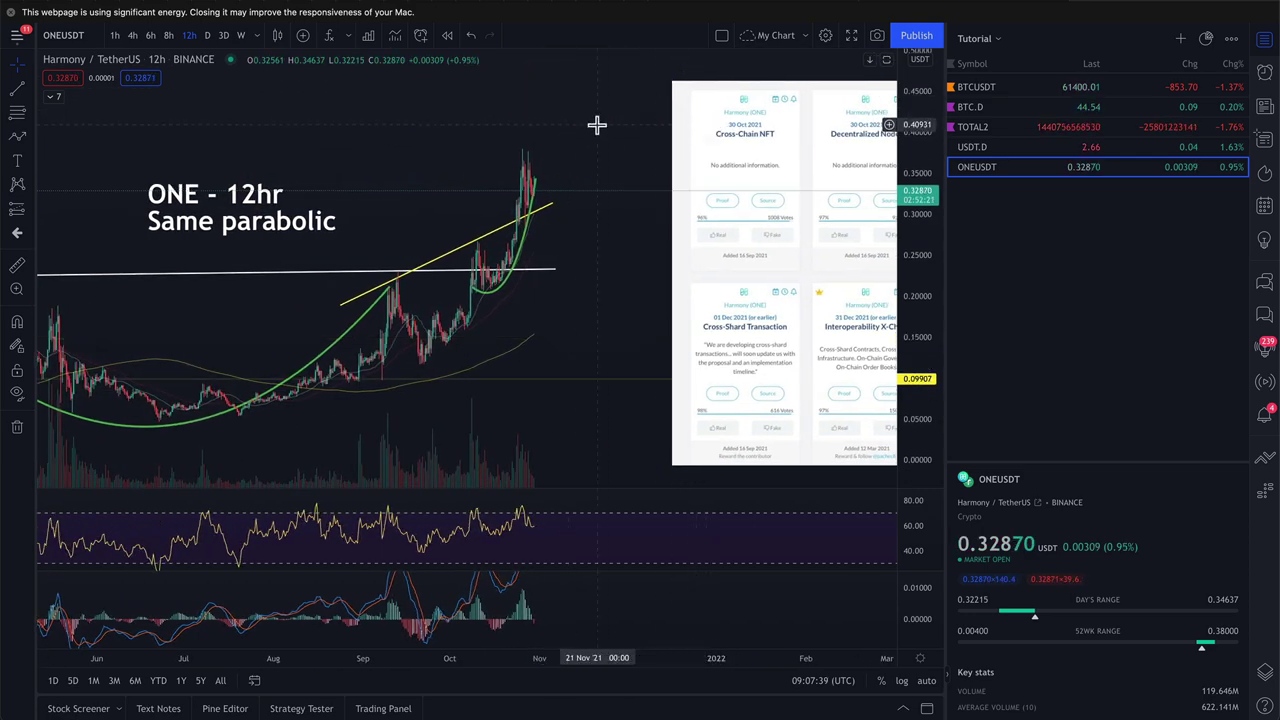
scroll(597, 126, "up", 3)
left_click_drag(597, 126, 680, 108)
scroll(734, 123, "down", 5)
scroll(729, 129, "left", 3)
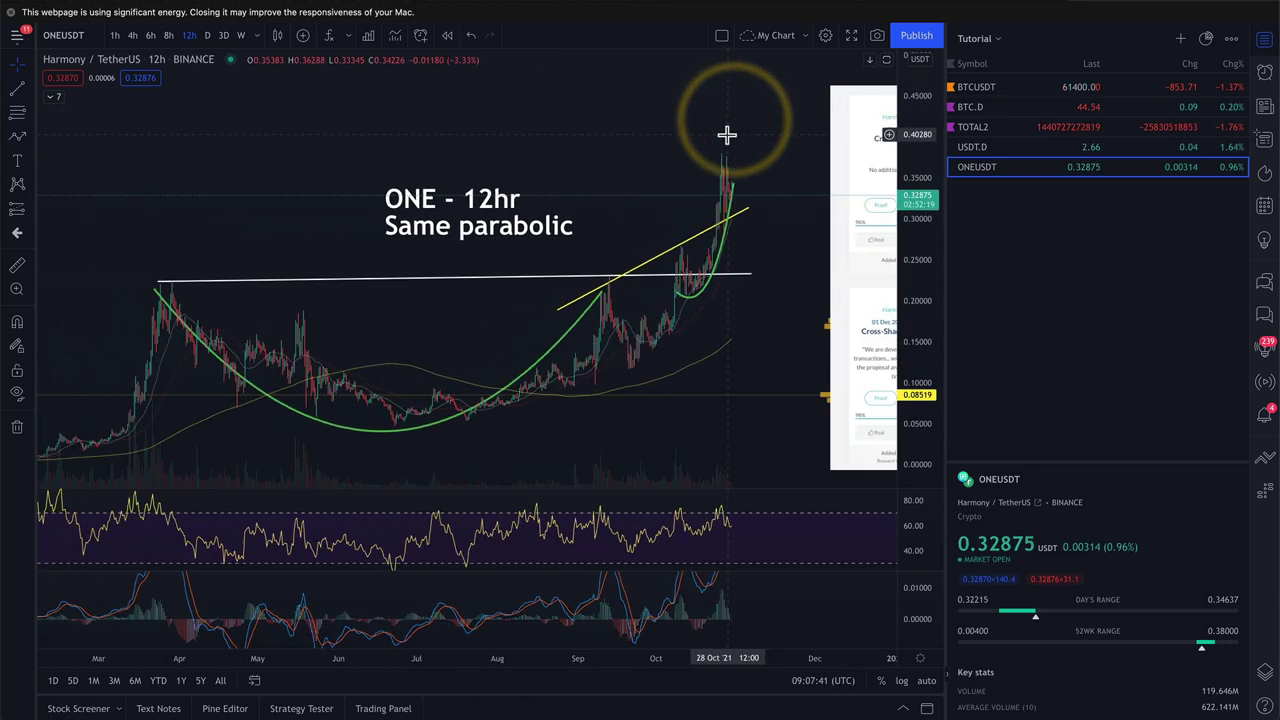
left_click_drag(543, 250, 728, 141)
scroll(487, 190, "left", 5)
scroll(489, 189, "up", 2)
scroll(486, 189, "right", 5)
scroll(728, 141, "left", 5)
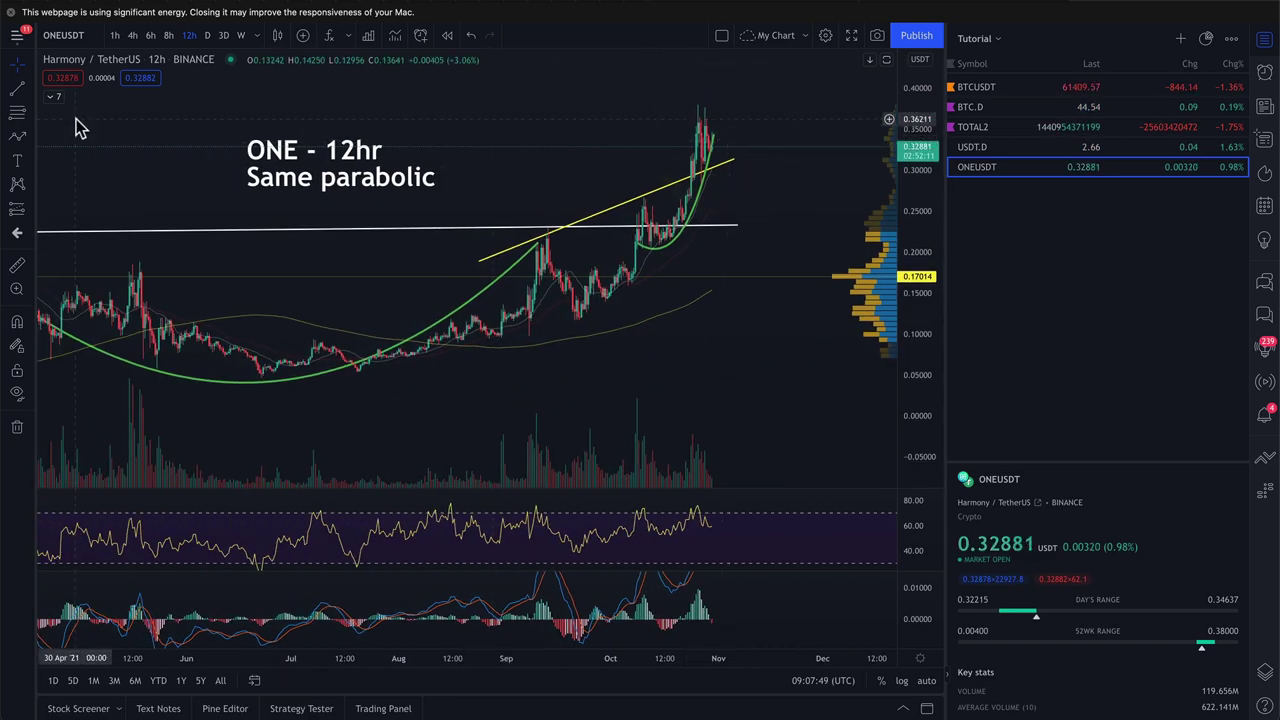
left_click(17, 426)
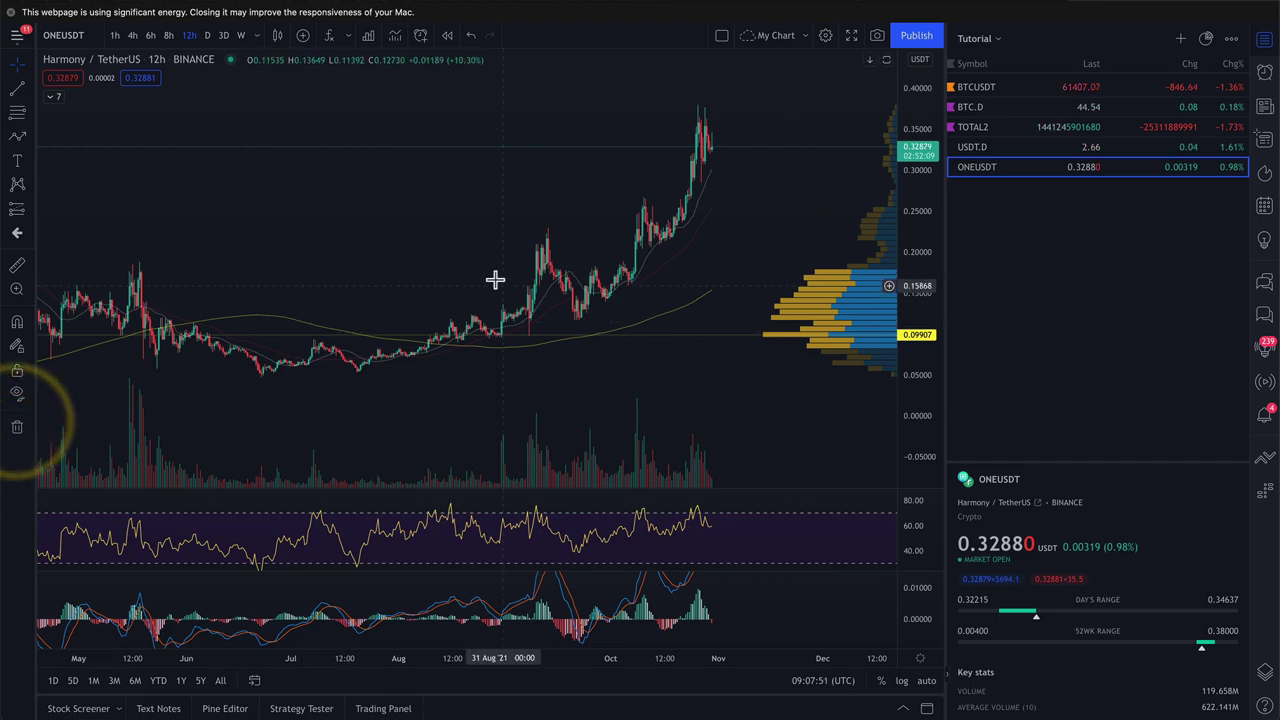
Compress the price scale and pan to show the full ONEUSDT price history
left_click_drag(911, 290, 911, 338)
scroll(617, 257, "down", 8)
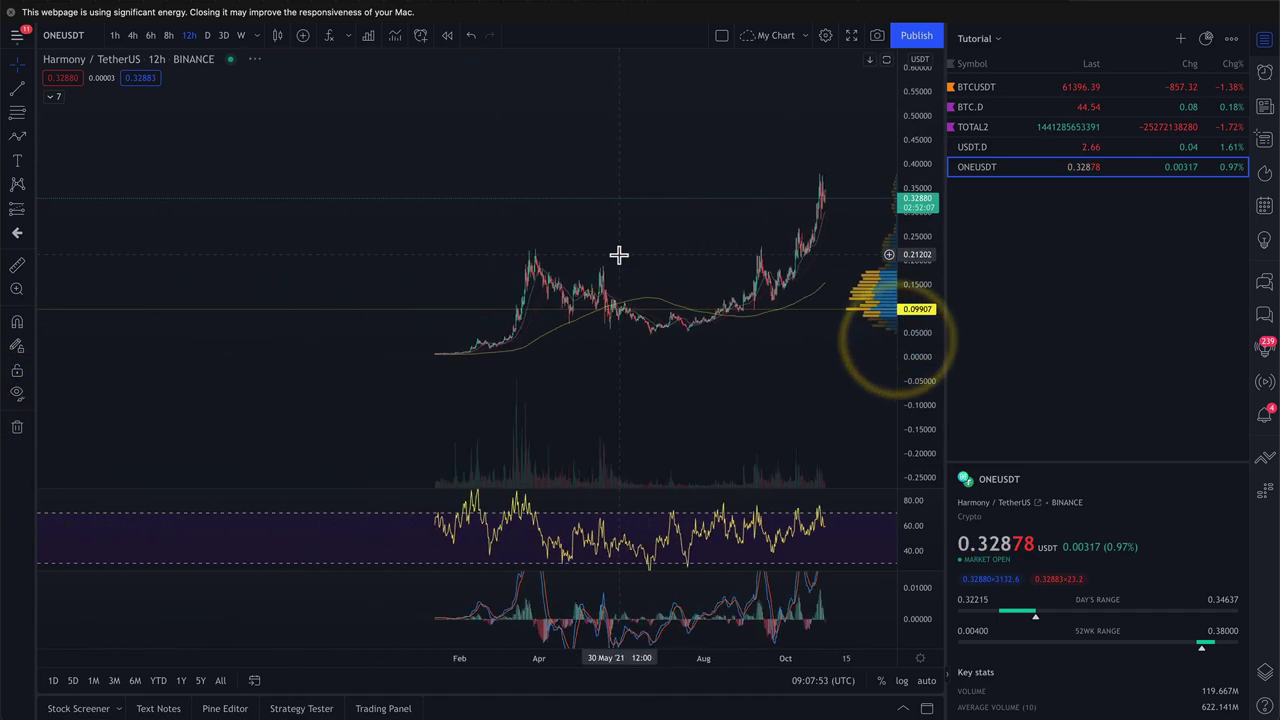
left_click_drag(857, 286, 541, 290)
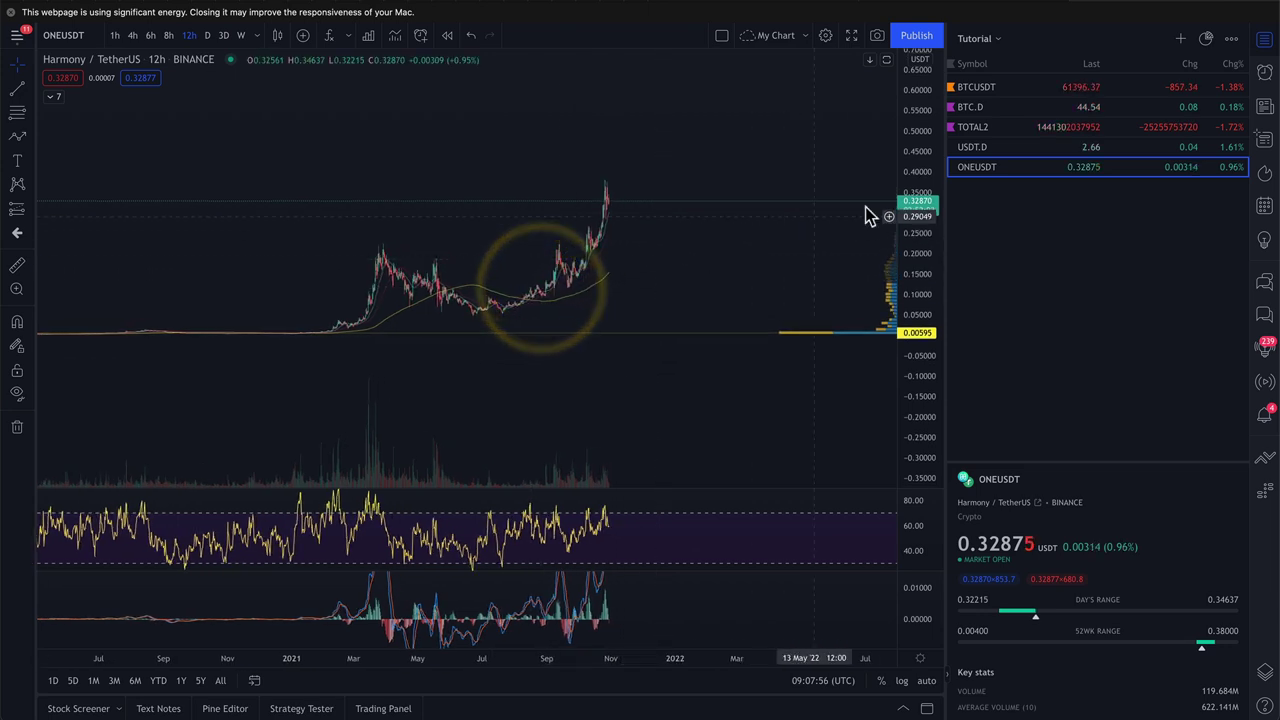
left_click_drag(919, 170, 927, 232)
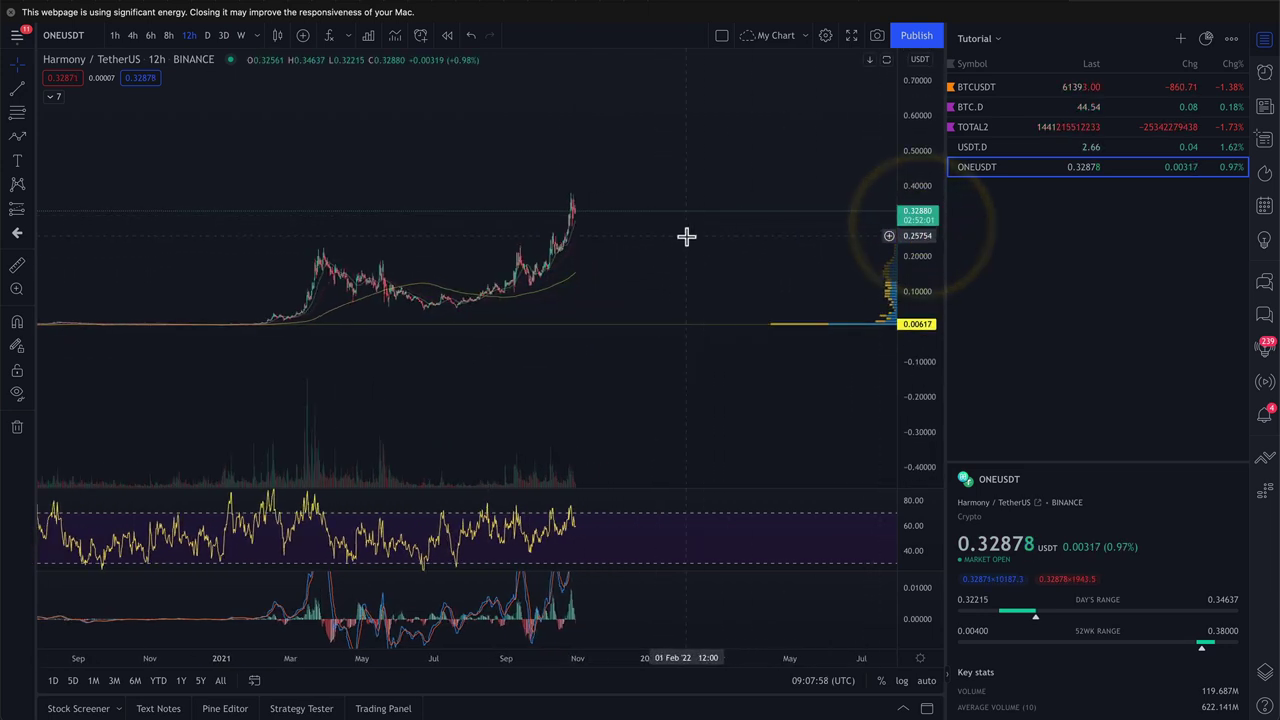
left_click(733, 254)
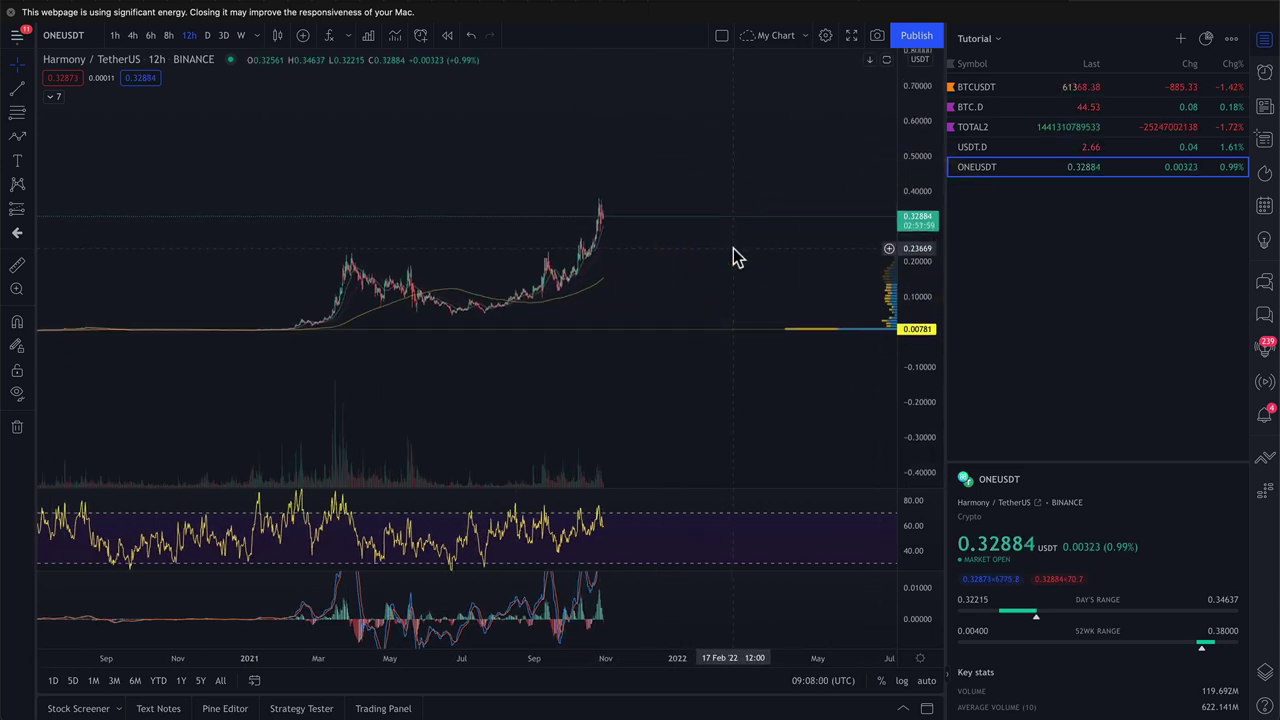
Draw a green curve from the spring peak to the latest rally, lowered along the price bottom
left_click(33, 138)
left_click(64, 268)
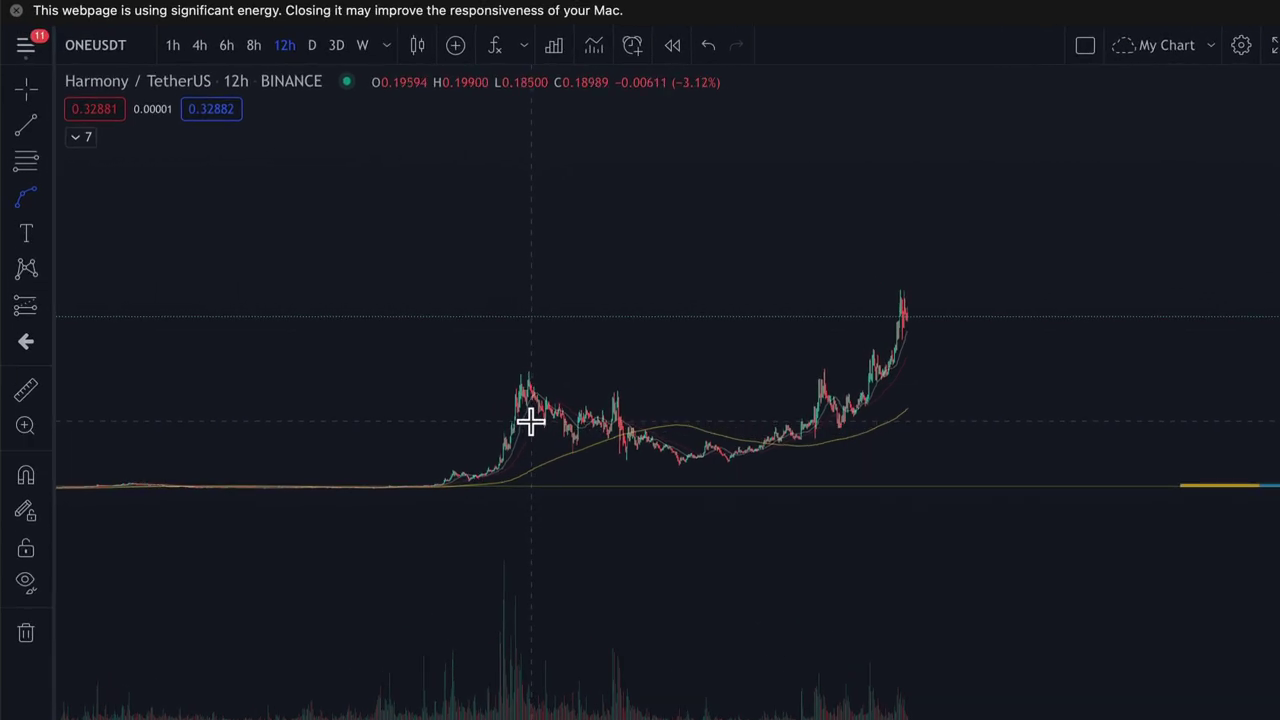
left_click(530, 422)
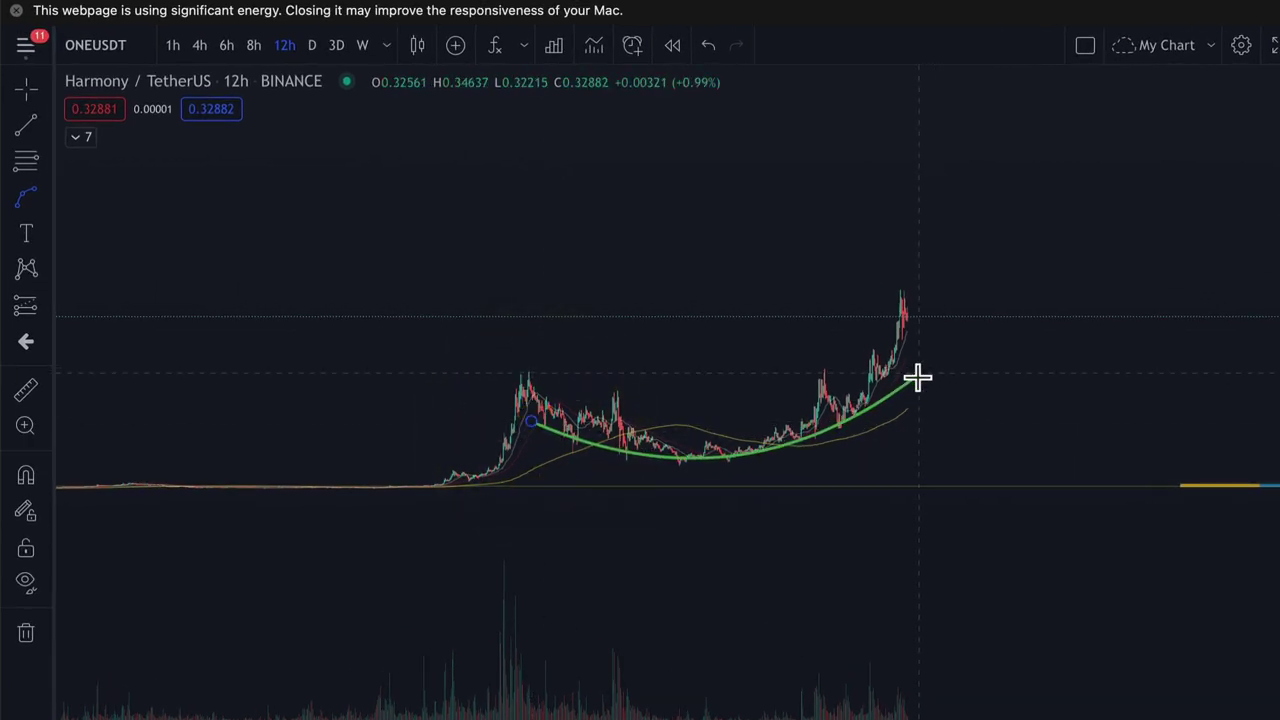
left_click(917, 381)
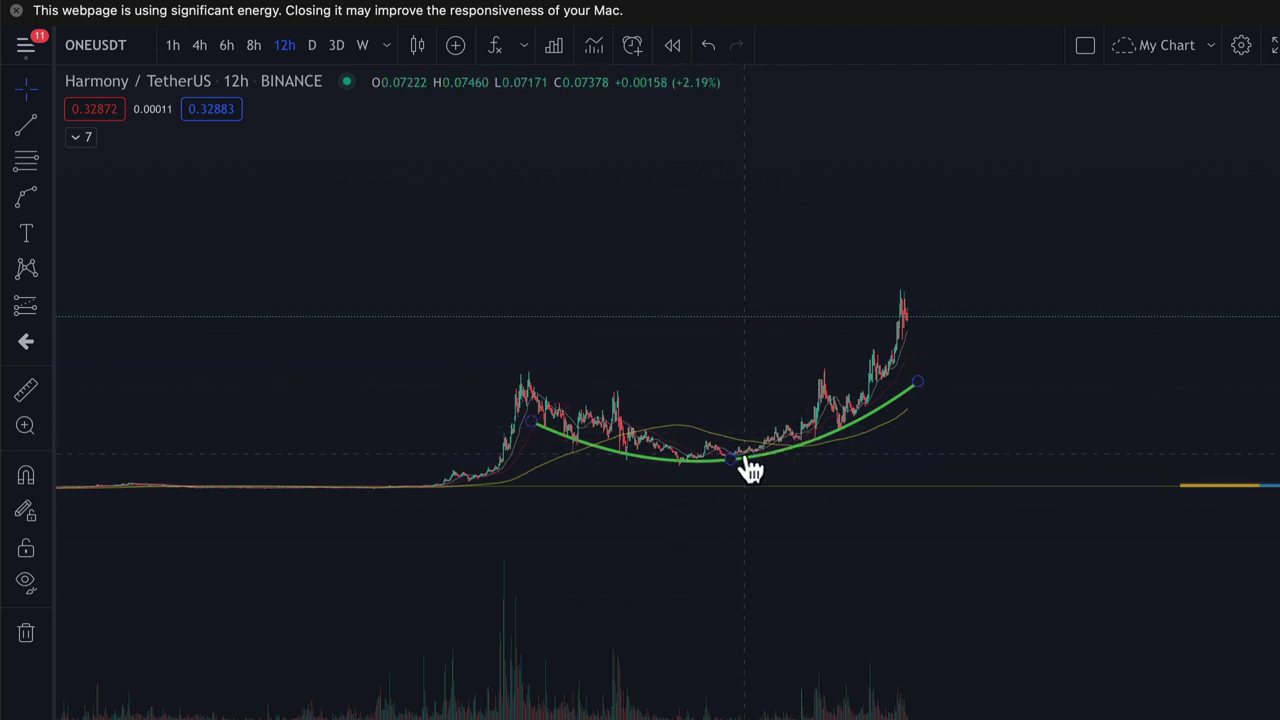
left_click_drag(745, 461, 740, 464)
left_click(1022, 377)
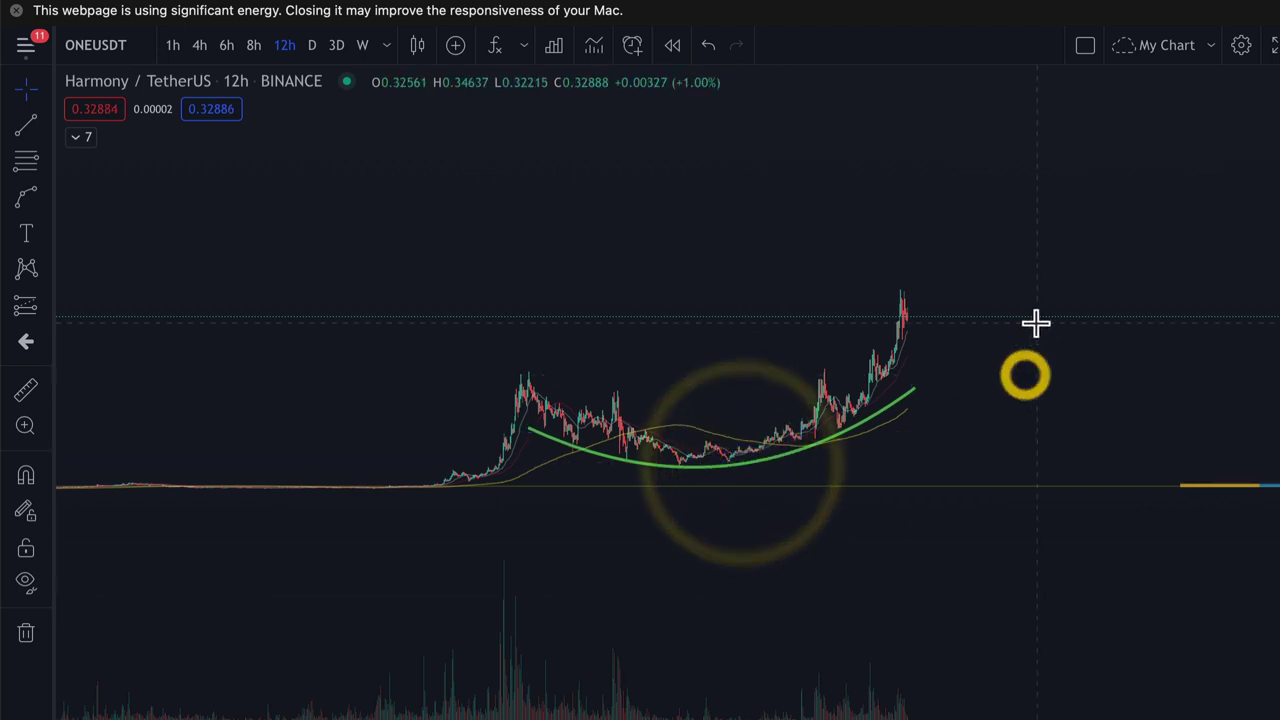
left_click_drag(1036, 321, 974, 406)
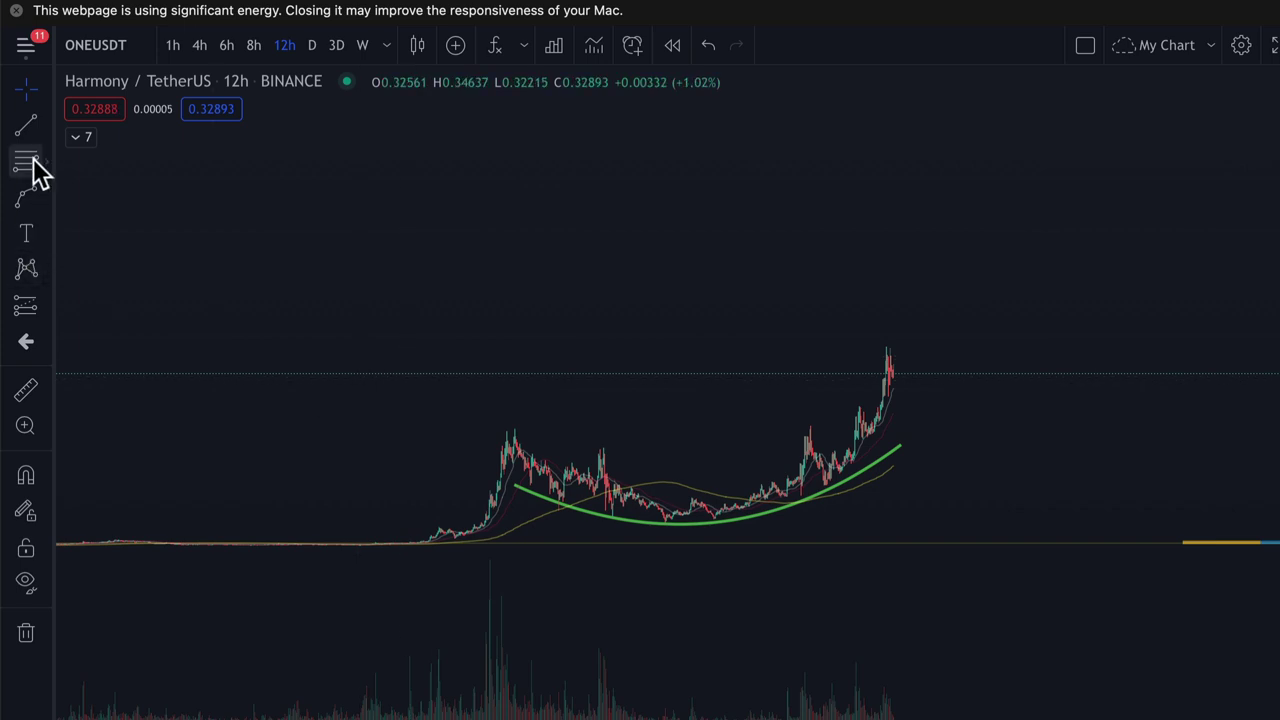
left_click(25, 126)
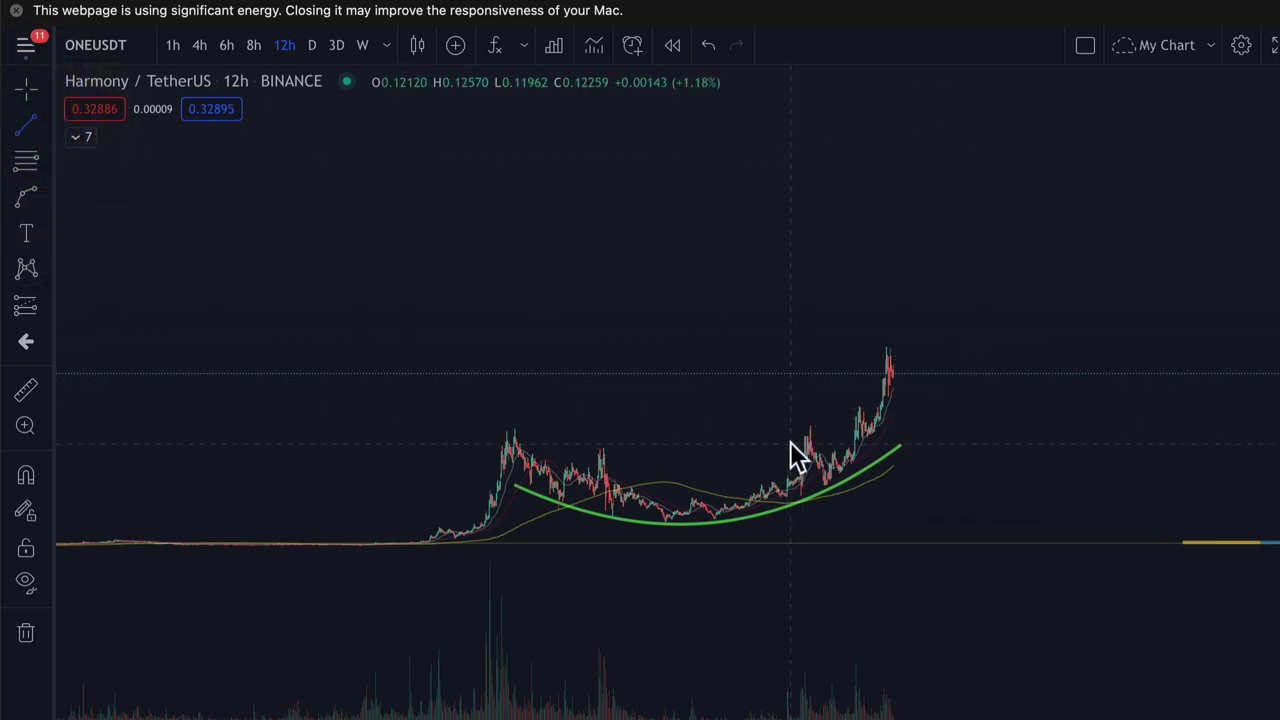
left_click(757, 449)
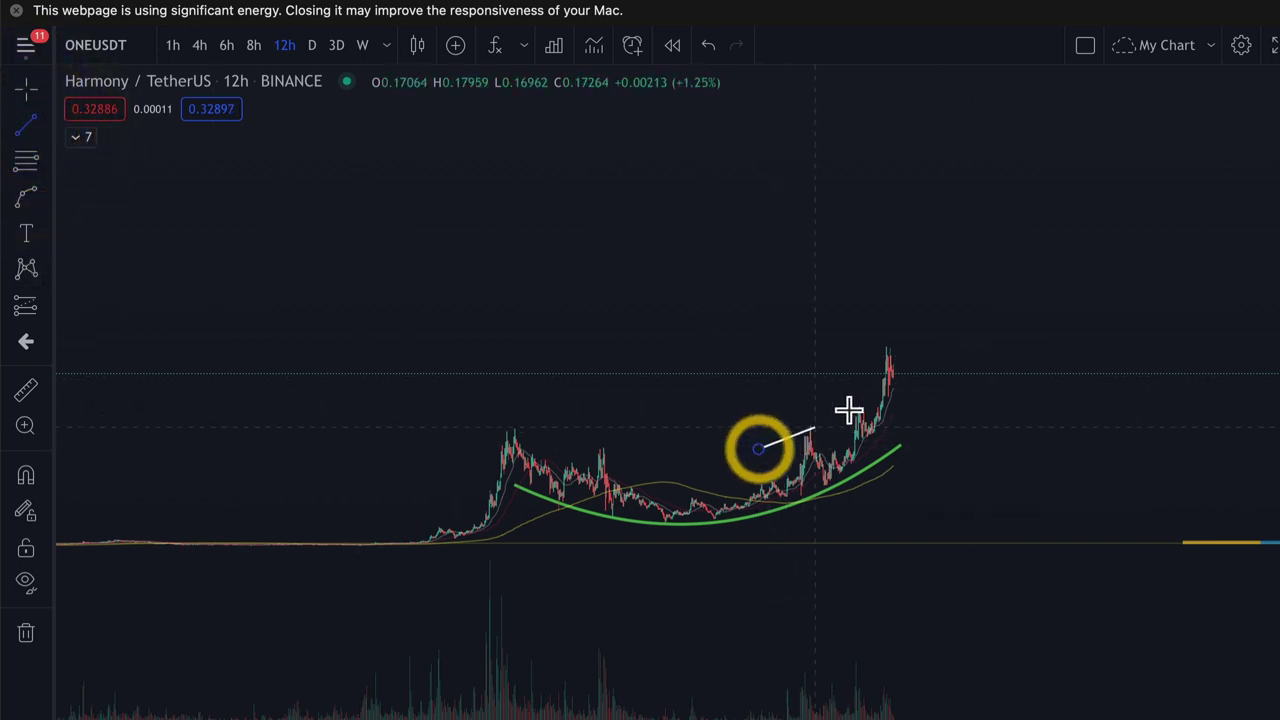
left_click(910, 385)
left_click(26, 122)
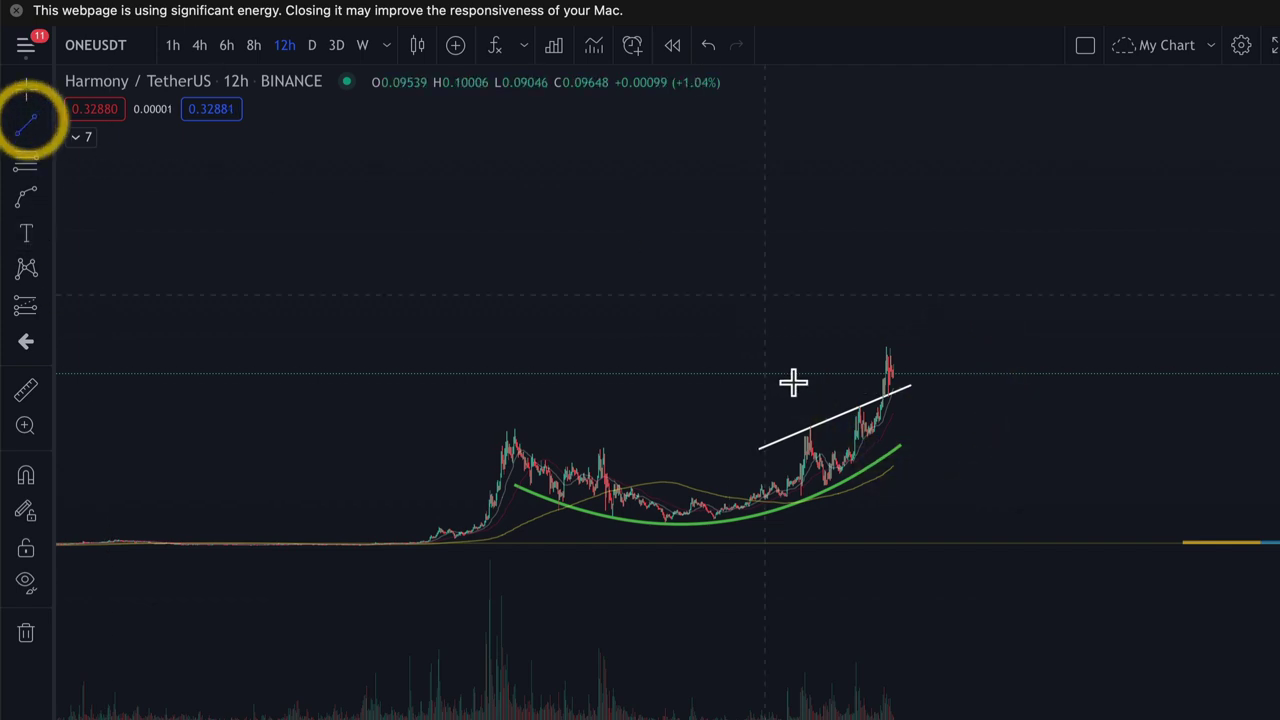
left_click(768, 527)
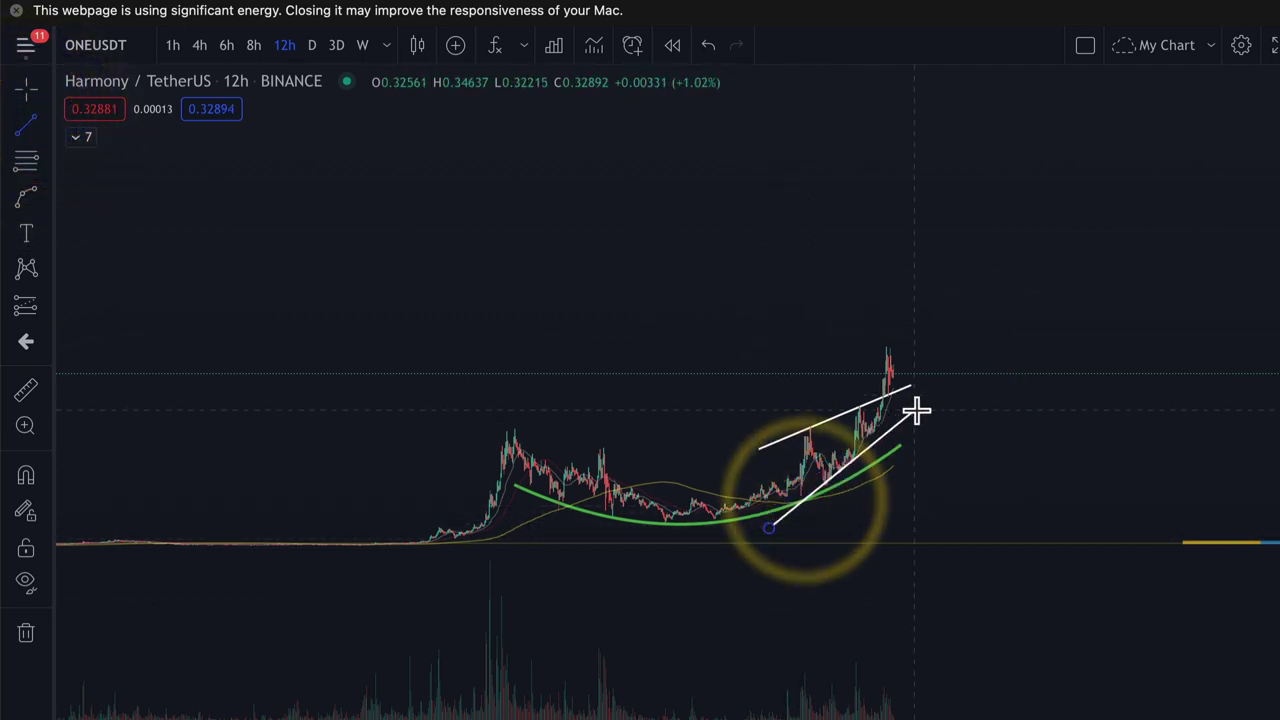
left_click(916, 410)
left_click(1009, 371)
scroll(1064, 452, "right", 3)
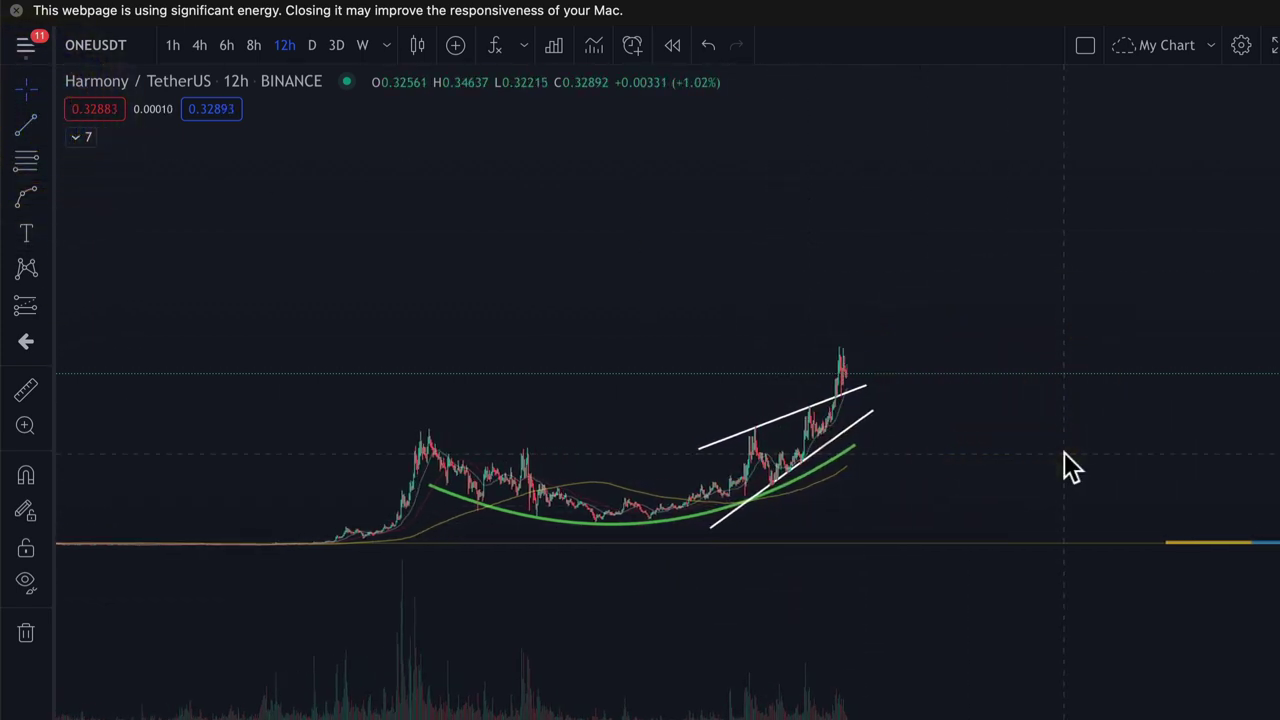
scroll(1080, 451, "left", 3)
left_click(1134, 449)
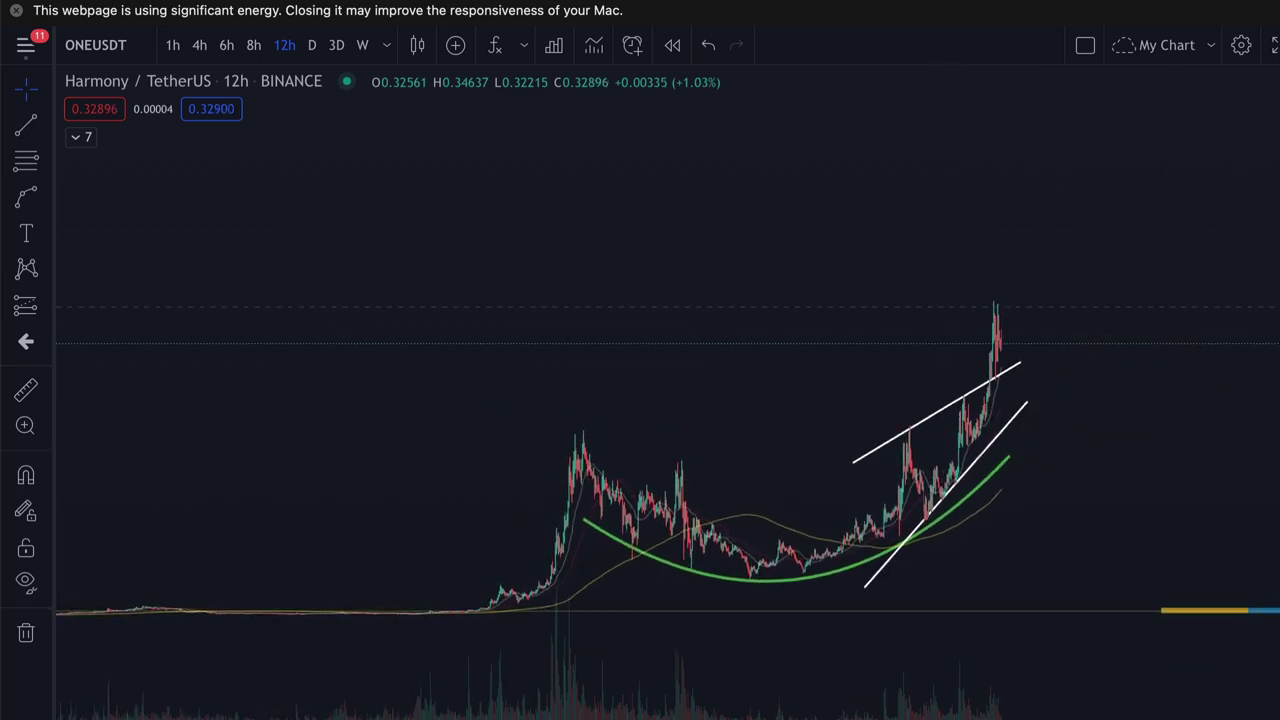
scroll(1057, 391, "up", 3)
left_click_drag(1080, 451, 1165, 310)
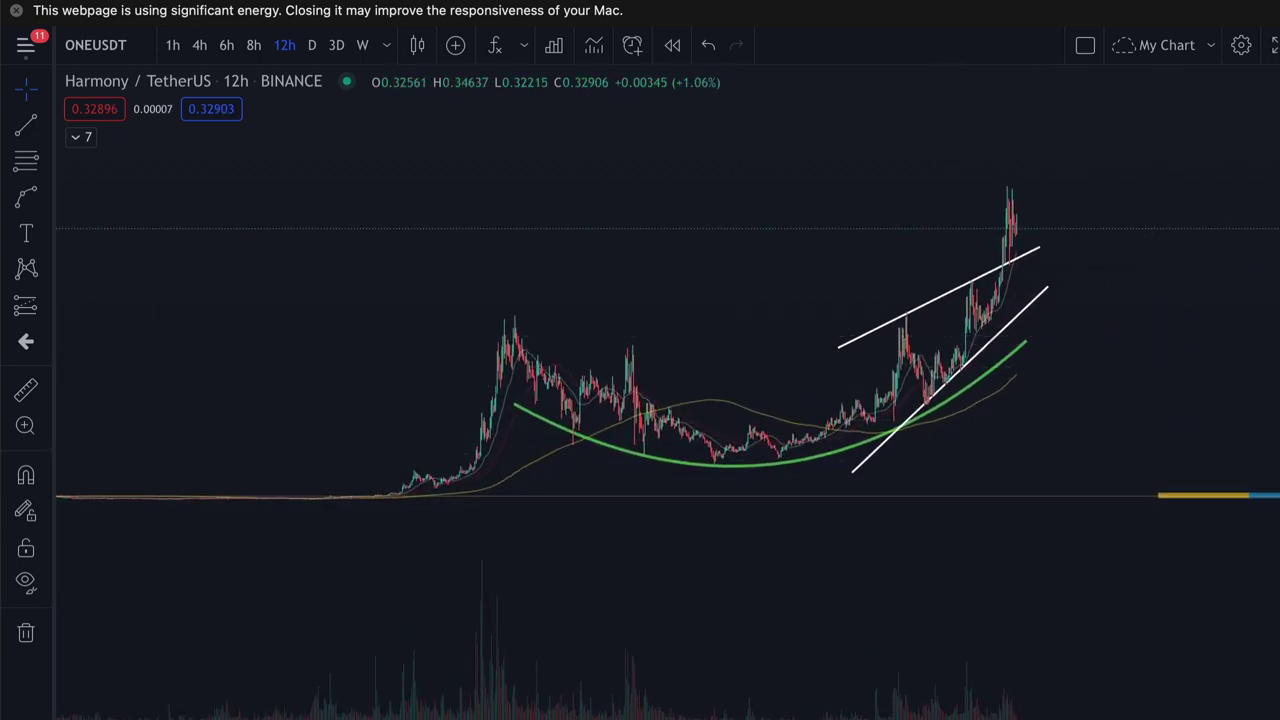
left_click(1155, 335)
left_click(112, 364)
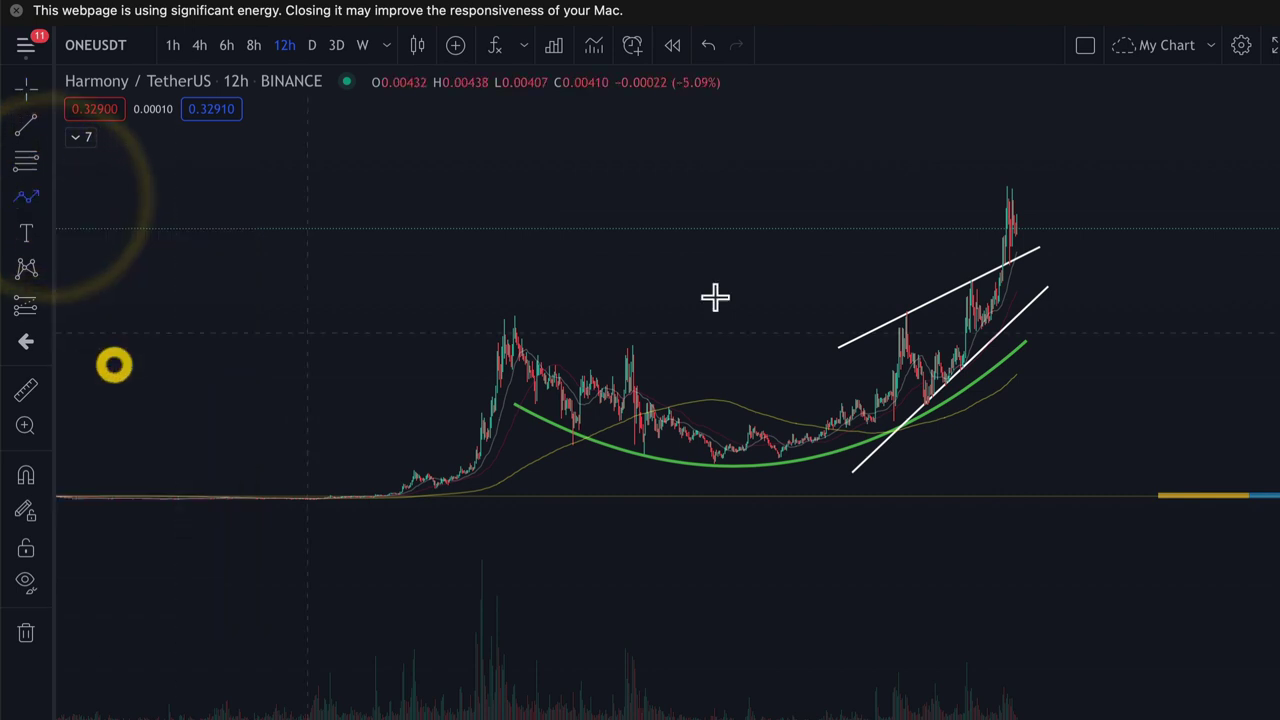
left_click(1015, 271)
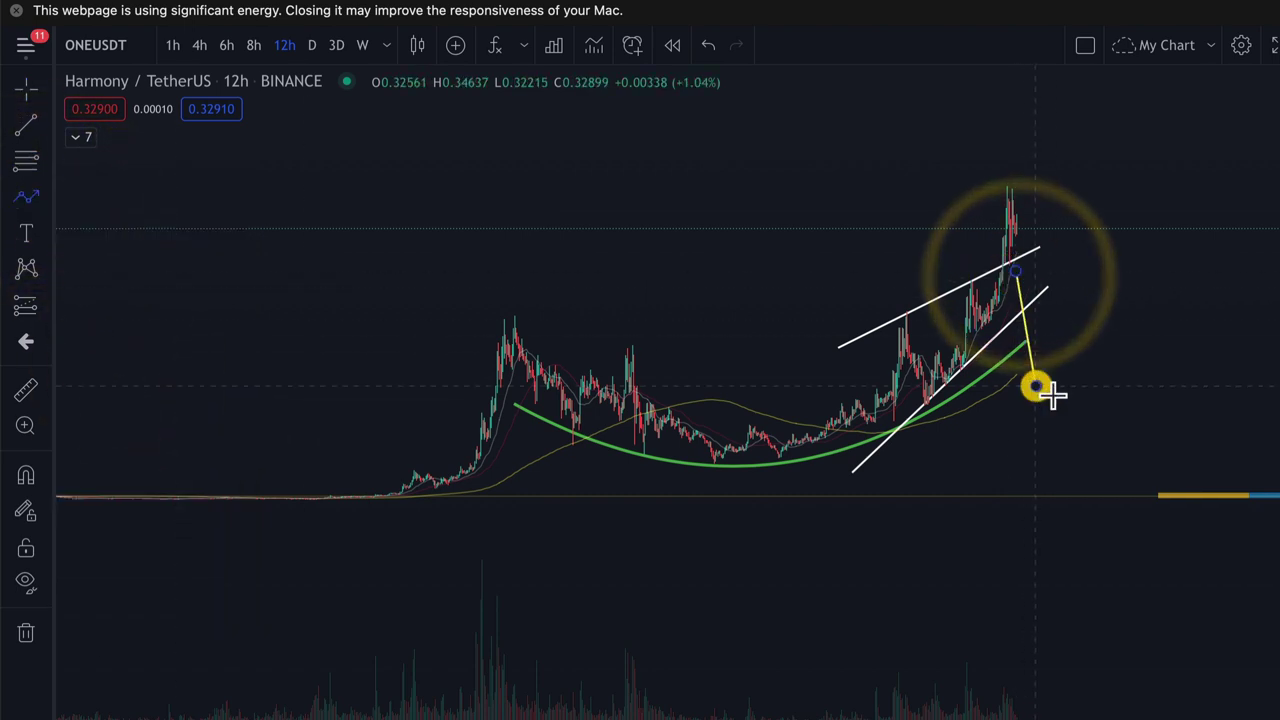
left_click(1034, 387)
key("Escape")
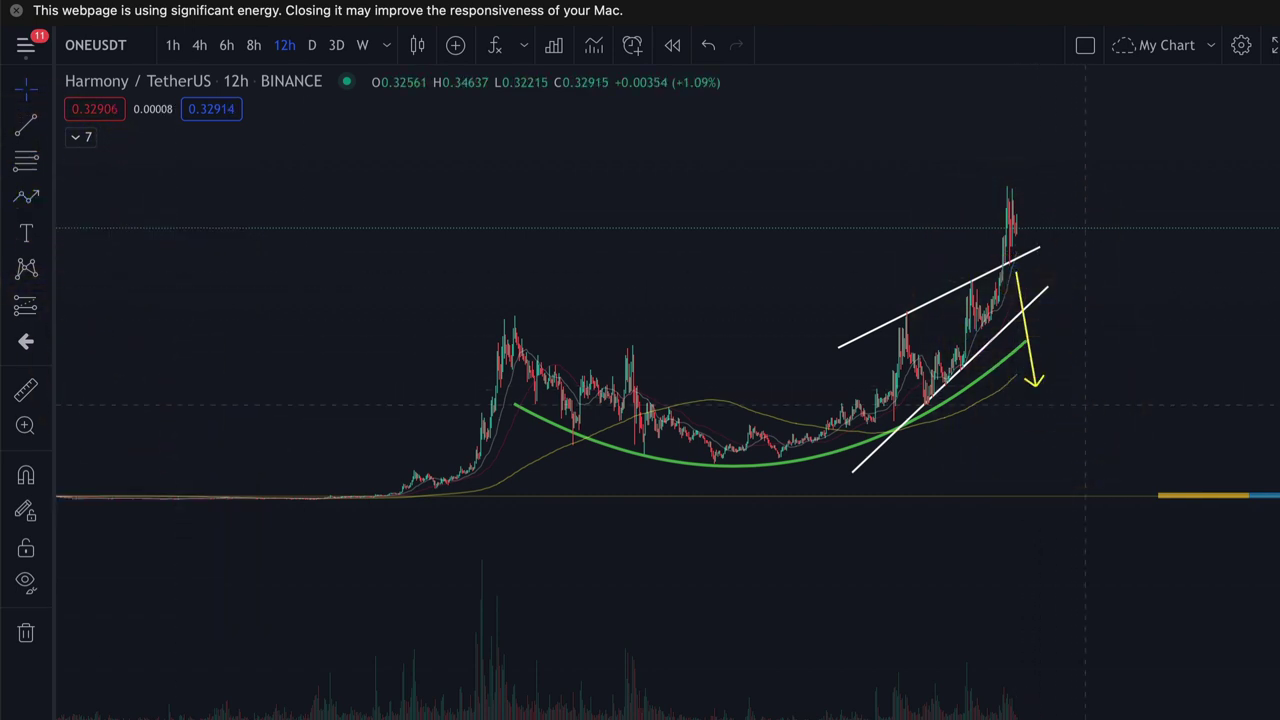
left_click(1034, 377)
key("BackSpace")
scroll(1166, 343, "down", 3)
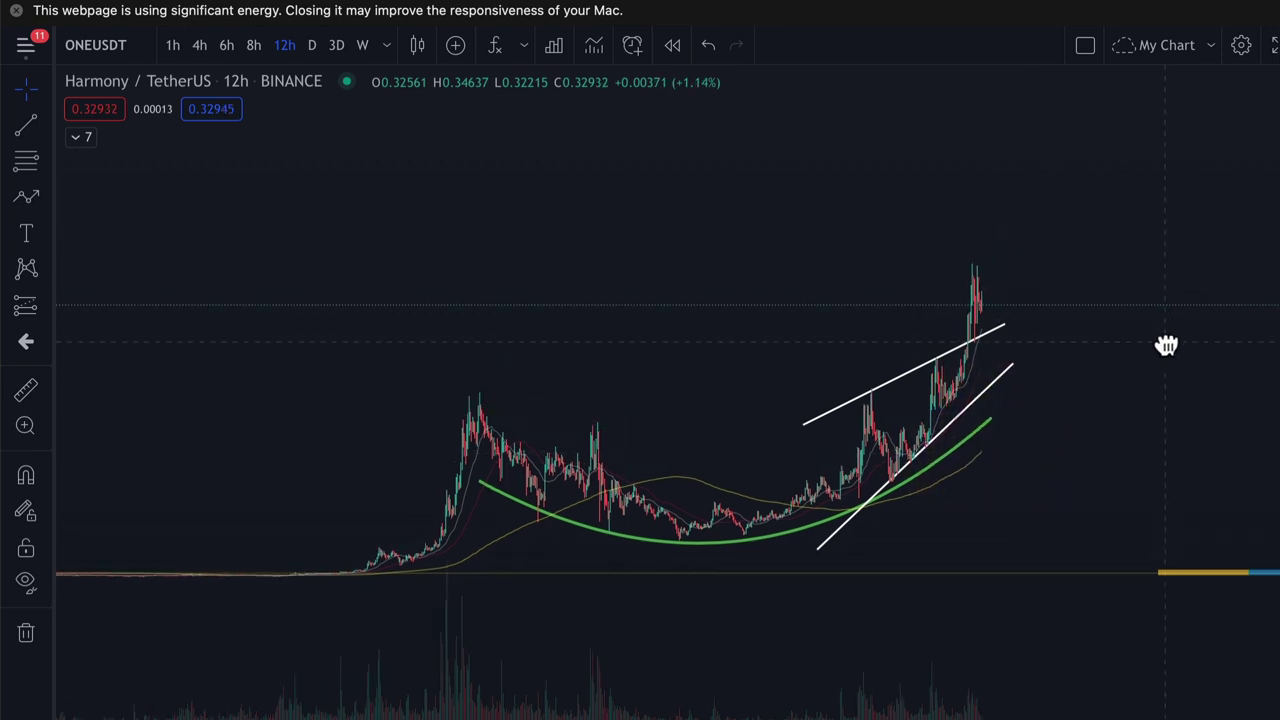
left_click(1174, 334)
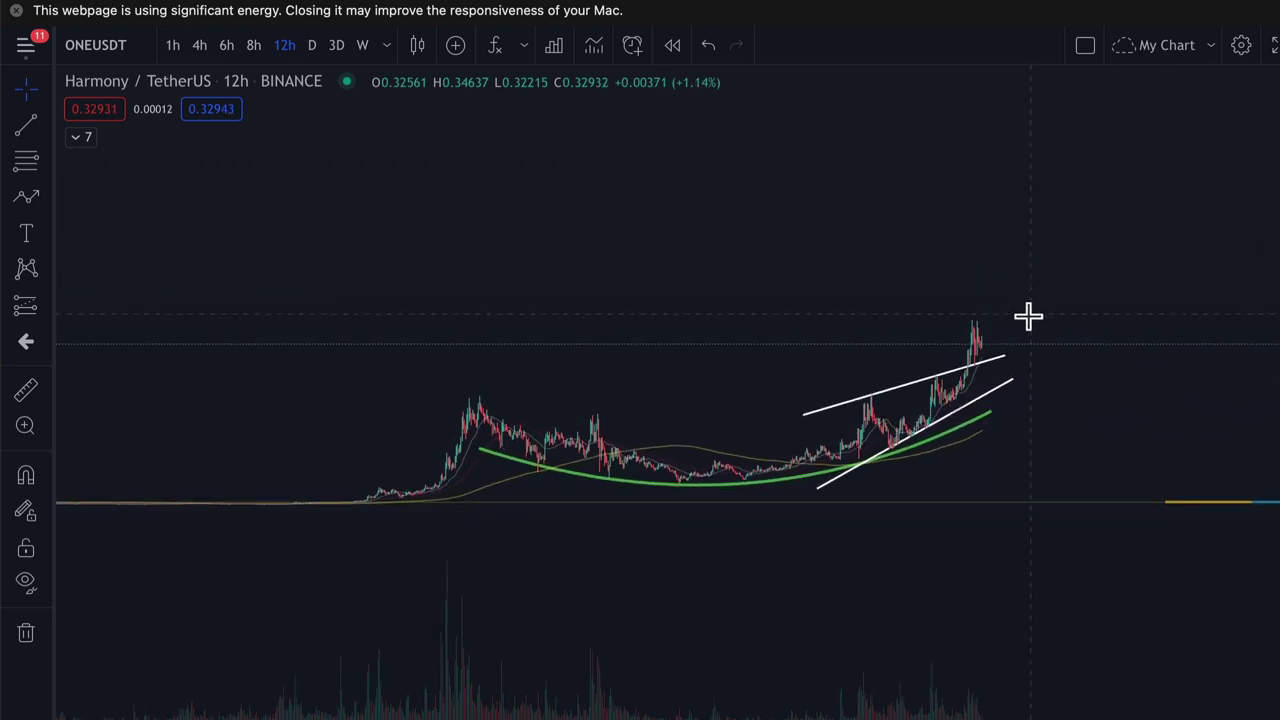
scroll(1035, 316, "left", 5)
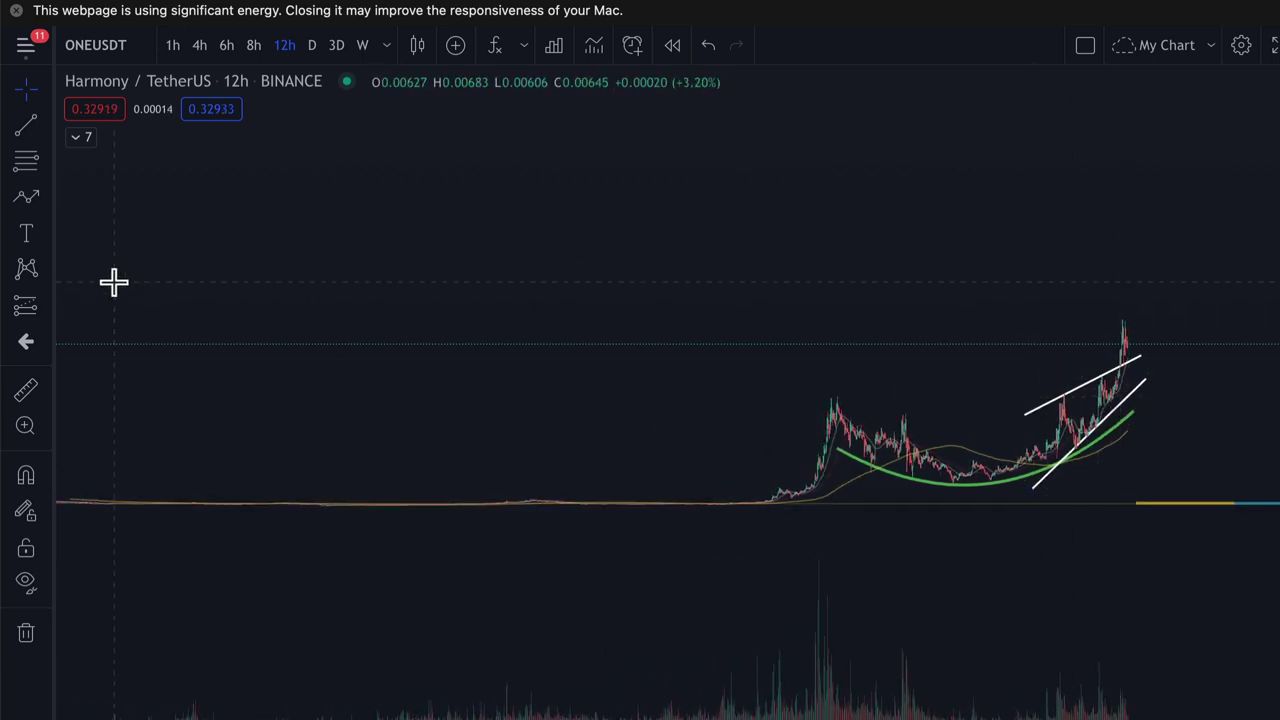
left_click(26, 125)
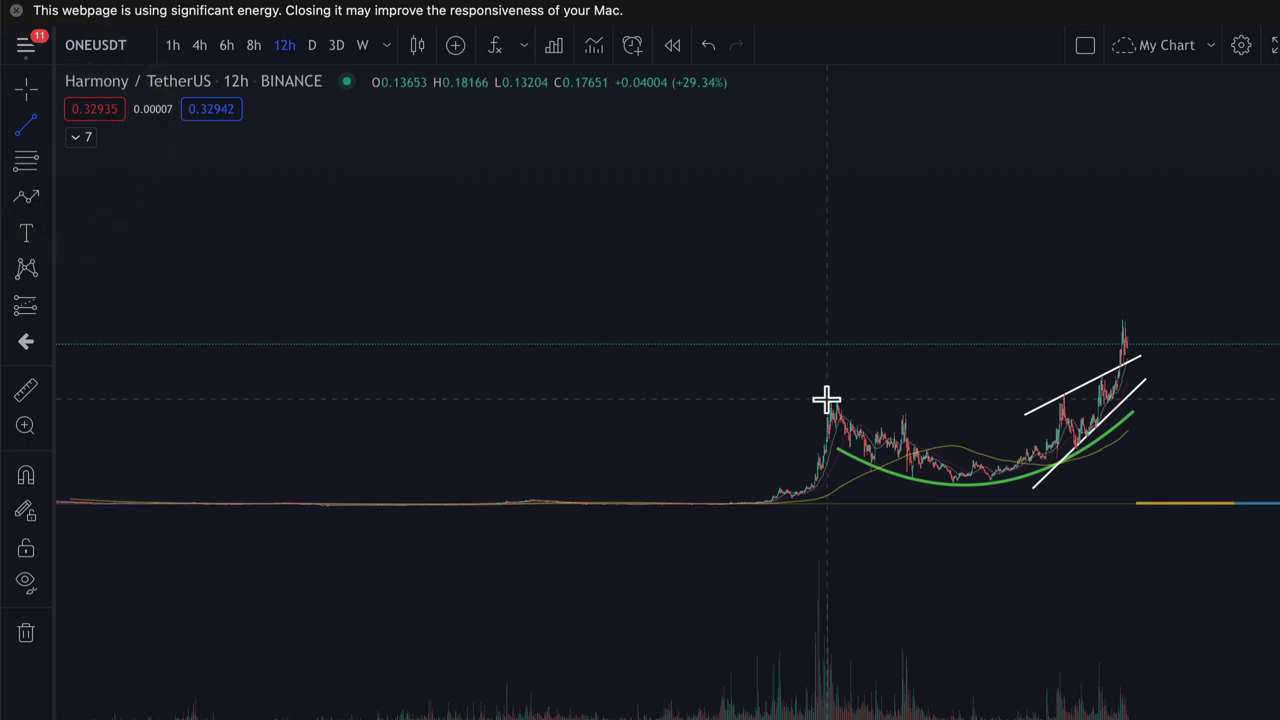
Draw a horizontal line at the earlier peak's high extending past the latest candles
left_click(827, 400)
left_click(1188, 400)
scroll(1063, 414, "right", 7)
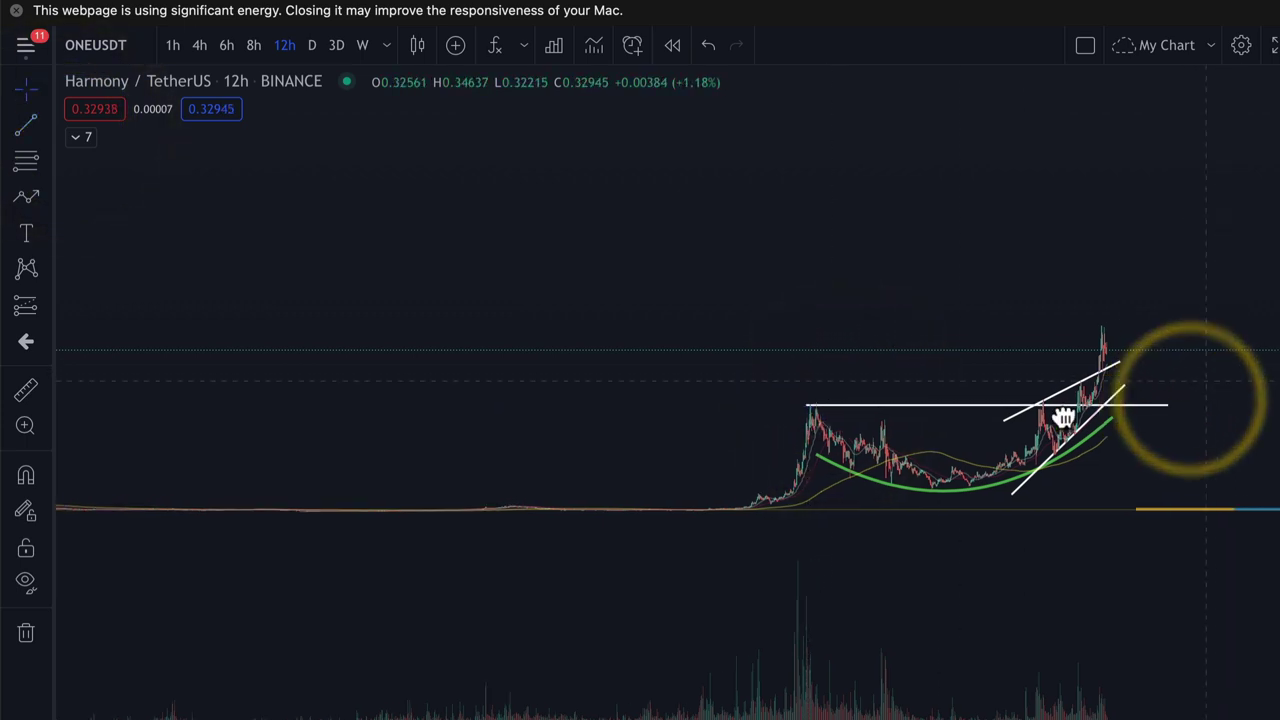
left_click(1016, 415)
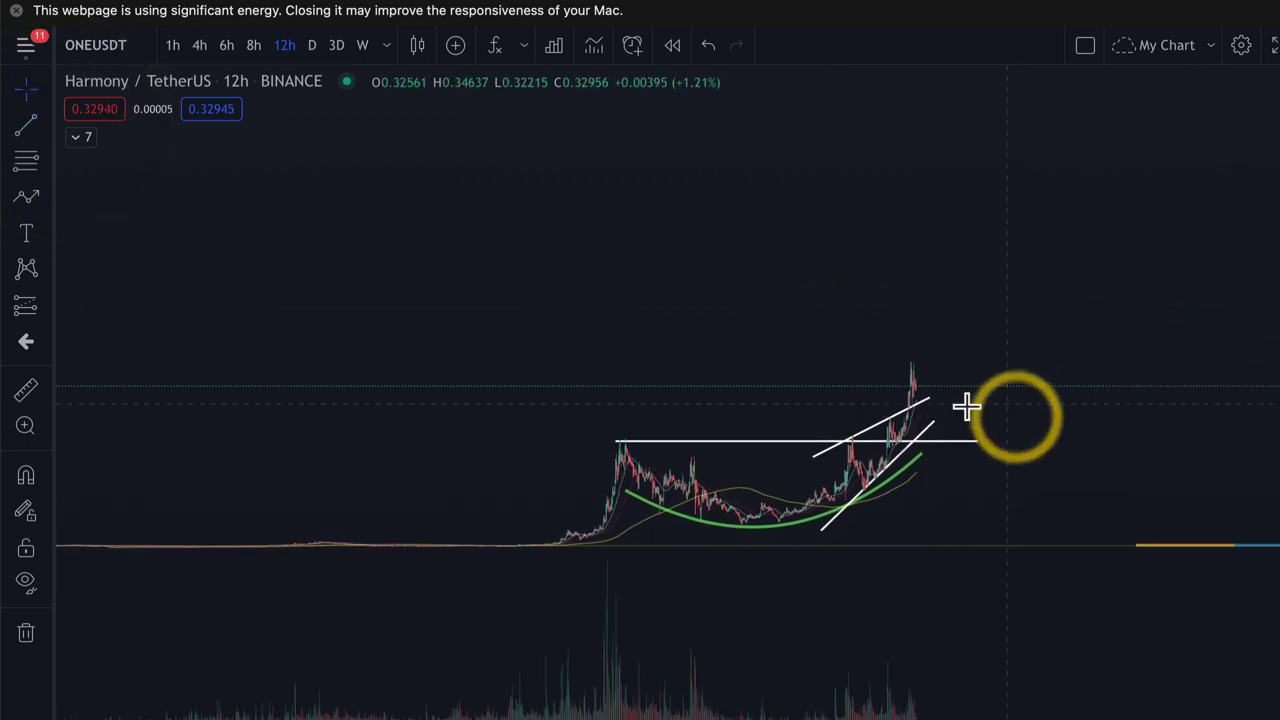
Draw a vertical measure line from the horizontal level down to the green arc's bottom
left_click(26, 125)
left_click(766, 445)
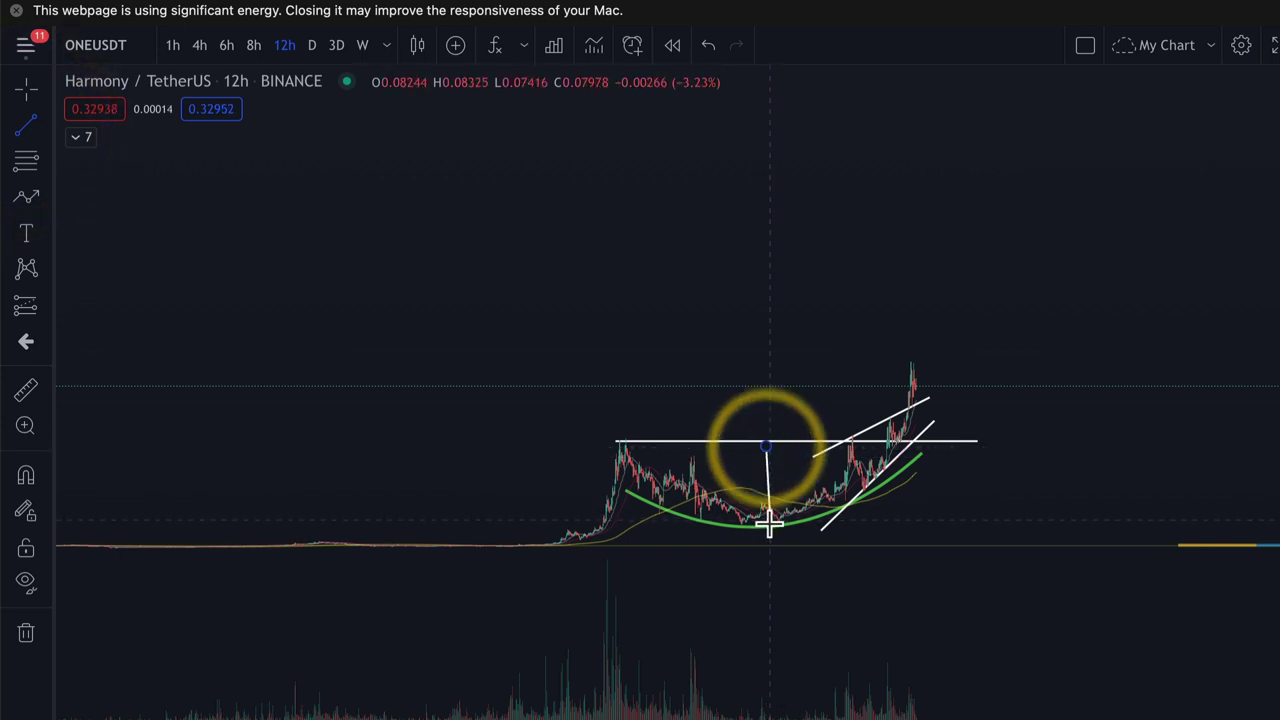
left_click(766, 520)
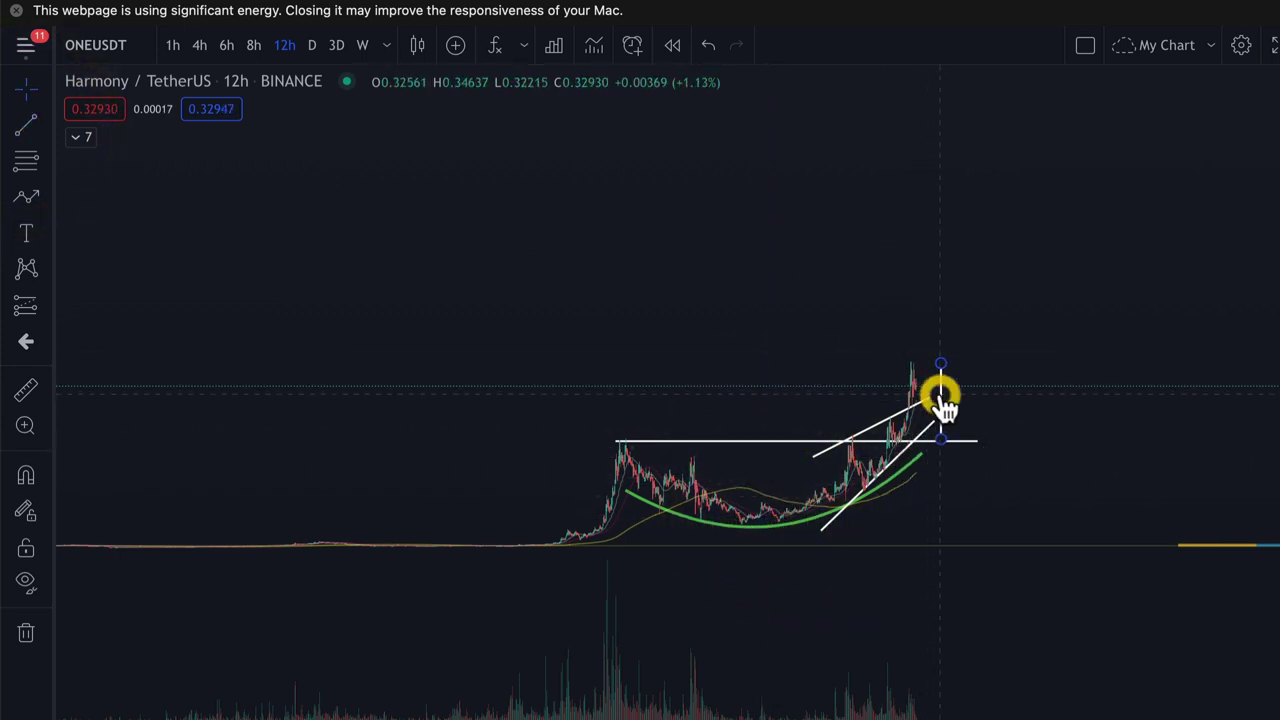
left_click(986, 371)
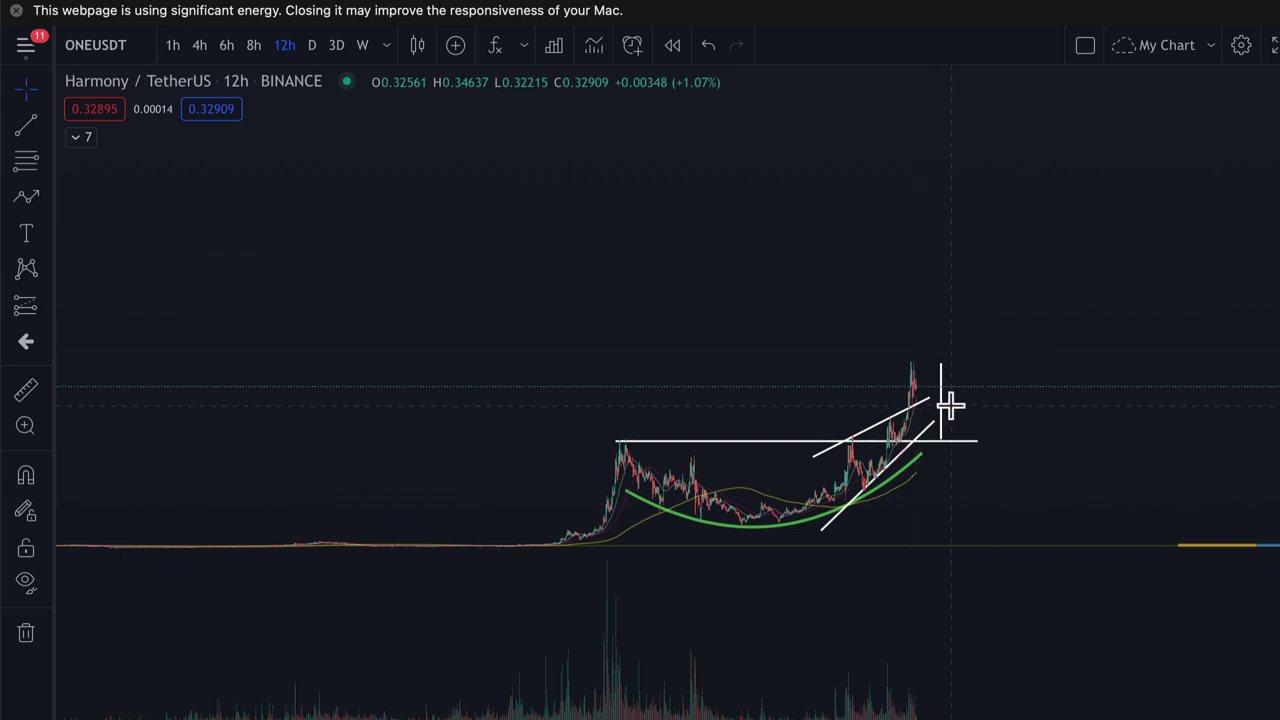
Switch the chart to 1h candles and shift it to show the latest peaks
scroll(950, 404, "up", 3)
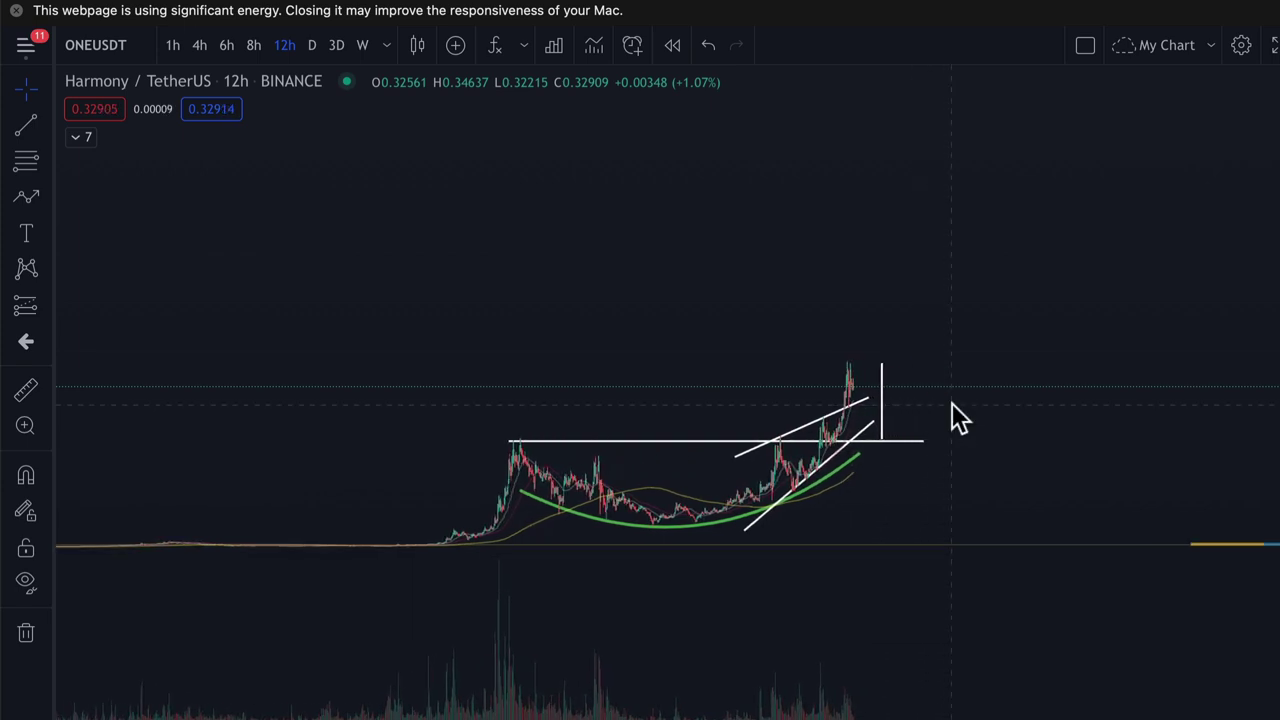
scroll(952, 412, "down", 1)
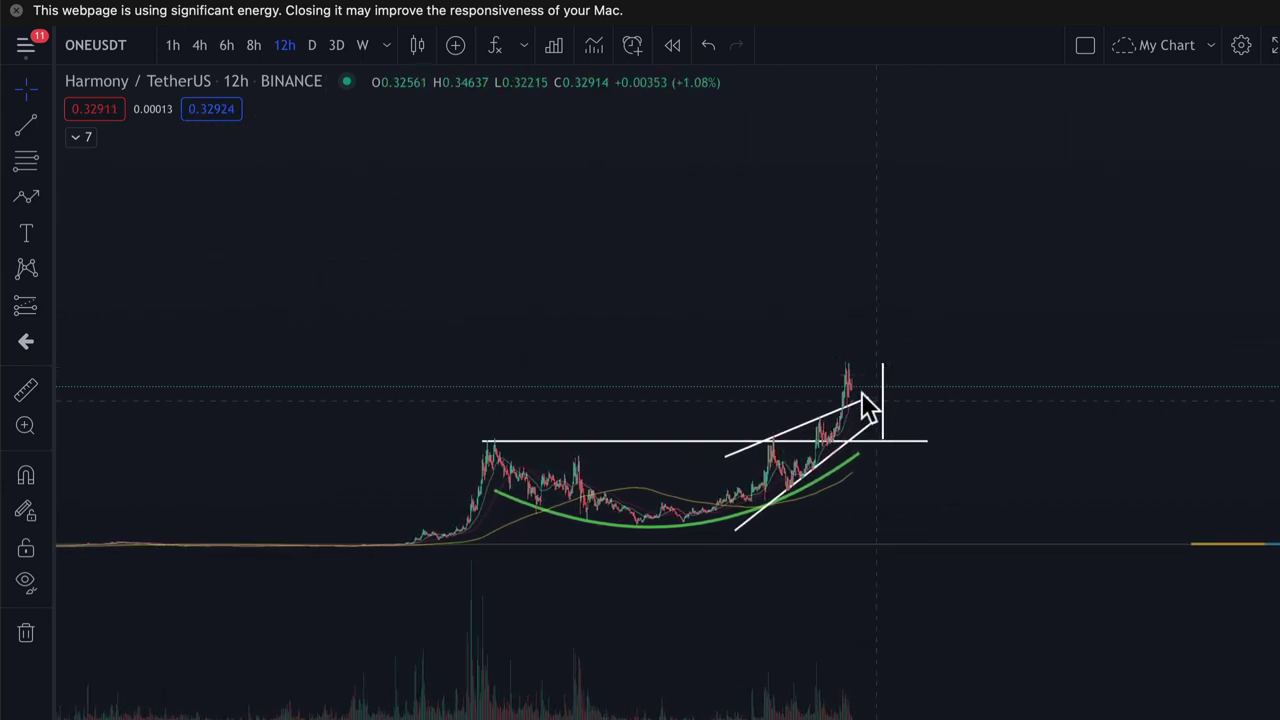
left_click(175, 46)
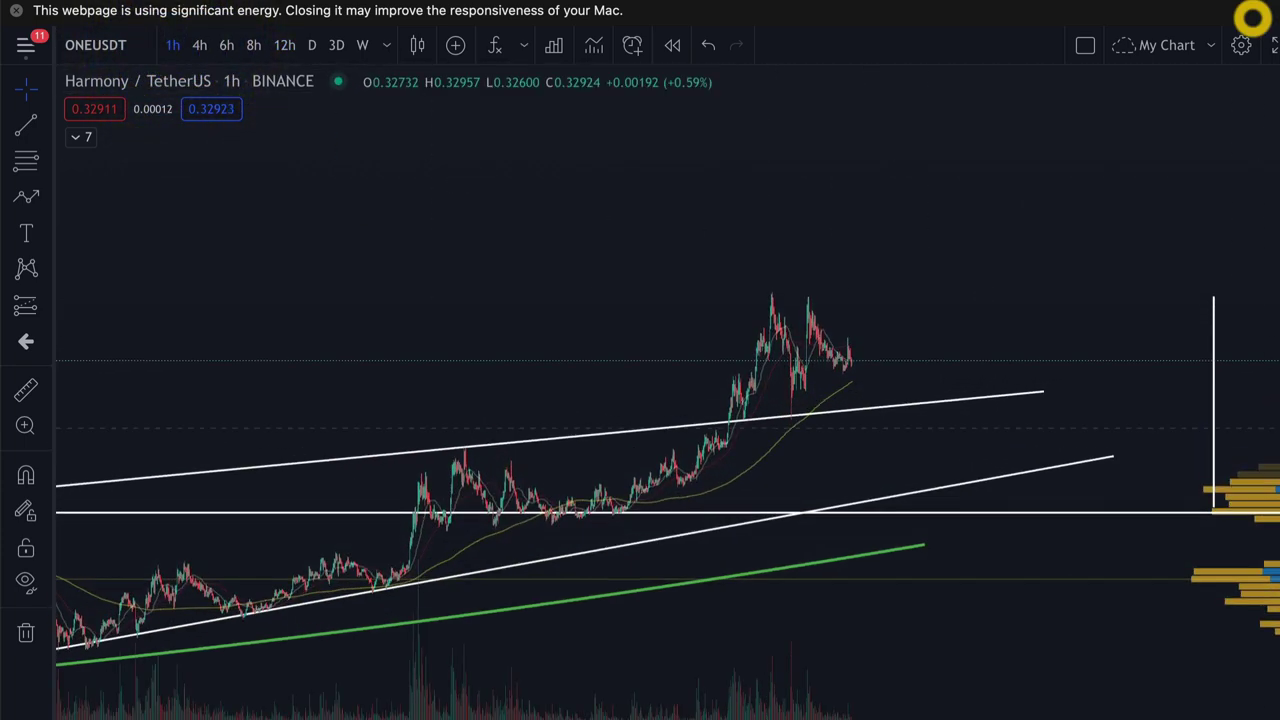
left_click_drag(1084, 271, 1015, 232)
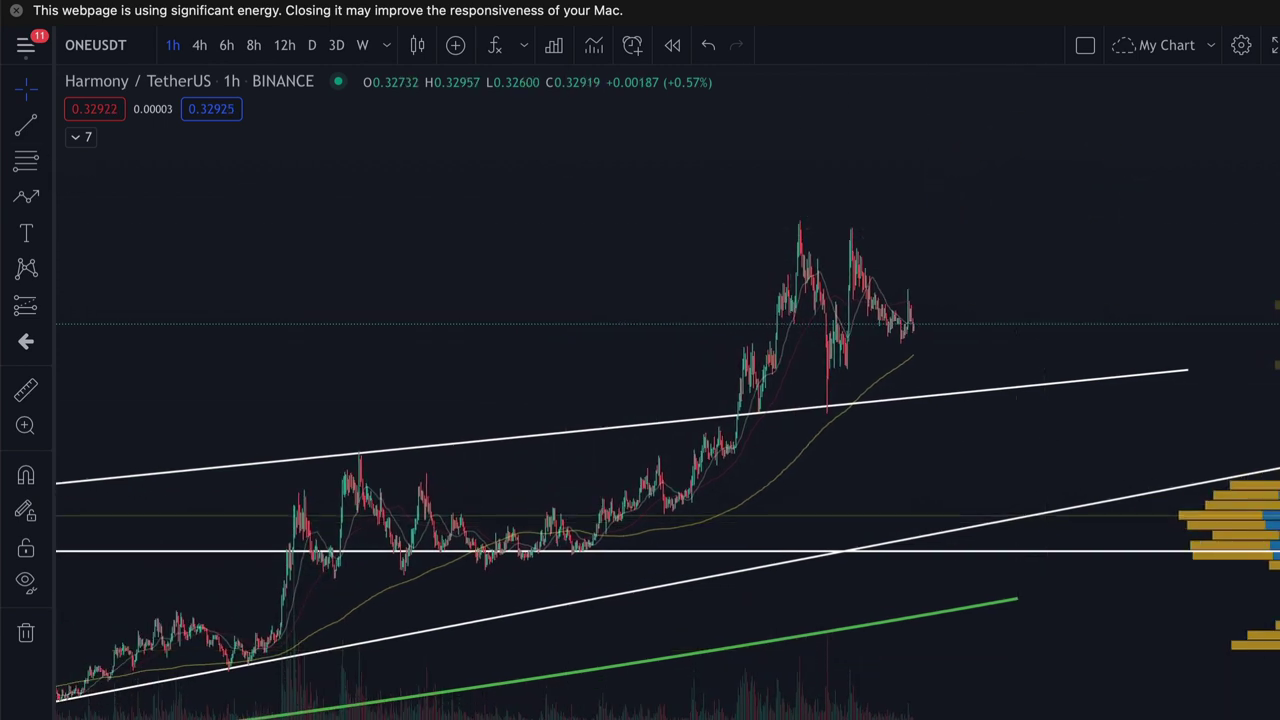
Draw a flat line across the two recent highs and a rising support line from the breakout
left_click(800, 226)
left_click(1092, 227)
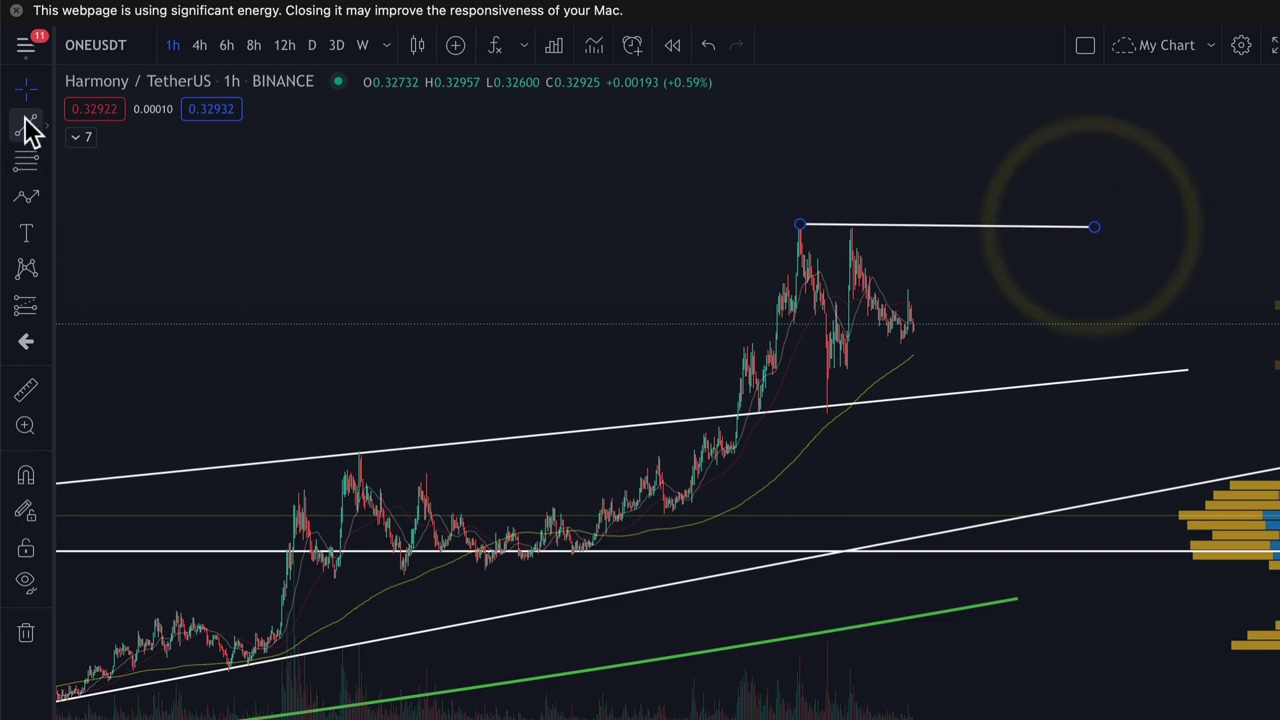
left_click(762, 409)
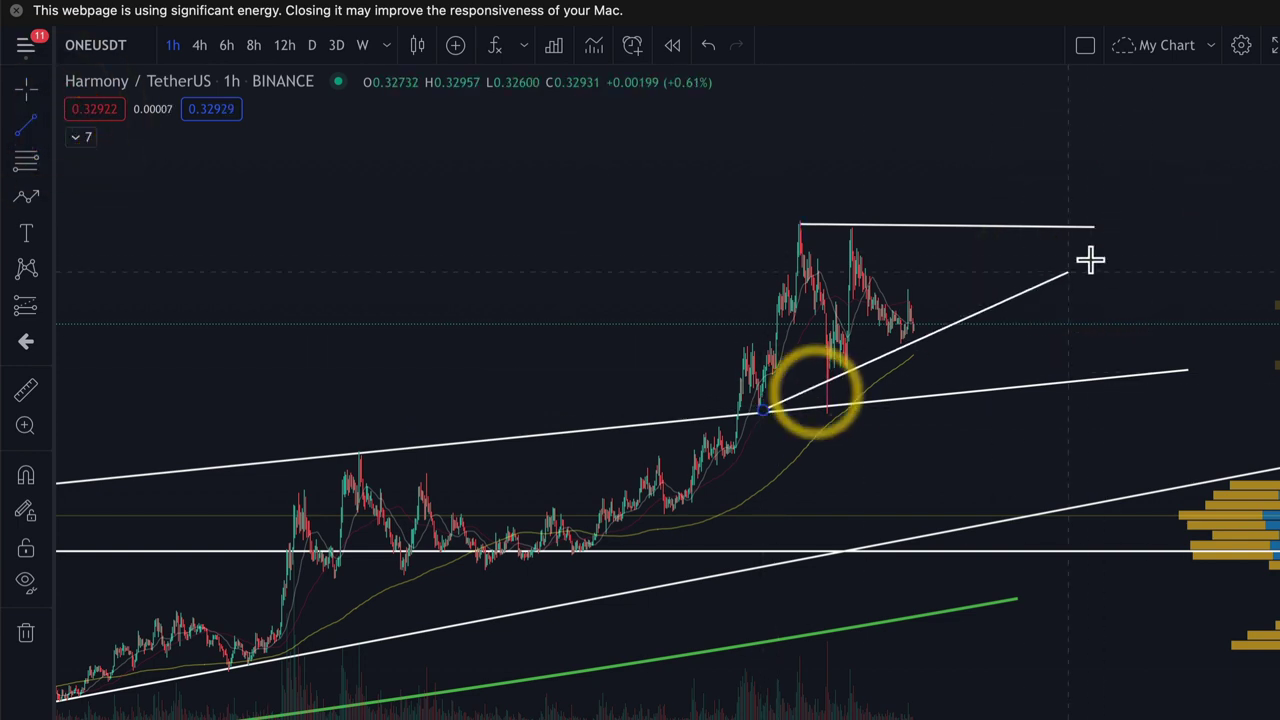
left_click(1111, 241)
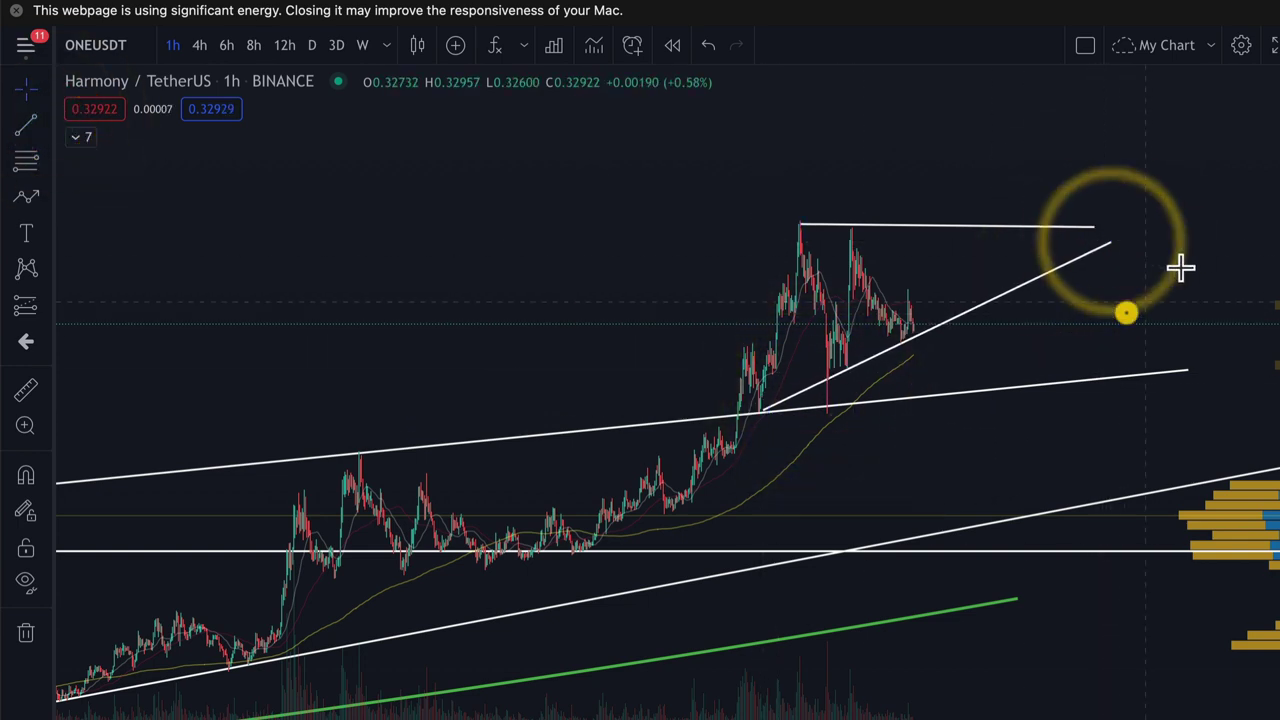
Zoom and recentre the 1h chart for a closer view of the new lines
mouse_move(1177, 266)
left_mouse_down()
mouse_move(1134, 334)
mouse_move(1062, 348)
mouse_move(1185, 263)
left_mouse_up()
scroll(1060, 349, "up", 2)
scroll(1185, 263, "up", 1)
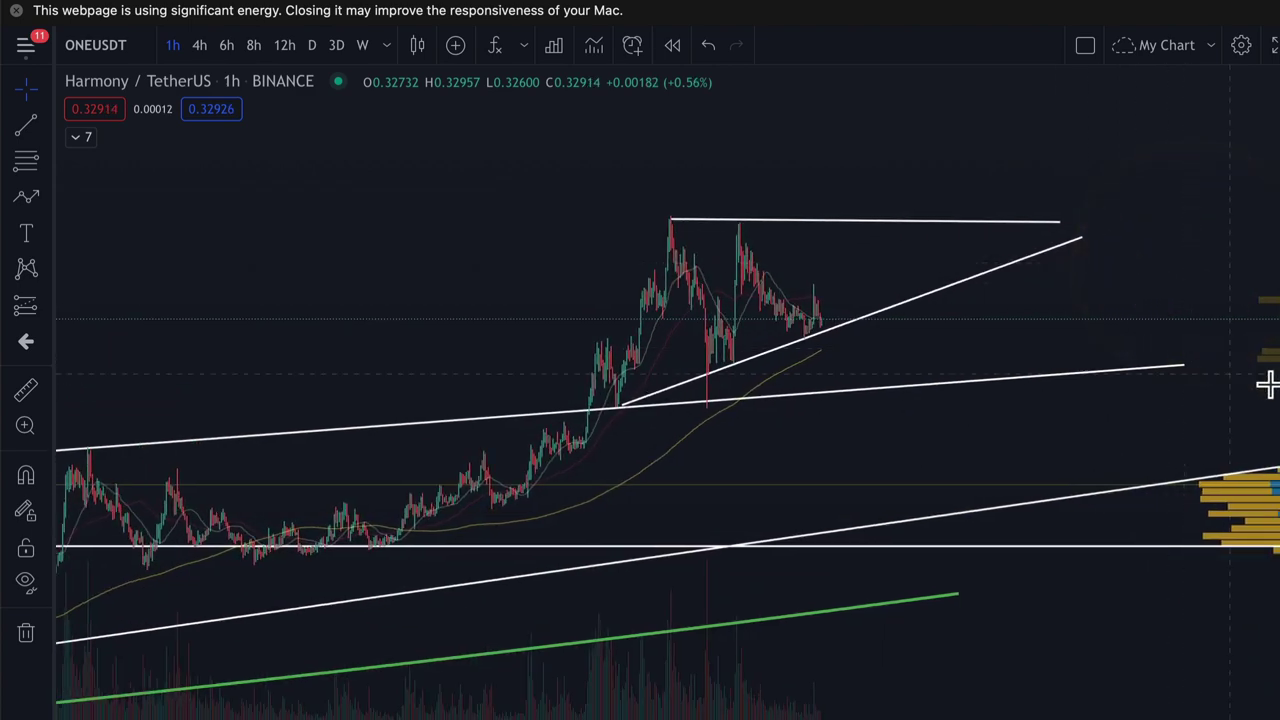
left_click_drag(1266, 380, 1272, 330)
left_click_drag(1090, 192, 1111, 354)
scroll(1111, 354, "up", 1)
scroll(1088, 358, "up", 2)
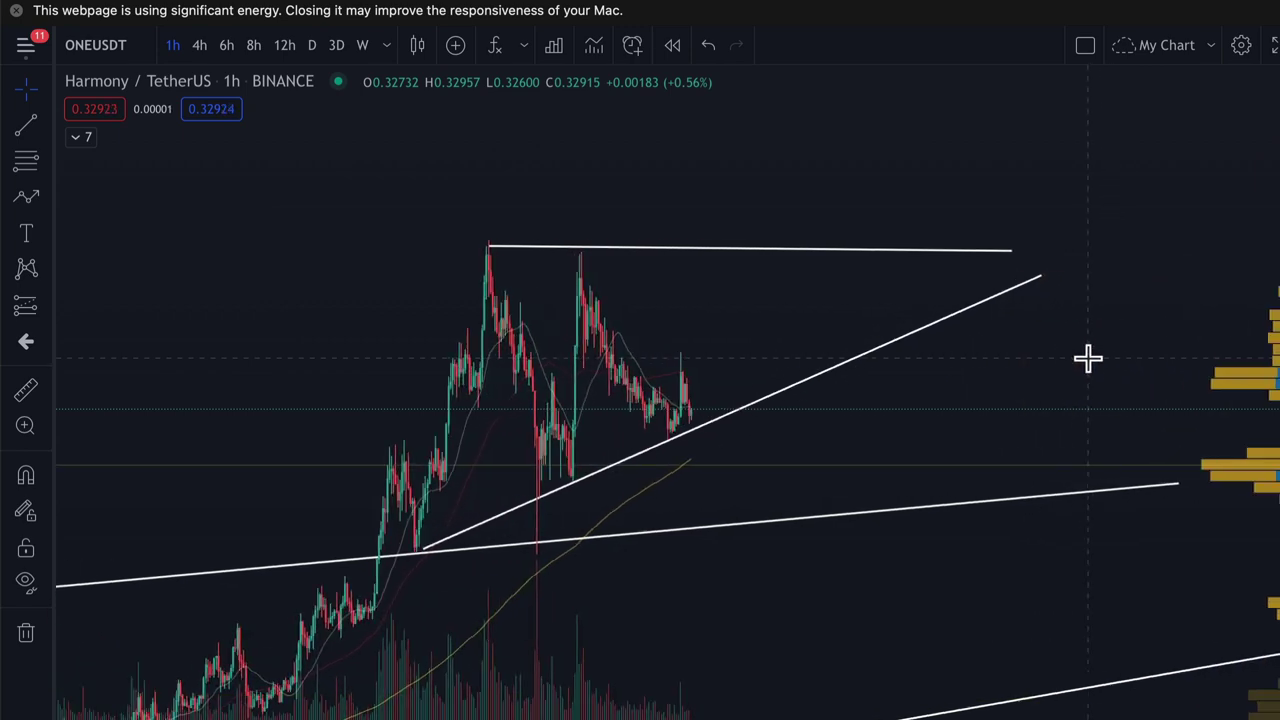
left_click_drag(1015, 370, 1236, 310)
scroll(1171, 314, "up", 2)
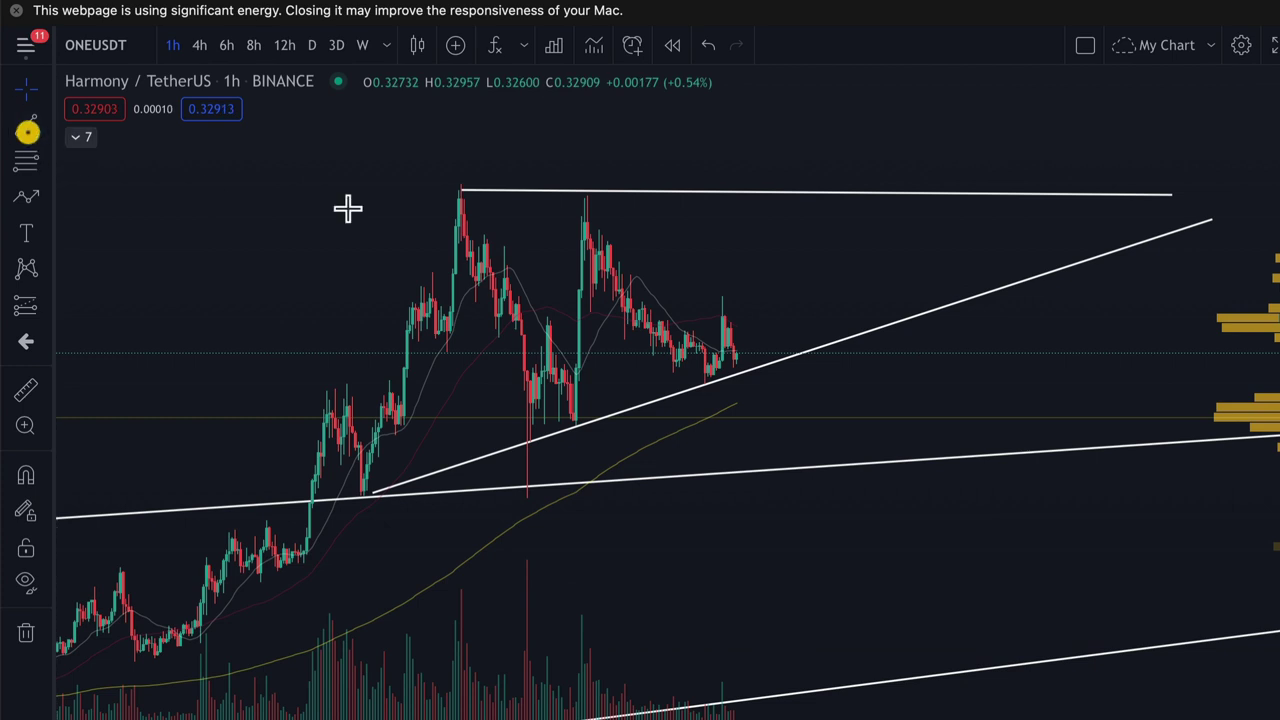
Draw two parallel falling trend lines from the second peak down to the rising support
left_click(587, 217)
left_click(735, 370)
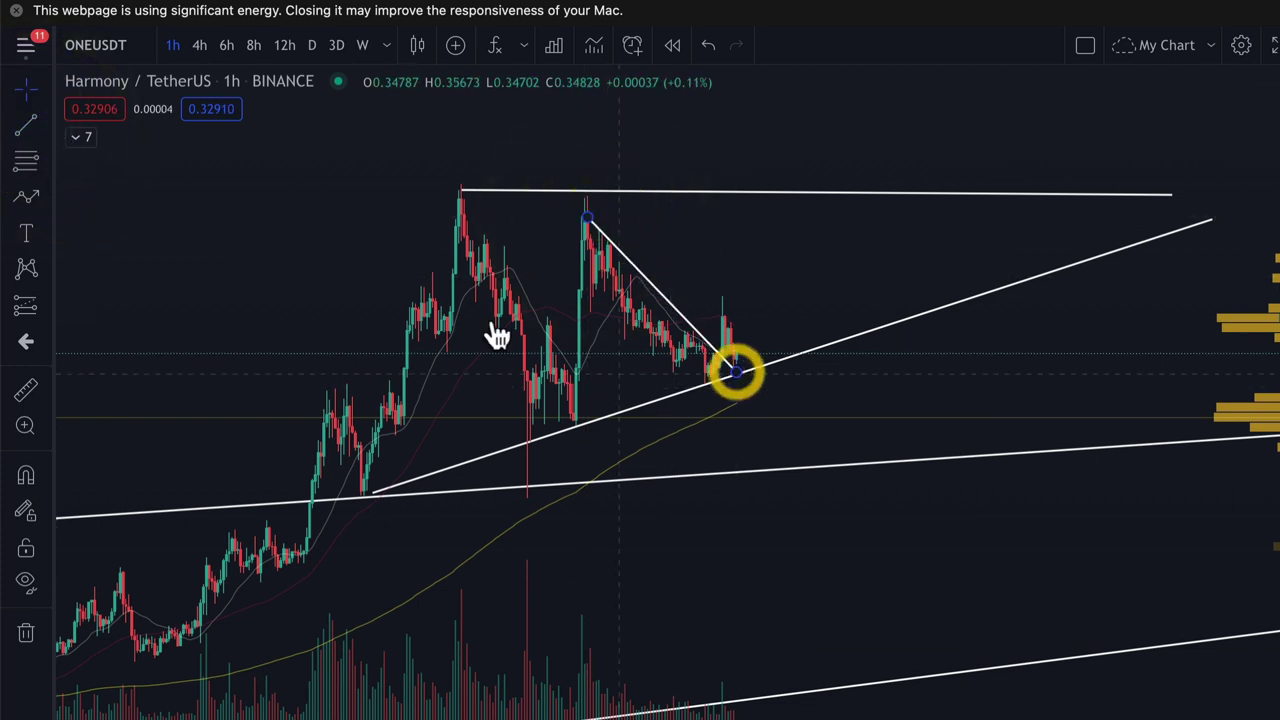
left_click(45, 124)
left_click(72, 128)
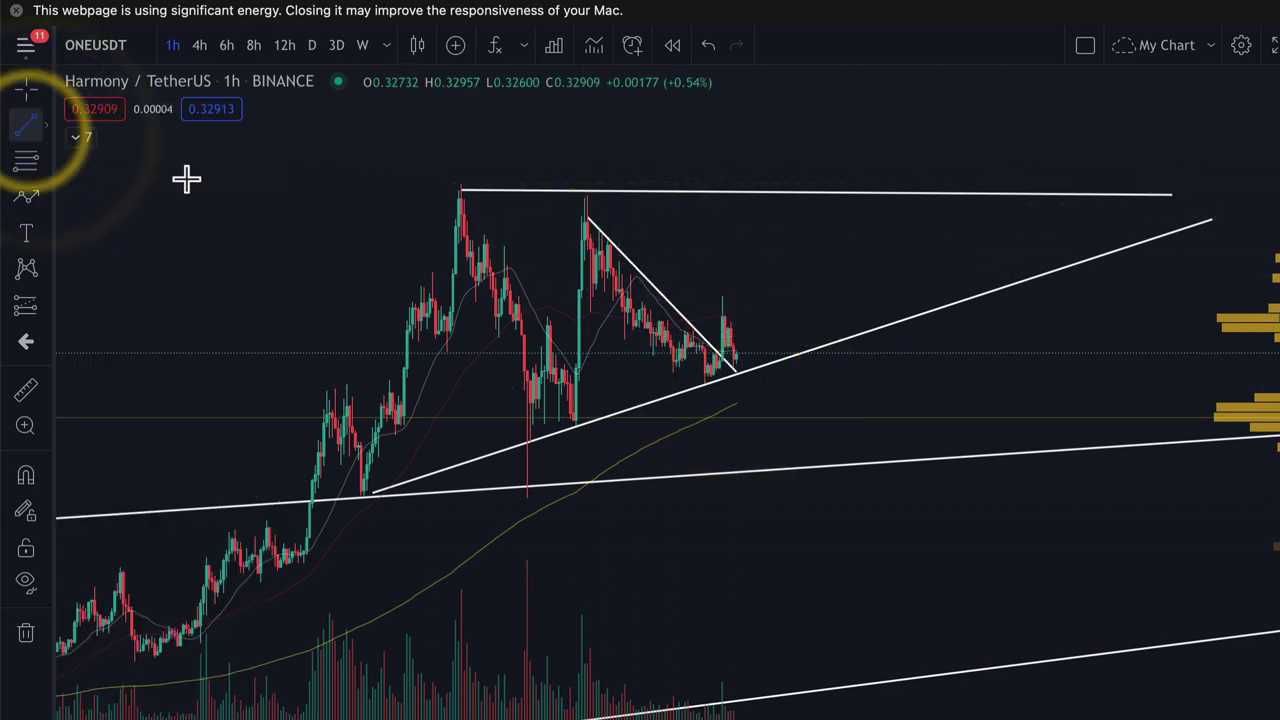
left_click(583, 300)
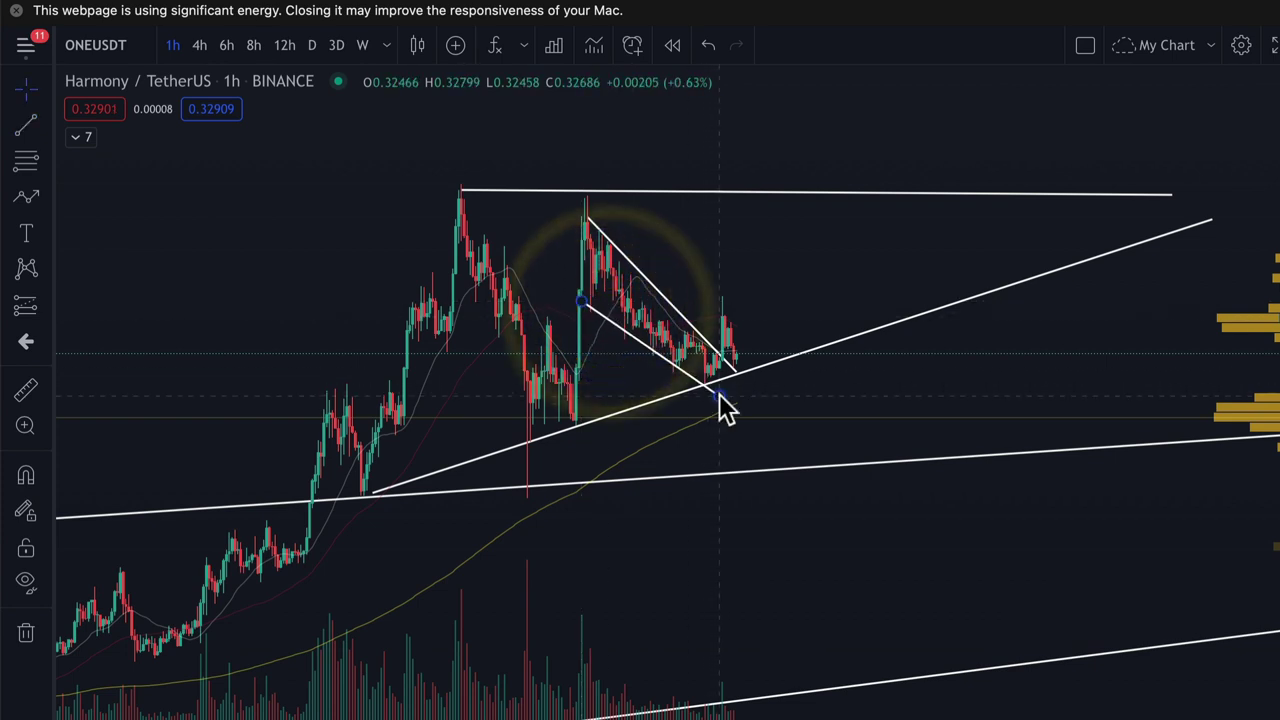
left_click(719, 395)
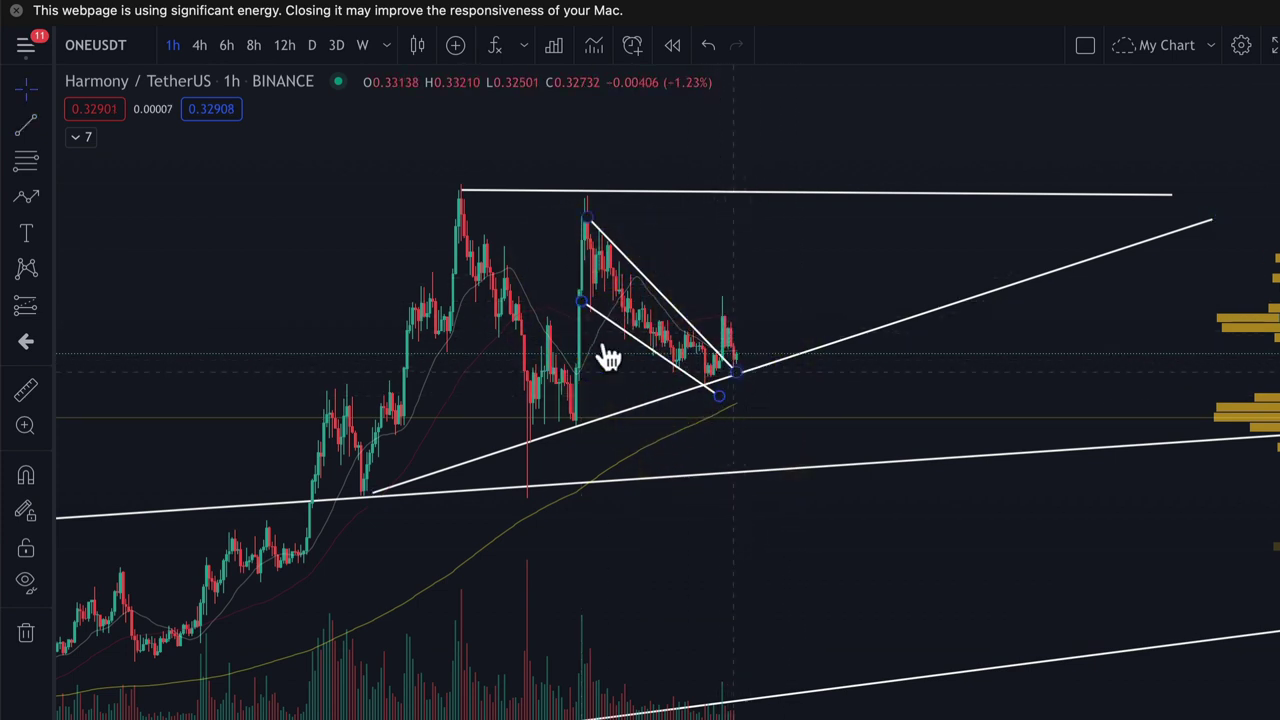
Sketch a yellow zigzag path bouncing between the flat top and rising support, breaking out above
left_click(27, 200)
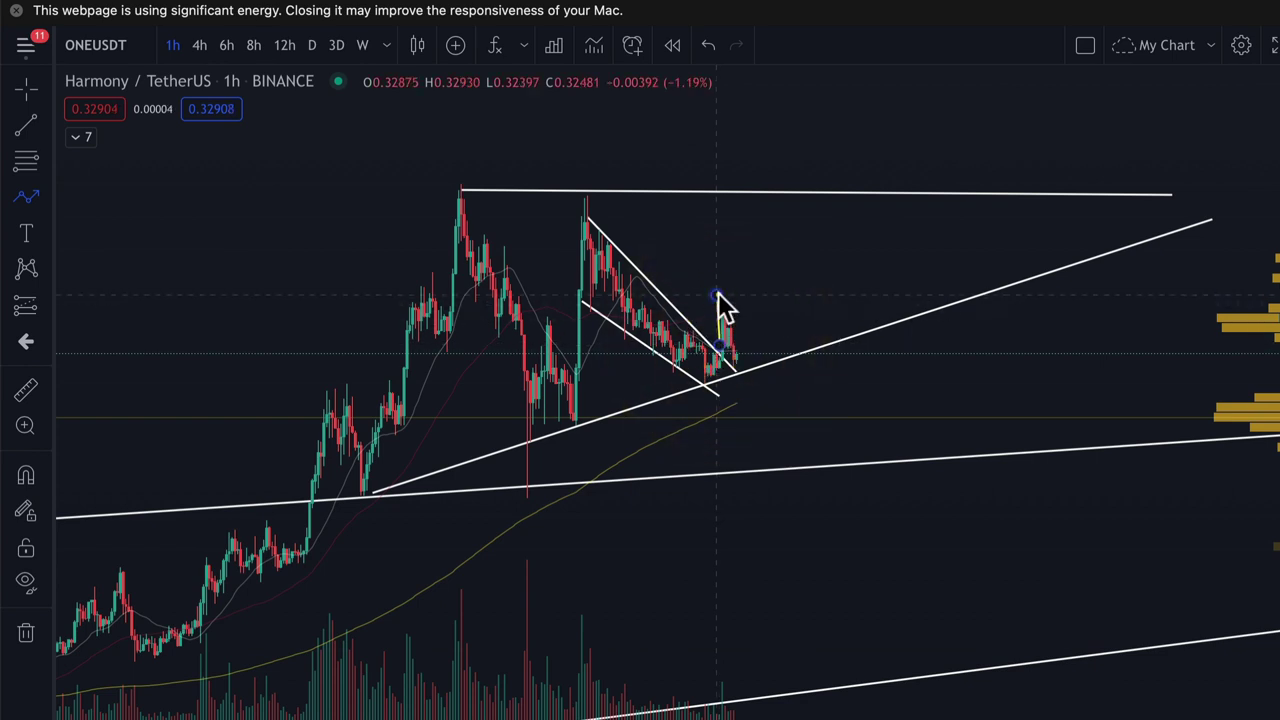
left_click(716, 296)
left_click(738, 366)
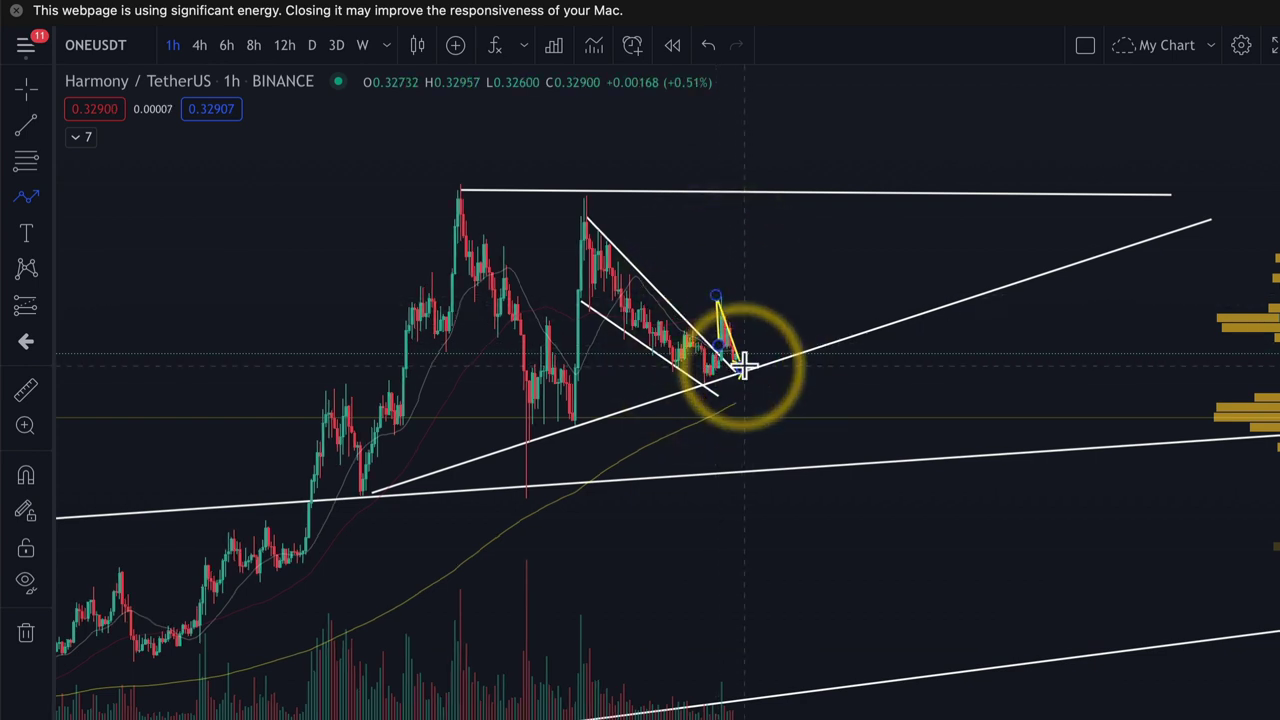
left_click(790, 206)
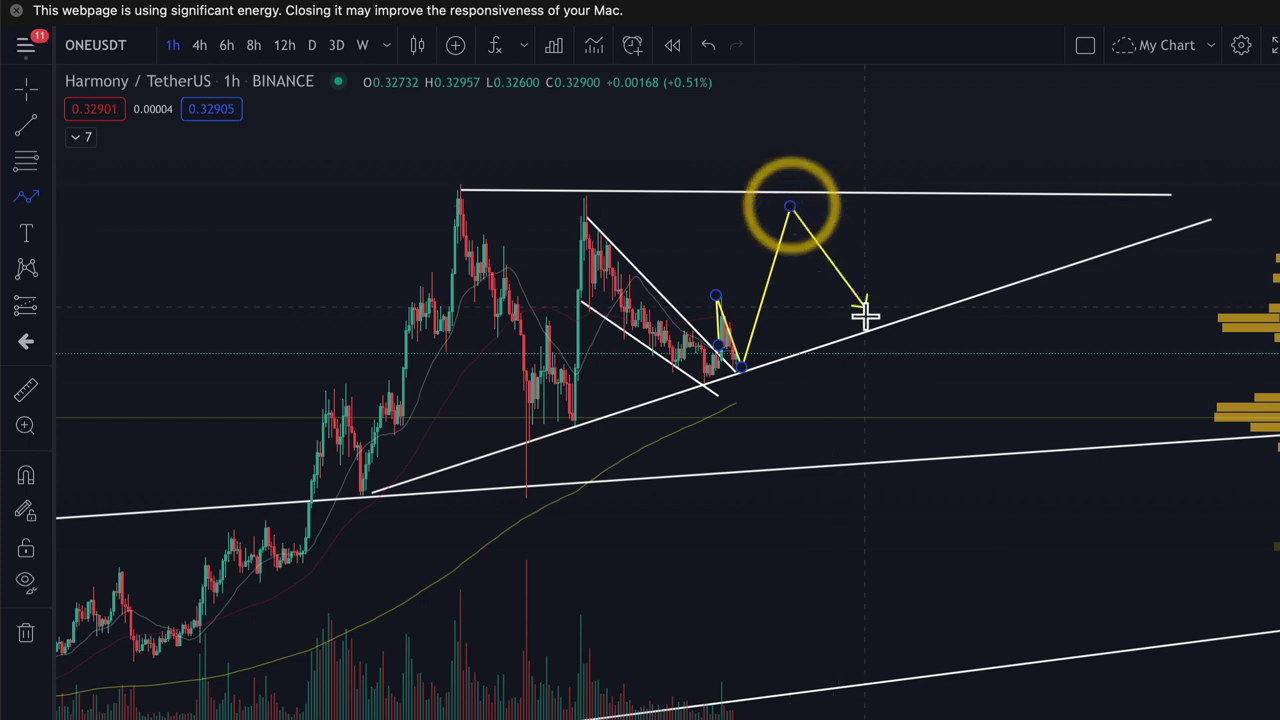
left_click(870, 326)
left_click(916, 198)
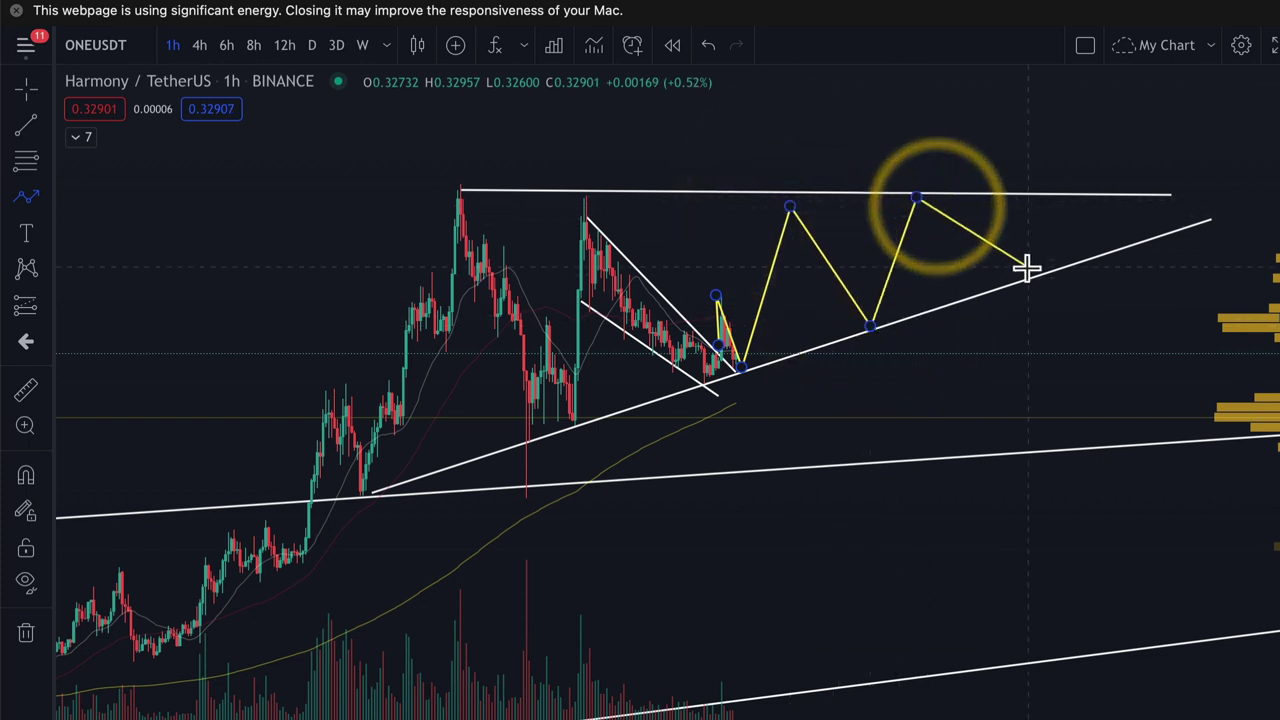
left_click(1028, 268)
left_click(1049, 101)
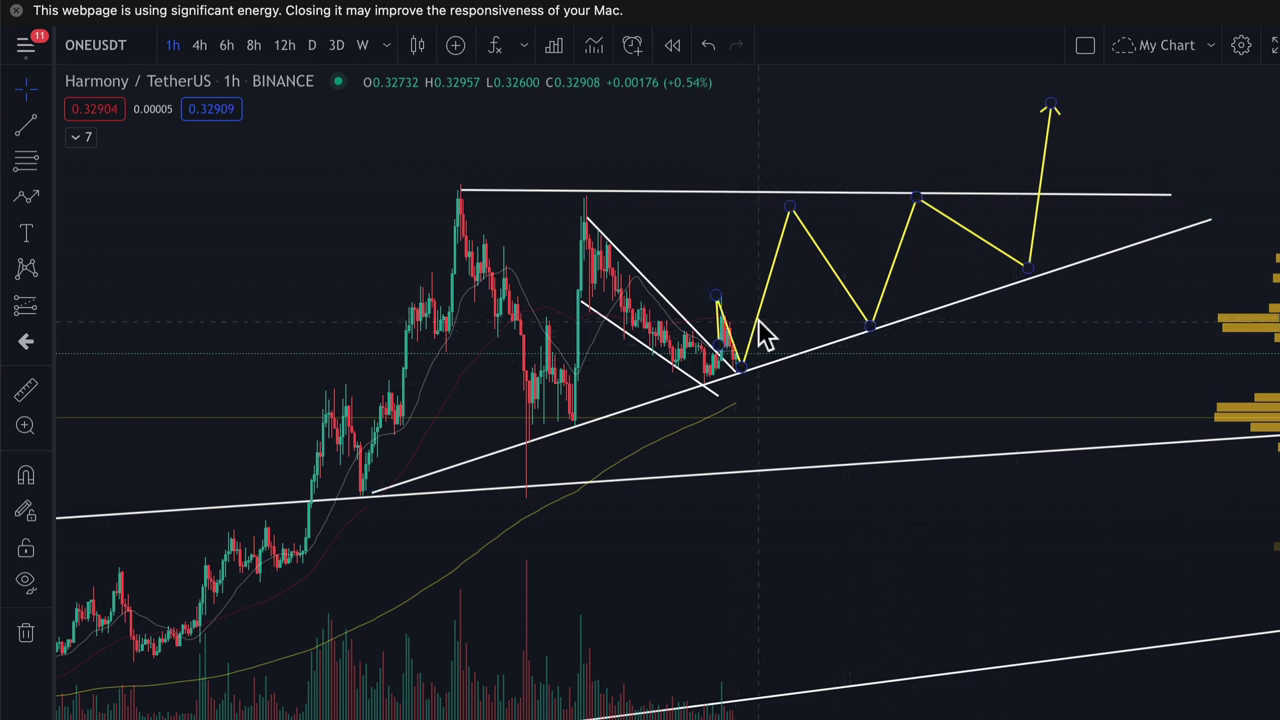
Delete the zigzag and upper descending line, then redraw the descending line from the second peak
key("Delete")
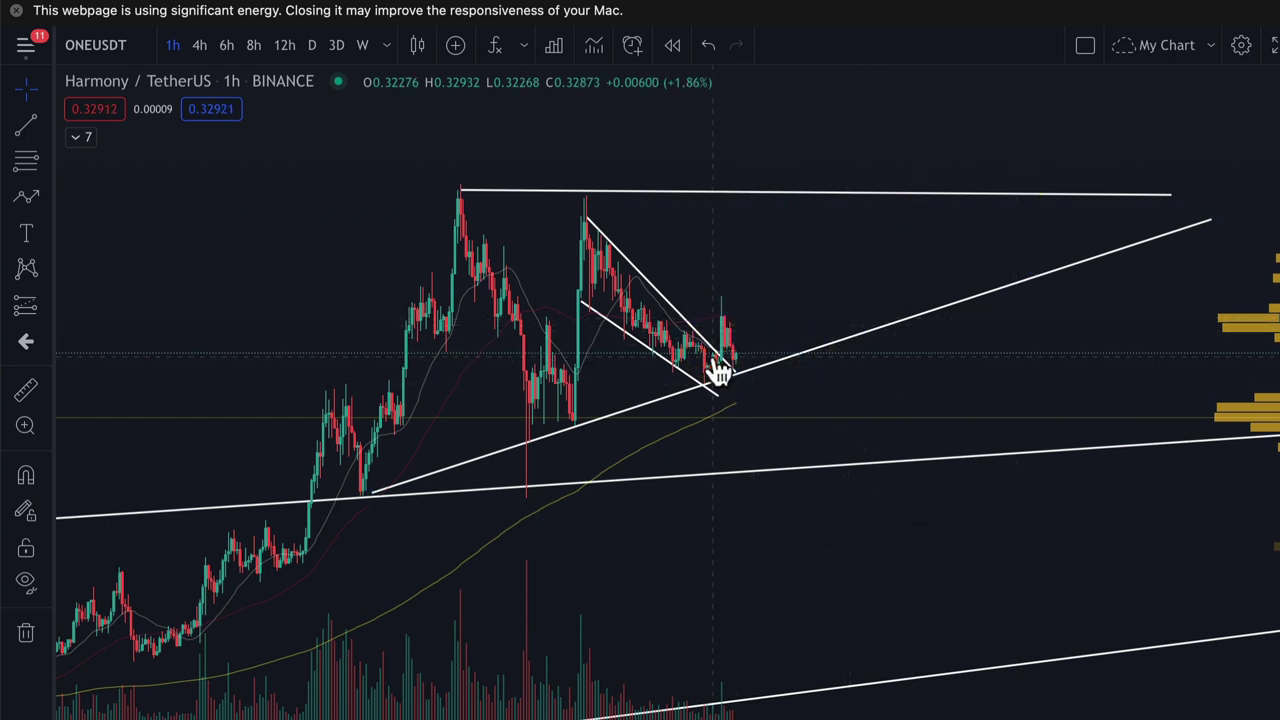
key("Delete")
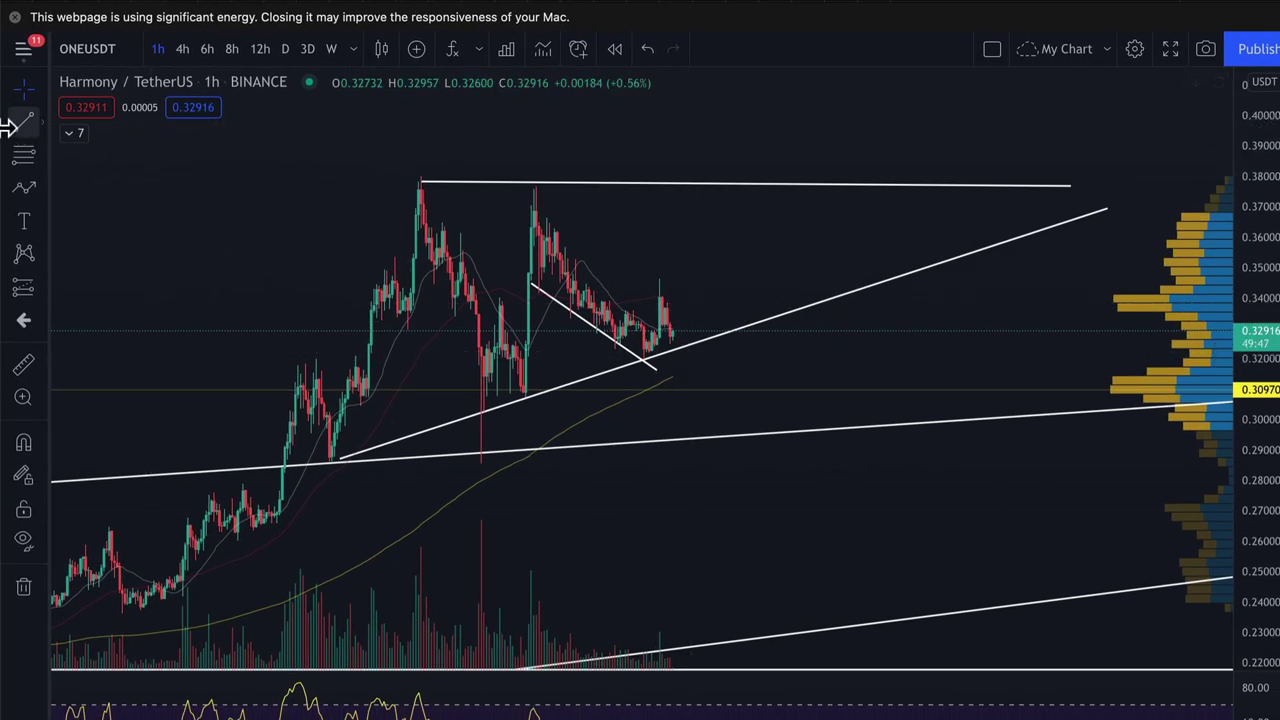
left_click(18, 128)
left_click(538, 197)
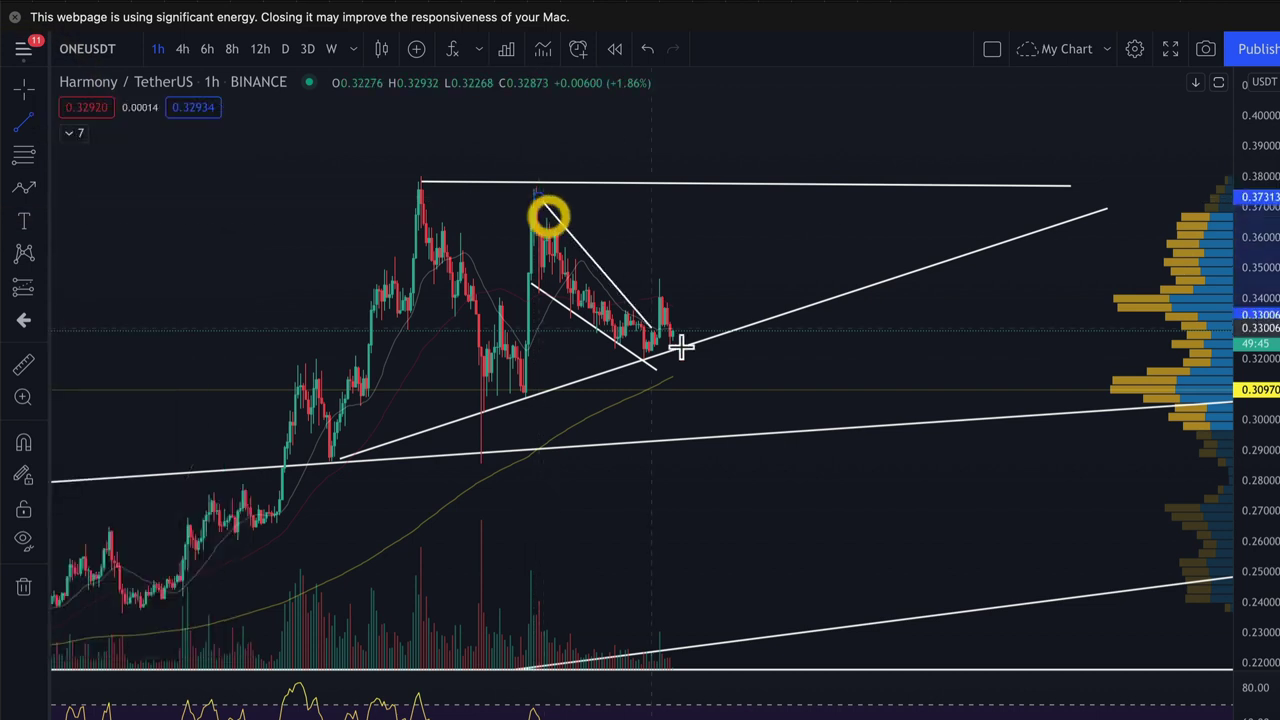
left_click(665, 350)
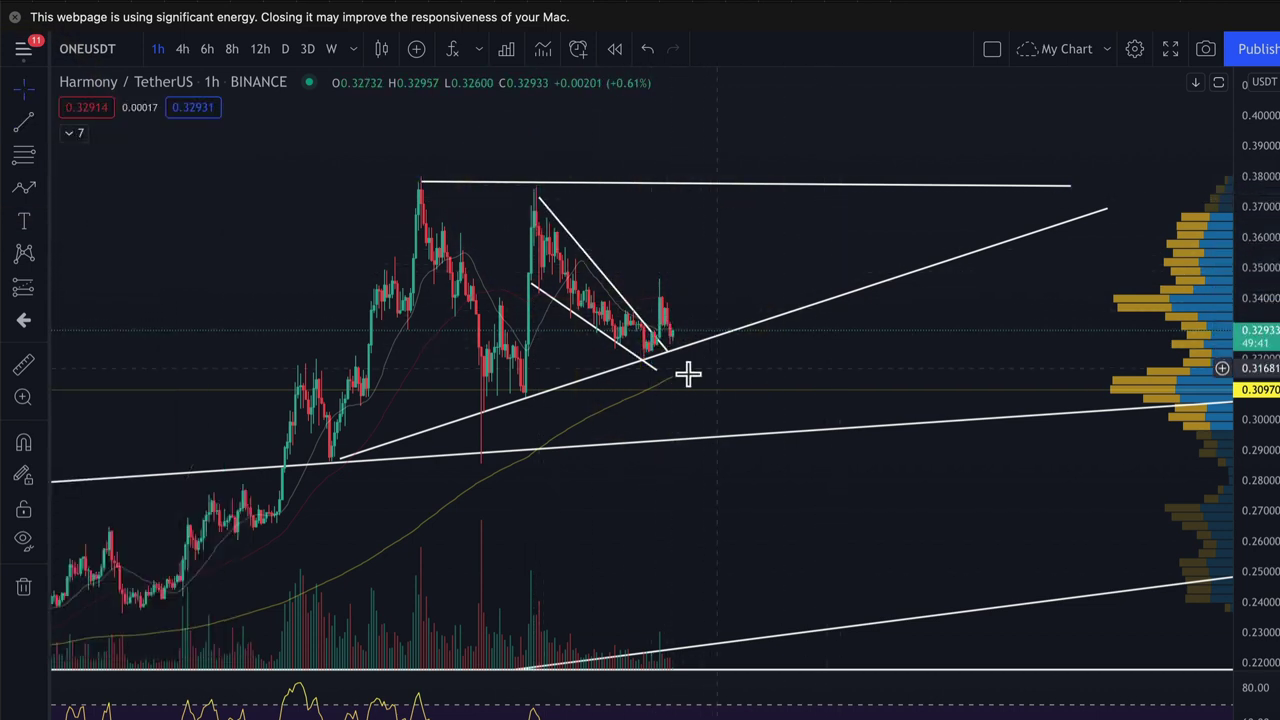
Draw a short flat trend line at about 0.307, just below the recent candles
left_click(22, 125)
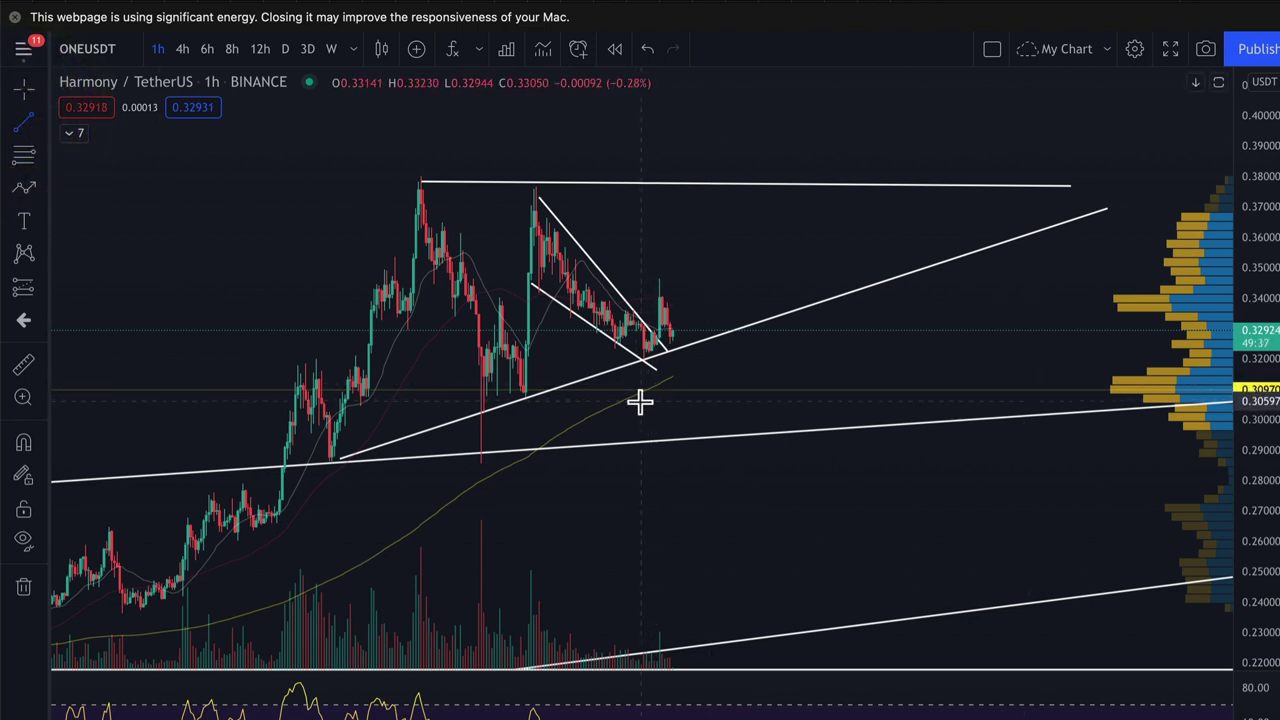
left_click_drag(651, 398, 693, 399)
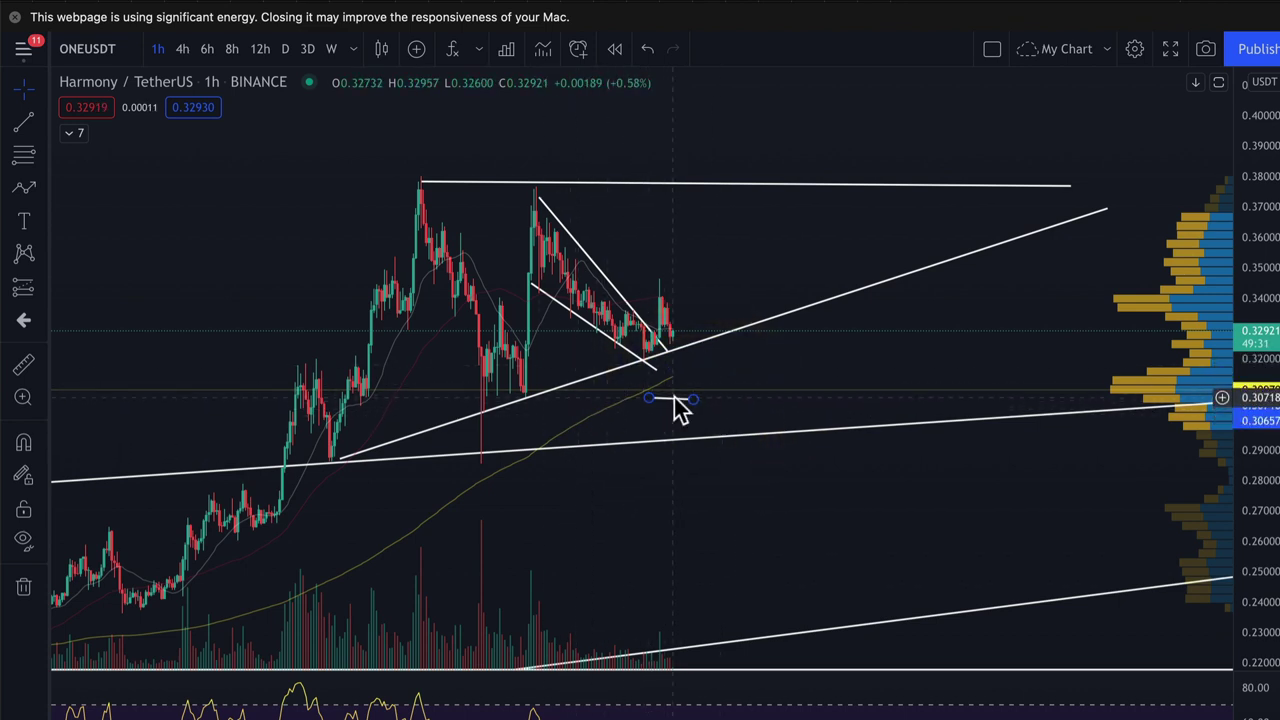
mouse_move(675, 397)
left_mouse_down()
mouse_move(670, 372)
mouse_move(694, 400)
left_mouse_up()
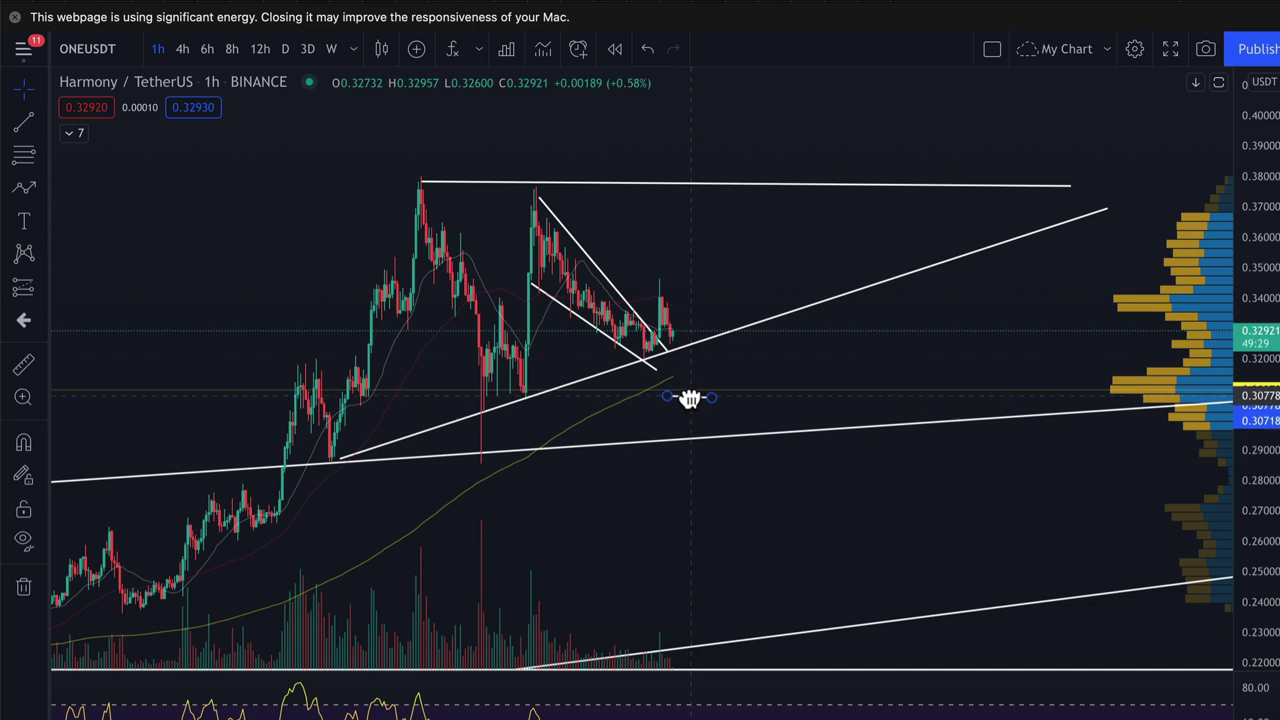
left_click(680, 408)
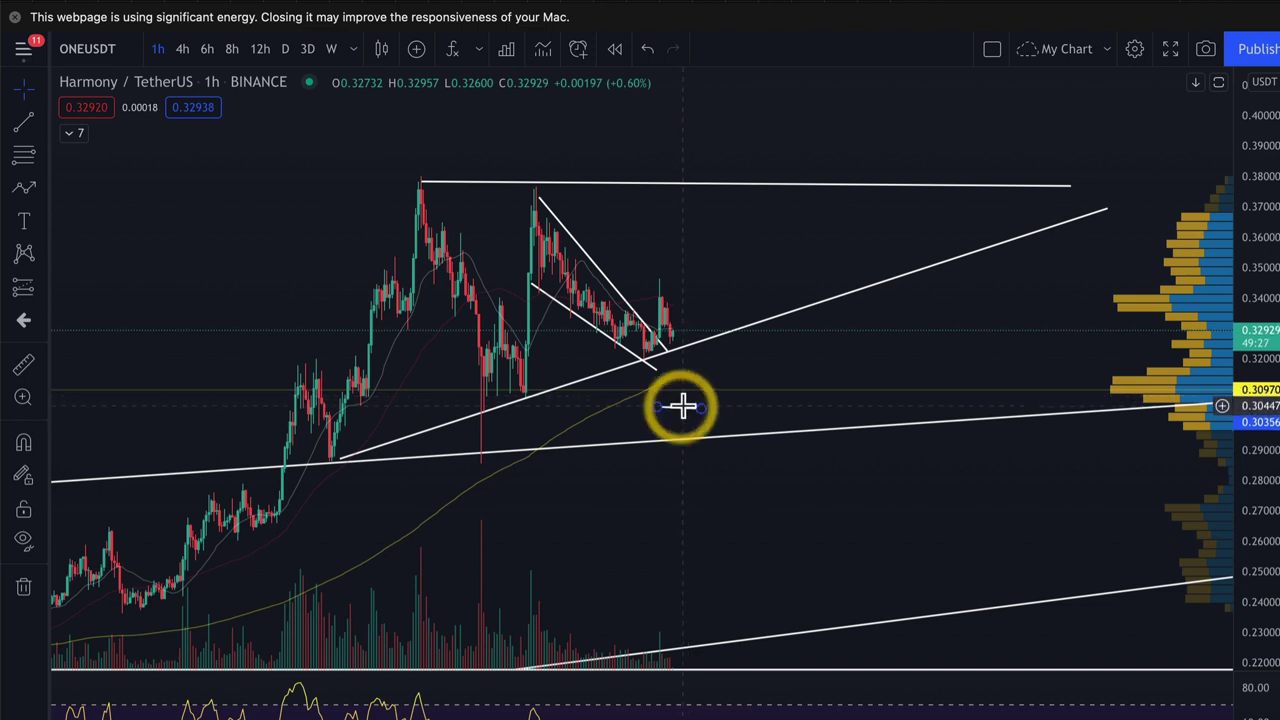
left_click(737, 367)
scroll(463, 318, "right", 2)
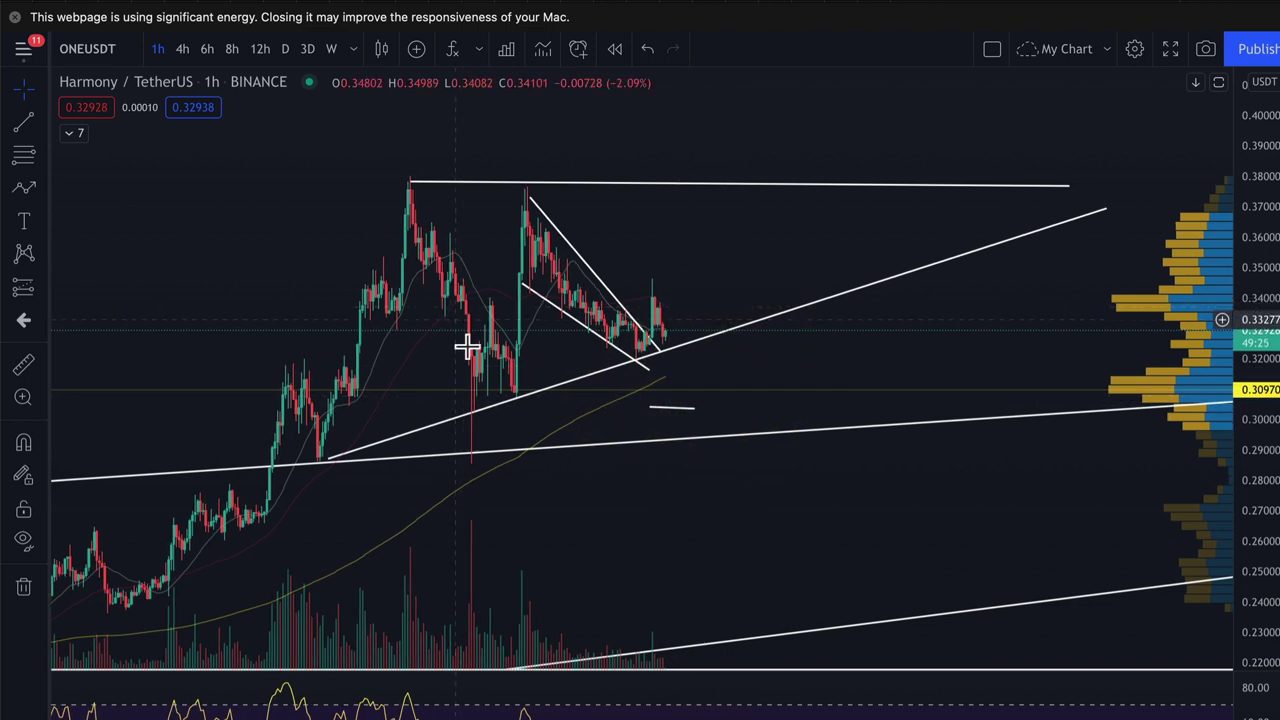
Draw green arcs under the earlier low and under the recent low
left_click(38, 190)
left_click(86, 376)
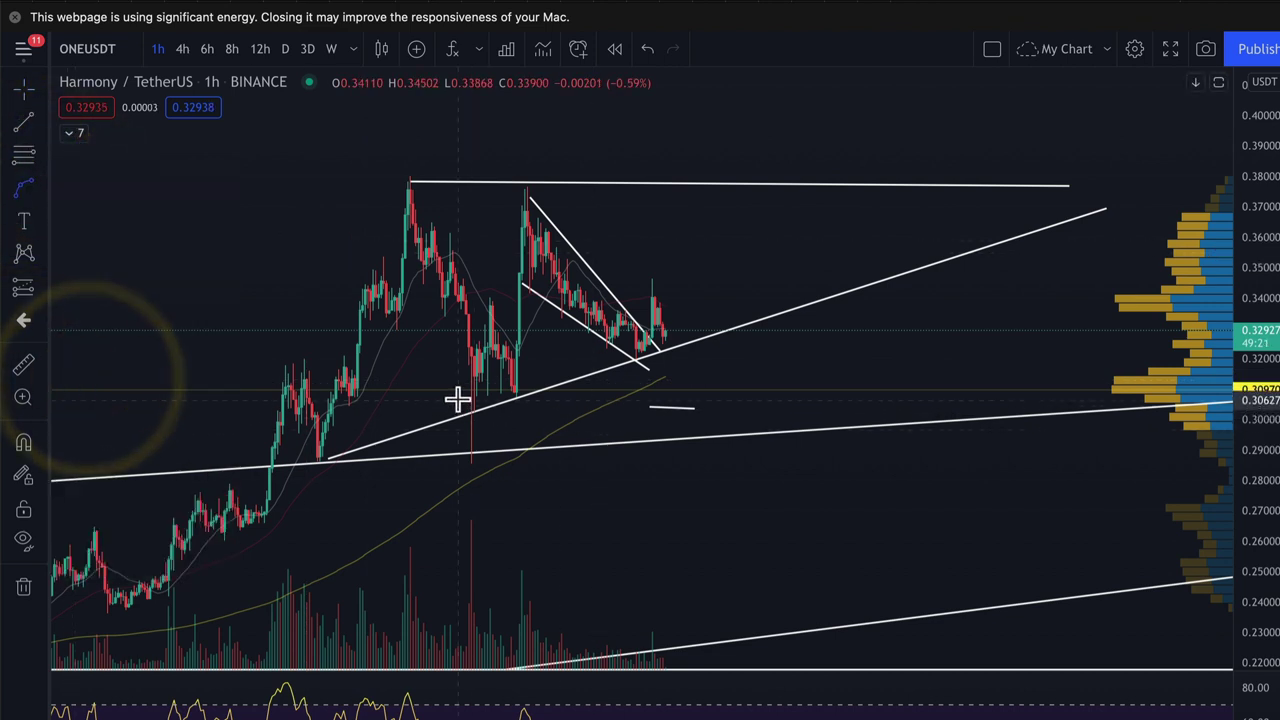
left_click(457, 400)
left_click(538, 401)
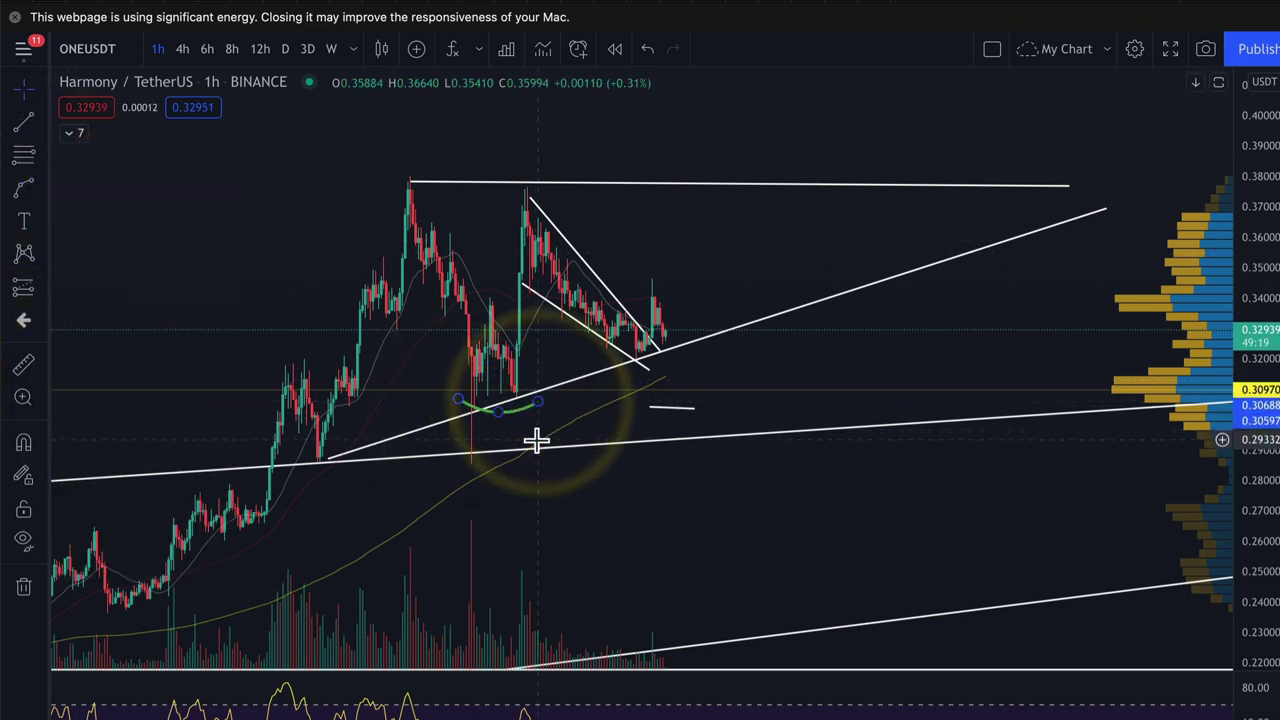
left_click(38, 190)
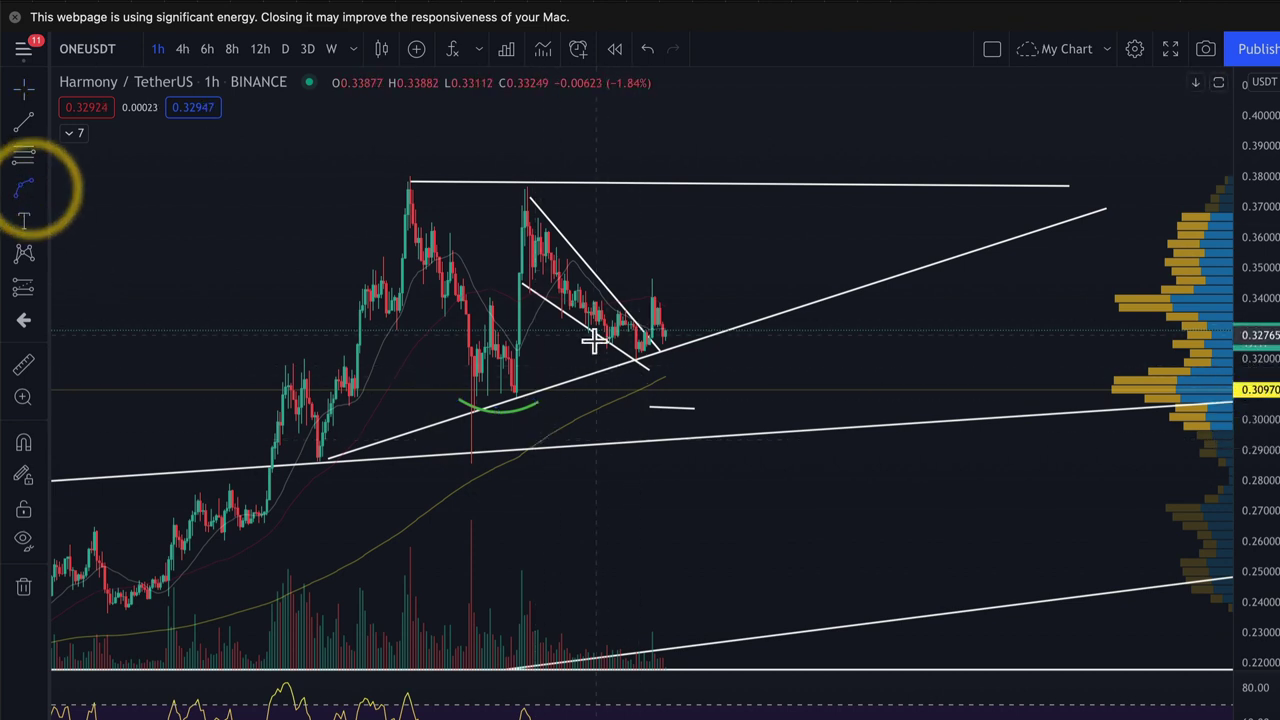
left_click(600, 356)
left_click(683, 347)
left_click(688, 350)
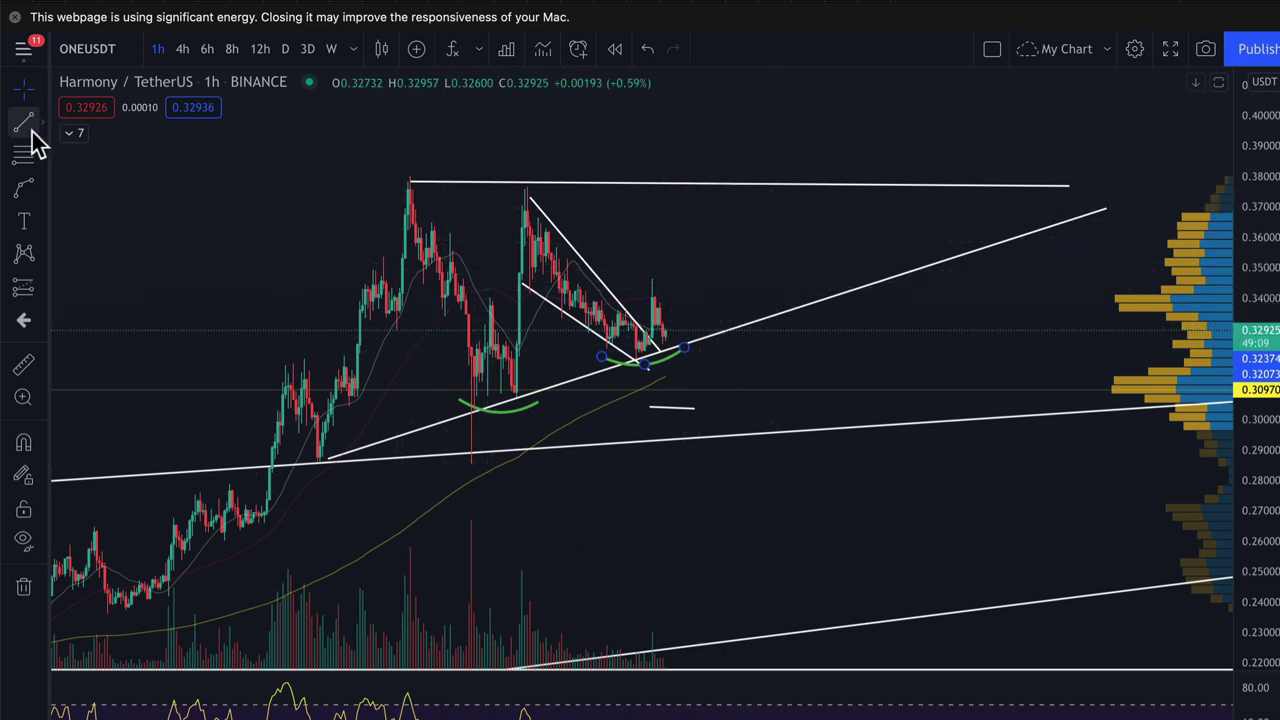
Add two more arcs, one on the rising support ahead and one below the lower long line
left_click(24, 189)
left_click(748, 309)
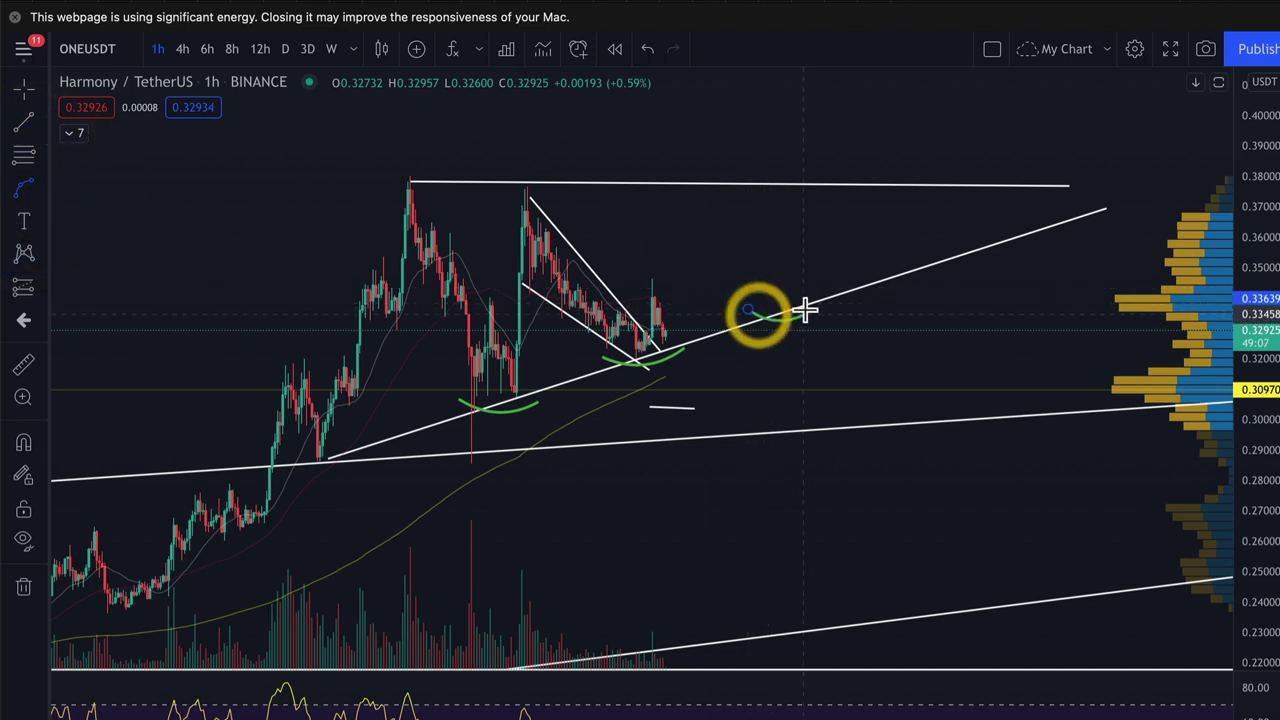
left_click(808, 300)
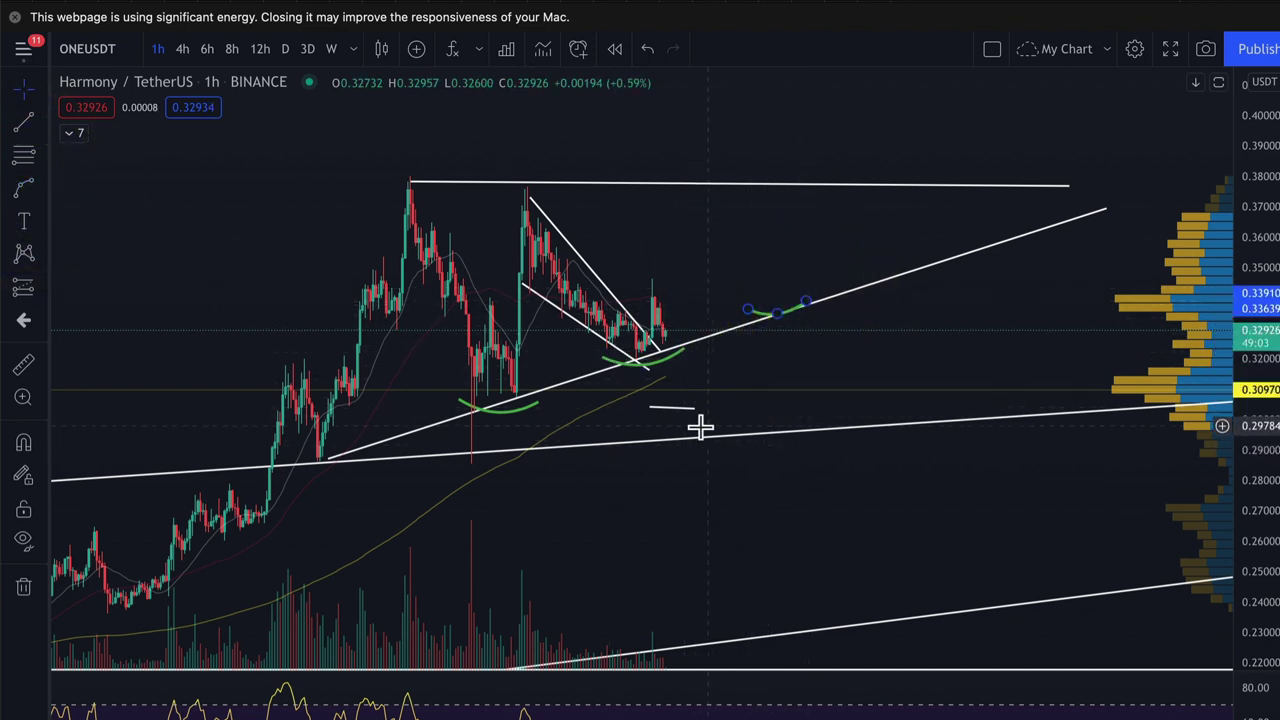
left_click(24, 189)
left_click(694, 444)
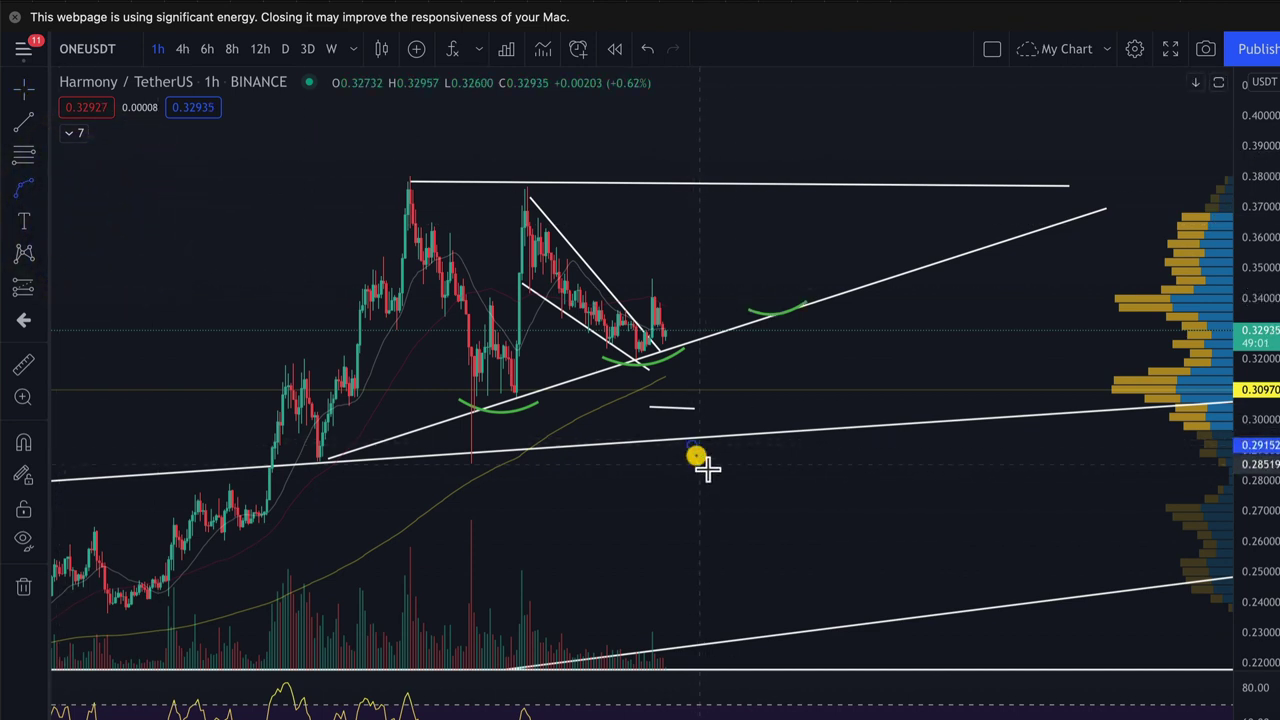
left_click(750, 454)
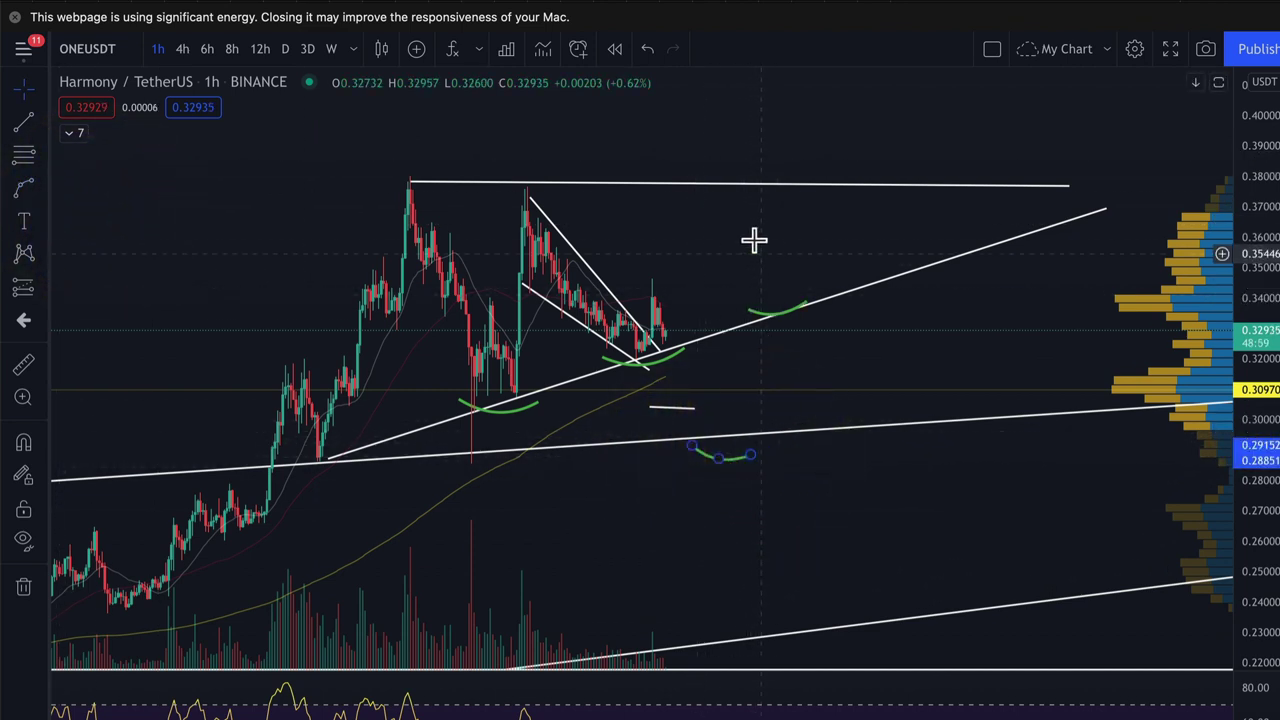
Draw a yellow path arrow from the last candle down to the lower arc
left_click(45, 186)
left_click(96, 338)
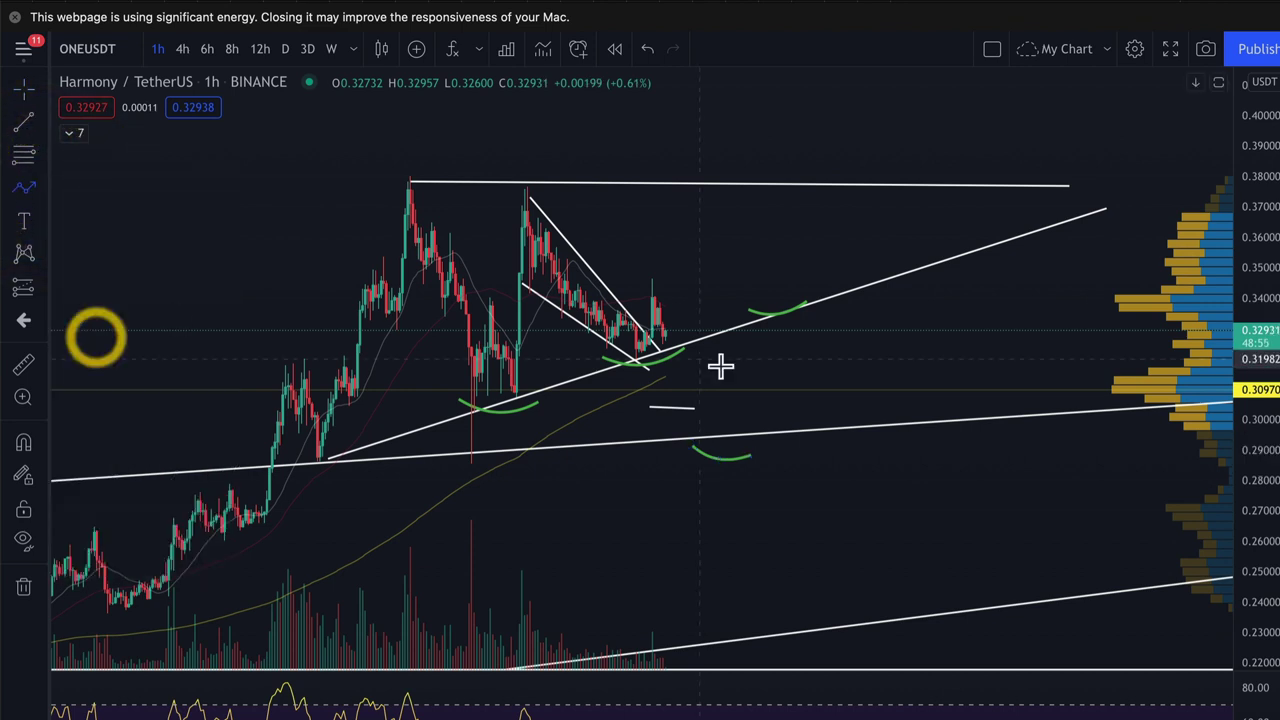
left_click(668, 322)
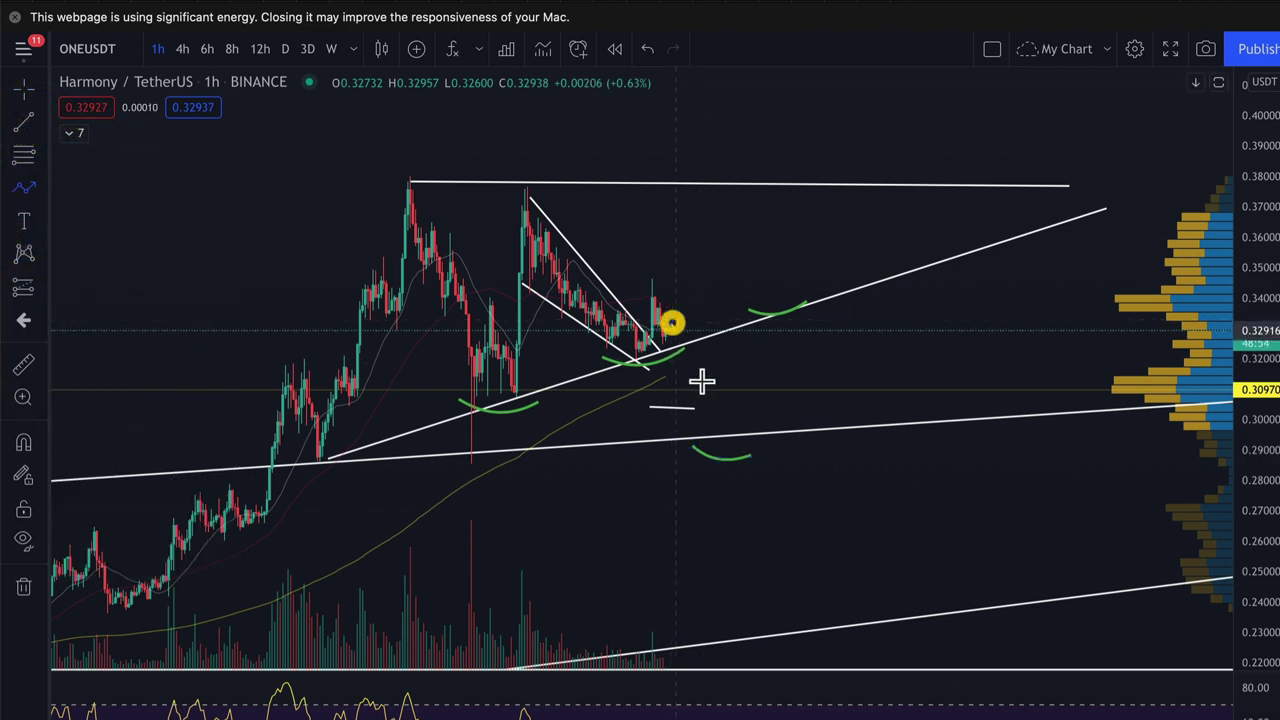
double_click(730, 437)
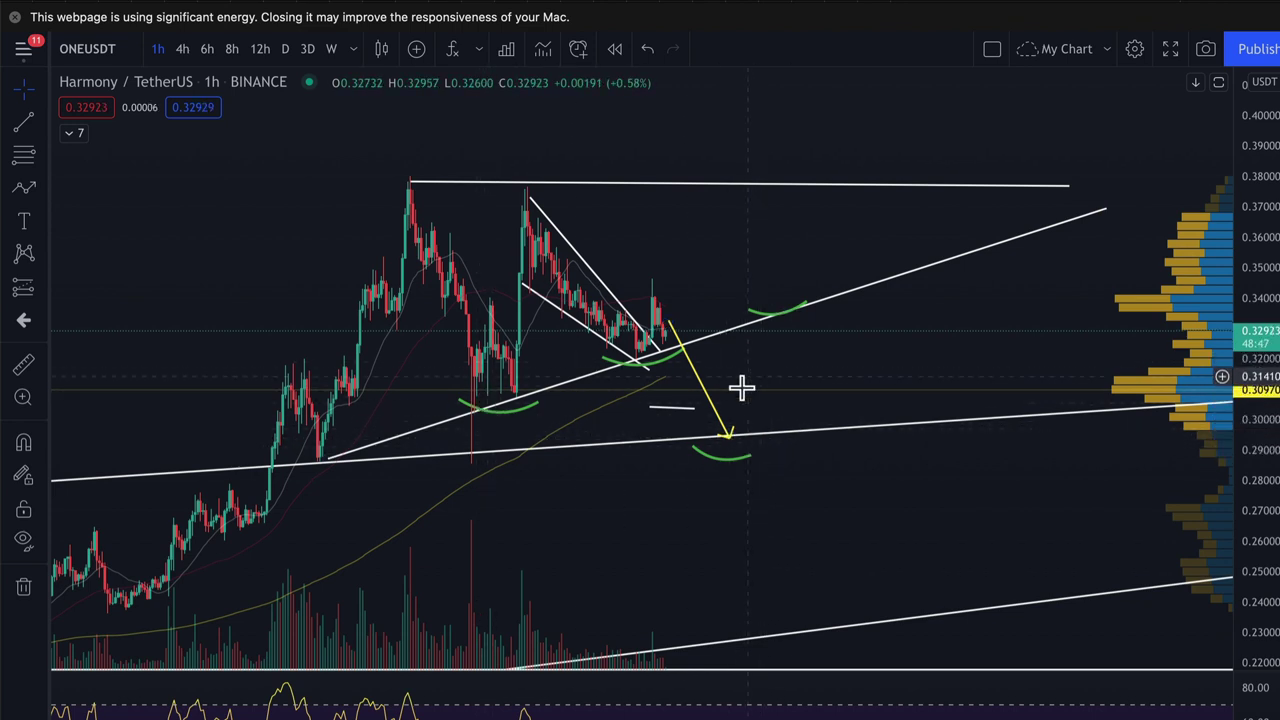
Delete the arrow, short dash and all arcs except the one under the earlier low
left_click(714, 407)
key("Delete")
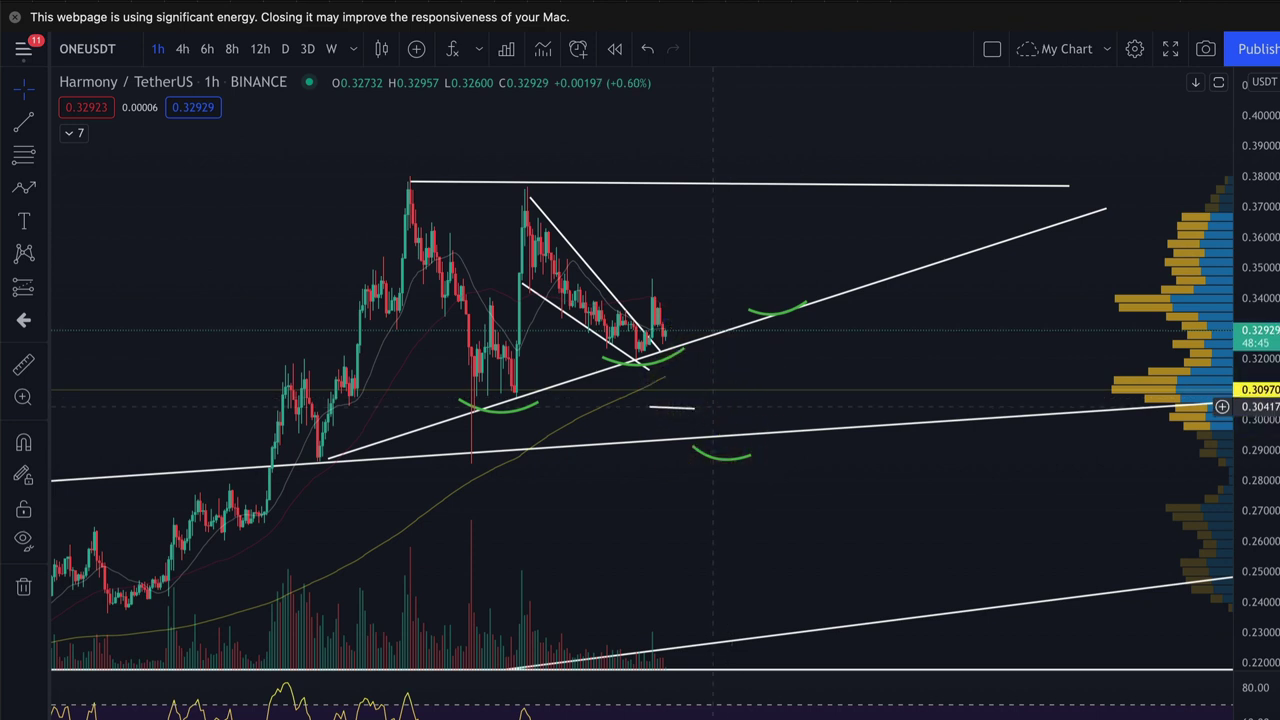
left_click(720, 458)
key("Delete")
left_click(690, 407)
key("Delete")
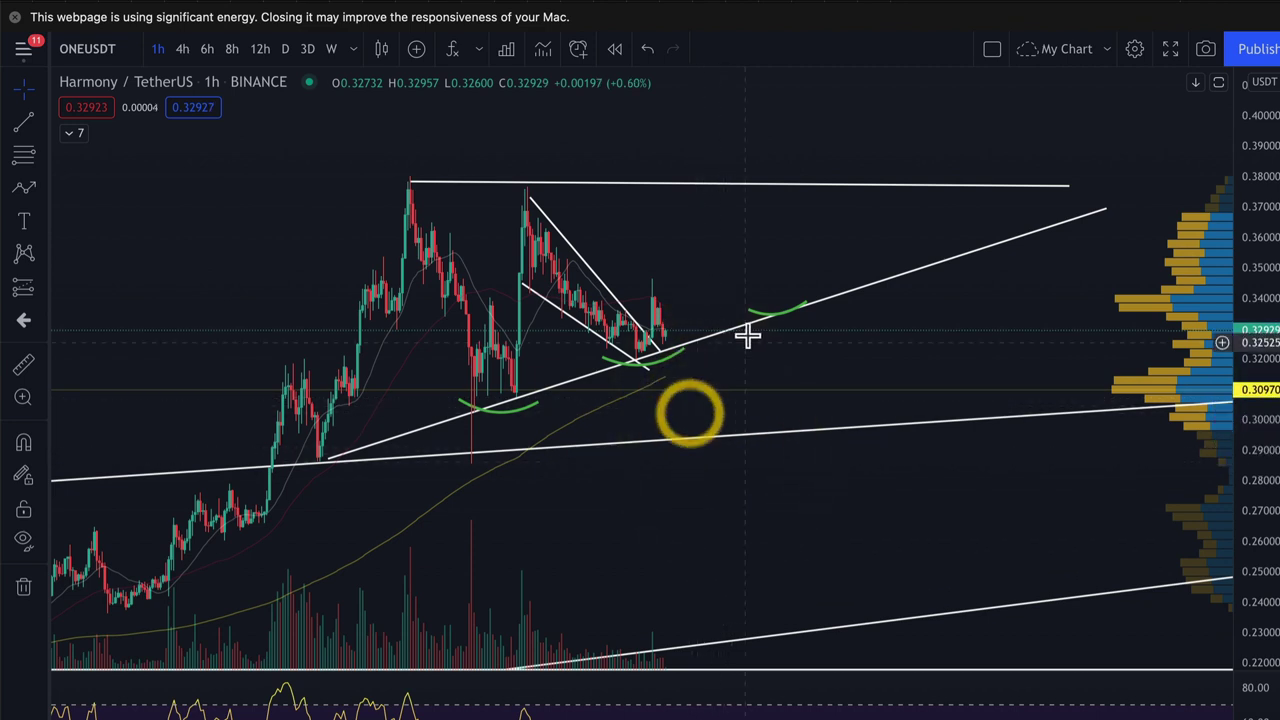
left_click(765, 312)
key("Delete")
left_click(762, 313)
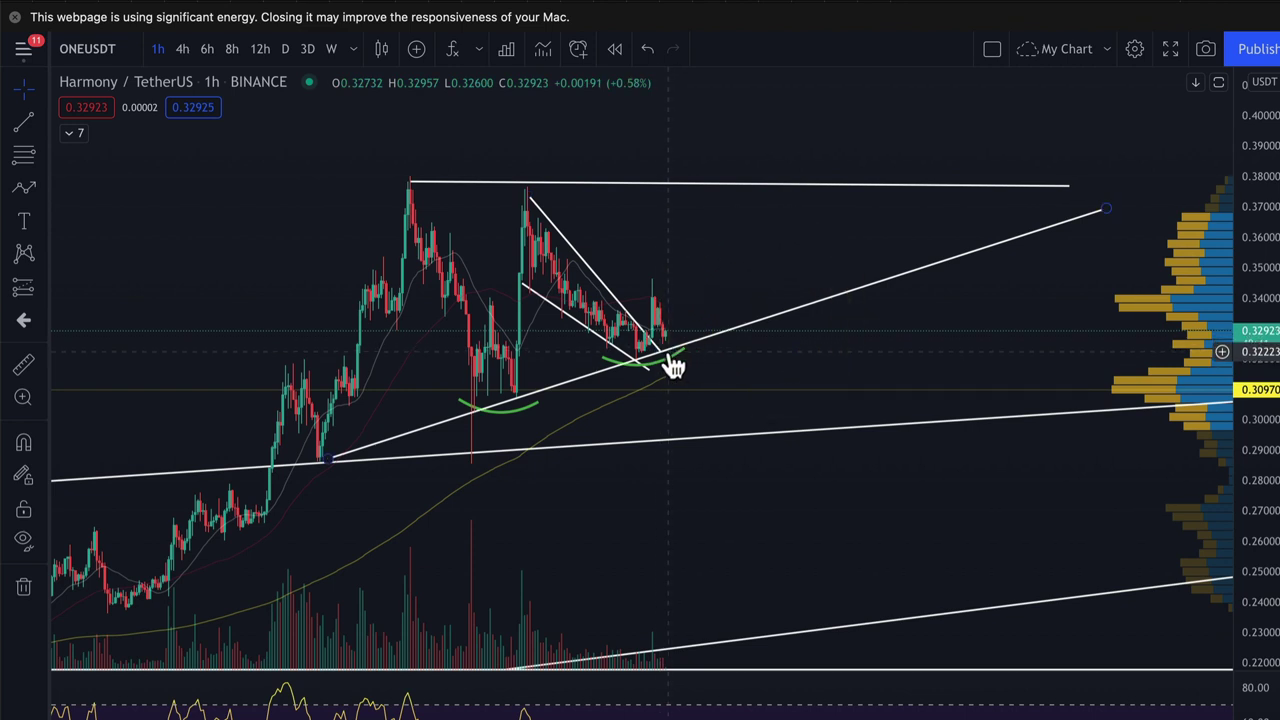
left_click(669, 352)
key("Delete")
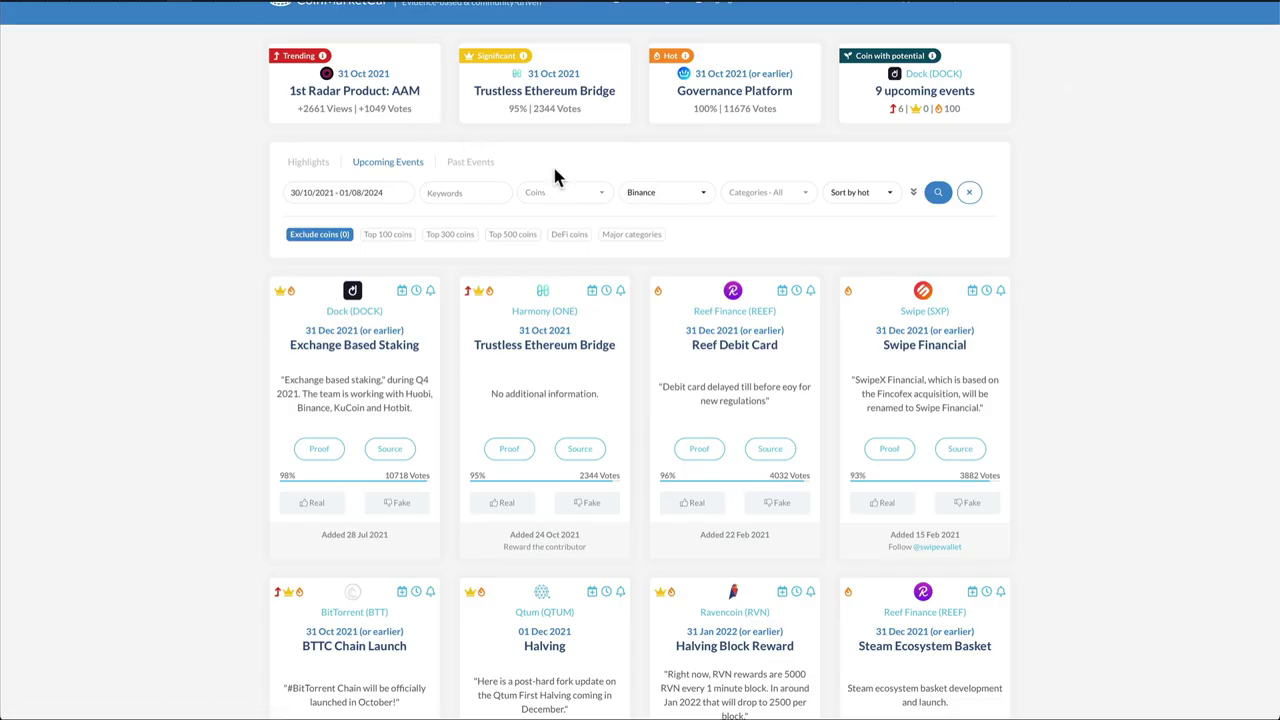
Scroll the Binance events list to check Harmony's Trustless Ethereum Bridge event
scroll(636, 318, "down", 3)
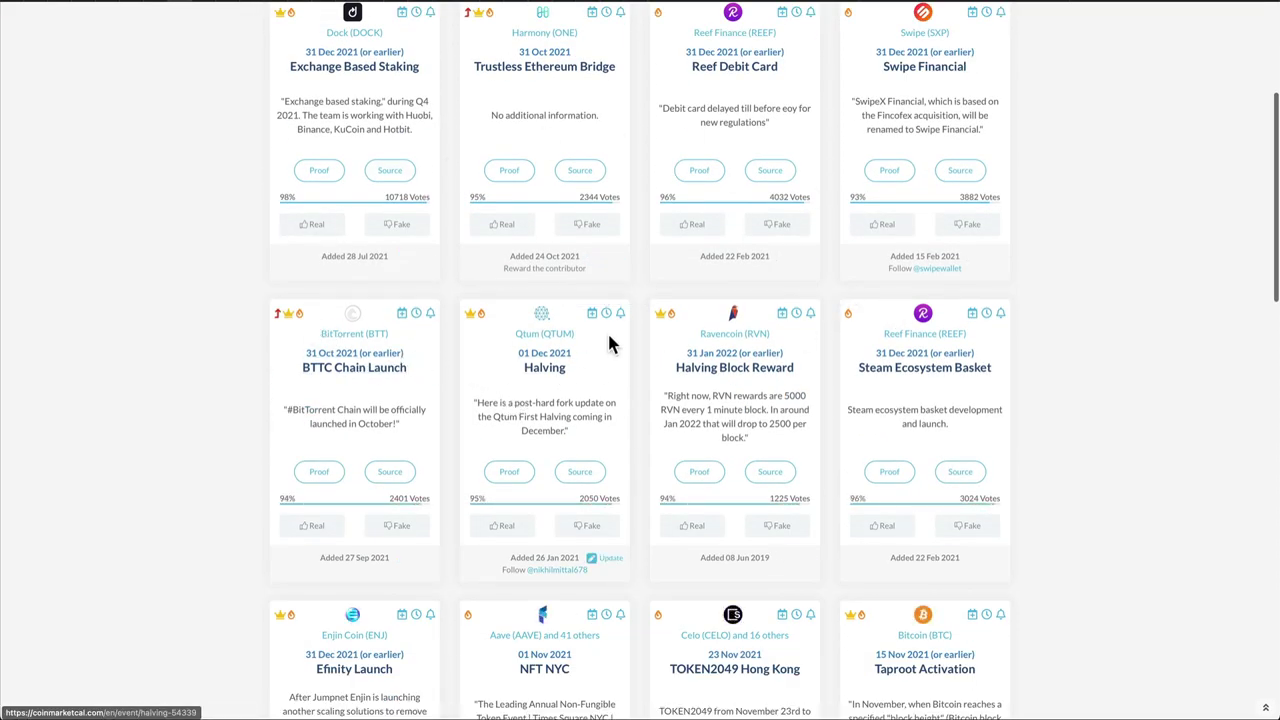
scroll(880, 357, "up", 4)
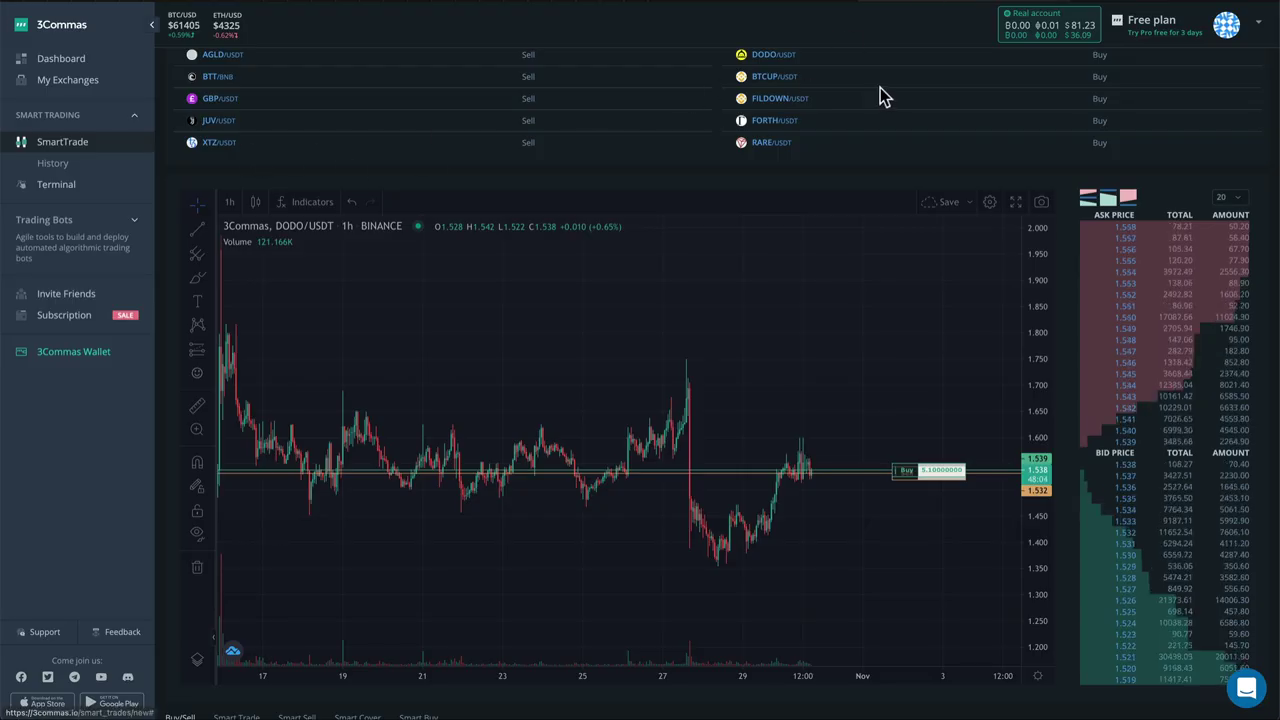
Switch the SmartTrade pair to ONE/USDT by searching 'one', and hide the embedded chart
scroll(880, 97, "up", 3)
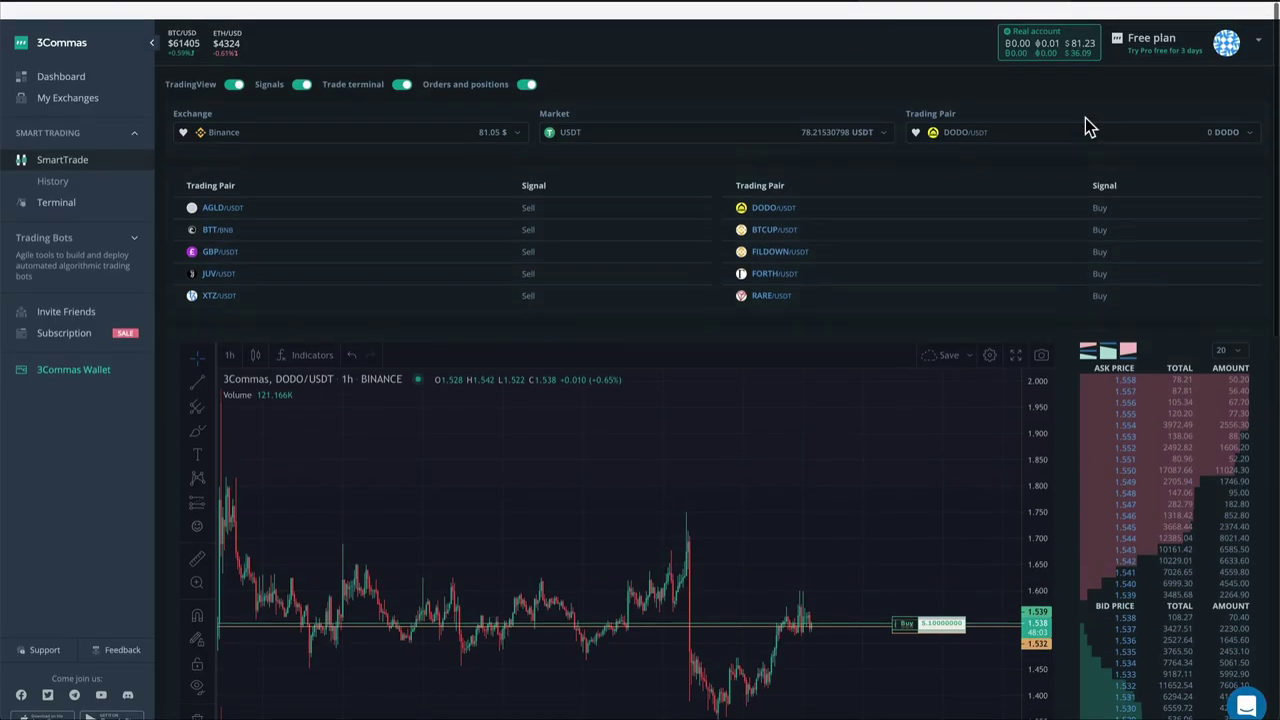
left_click(1050, 116)
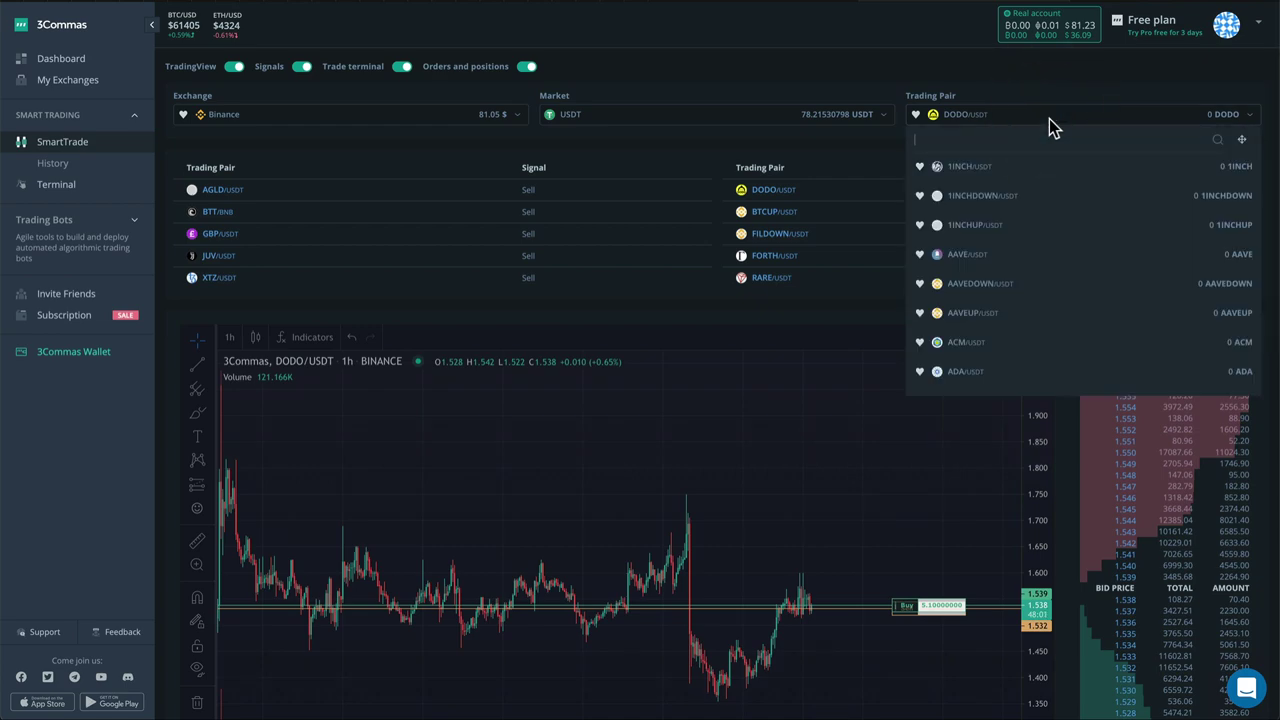
type("one")
left_click(876, 250)
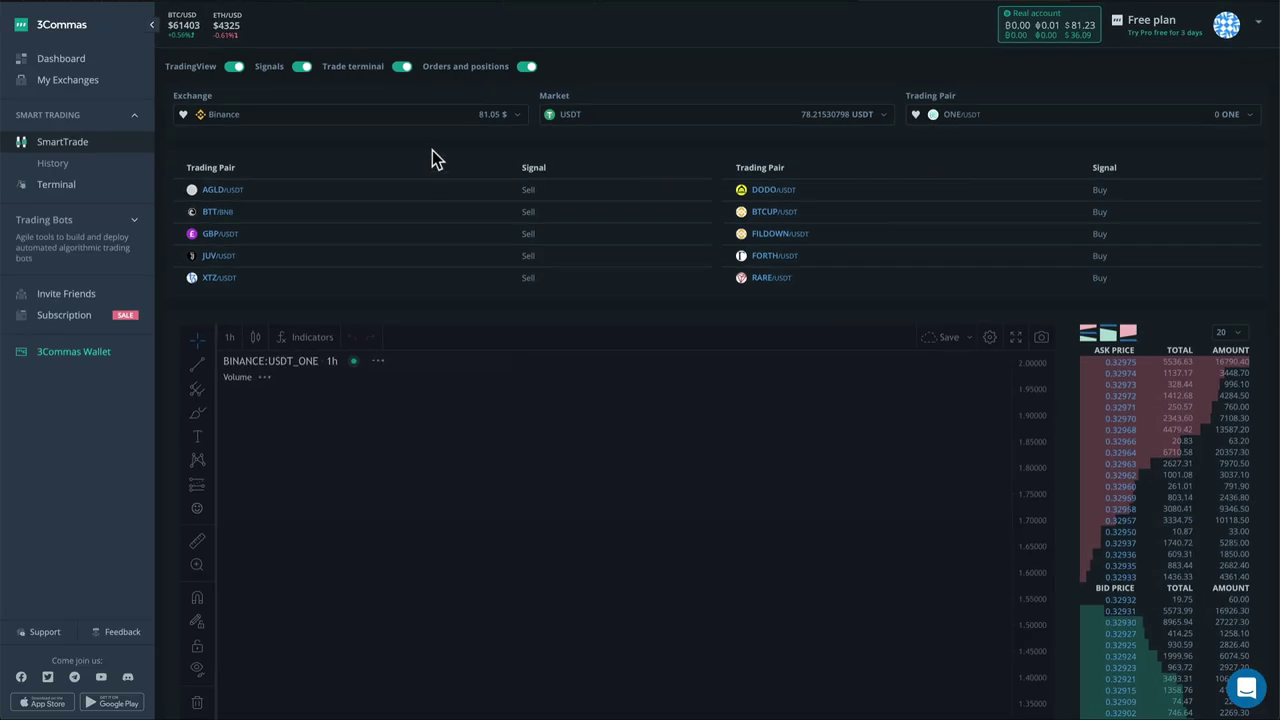
left_click(234, 67)
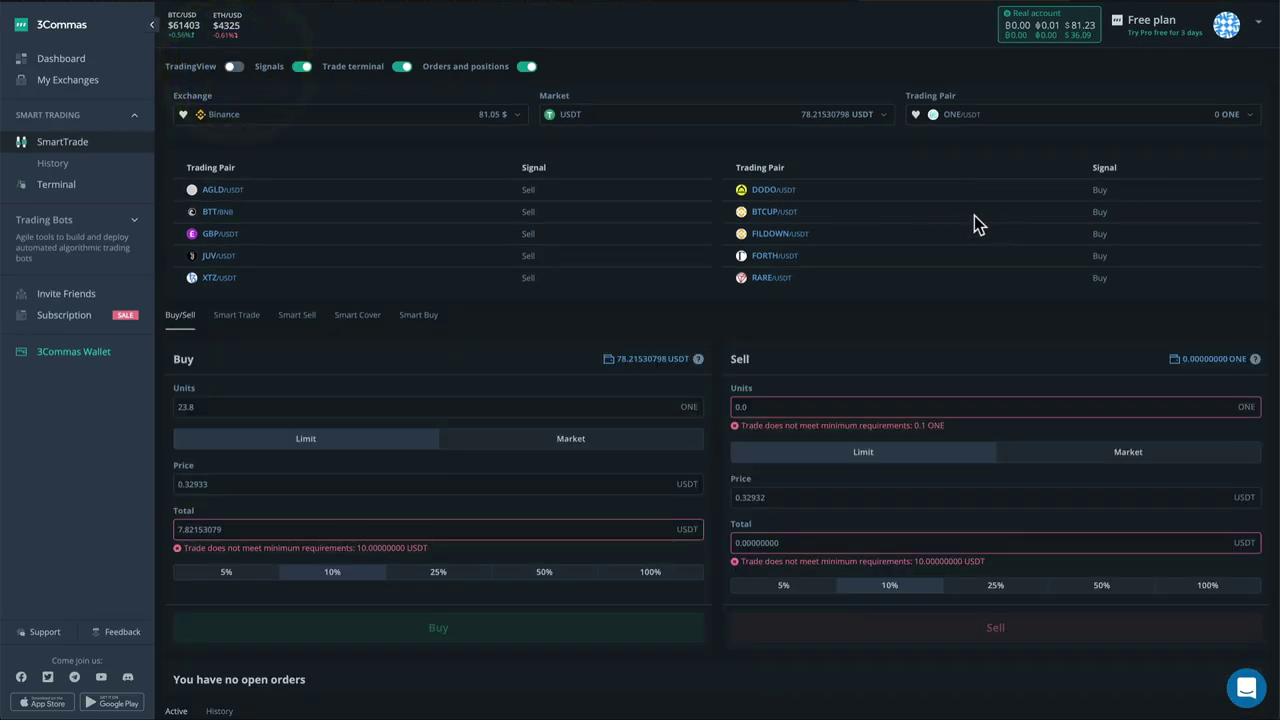
Turn the TradingView chart back on and switch off the Signals list, then scroll to the order form
left_click(232, 67)
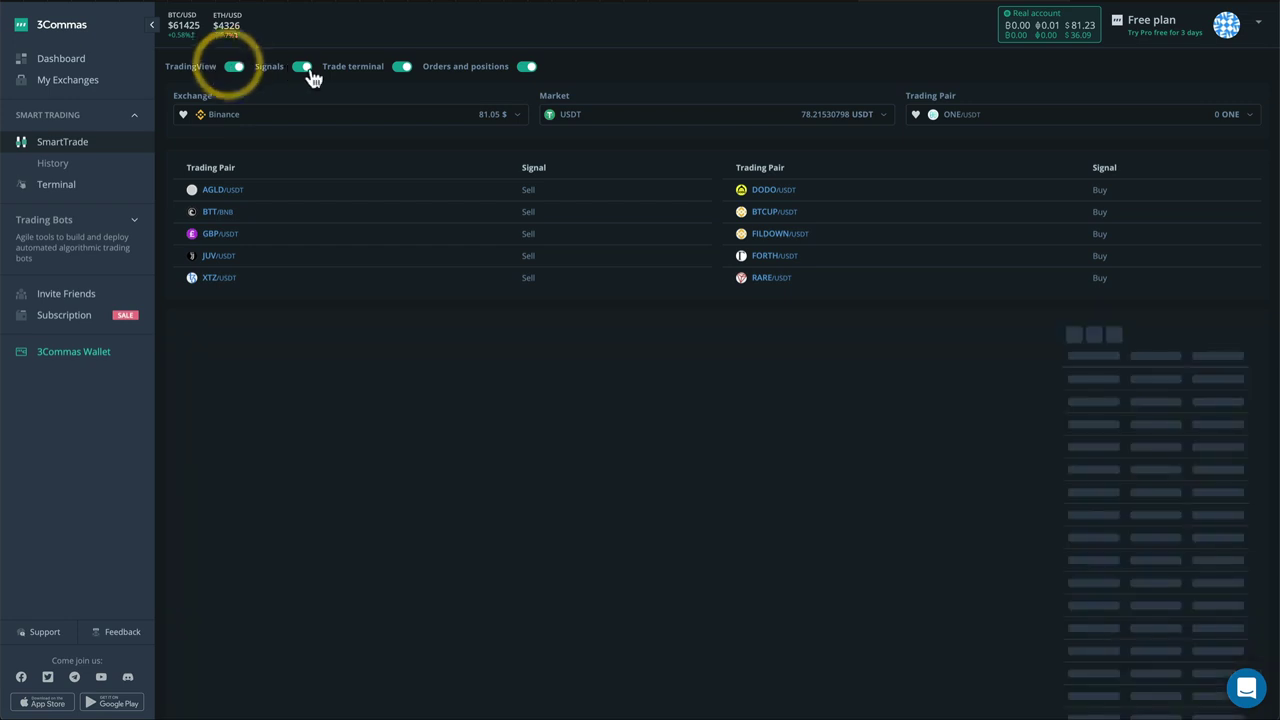
left_click(302, 67)
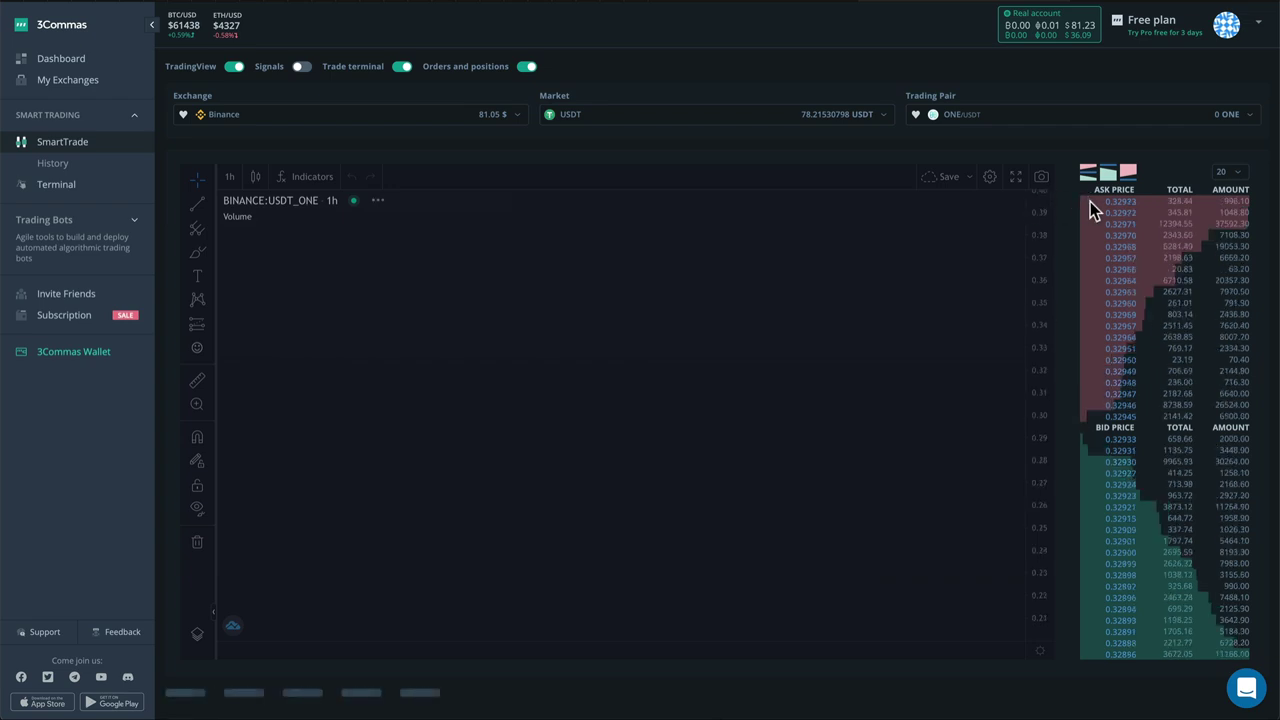
scroll(1090, 201, "down", 1)
scroll(1090, 201, "down", 3)
scroll(1090, 205, "up", 3)
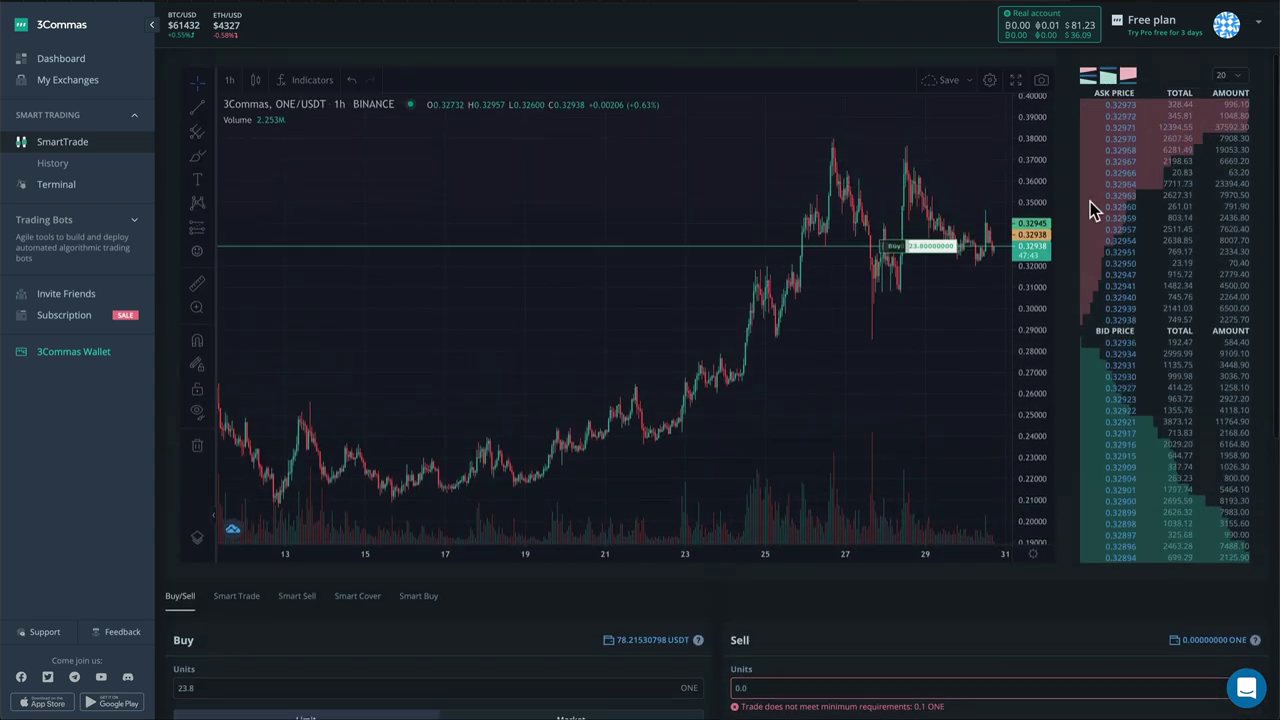
scroll(877, 245, "right", 4)
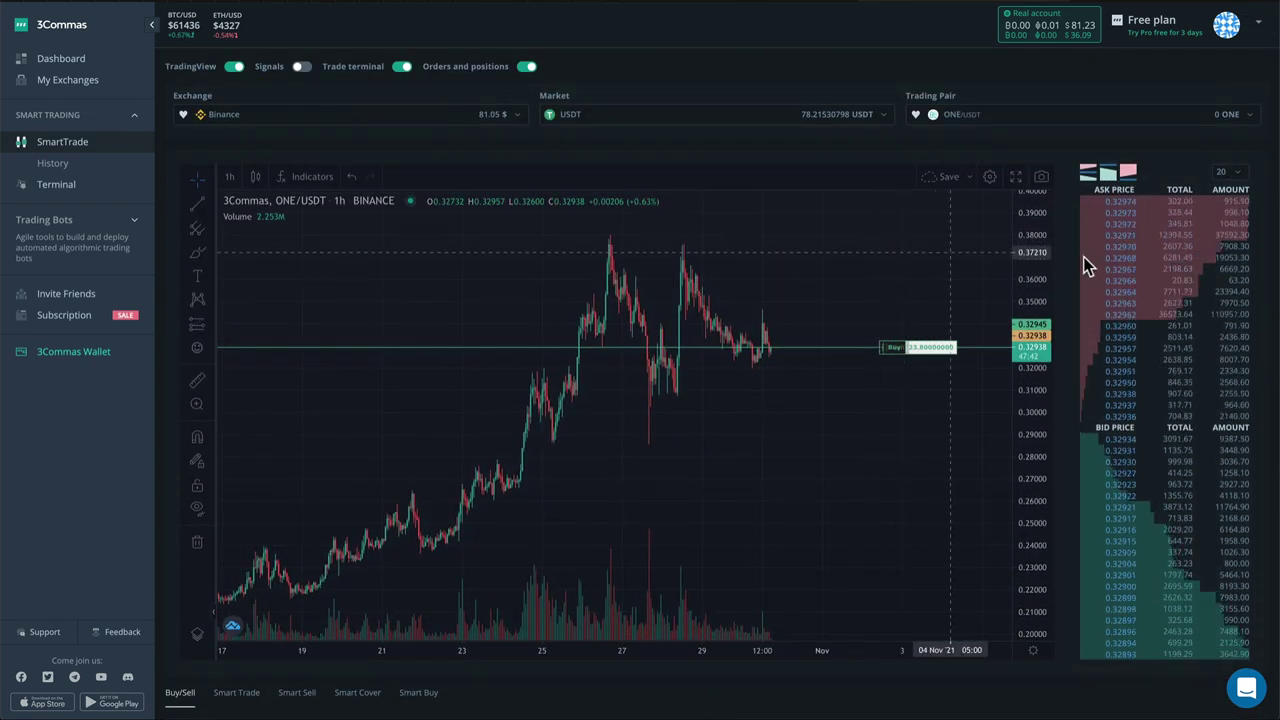
scroll(1076, 263, "down", 3)
scroll(1075, 257, "down", 5)
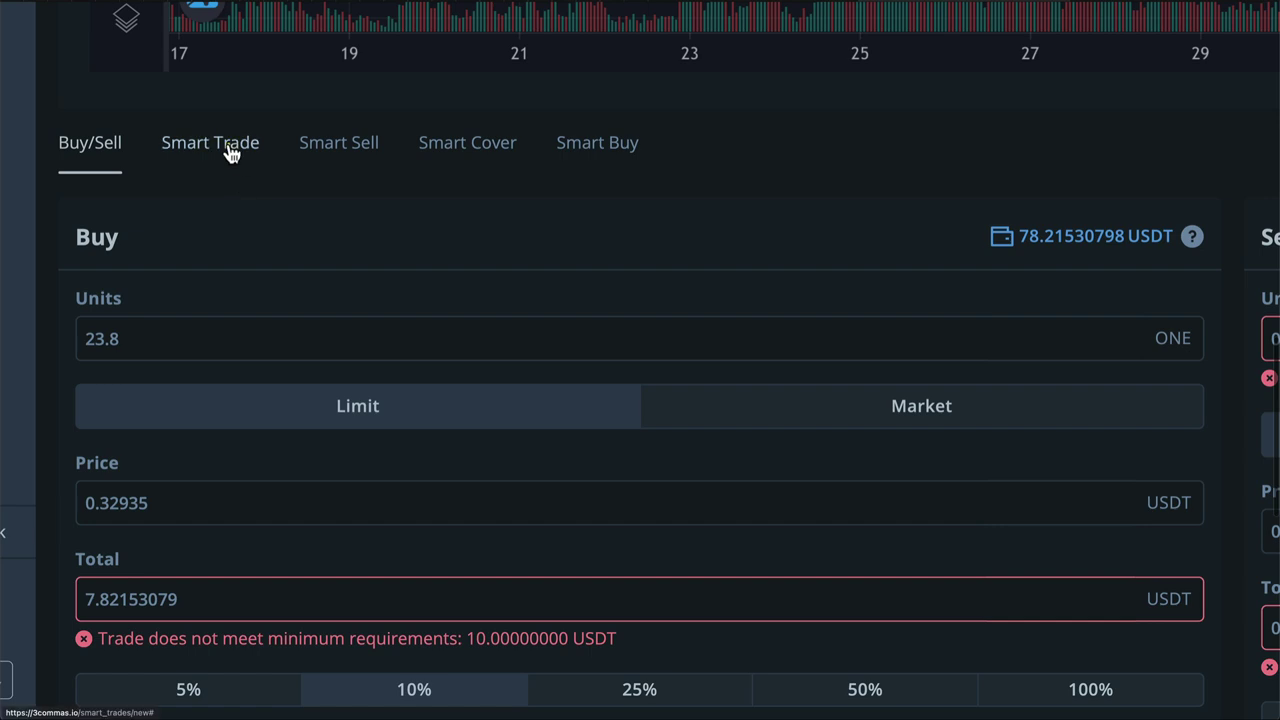
Open the Smart Trade form and set the buy price type to Limit
left_click(230, 152)
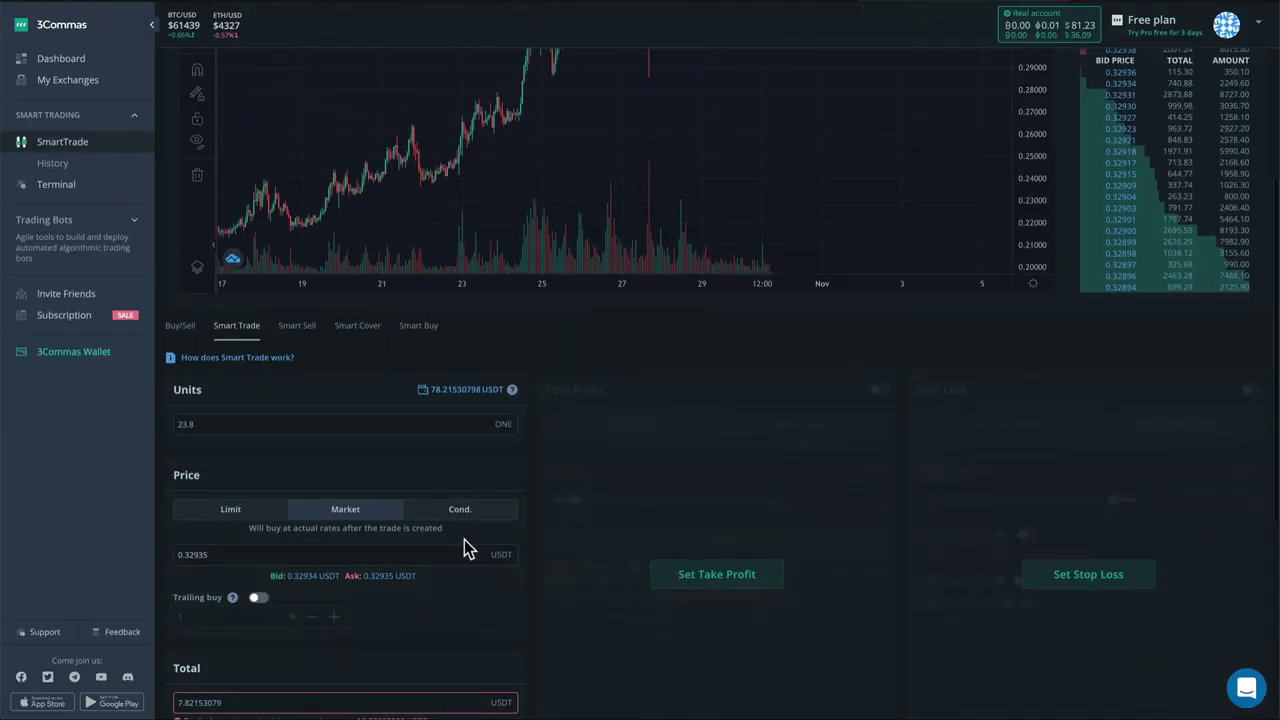
scroll(464, 540, "down", 2)
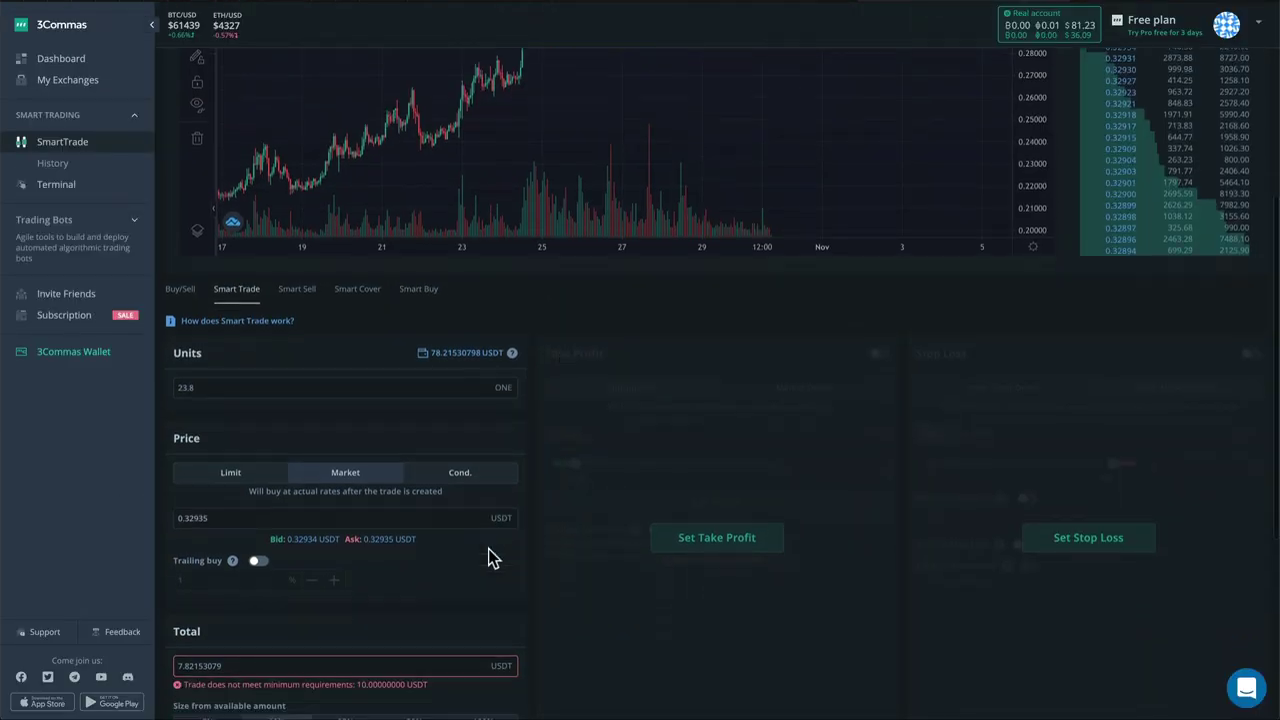
scroll(273, 425, "up", 1)
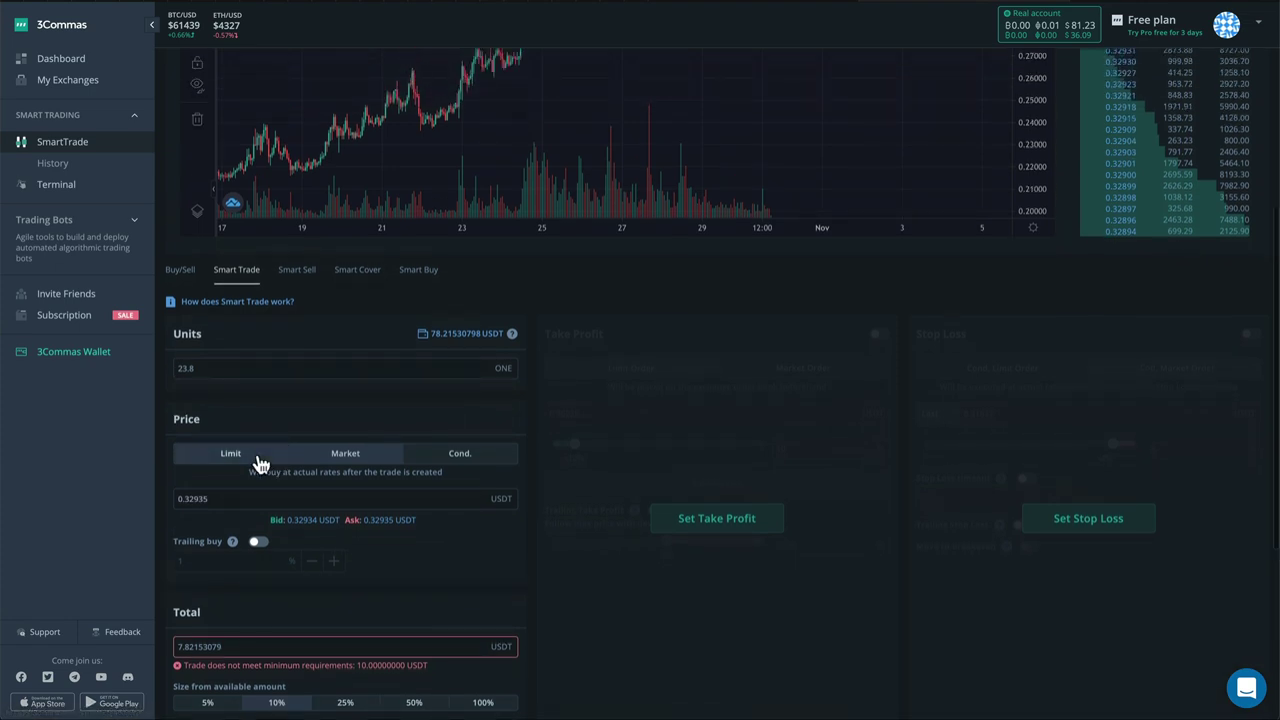
left_click(258, 461)
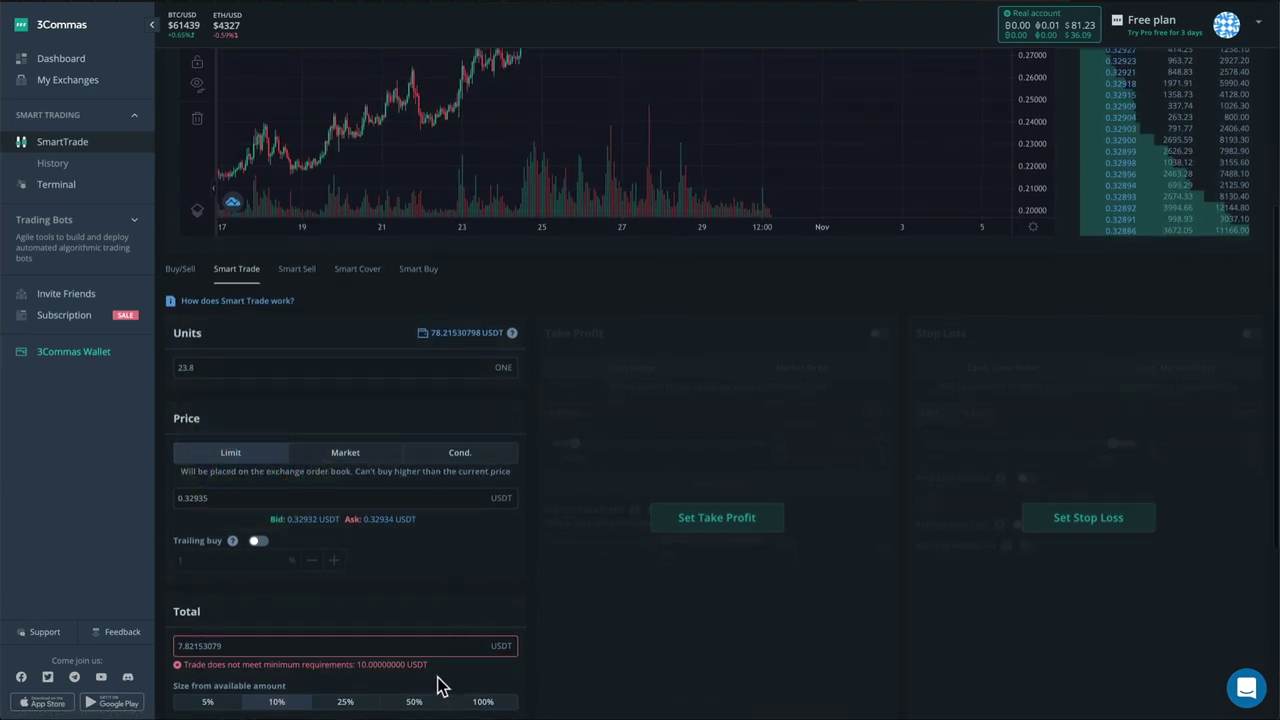
Size the buy with the 50% then 25% buttons: 59.4 ONE at 0.32935, about 19.55 USDT
left_click(413, 704)
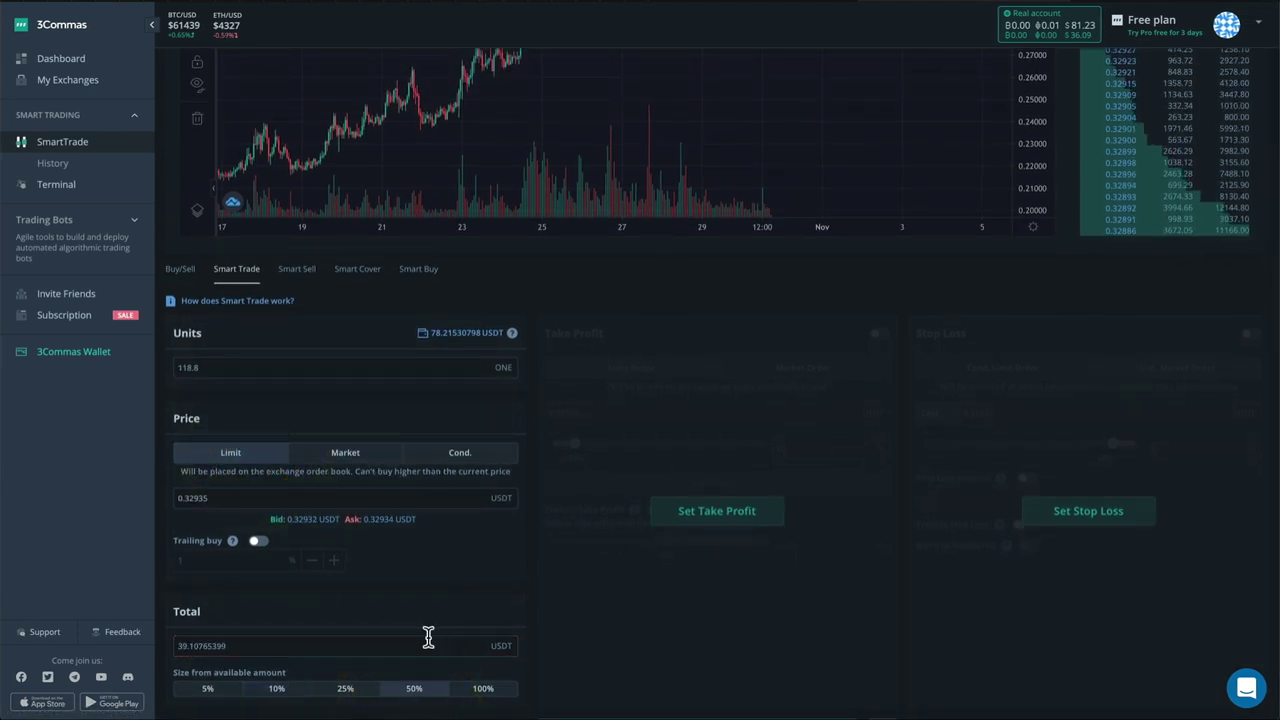
scroll(428, 637, "up", 3)
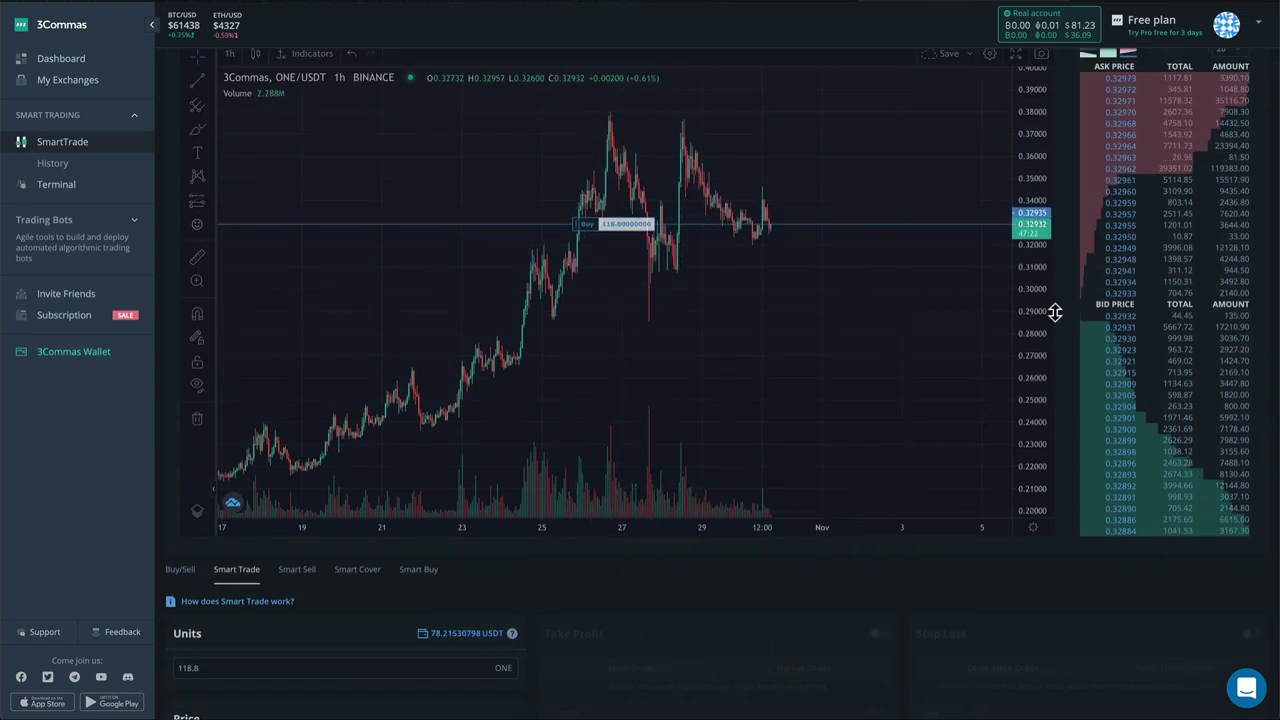
scroll(1056, 321, "down", 4)
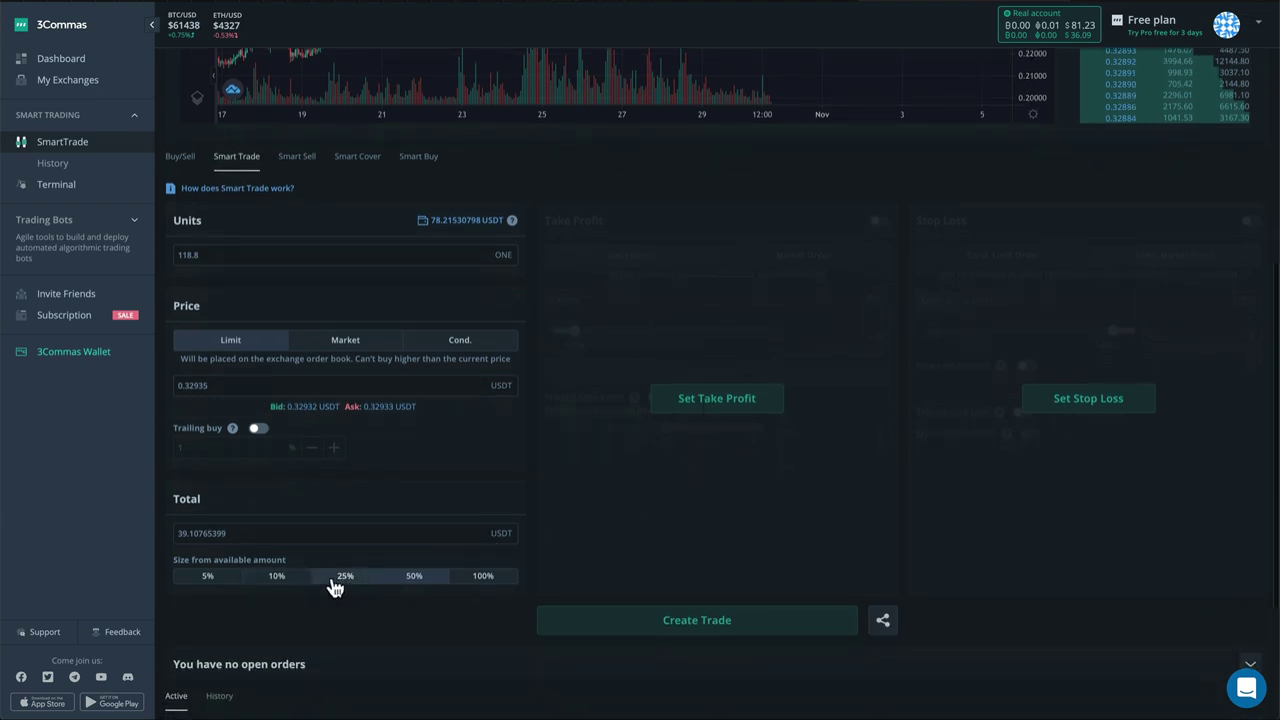
left_click(340, 577)
scroll(484, 556, "up", 4)
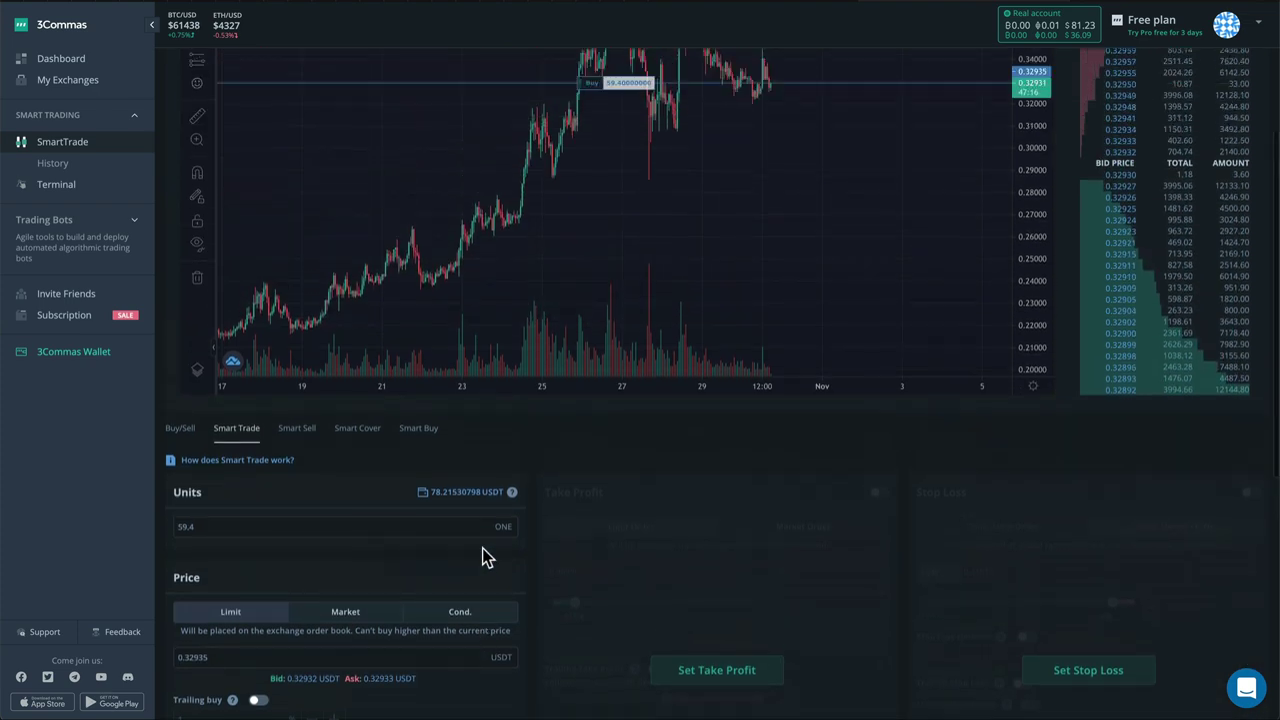
scroll(500, 575, "down", 2)
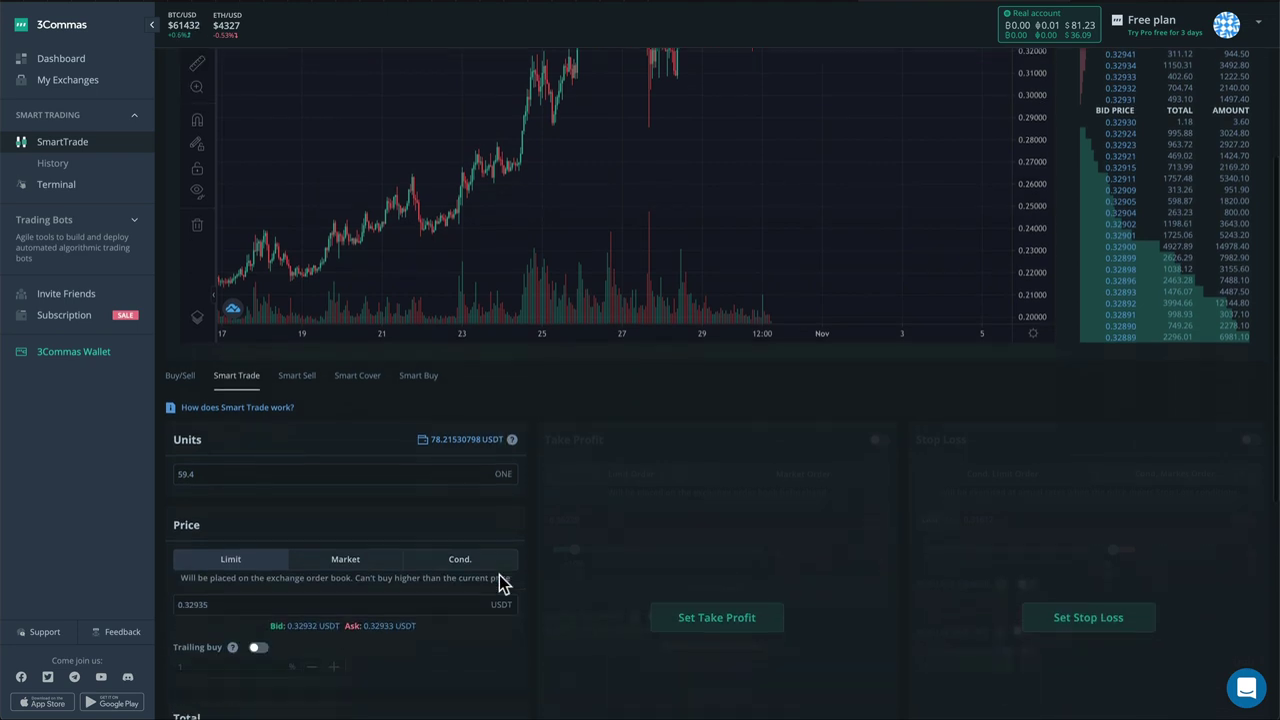
scroll(492, 578, "down", 2)
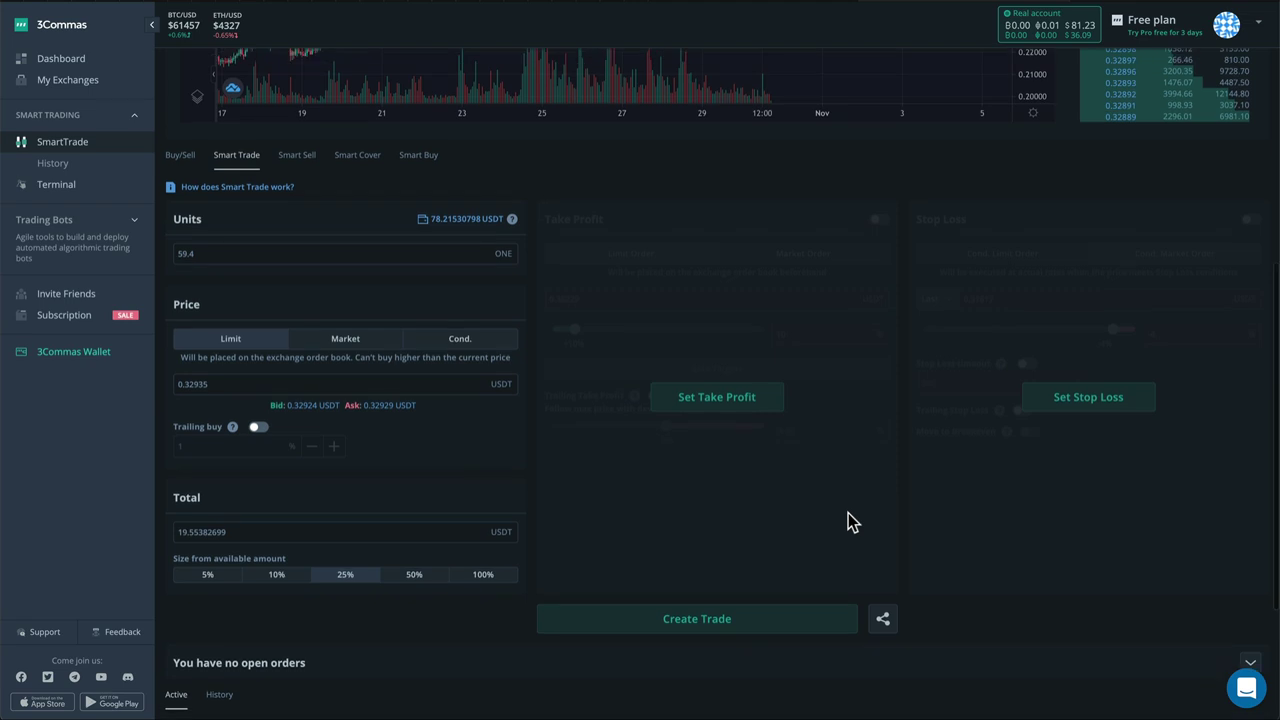
scroll(848, 513, "up", 4)
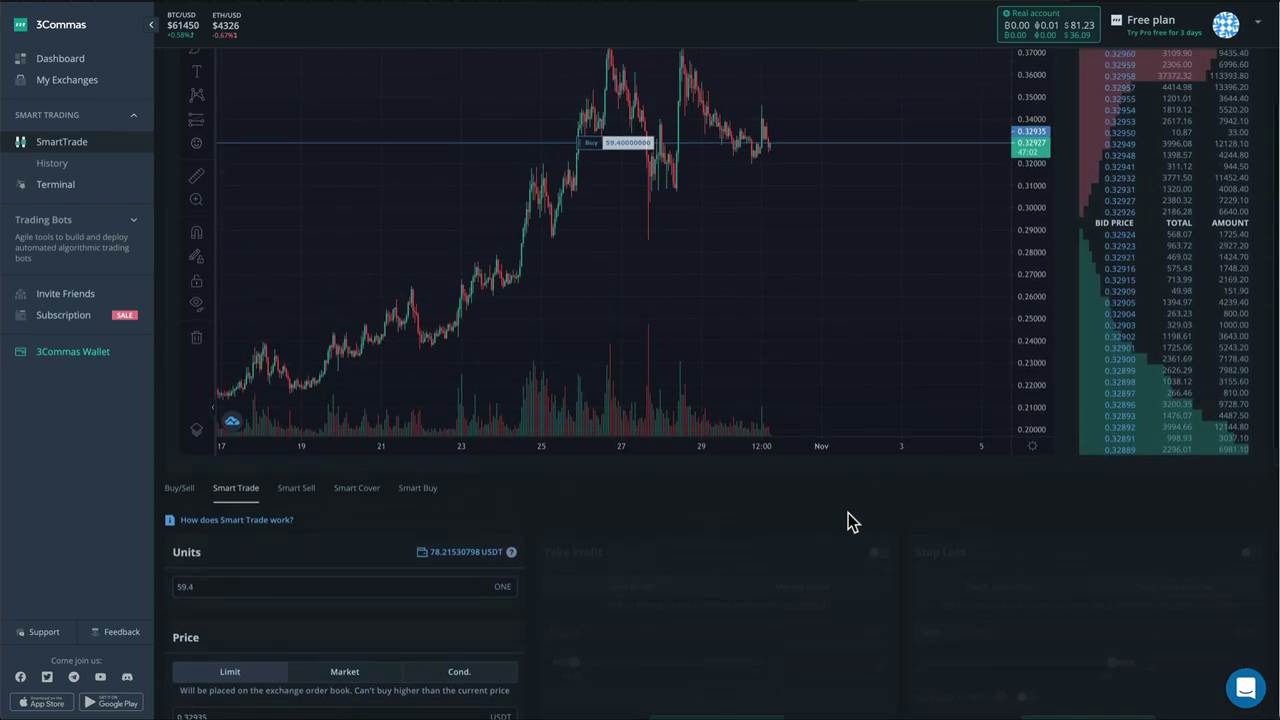
scroll(763, 571, "down", 1)
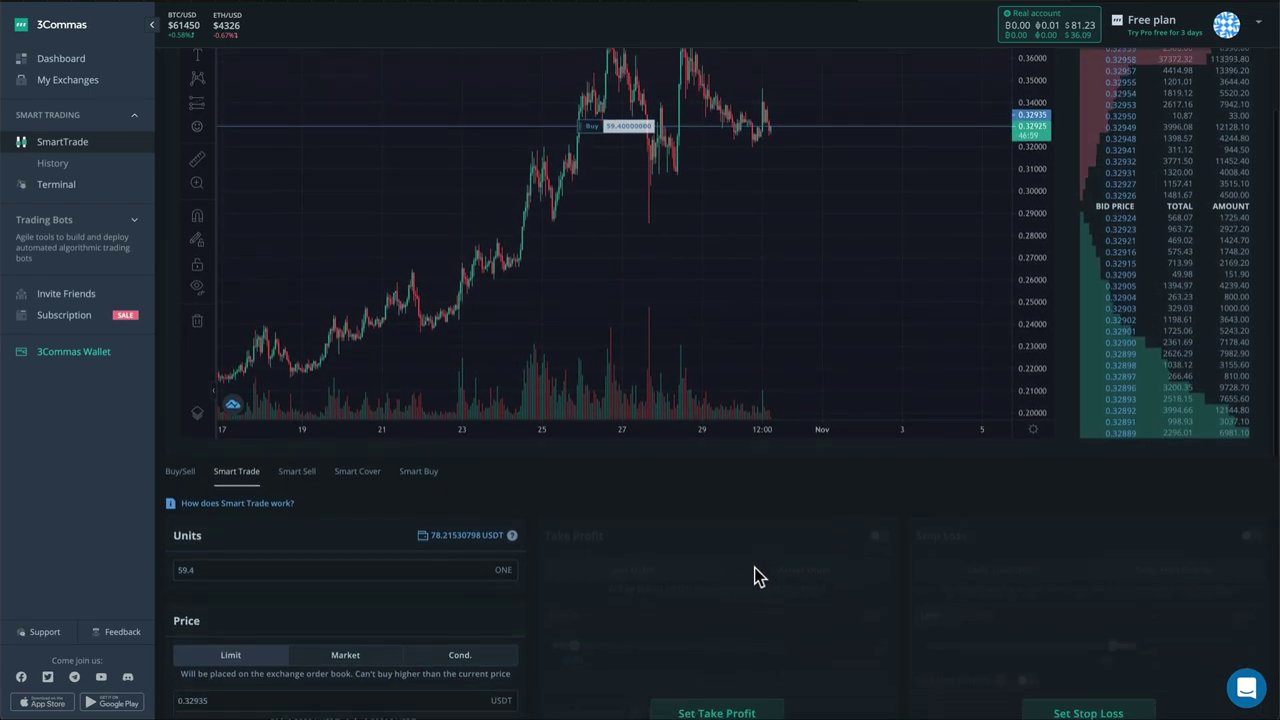
scroll(621, 588, "up", 1)
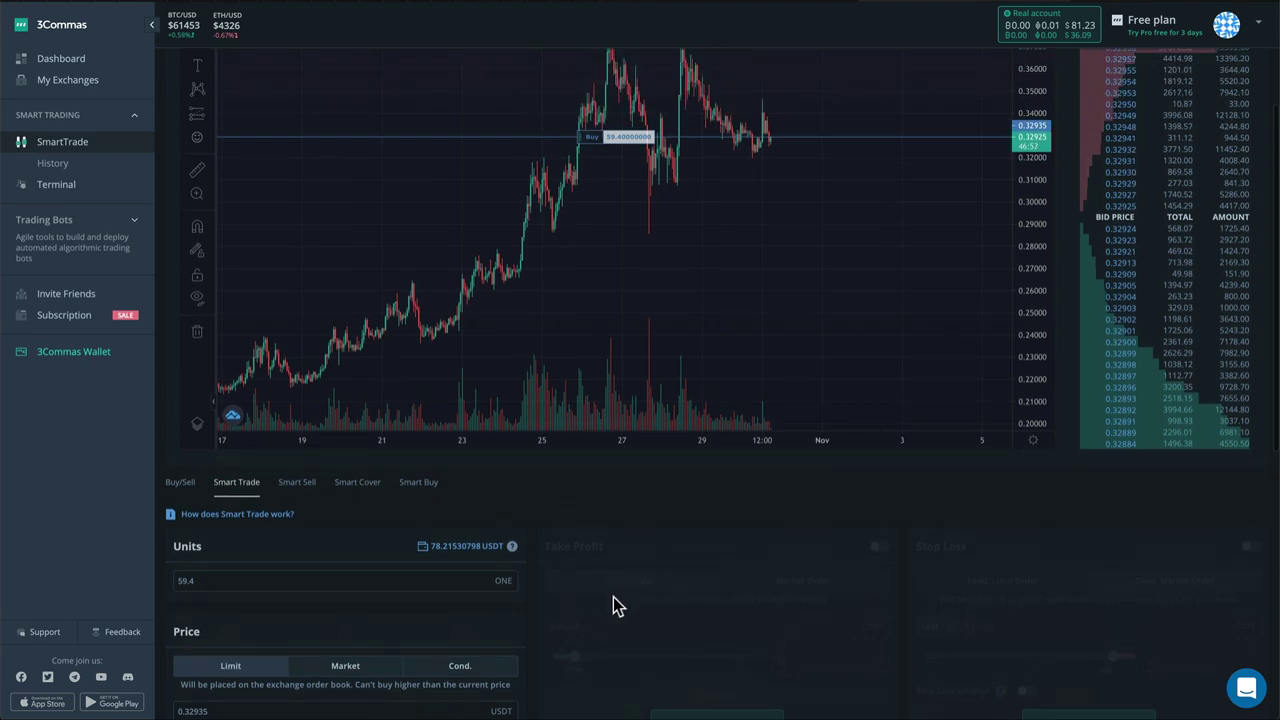
scroll(254, 688, "down", 2)
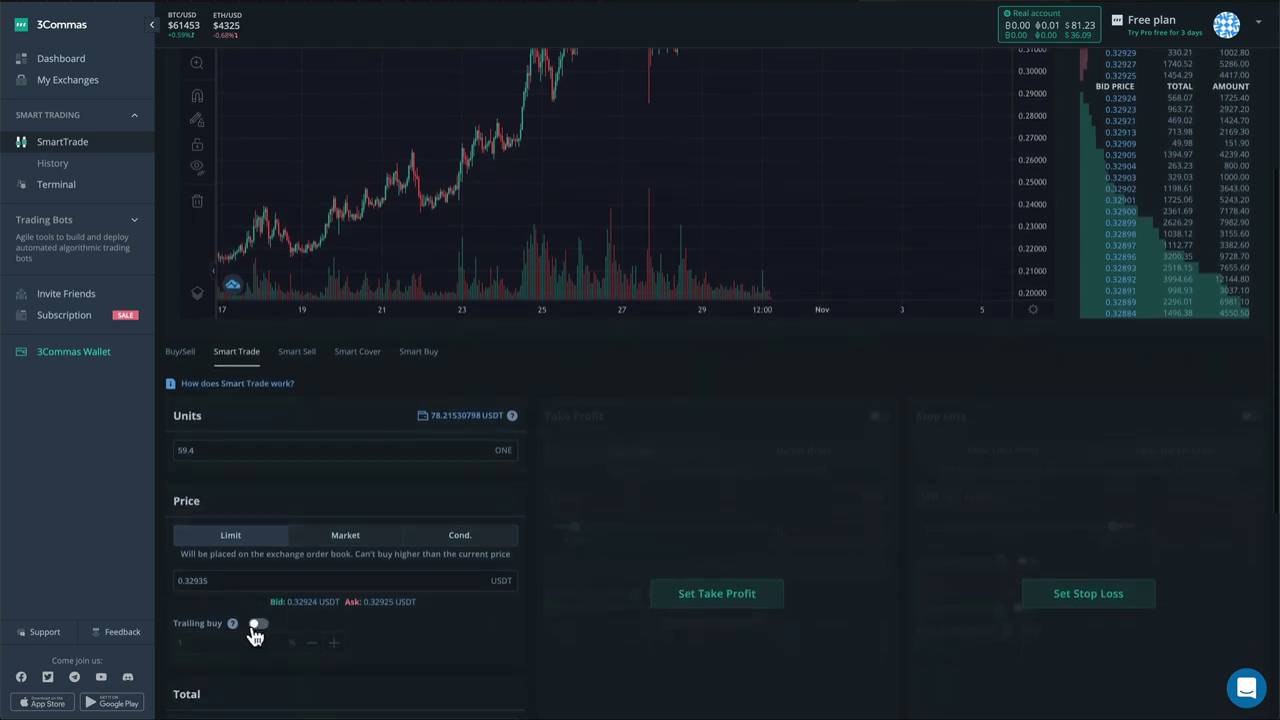
scroll(192, 637, "up", 1)
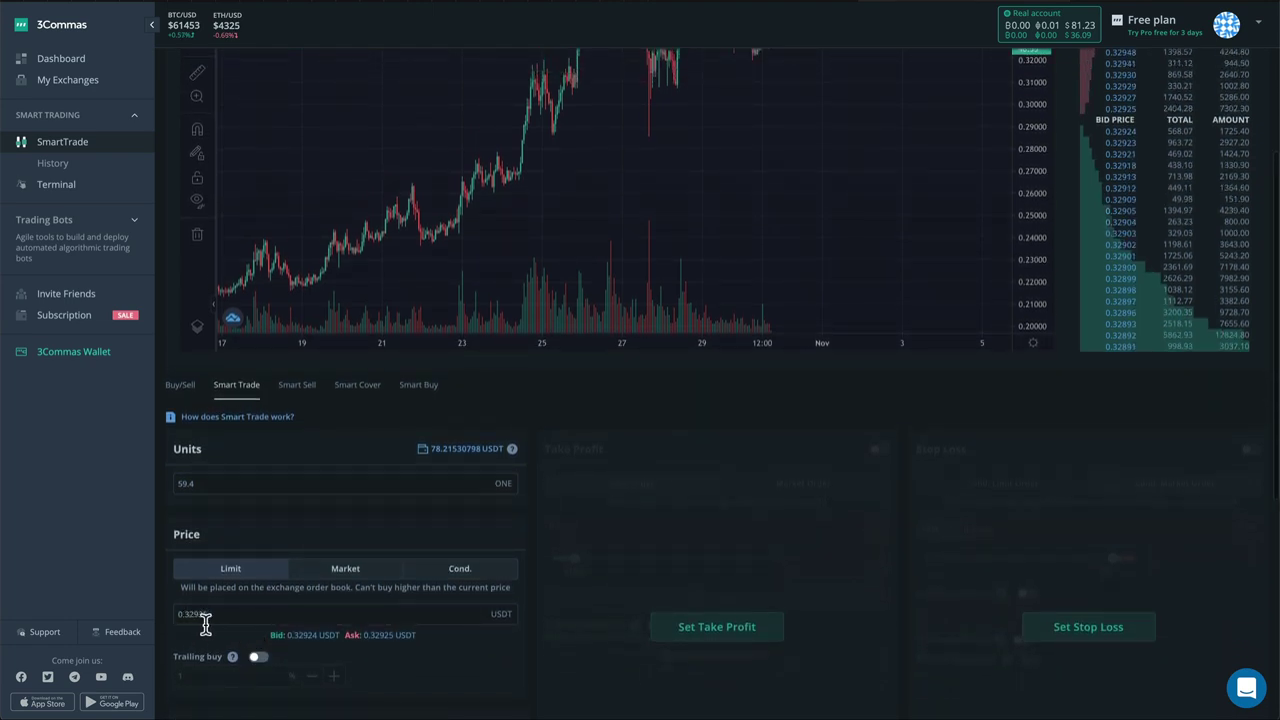
scroll(520, 661, "up", 1)
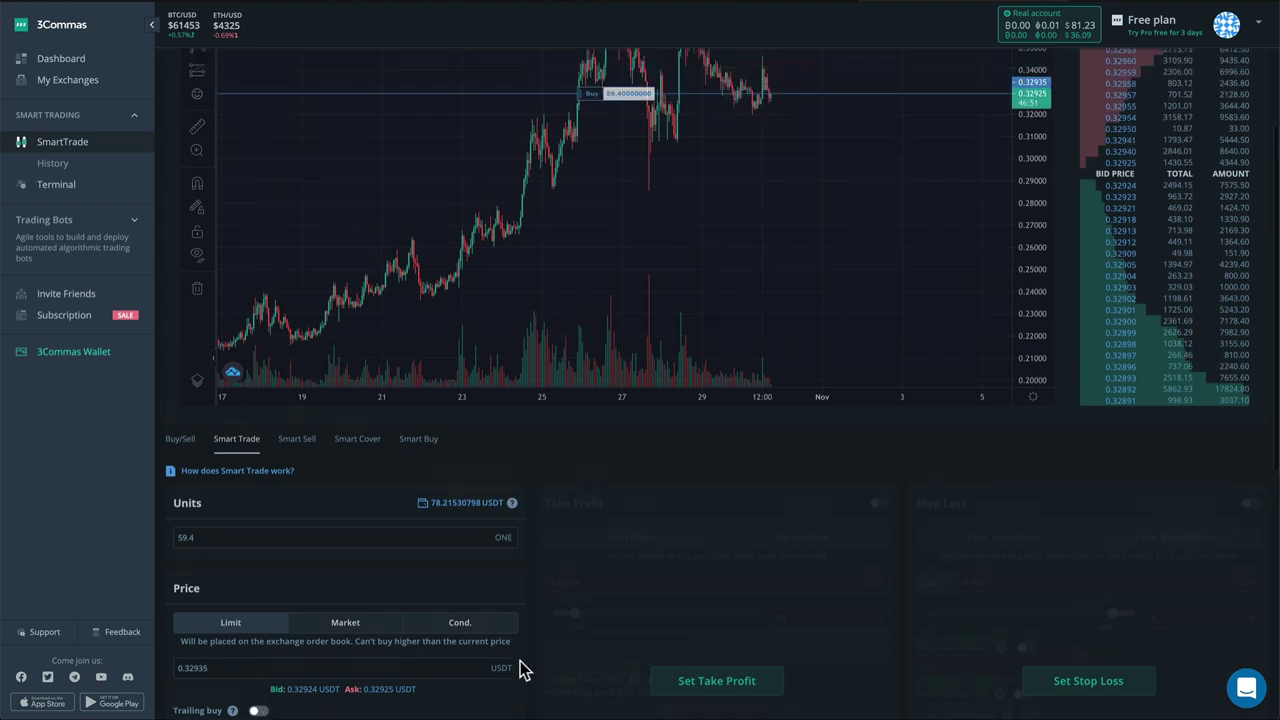
scroll(600, 610, "down", 1)
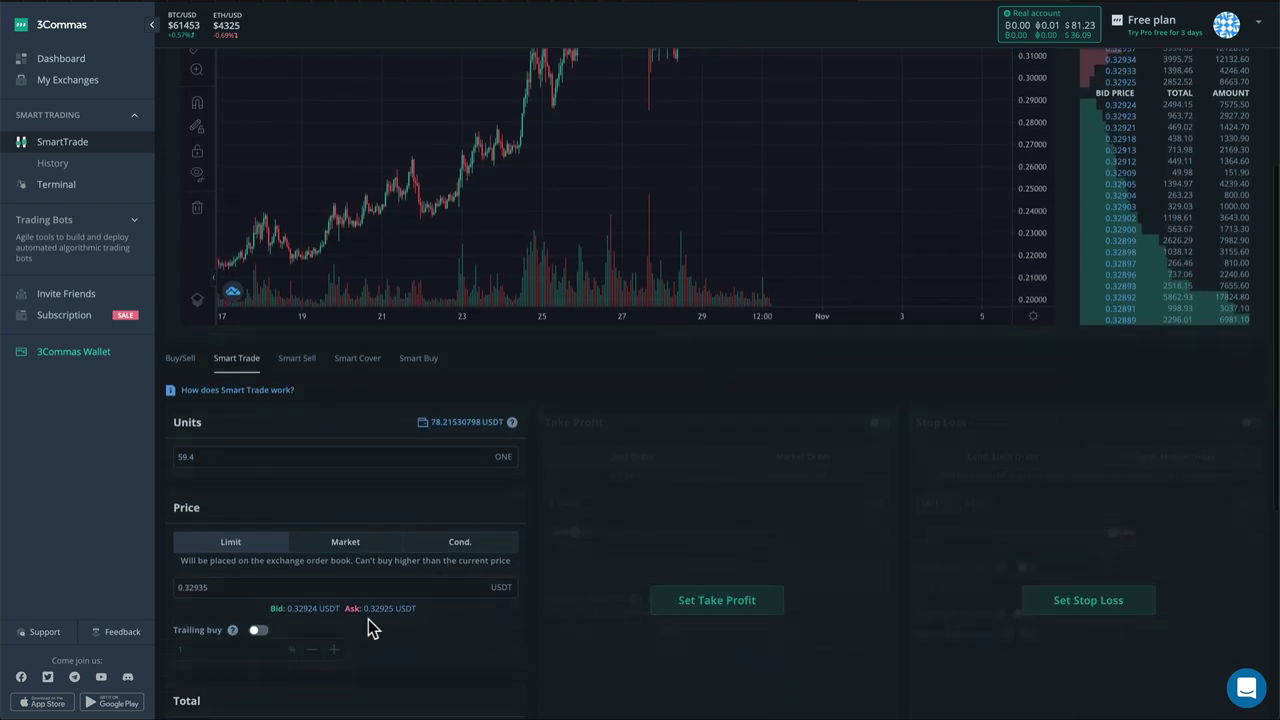
scroll(274, 643, "down", 1)
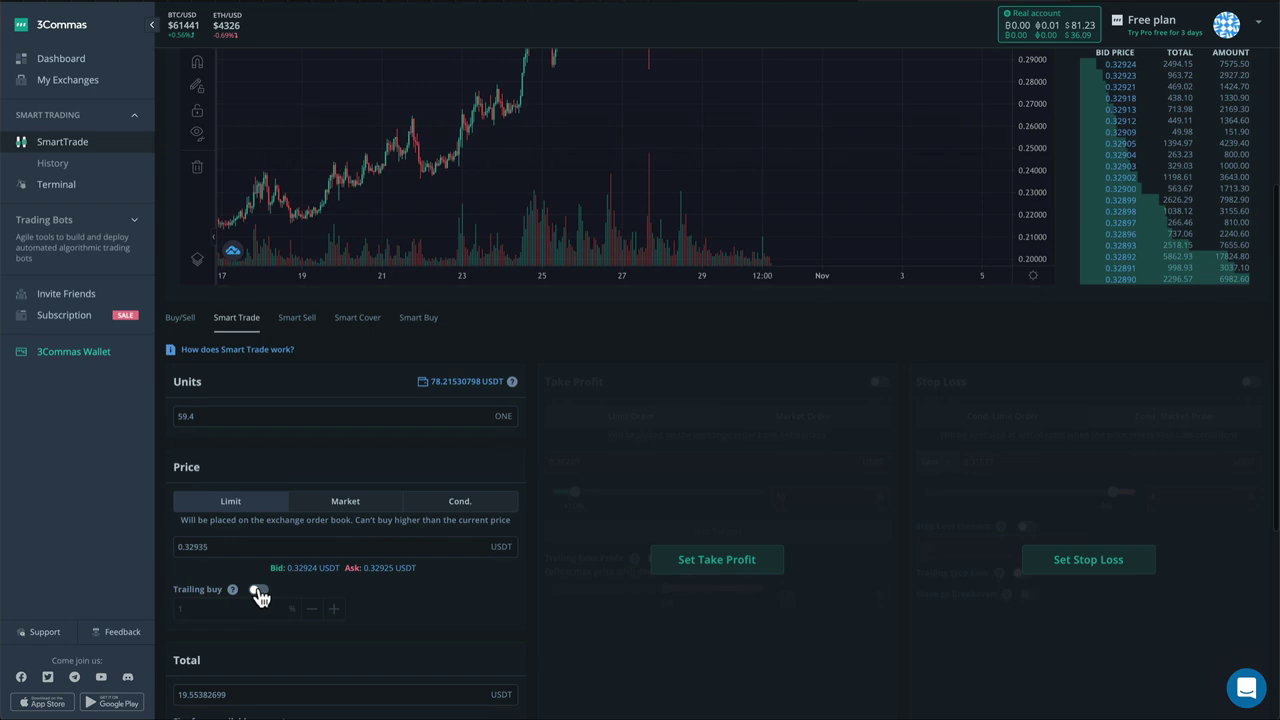
Enable 1% trailing buy on the conditional market buy triggering at 0.32935 USDT
left_click(258, 595)
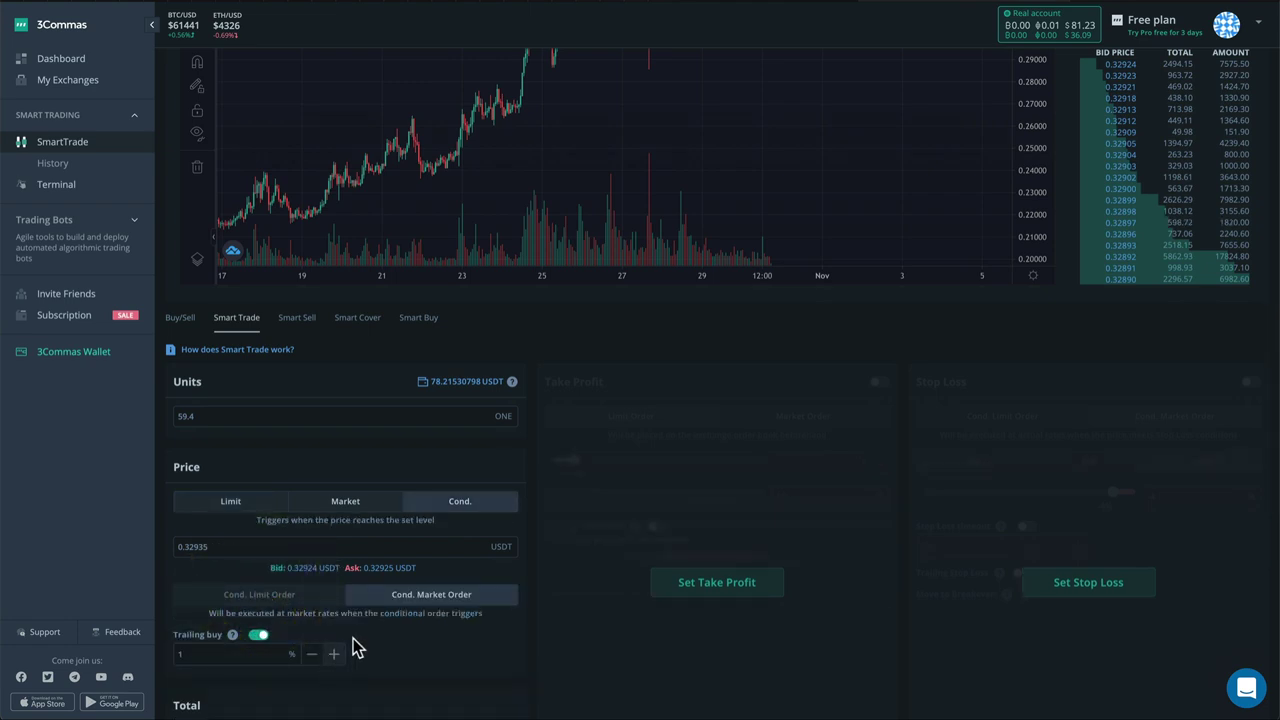
scroll(390, 638, "down", 1)
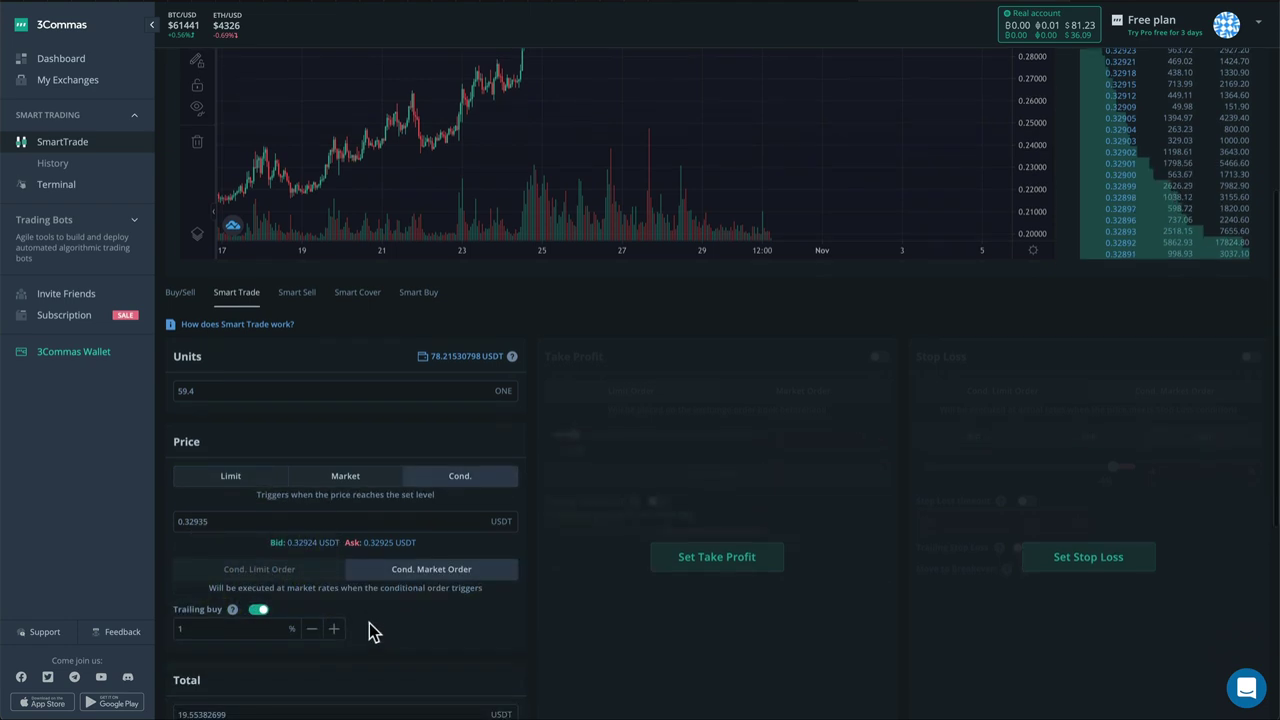
scroll(368, 614, "down", 2)
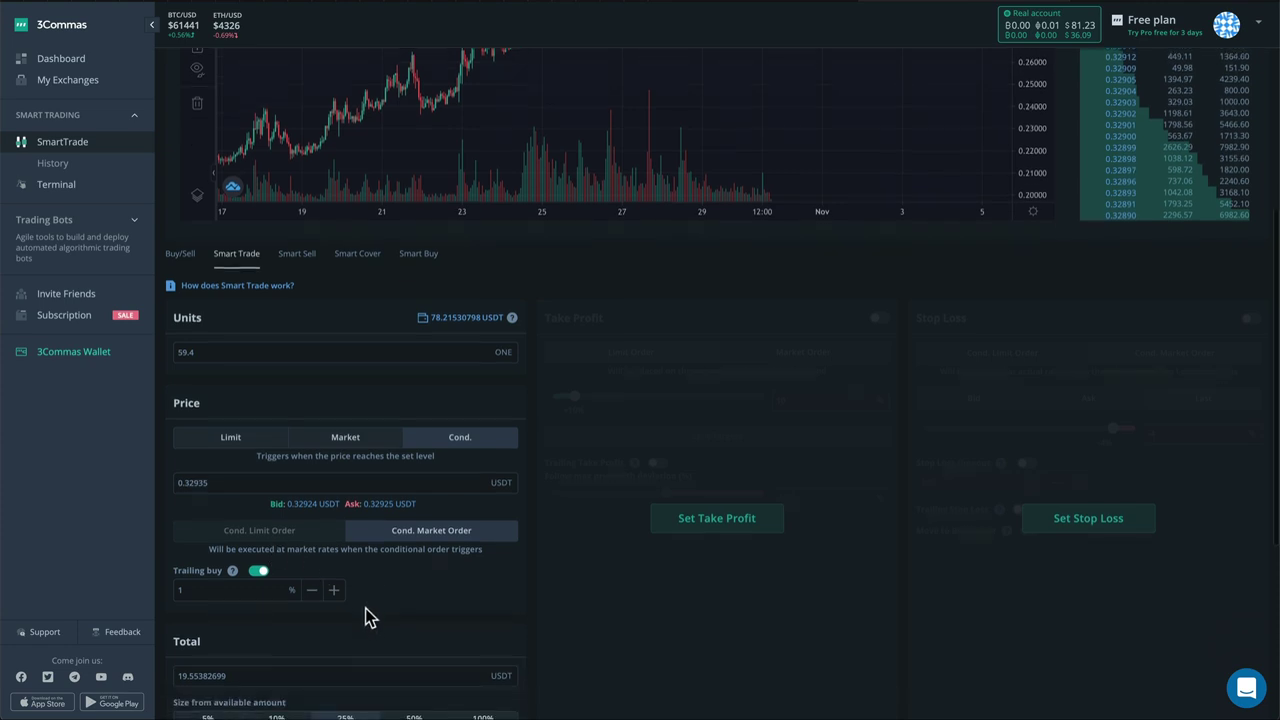
scroll(390, 585, "down", 1)
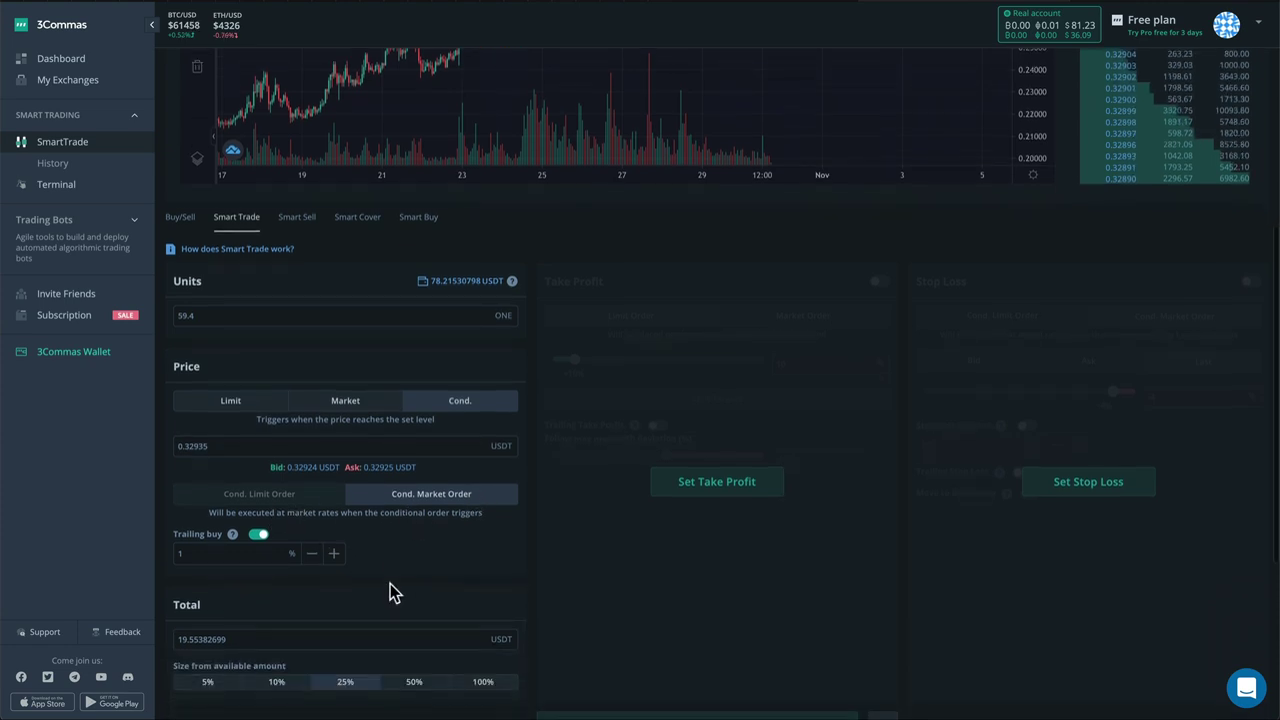
scroll(390, 584, "up", 5)
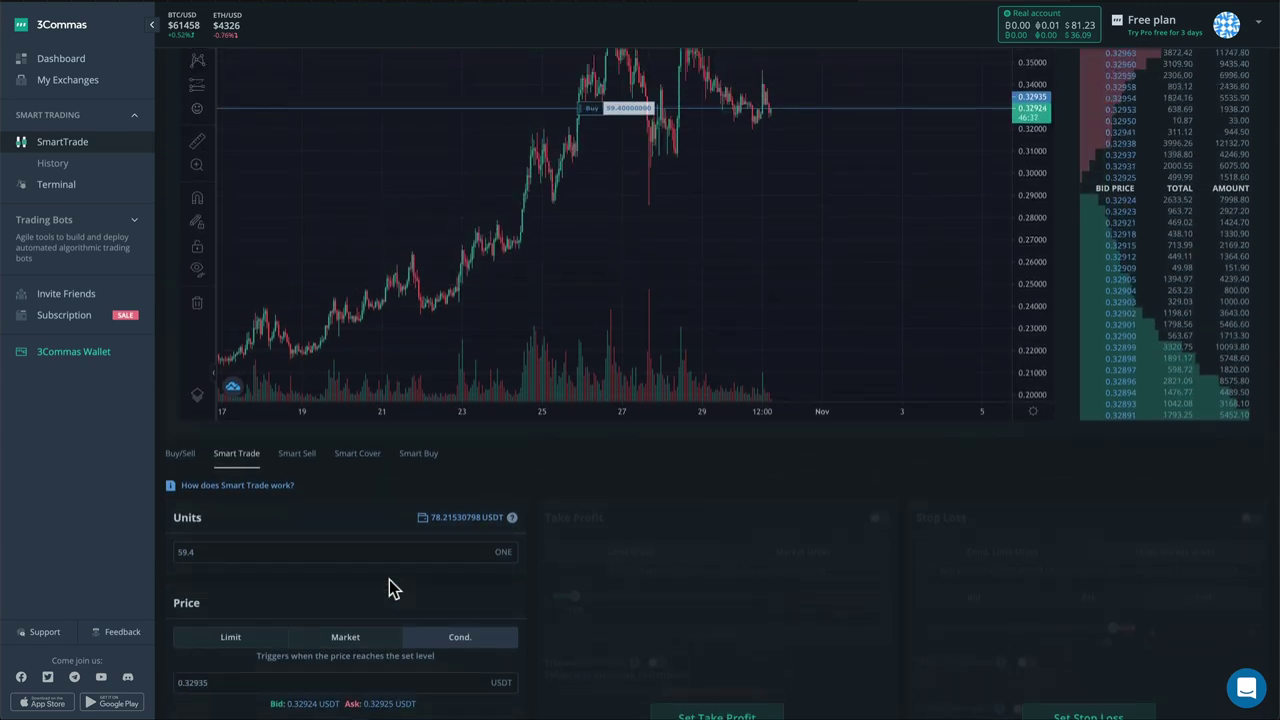
scroll(389, 587, "down", 6)
Zoom into the hourly ONE/USDT chart and pan it to show roughly 24–30 Oct
mouse_move(230, 492)
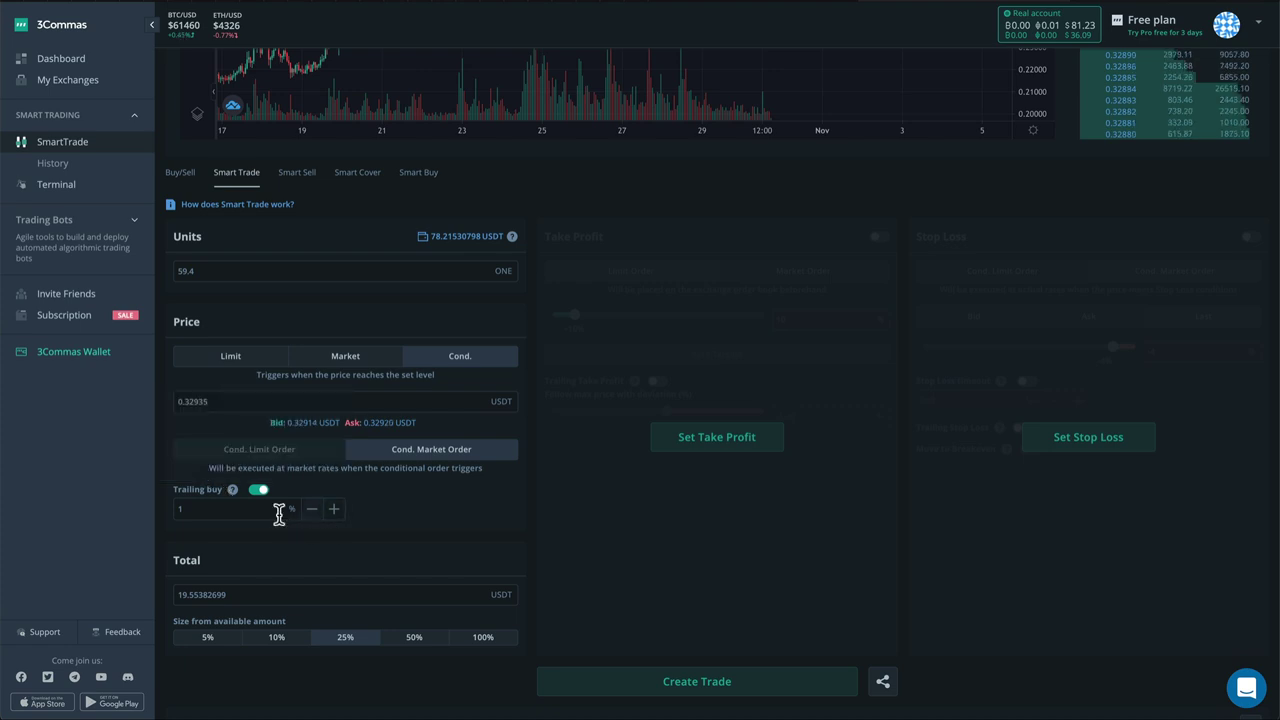
scroll(645, 518, "up", 4)
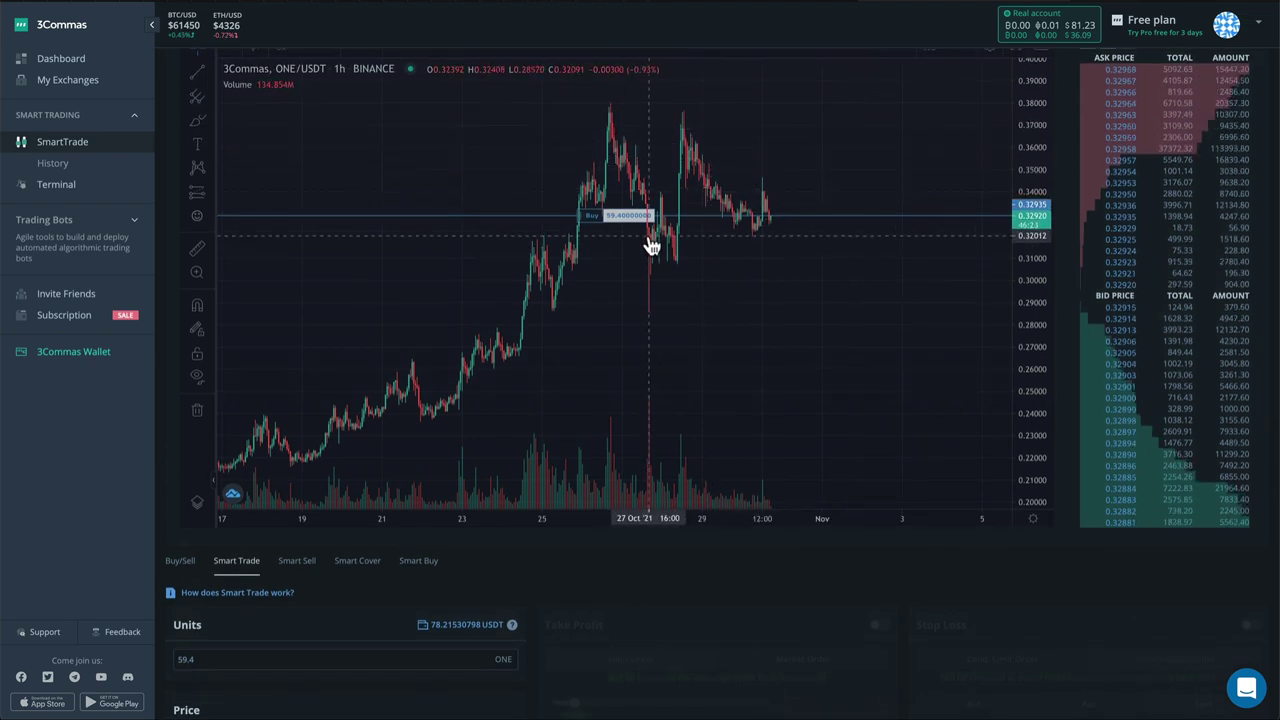
scroll(648, 245, "up", 5)
left_click_drag(565, 303, 923, 237)
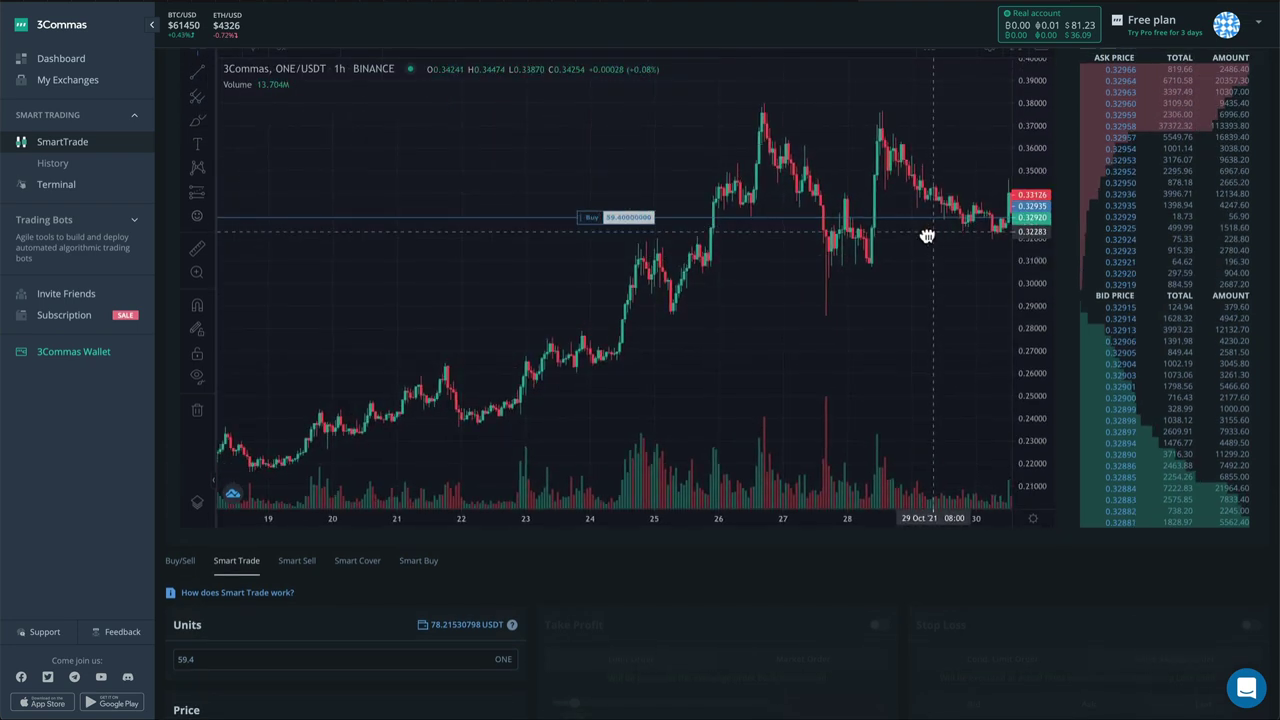
scroll(831, 254, "up", 2)
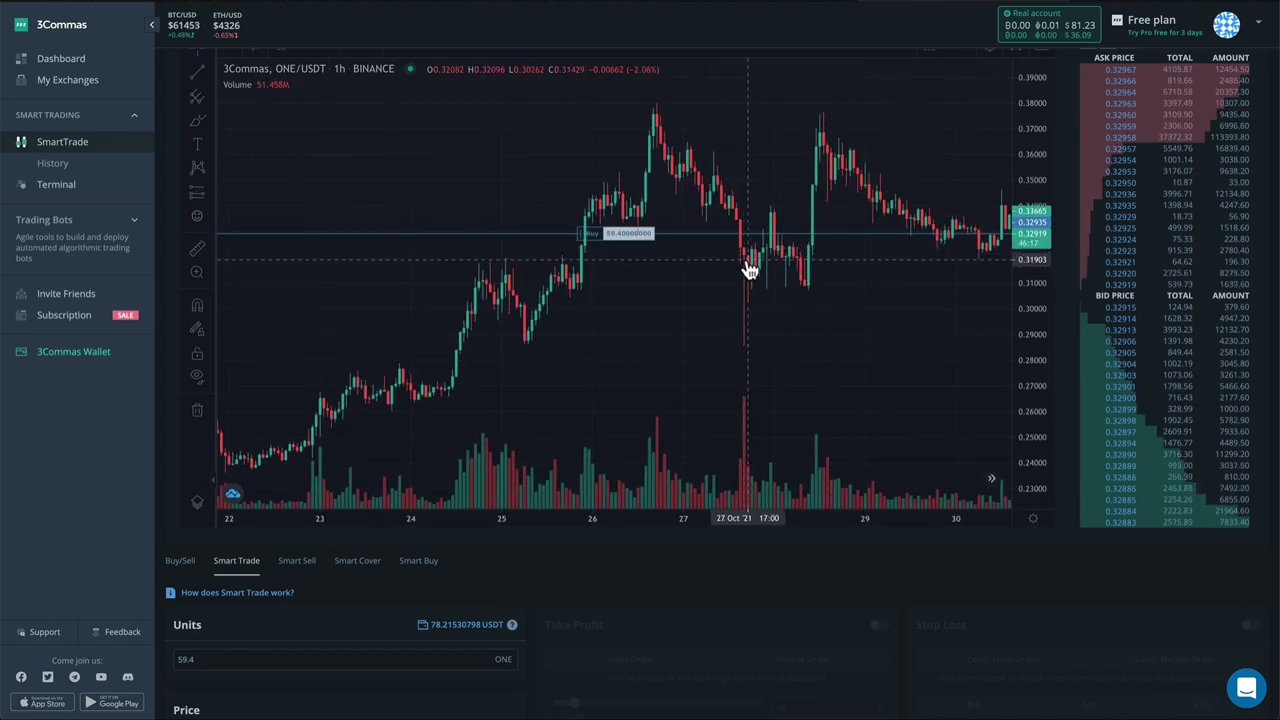
scroll(709, 615, "down", 5)
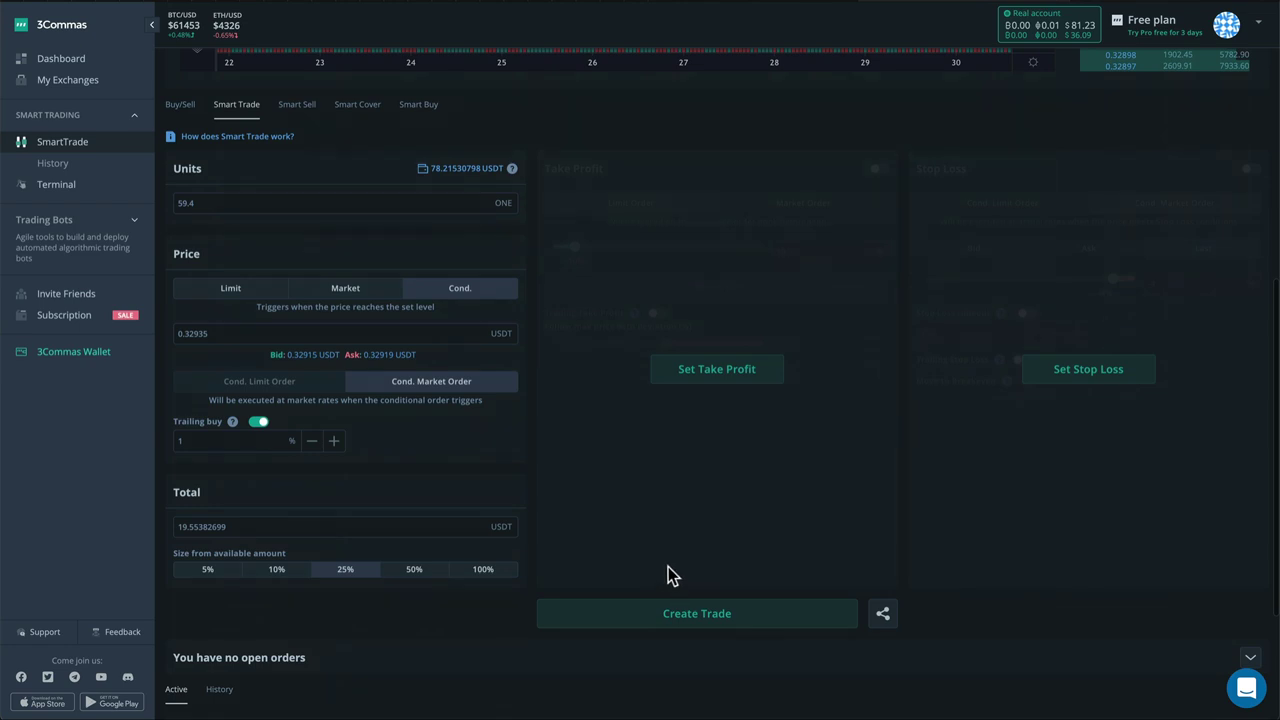
scroll(667, 565, "up", 1)
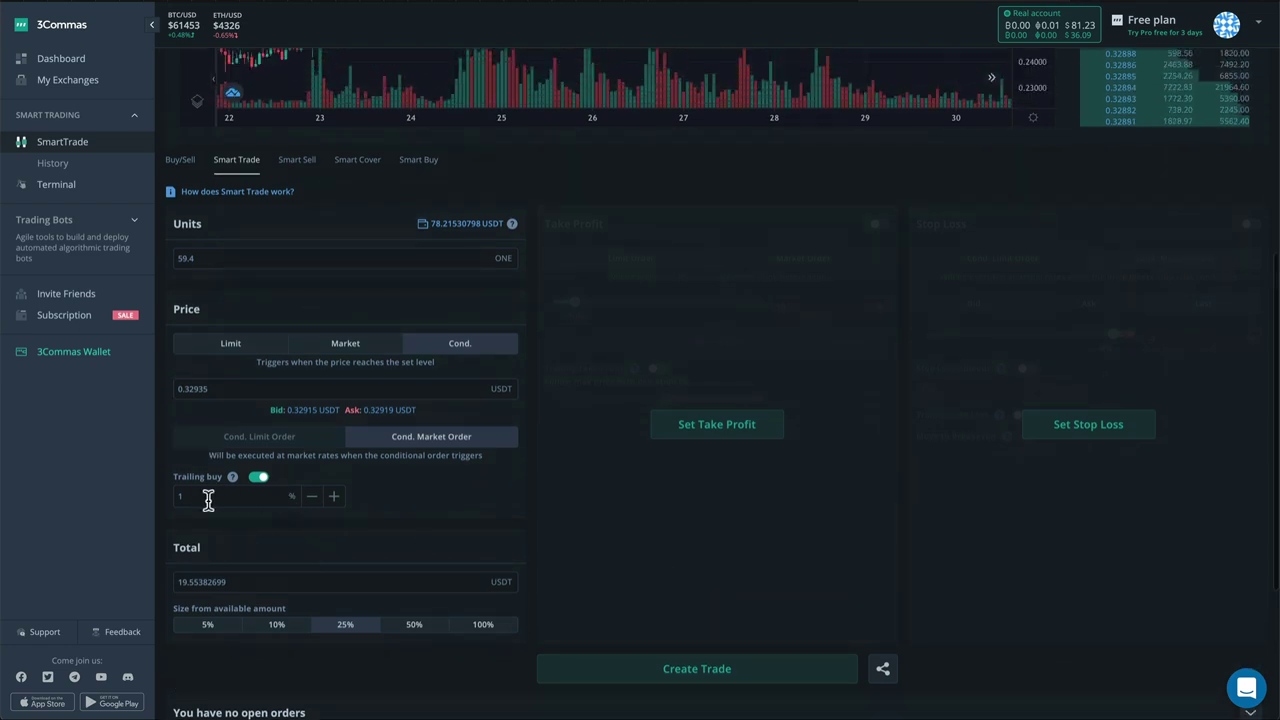
scroll(783, 463, "up", 5)
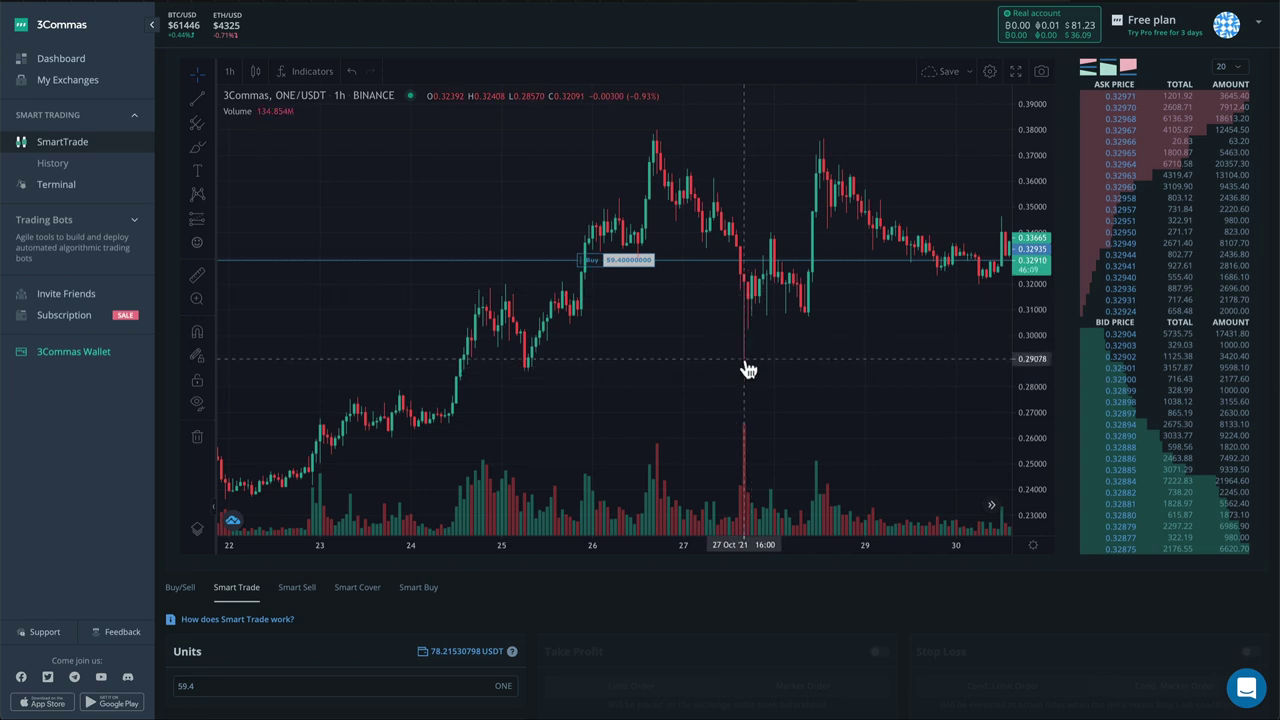
scroll(760, 363, "up", 3)
left_click_drag(726, 354, 762, 259)
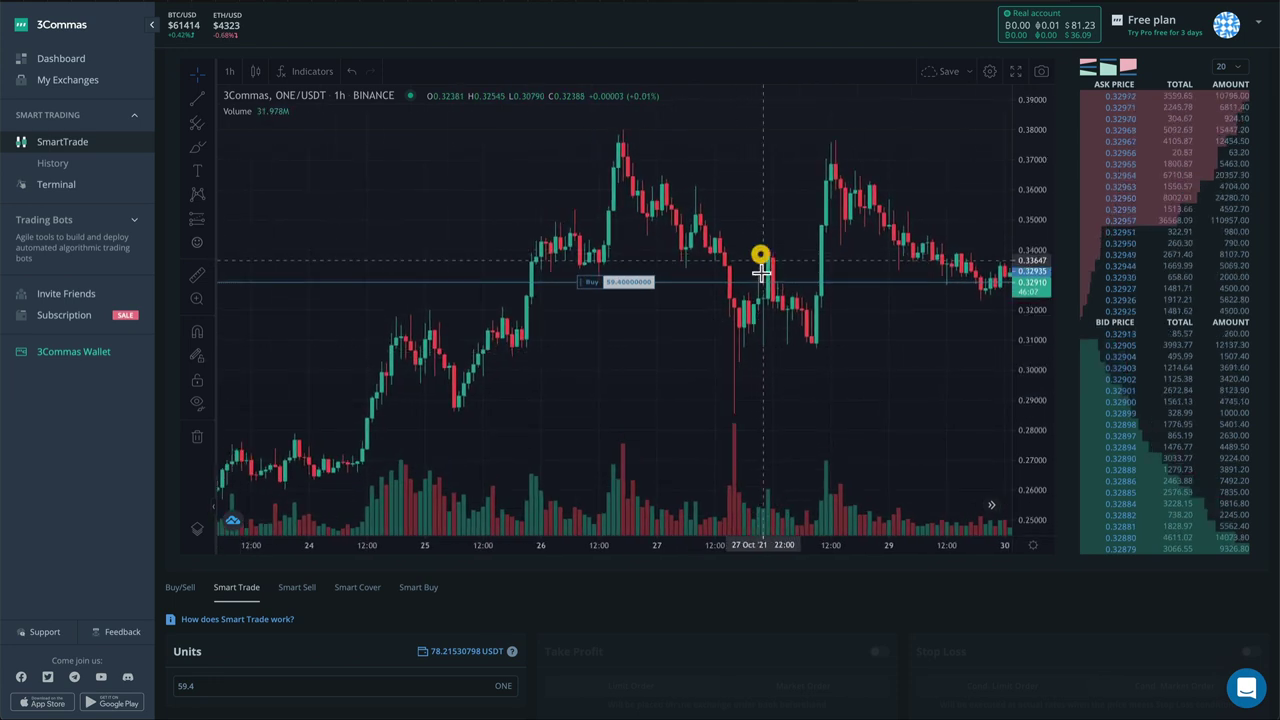
Switch the ONE/USDT chart to 5-minute candles and look across the recent candles
left_click(231, 70)
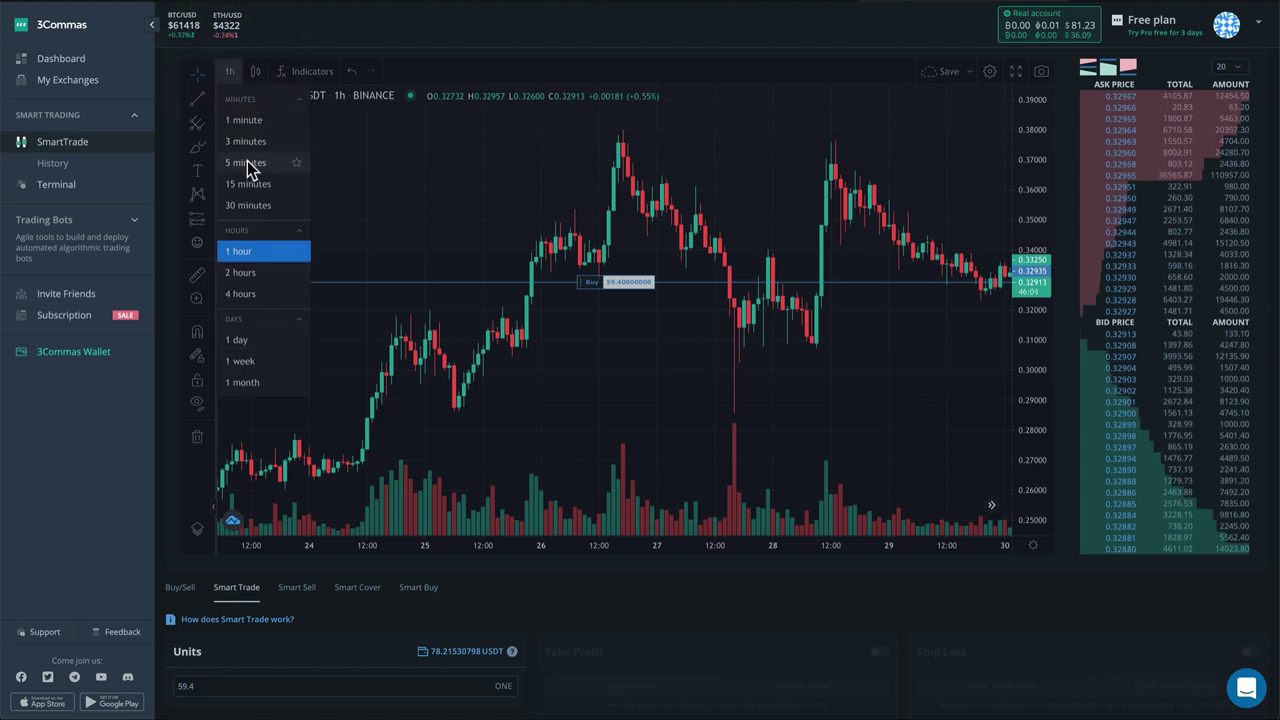
left_click(247, 164)
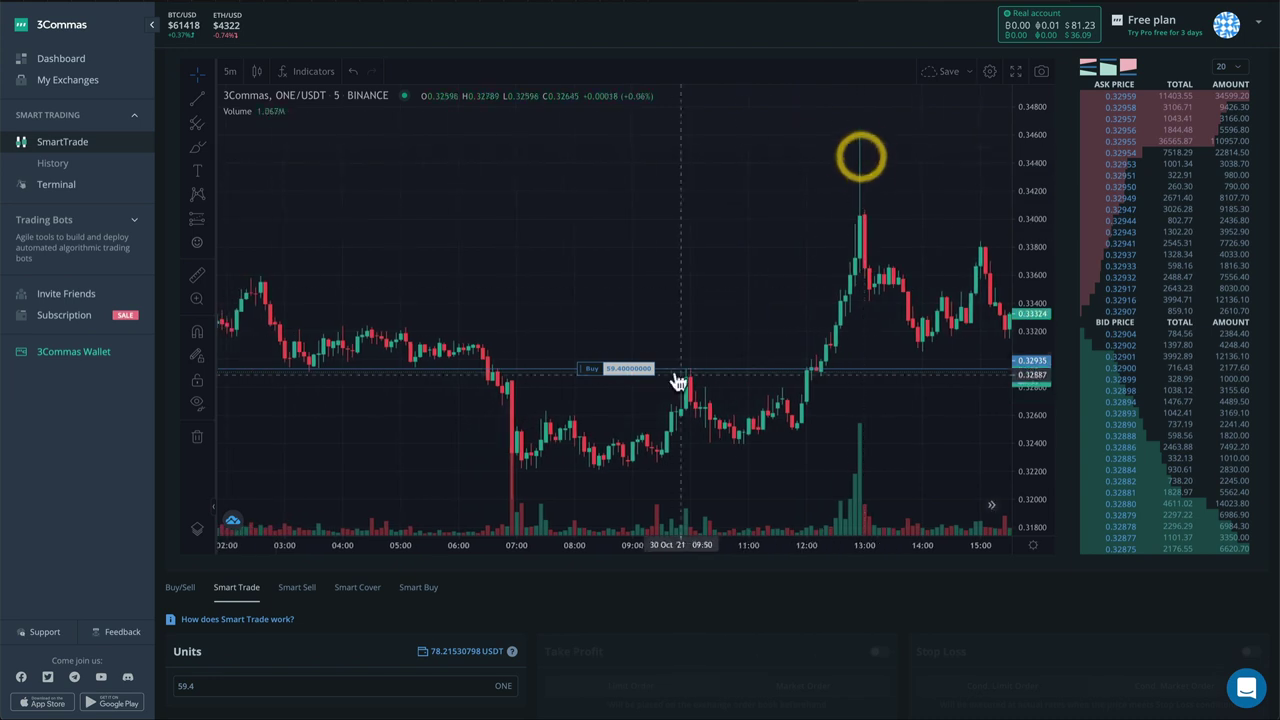
left_click_drag(678, 383, 751, 197)
left_click_drag(1037, 237, 1035, 378)
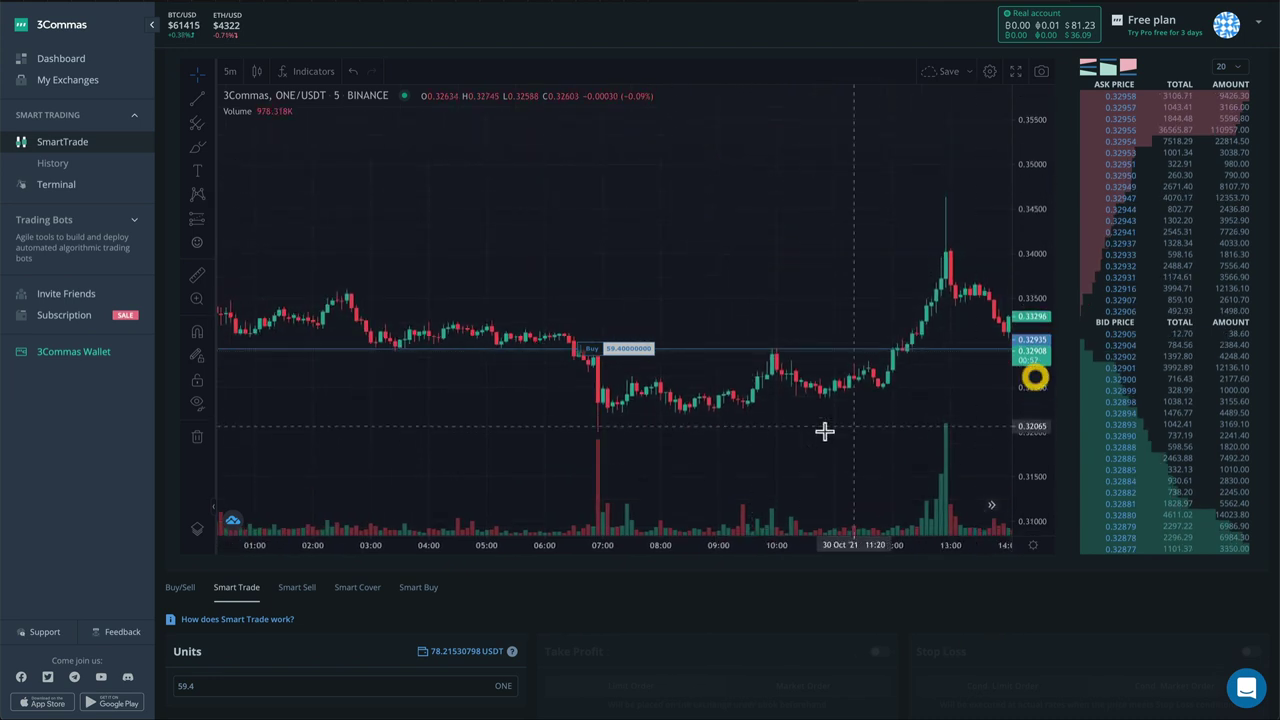
left_click_drag(825, 430, 783, 249)
scroll(783, 249, "down", 5)
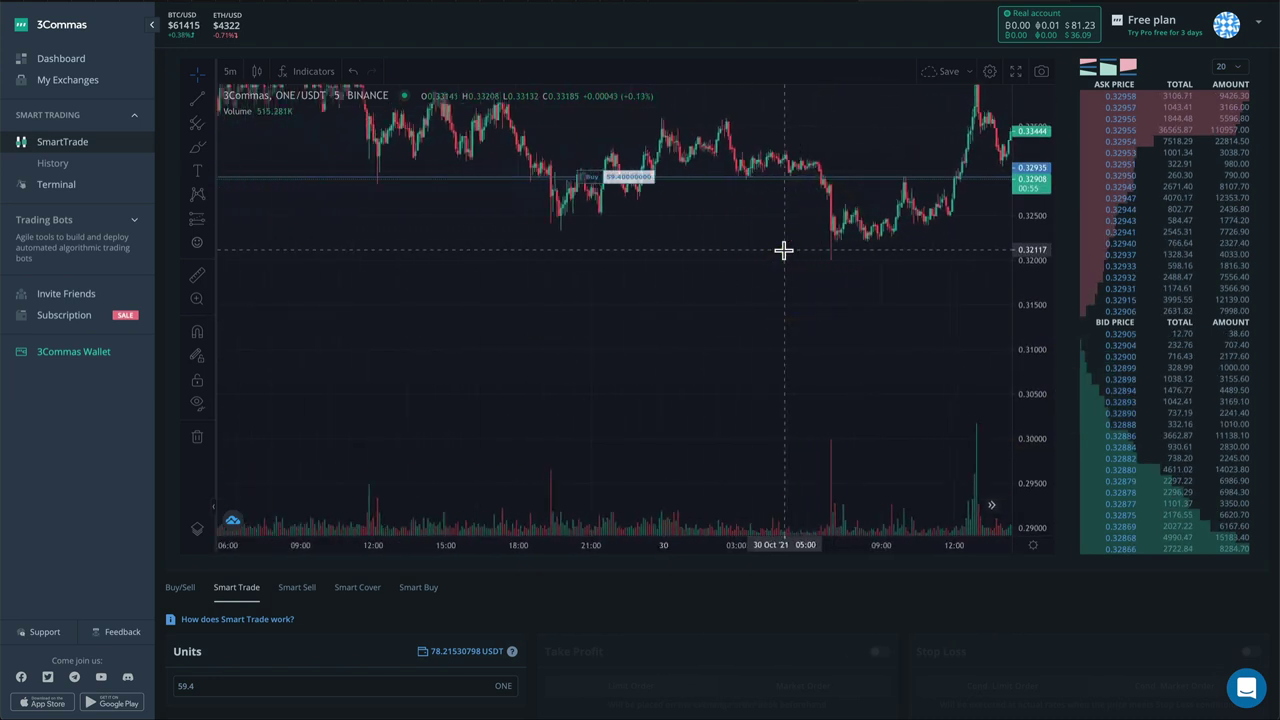
scroll(783, 249, "down", 6)
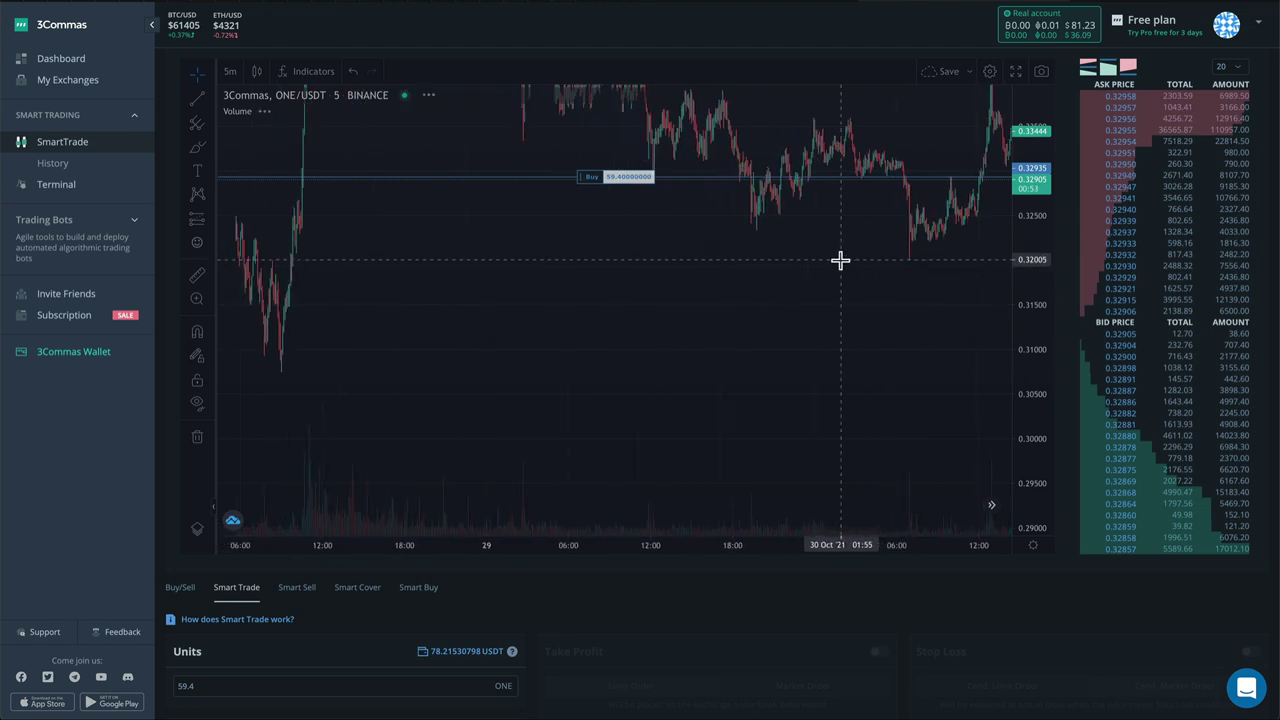
scroll(840, 260, "down", 2)
Pan the 5-minute chart back to the 27 Oct price drop
left_click_drag(840, 260, 700, 263)
scroll(646, 334, "up", 3)
left_click_drag(646, 334, 763, 238)
scroll(752, 268, "up", 3)
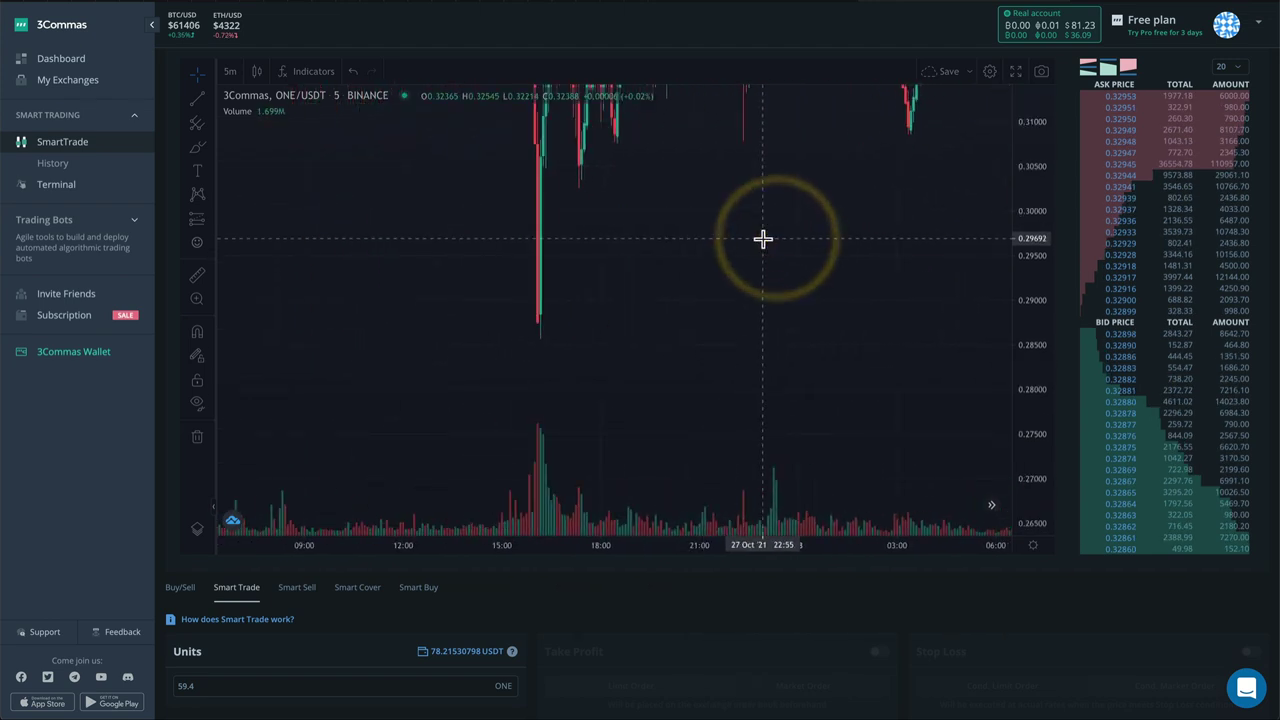
scroll(763, 238, "up", 2)
left_click_drag(560, 248, 764, 245)
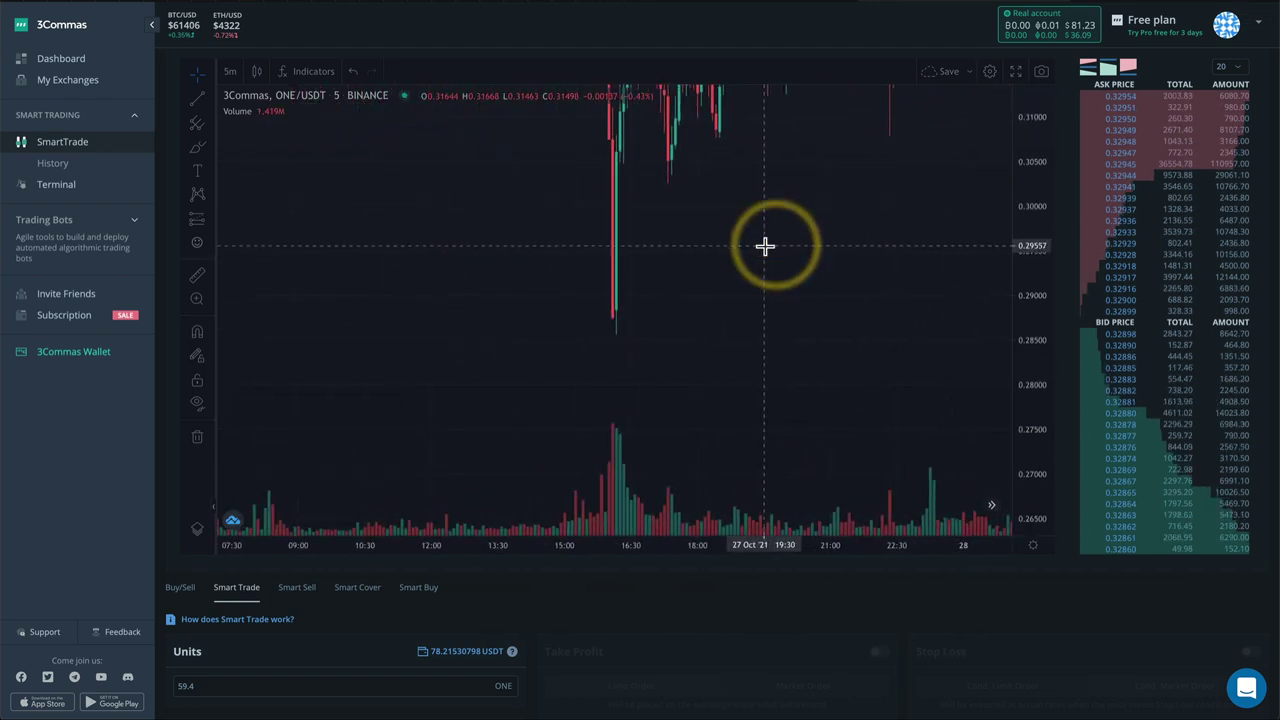
left_click_drag(685, 206, 643, 280)
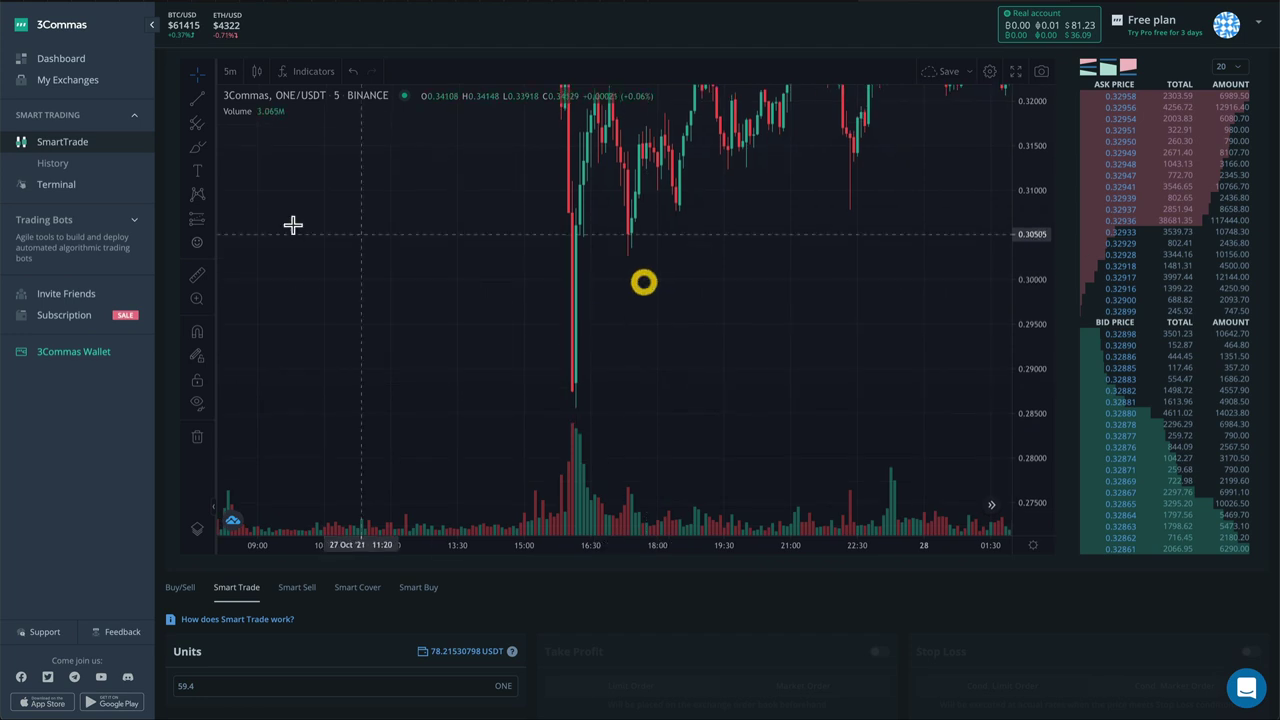
Draw a short horizontal line near 0.304 beside the 27 Oct dip's wick
left_click(194, 93)
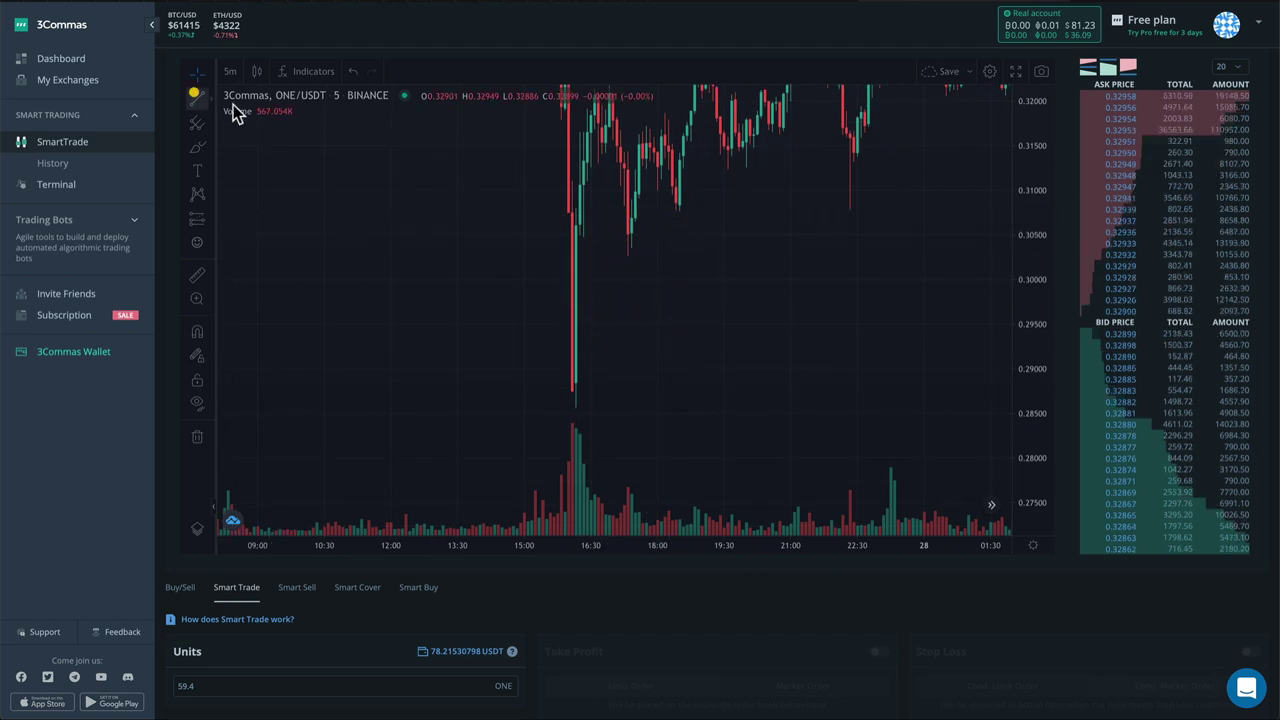
left_click(554, 244)
left_click(598, 244)
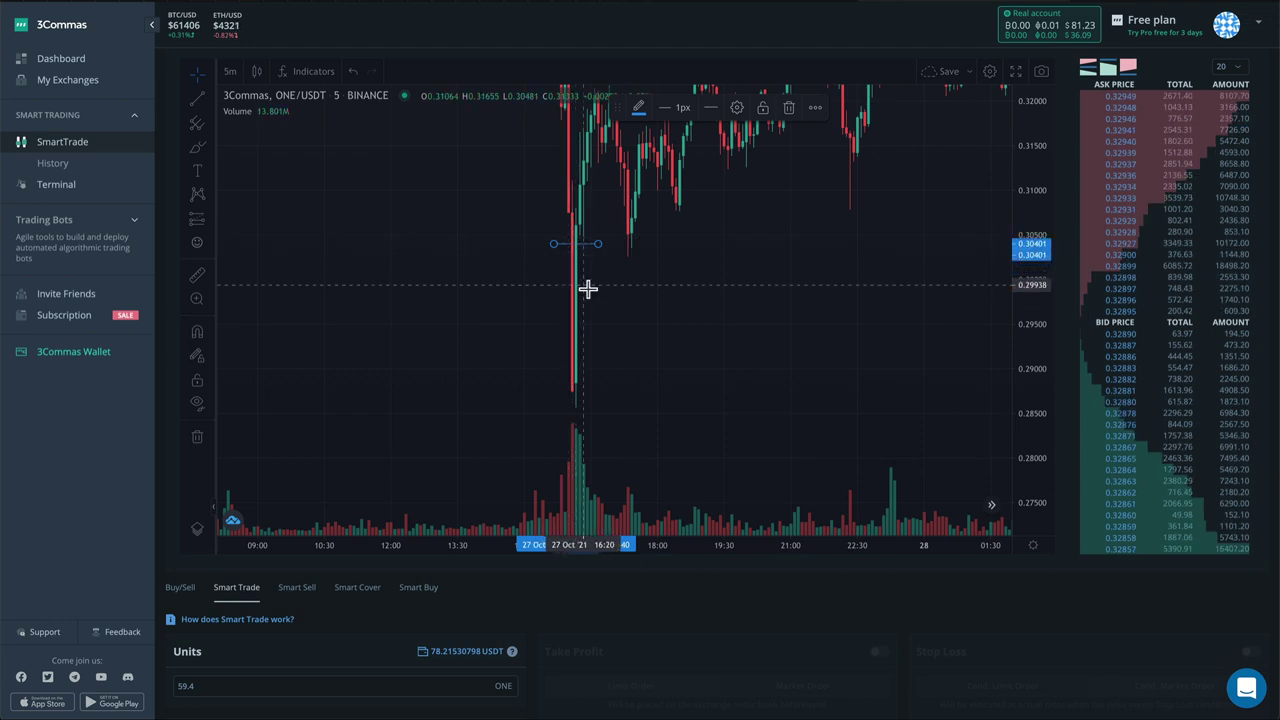
left_click_drag(607, 282, 581, 238)
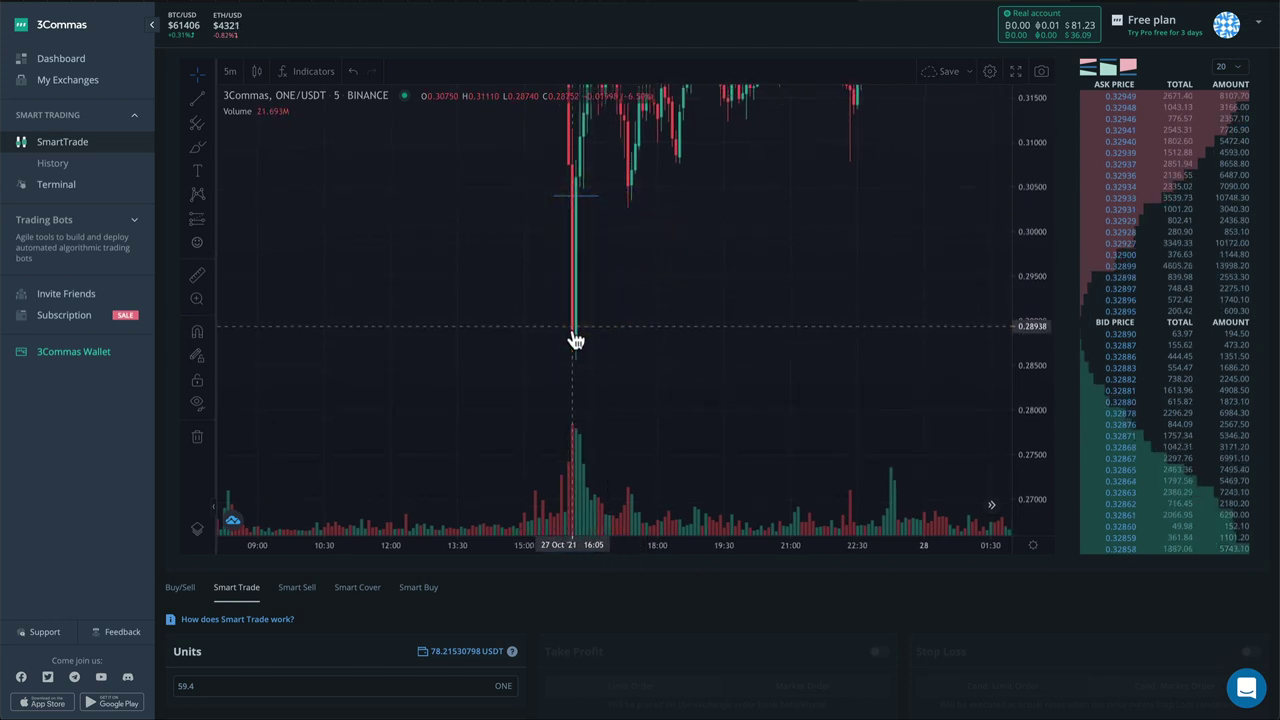
left_click_drag(589, 351, 574, 329)
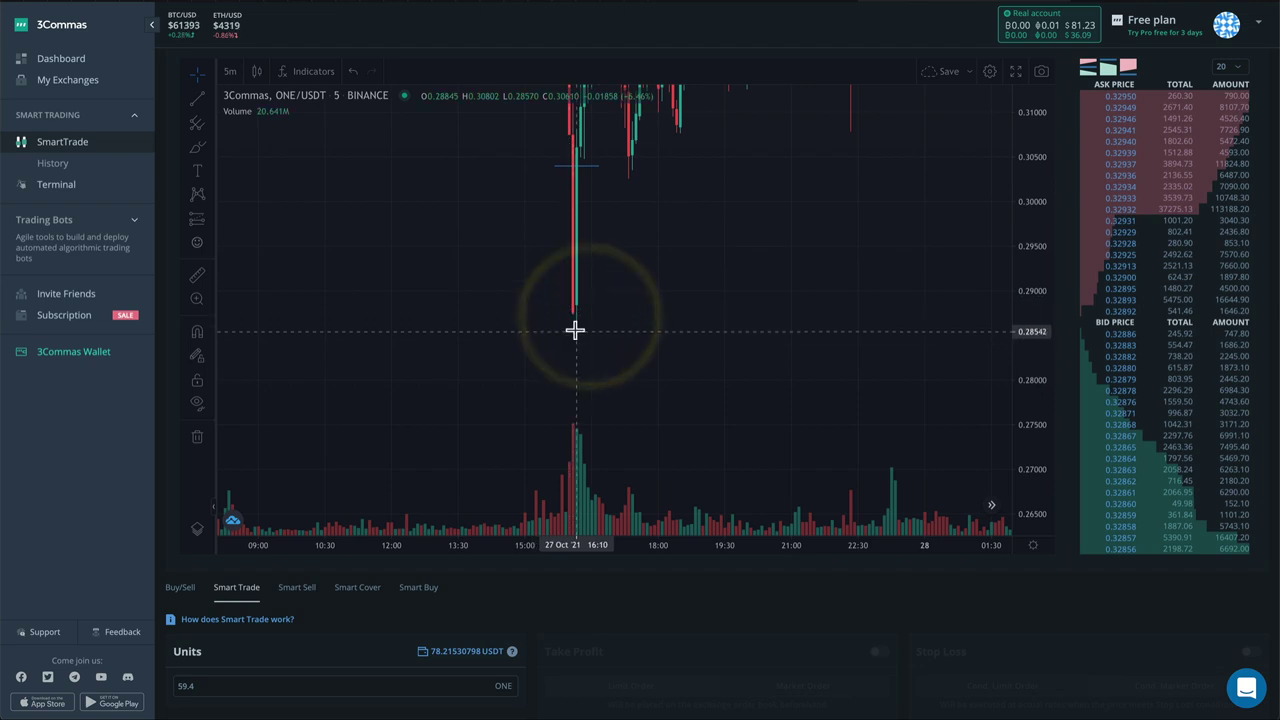
left_click(211, 223)
left_click(268, 318)
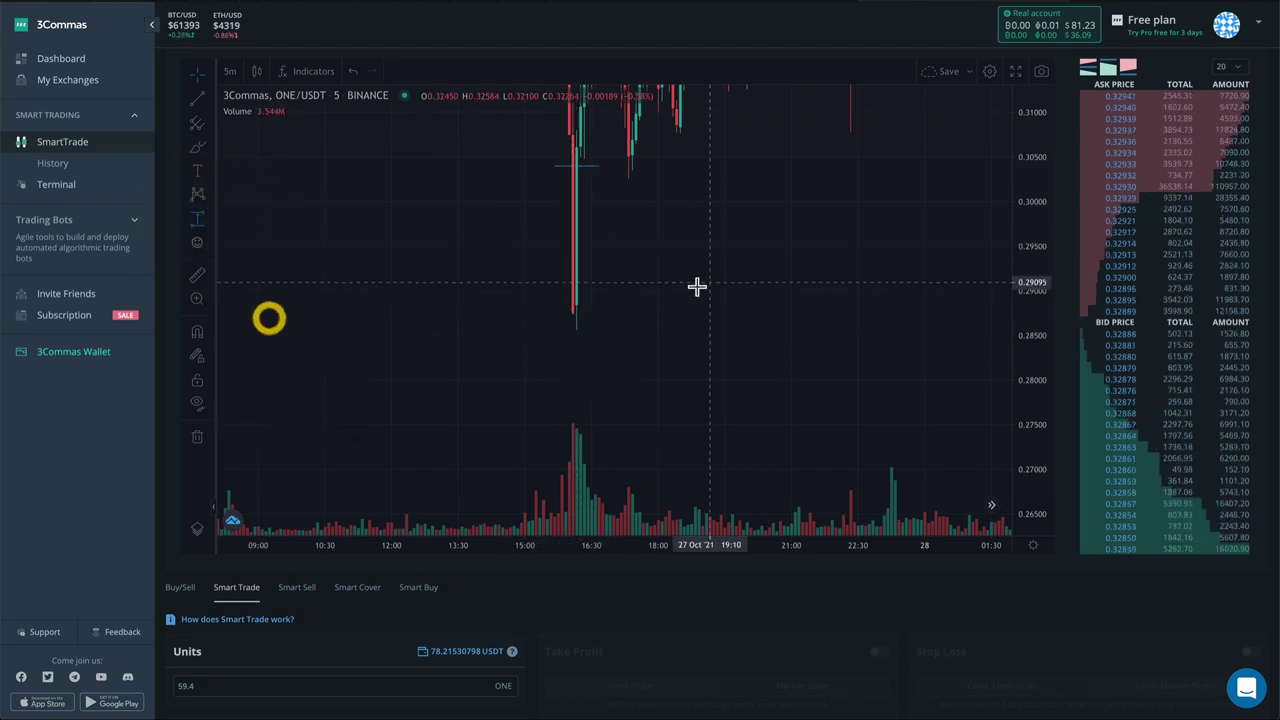
left_click(612, 330)
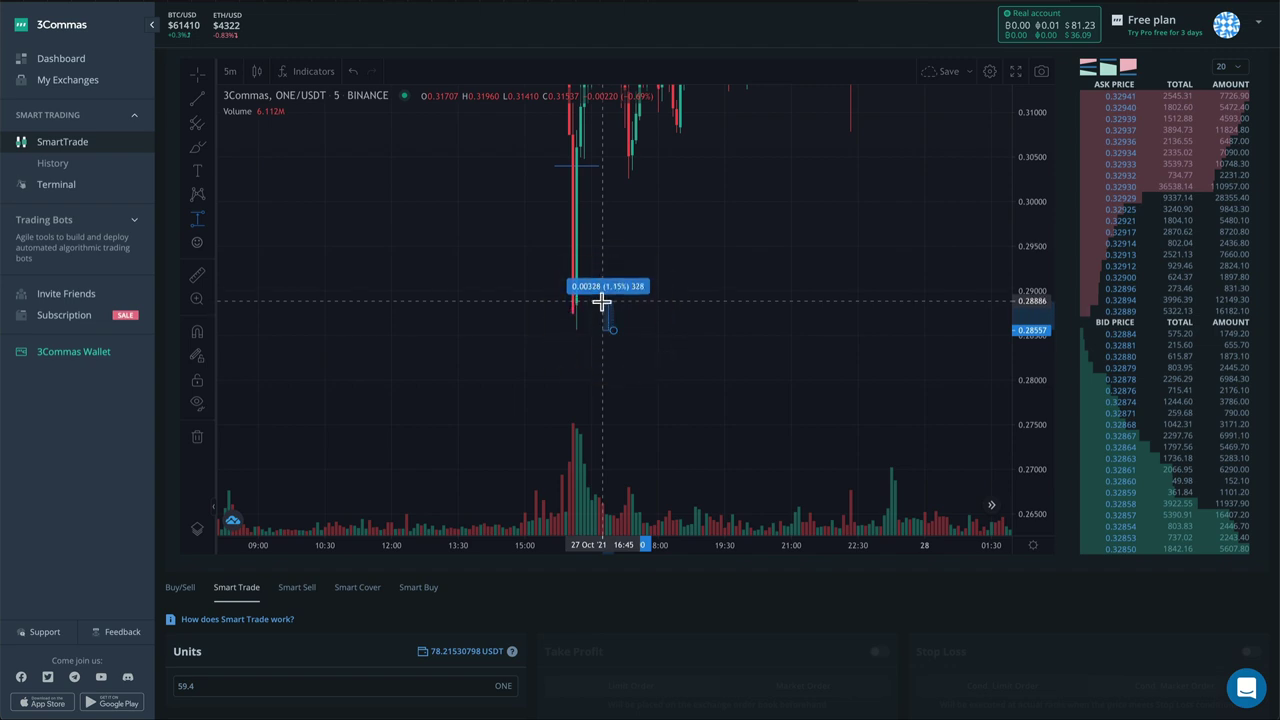
left_click(603, 306)
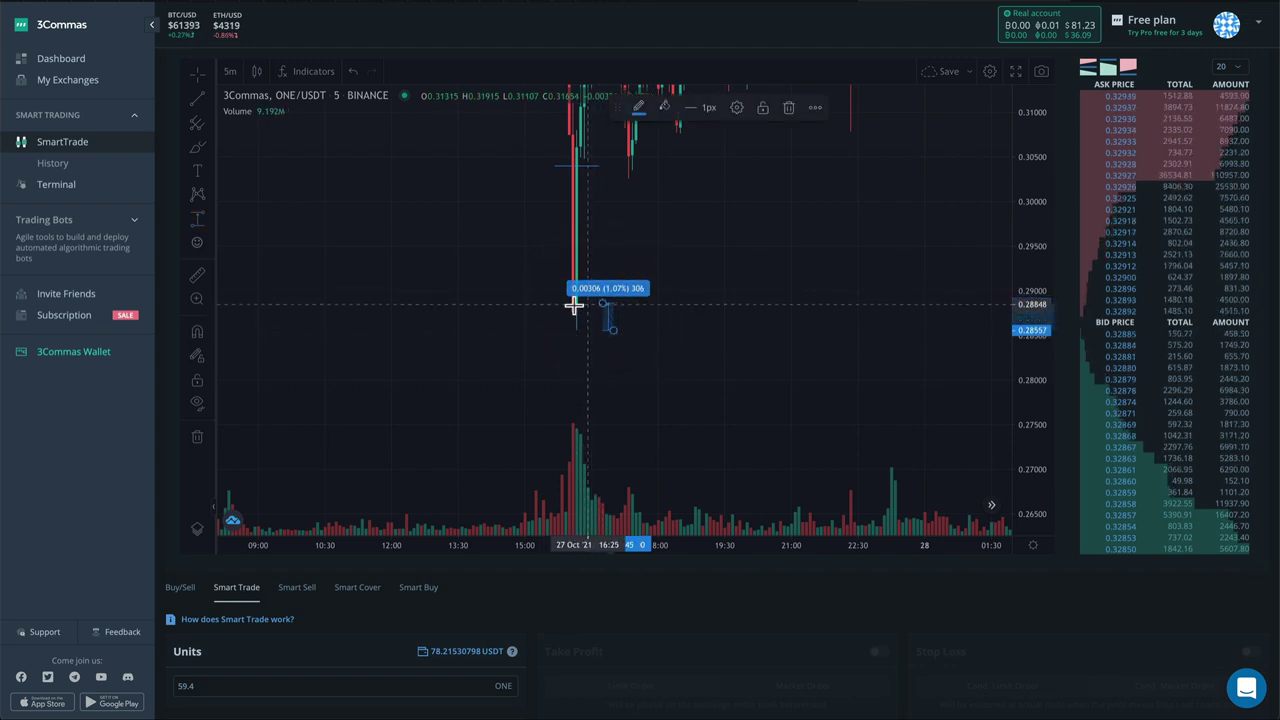
scroll(643, 307, "up", 1)
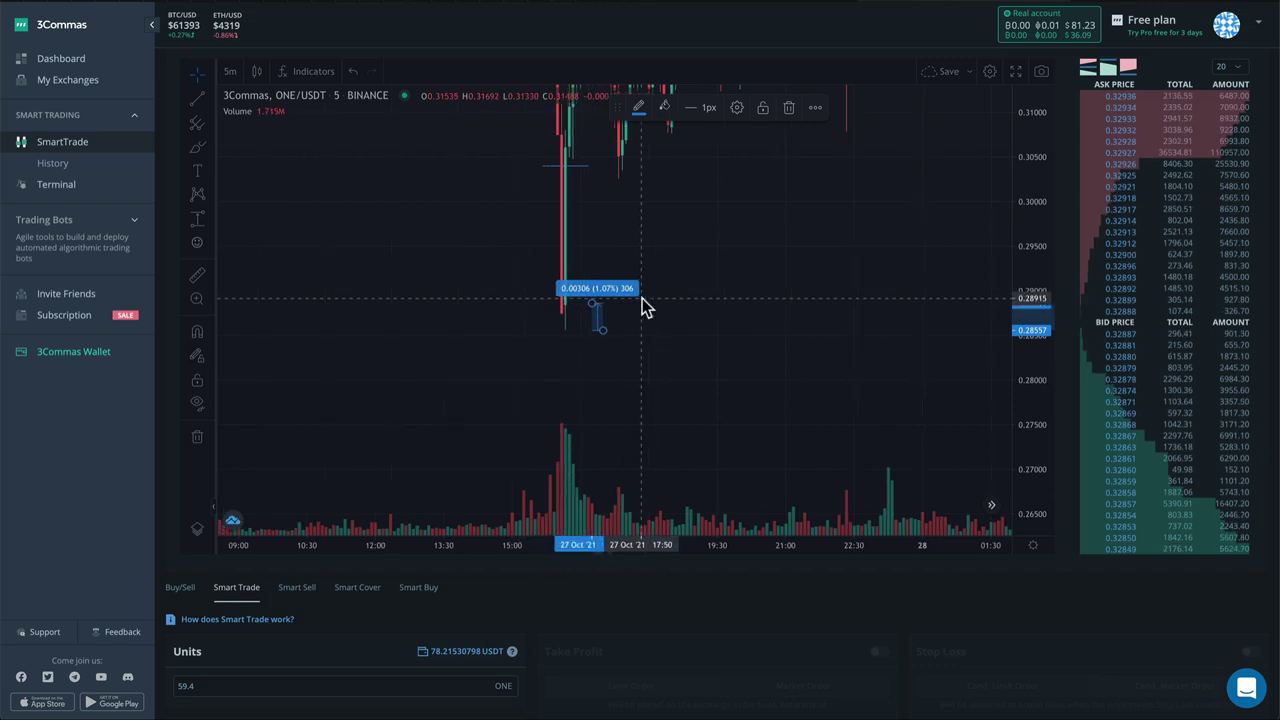
scroll(640, 298, "up", 1)
left_click_drag(640, 171, 738, 194)
scroll(635, 587, "down", 3)
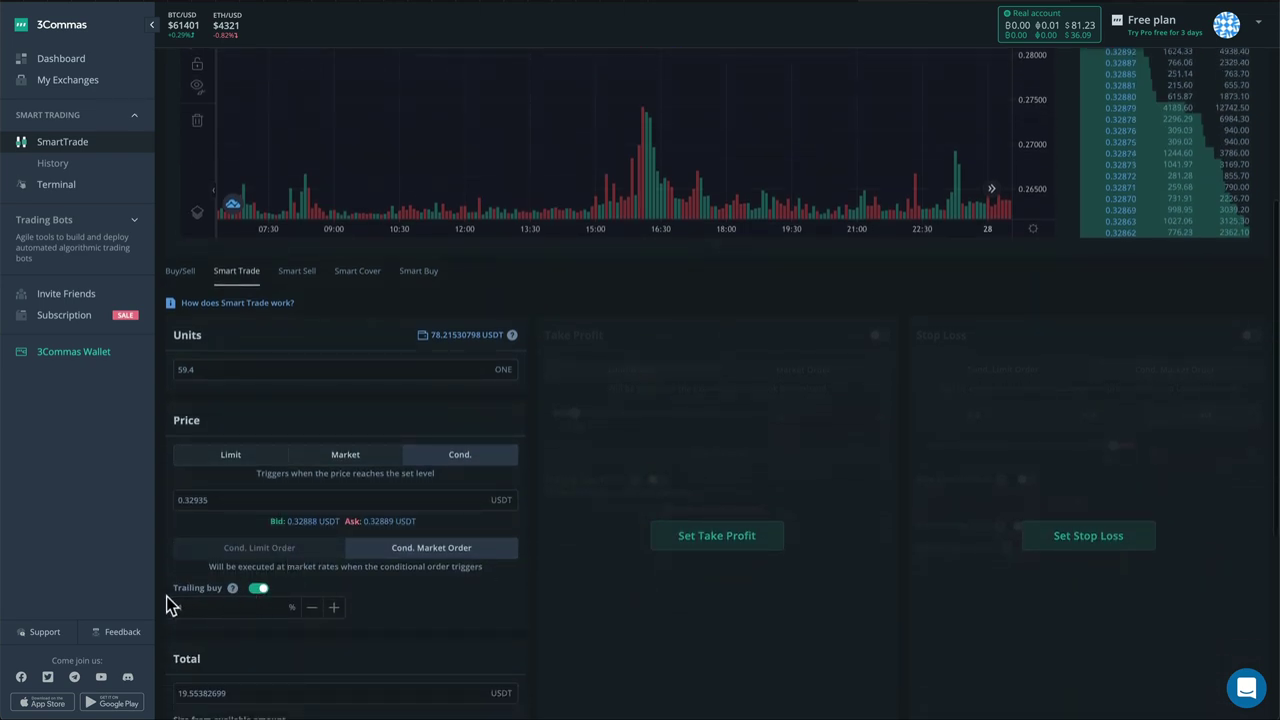
scroll(711, 446, "up", 4)
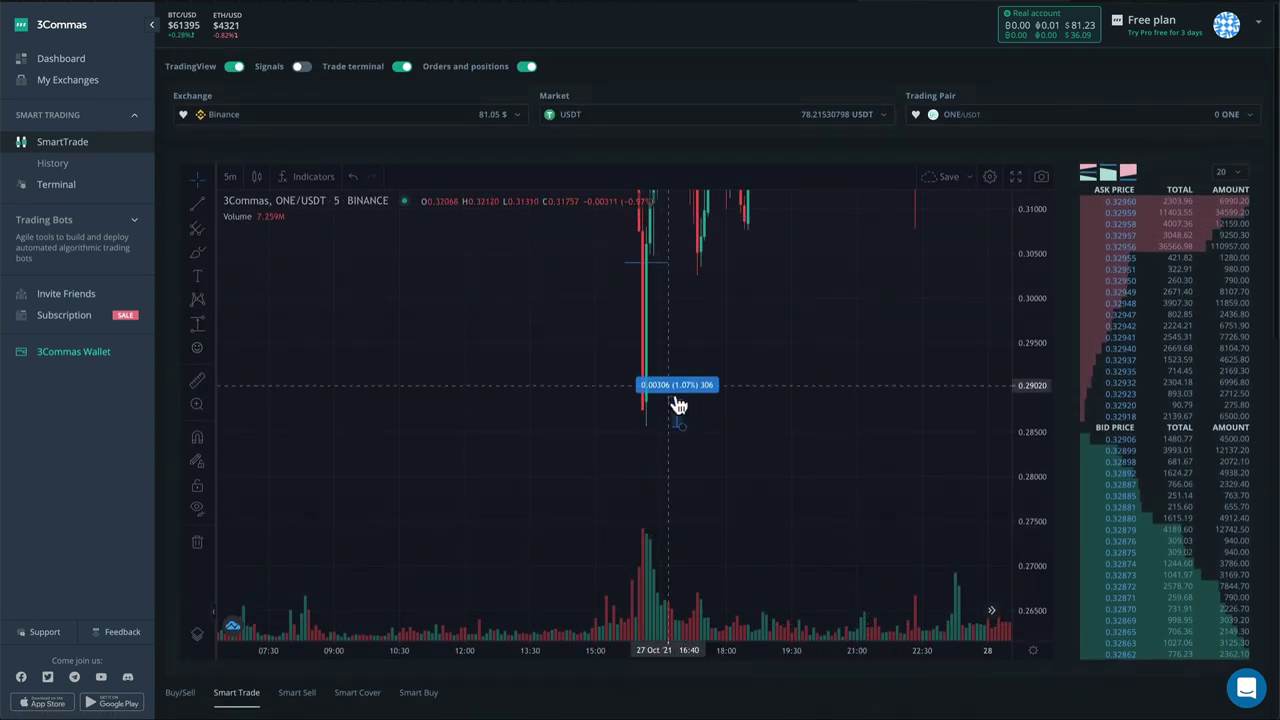
left_click(678, 404)
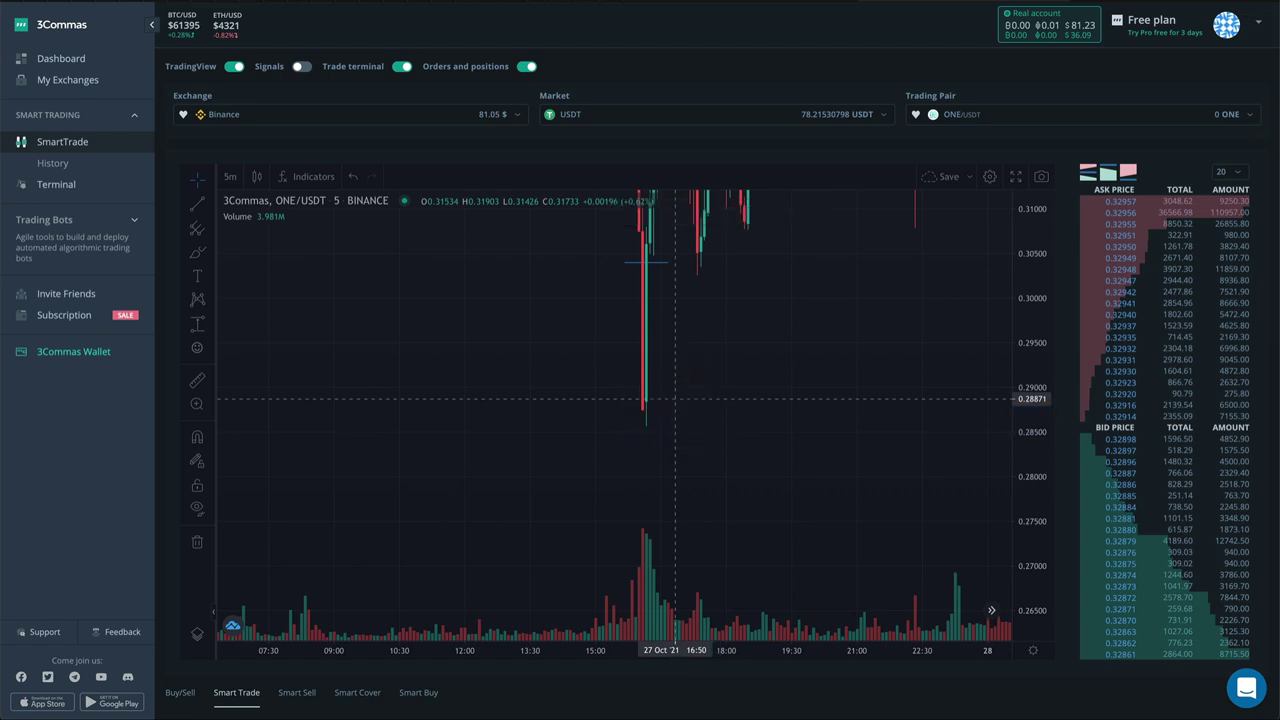
left_click(651, 266)
left_click_drag(728, 343, 622, 405)
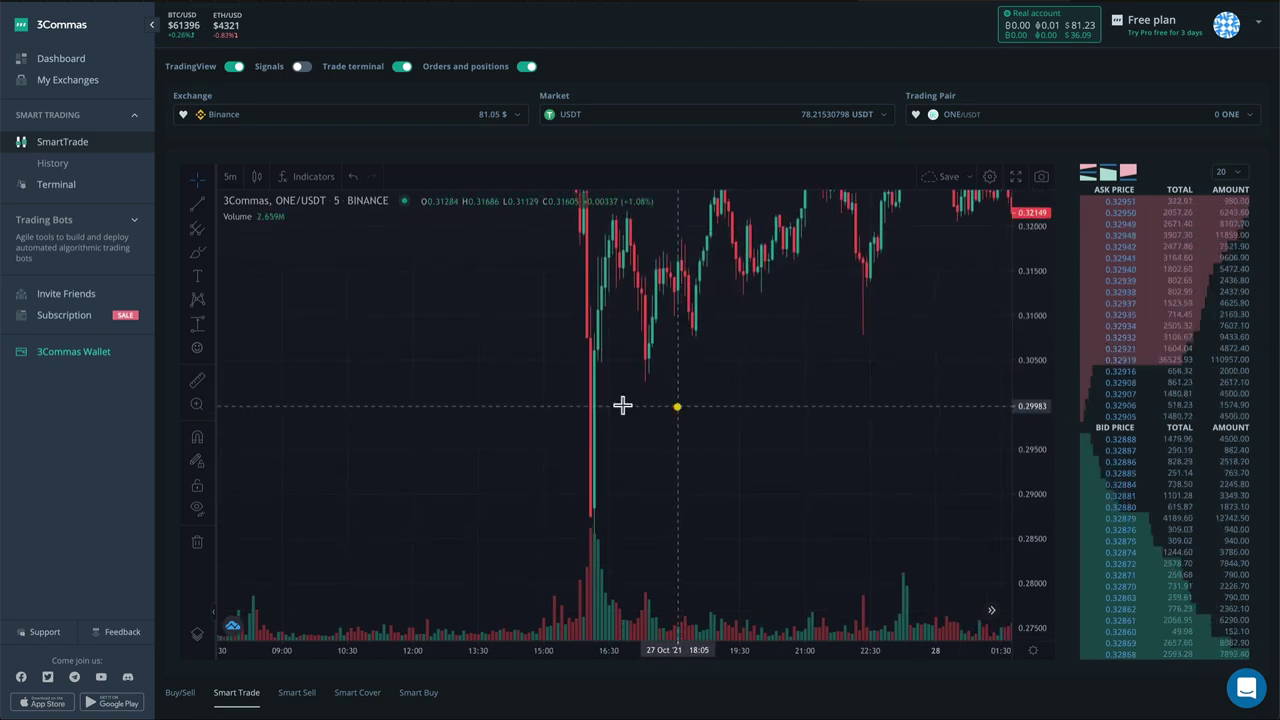
left_click(676, 403)
left_click(197, 323)
left_click(678, 487)
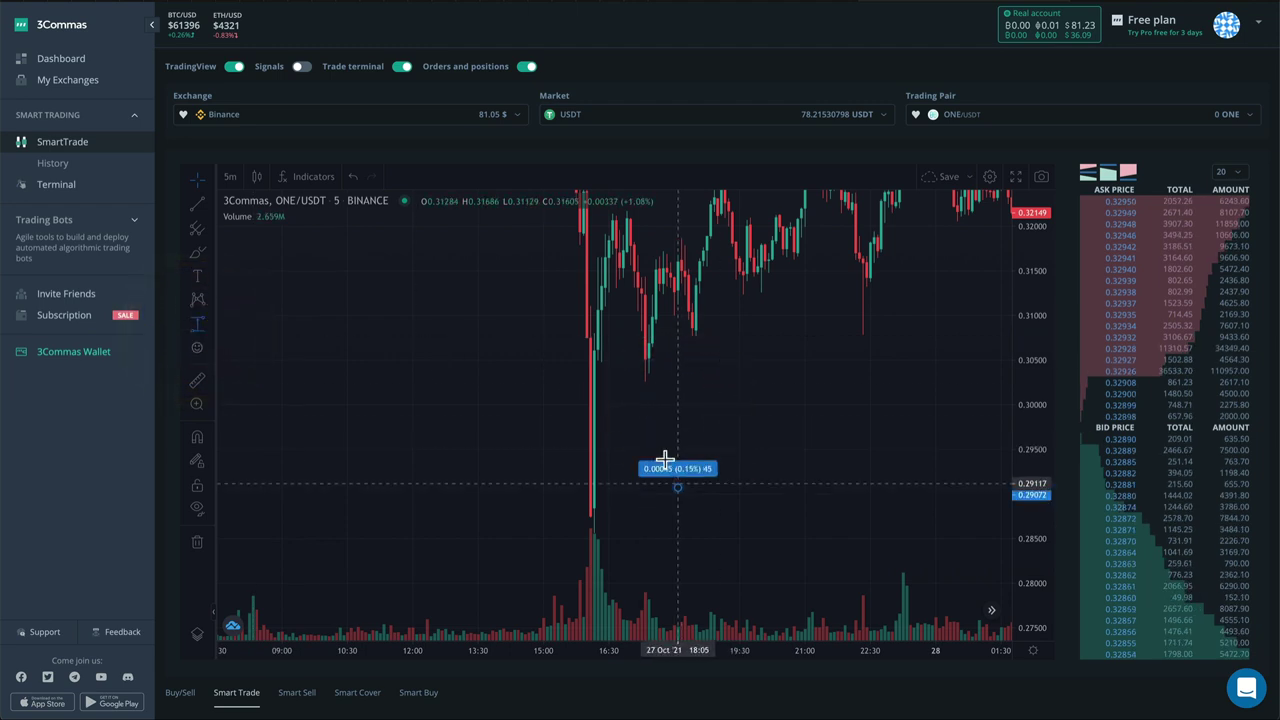
left_click(646, 221)
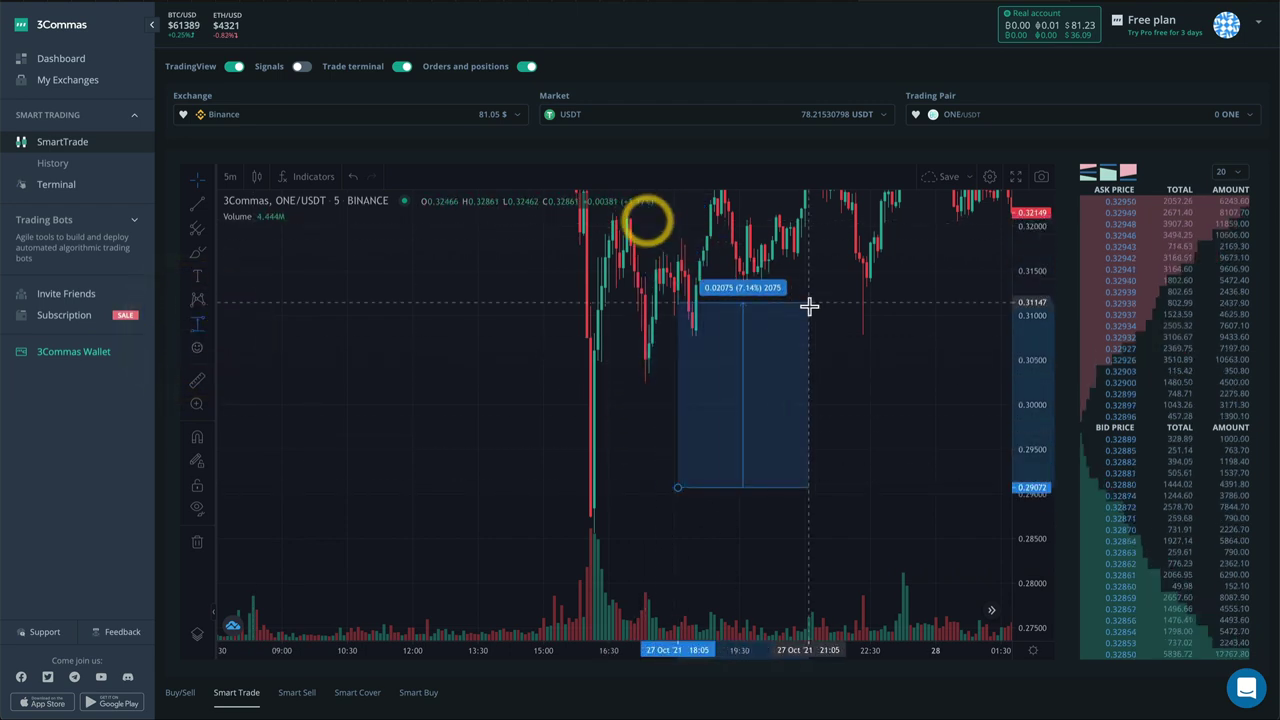
left_click(654, 219)
left_click_drag(769, 305, 786, 376)
left_click(674, 300)
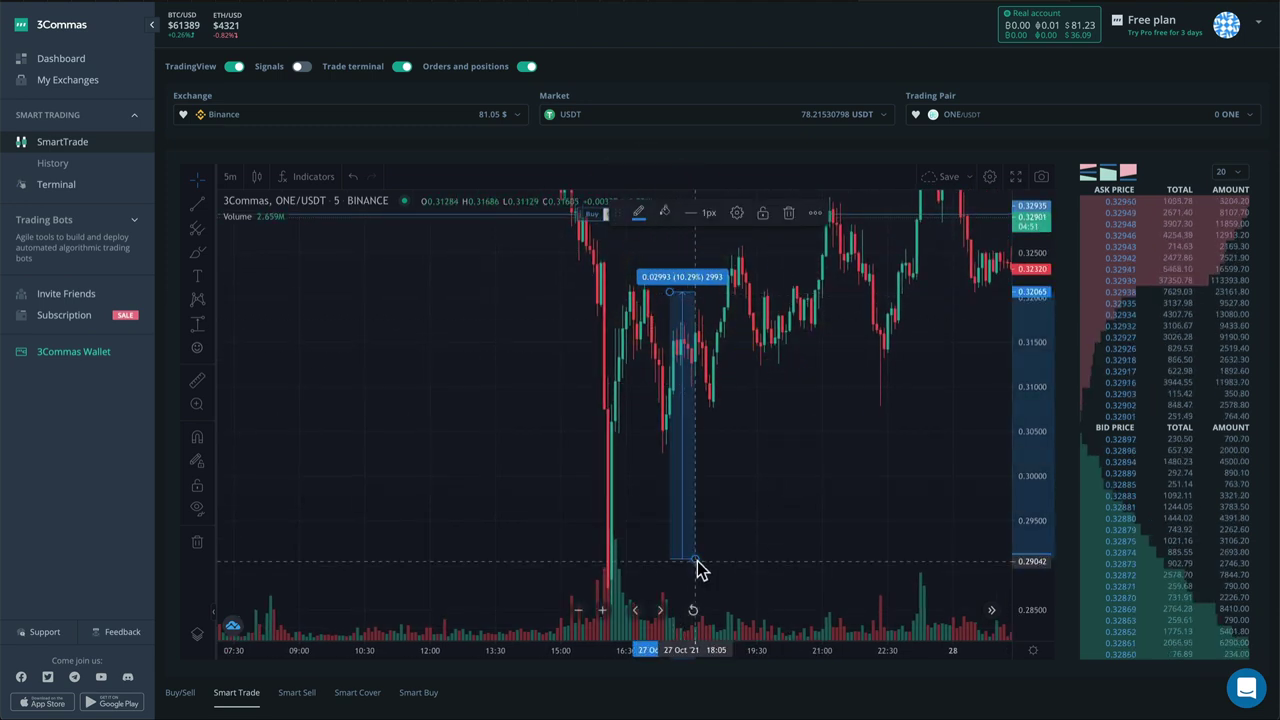
left_click_drag(694, 567, 700, 445)
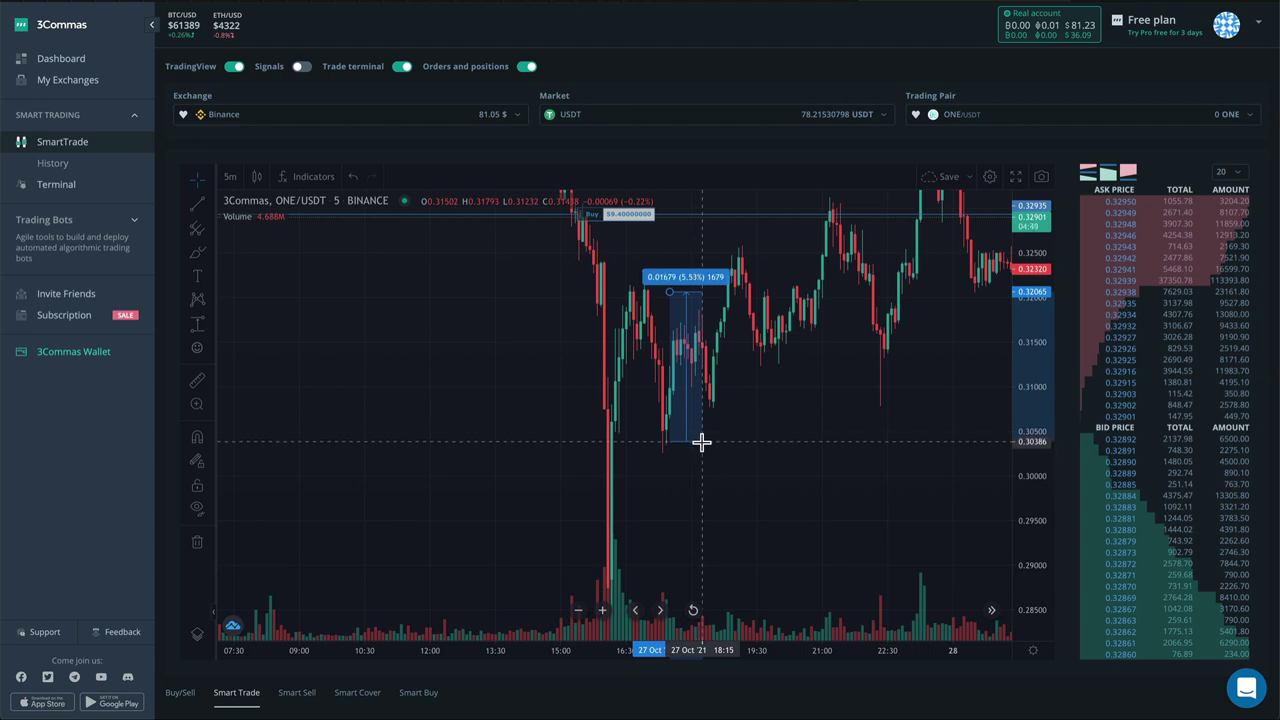
left_click(701, 442)
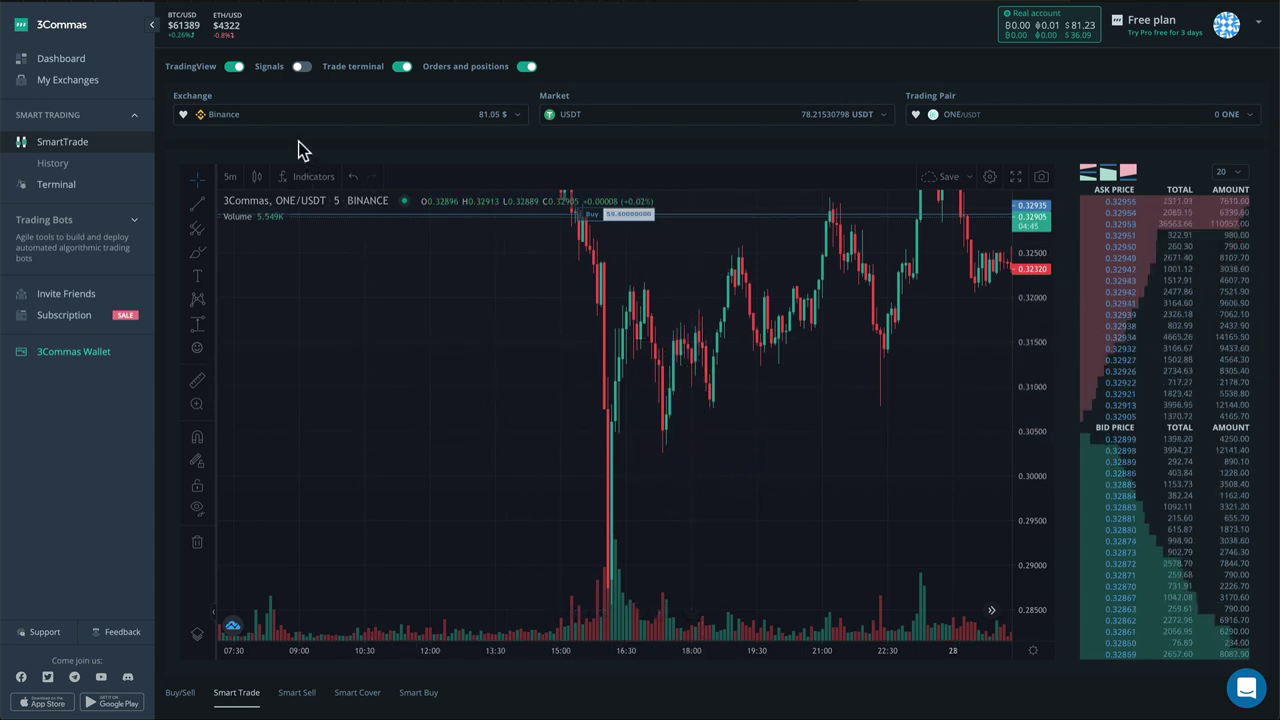
Compress the chart's price scale to show a wider price range
scroll(298, 150, "down", 1)
scroll(440, 690, "down", 5)
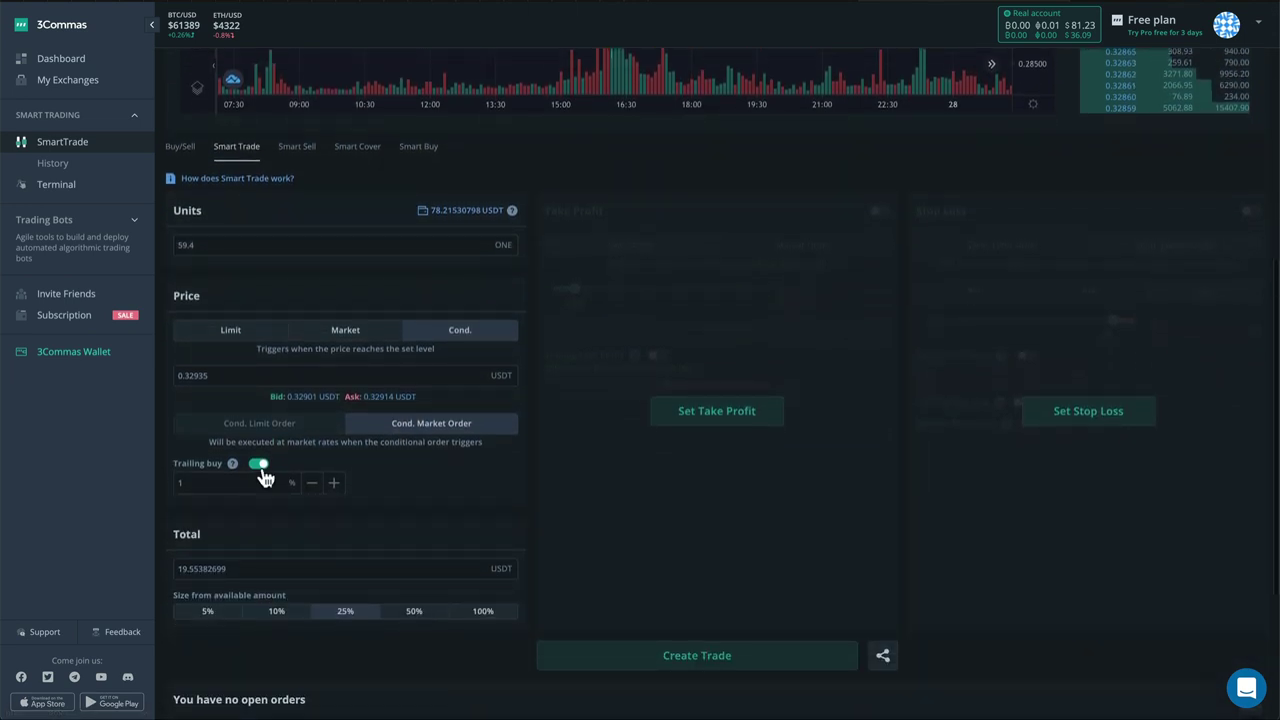
scroll(917, 525, "up", 5)
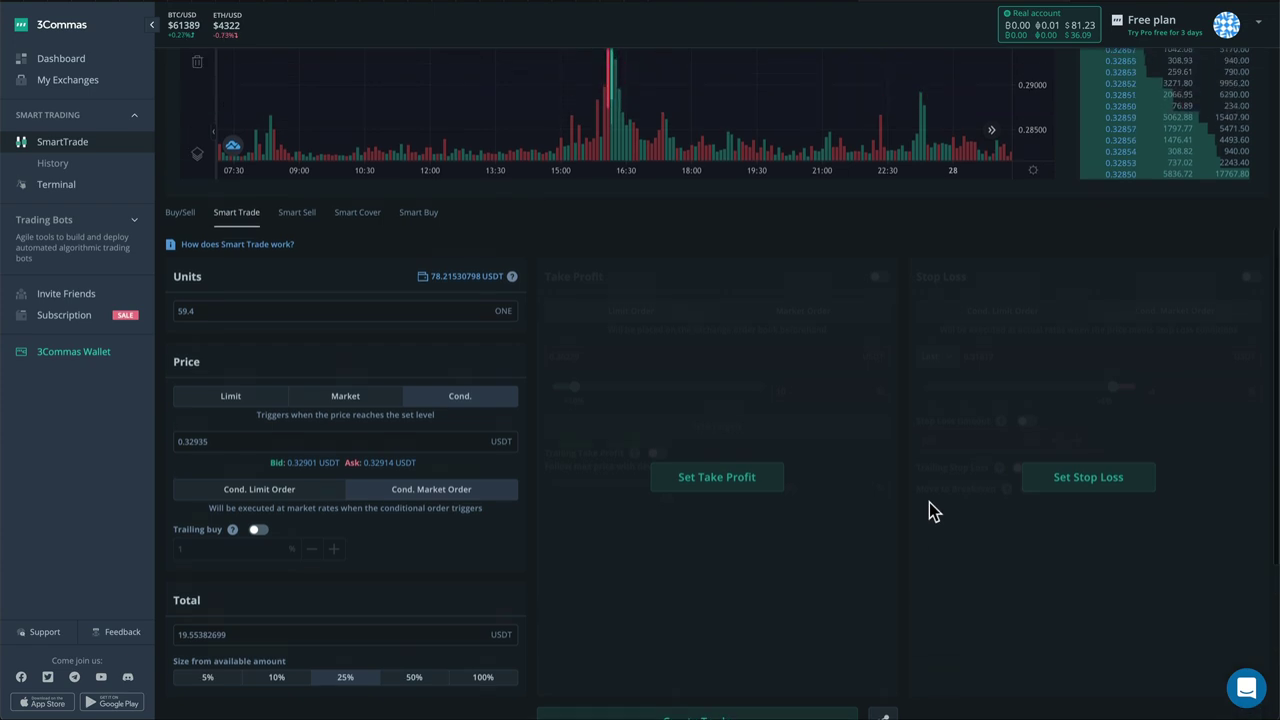
scroll(872, 366, "down", 2)
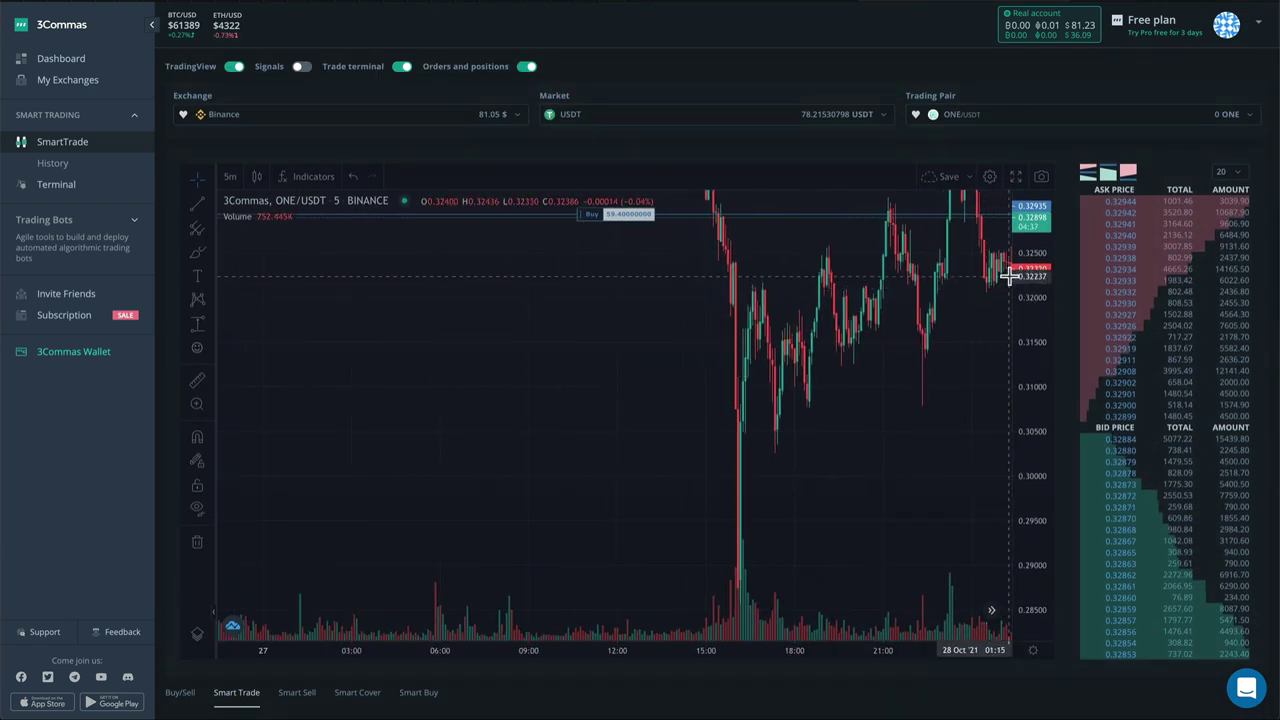
left_click_drag(1030, 330, 1020, 535)
Switch to 1-hour candles and zoom out to cover mid-October to November, prices about 0.22–0.38
left_click(228, 177)
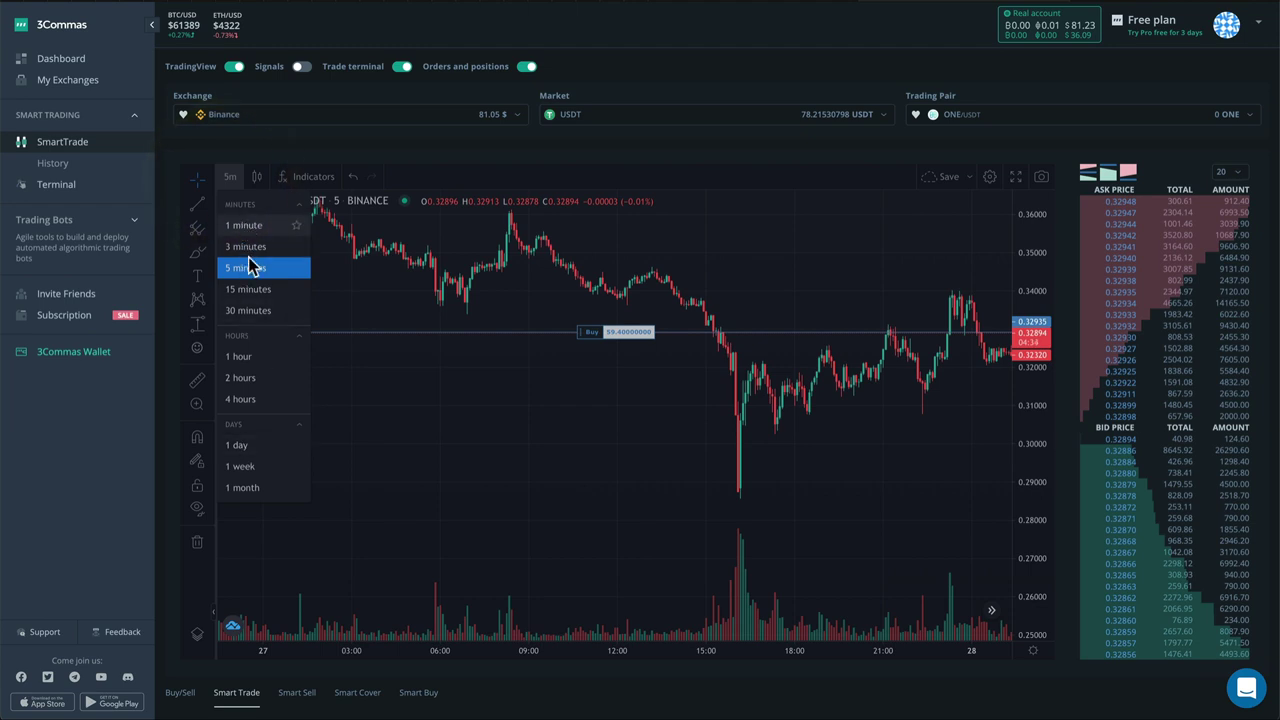
left_click(238, 357)
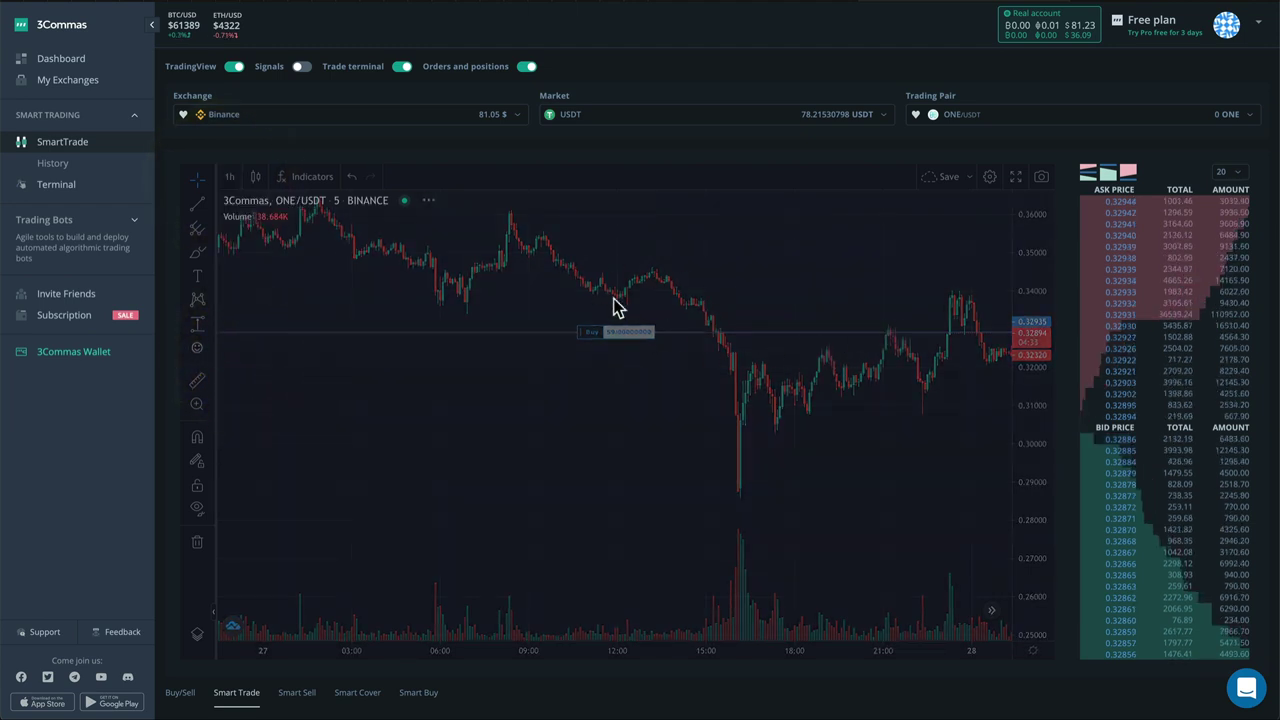
left_click_drag(945, 334, 790, 300)
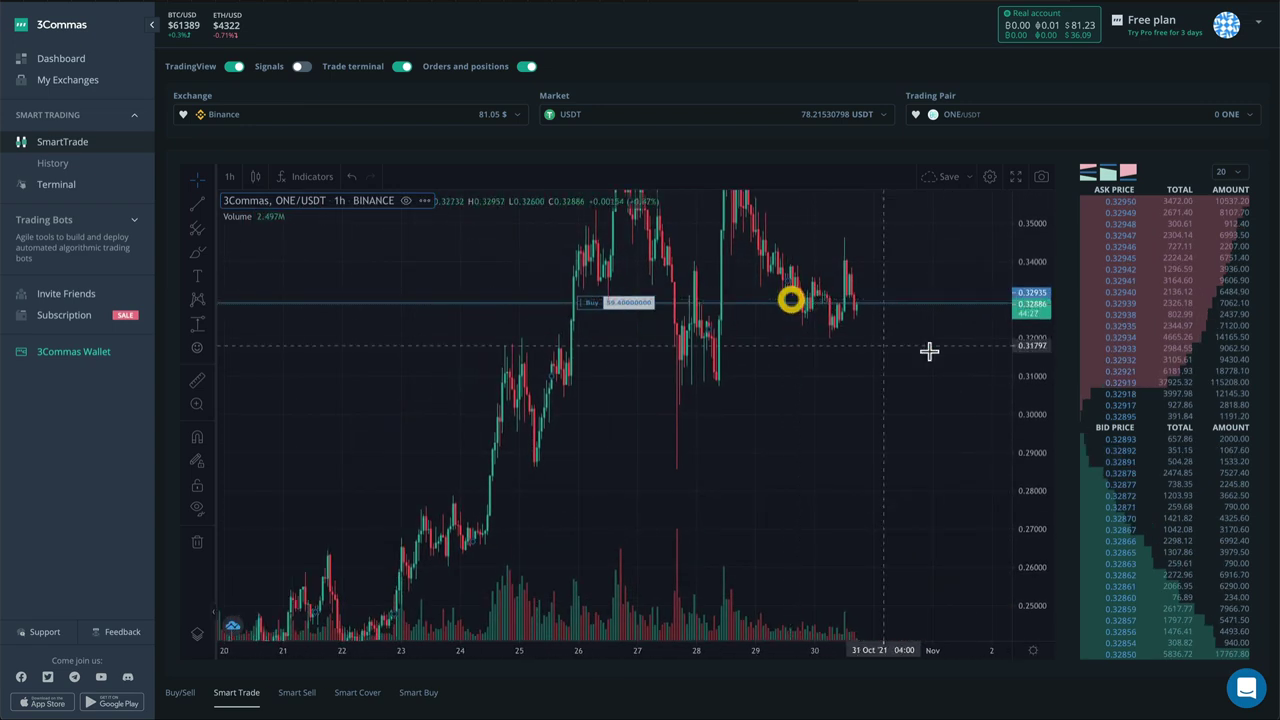
scroll(997, 351, "down", 2)
left_click_drag(1040, 329, 1000, 445)
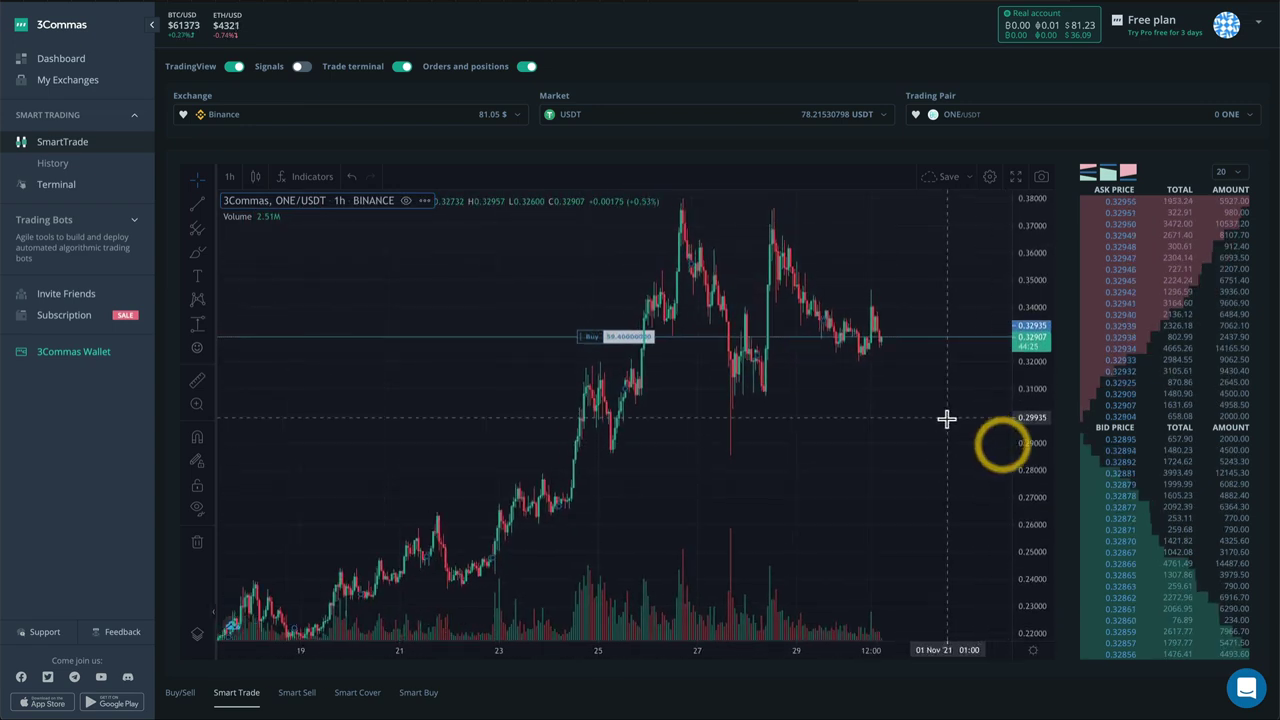
scroll(900, 405, "down", 2)
left_click(838, 401)
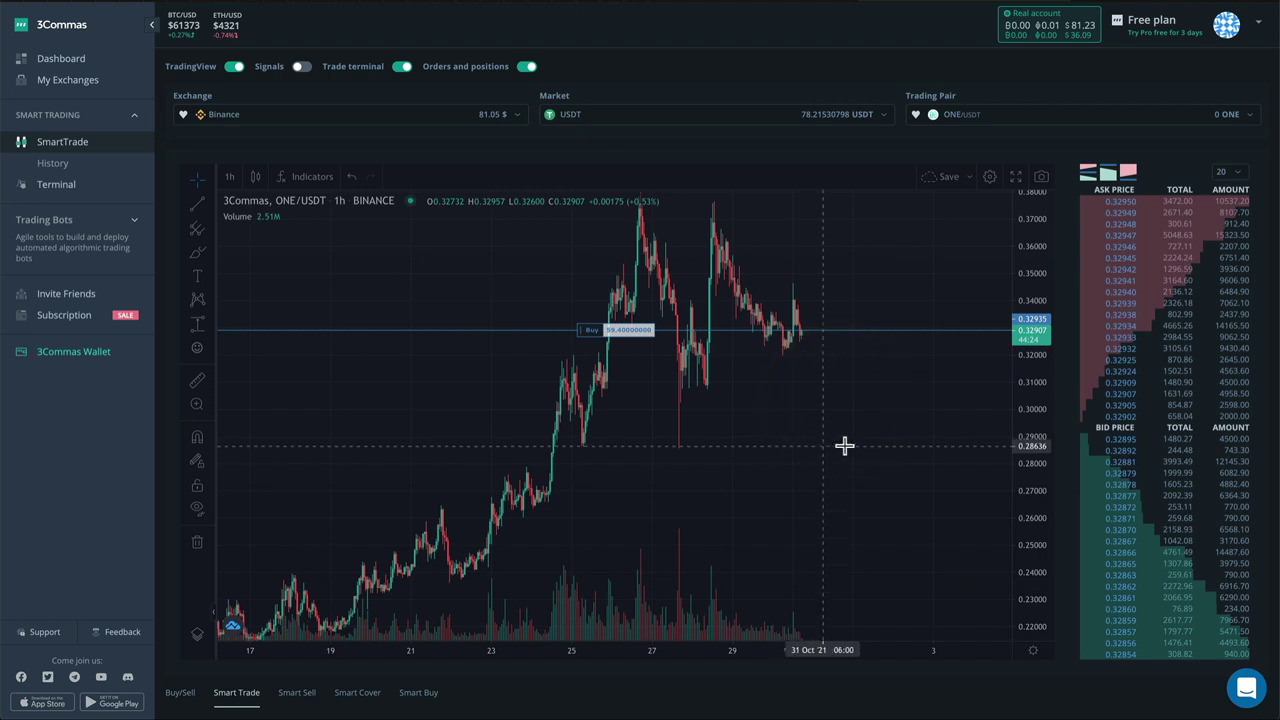
scroll(1065, 405, "down", 5)
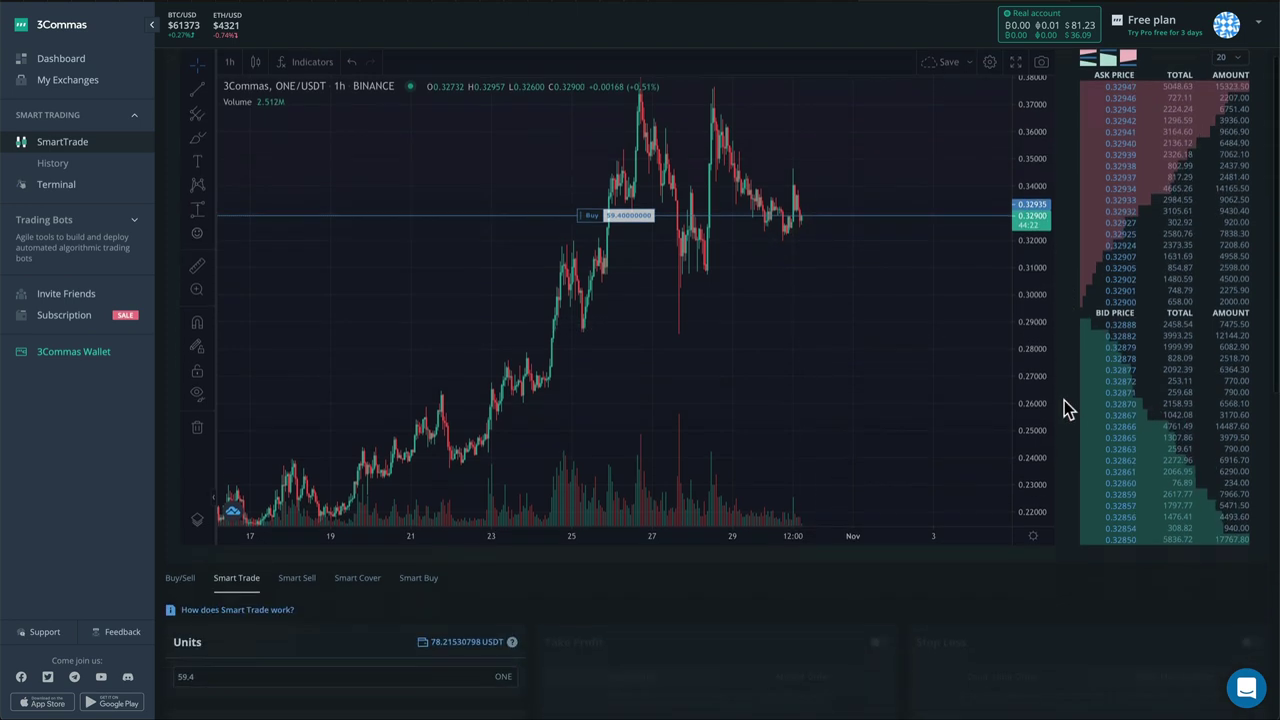
scroll(410, 578, "down", 3)
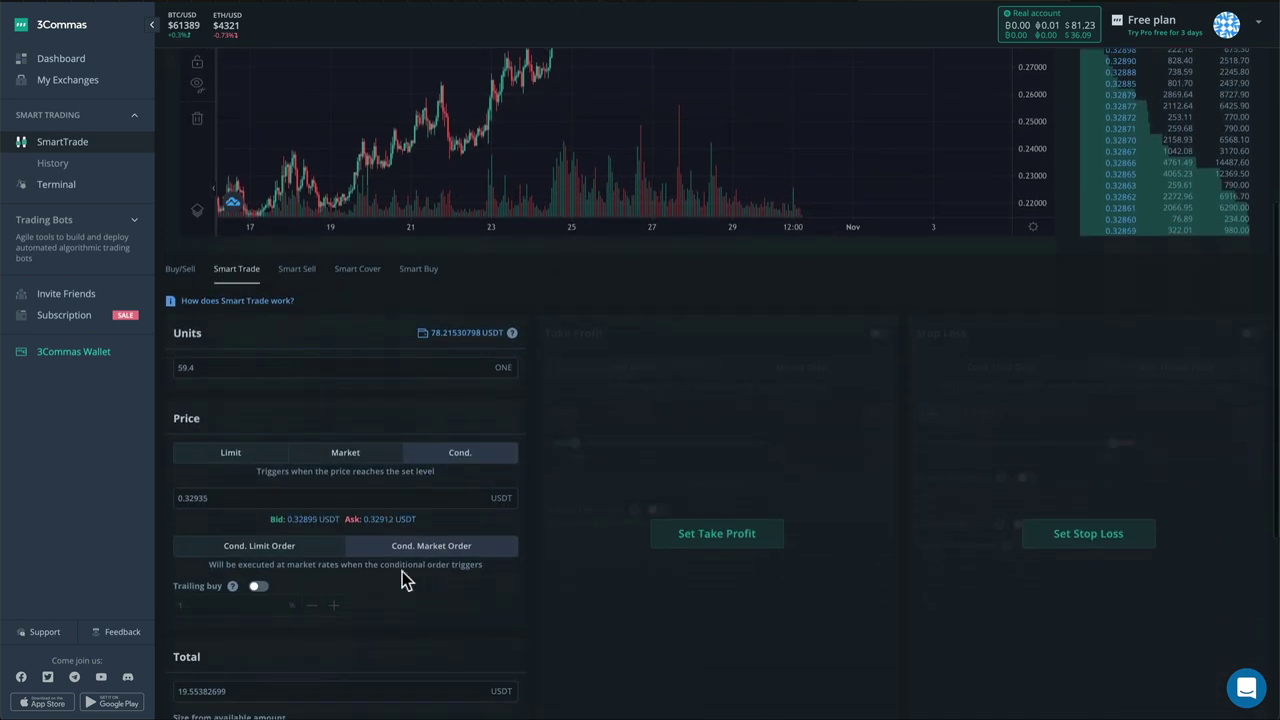
Set the buy to Limit and drag the Buy line down to about 0.29
left_click(236, 452)
scroll(603, 512, "up", 5)
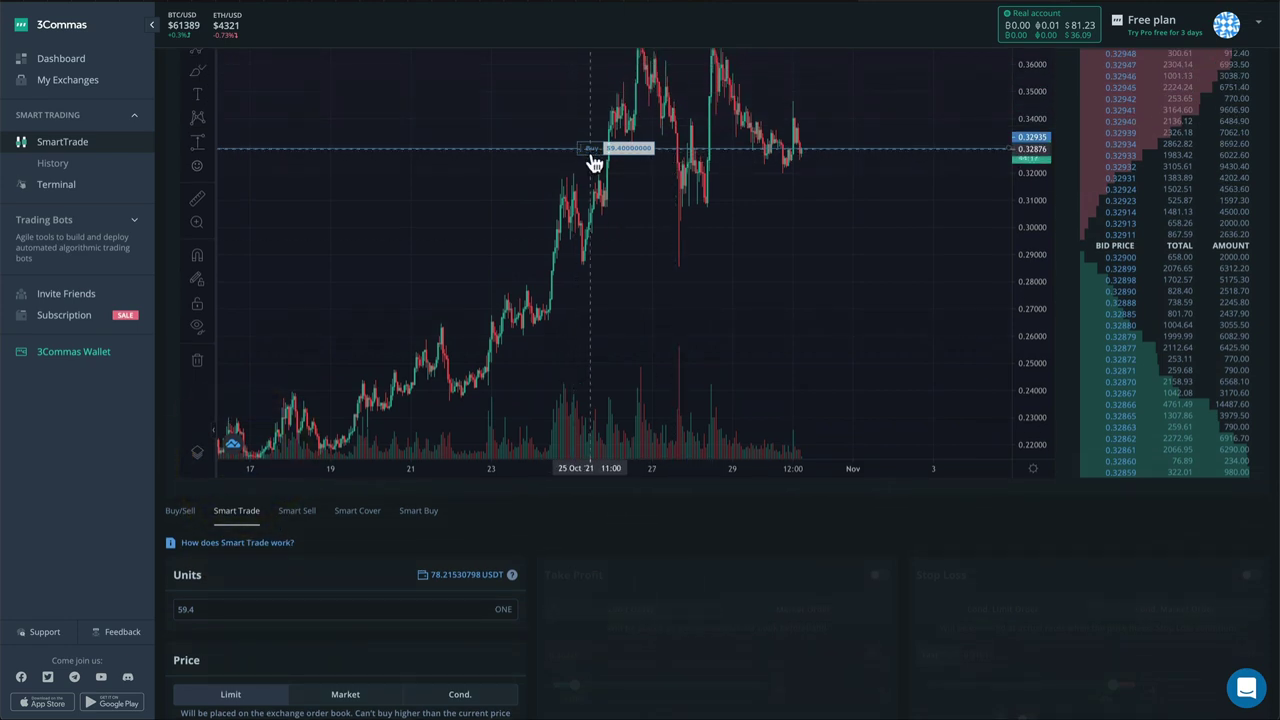
left_click_drag(591, 150, 586, 254)
scroll(798, 182, "down", 3)
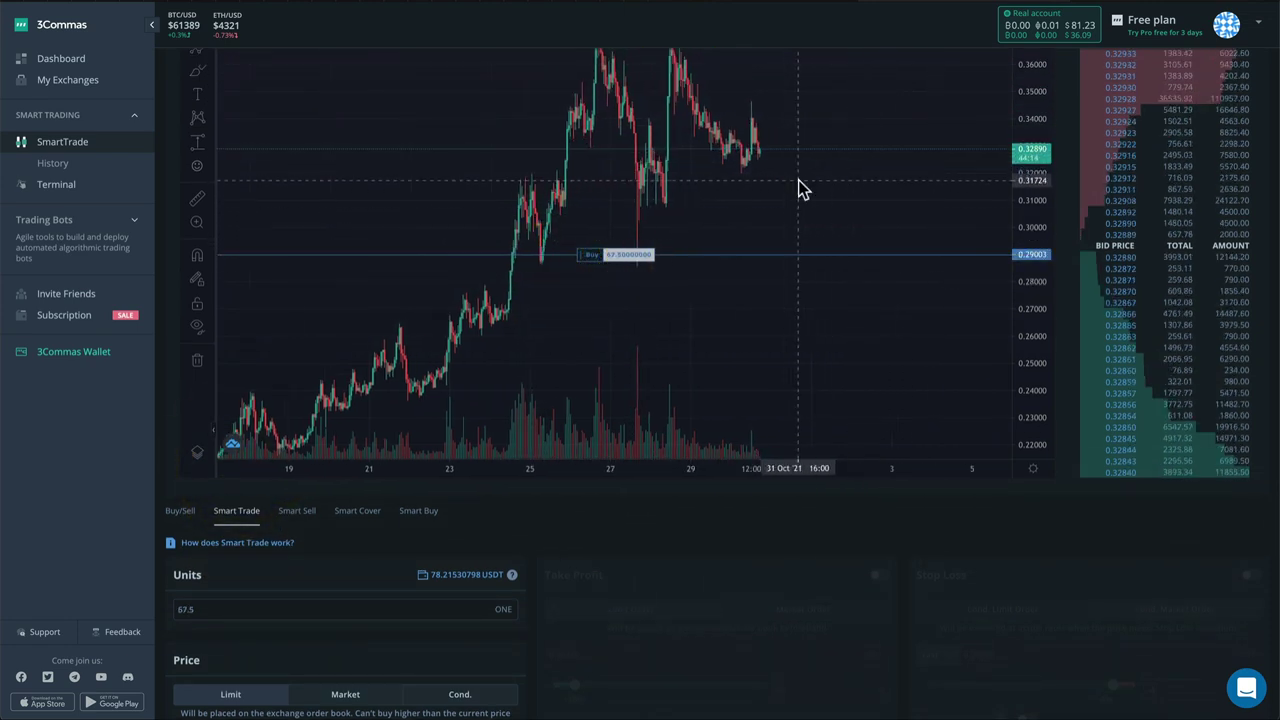
left_click_drag(1037, 173, 1032, 274)
scroll(1062, 265, "down", 3)
scroll(1062, 265, "down", 5)
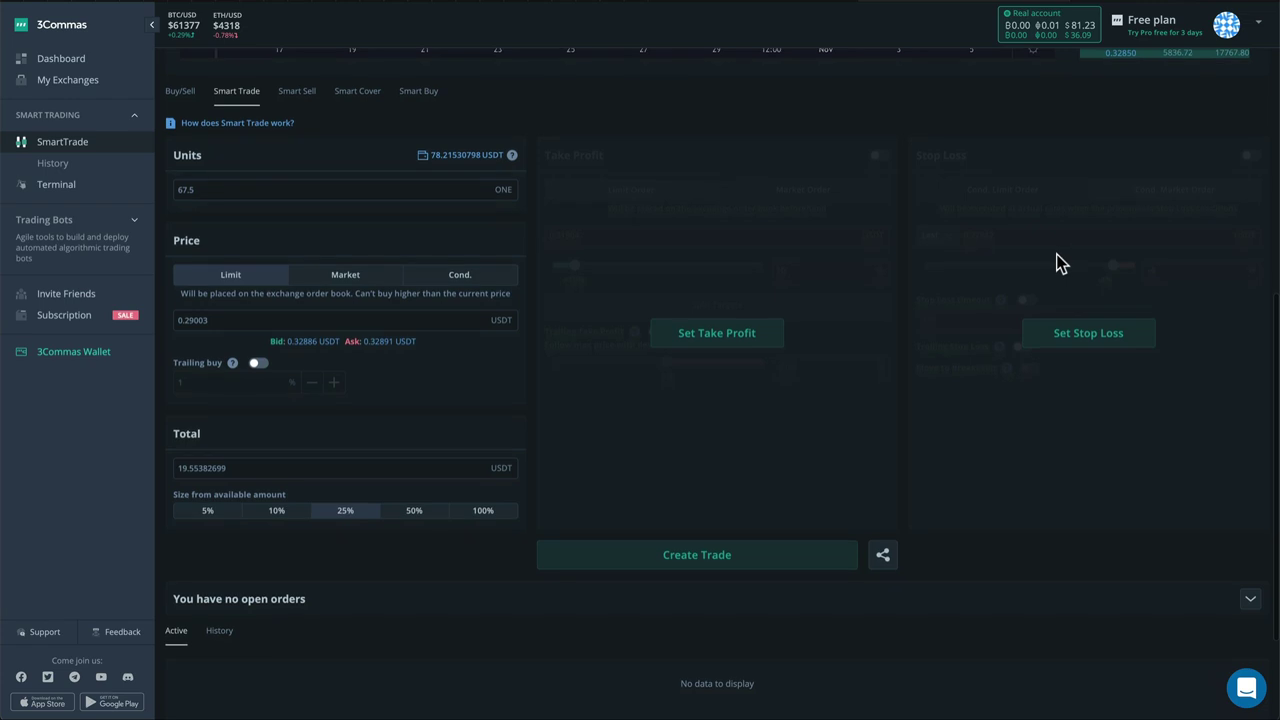
scroll(1015, 270, "up", 5)
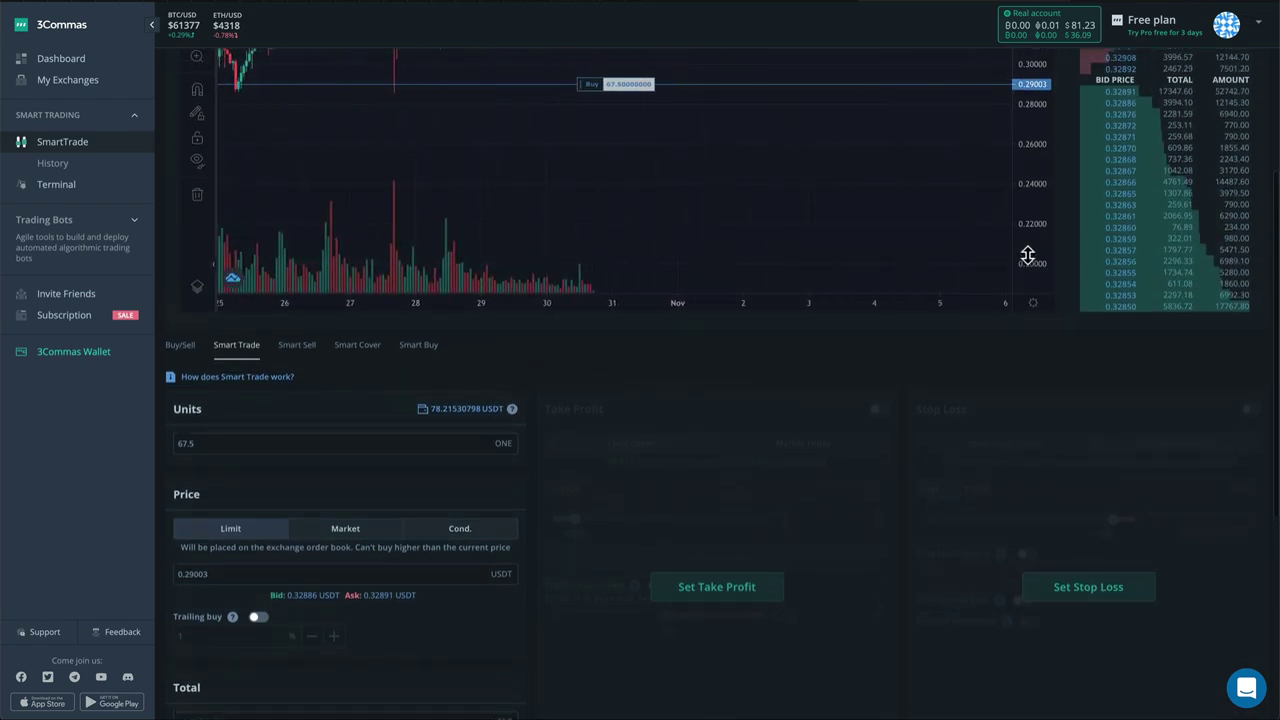
scroll(1050, 228, "up", 5)
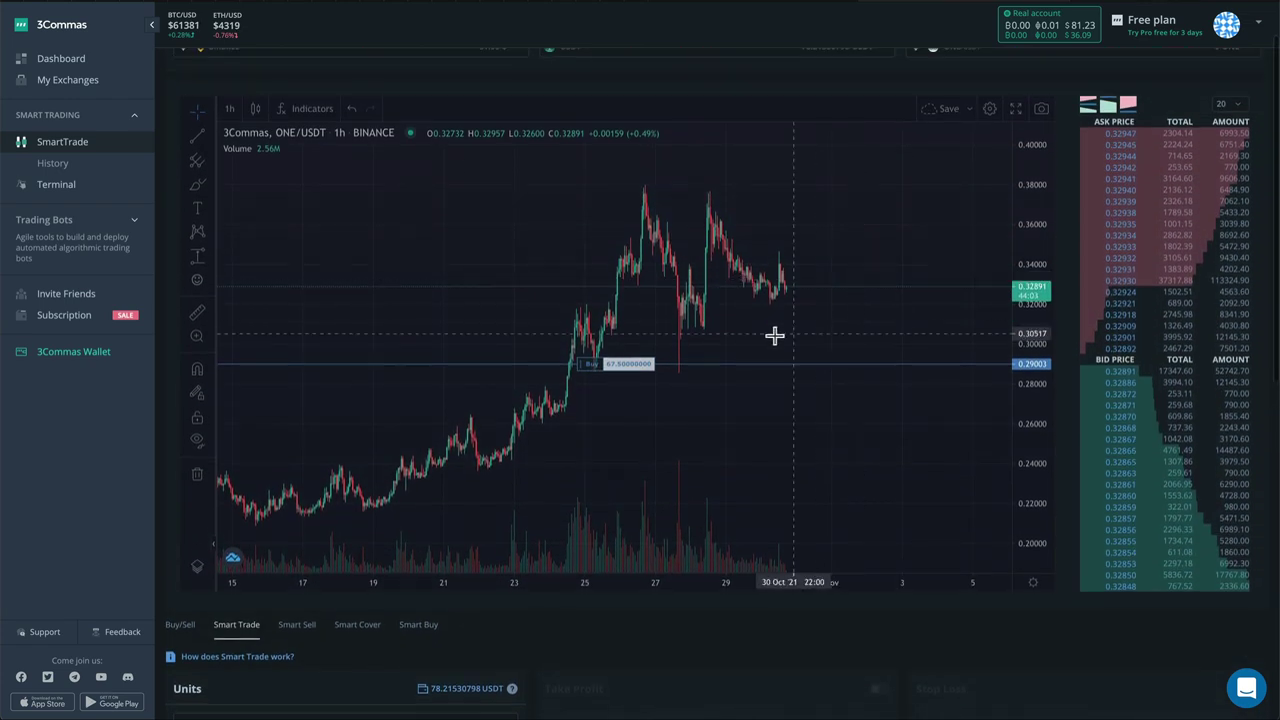
Fine-tune the buy limit price to about 0.28645 USDT
left_click_drag(612, 366, 586, 363)
scroll(1054, 400, "down", 5)
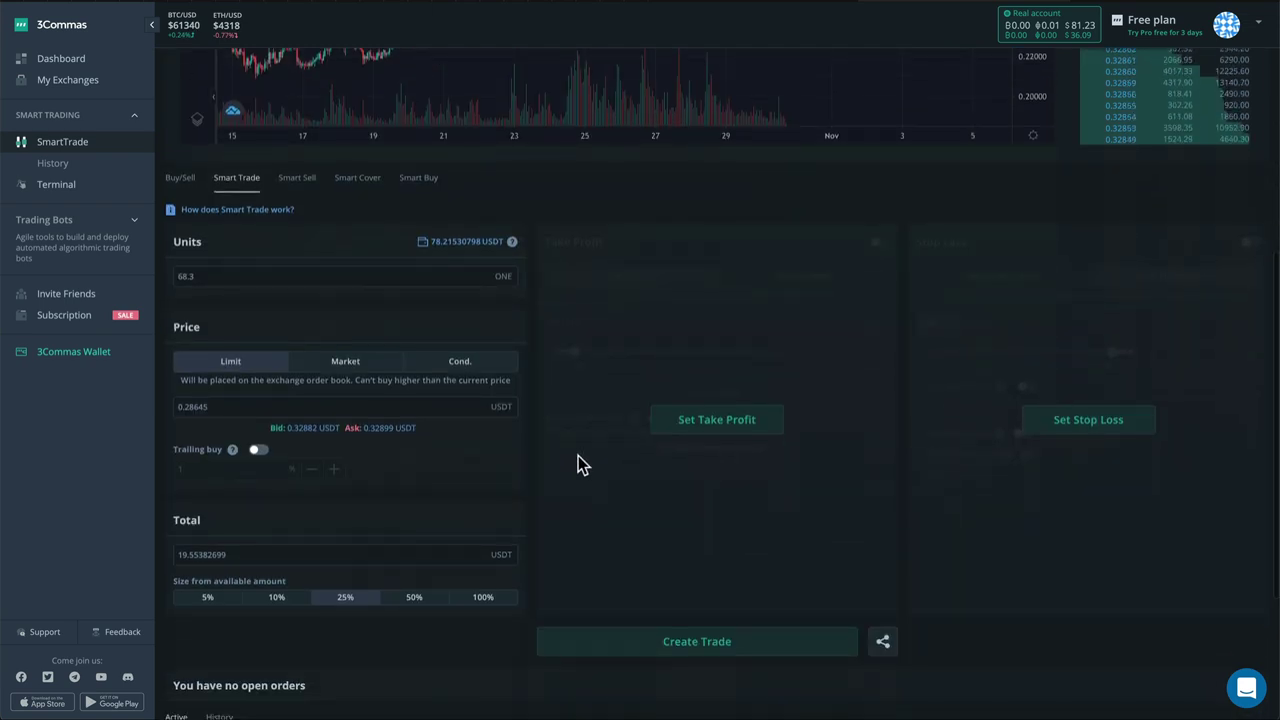
scroll(393, 508, "up", 5)
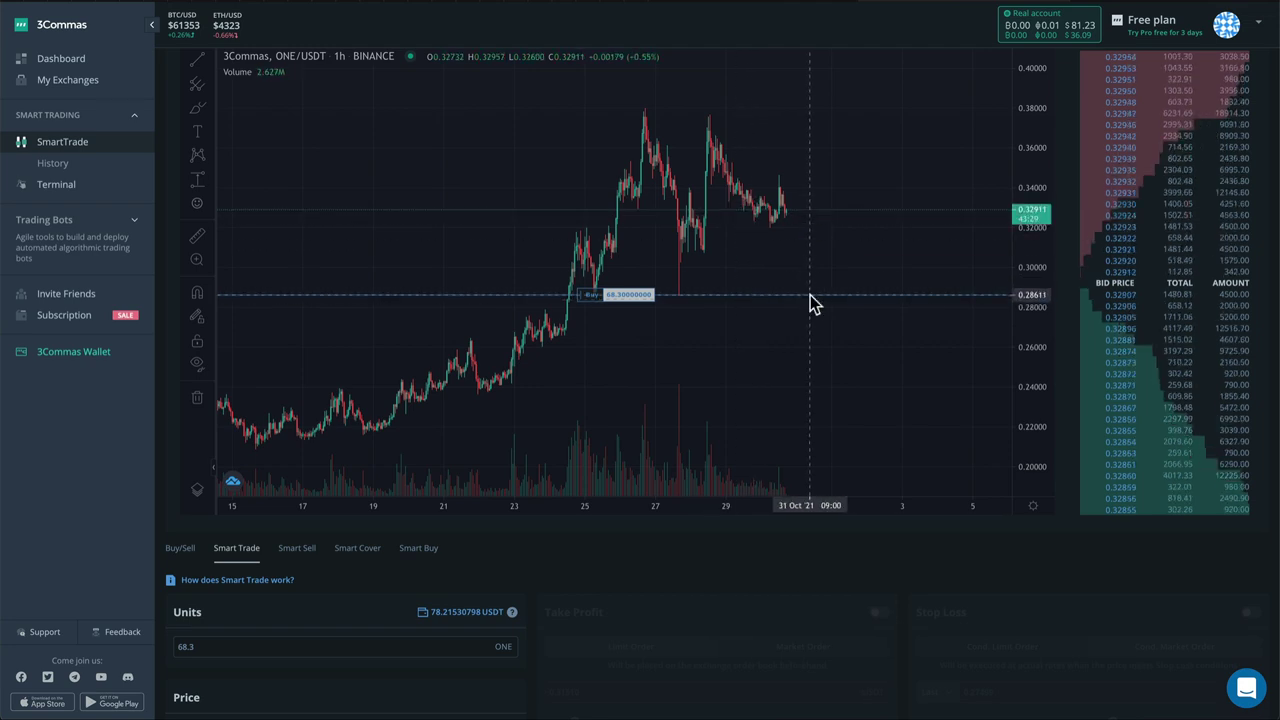
scroll(765, 590, "down", 3)
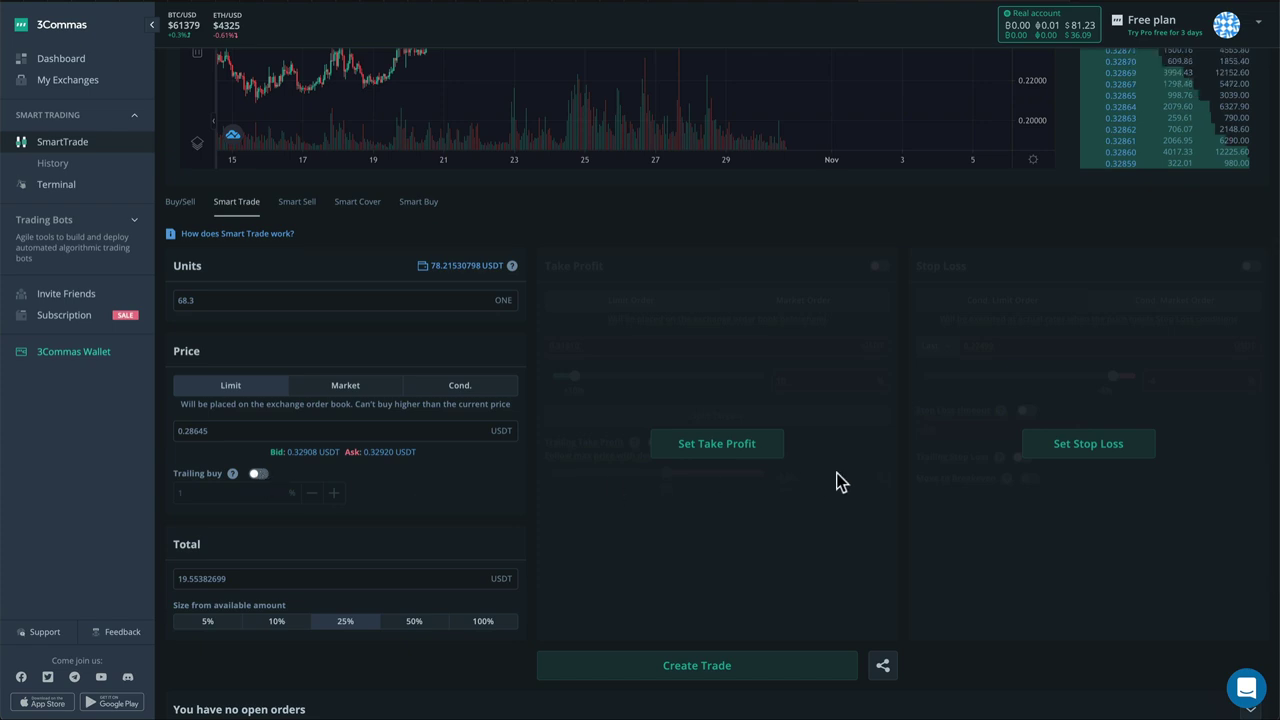
scroll(833, 480, "up", 3)
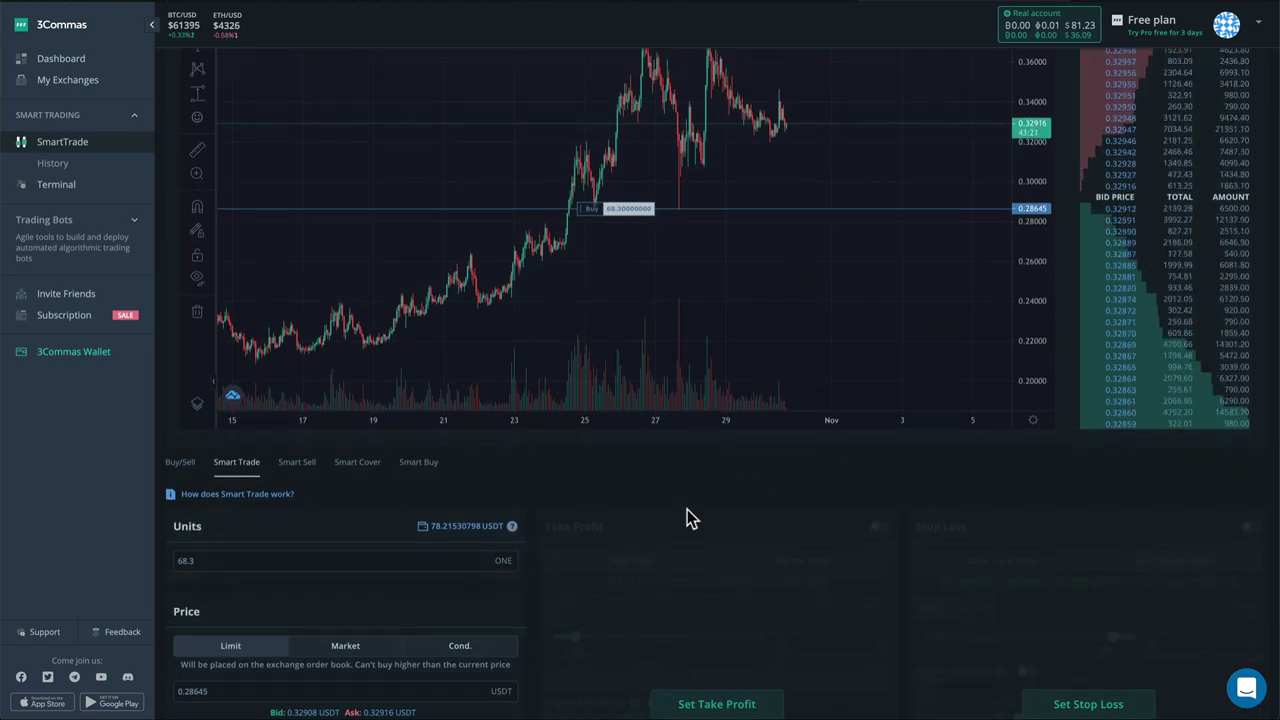
scroll(646, 519, "up", 1)
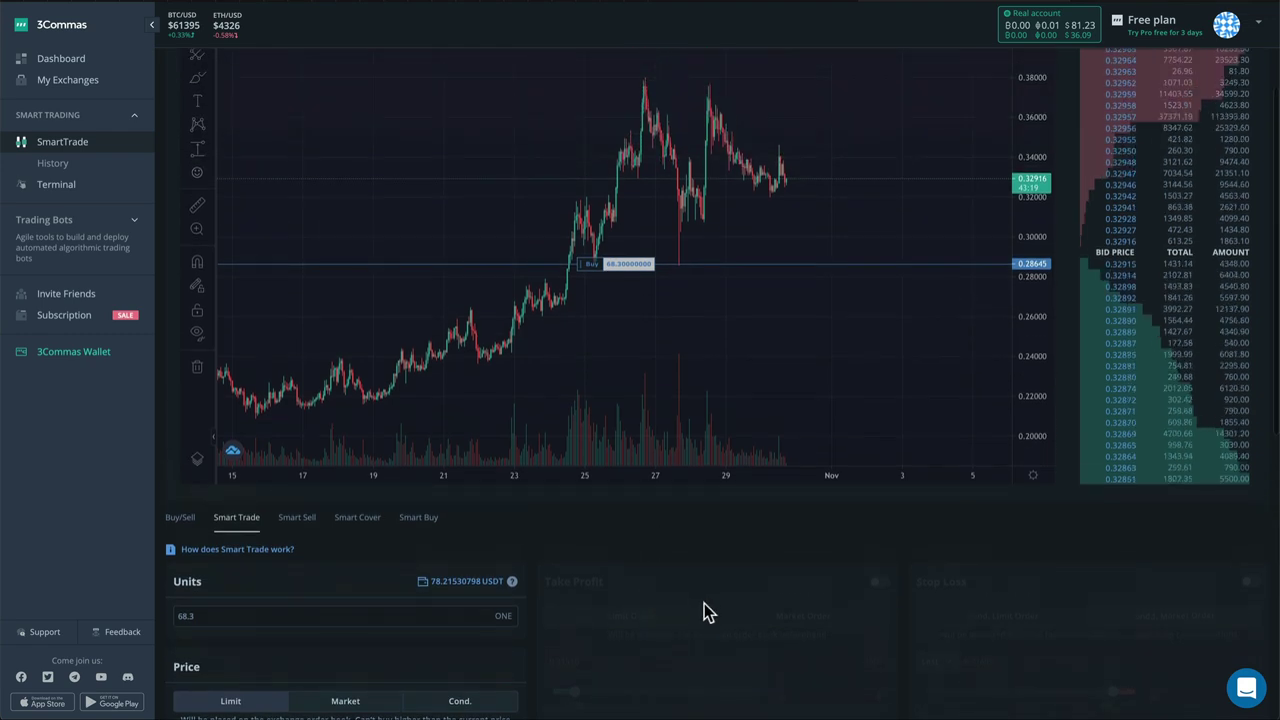
scroll(599, 626, "down", 2)
Switch the 59.4 ONE buy to a Market price order
left_click(318, 597)
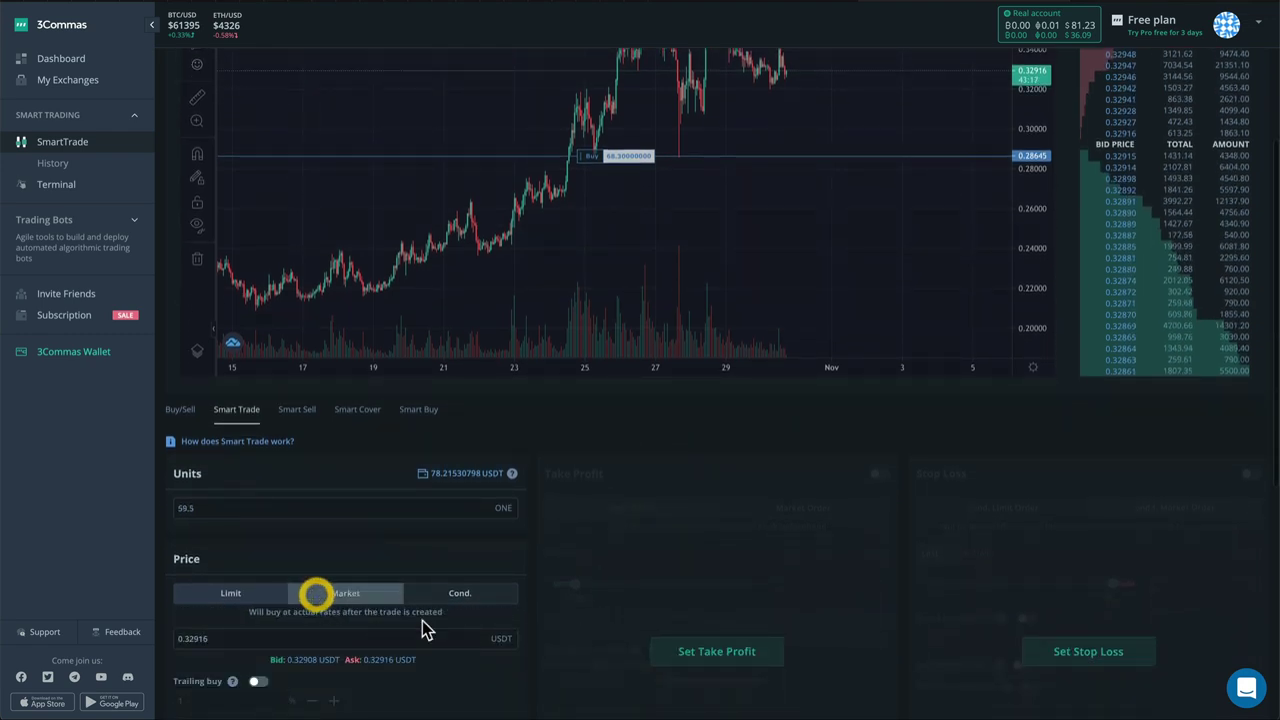
scroll(725, 565, "up", 1)
scroll(705, 585, "down", 5)
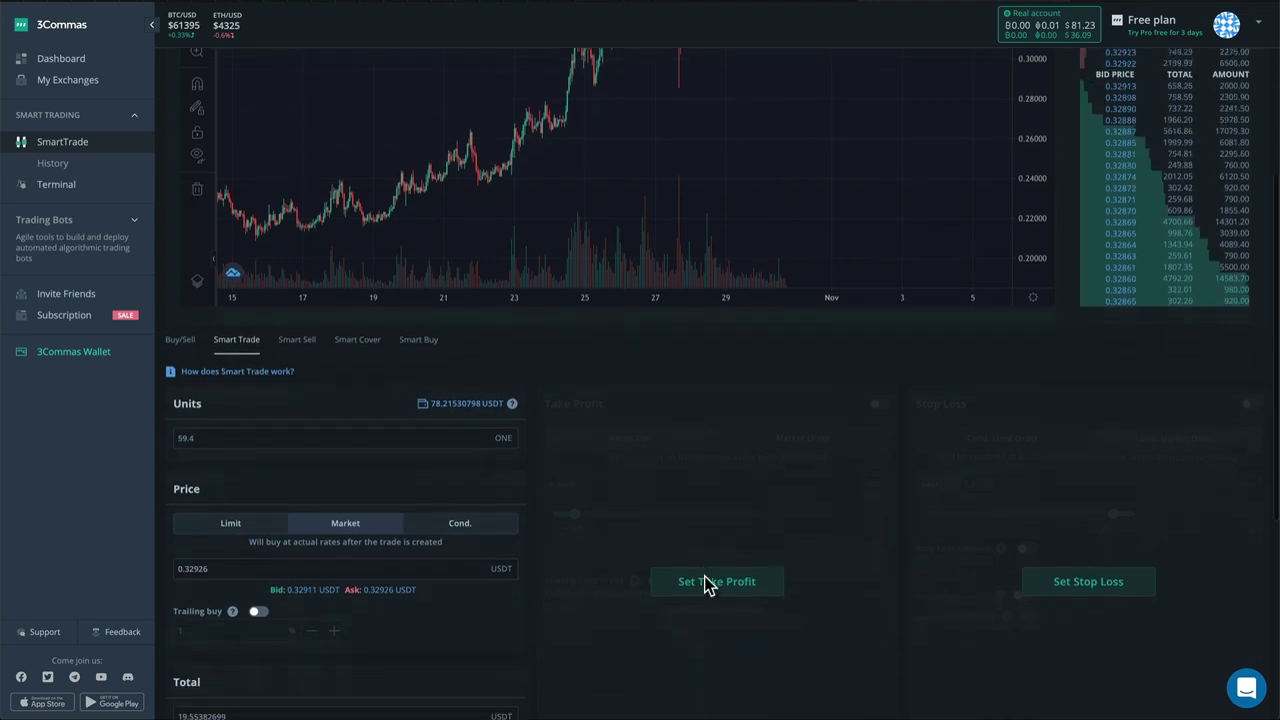
scroll(632, 560, "up", 5)
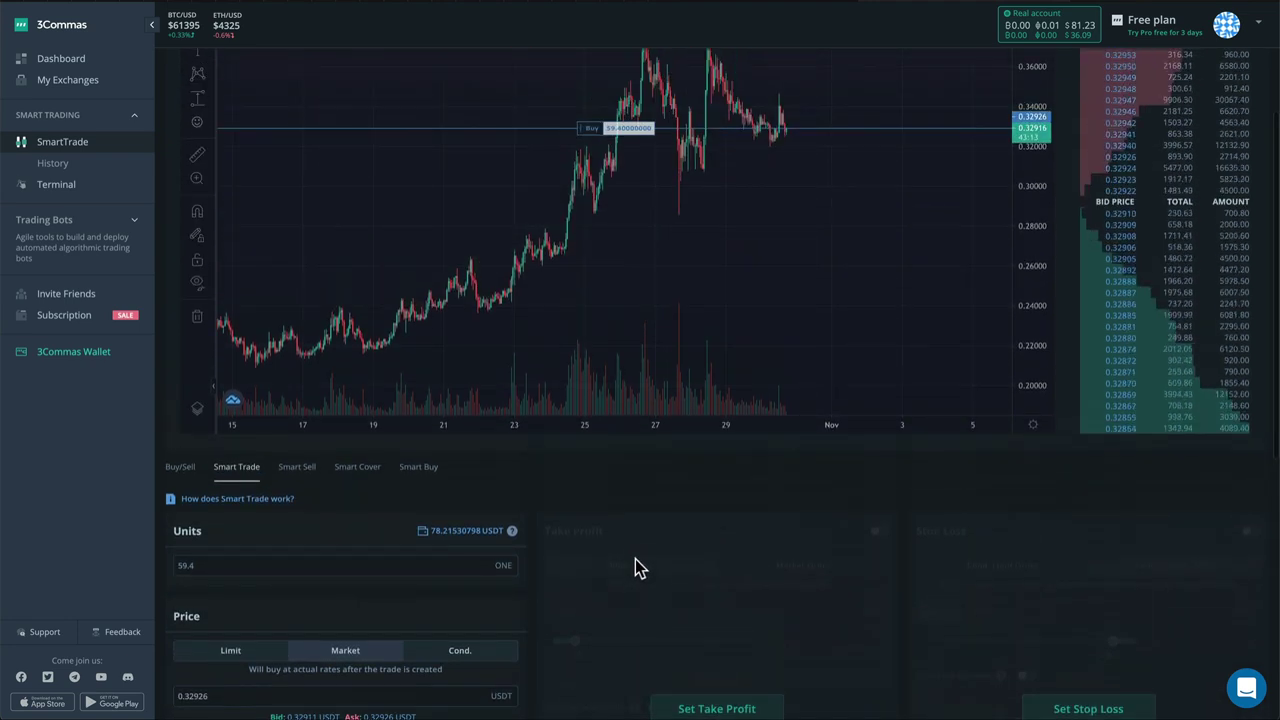
scroll(658, 590, "down", 4)
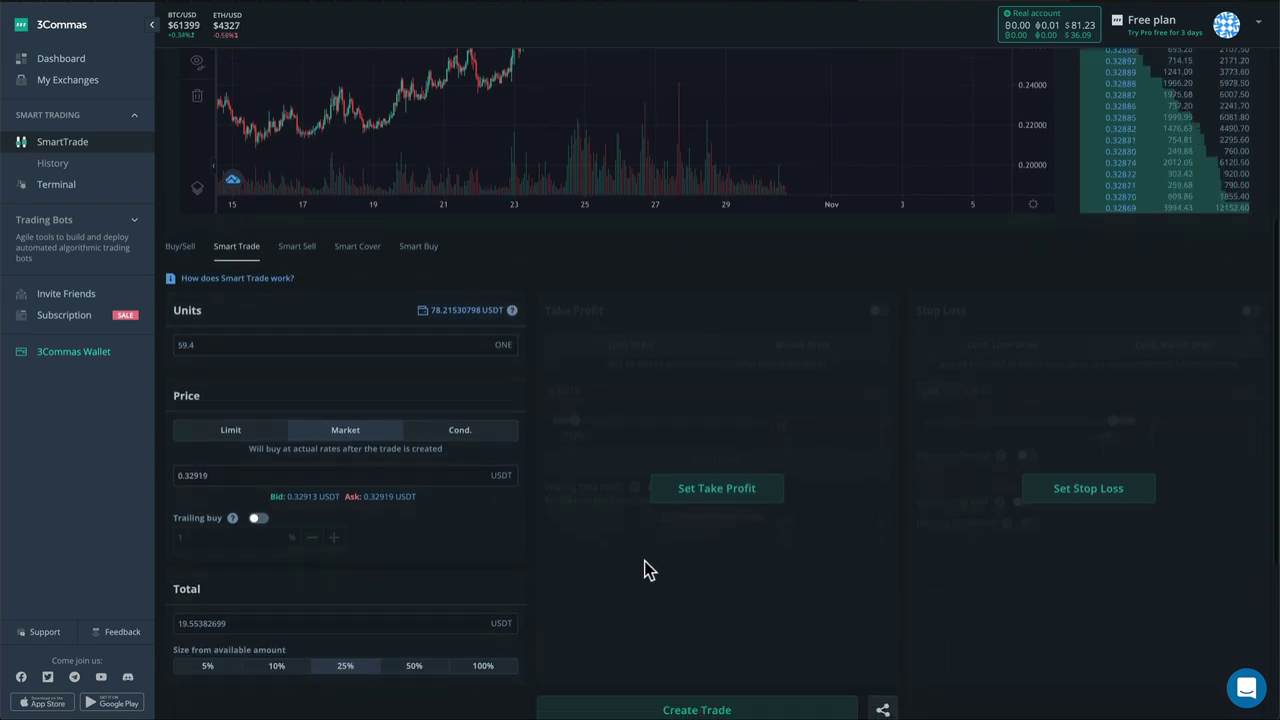
scroll(646, 563, "up", 5)
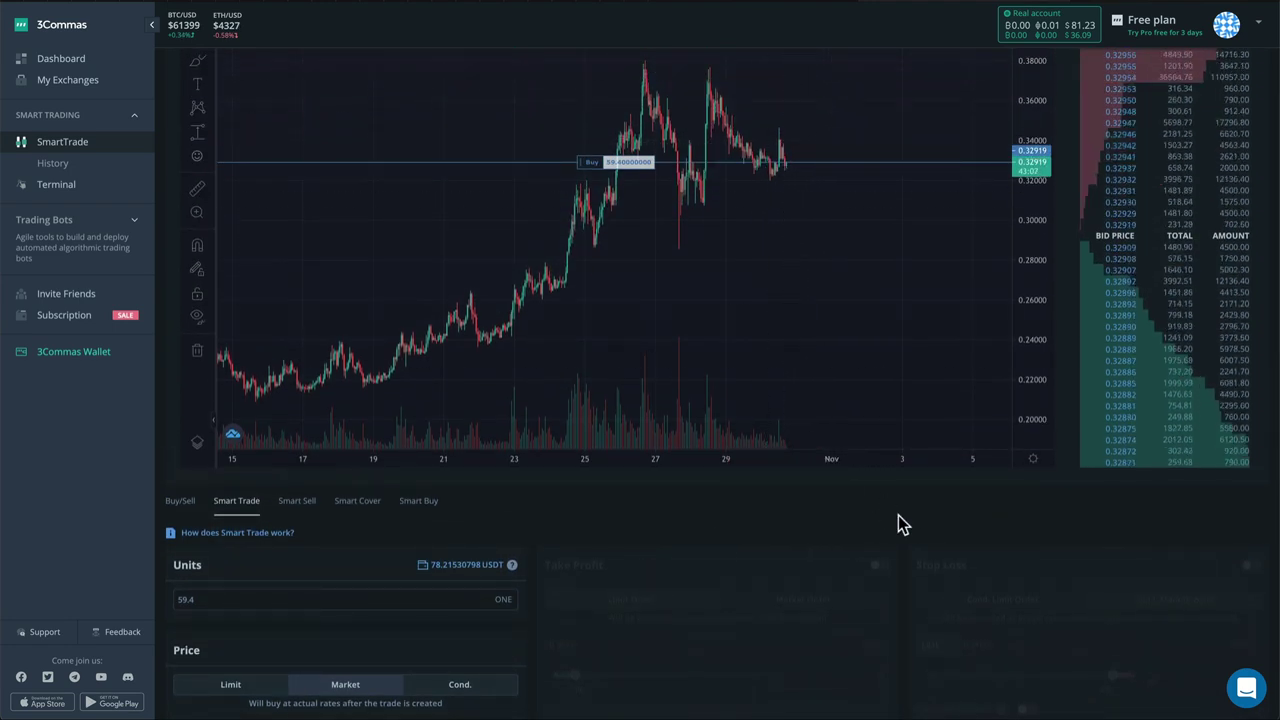
scroll(921, 609, "down", 10)
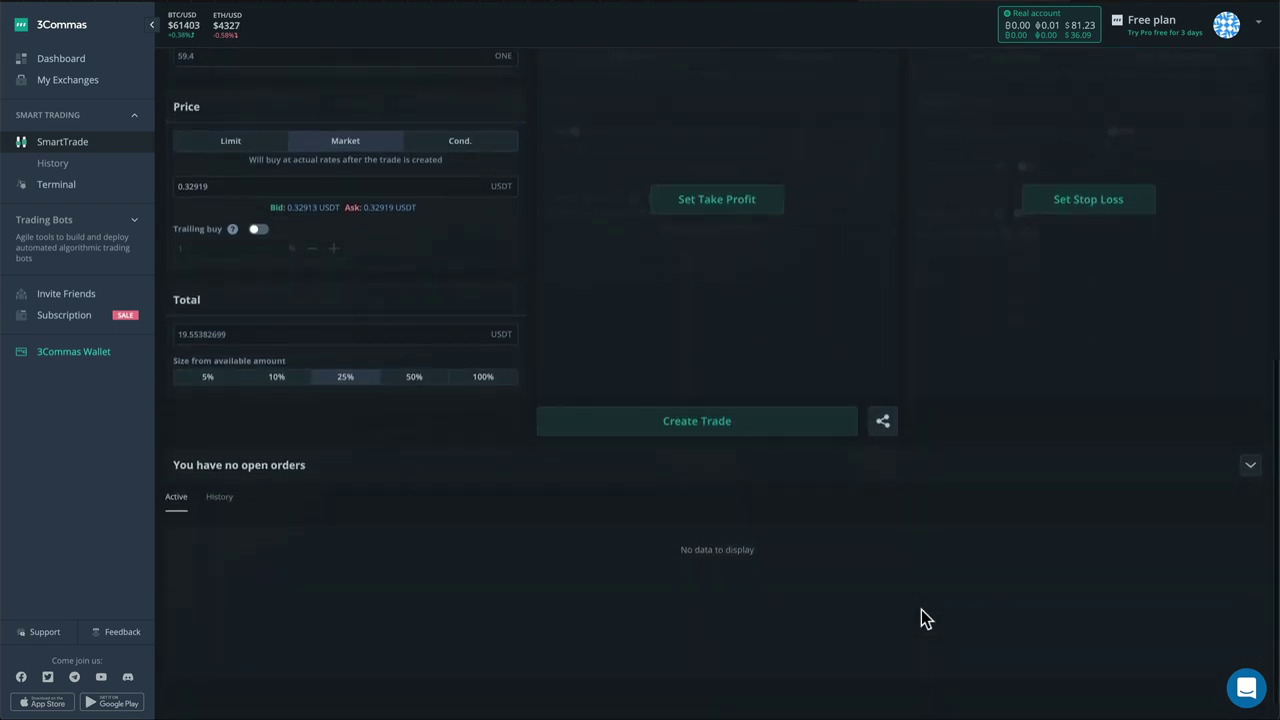
scroll(895, 484, "up", 3)
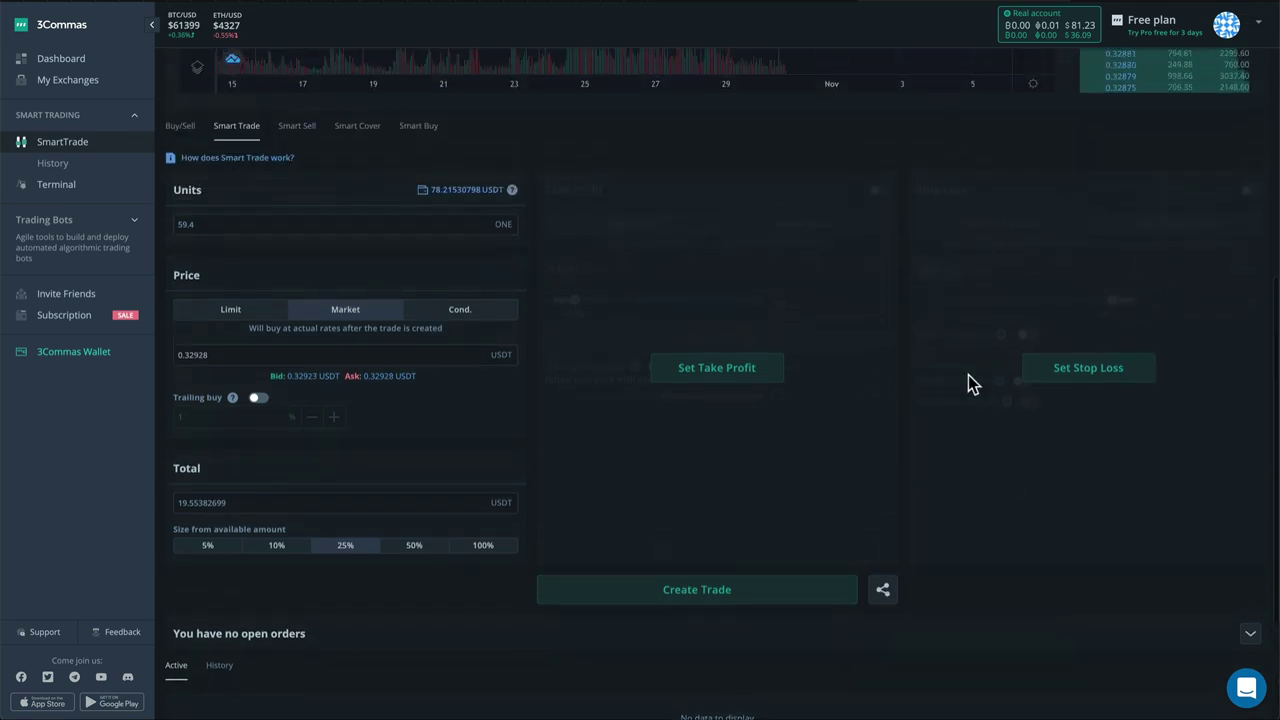
scroll(903, 517, "down", 3)
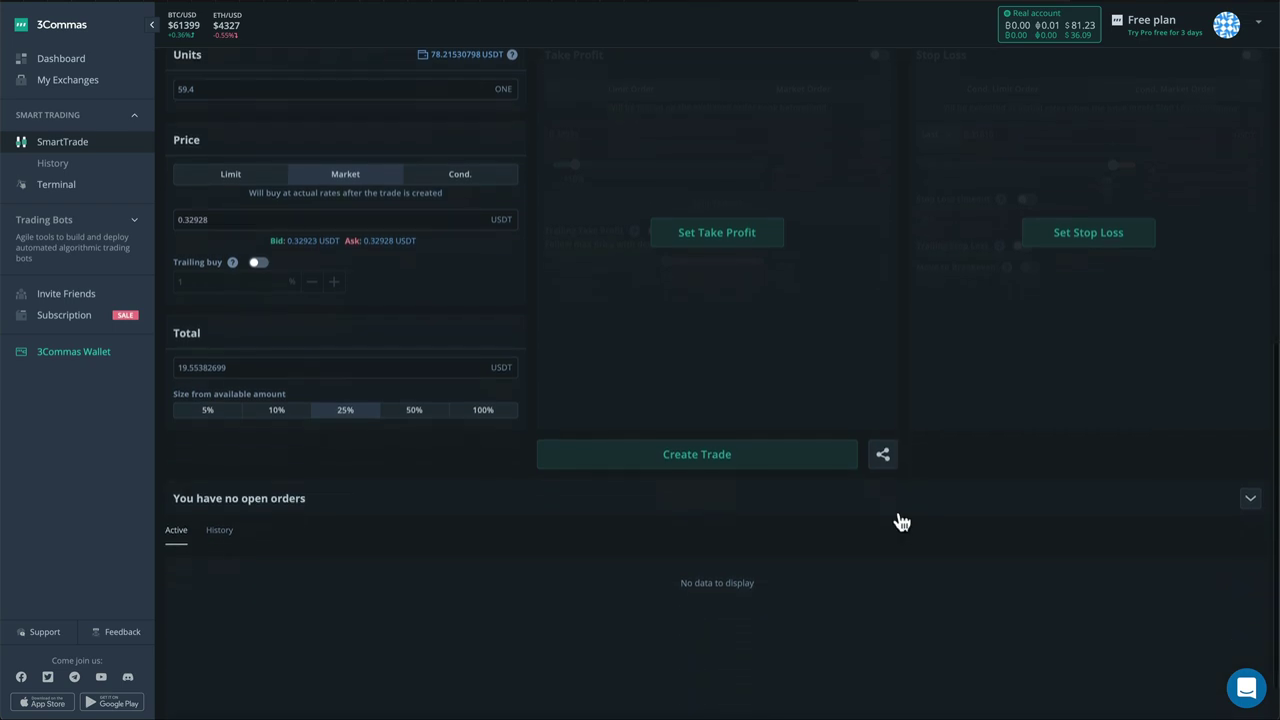
Create and confirm the 59.4 ONE market buy of about 19.55 USDT, with no stop loss or take profit
left_click(718, 410)
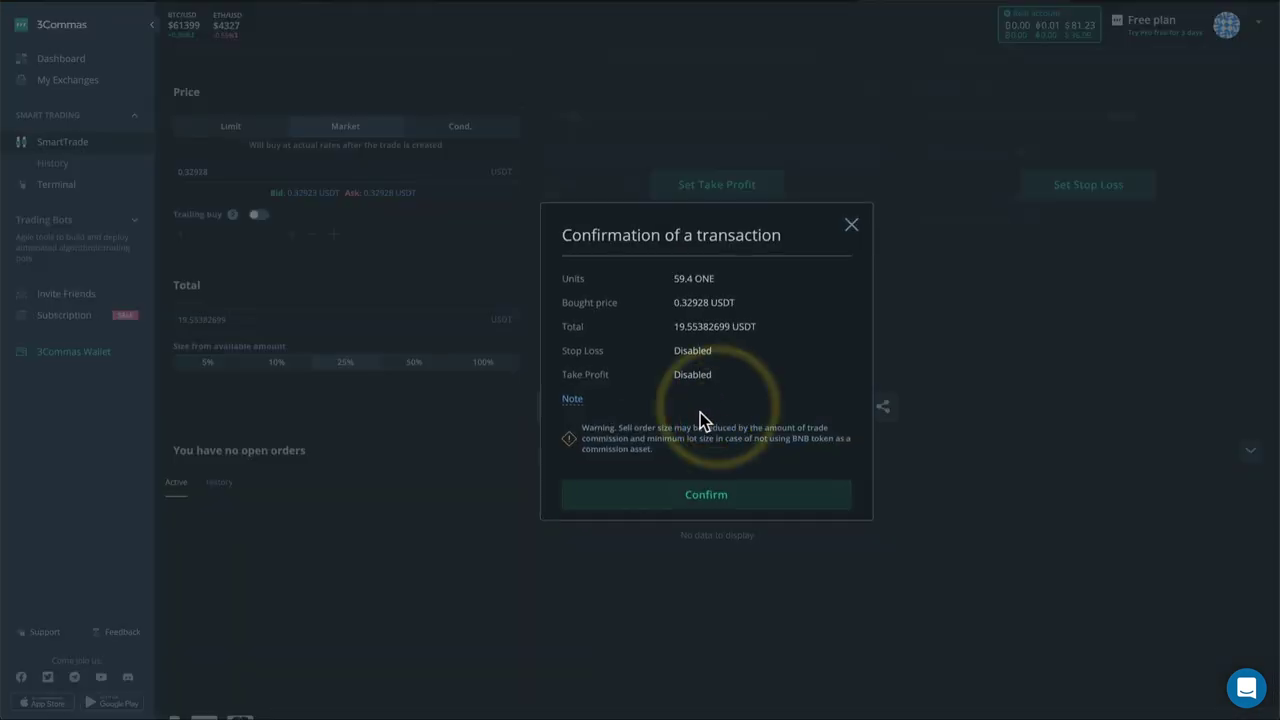
left_click(739, 278)
left_click_drag(703, 303, 714, 374)
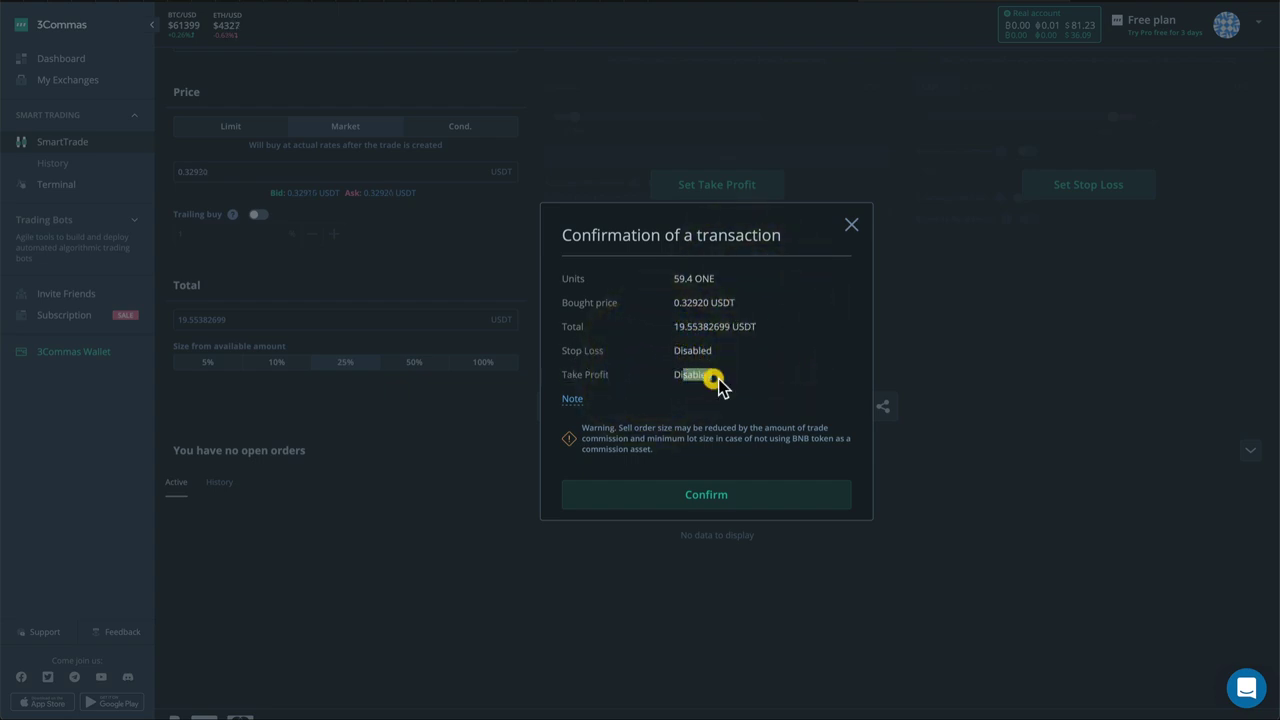
left_click(748, 502)
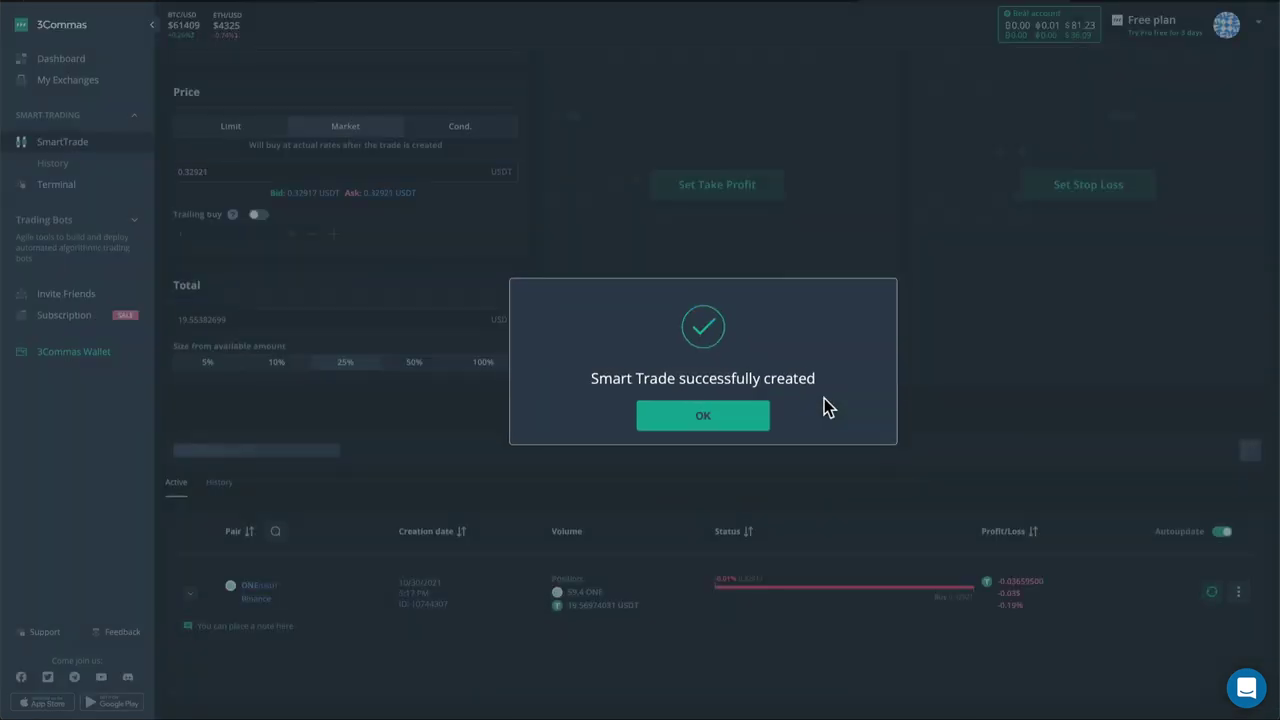
left_click(724, 419)
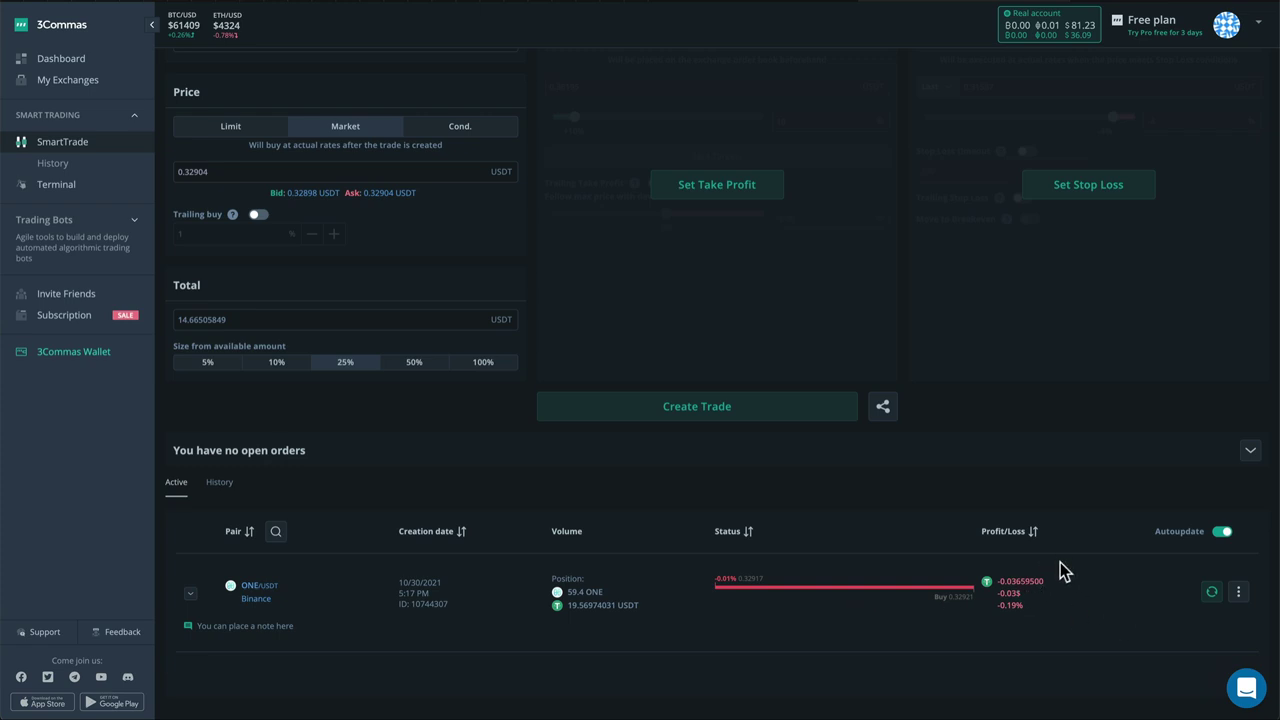
Choose Edit from the ONE/USDT trade's three-dot menu in the open orders list
scroll(1077, 553, "up", 5)
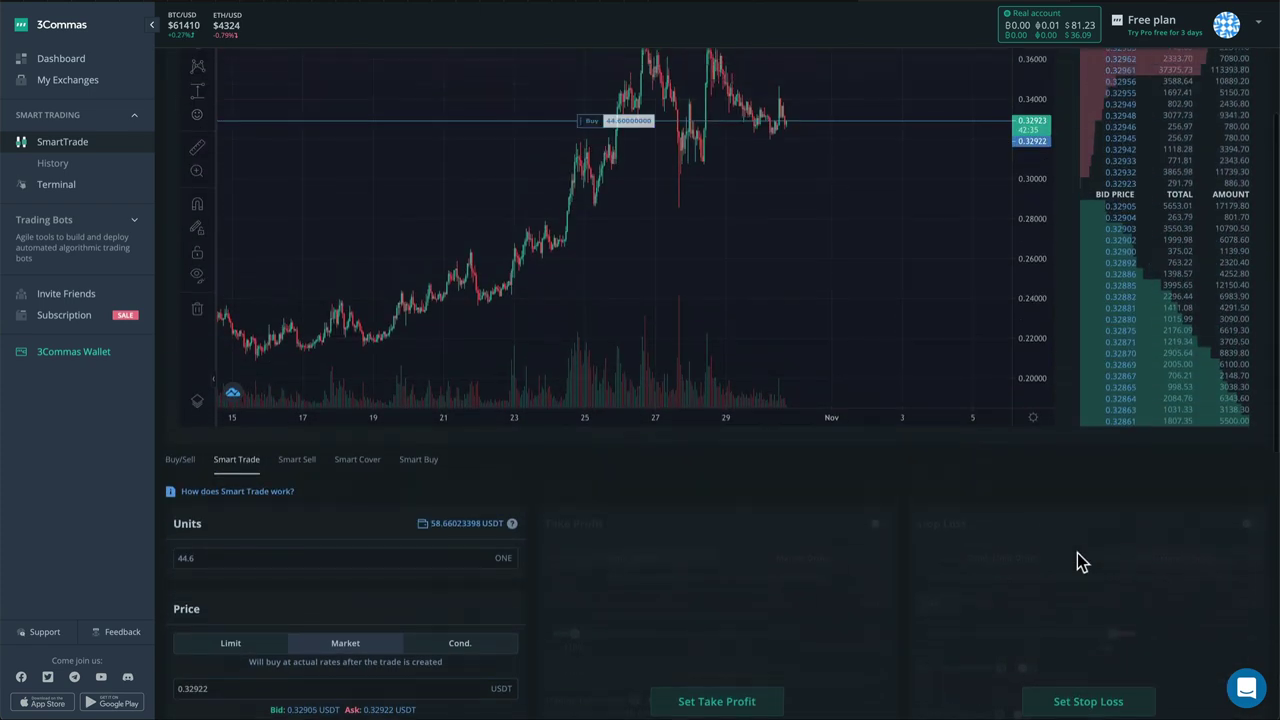
scroll(1077, 553, "down", 5)
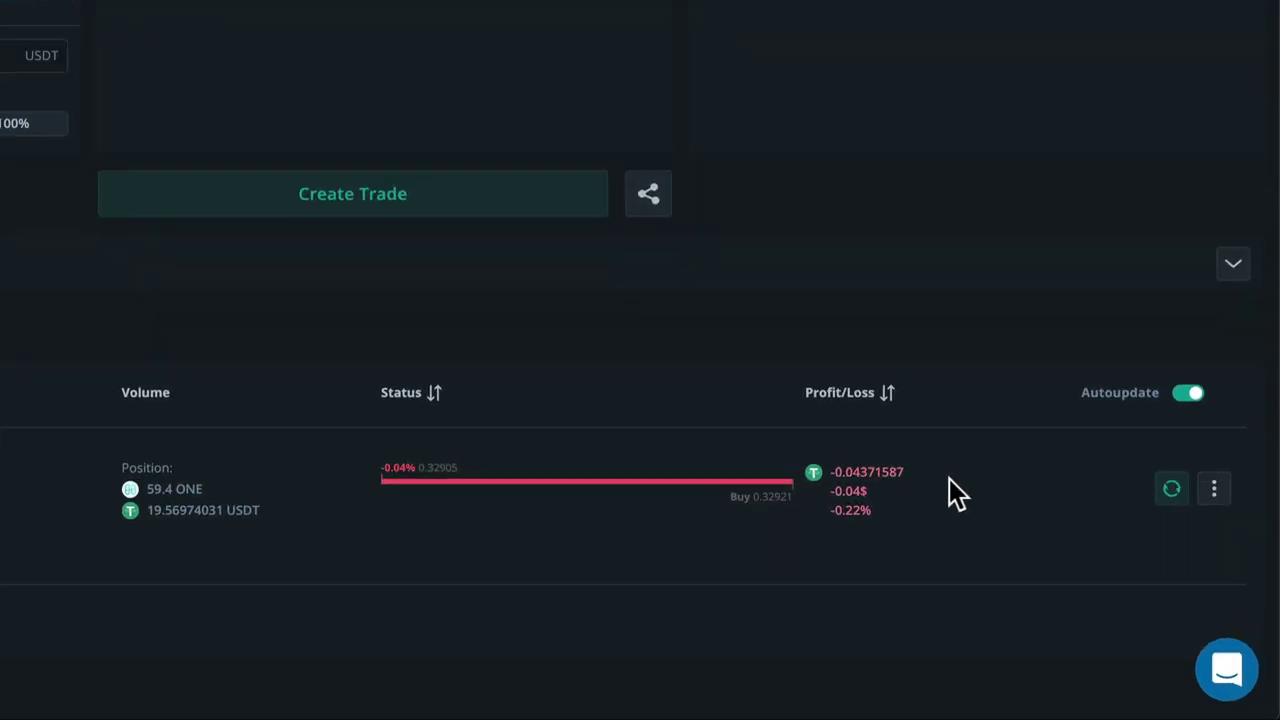
left_click(1203, 446)
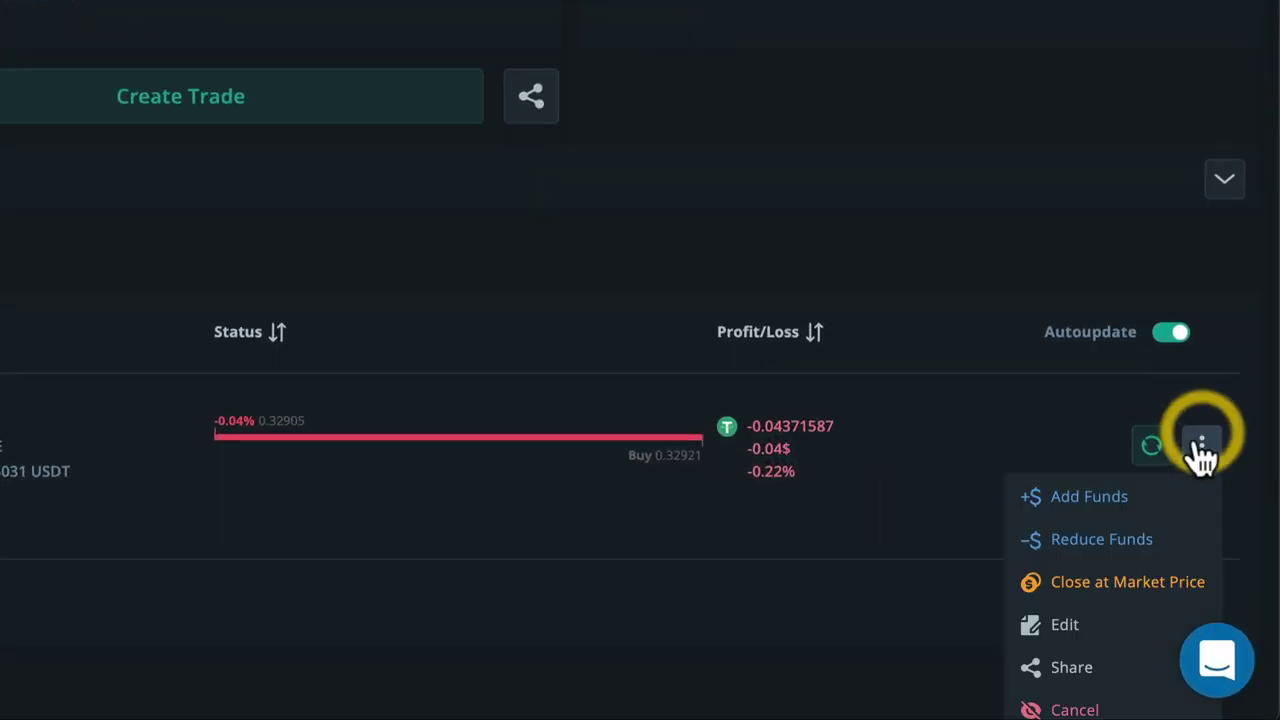
scroll(855, 500, "down", 1)
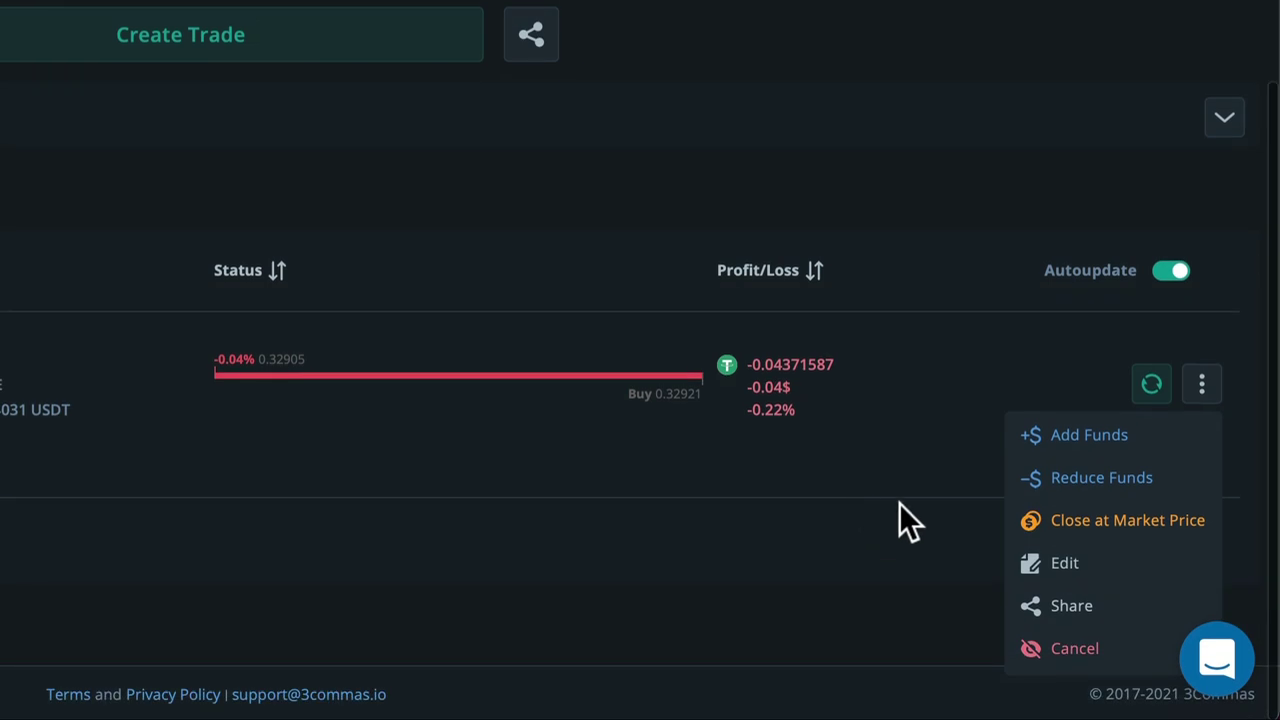
left_click(1066, 560)
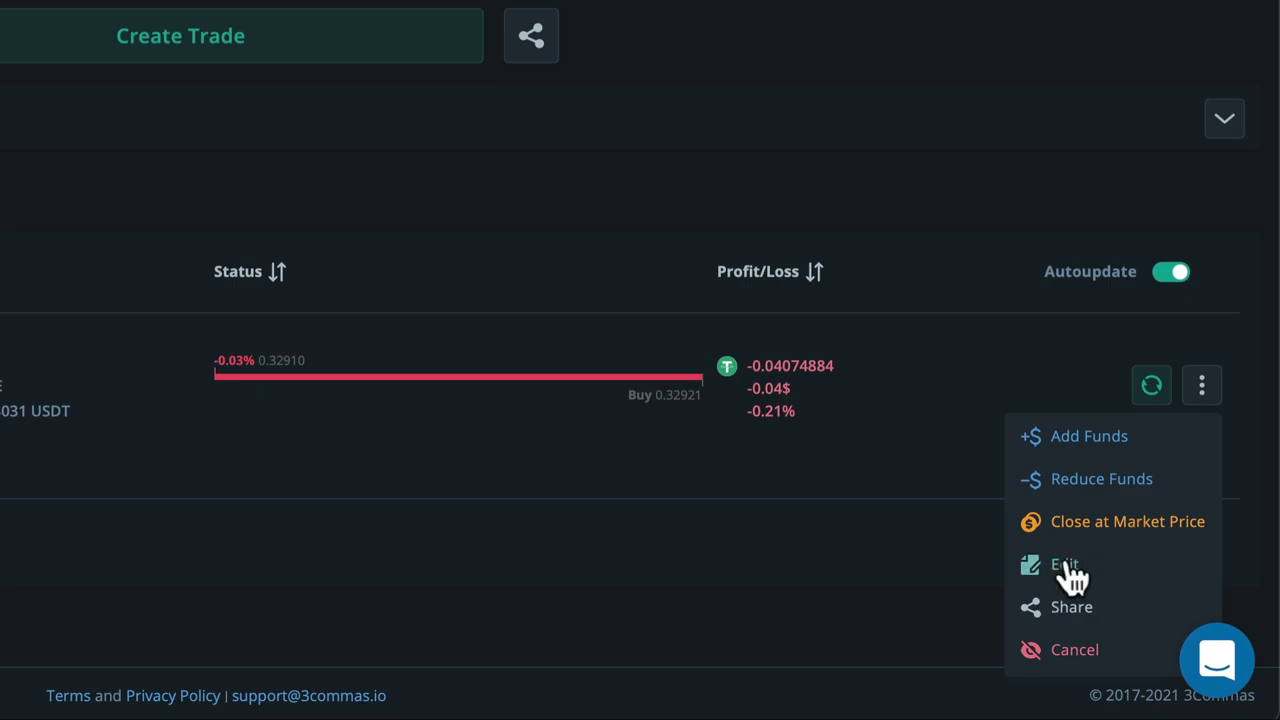
left_click(1068, 568)
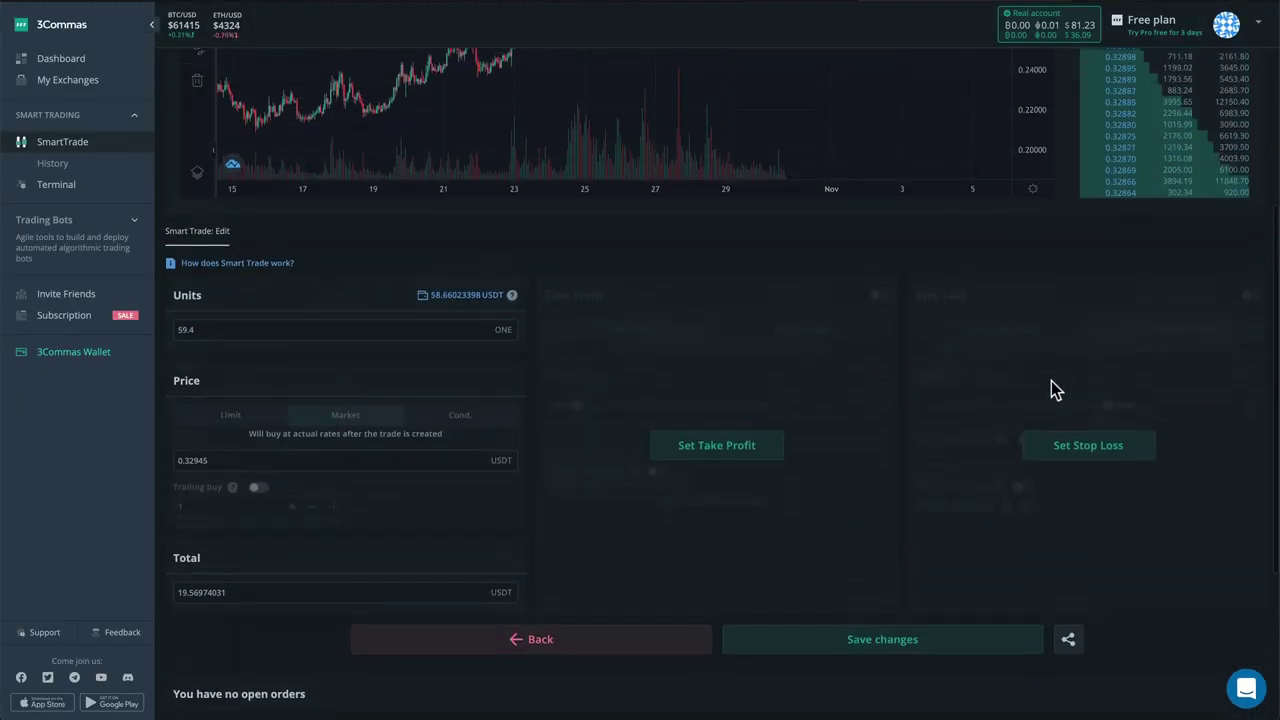
left_click(1103, 467)
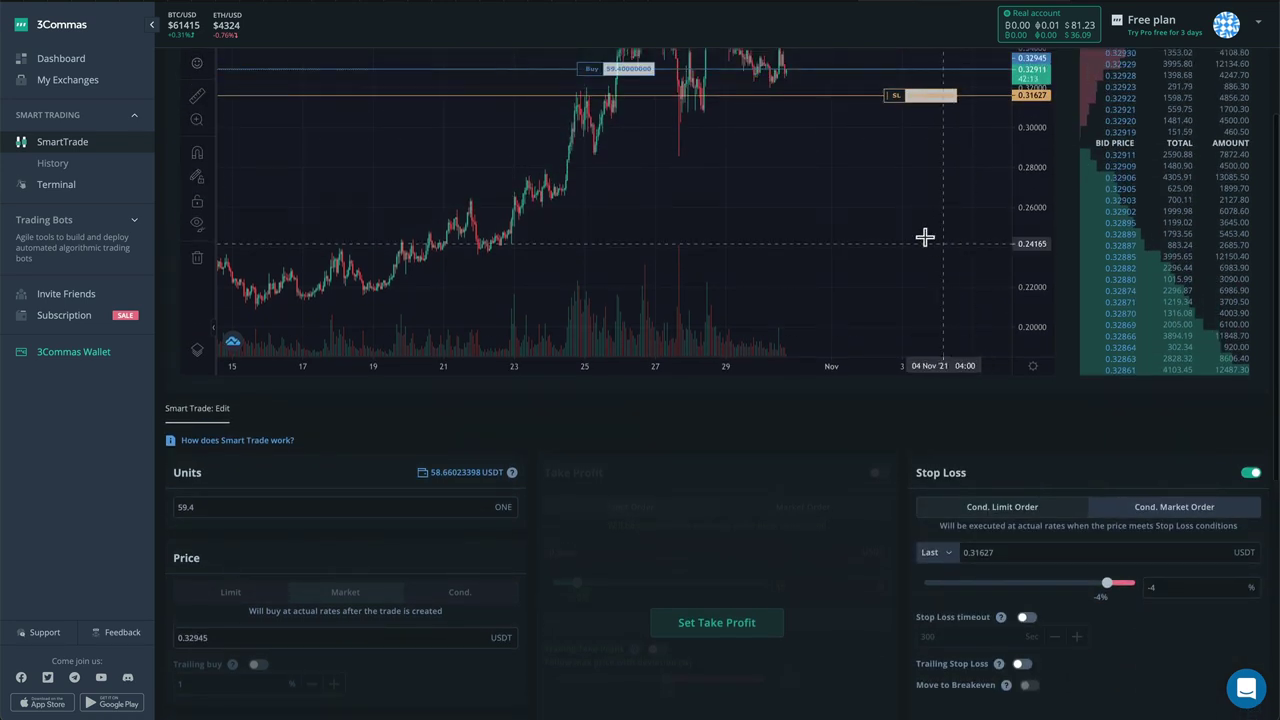
left_click_drag(841, 240, 791, 240)
scroll(960, 205, "down", 1)
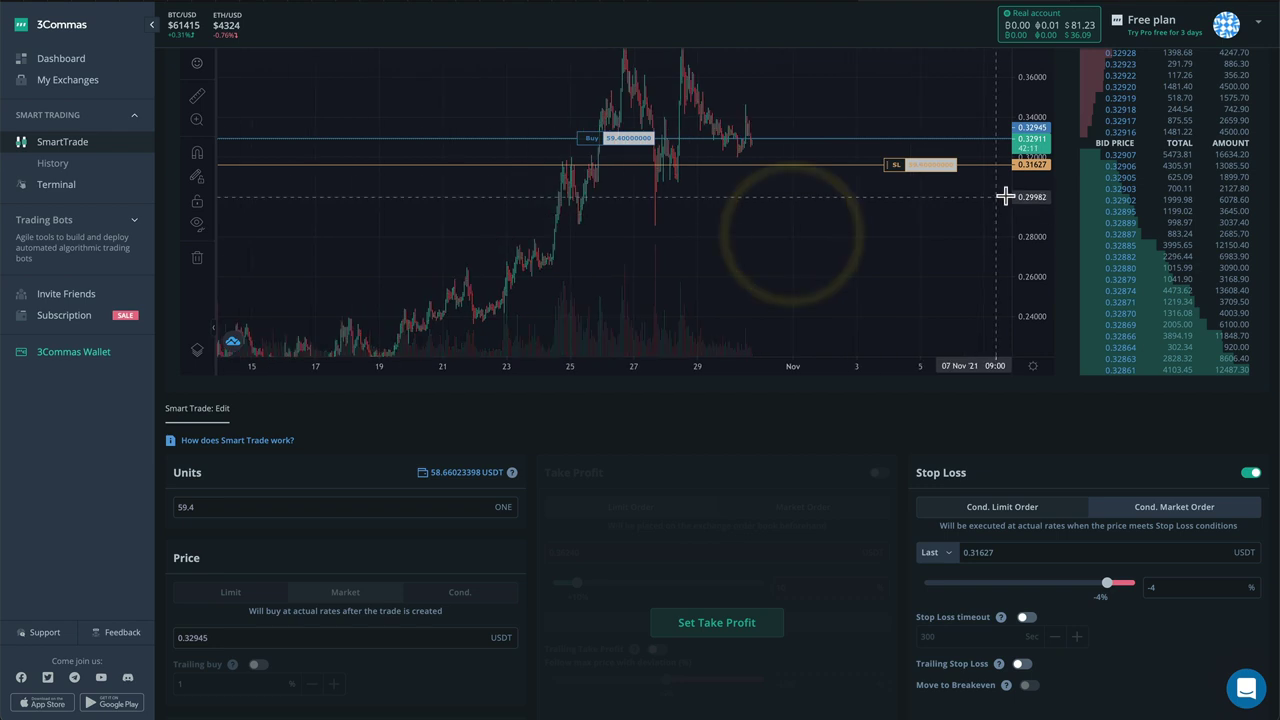
left_click_drag(1029, 200, 1044, 211)
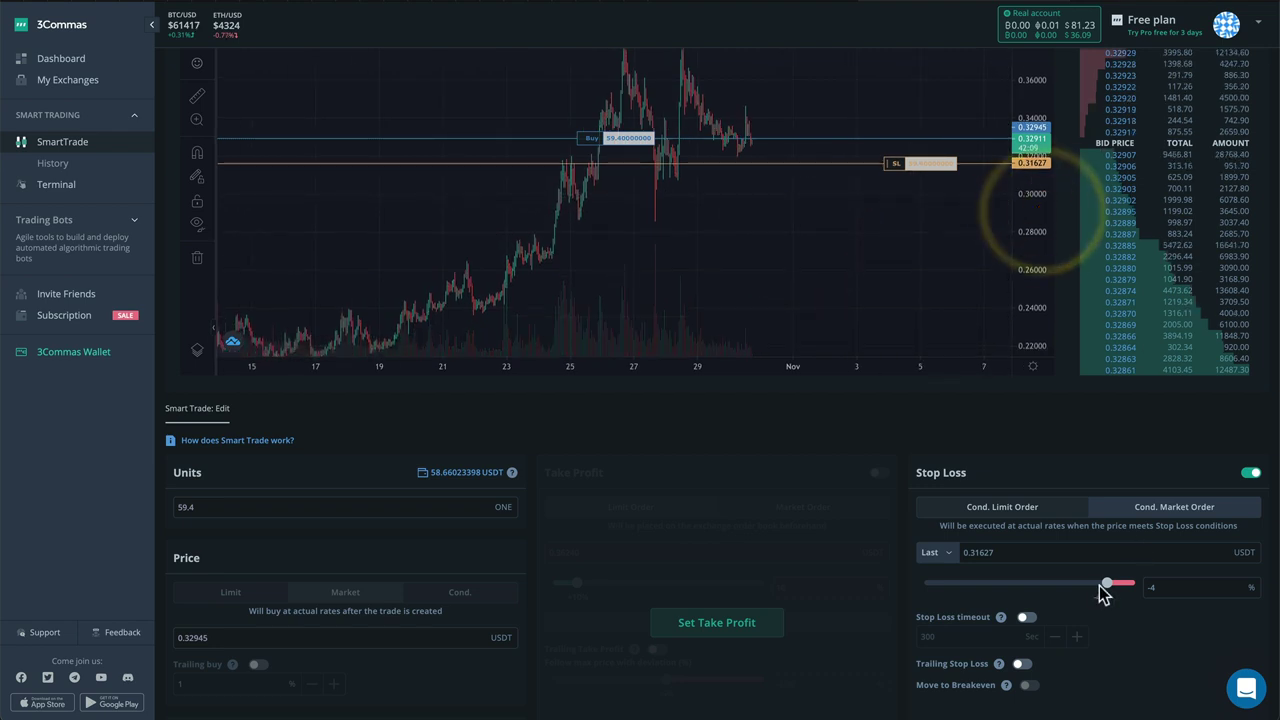
left_click_drag(1046, 587, 1096, 590)
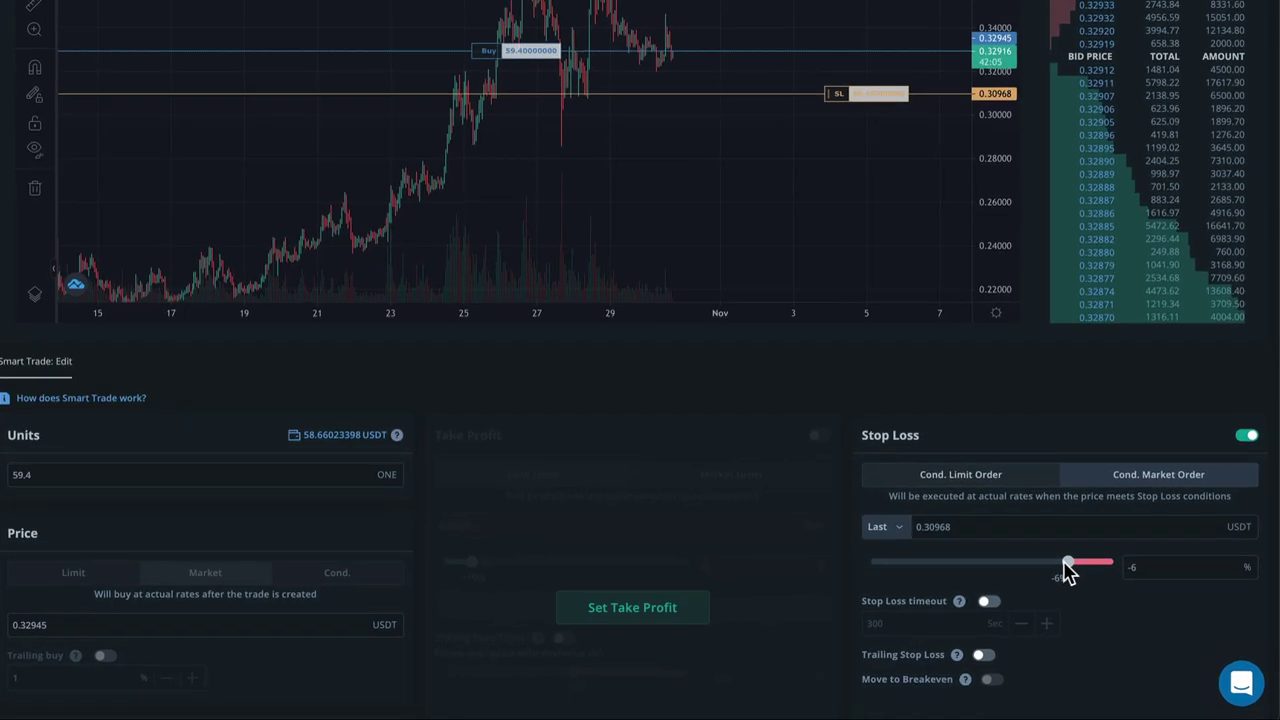
left_click(1029, 563)
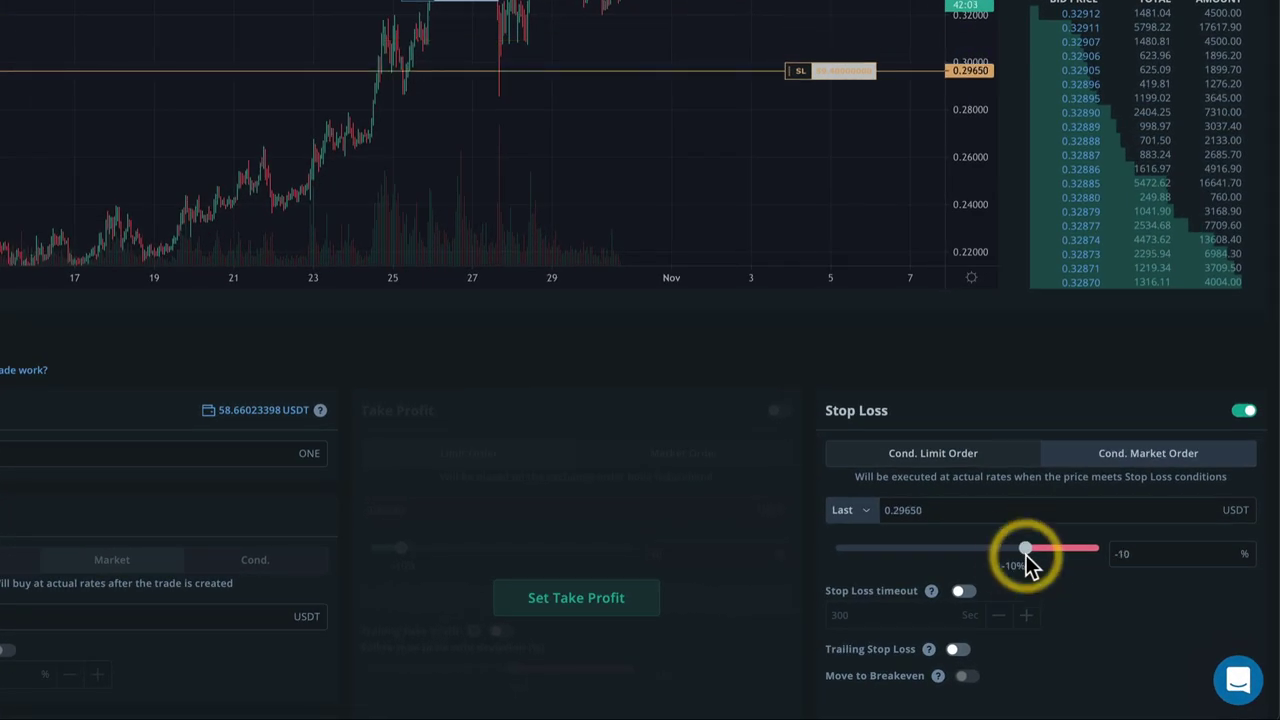
left_click_drag(976, 554, 941, 565)
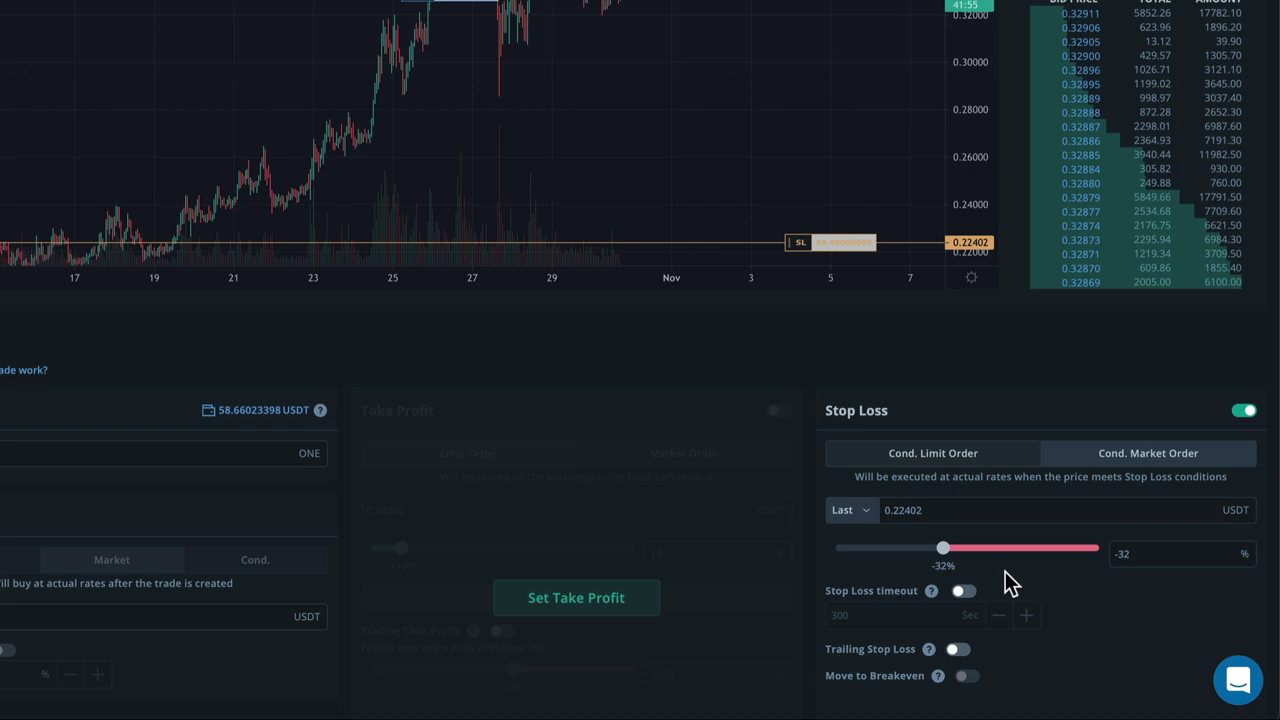
left_click_drag(944, 549, 1070, 554)
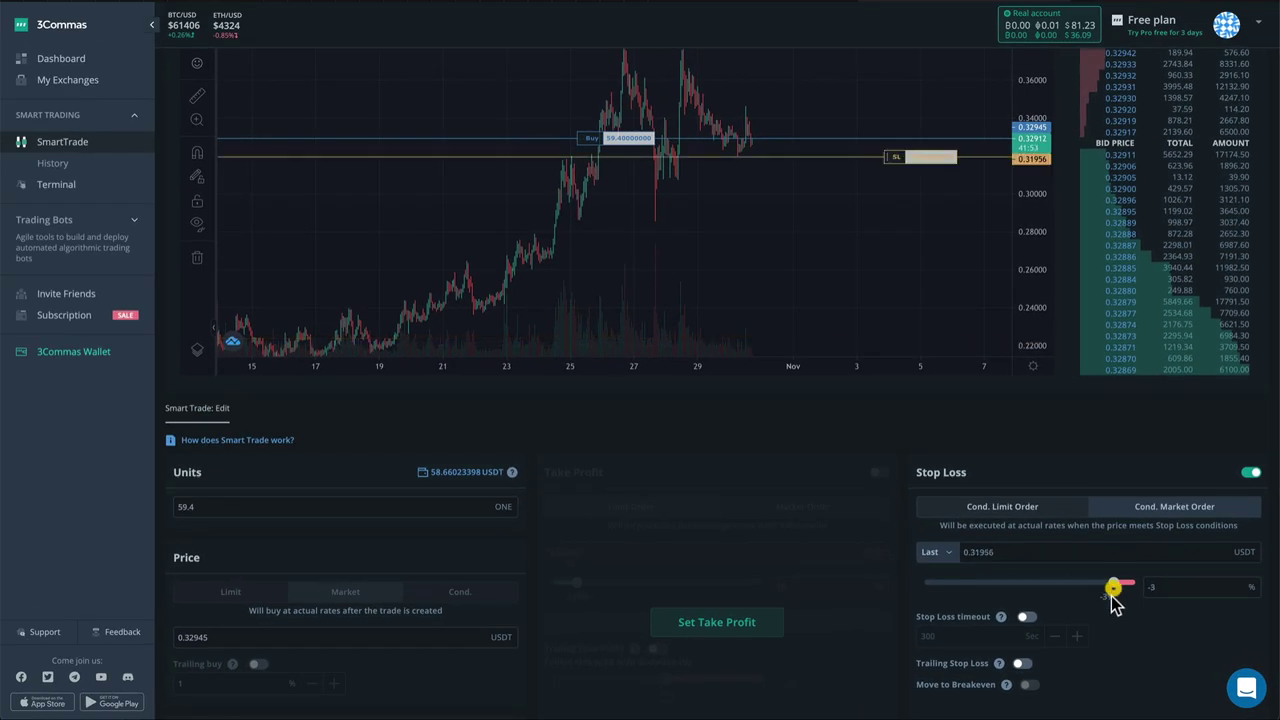
left_click(1252, 474)
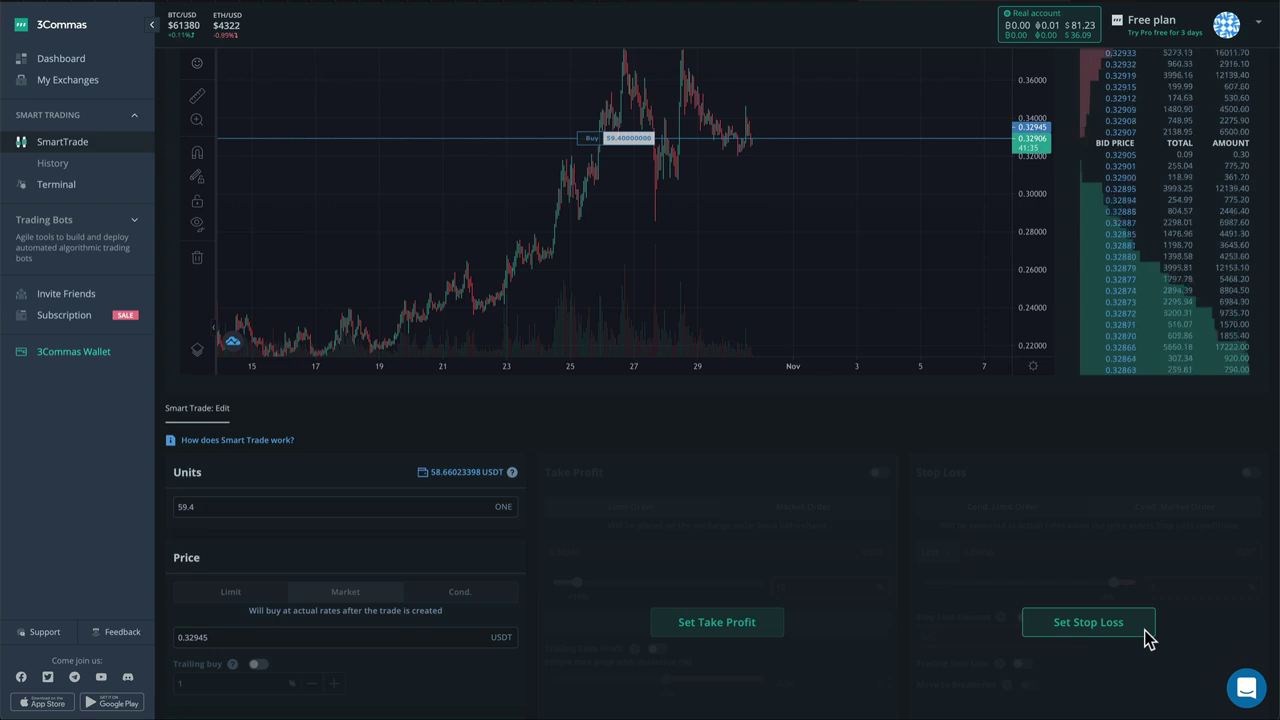
Re-enable the stop loss at -3% and drag its line to 0.31650
left_click(1087, 626)
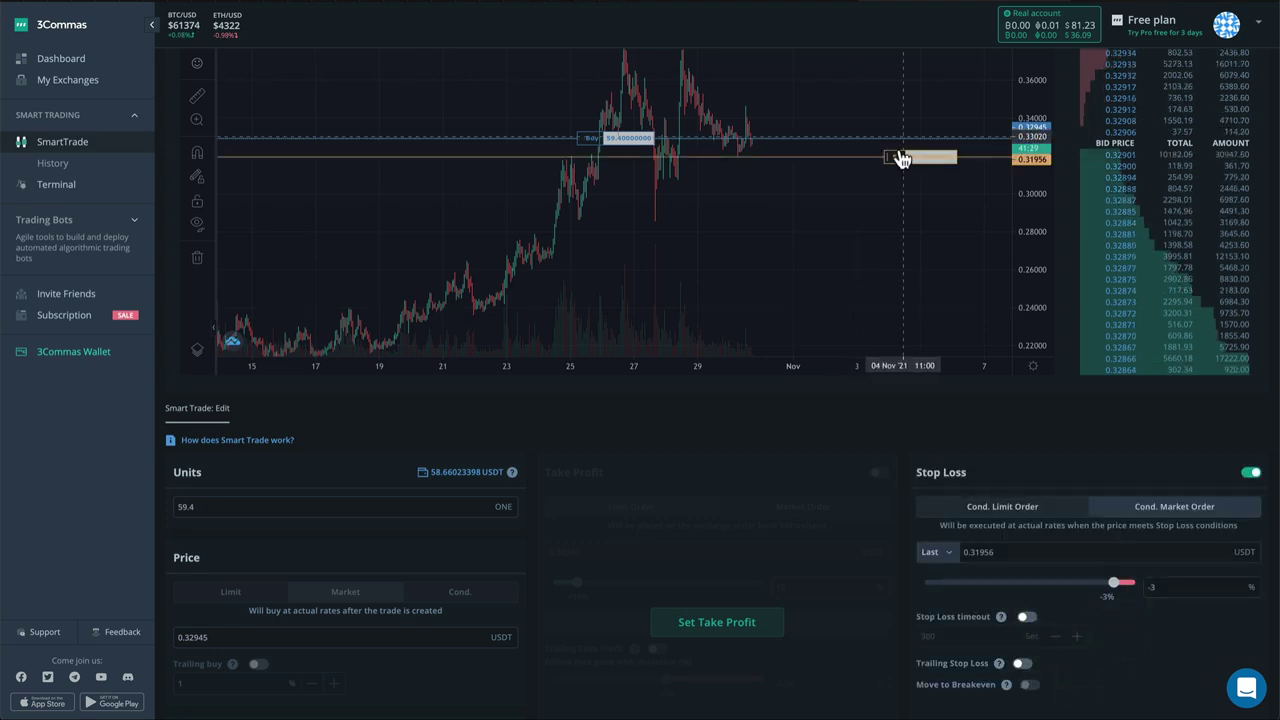
left_click_drag(903, 157, 896, 164)
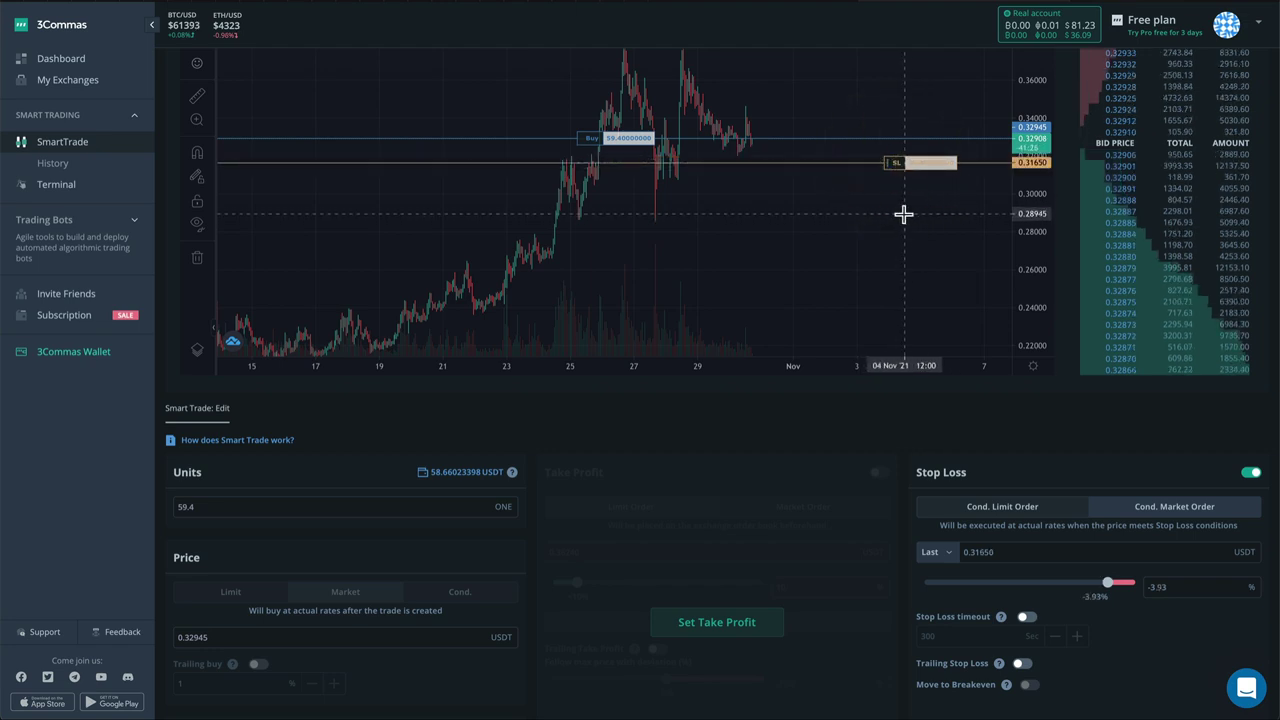
scroll(904, 213, "up", 2)
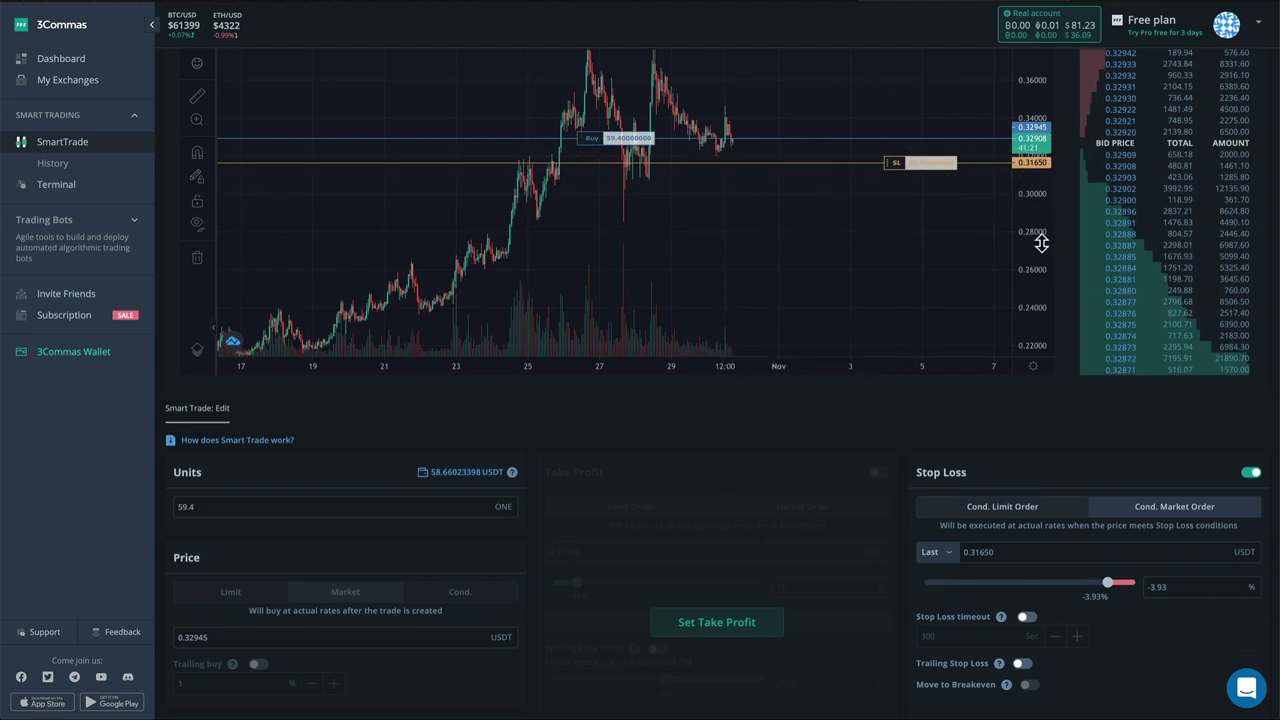
left_click_drag(1038, 252, 930, 240)
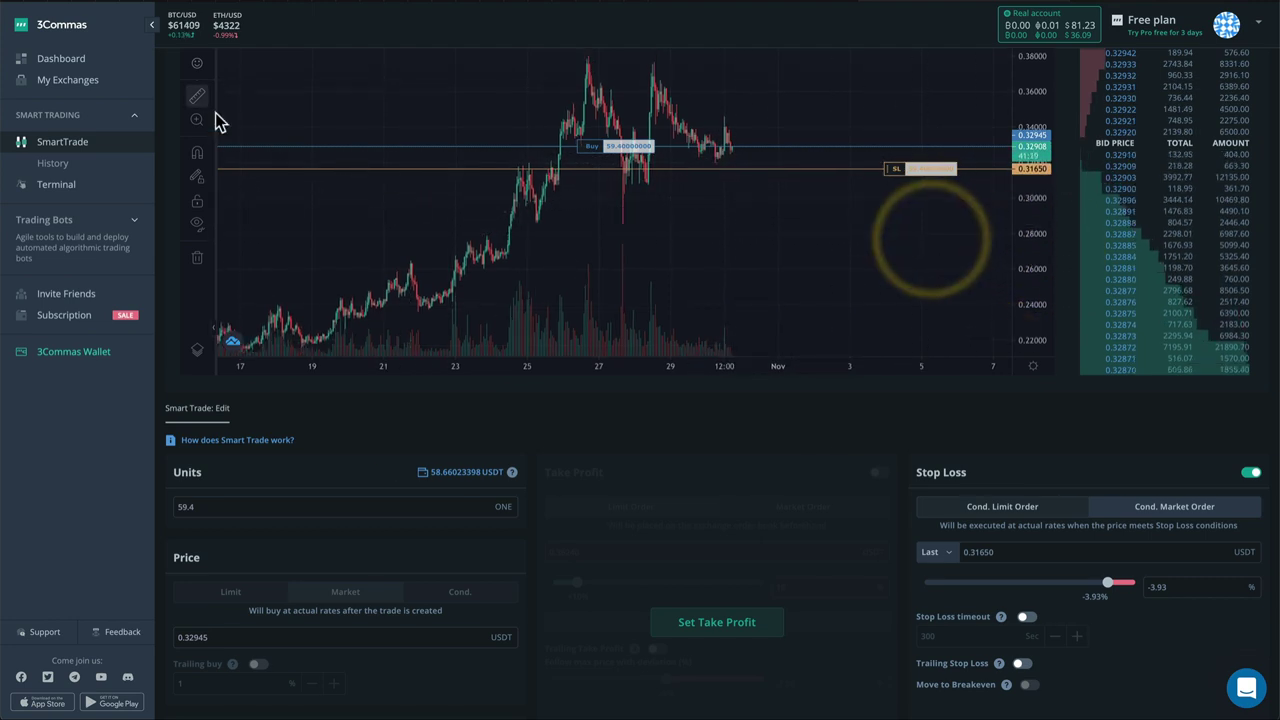
scroll(770, 402, "up", 2)
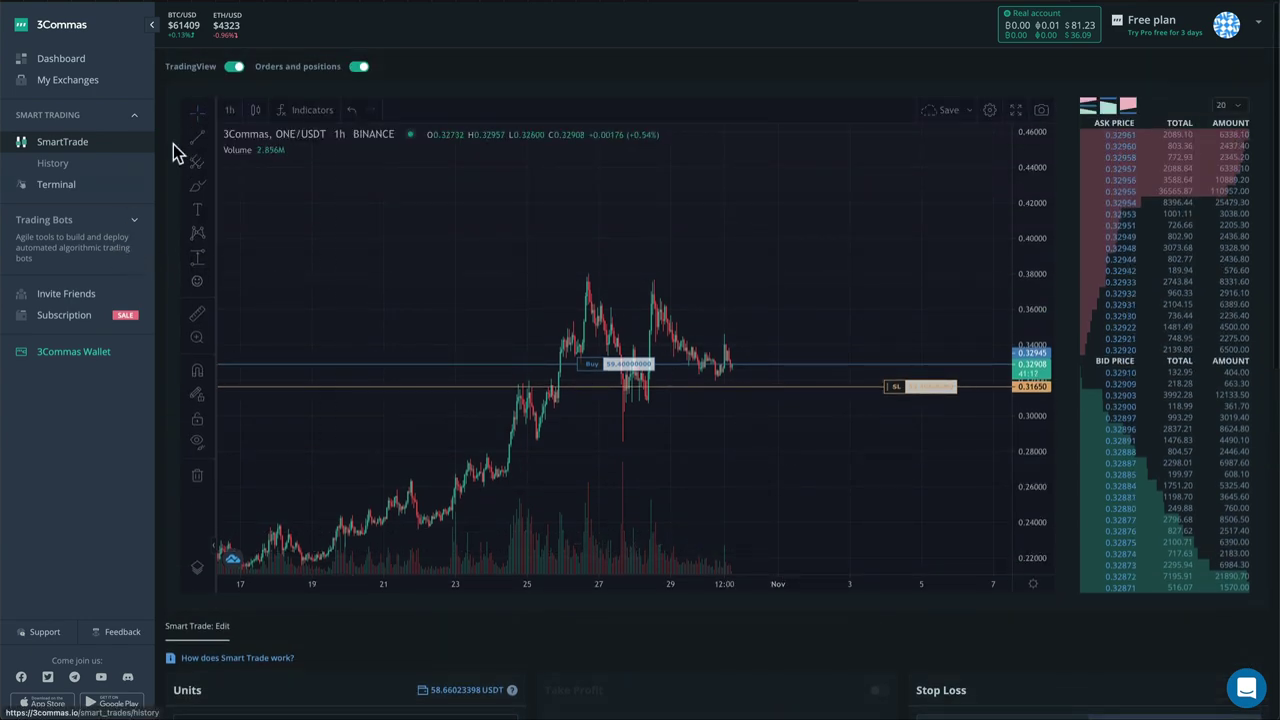
Draw a rising support line under the recent lows and a horizontal resistance line across both peaks
left_click(531, 439)
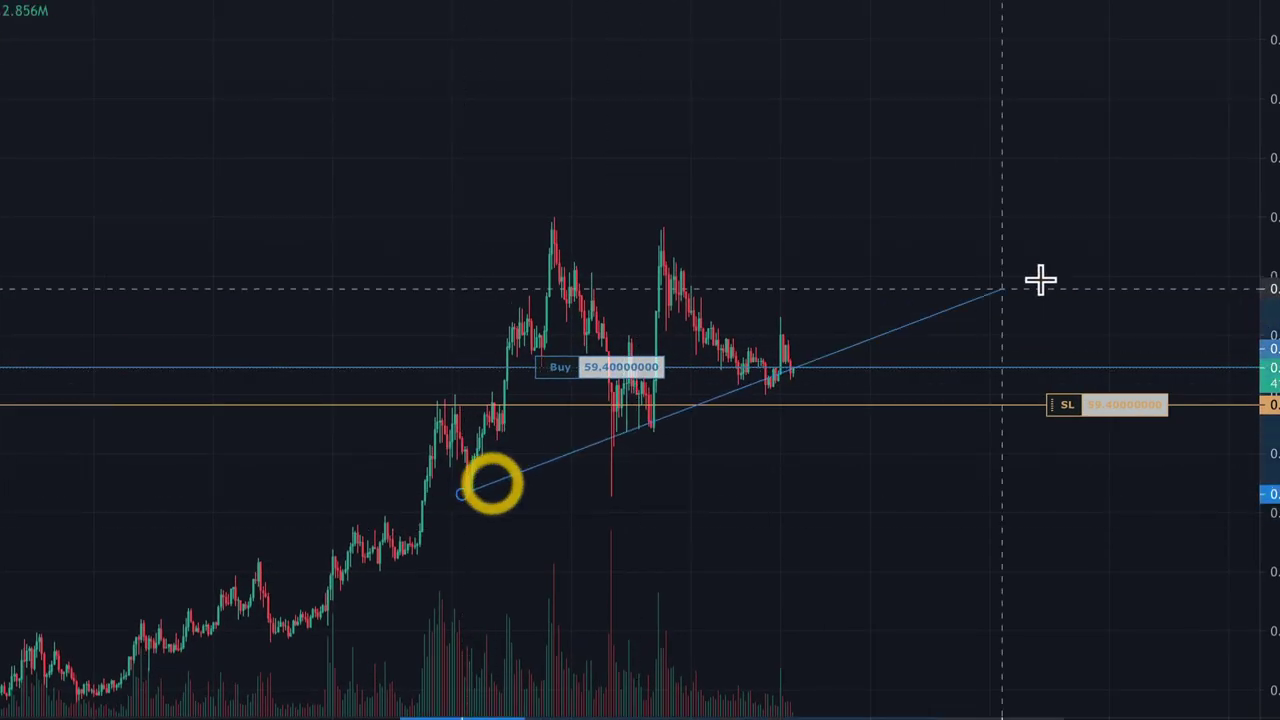
left_click(1040, 294)
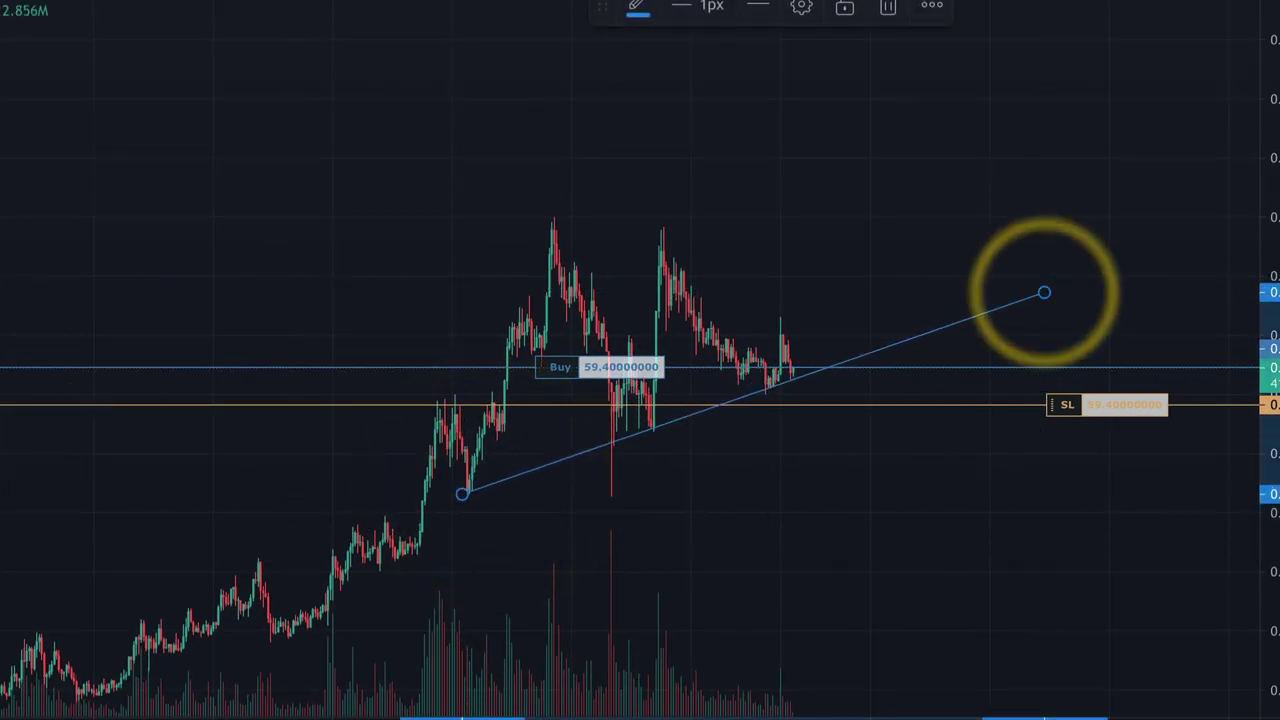
left_click(545, 230)
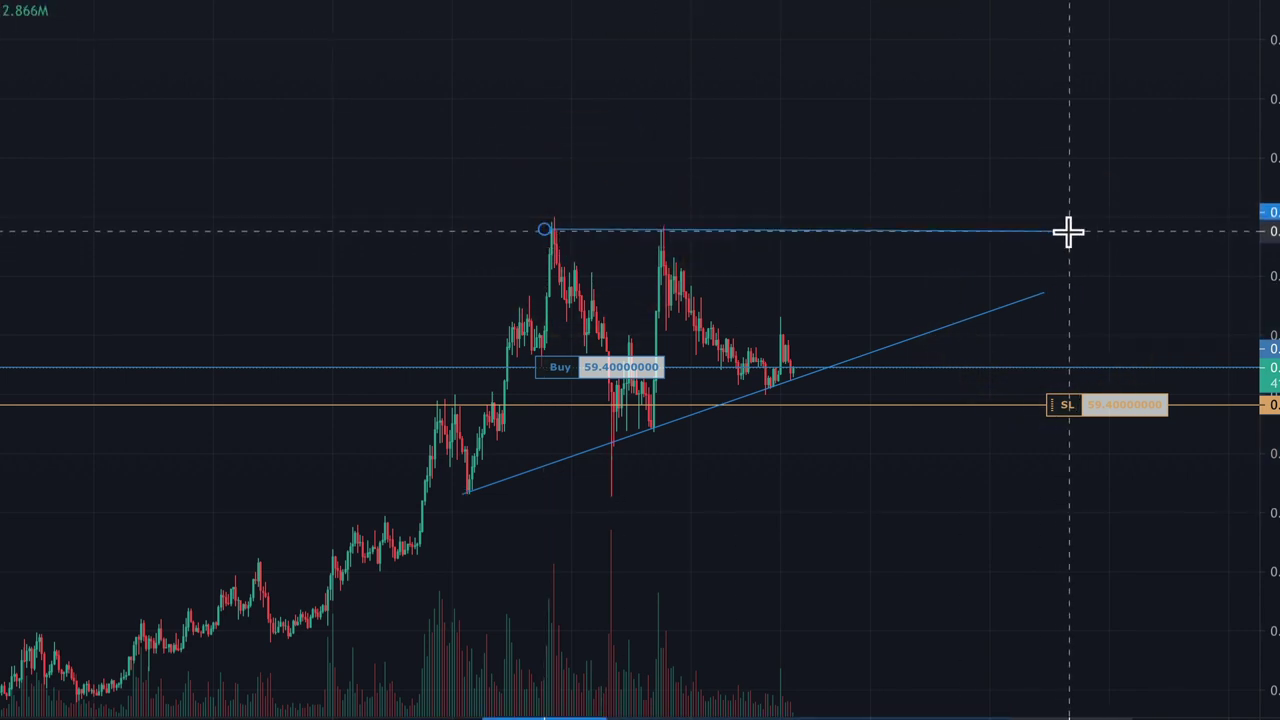
left_click(1068, 231)
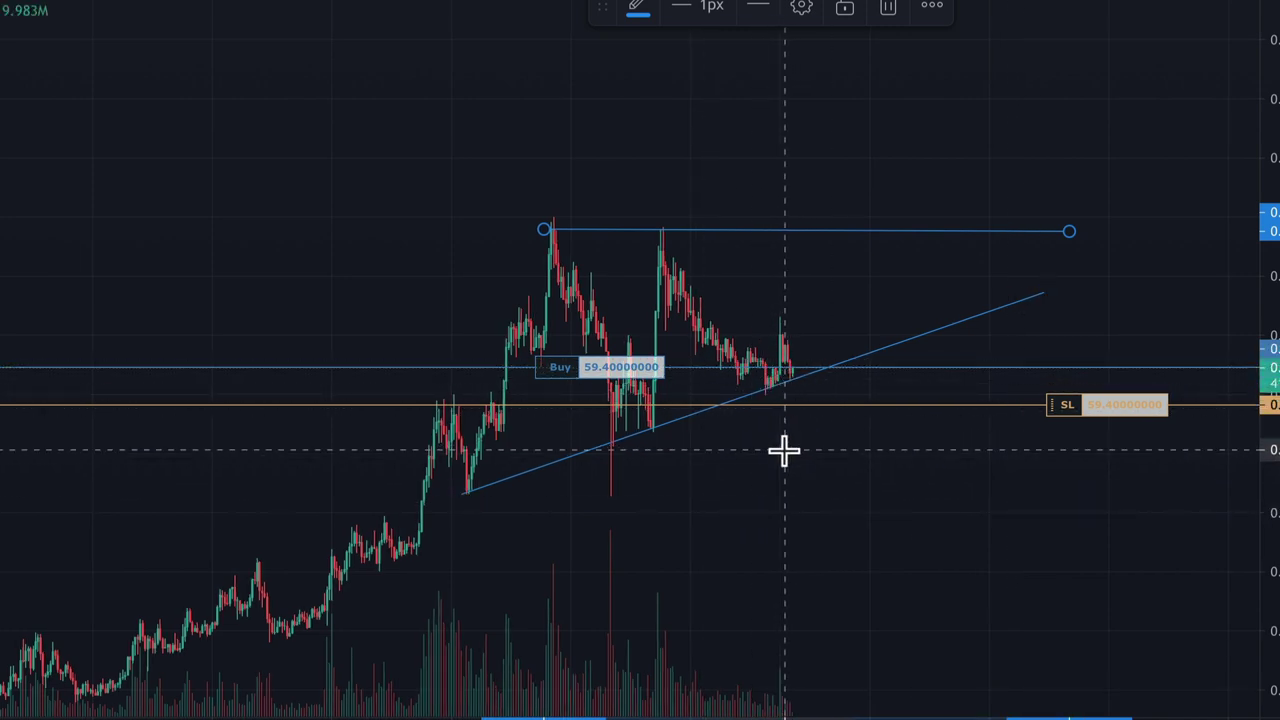
Drag the stop-loss line down to 0.30276 USDT, below the rising support
left_click(1066, 406)
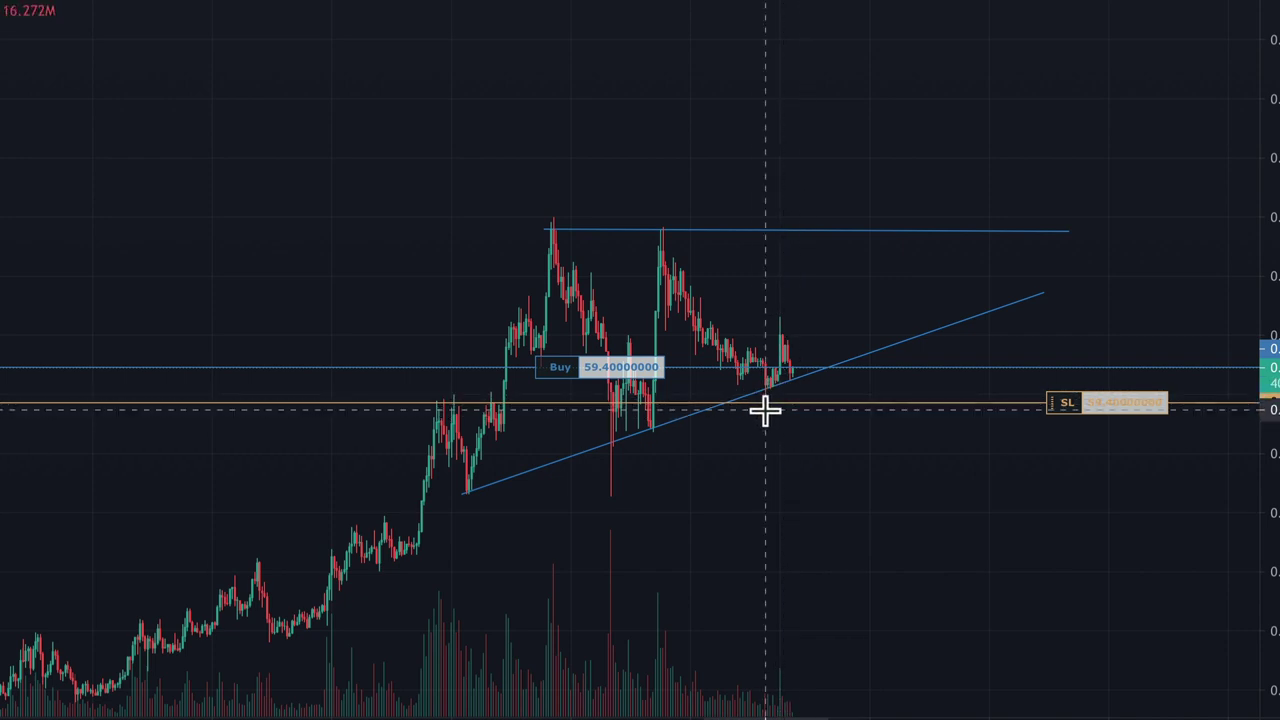
scroll(619, 455, "down", 3)
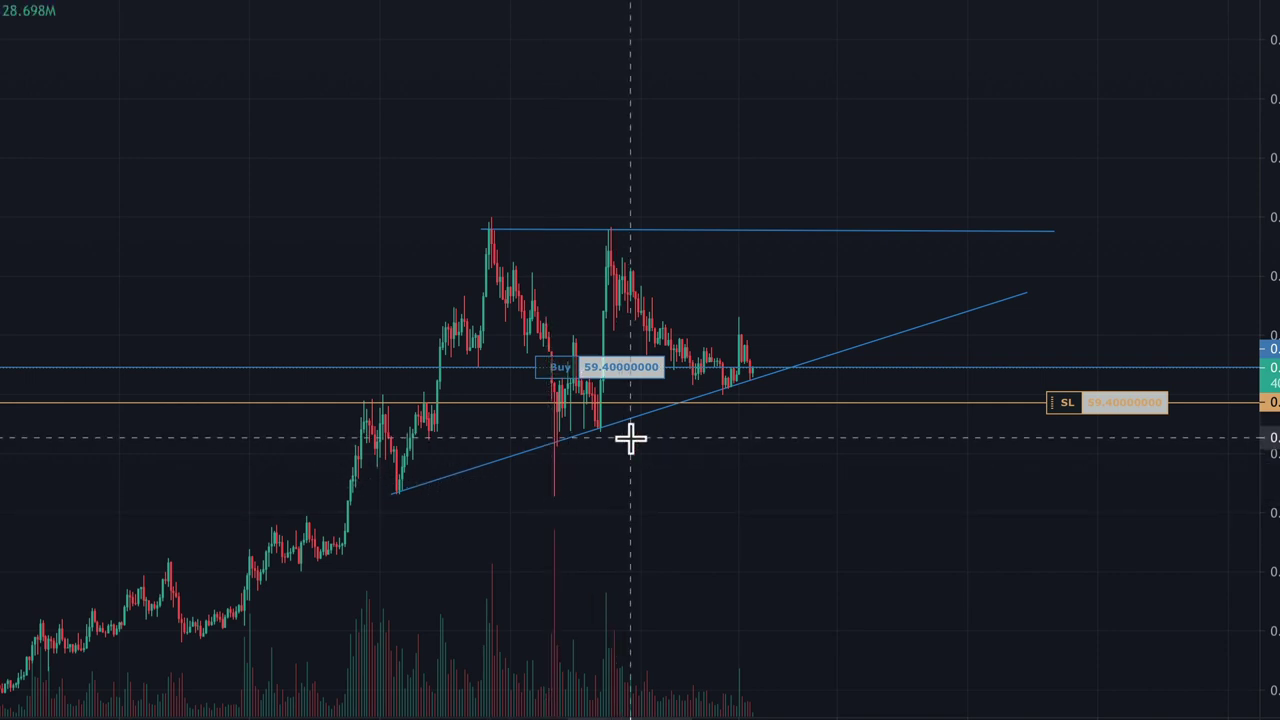
left_click_drag(615, 447, 794, 423)
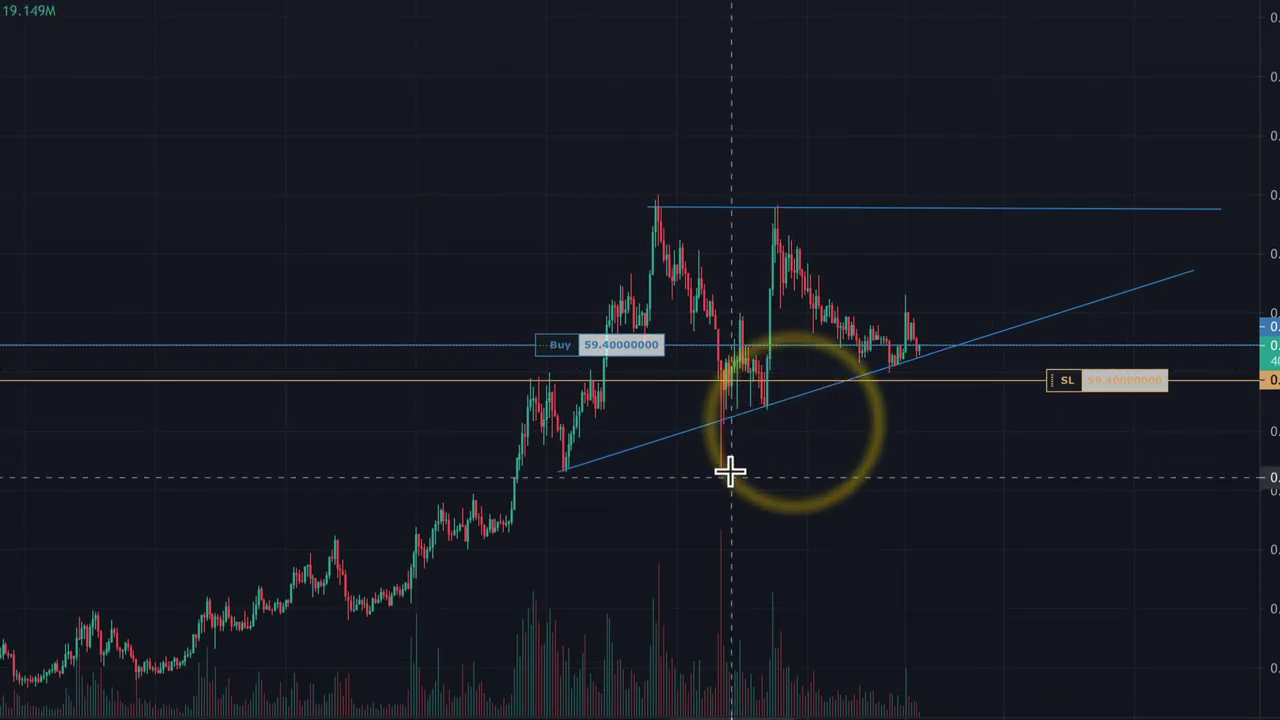
left_click_drag(880, 447, 794, 457)
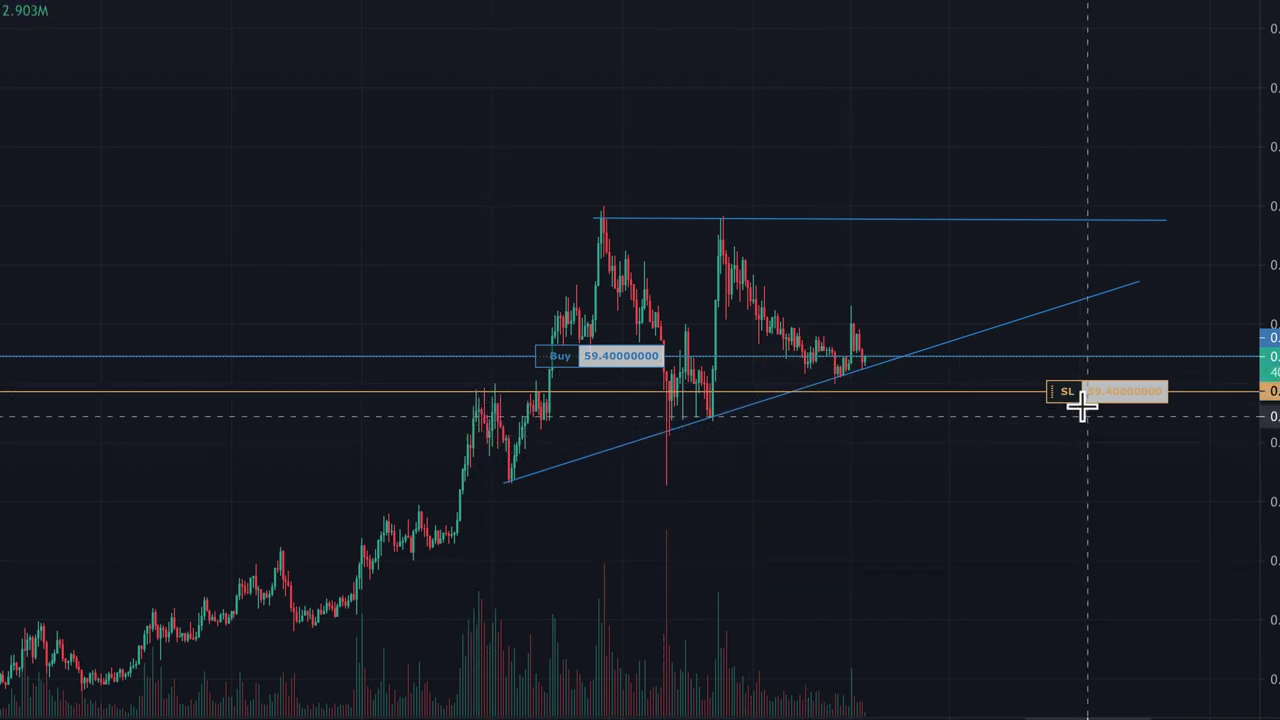
left_click_drag(1080, 396, 1058, 436)
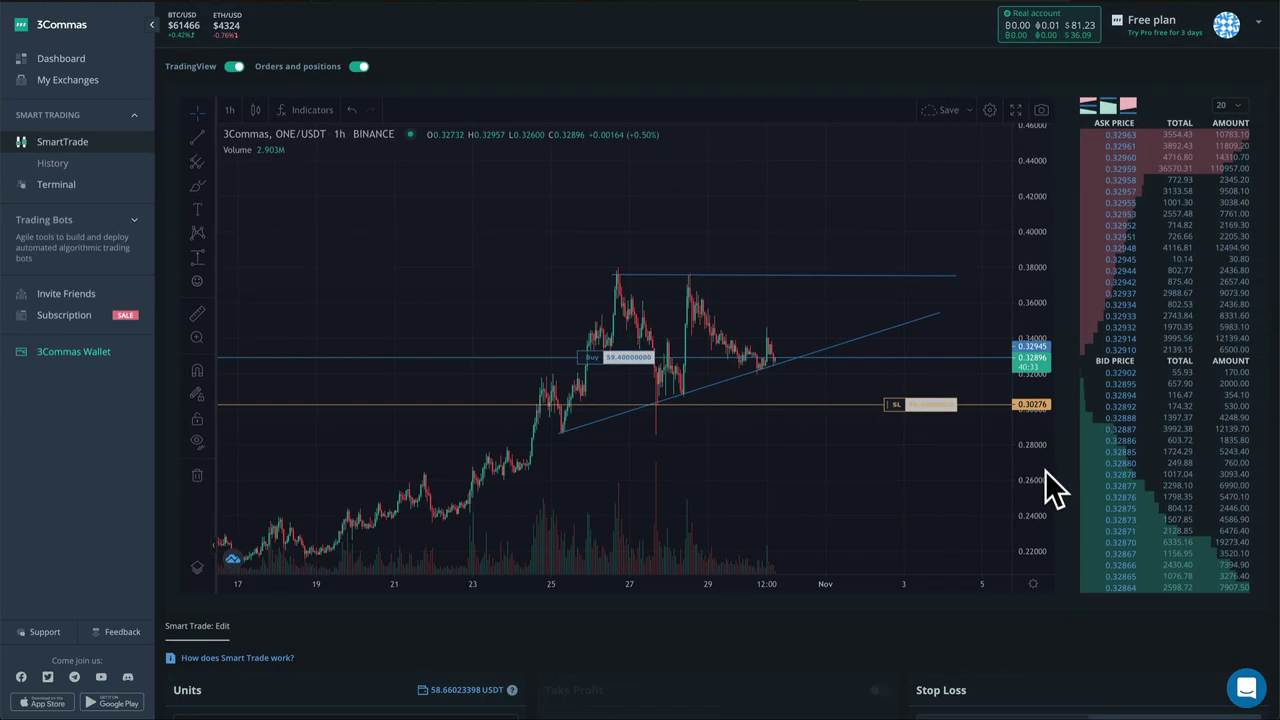
scroll(1060, 470, "down", 5)
scroll(1070, 466, "up", 2)
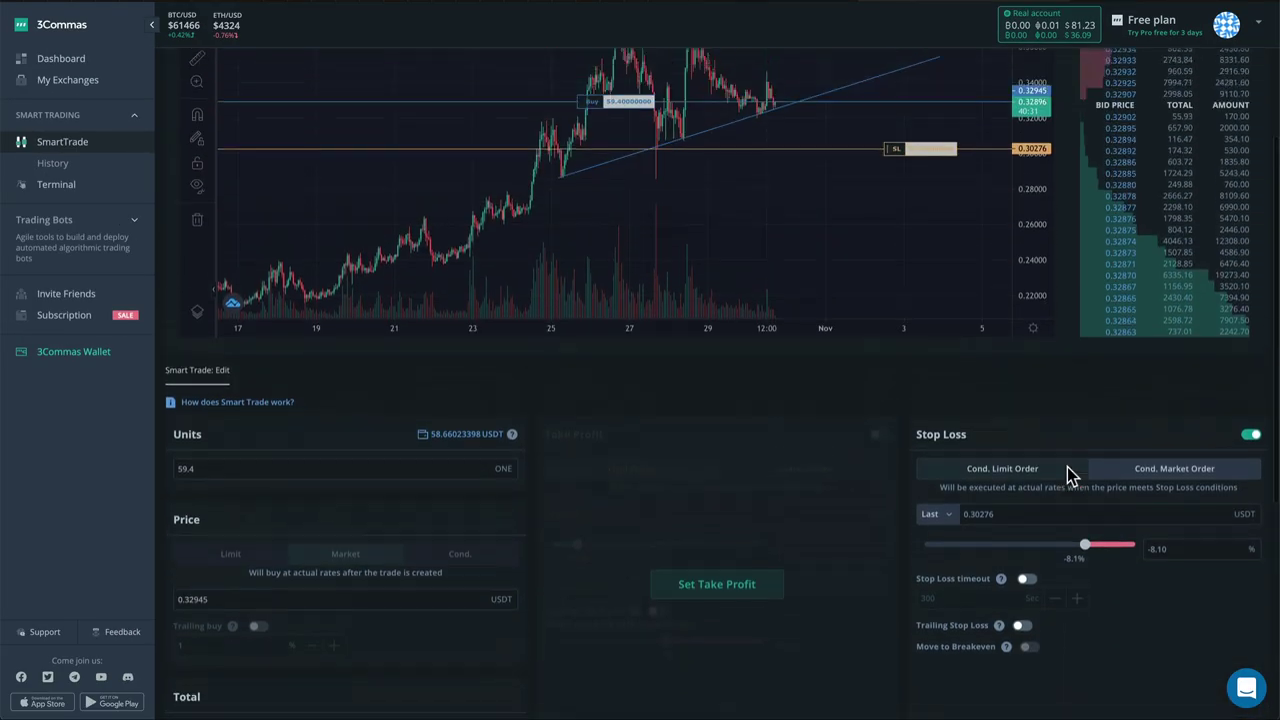
scroll(1067, 467, "up", 2)
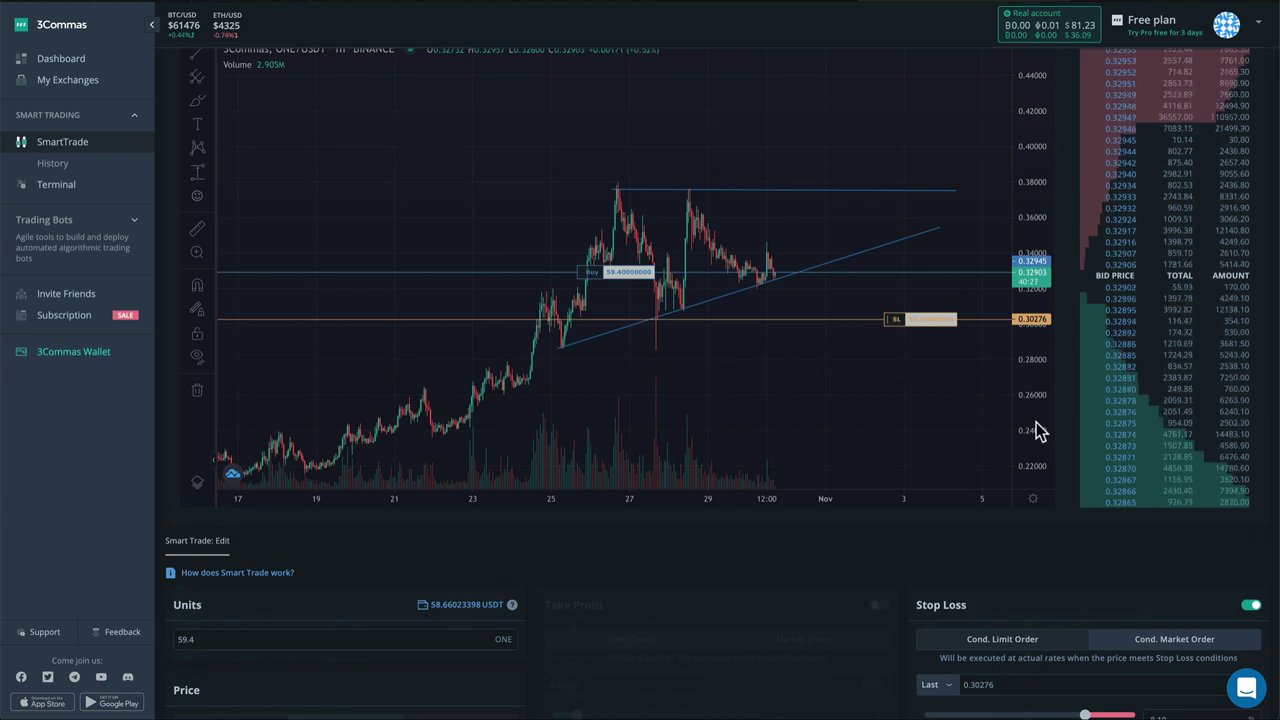
scroll(1104, 576, "down", 3)
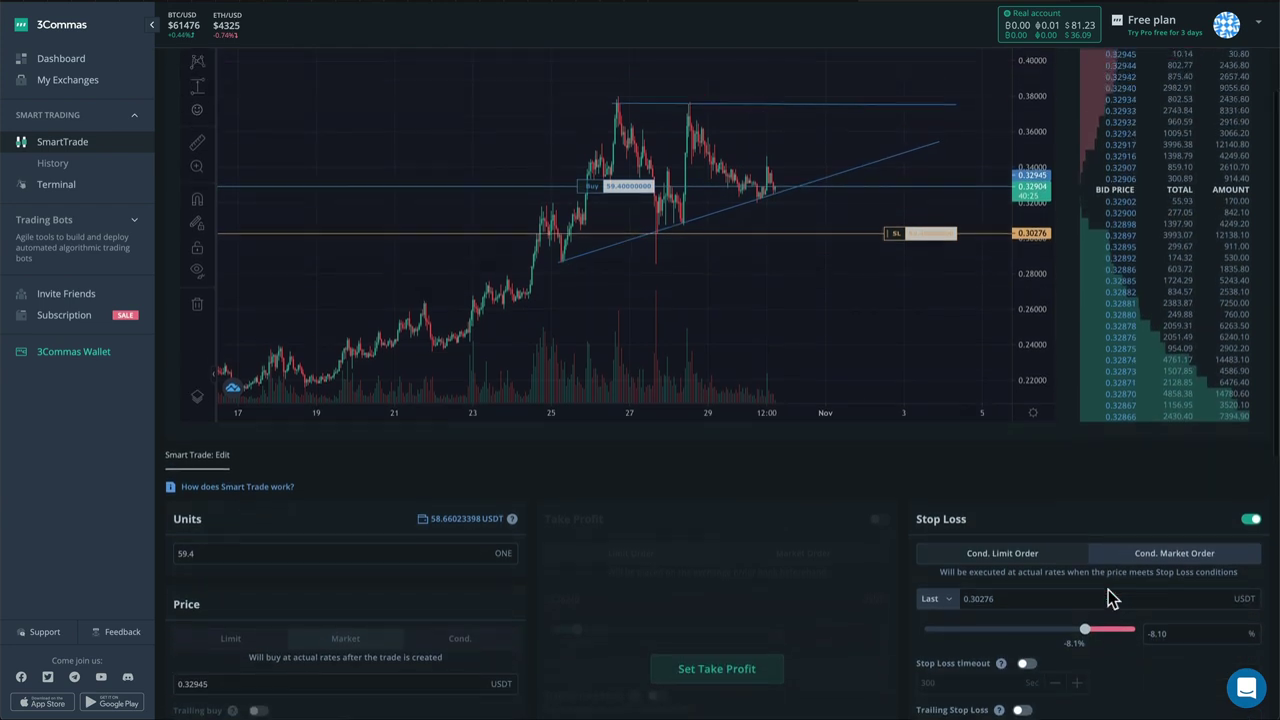
scroll(1110, 599, "up", 5)
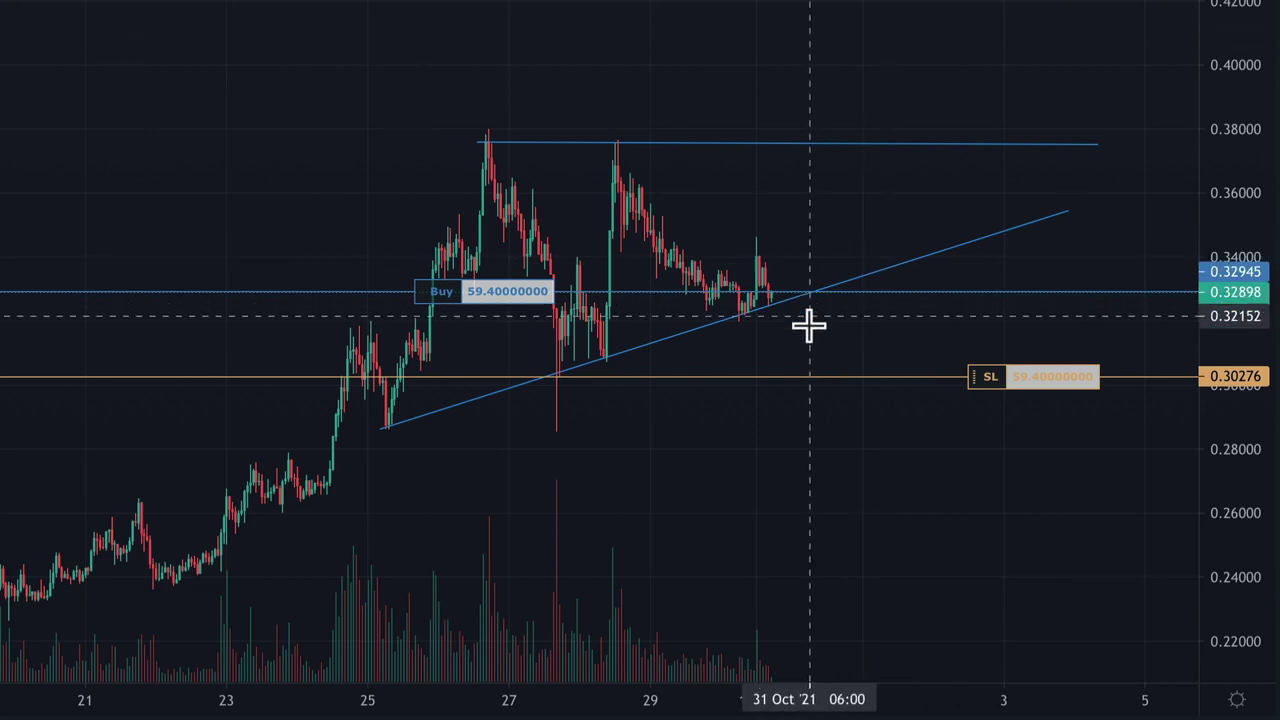
mouse_move(764, 312)
left_mouse_down()
mouse_move(766, 337)
mouse_move(743, 357)
mouse_move(766, 352)
left_mouse_up()
mouse_move(538, 372)
left_mouse_down()
mouse_move(618, 403)
mouse_move(640, 360)
left_mouse_up()
mouse_move(727, 359)
left_mouse_down()
mouse_move(783, 390)
mouse_move(854, 129)
mouse_move(856, 141)
left_mouse_up()
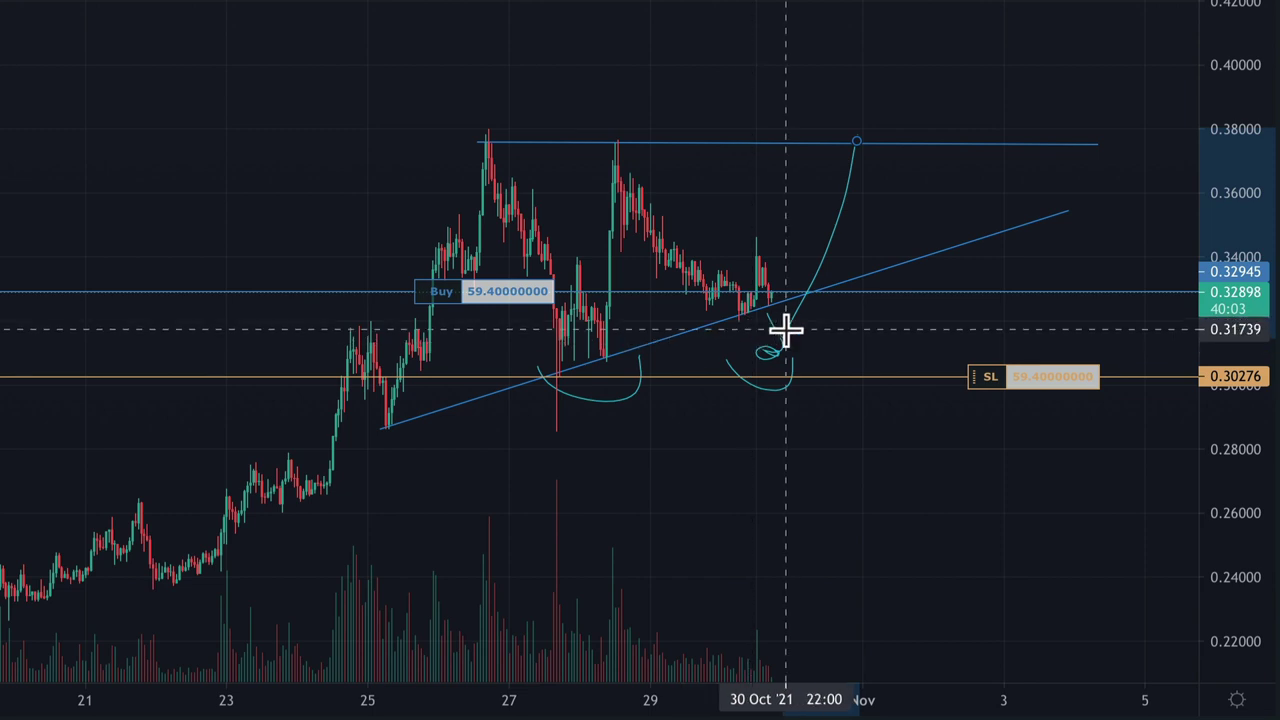
key("Delete")
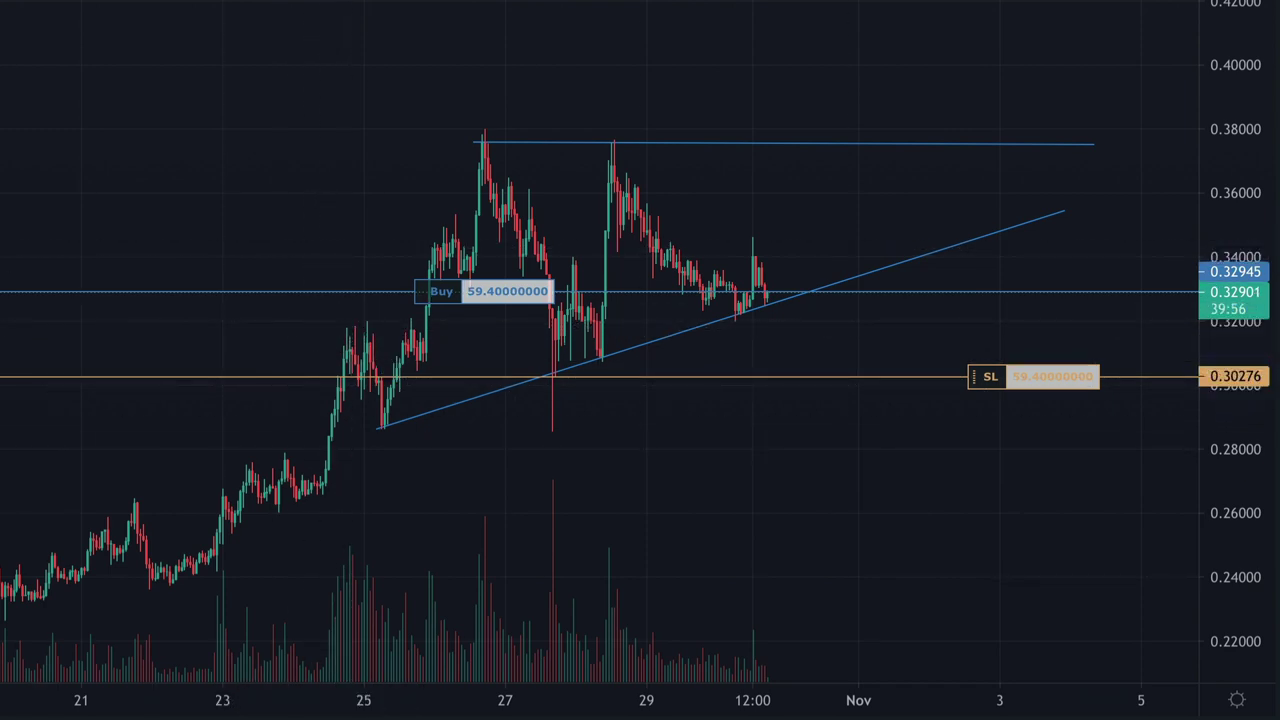
left_click(346, 330)
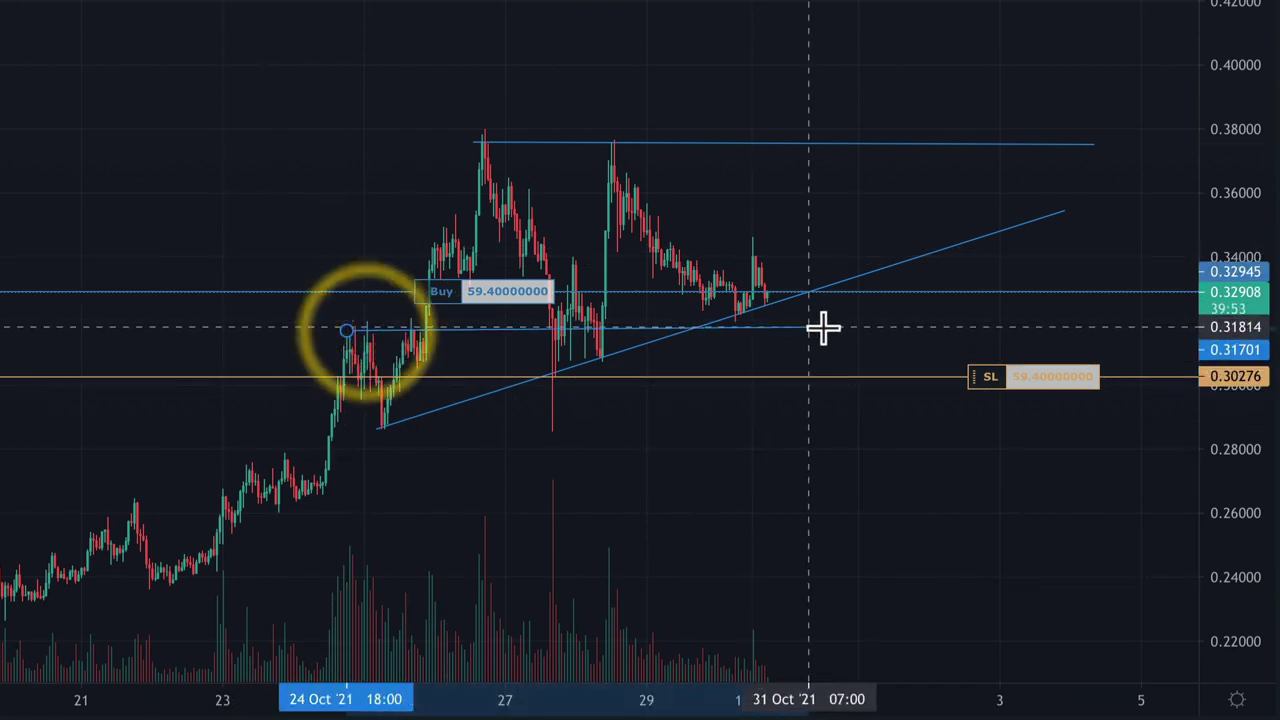
left_click(838, 330)
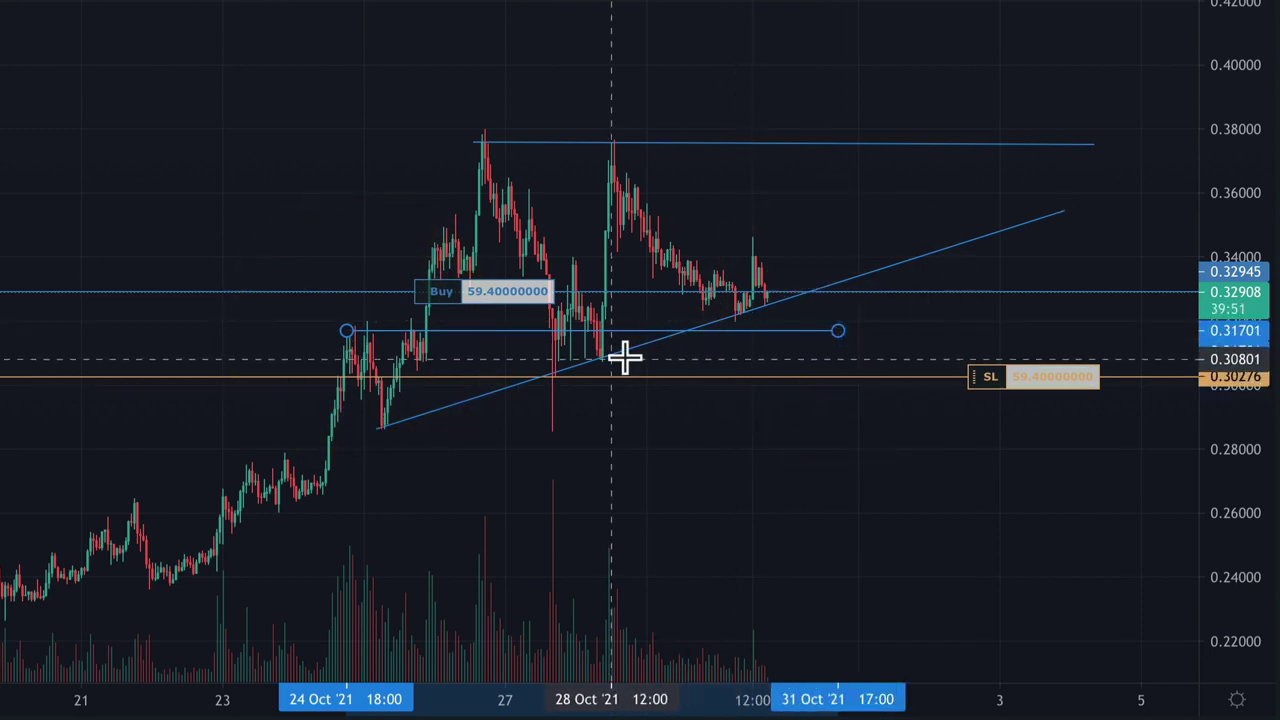
left_click(488, 336)
key("Delete")
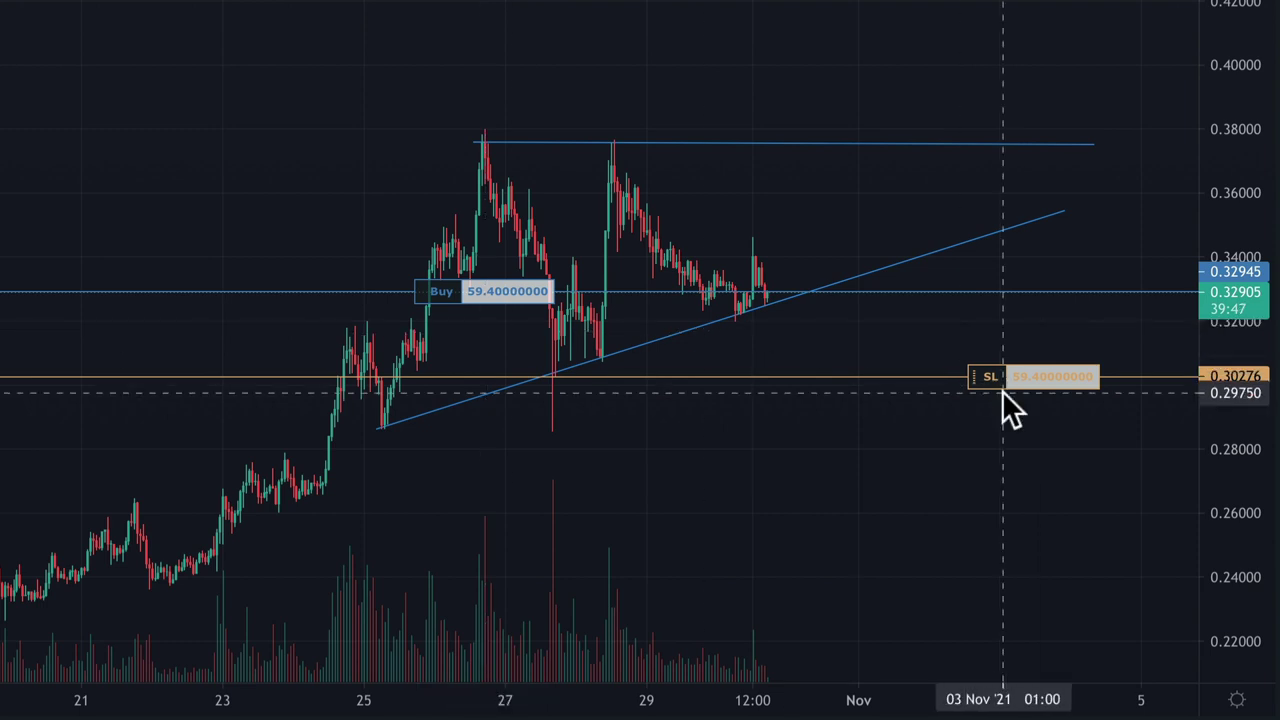
scroll(1266, 374, "down", 2)
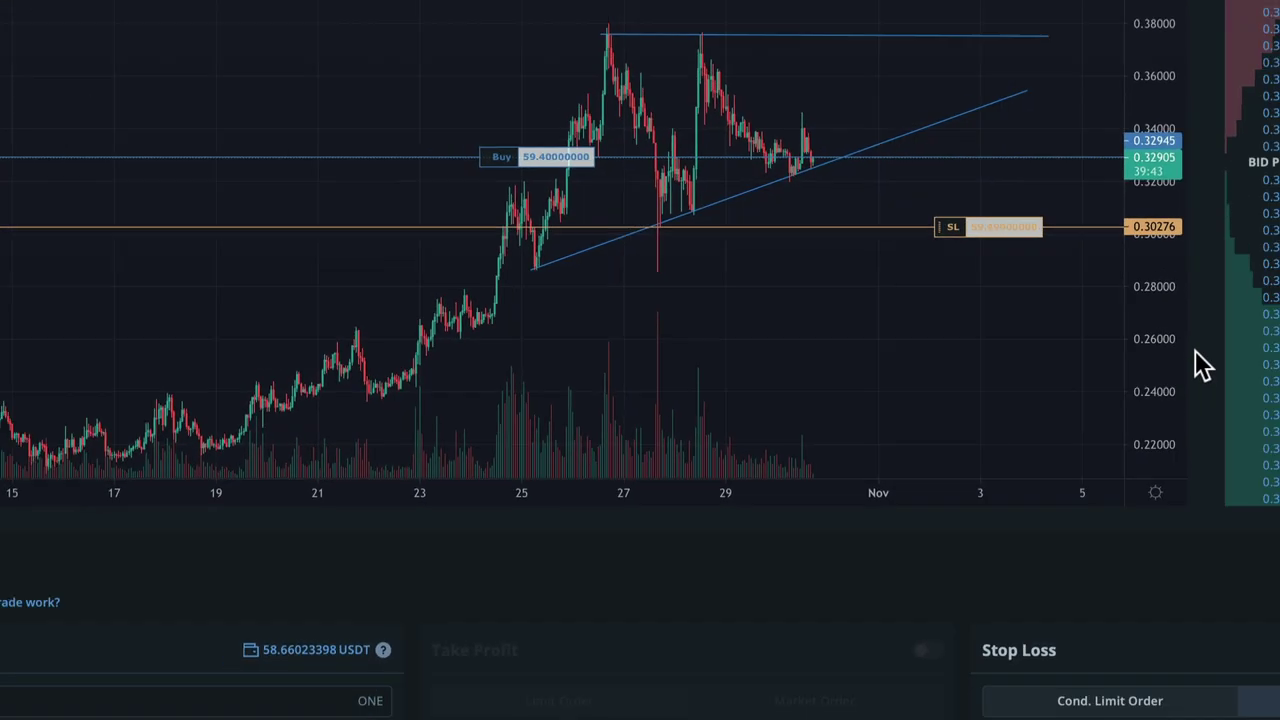
scroll(1278, 339, "down", 1)
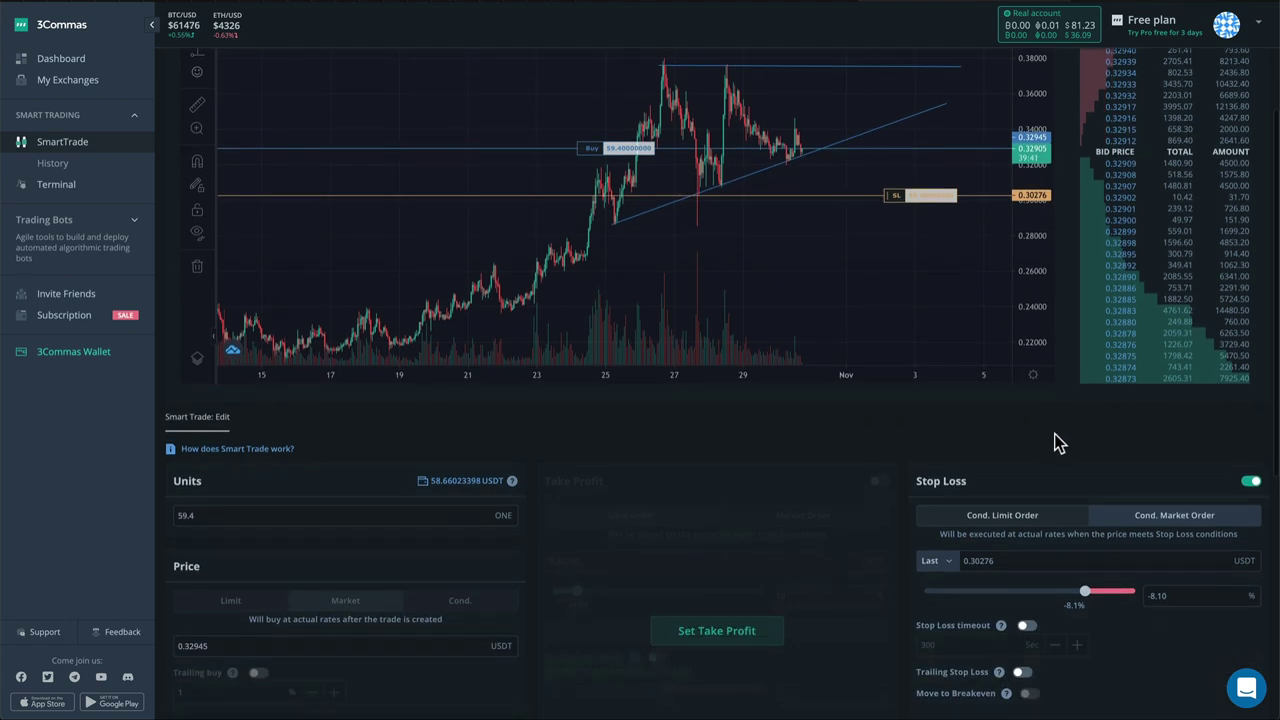
Turn on the 300-second stop-loss timeout for the 0.30276 USDT (-8.10%) stop loss
left_click(1028, 625)
scroll(1114, 593, "down", 2)
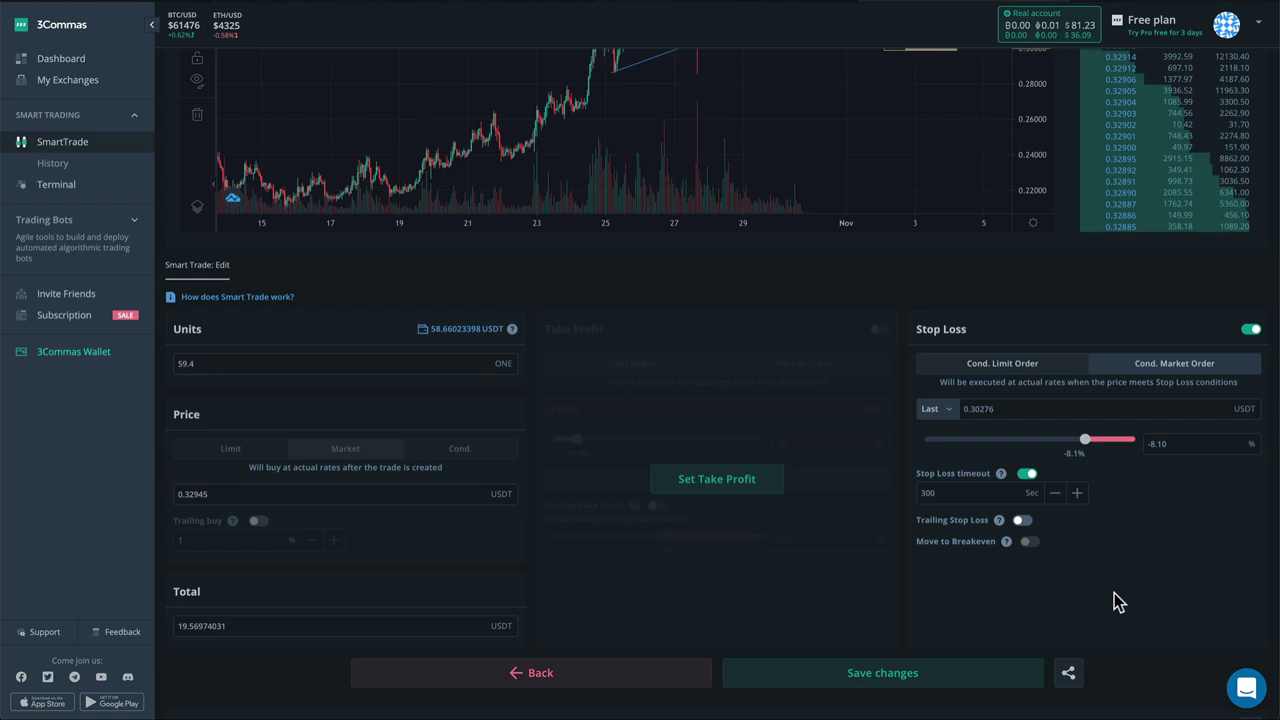
scroll(1085, 555, "up", 3)
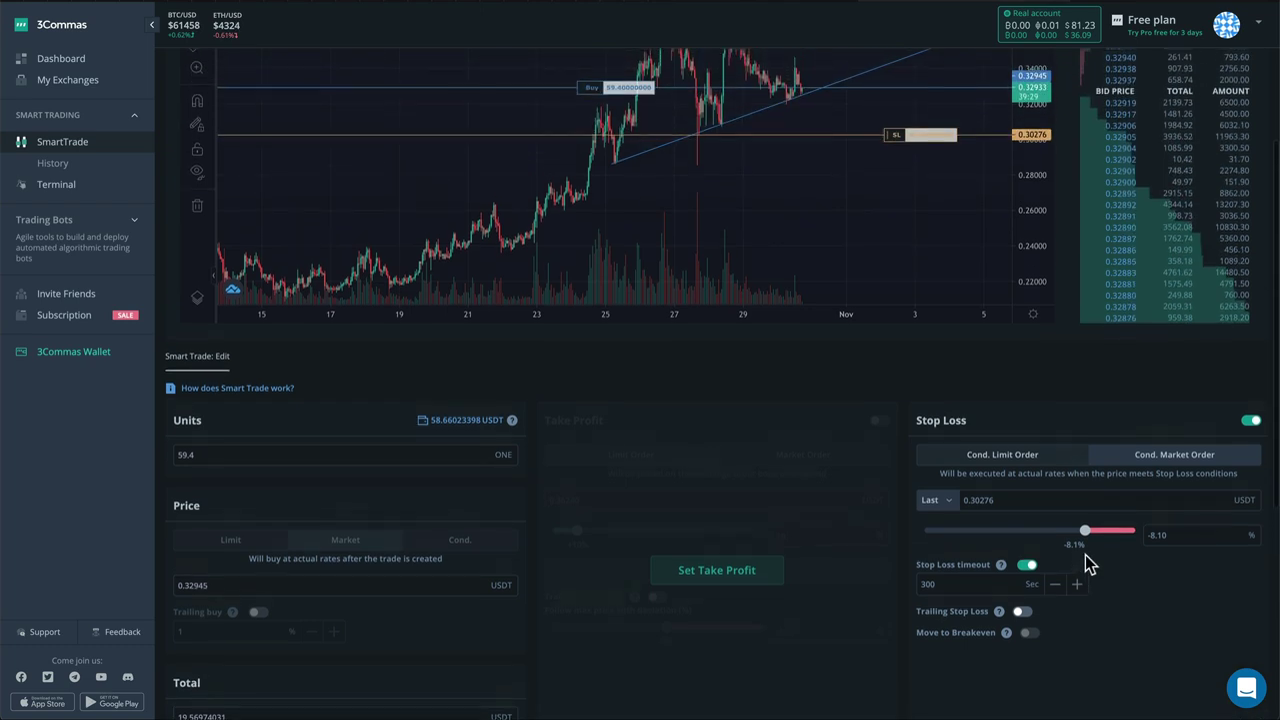
scroll(851, 333, "up", 5)
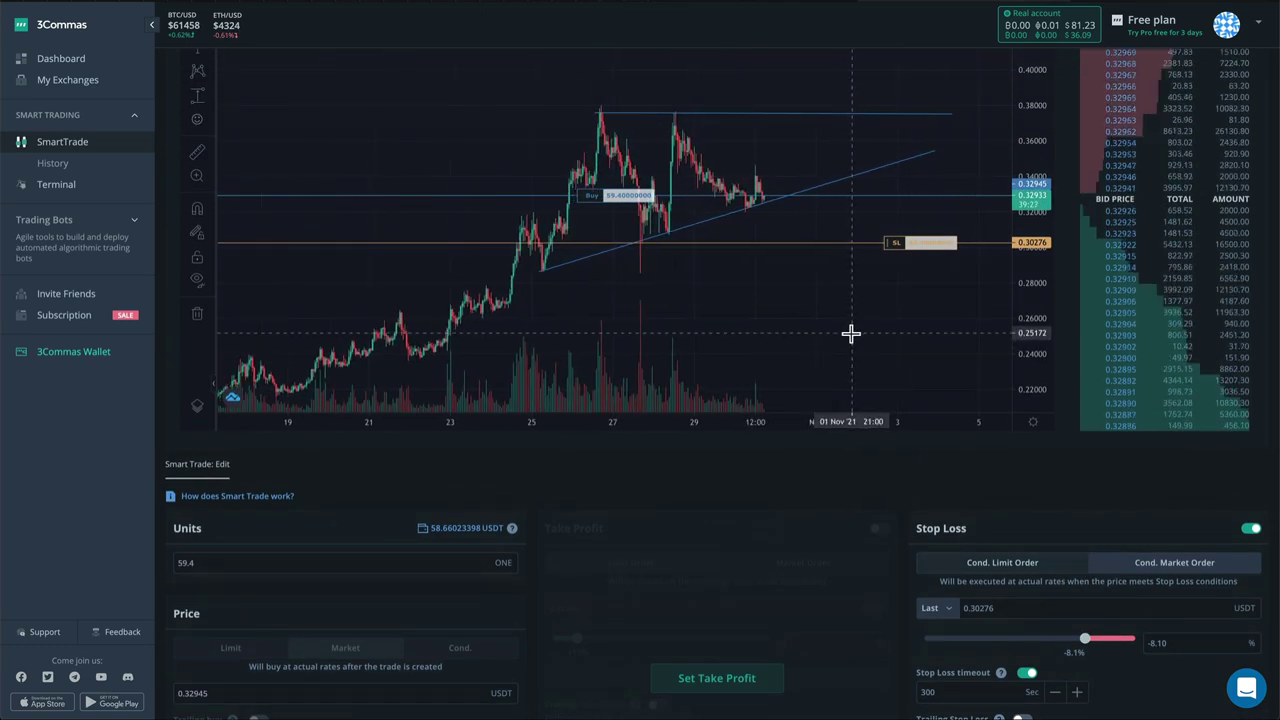
left_click_drag(716, 274, 763, 274)
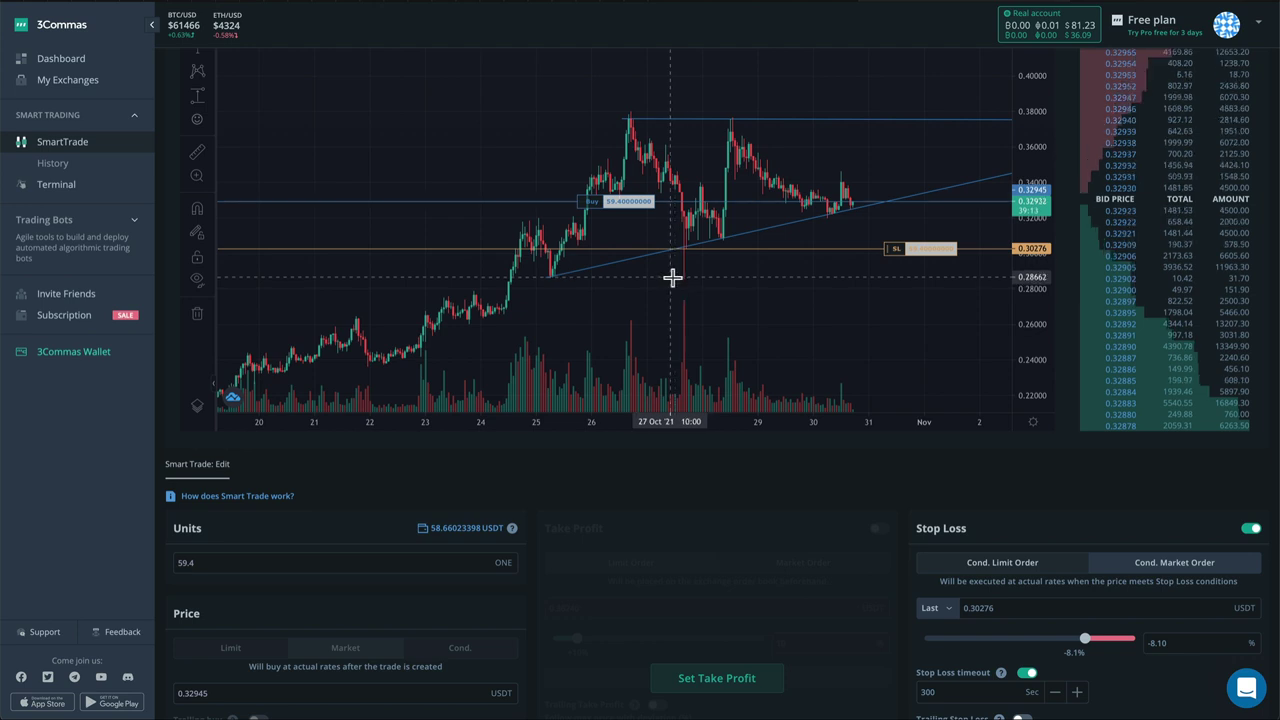
scroll(1140, 680, "down", 2)
mouse_move(999, 646)
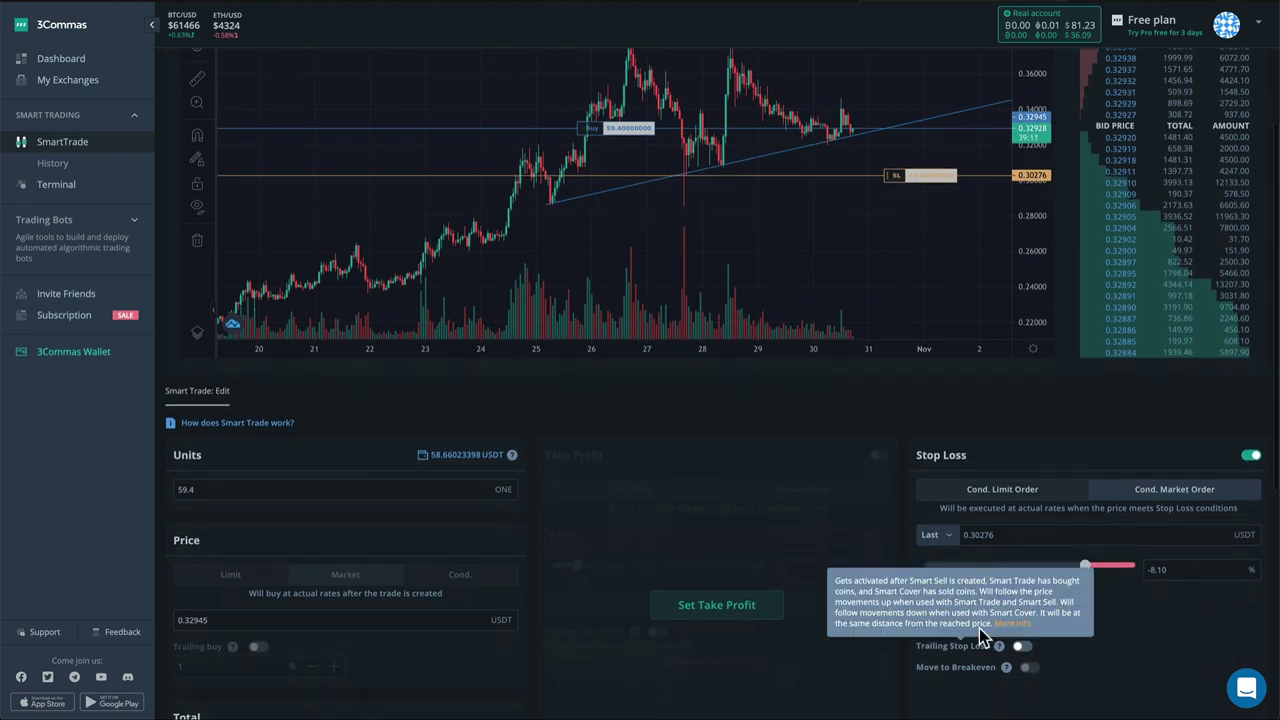
left_click(945, 617)
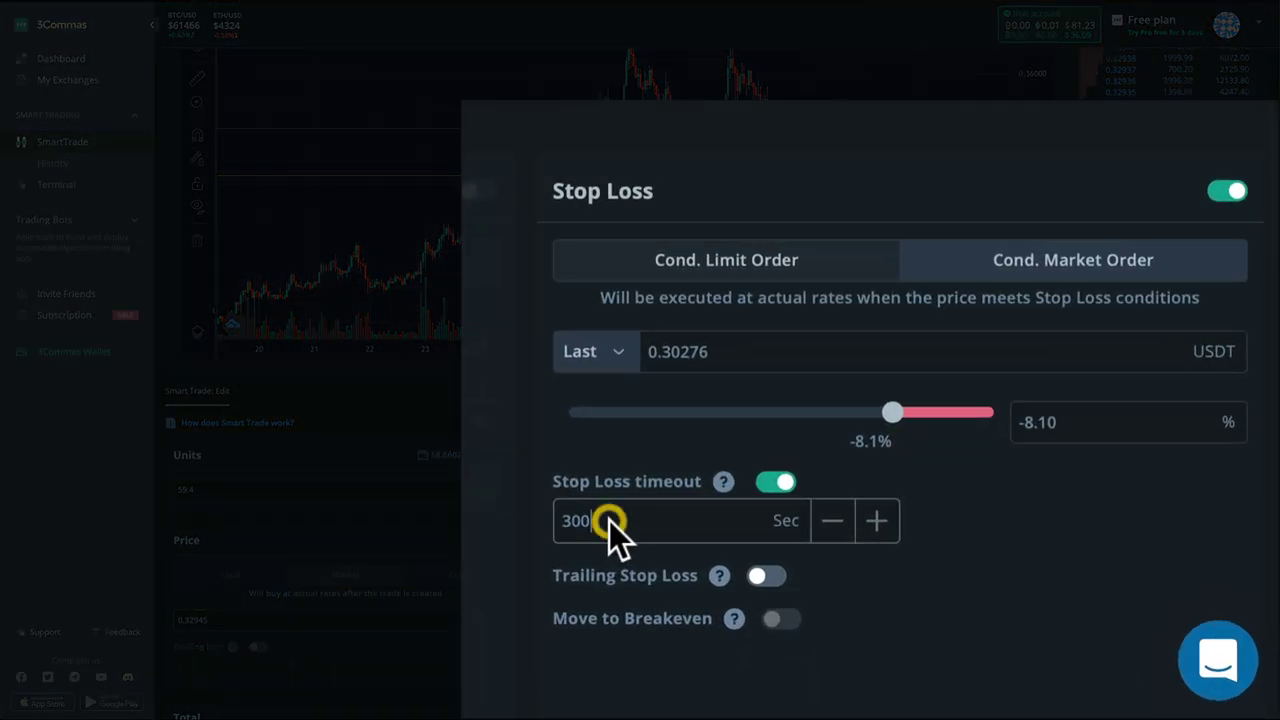
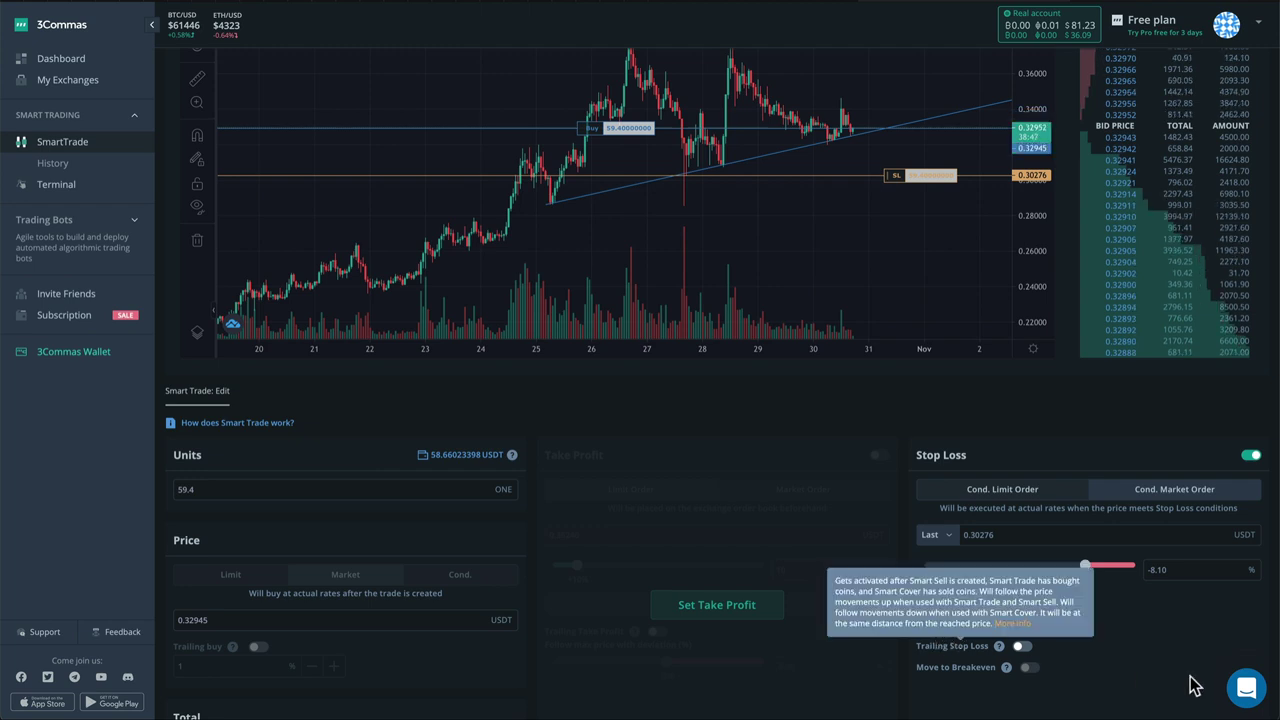
Turn on trailing stop loss and sketch an upward projected price path on the chart
left_click(1021, 647)
scroll(1143, 636, "up", 2)
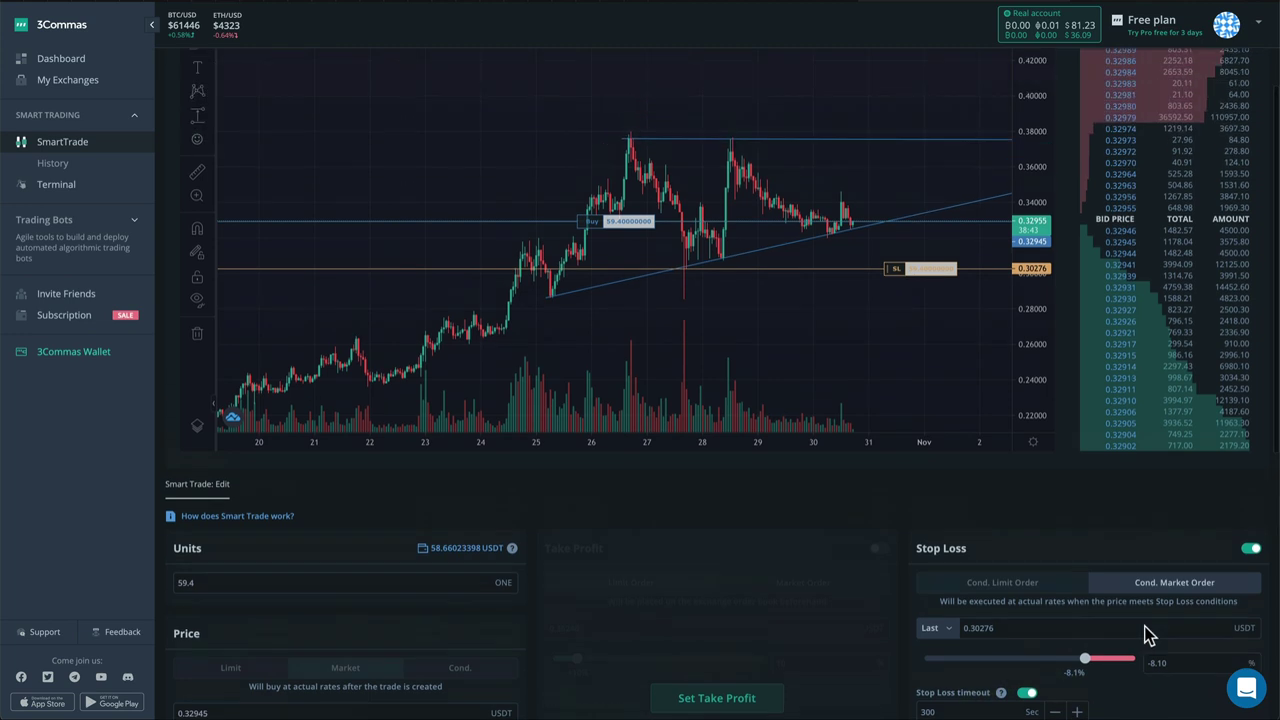
scroll(834, 457, "right", 2)
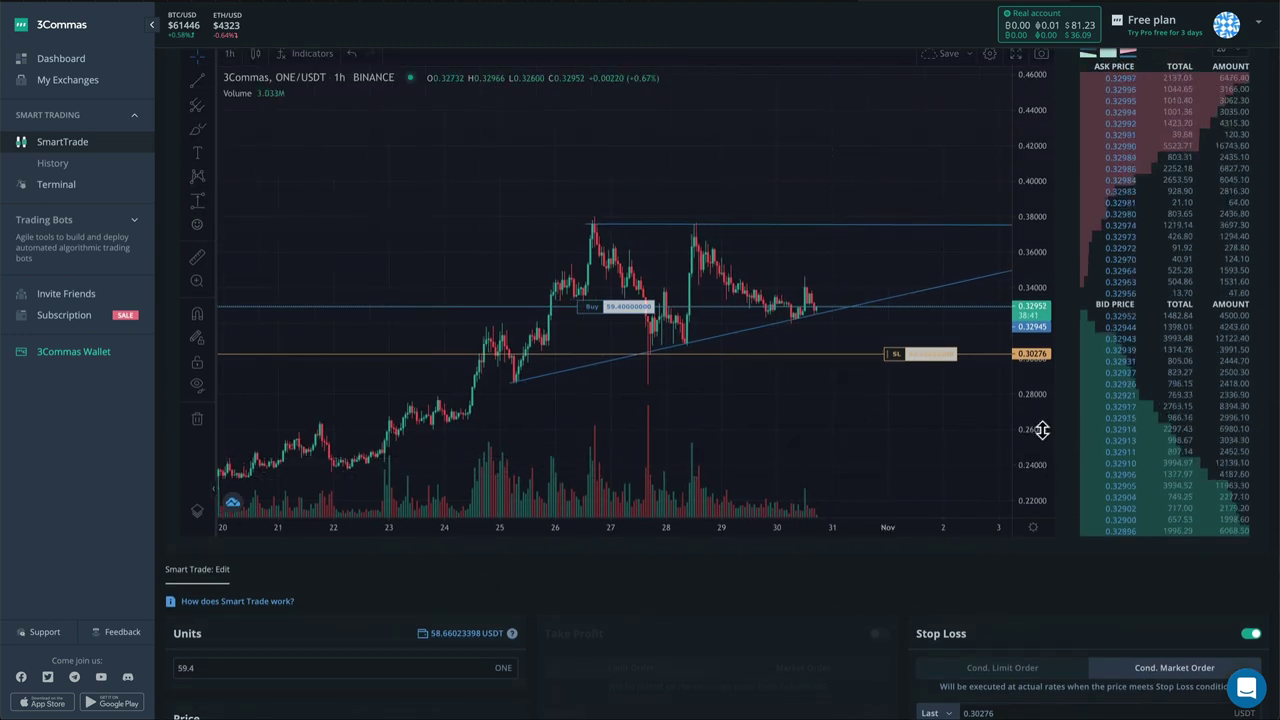
left_click_drag(1040, 425, 1035, 369)
left_click_drag(923, 417, 903, 386)
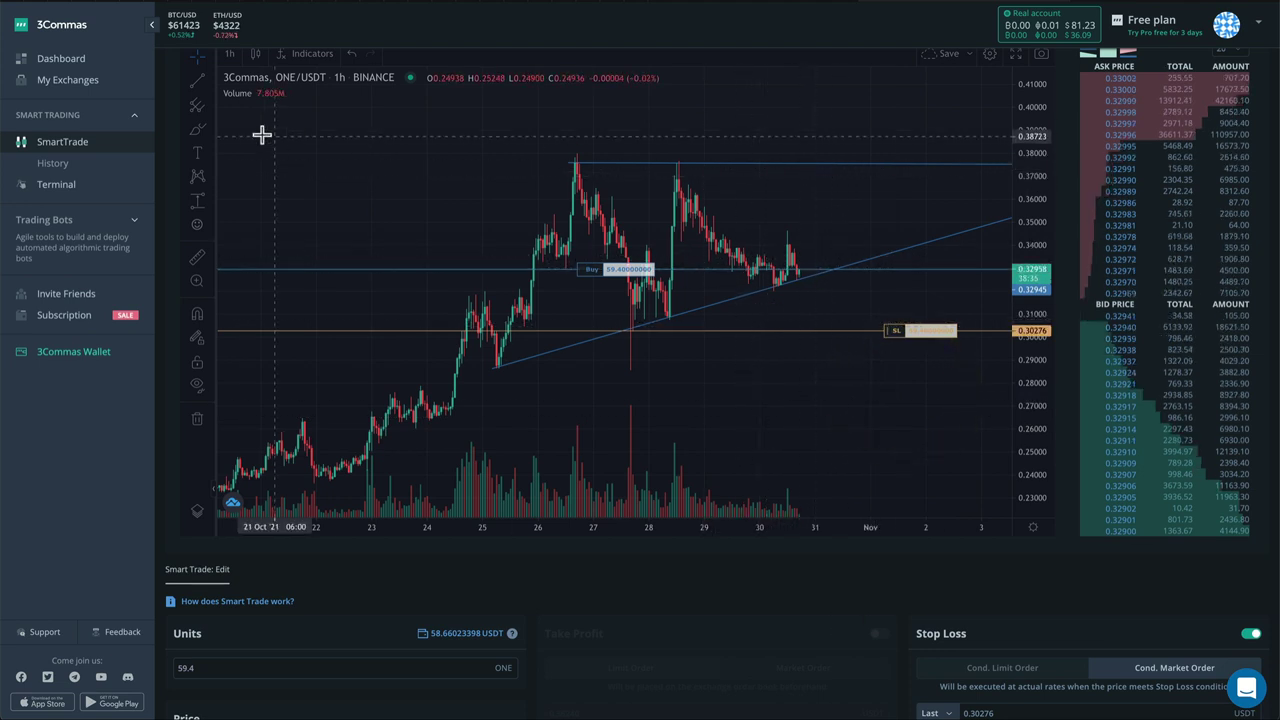
left_click(198, 128)
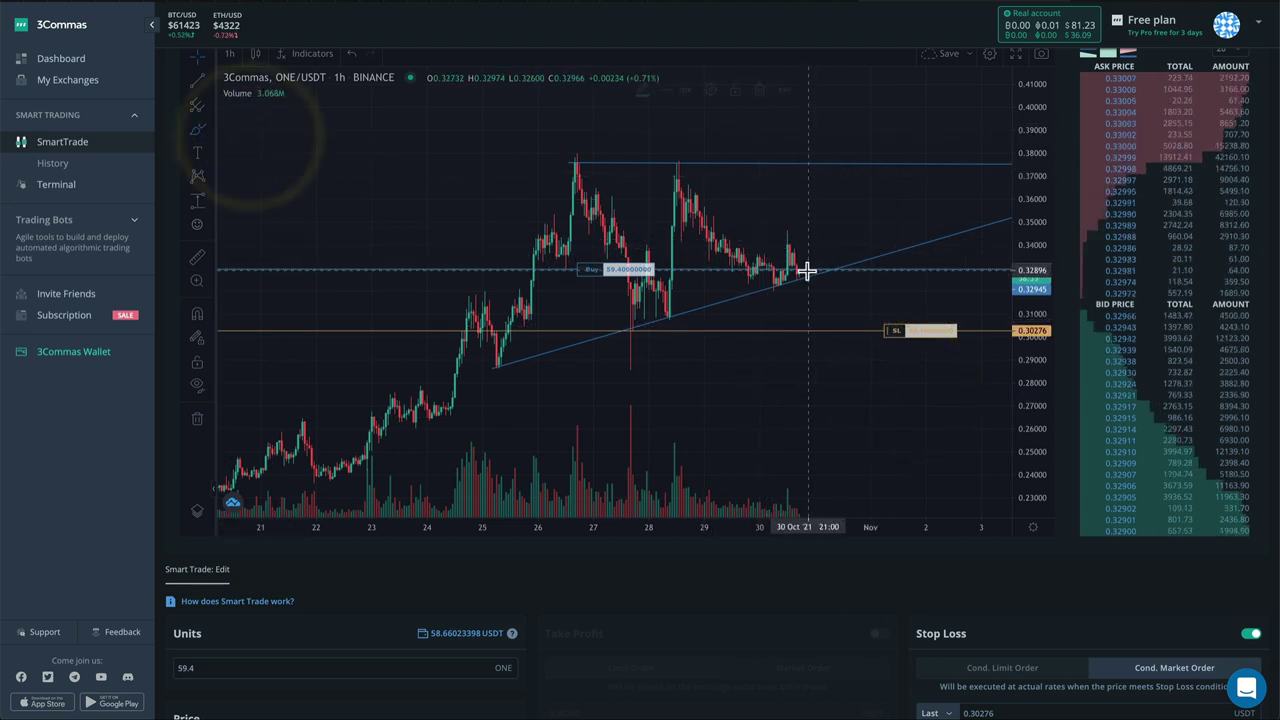
mouse_move(809, 266)
left_mouse_down()
mouse_move(823, 200)
mouse_move(863, 251)
mouse_move(877, 171)
left_mouse_up()
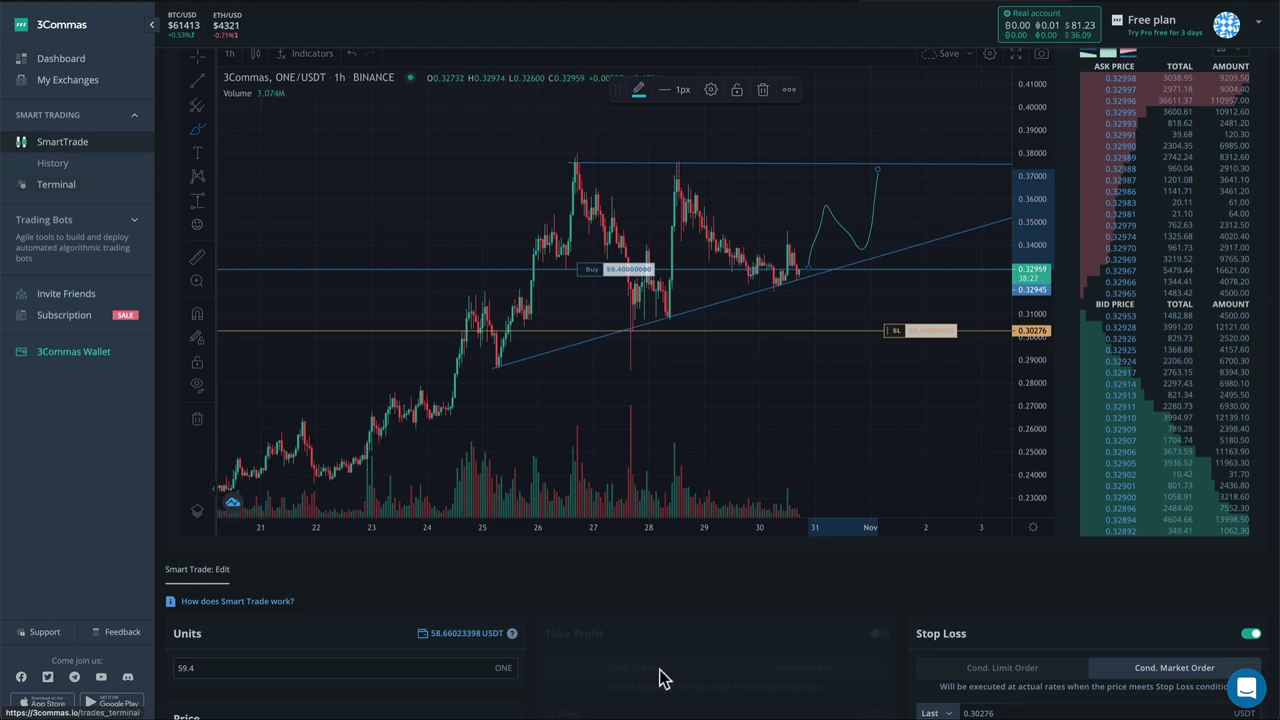
left_click(669, 593)
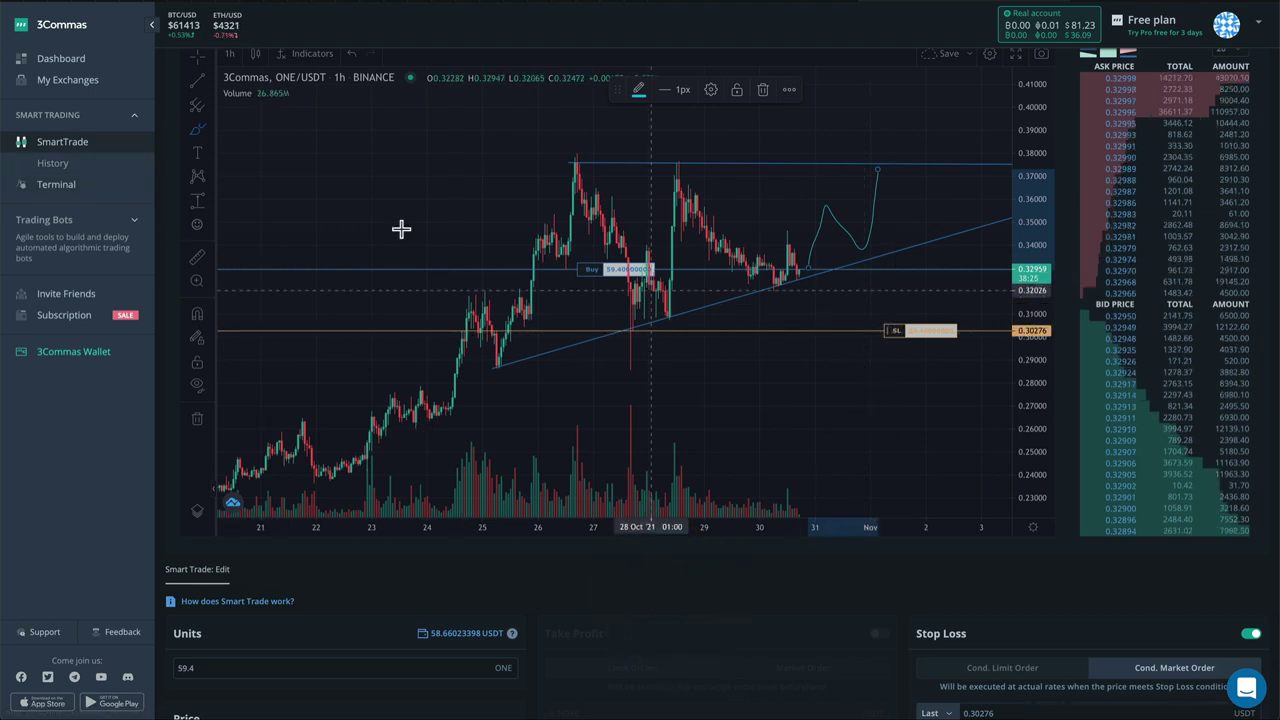
scroll(188, 131, "up", 1)
Raise the stop loss line to 0.33185, about 0.72% above entry
left_click(199, 113)
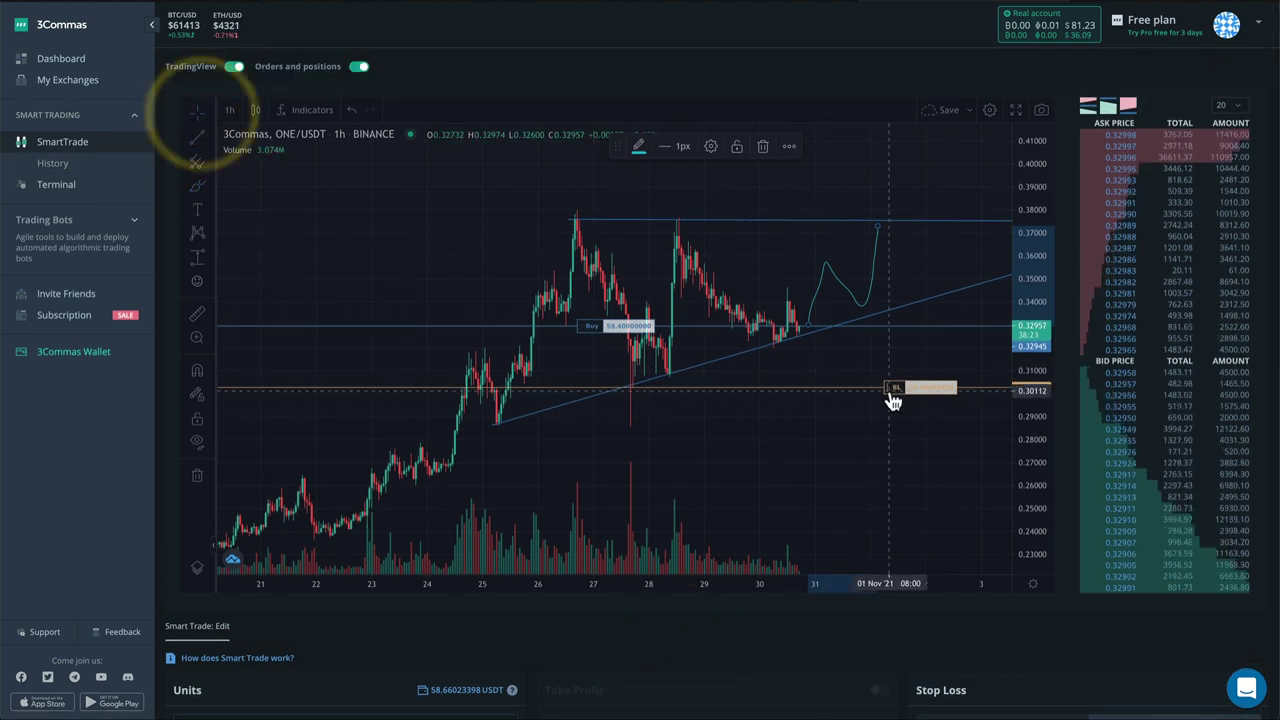
left_click_drag(893, 390, 893, 351)
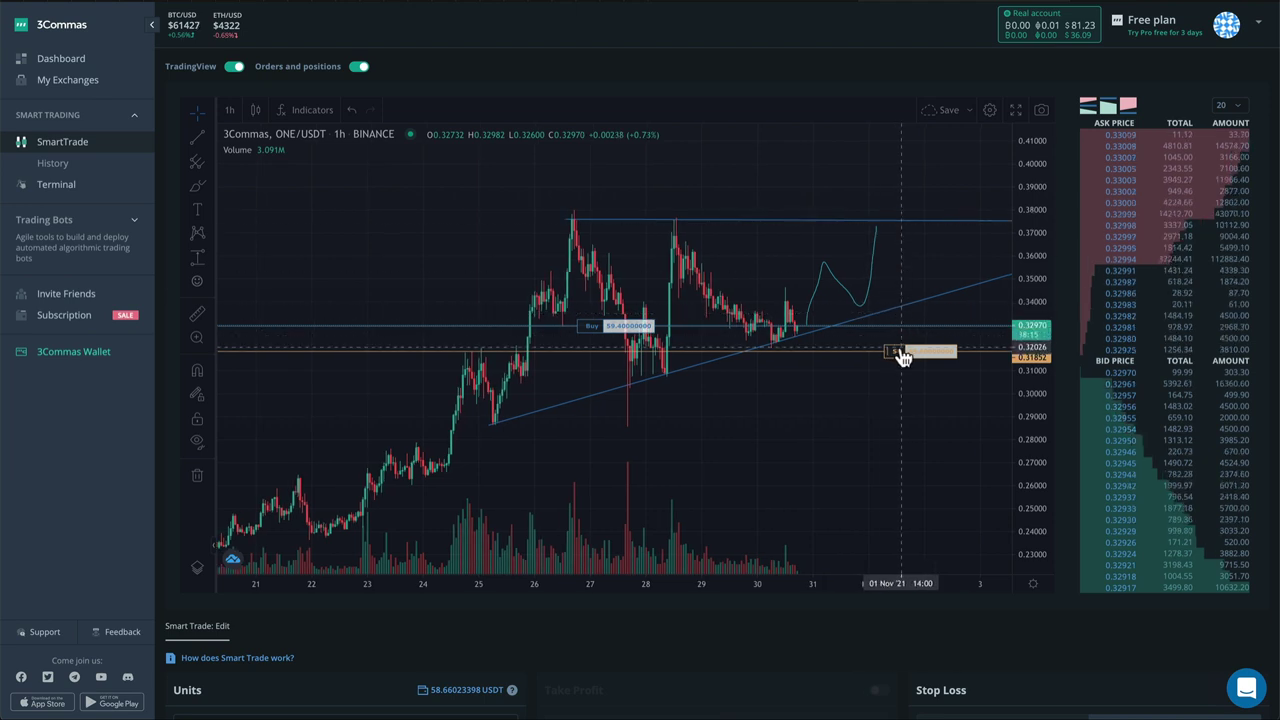
left_click_drag(903, 353, 902, 321)
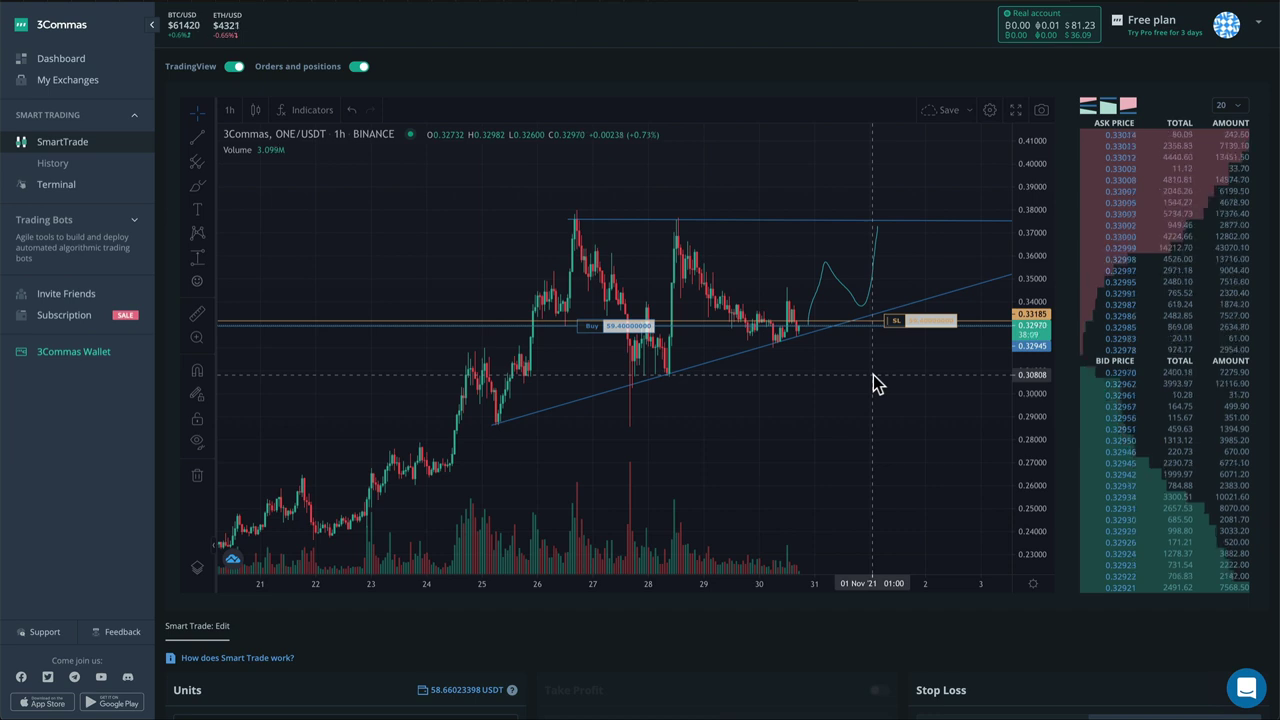
scroll(951, 608, "down", 3)
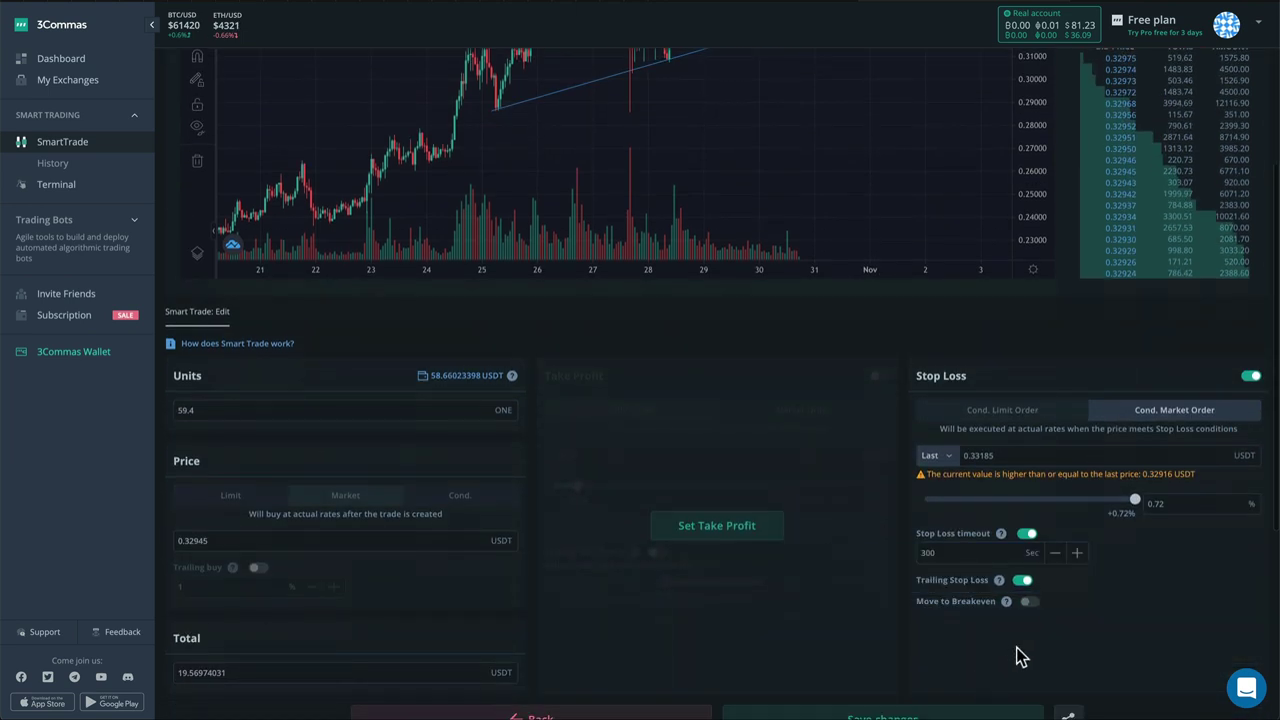
Drag the stop loss down to about 0.2997, then nudge it up to 0.30286 (-8.07%)
scroll(1017, 656, "up", 2)
left_click_drag(903, 205, 884, 274)
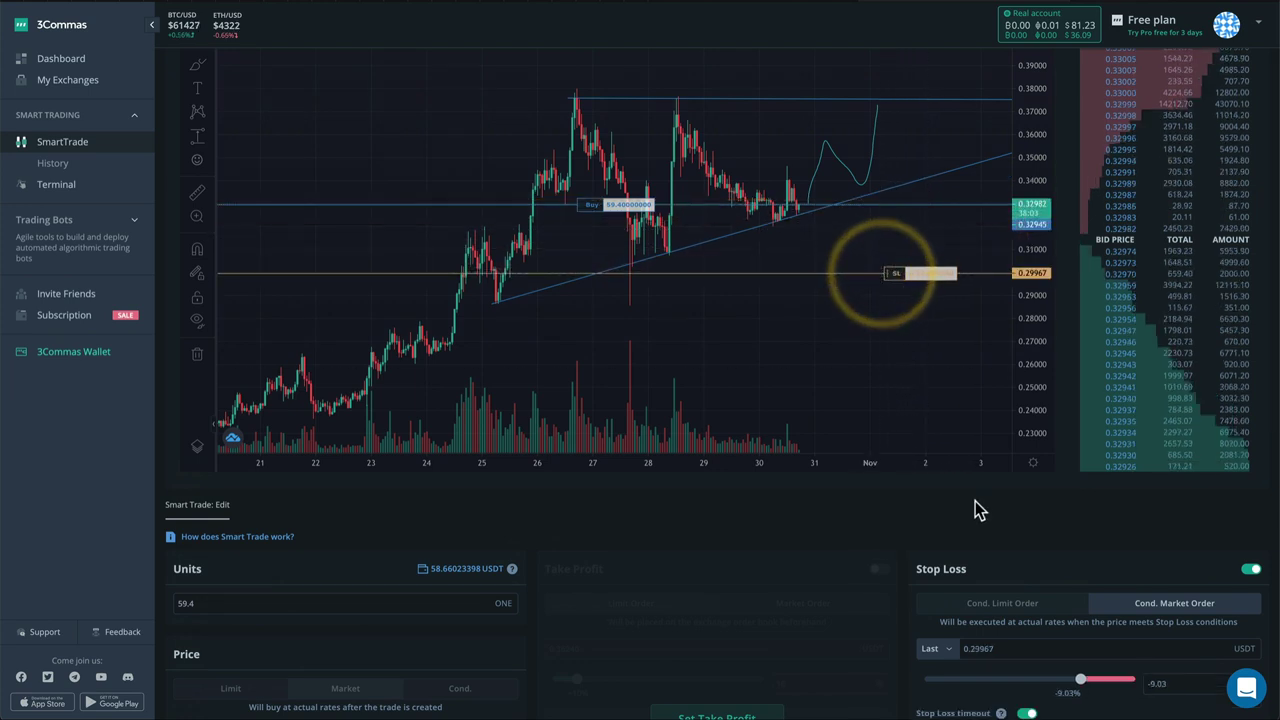
scroll(1035, 607, "down", 2)
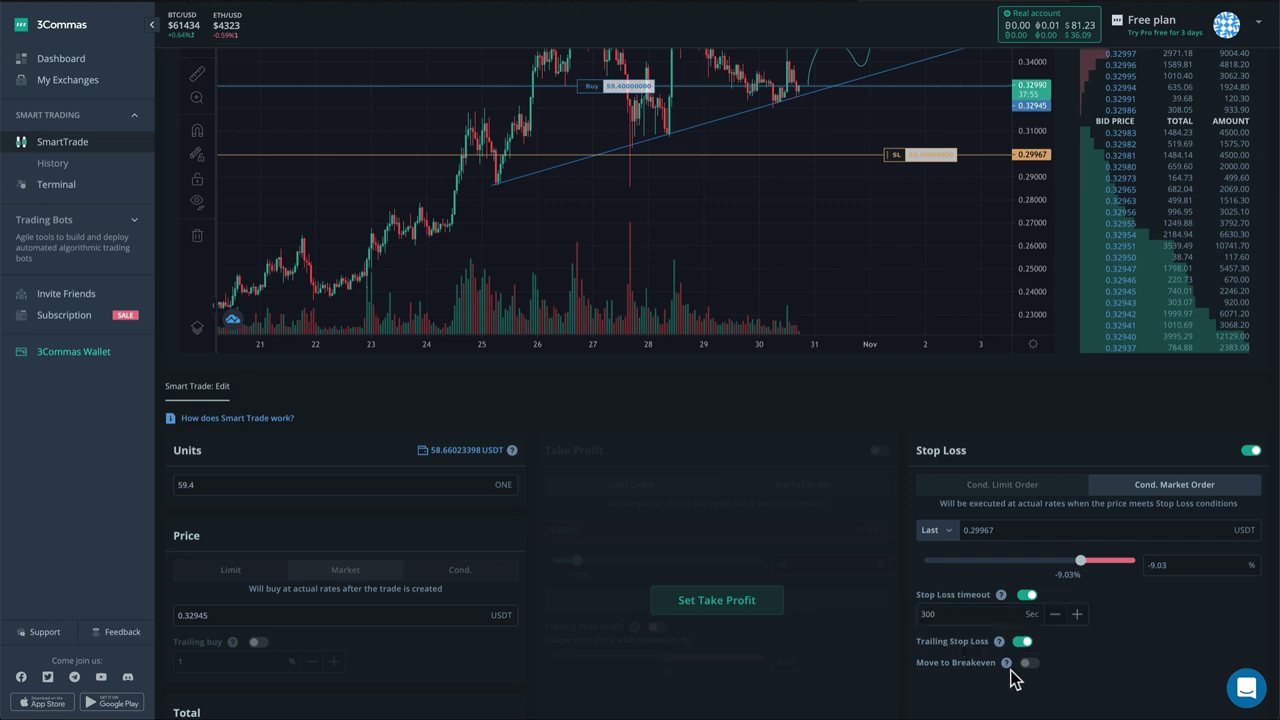
mouse_move(1005, 663)
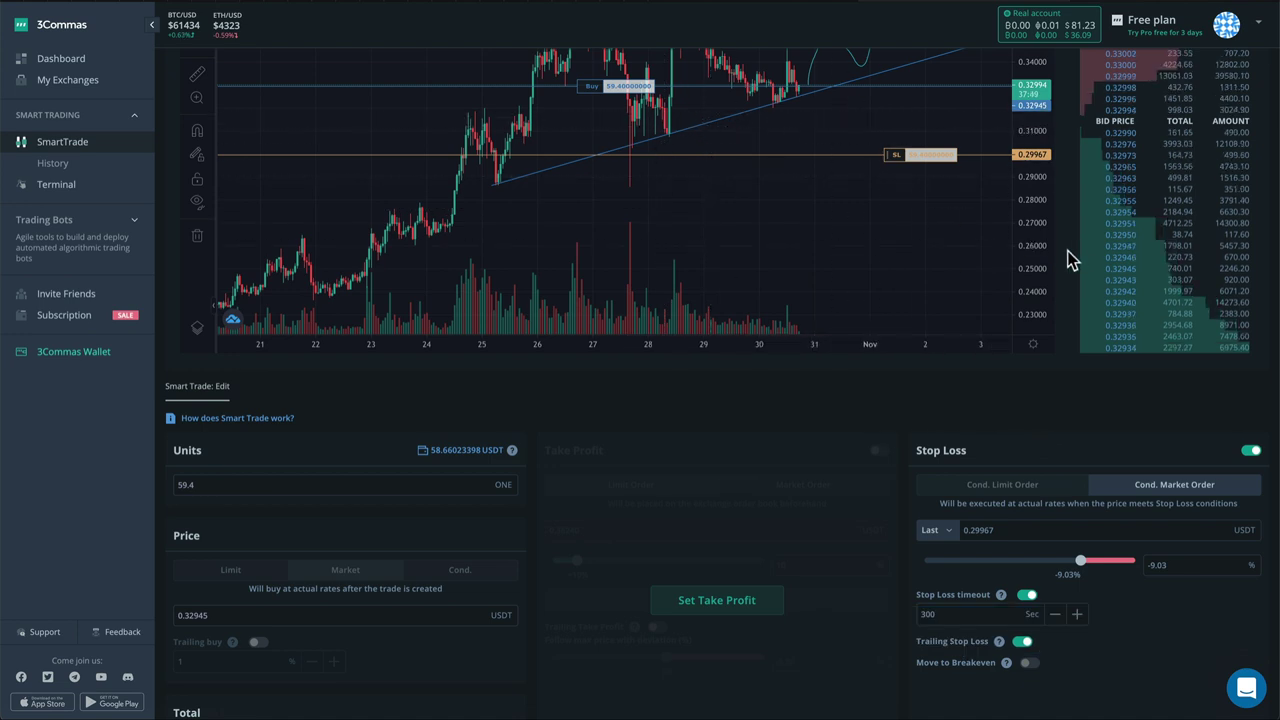
scroll(1067, 258, "up", 3)
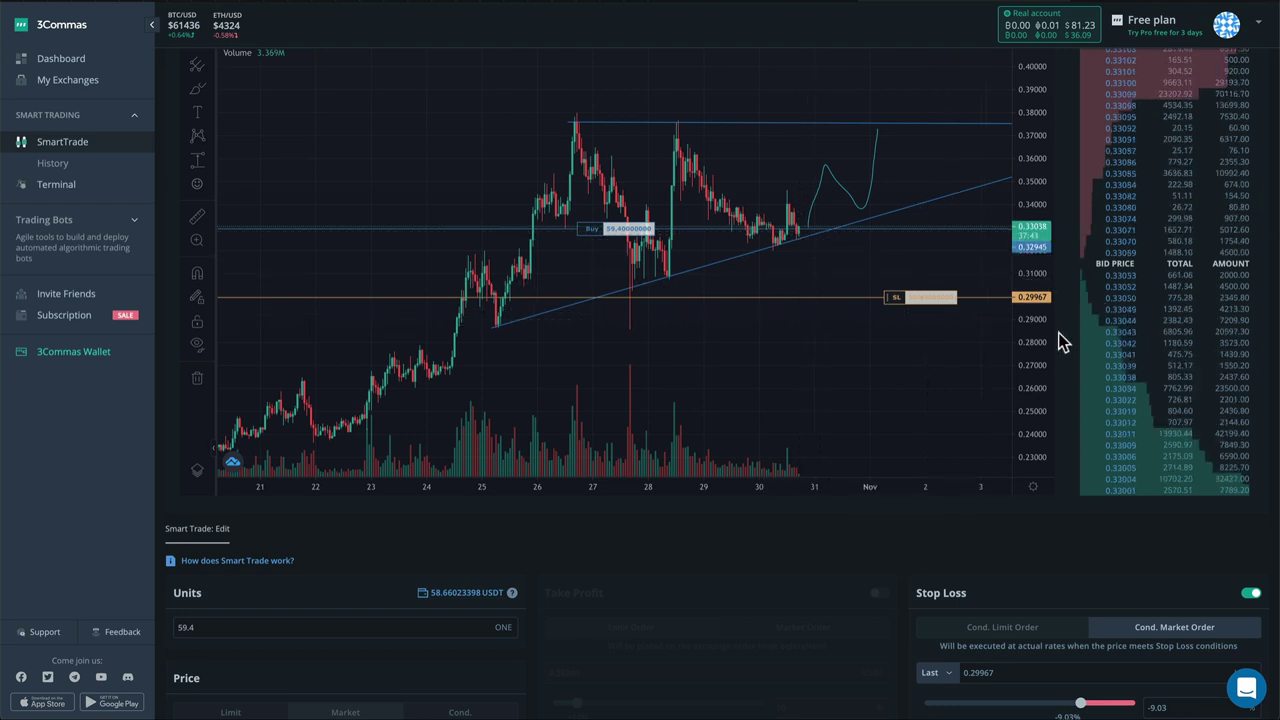
scroll(1062, 340, "down", 10)
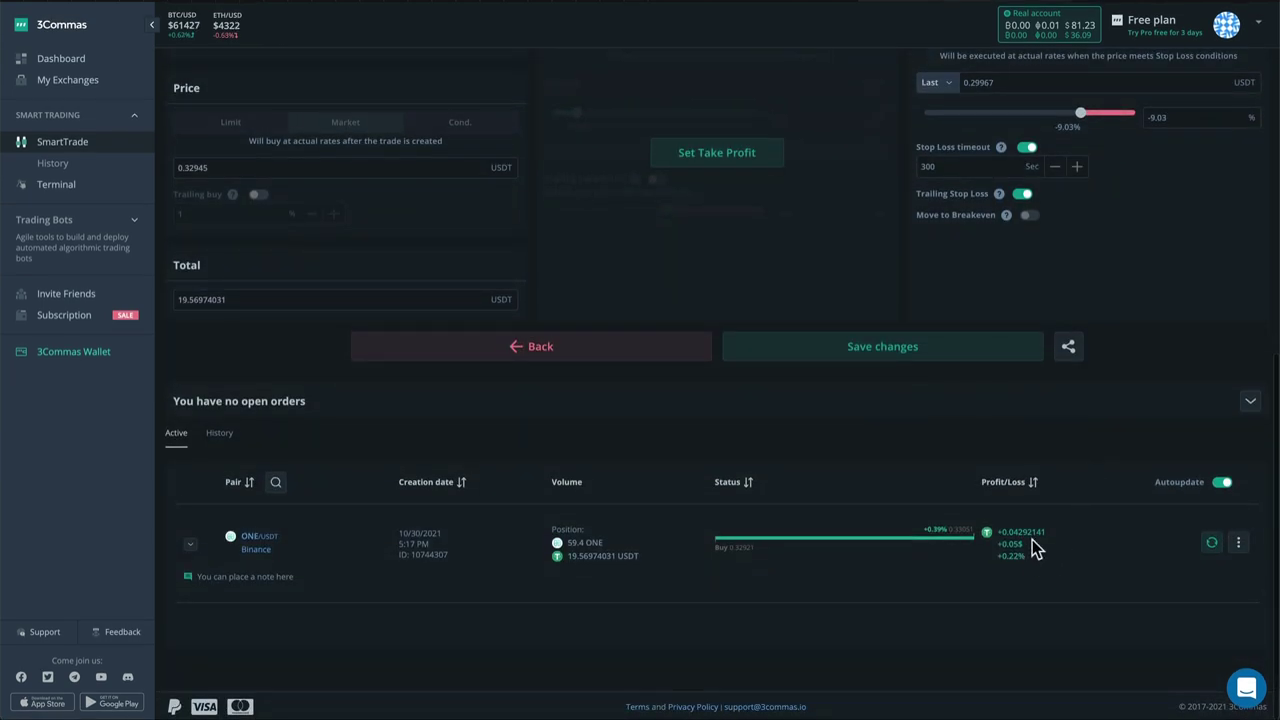
scroll(1065, 518, "up", 4)
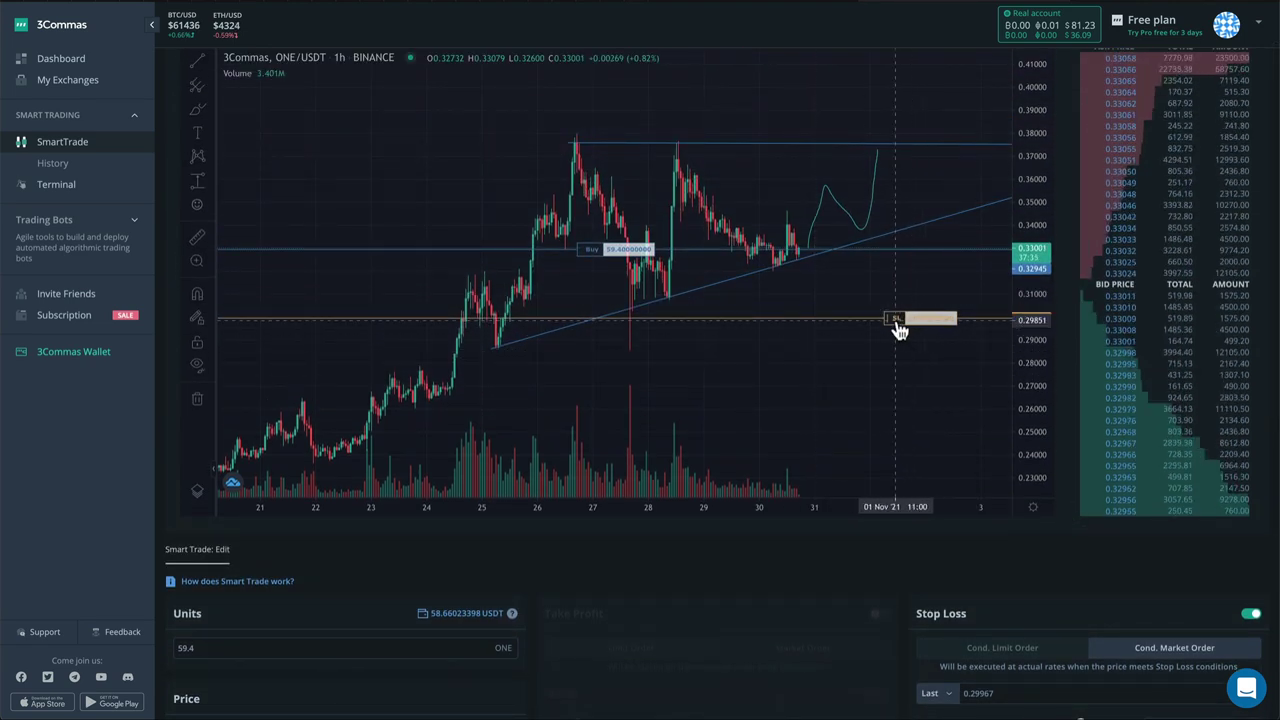
left_click_drag(896, 318, 897, 310)
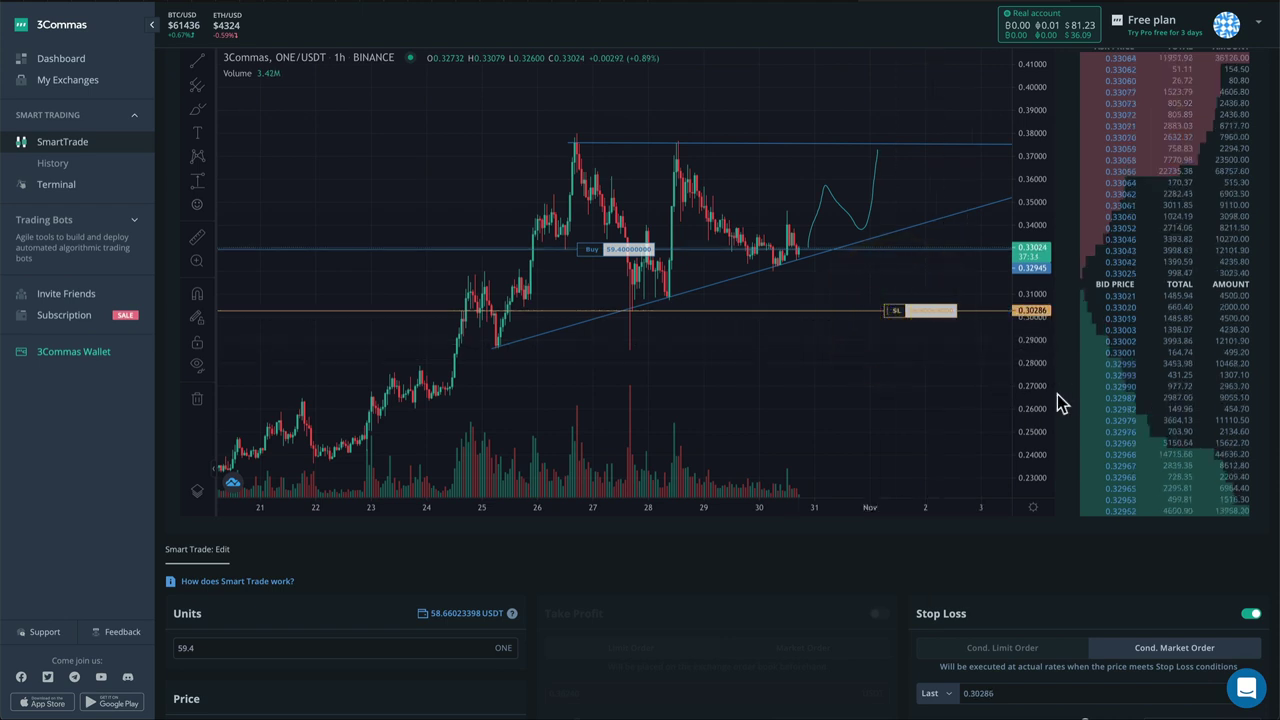
scroll(1057, 394, "down", 3)
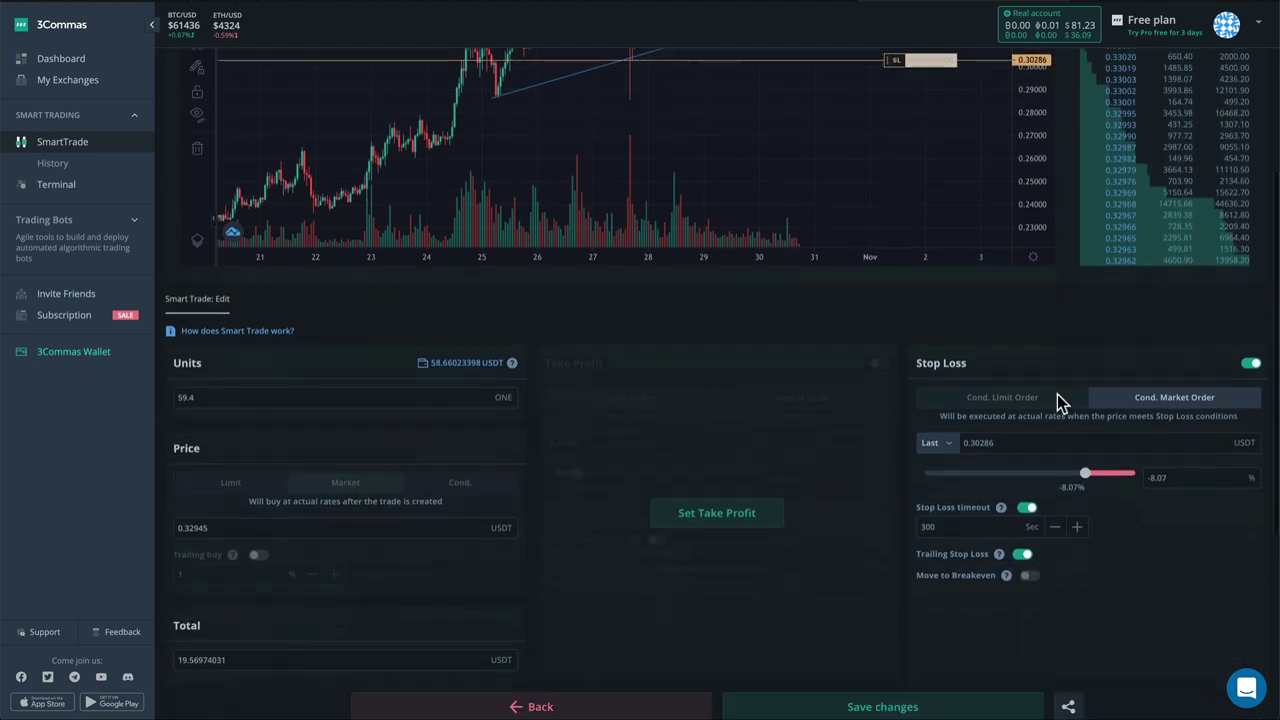
Add a take profit target and delete the freehand price sketch from the chart
left_click(750, 520)
scroll(886, 534, "up", 4)
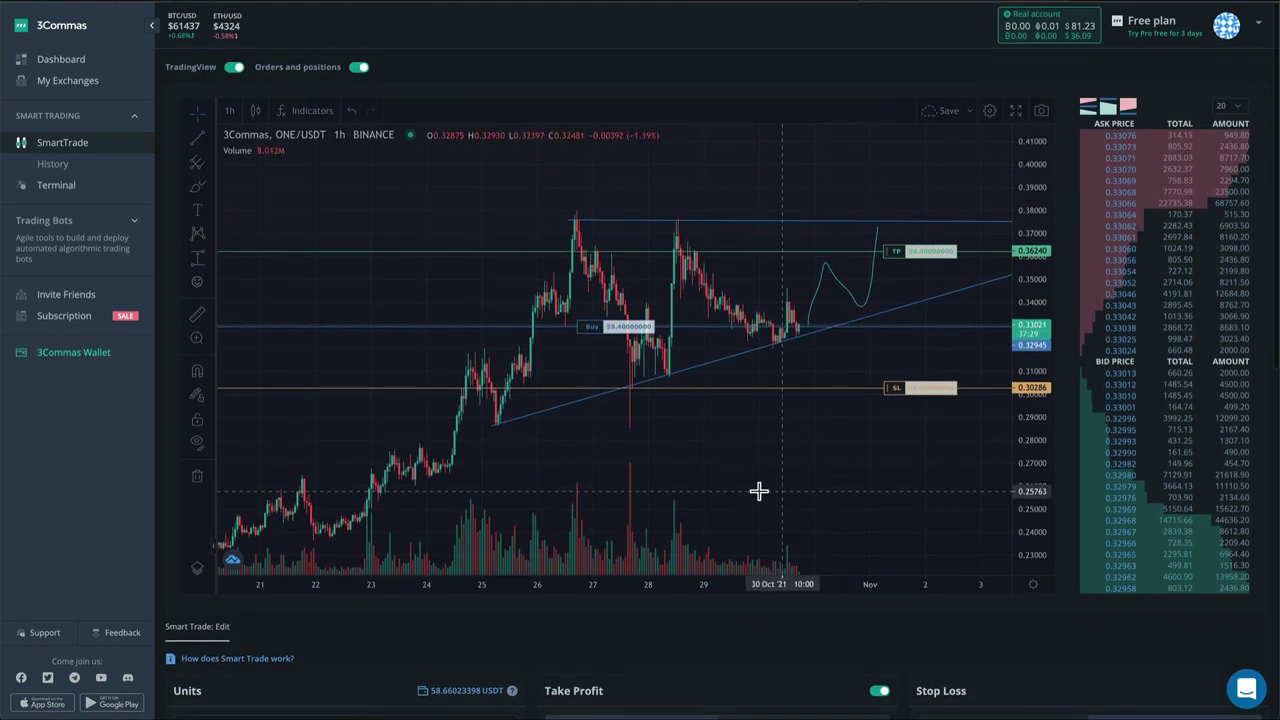
scroll(790, 414, "right", 3)
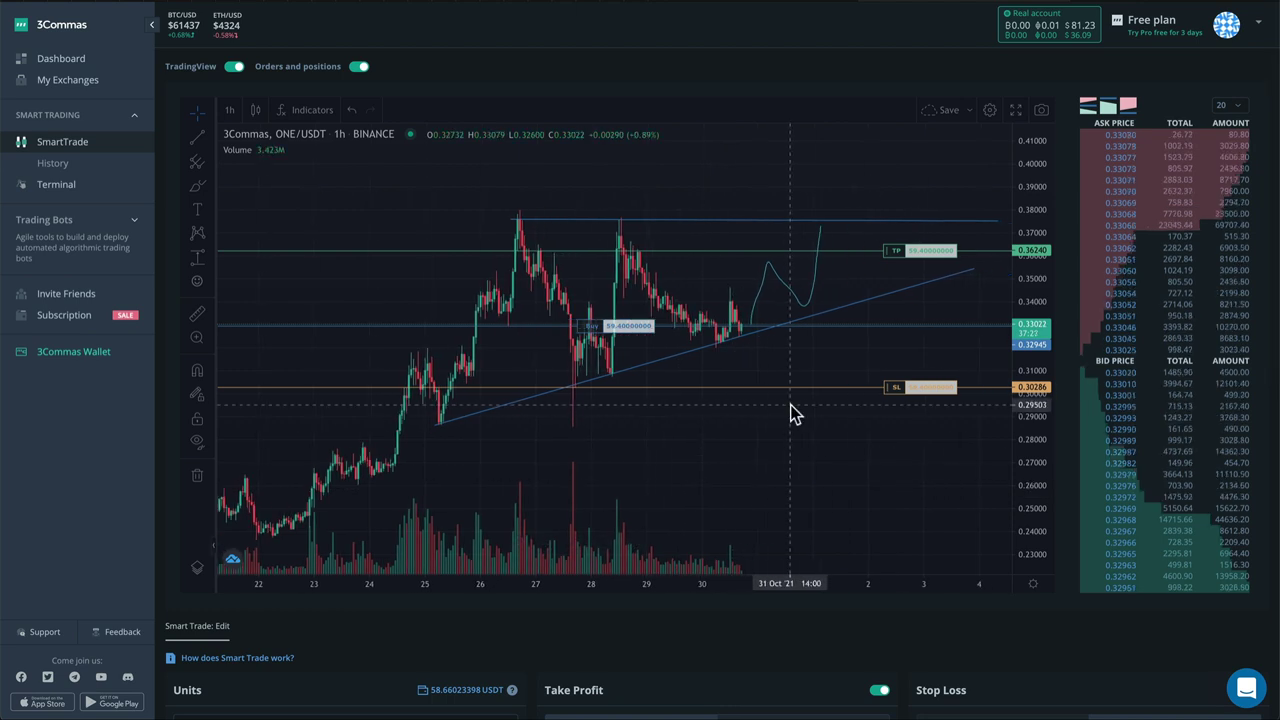
left_click(795, 303)
key("Delete")
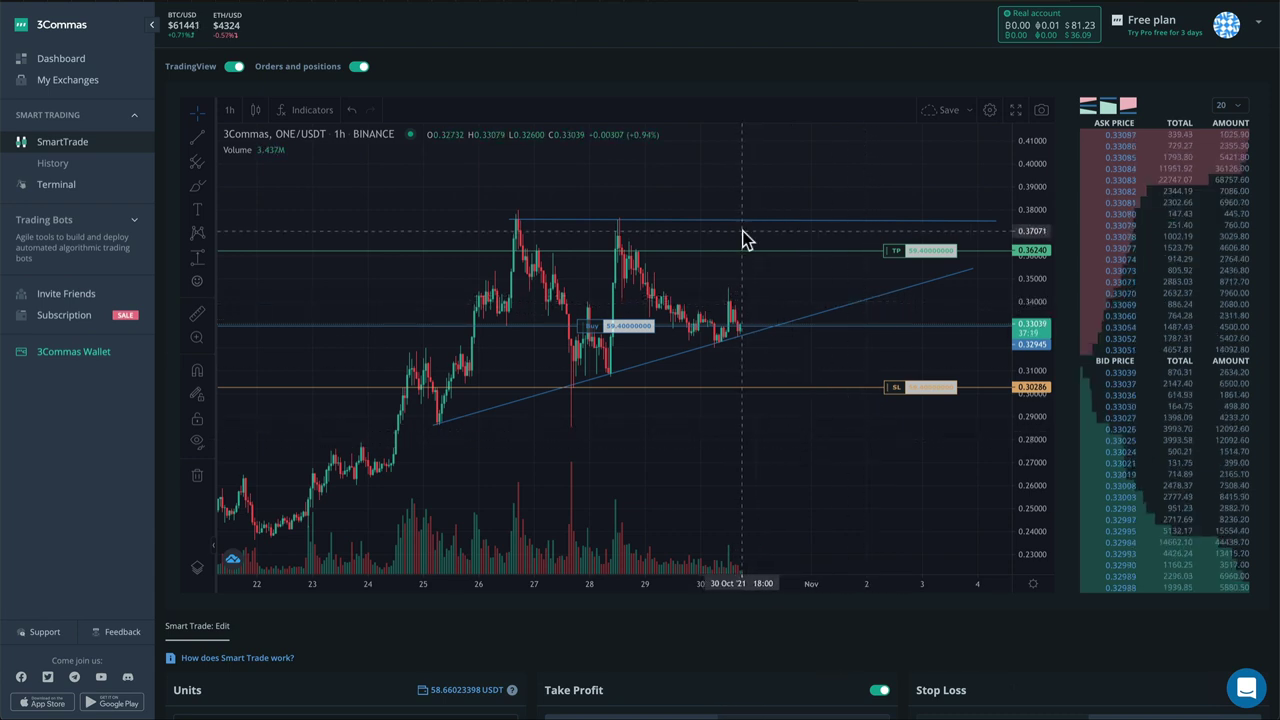
Move the take profit line to 0.37506, +13.84% above entry
scroll(994, 637, "down", 3)
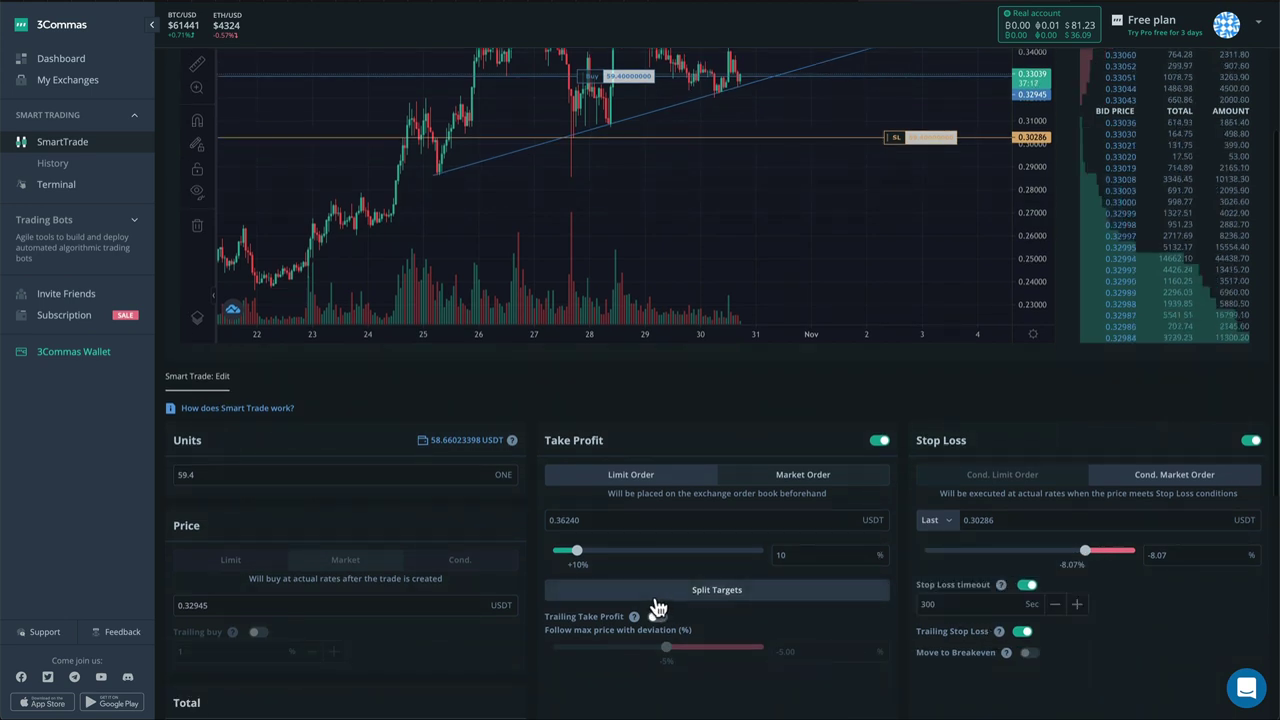
scroll(600, 550, "up", 3)
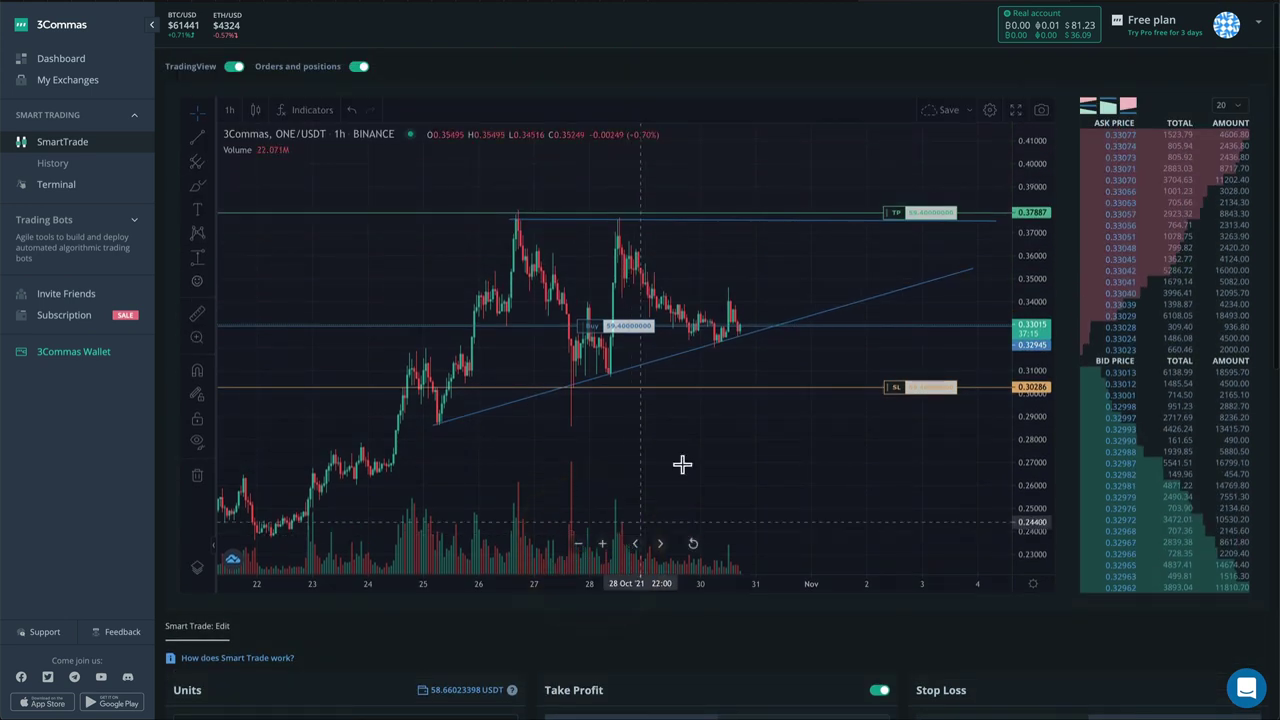
mouse_move(893, 211)
left_mouse_down()
mouse_move(891, 235)
mouse_move(895, 223)
left_mouse_up()
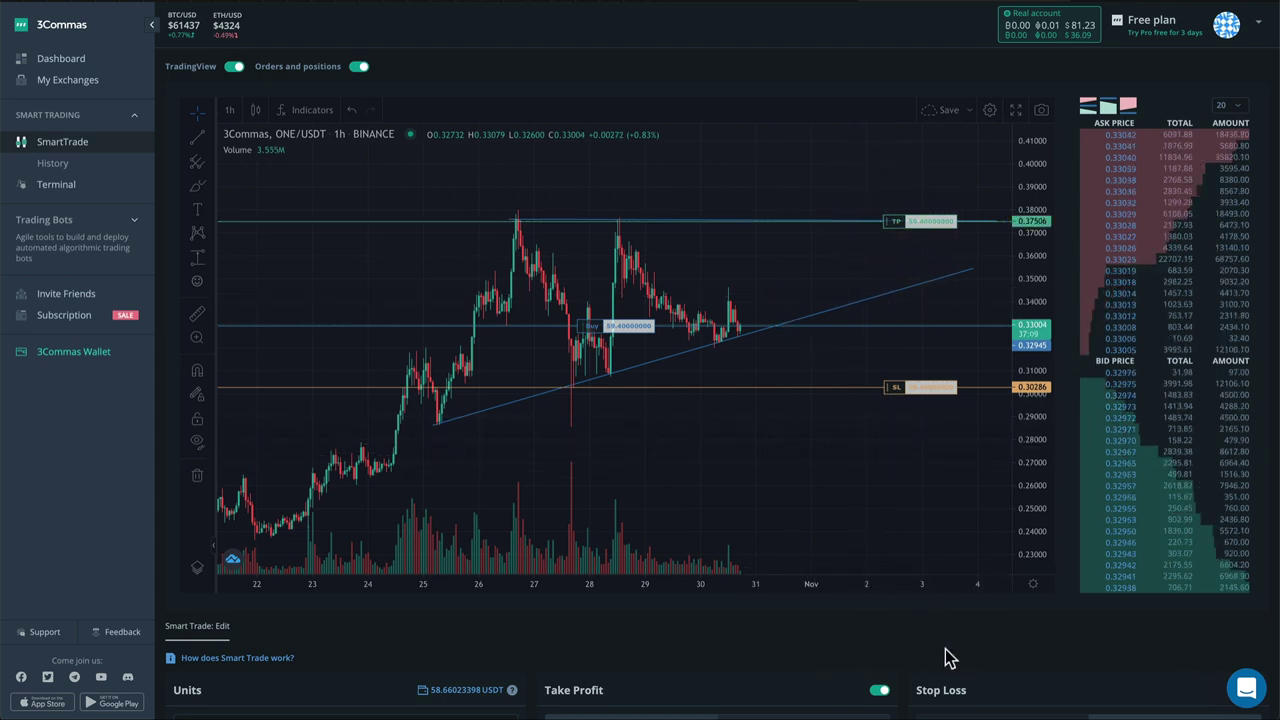
scroll(946, 654, "down", 4)
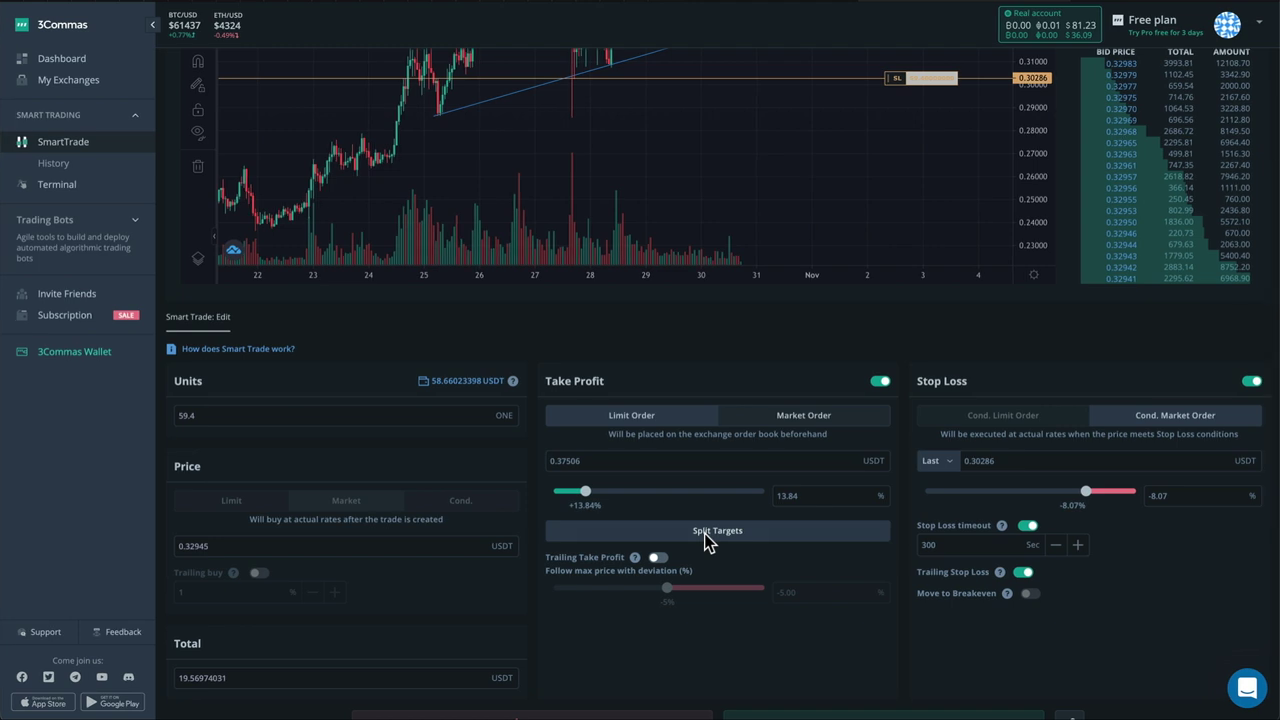
Split the take profit into multiple targets, selling 50% at about 0.34664
left_click(714, 541)
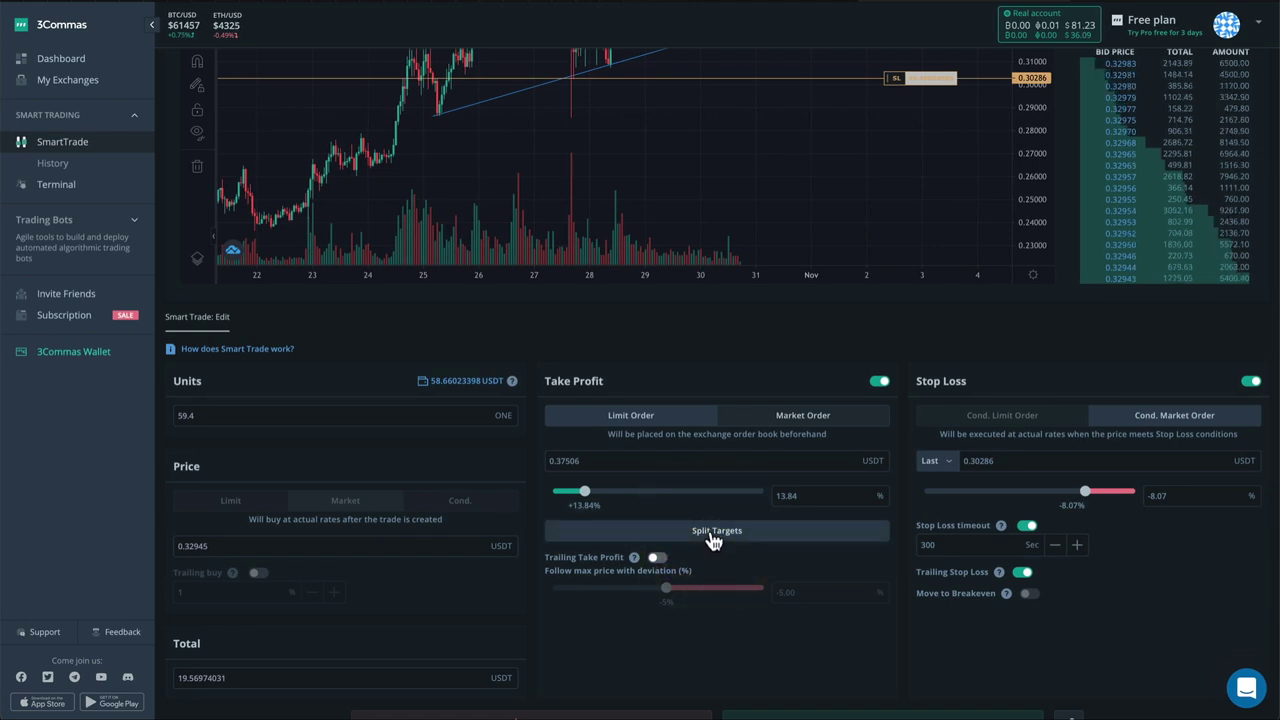
left_click(714, 541)
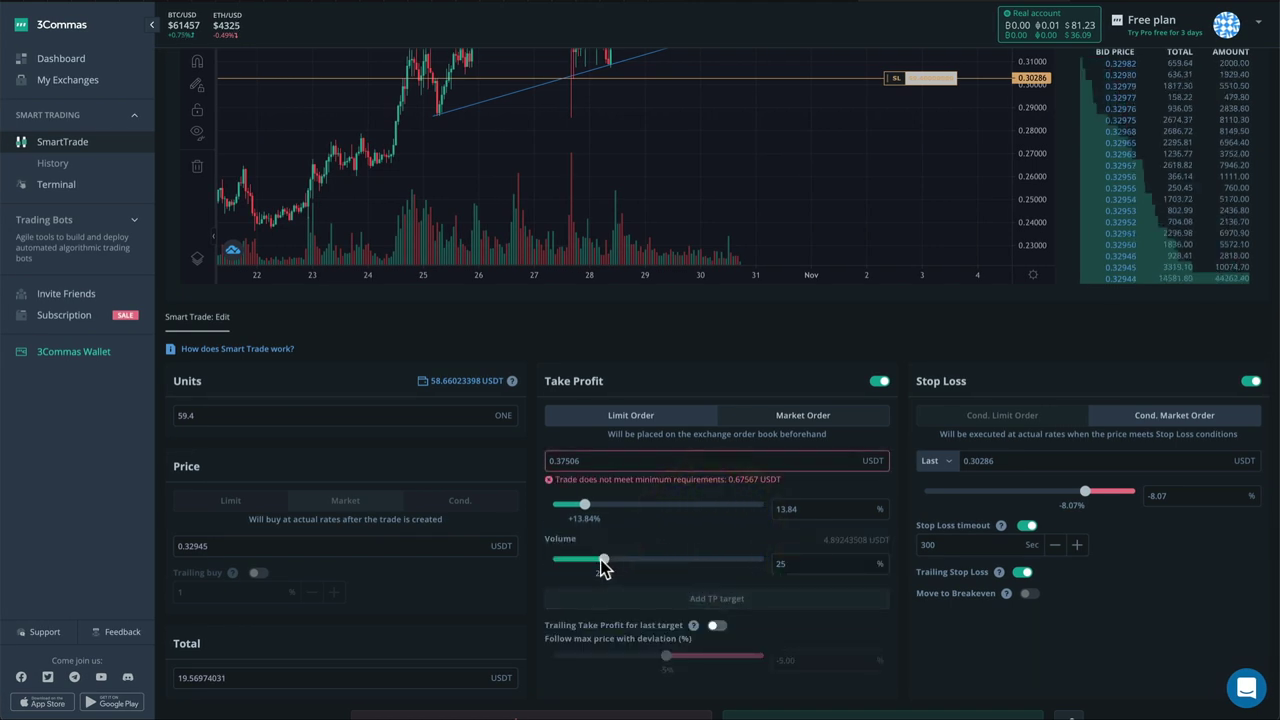
left_click_drag(650, 570, 660, 567)
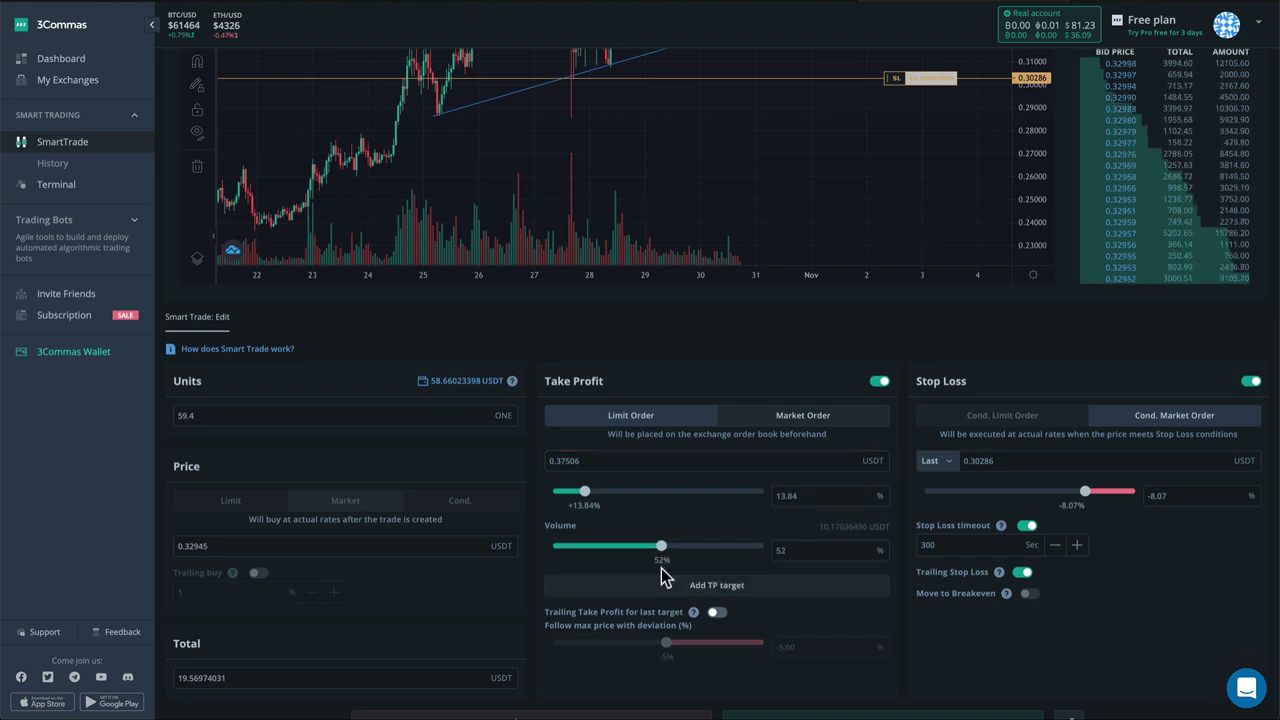
scroll(790, 575, "up", 3)
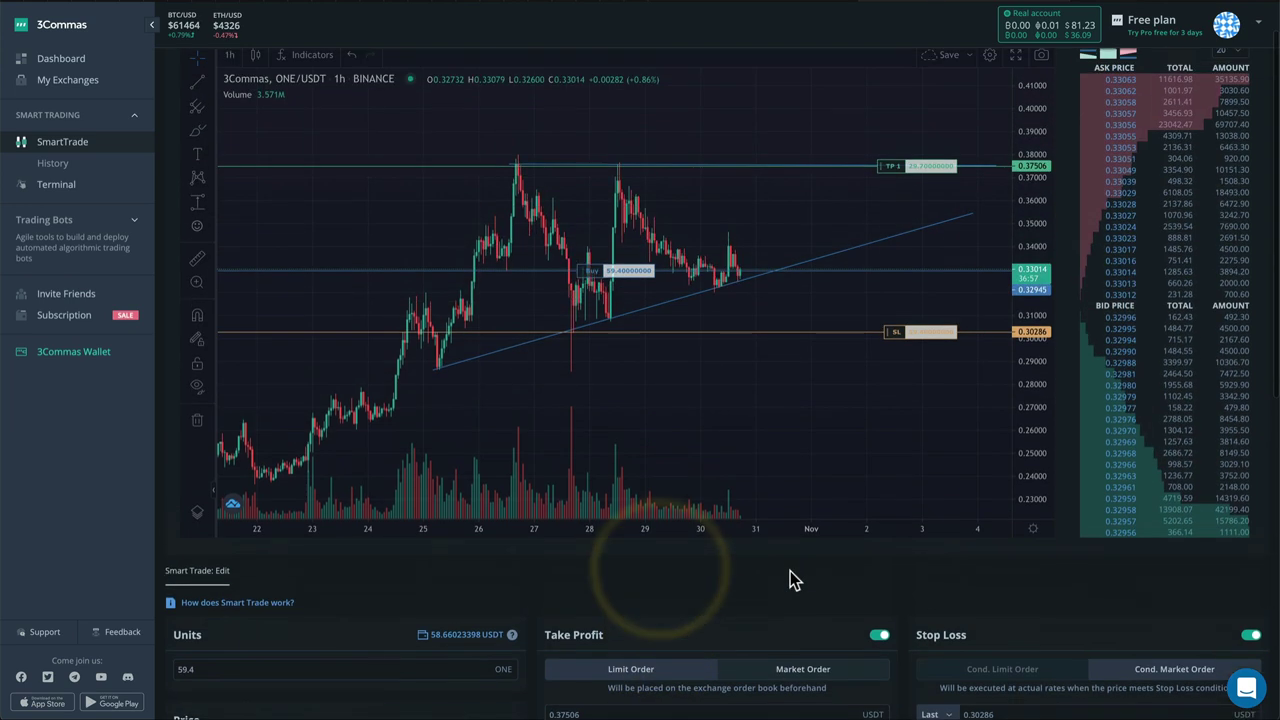
left_click_drag(893, 196, 890, 253)
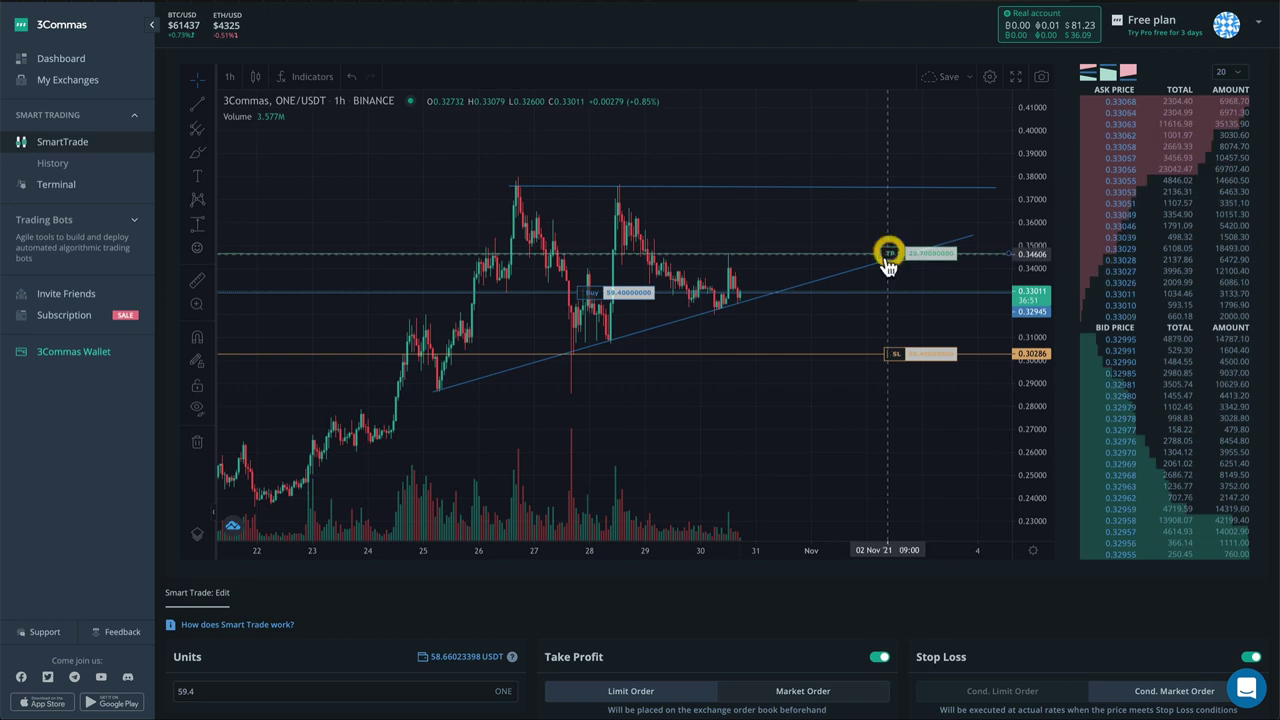
scroll(897, 632, "down", 1)
scroll(897, 632, "down", 4)
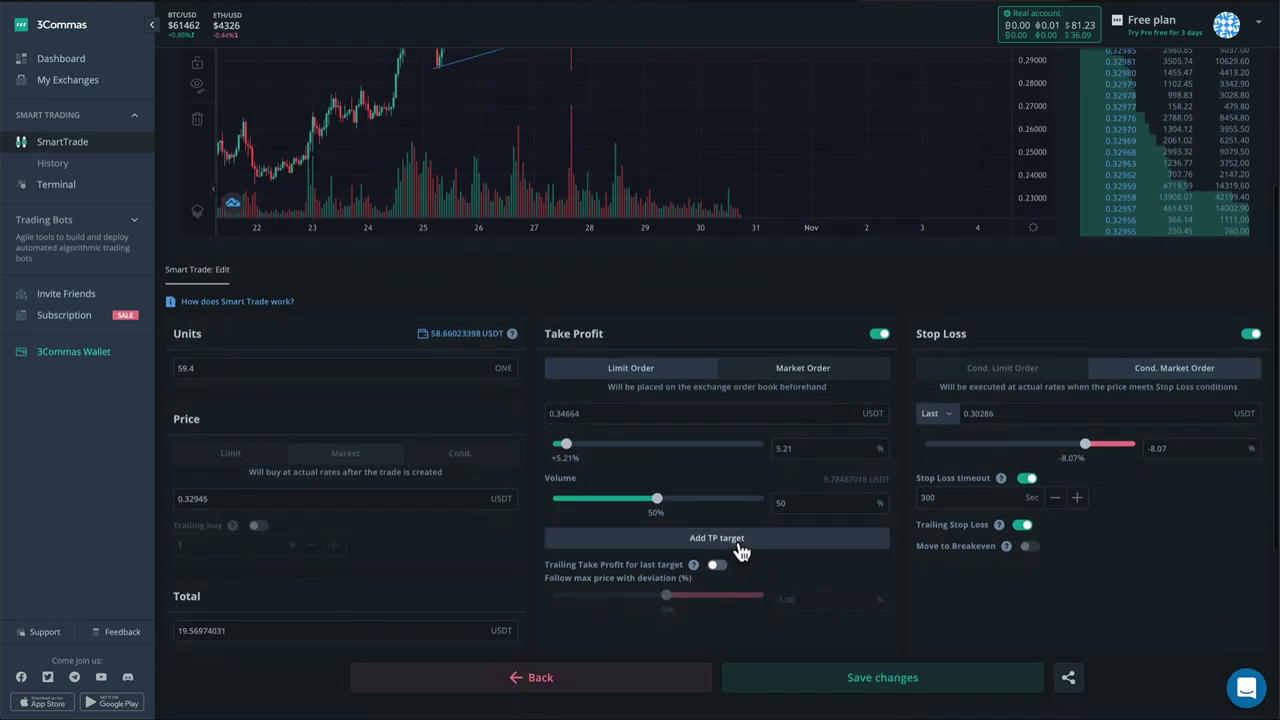
Add the first target and raise the next take-profit level to 0.37535 (+13.93%)
left_click(741, 540)
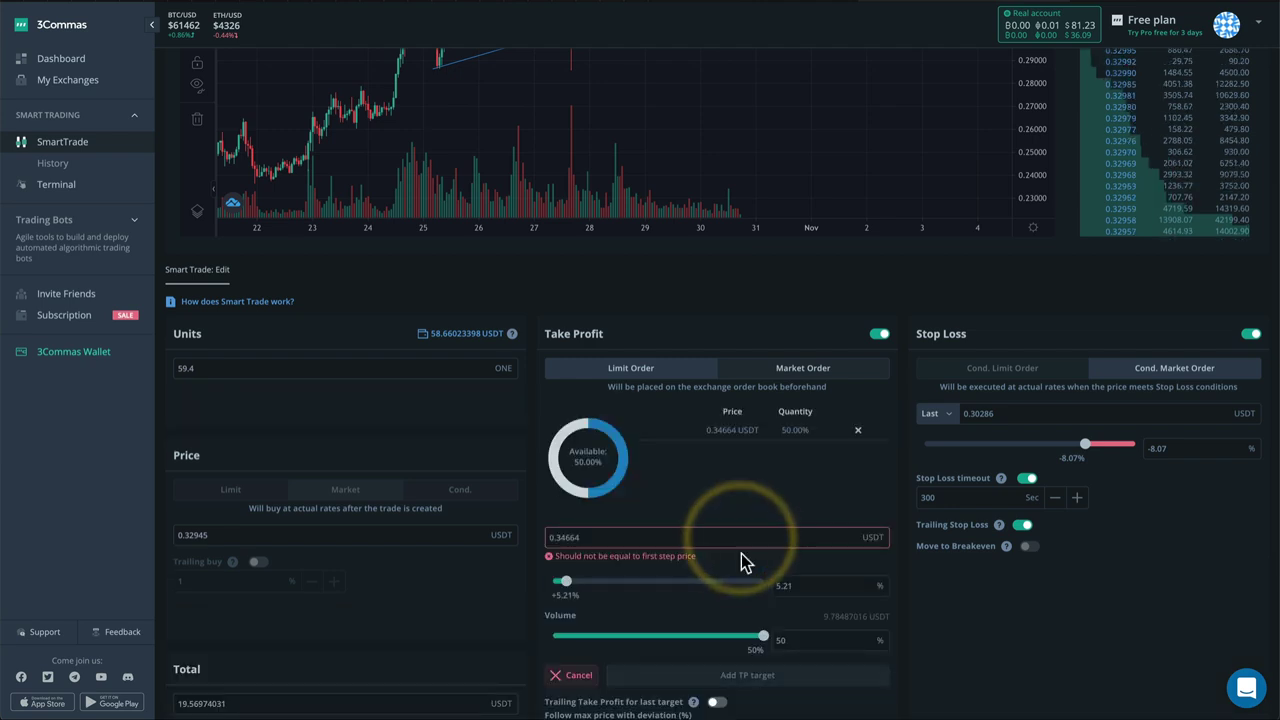
scroll(740, 541, "down", 1)
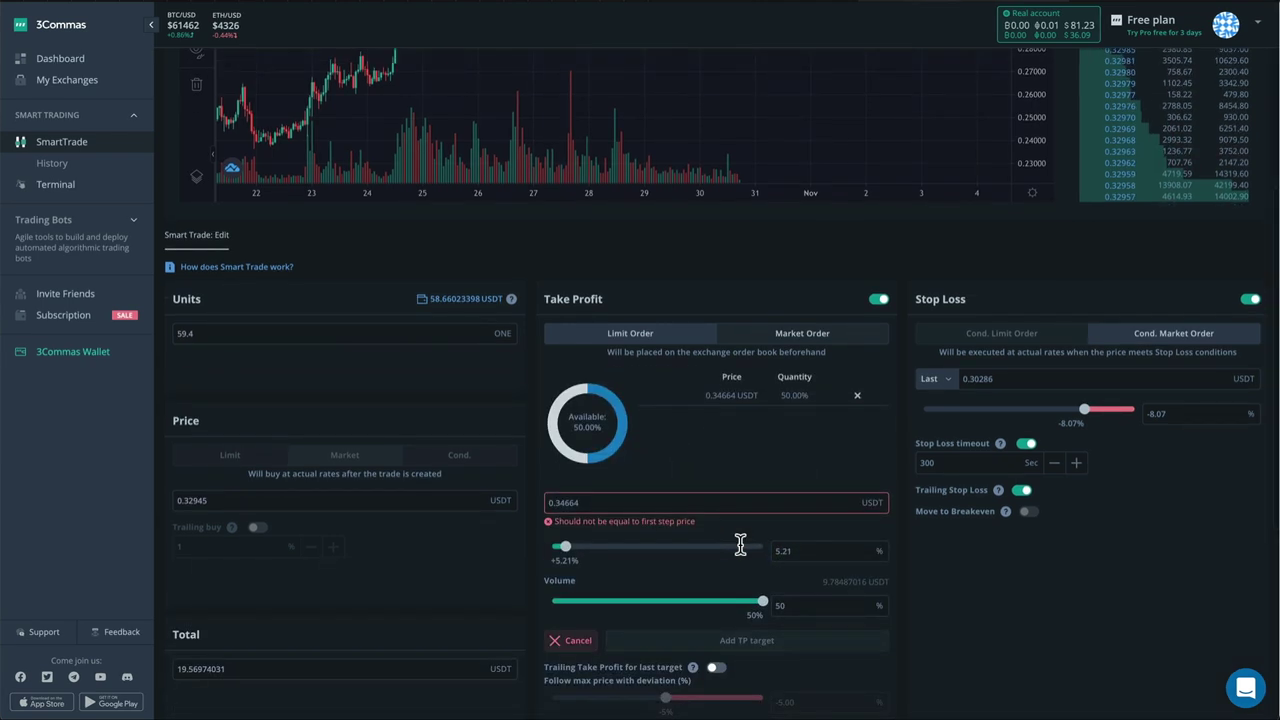
scroll(740, 544, "up", 3)
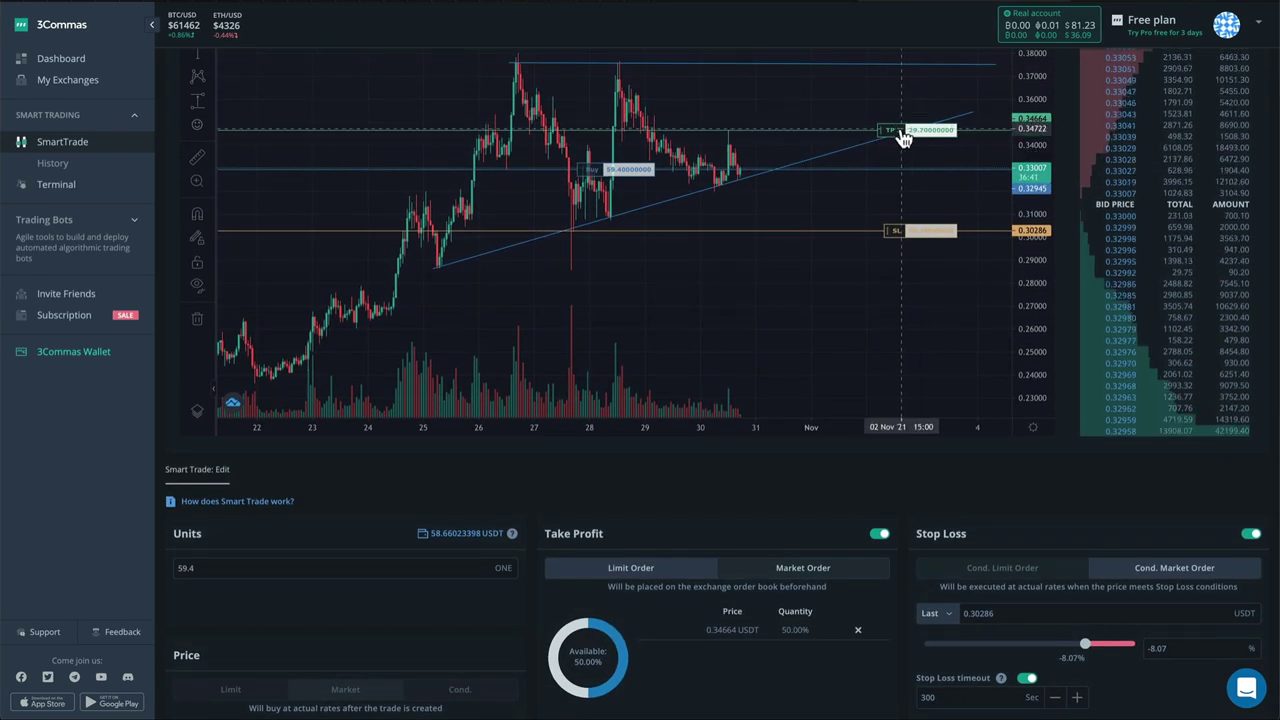
left_click_drag(903, 130, 896, 64)
scroll(826, 680, "down", 5)
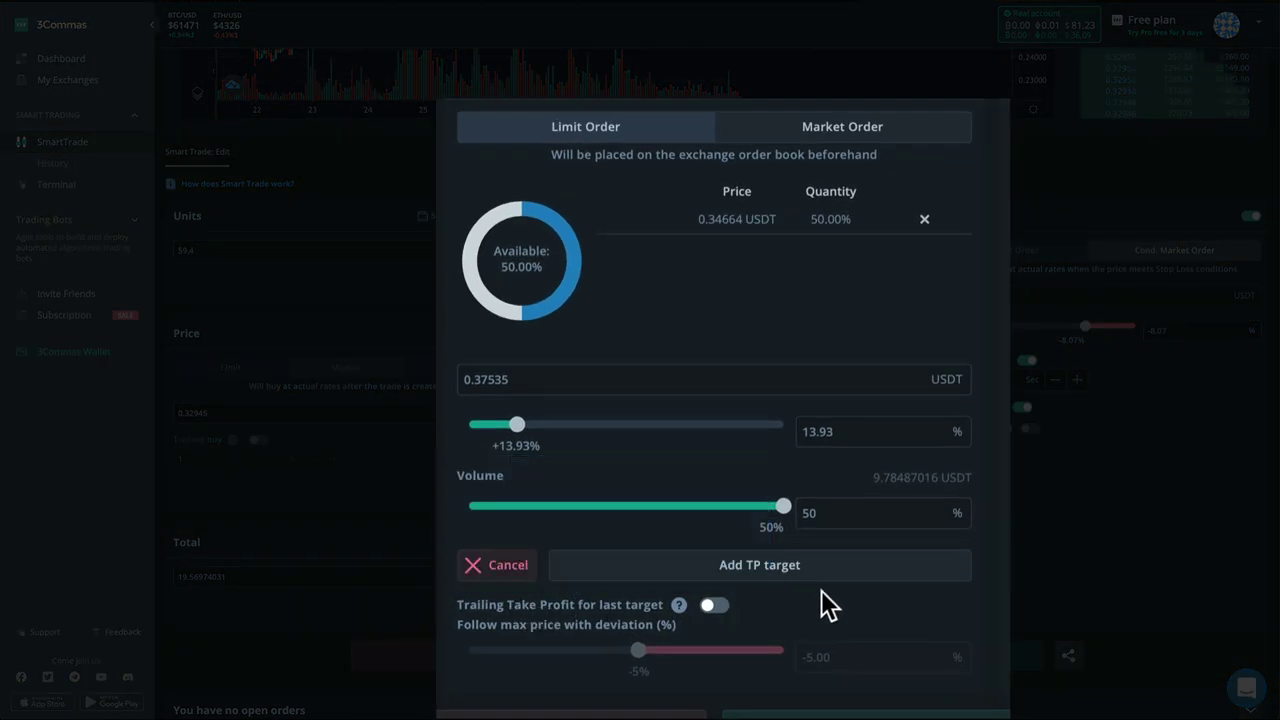
Enable trailing take profit for the last target with a -2% deviation
scroll(815, 600, "down", 1)
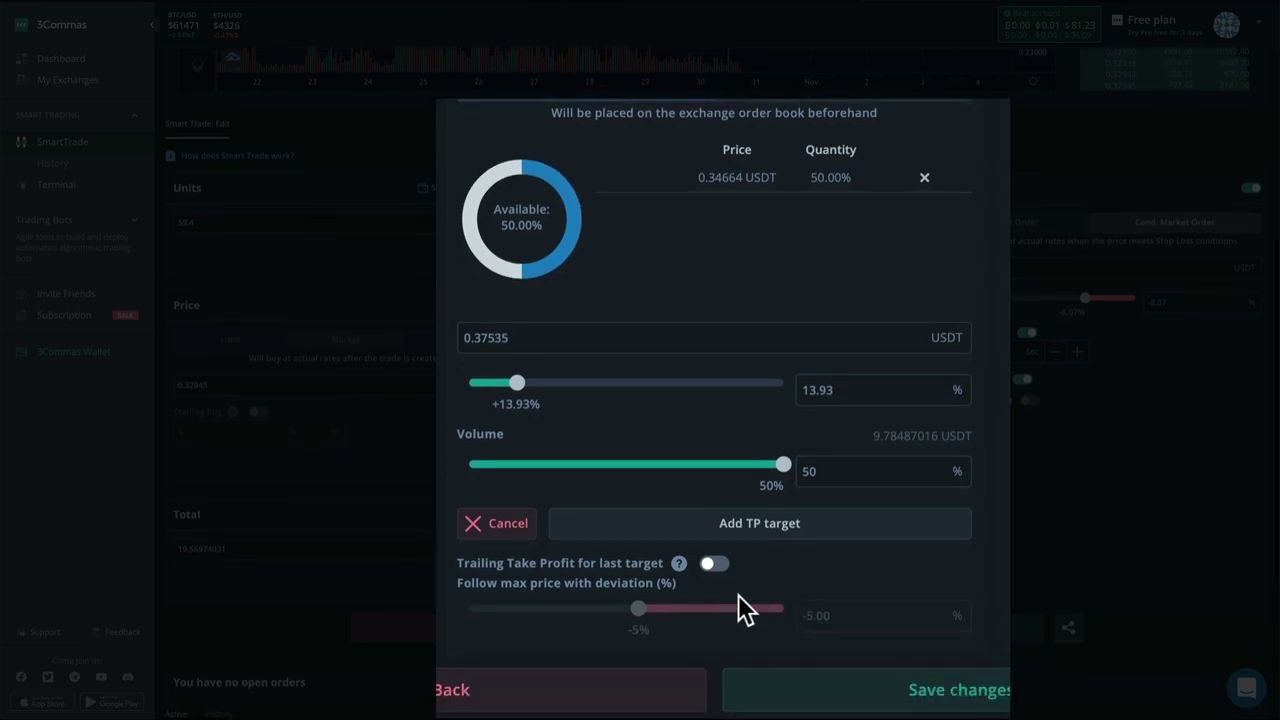
left_click(714, 565)
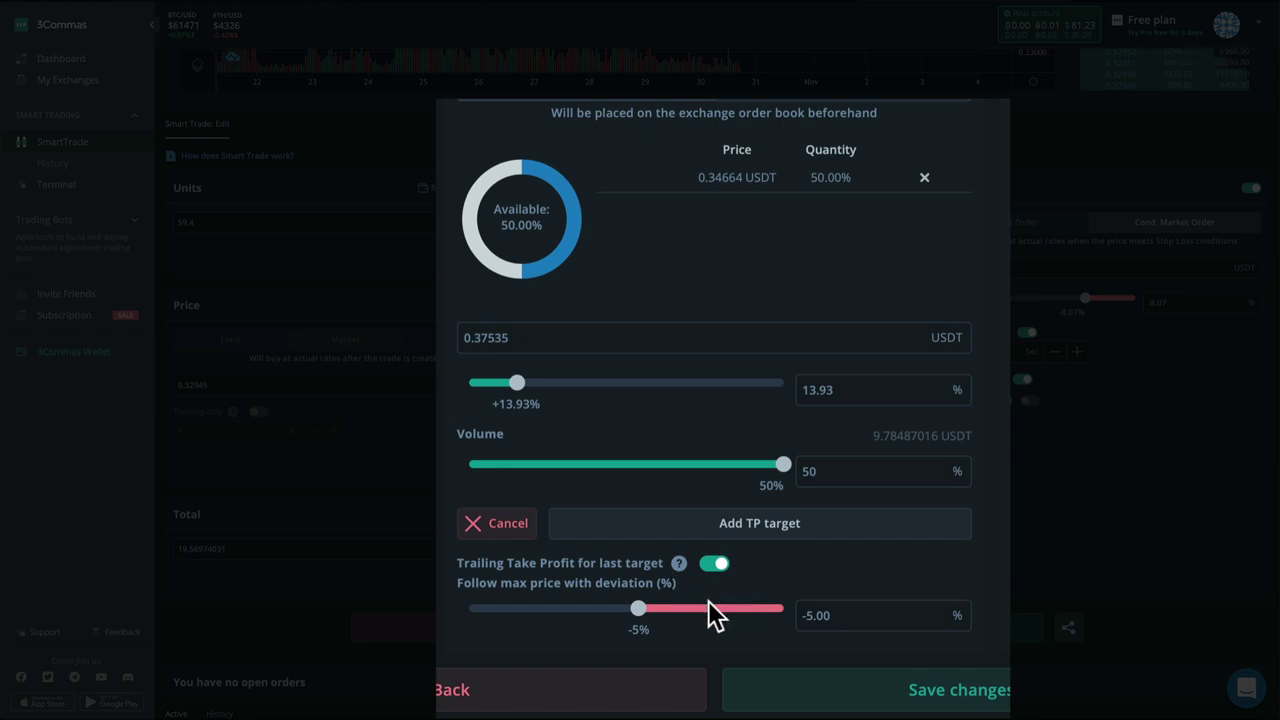
left_click_drag(634, 609, 730, 612)
left_click(786, 577)
scroll(905, 512, "up", 3)
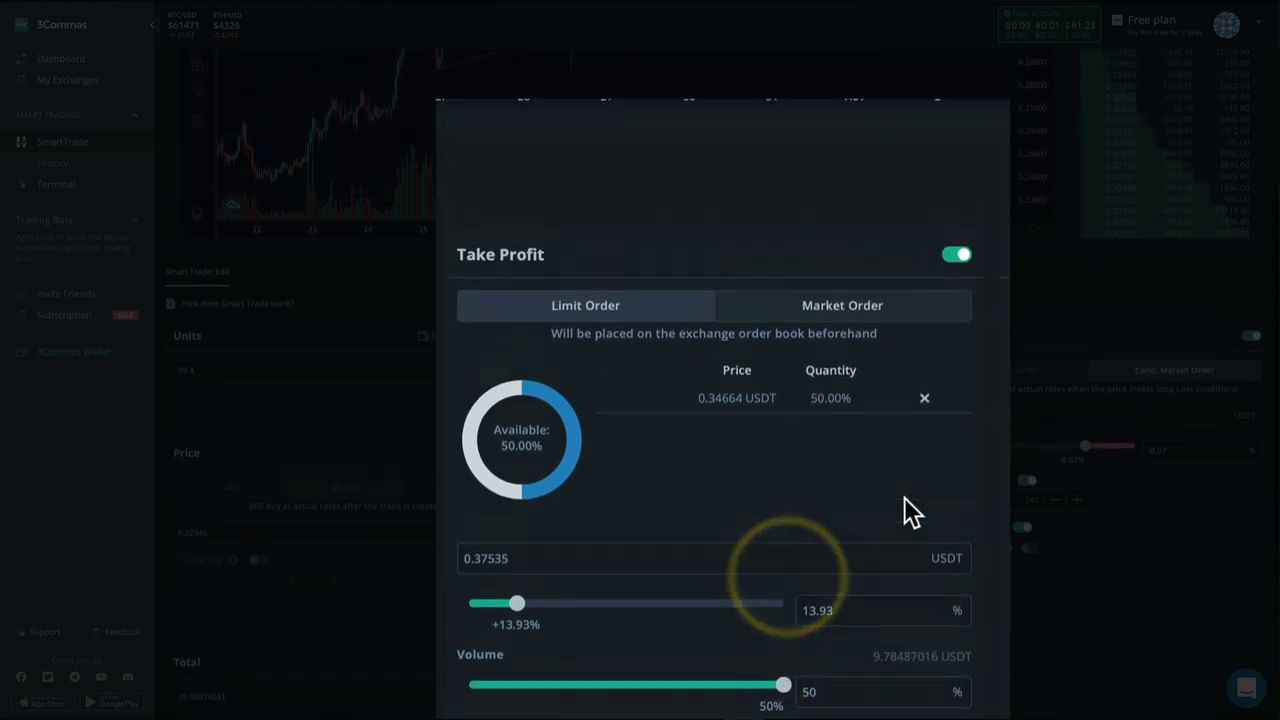
scroll(905, 512, "up", 4)
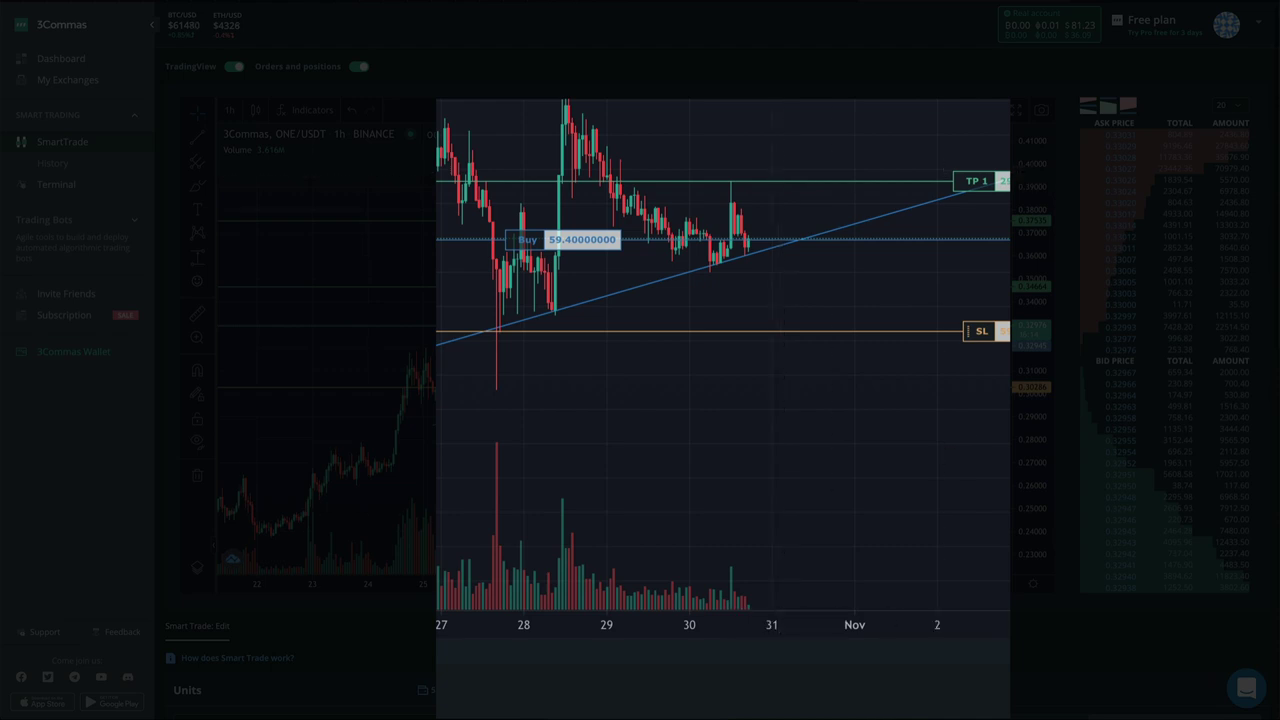
scroll(870, 700, "down", 5)
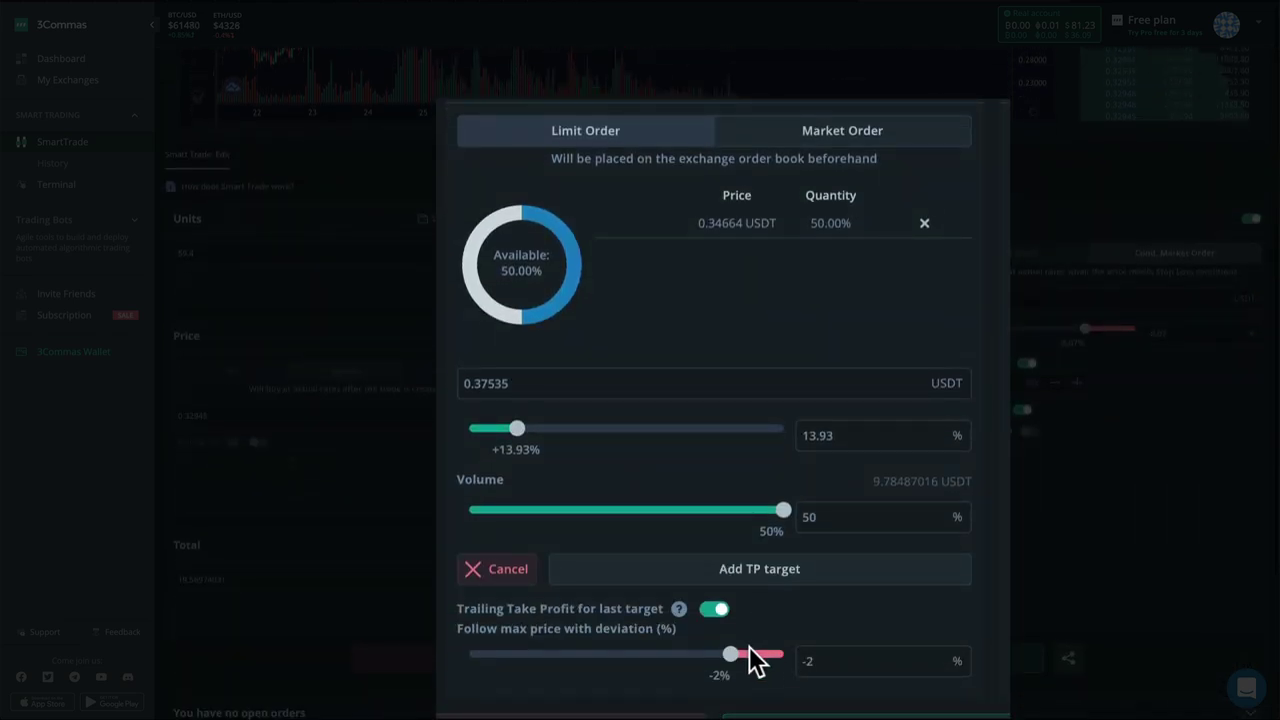
scroll(749, 646, "up", 1)
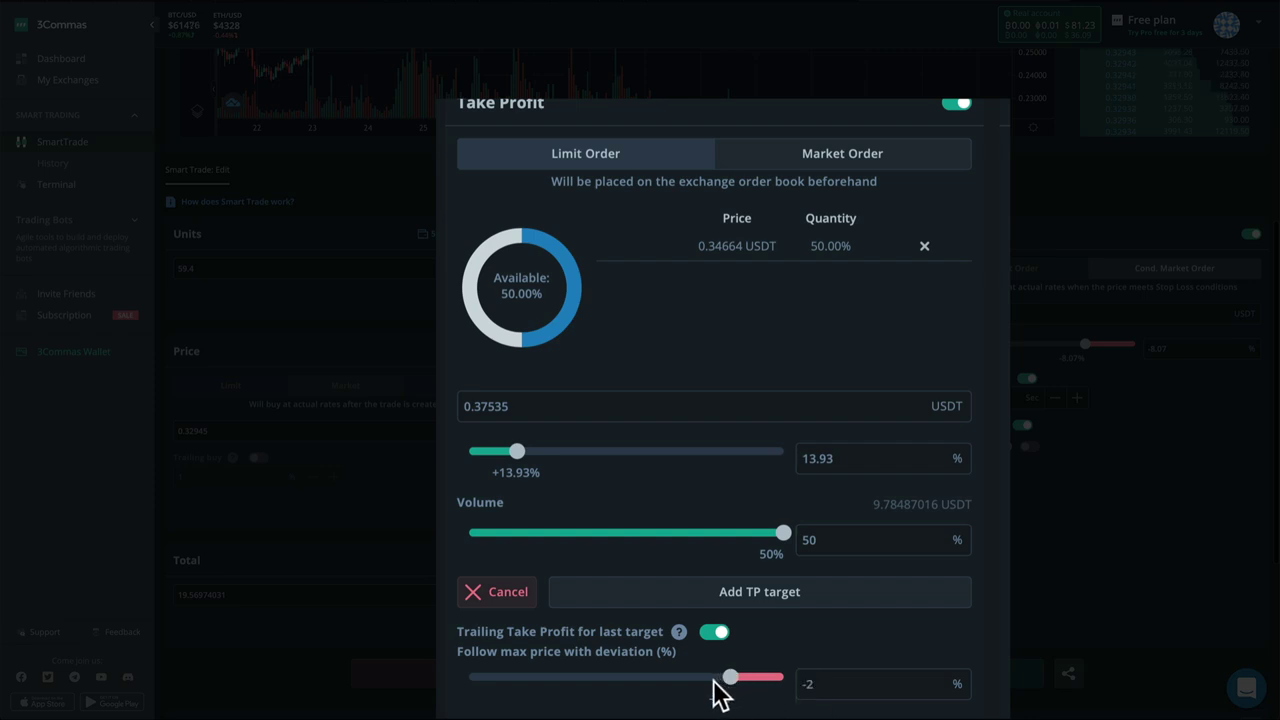
Try a -3% deviation, return it to -2%, and save the smart trade changes
left_click_drag(729, 680, 700, 677)
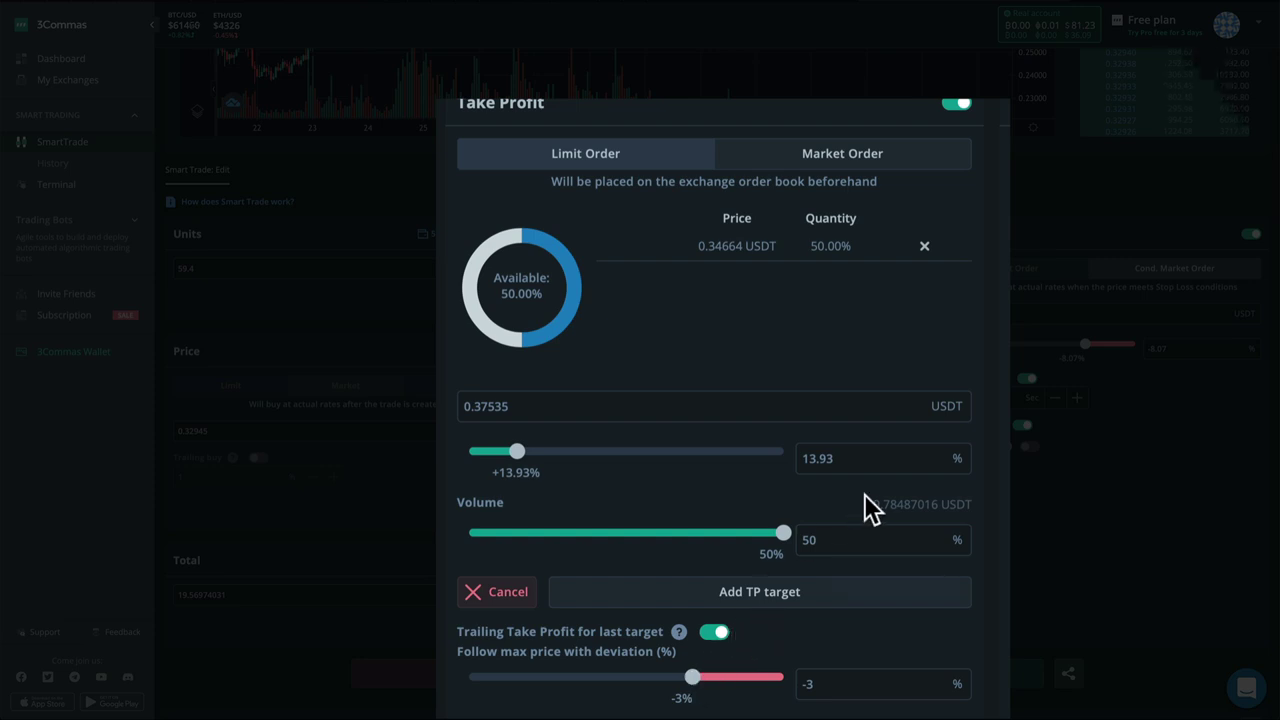
scroll(866, 508, "up", 7)
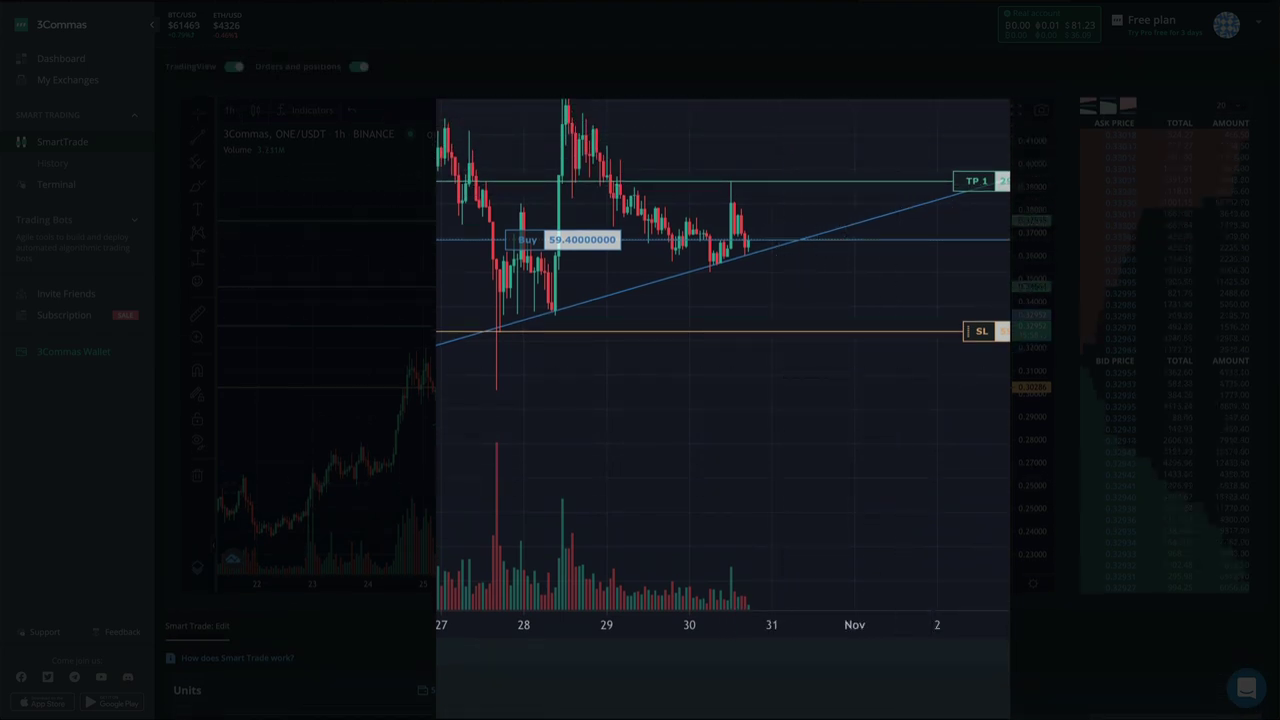
scroll(722, 400, "down", 6)
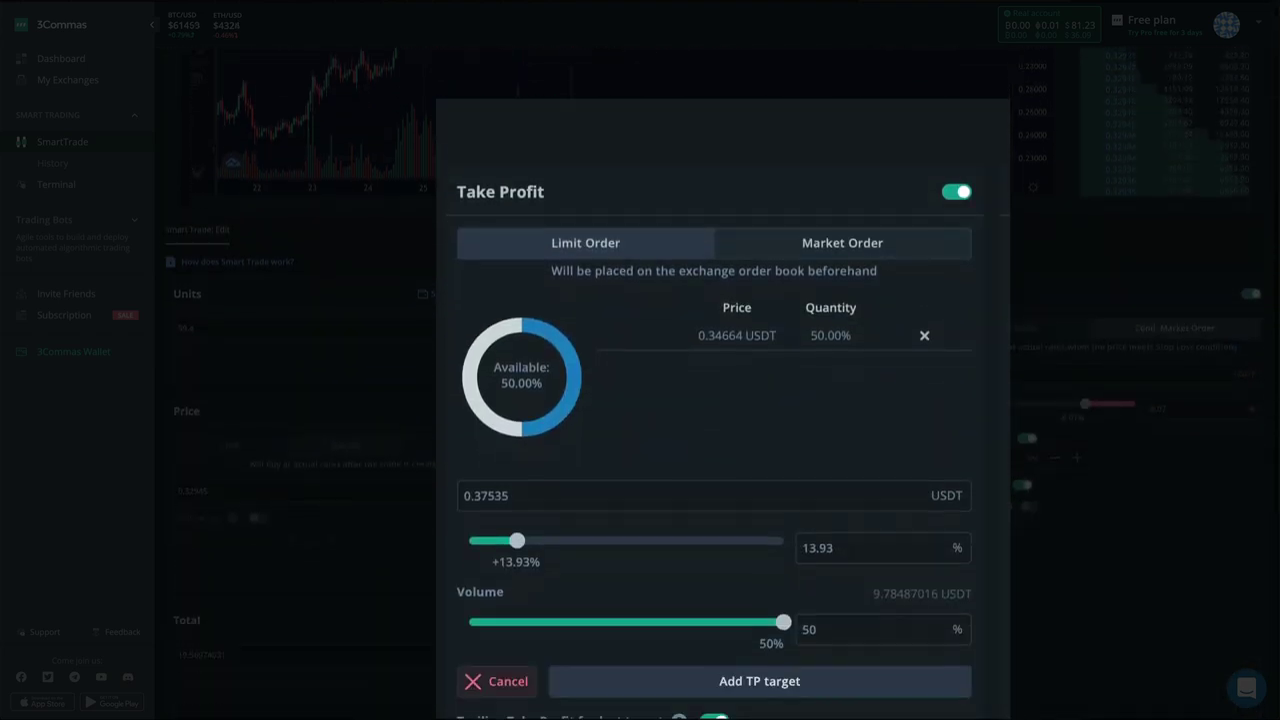
scroll(800, 630, "down", 1)
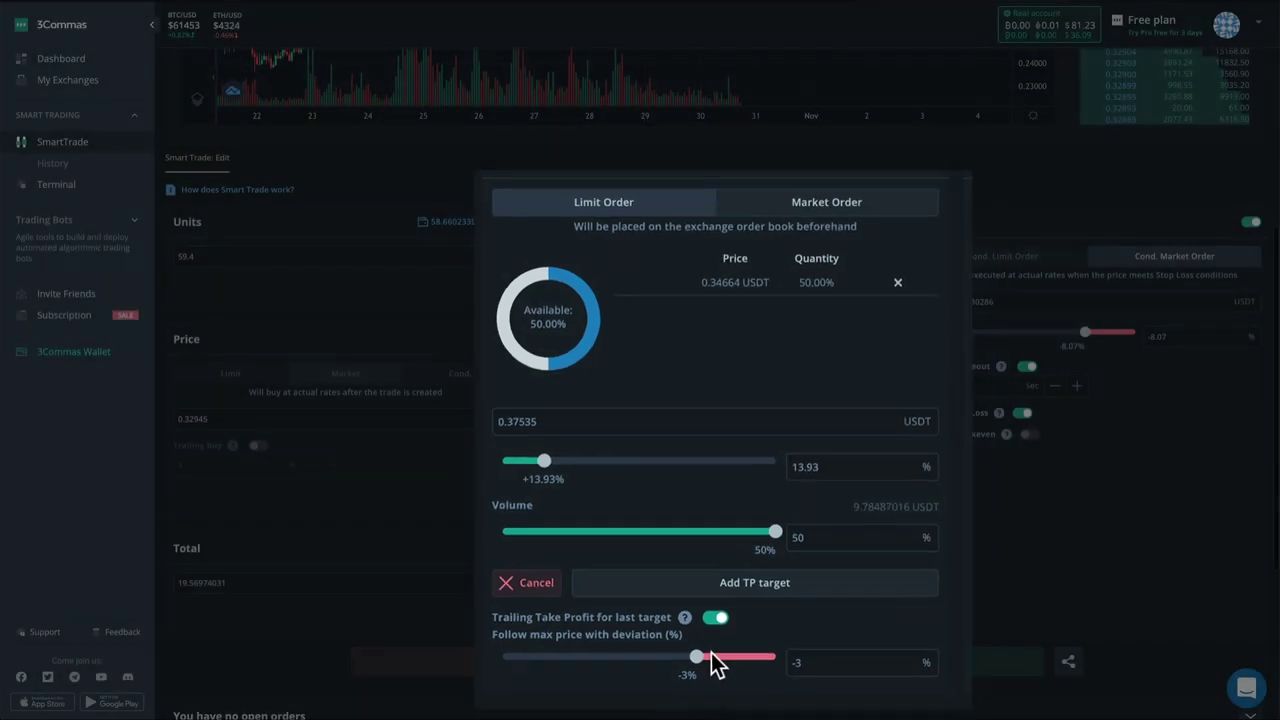
left_click_drag(703, 608, 722, 608)
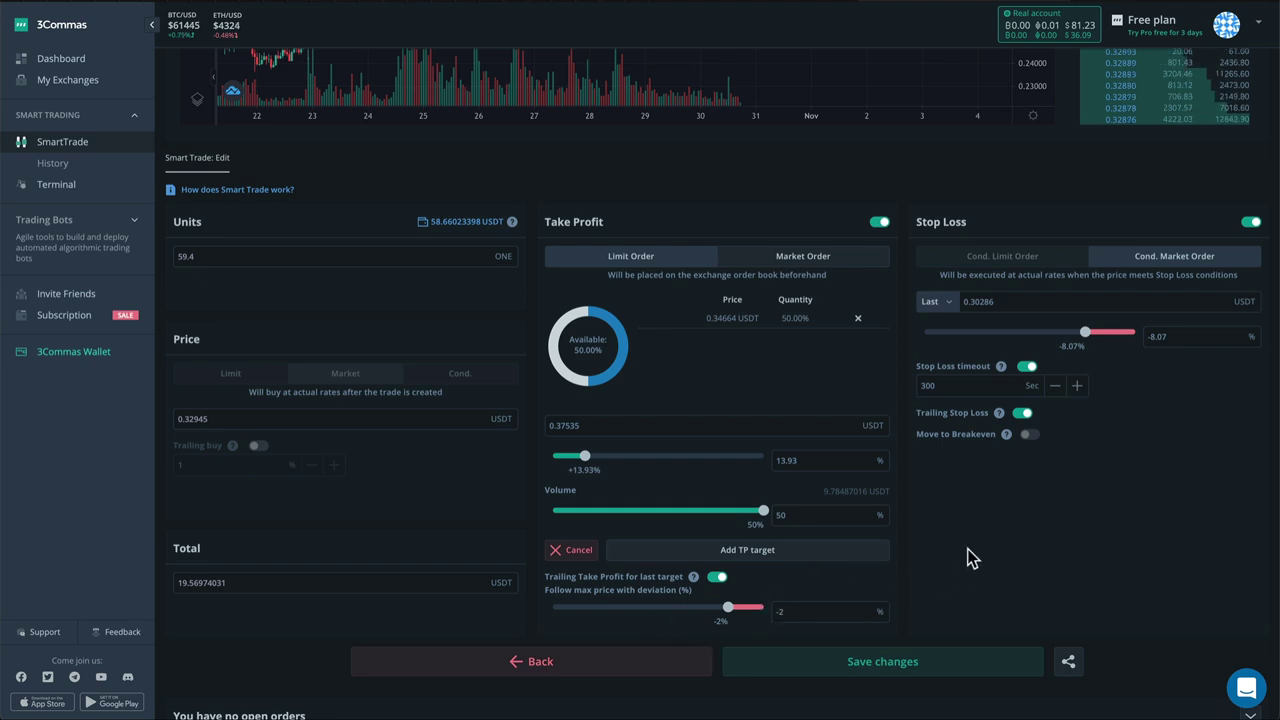
left_click(864, 670)
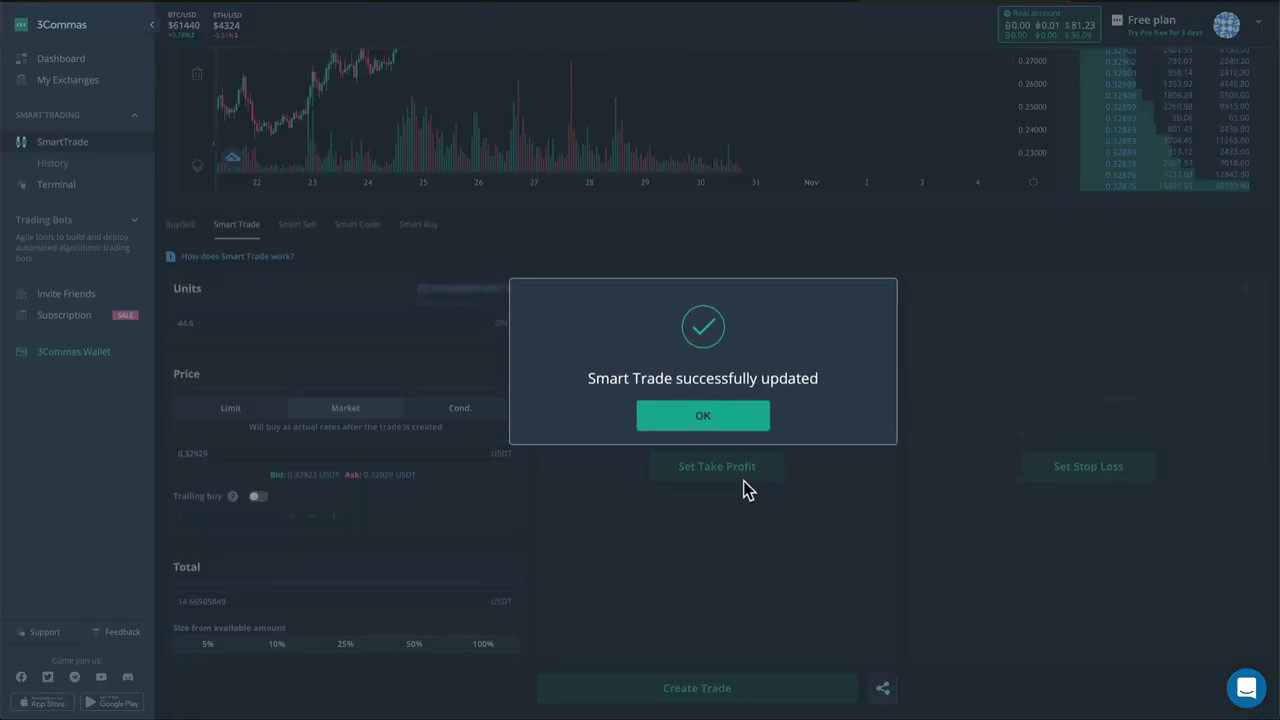
Dismiss the 'Smart Trade successfully updated' dialog and review the open ONE/USDT order
left_click(716, 417)
scroll(946, 586, "down", 3)
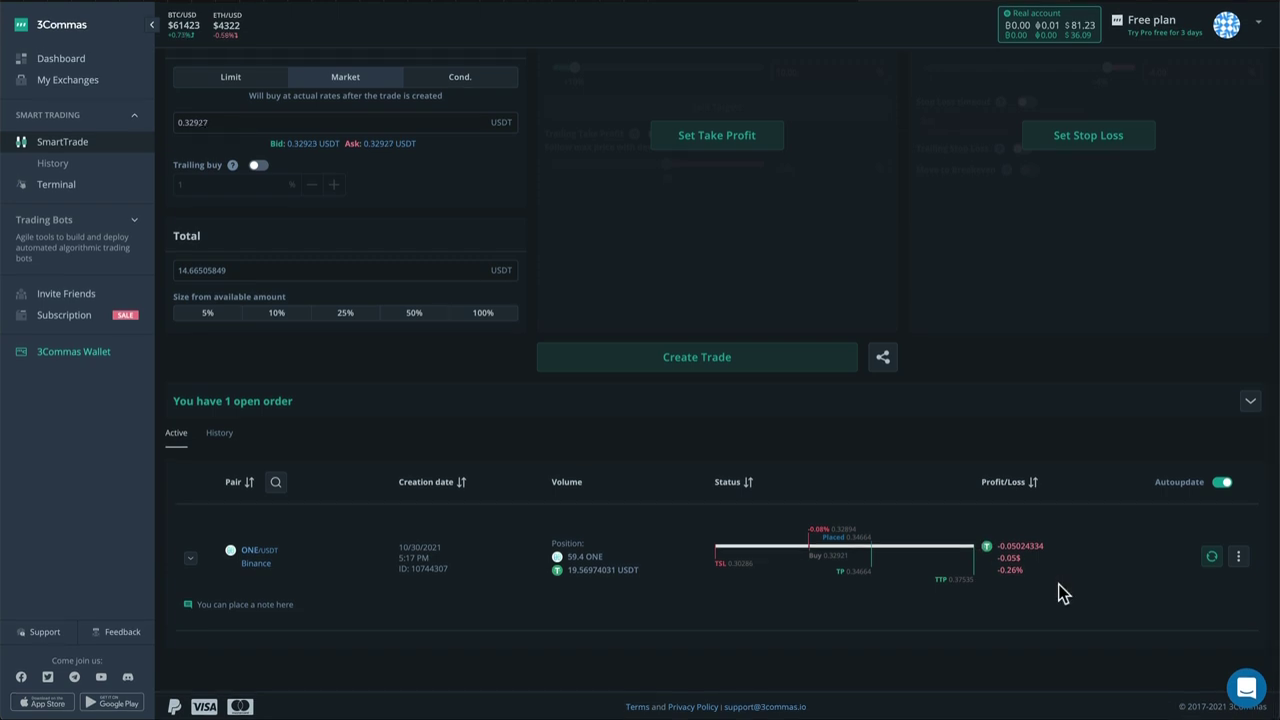
scroll(1063, 592, "up", 10)
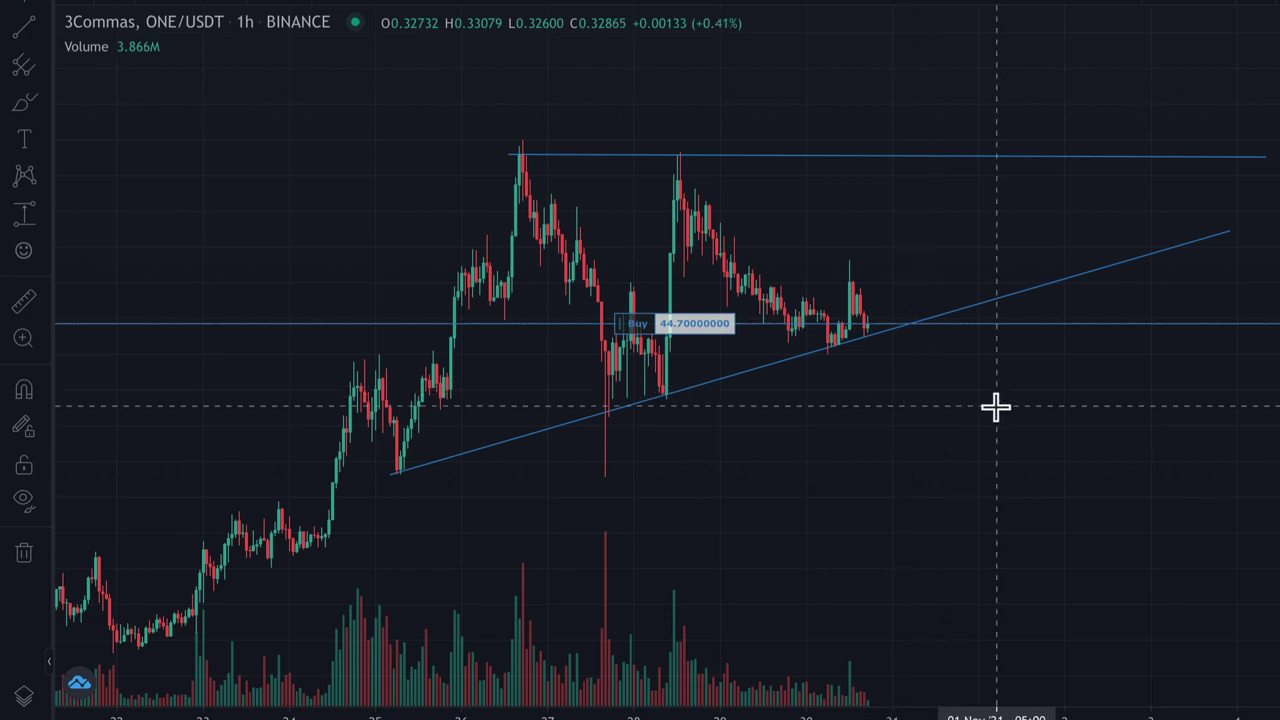
Sketch a freehand price path that dips then rebounds past the trendline
left_click(30, 104)
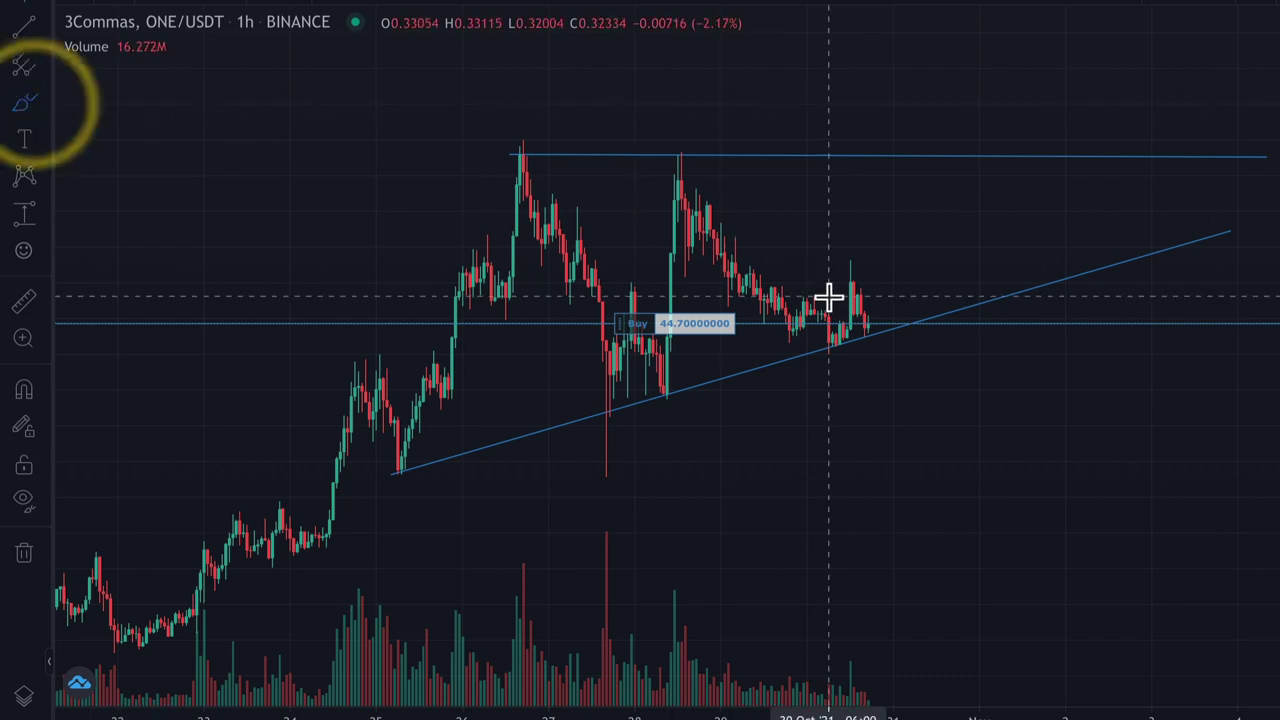
left_click(864, 341)
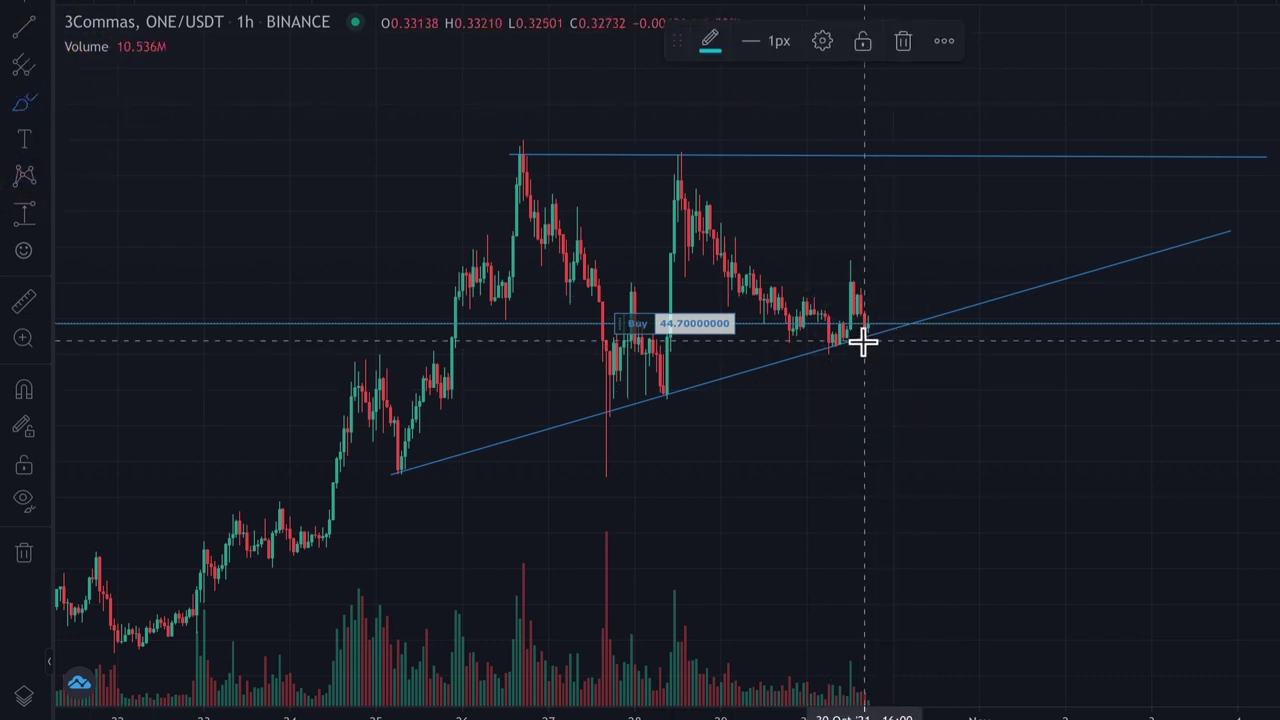
mouse_move(864, 341)
left_mouse_down()
mouse_move(875, 380)
mouse_move(929, 234)
left_mouse_up()
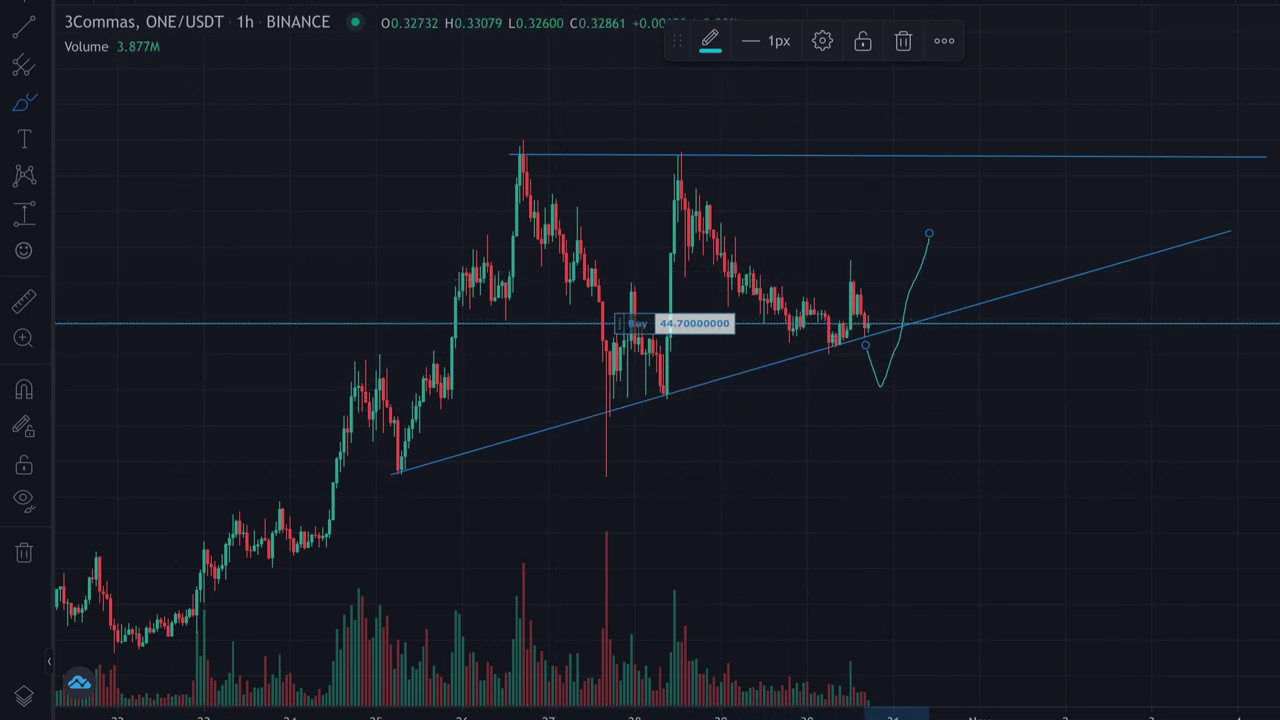
Draw a descending trend line across the lower highs and a near-flat support line
left_click(22, 28)
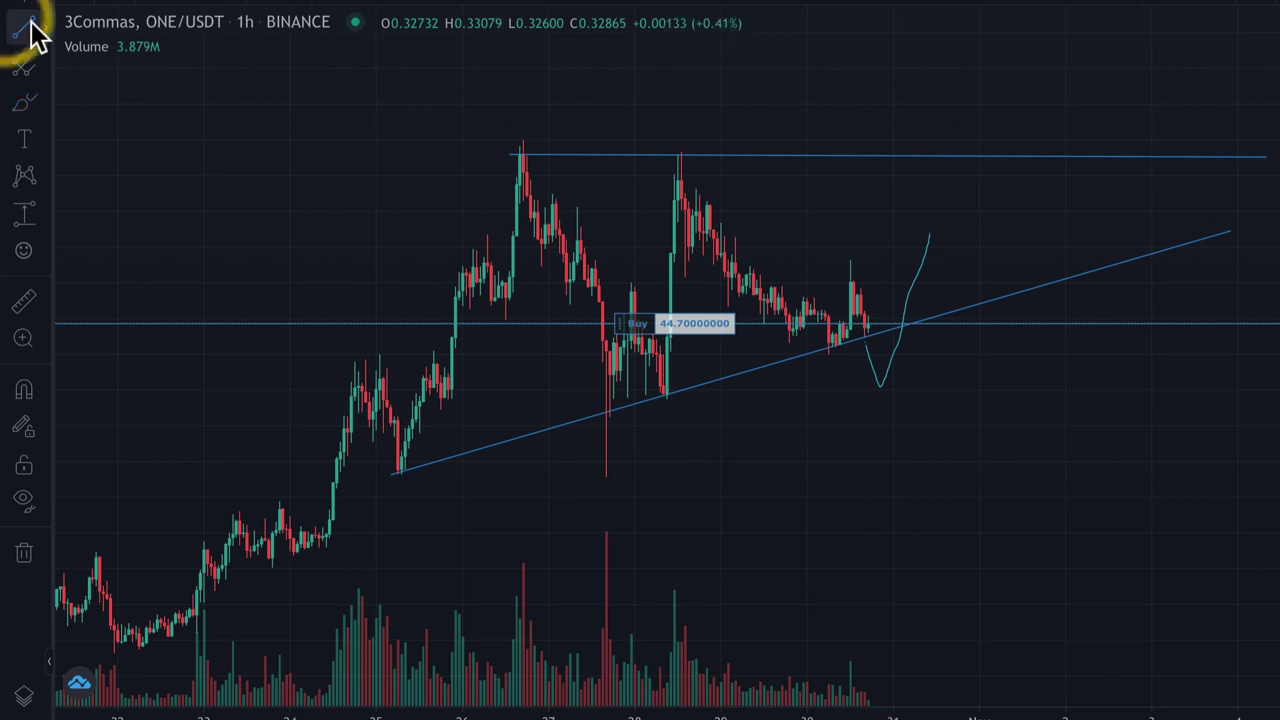
left_click(516, 139)
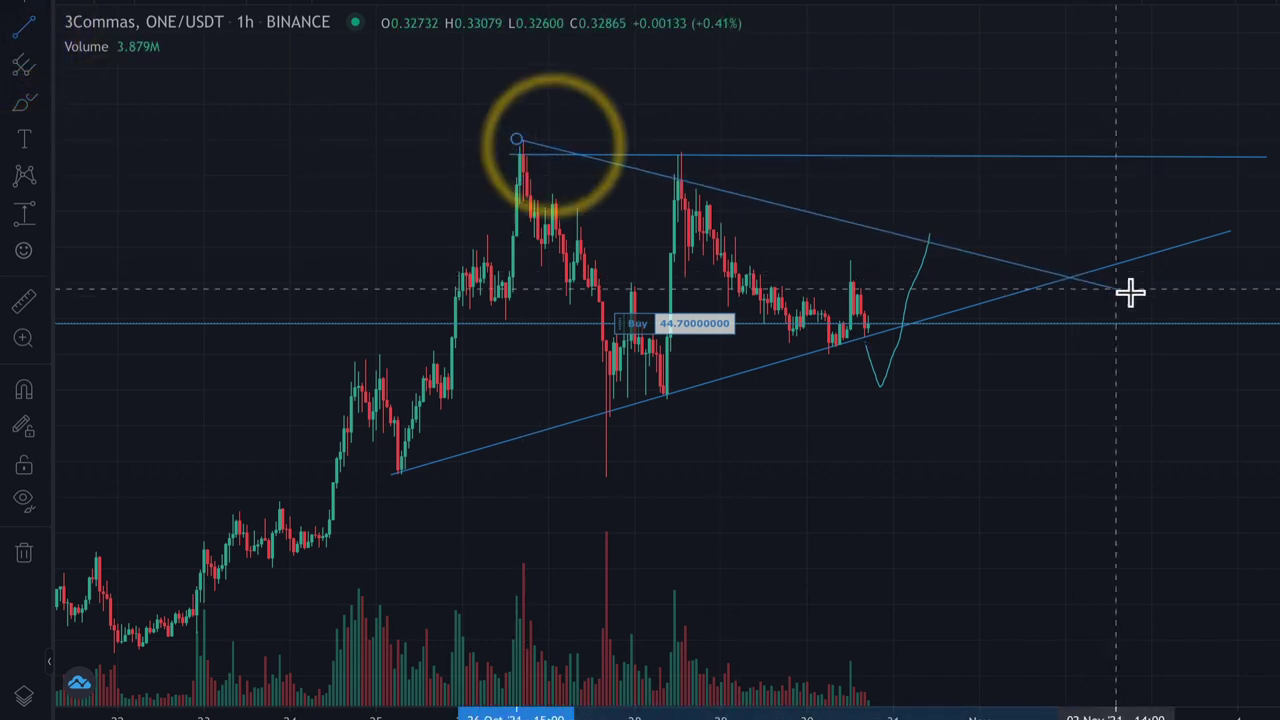
left_click(1198, 307)
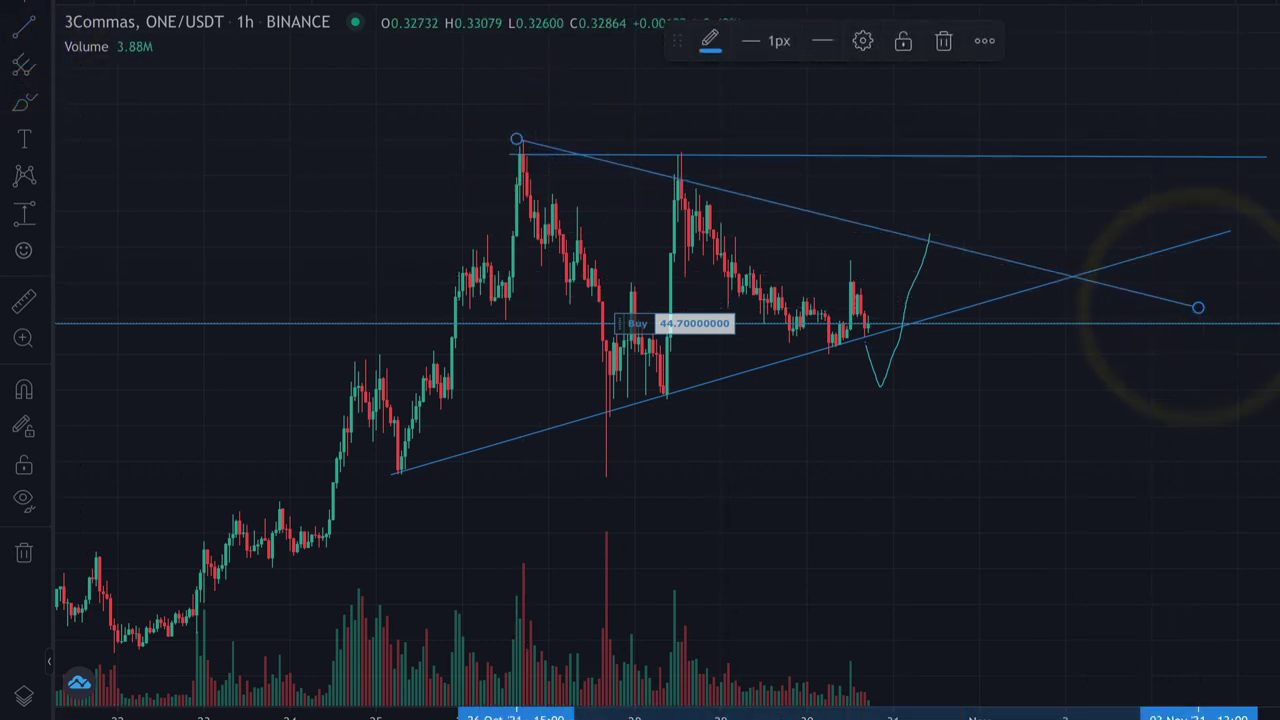
left_click(20, 28)
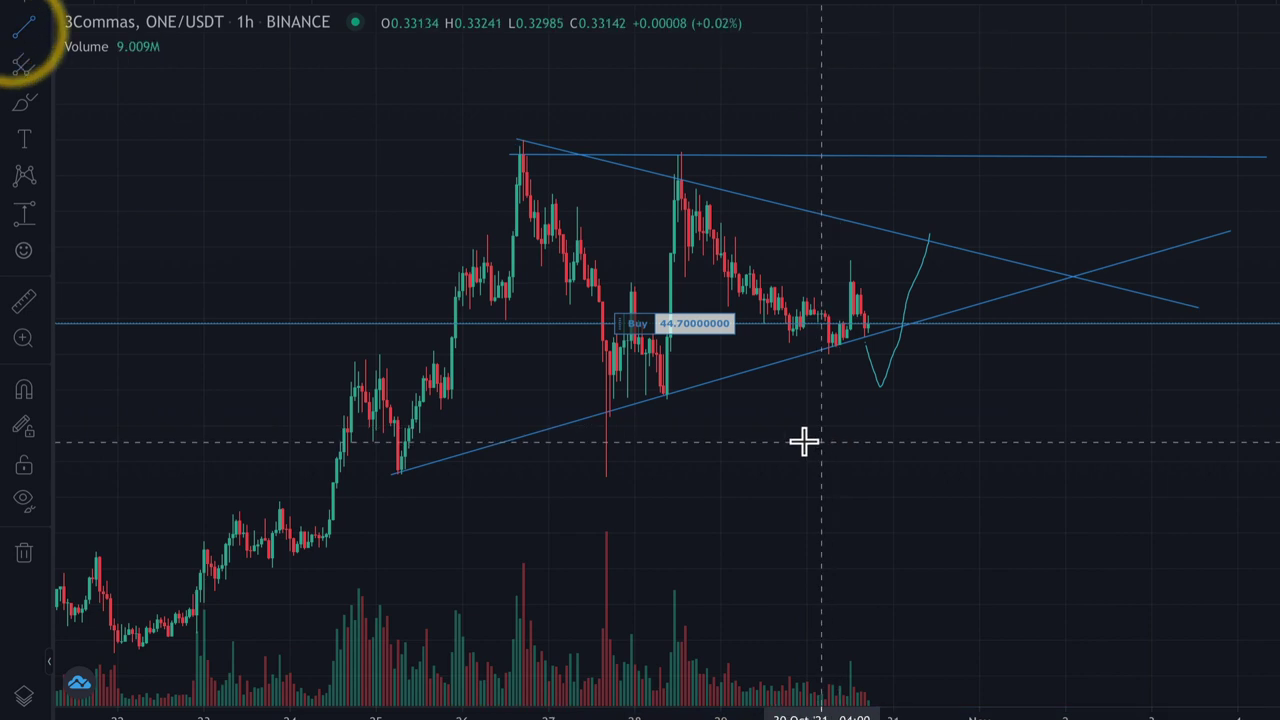
left_click(466, 400)
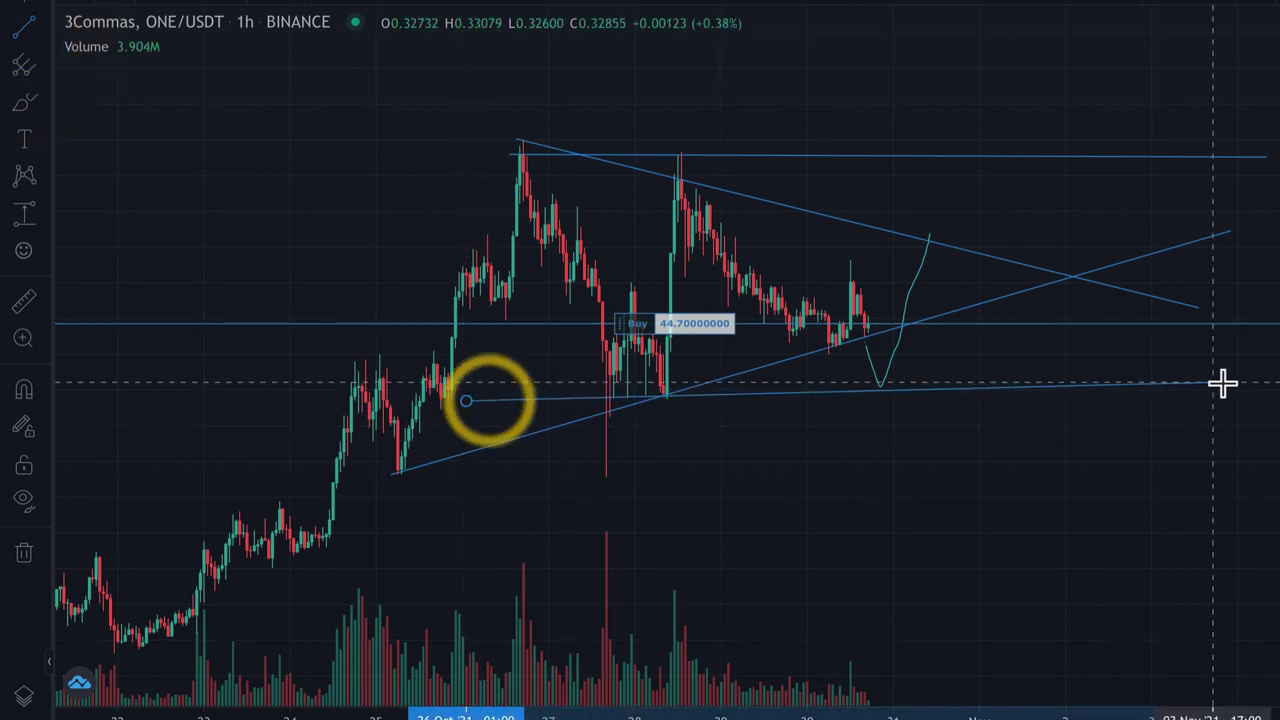
left_click(1255, 380)
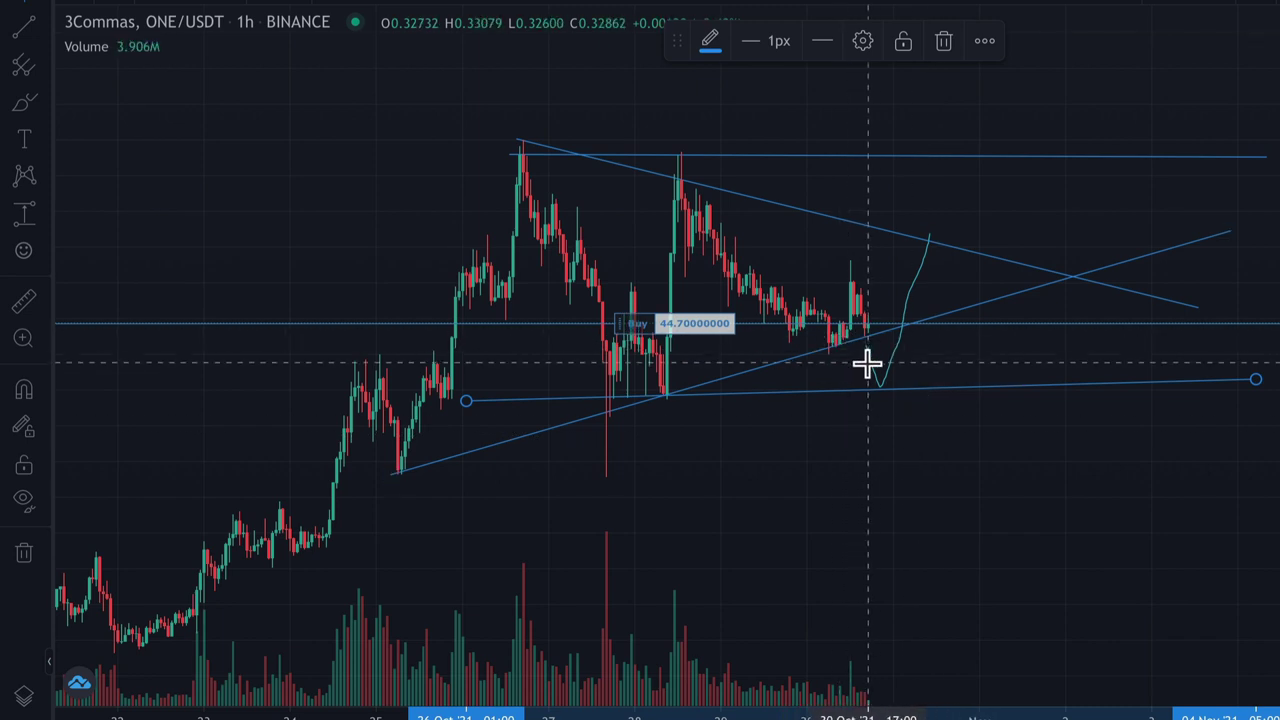
mouse_move(943, 243)
left_mouse_down()
mouse_move(943, 254)
mouse_move(928, 238)
mouse_move(906, 249)
mouse_move(928, 231)
mouse_move(930, 243)
left_mouse_up()
Sketch more price paths, including one below support, then clear all drawings from the chart
left_click(928, 240)
left_click(24, 103)
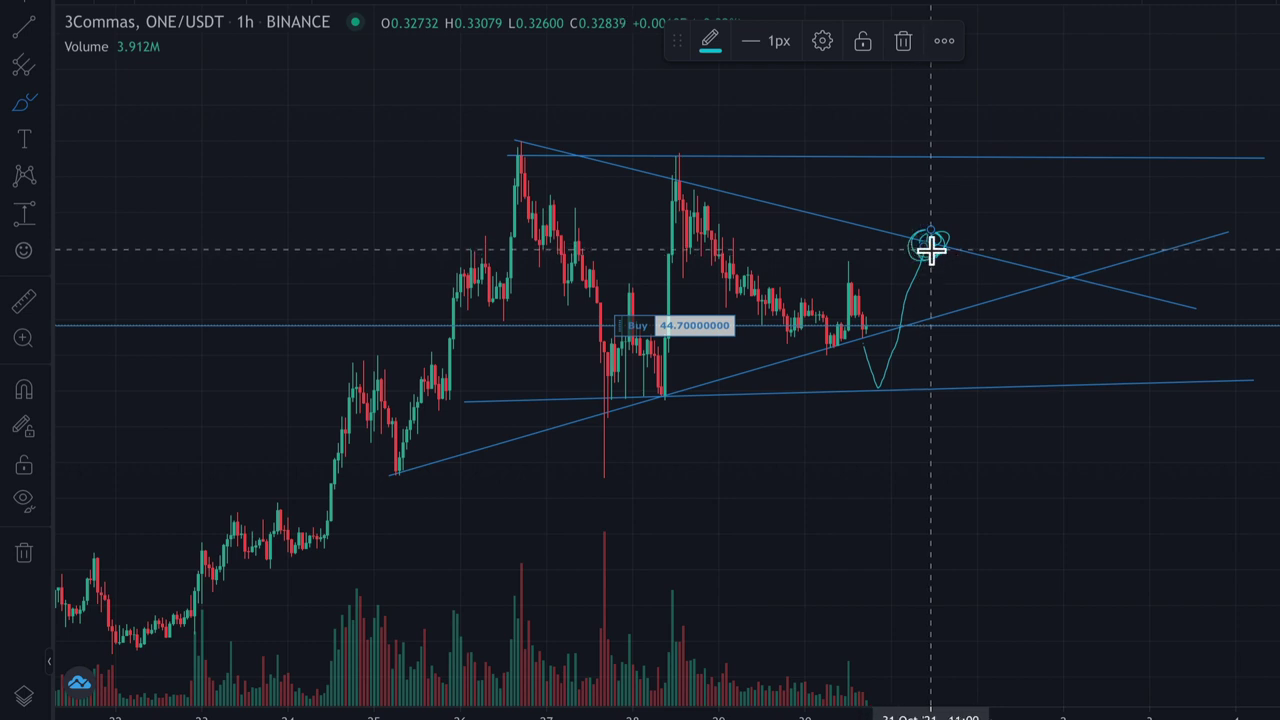
left_click(980, 164)
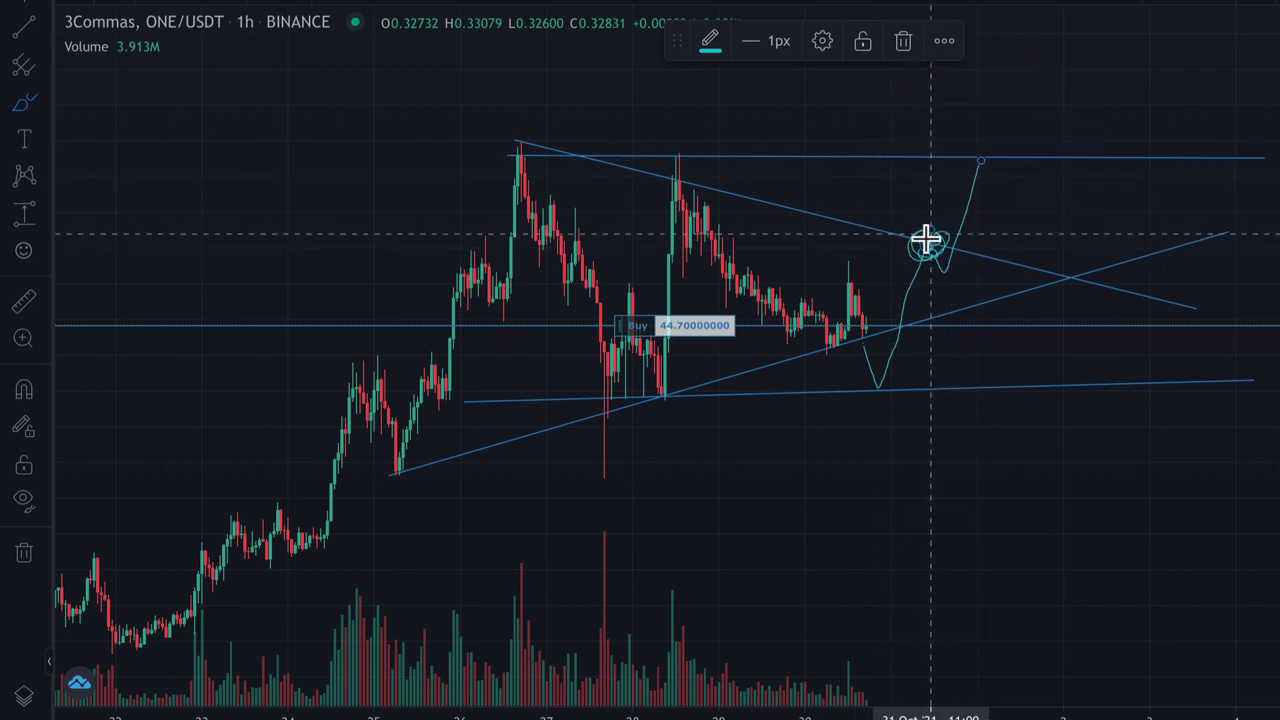
mouse_move(887, 395)
left_mouse_down()
mouse_move(860, 403)
mouse_move(882, 380)
left_mouse_up()
mouse_move(765, 410)
left_mouse_down()
mouse_move(580, 420)
mouse_move(849, 440)
mouse_move(814, 437)
mouse_move(970, 407)
left_mouse_up()
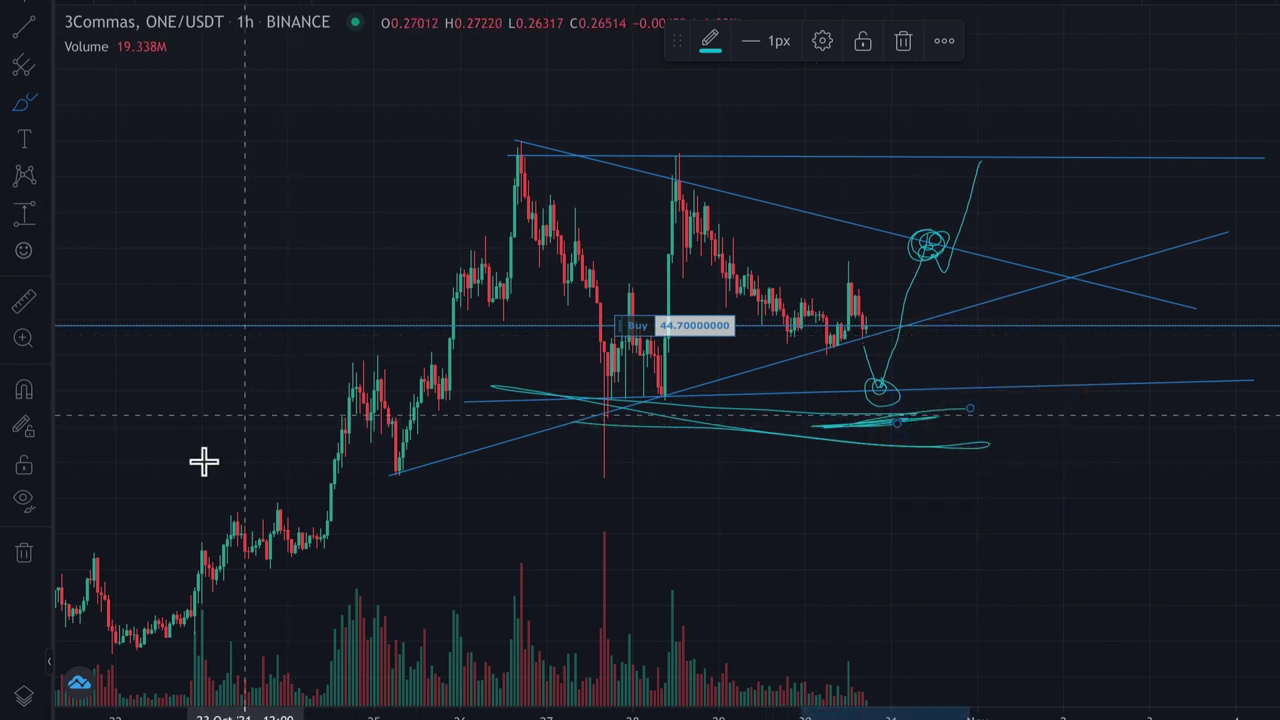
left_click(24, 553)
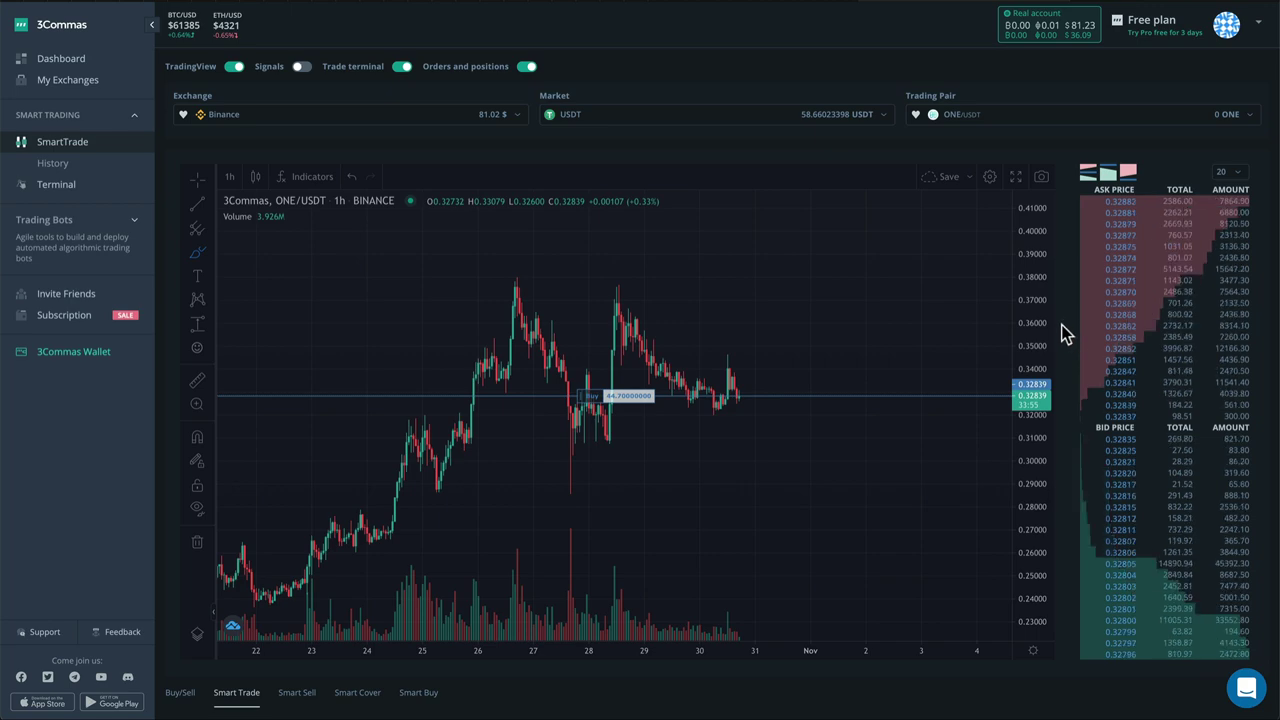
Scroll down to the open ONE/USDT order in the orders table and back up
scroll(1065, 333, "down", 5)
scroll(1063, 321, "down", 3)
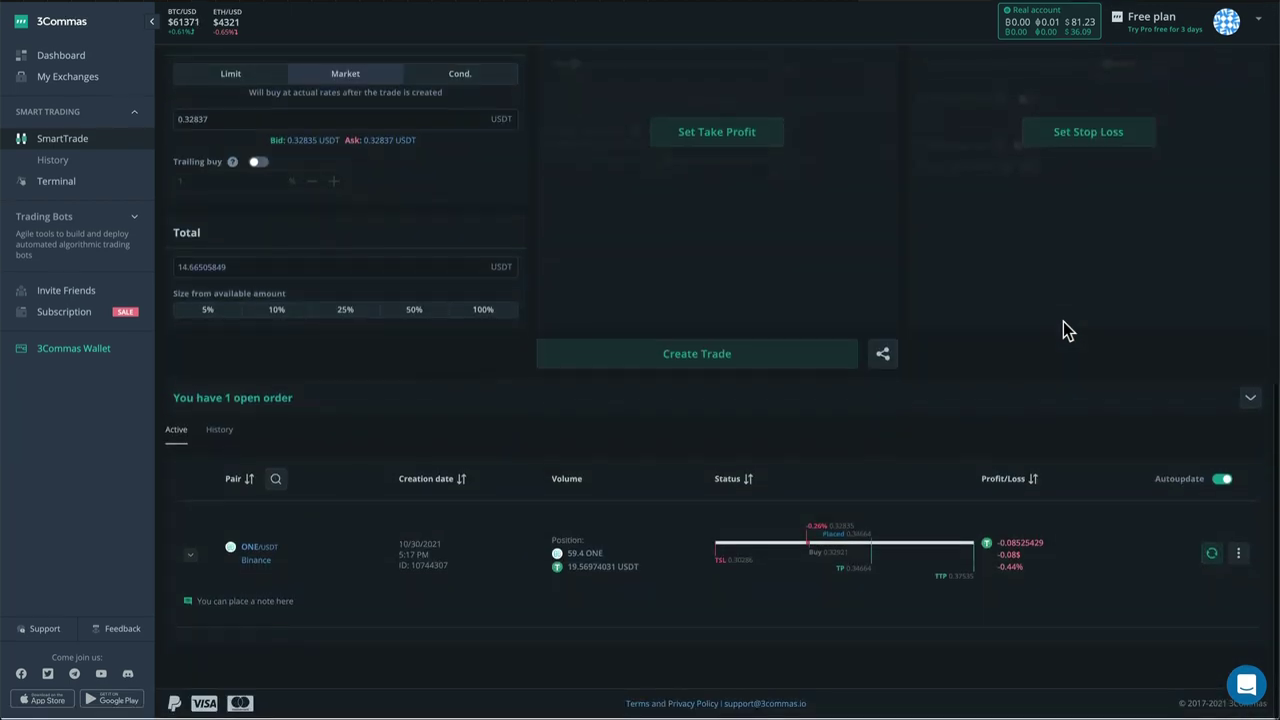
scroll(1063, 321, "up", 4)
scroll(1063, 321, "up", 5)
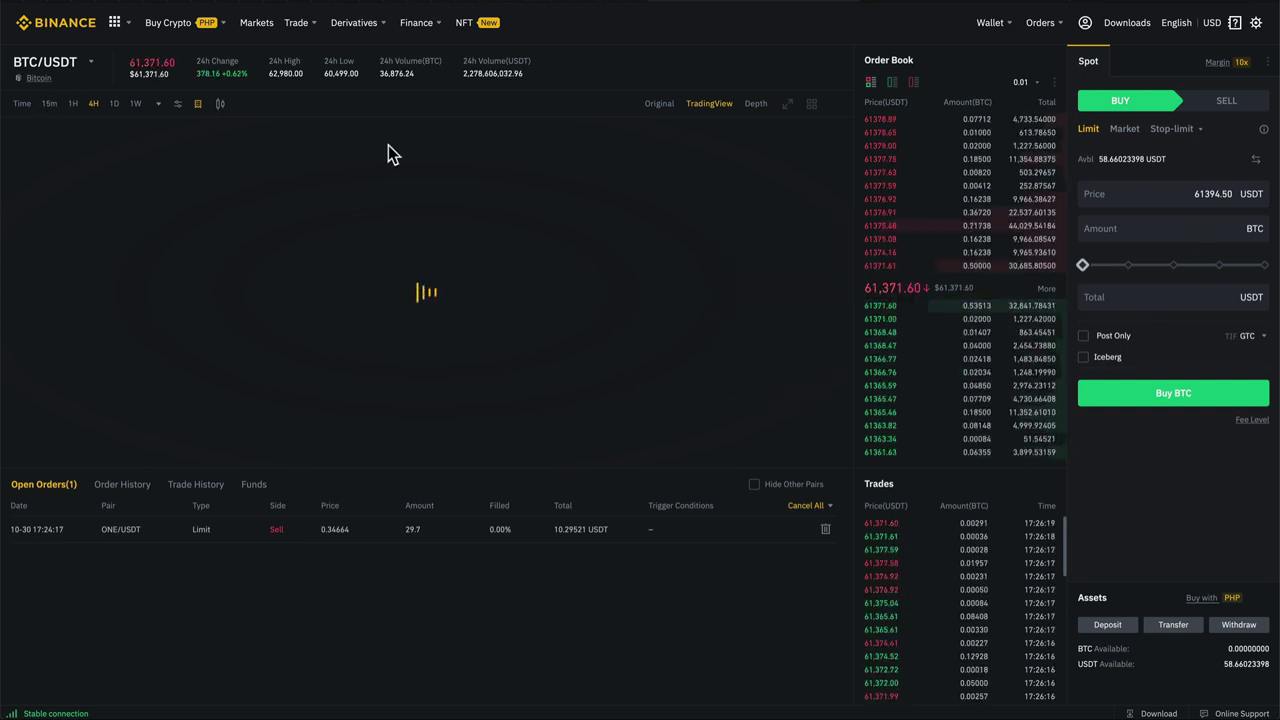
Keep the order form on Buy, select the price field, and switch the chart to Original
left_click(1105, 102)
left_click(1128, 194)
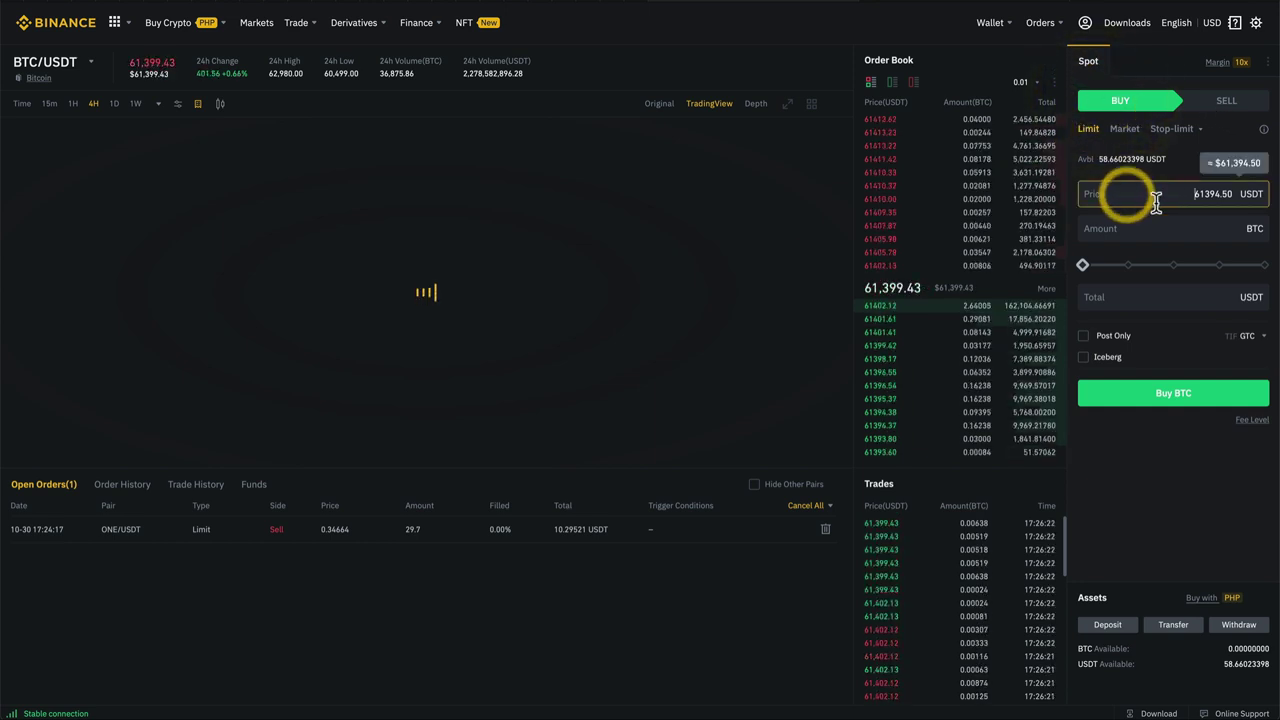
left_click(660, 105)
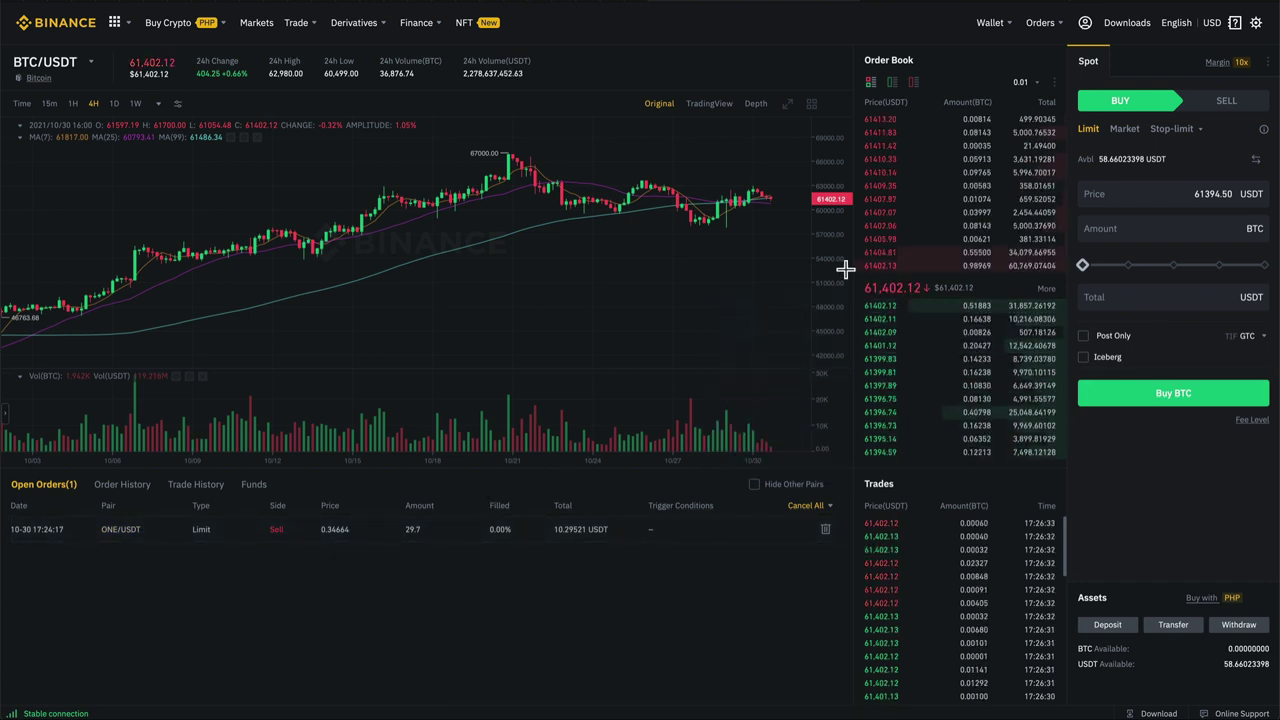
left_click_drag(819, 172, 757, 57)
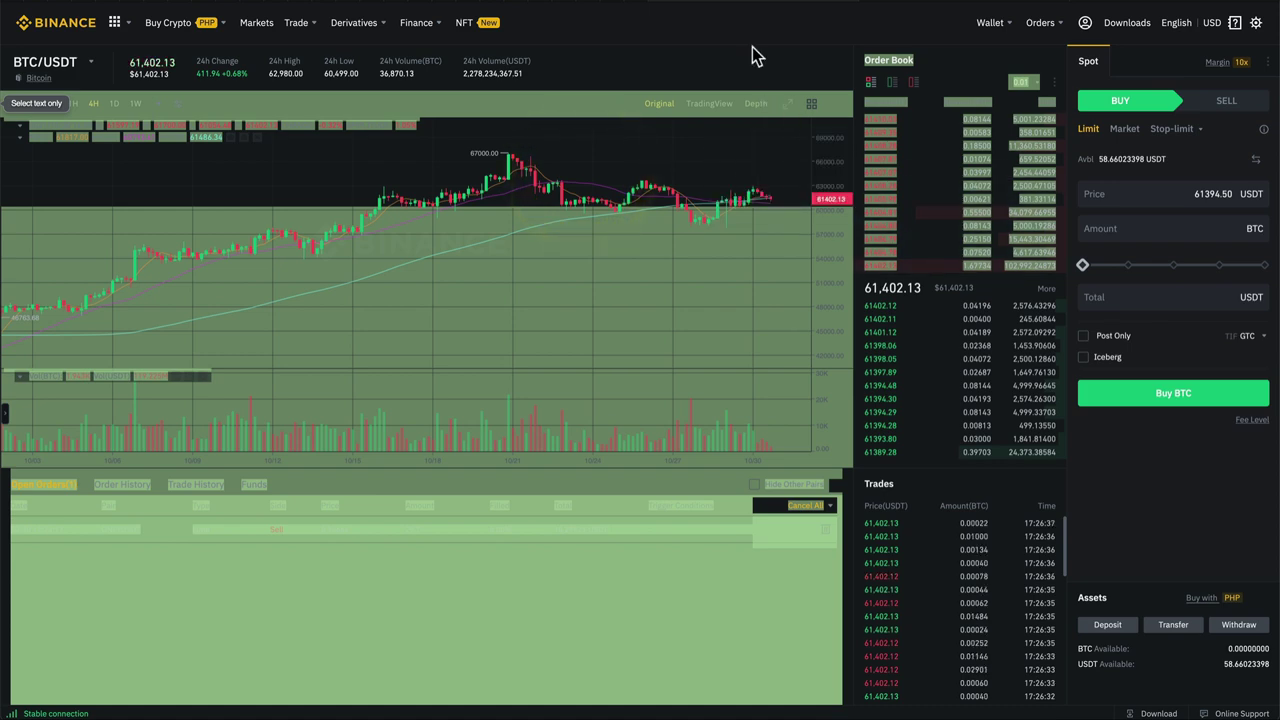
left_click(752, 47)
Toggle between TradingView and Original chart views, ending on the Original candlestick chart
left_click(708, 108)
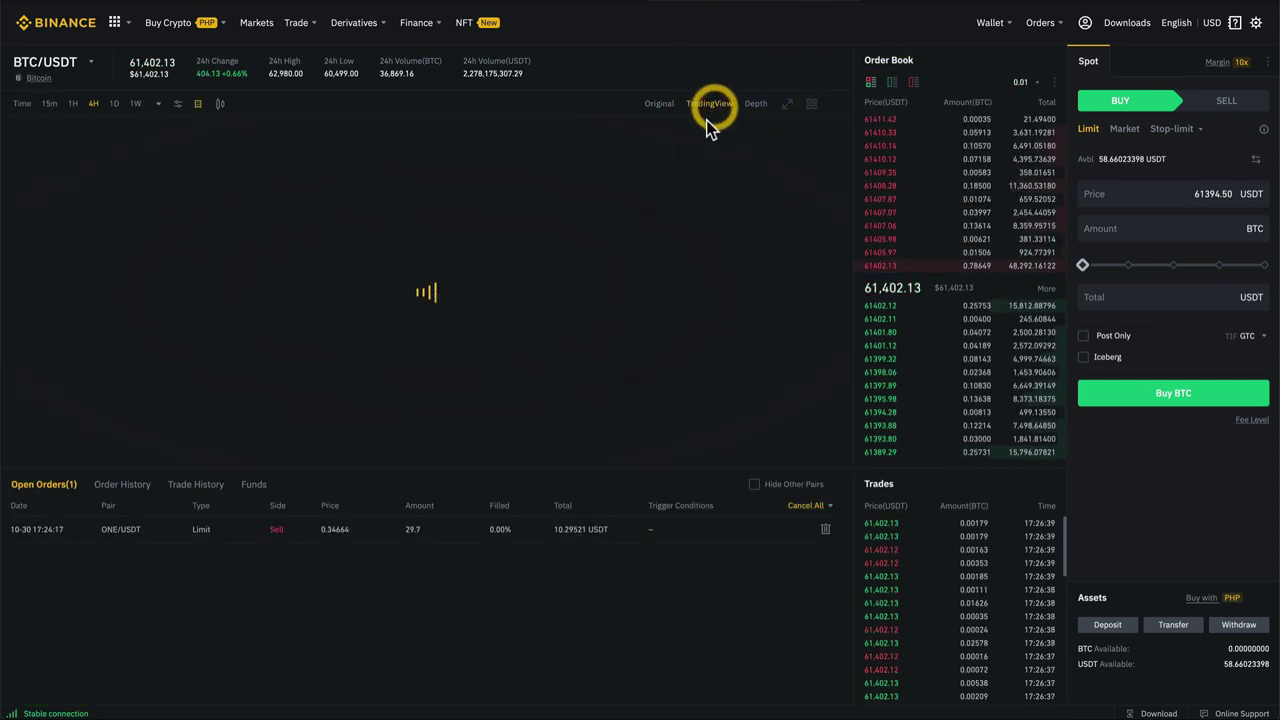
left_click(659, 105)
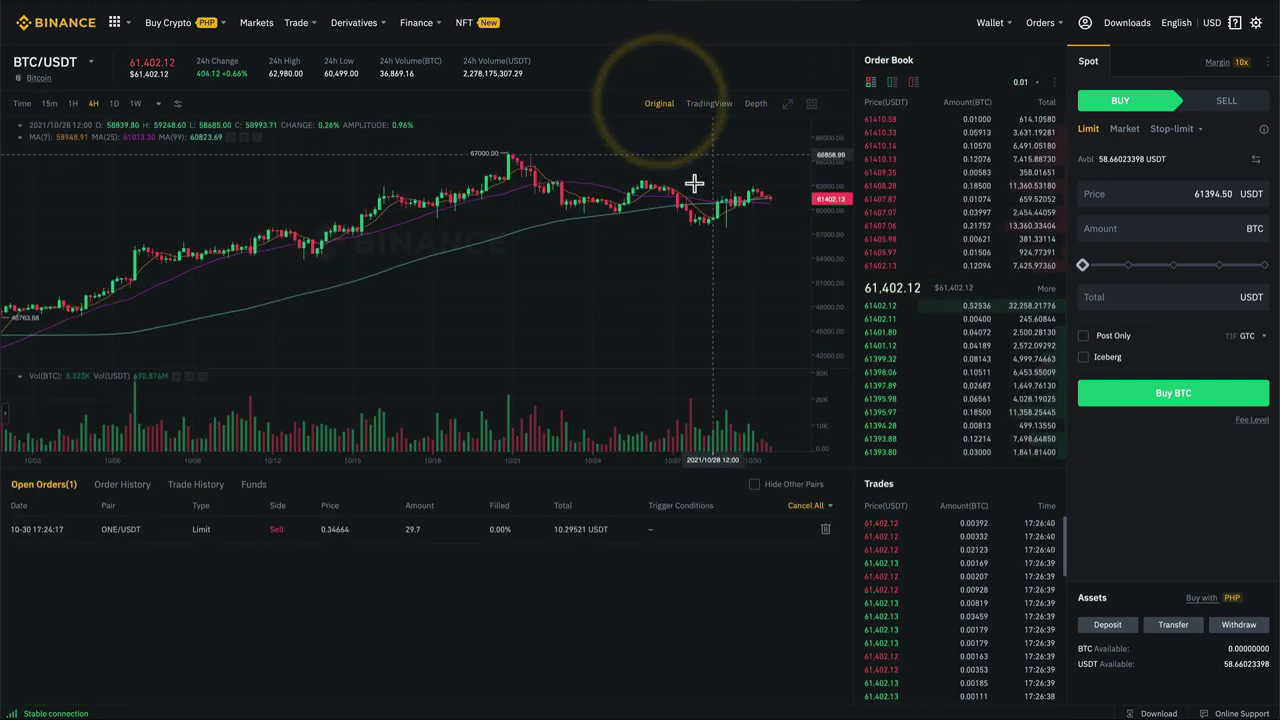
left_click(657, 235)
left_click(821, 150)
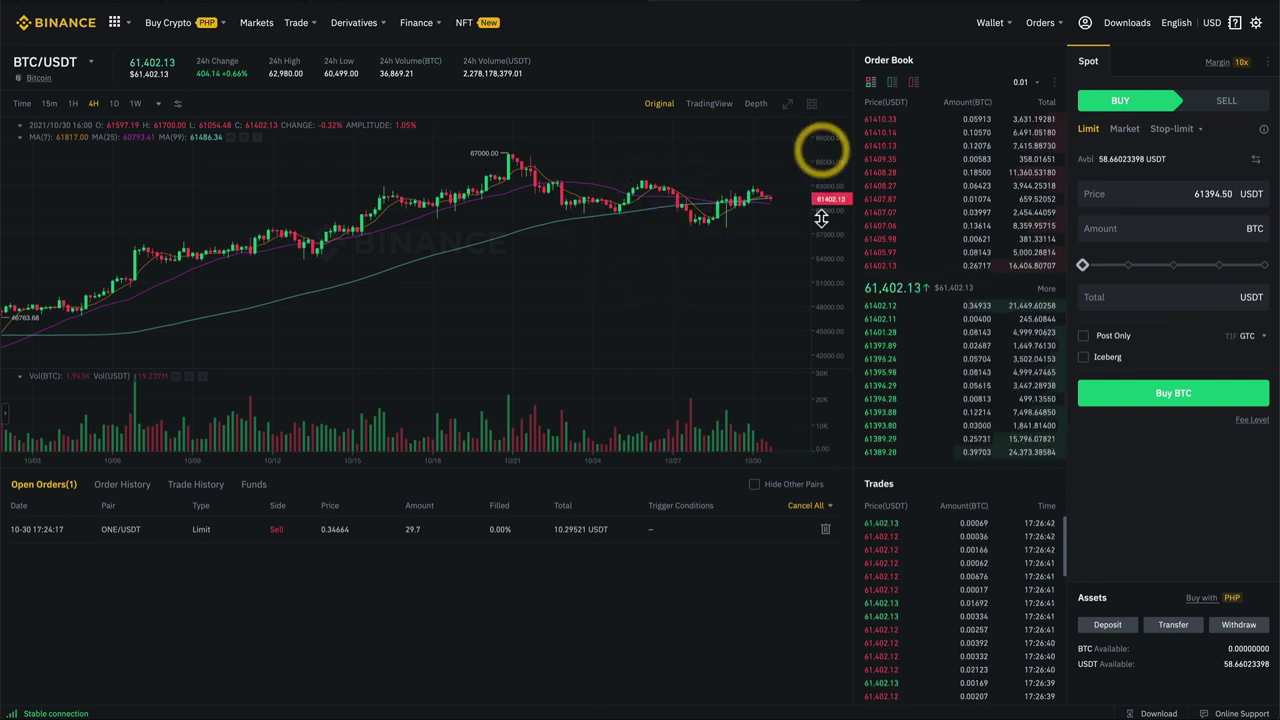
left_click(827, 193)
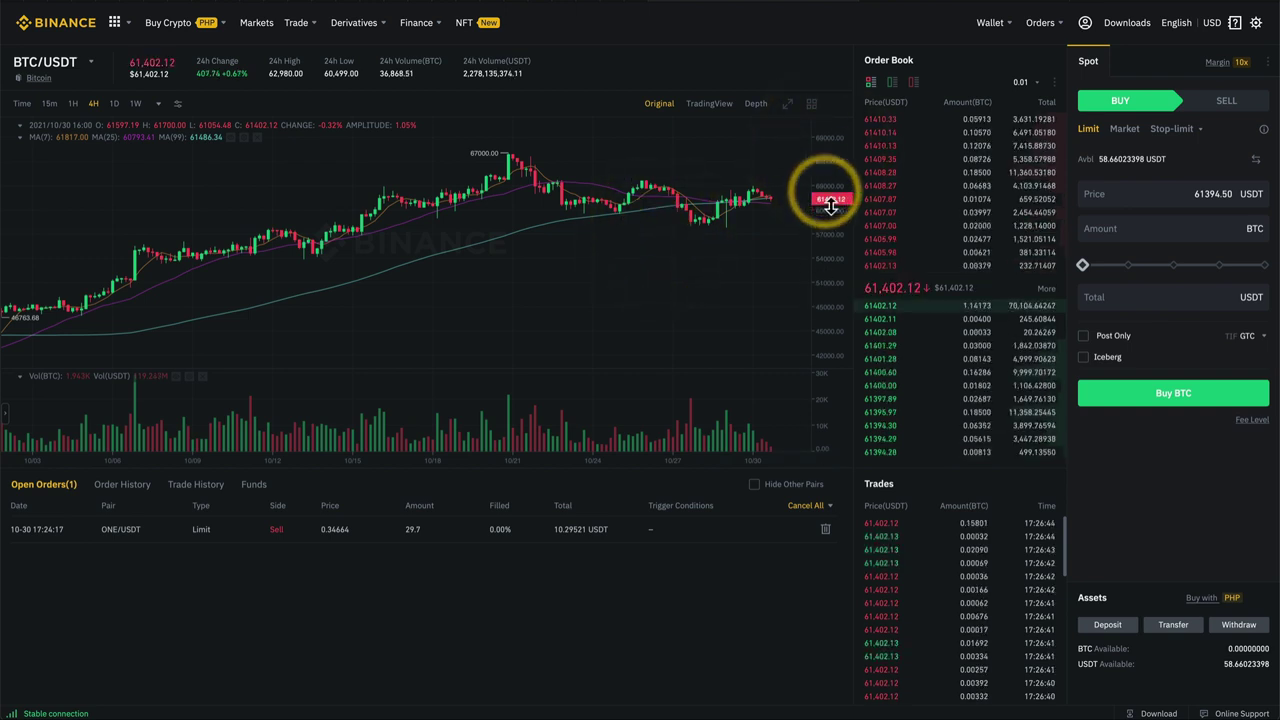
left_click(822, 197)
left_click(710, 103)
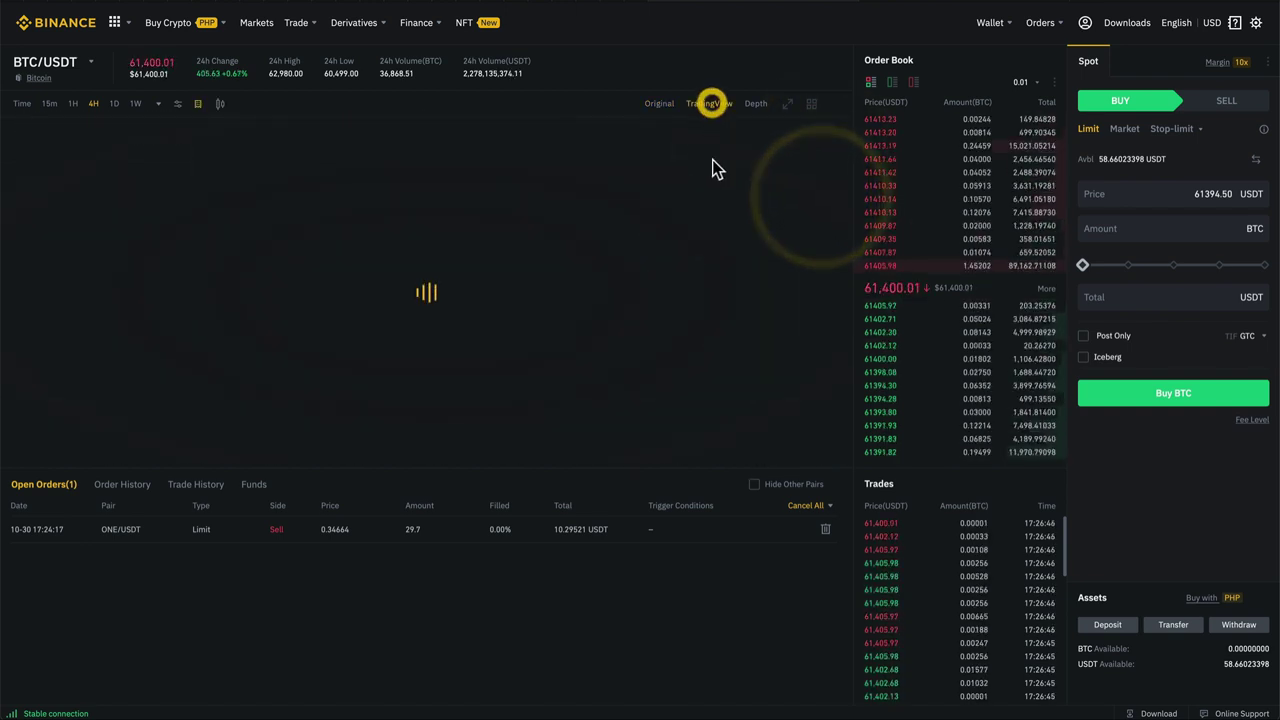
left_click(659, 106)
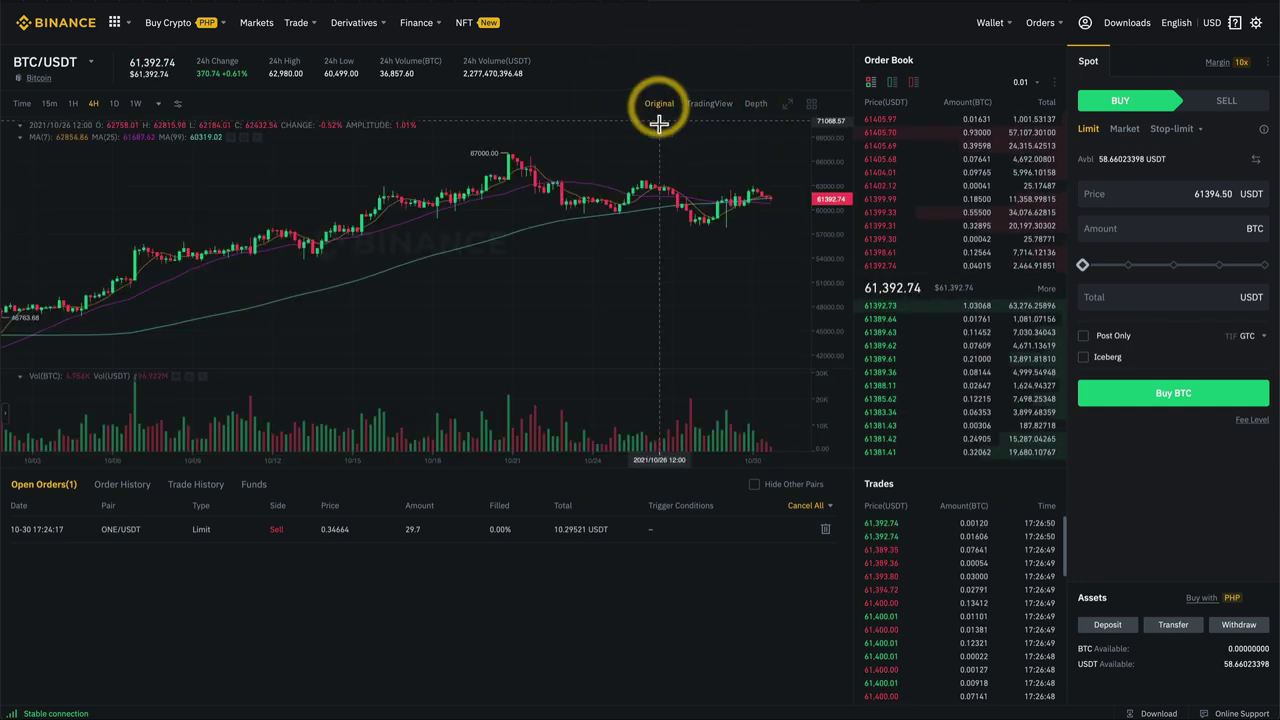
left_click(827, 183)
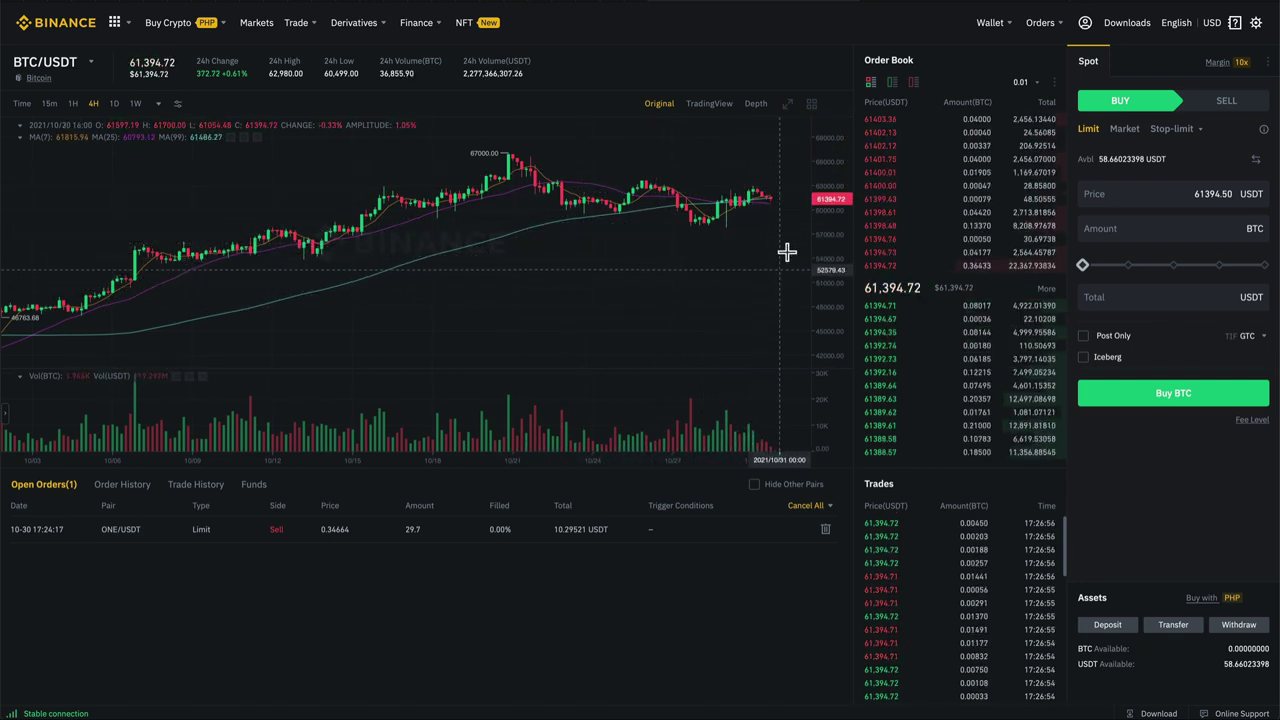
left_click(712, 103)
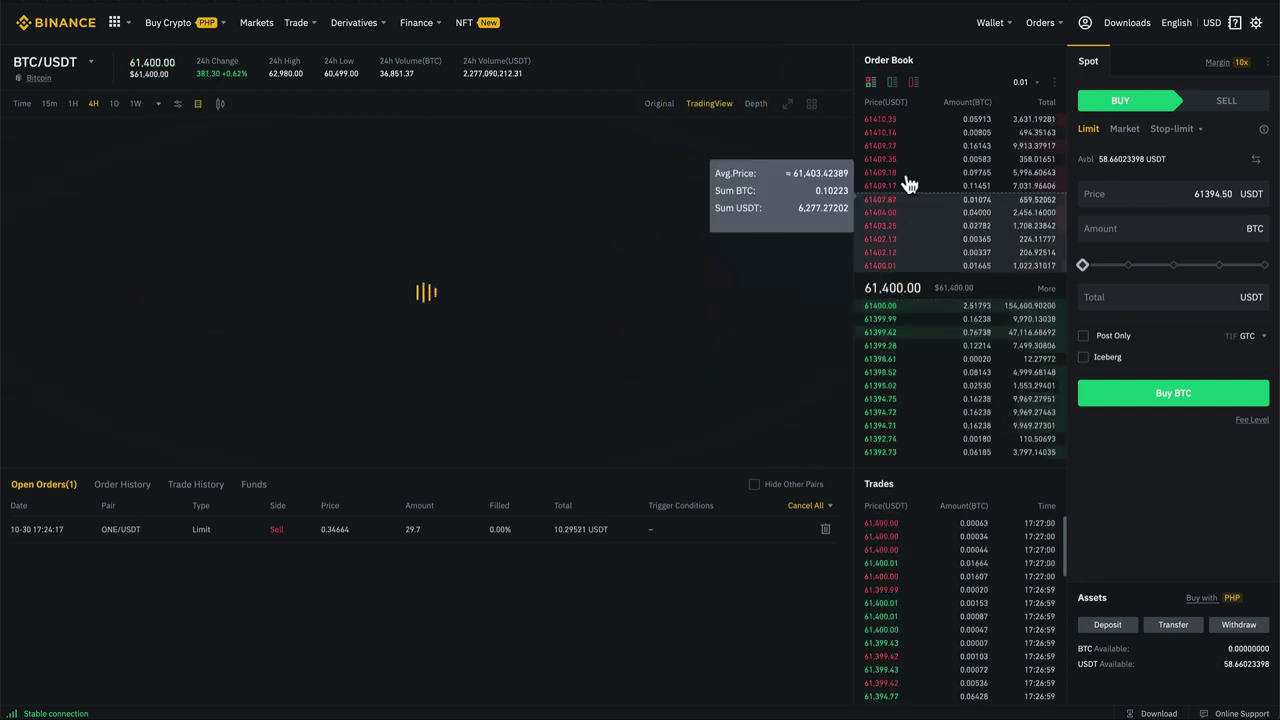
left_click(660, 103)
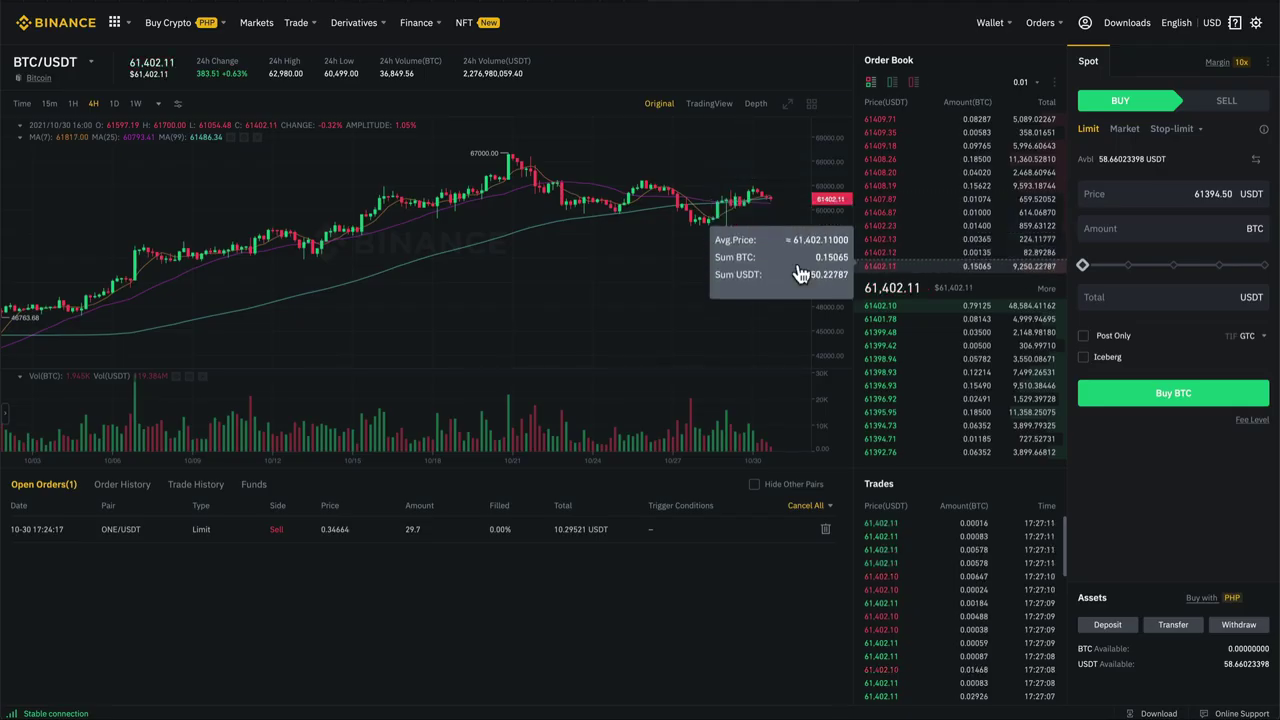
left_click(1150, 194)
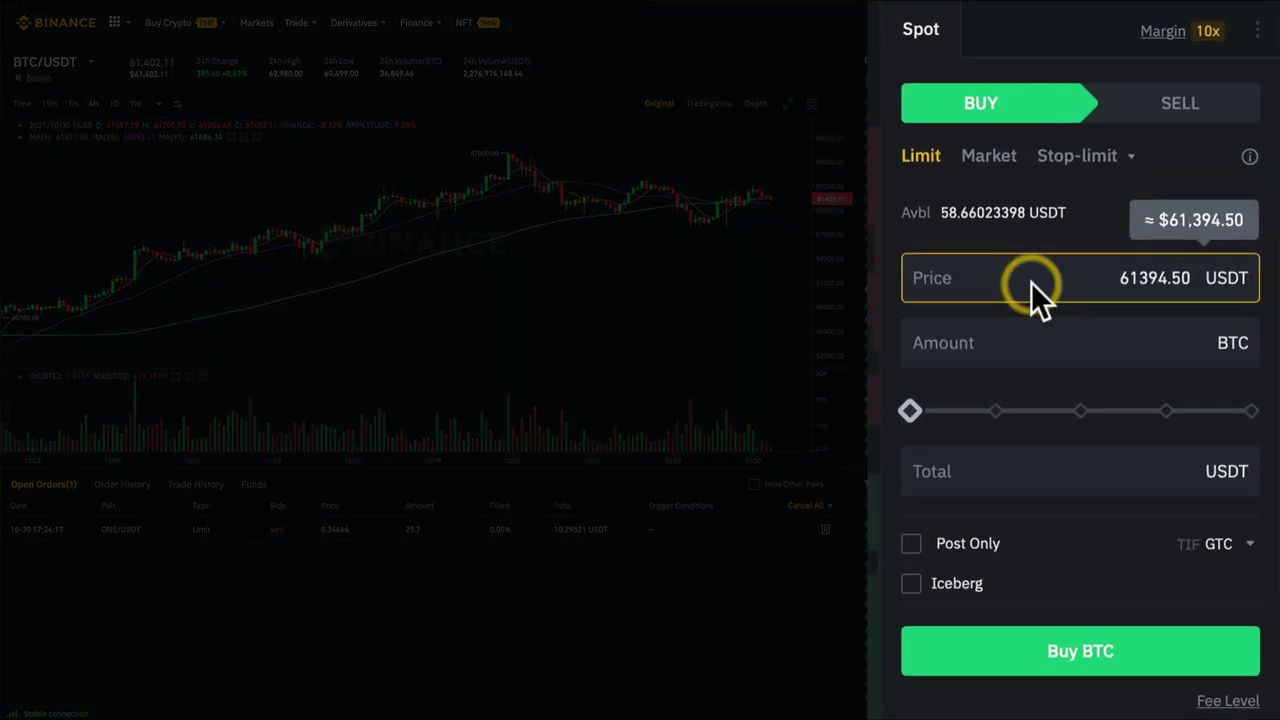
double_click(1152, 277)
left_click_drag(1126, 272, 1198, 192)
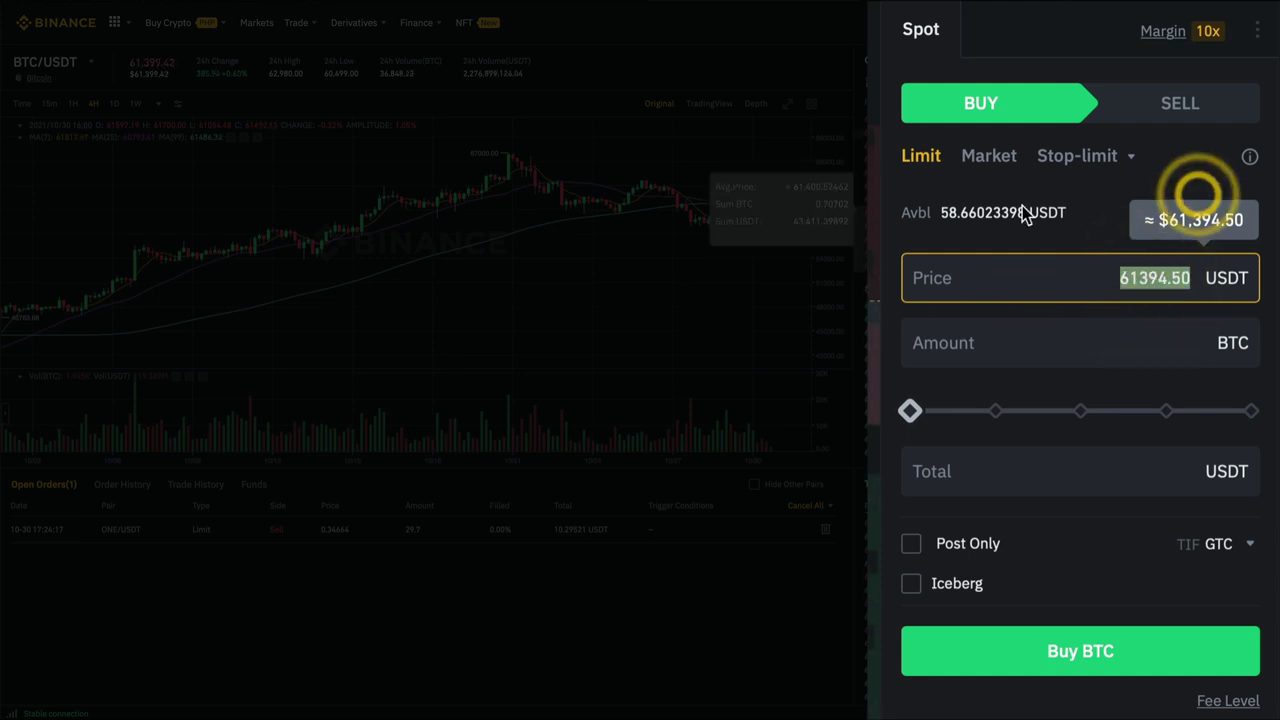
left_click(989, 156)
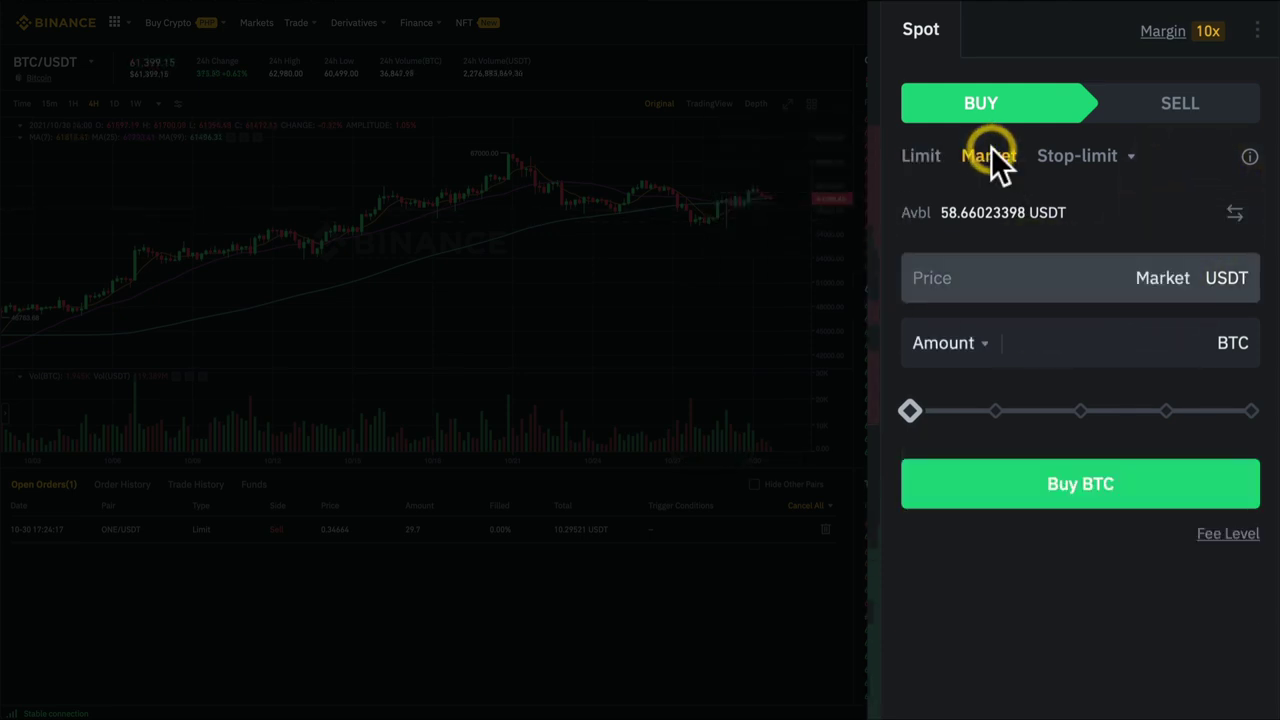
left_click(1251, 411)
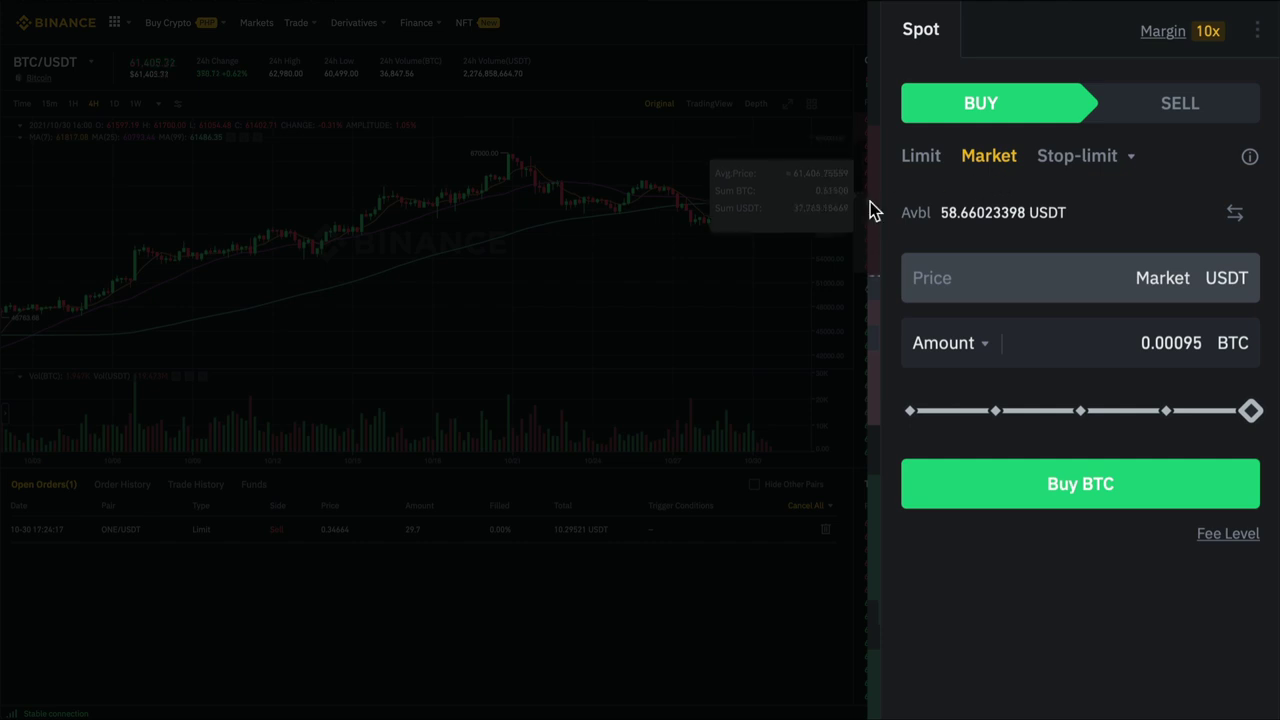
left_click(1091, 158)
left_click(1146, 277)
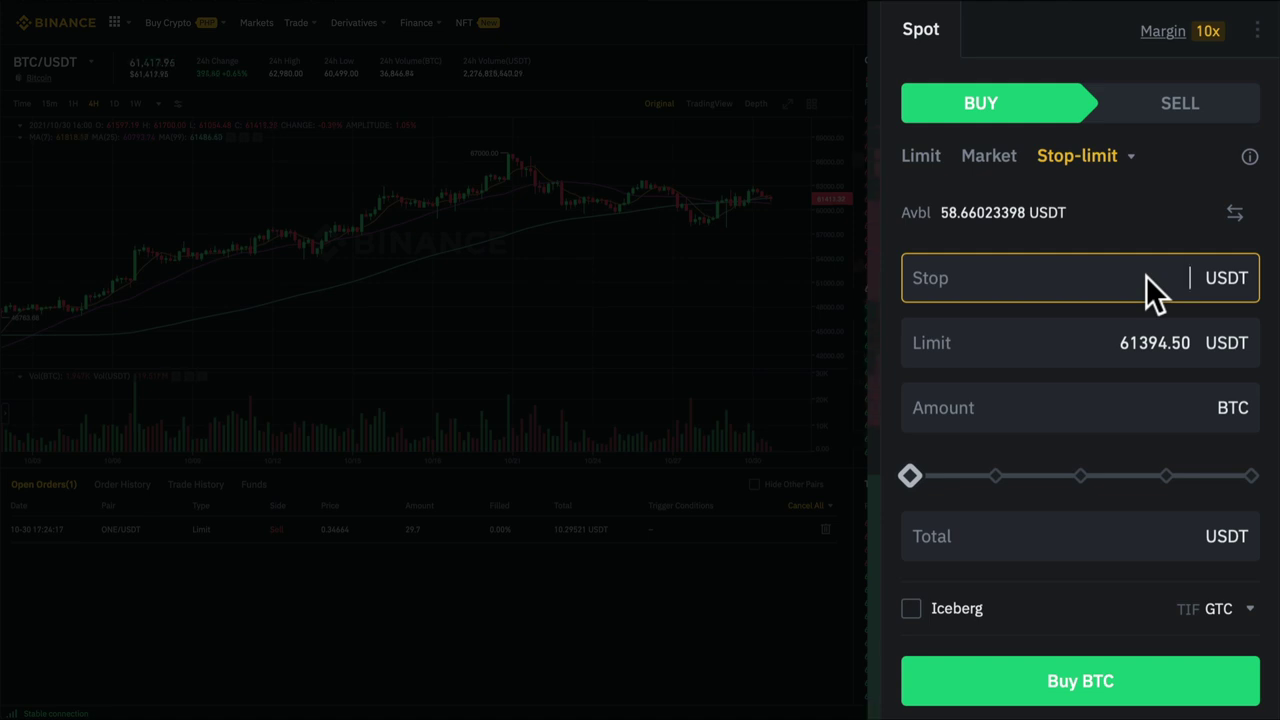
type("61")
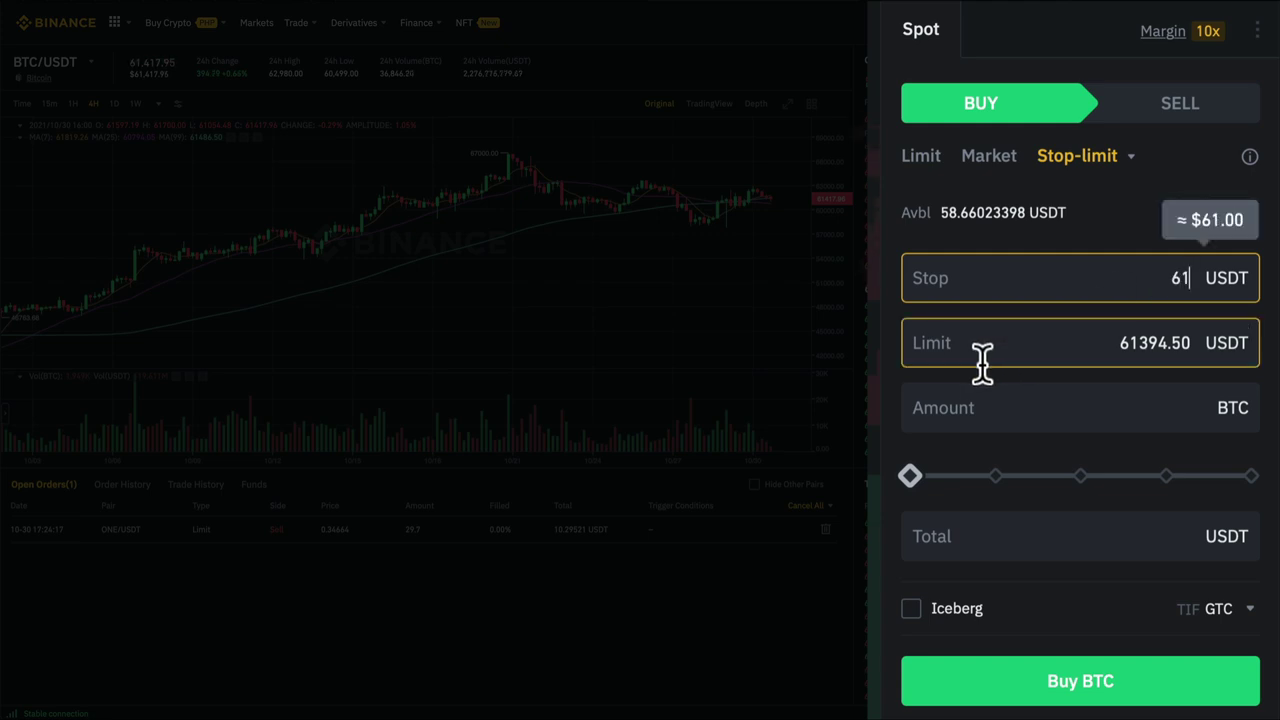
left_click(1062, 343)
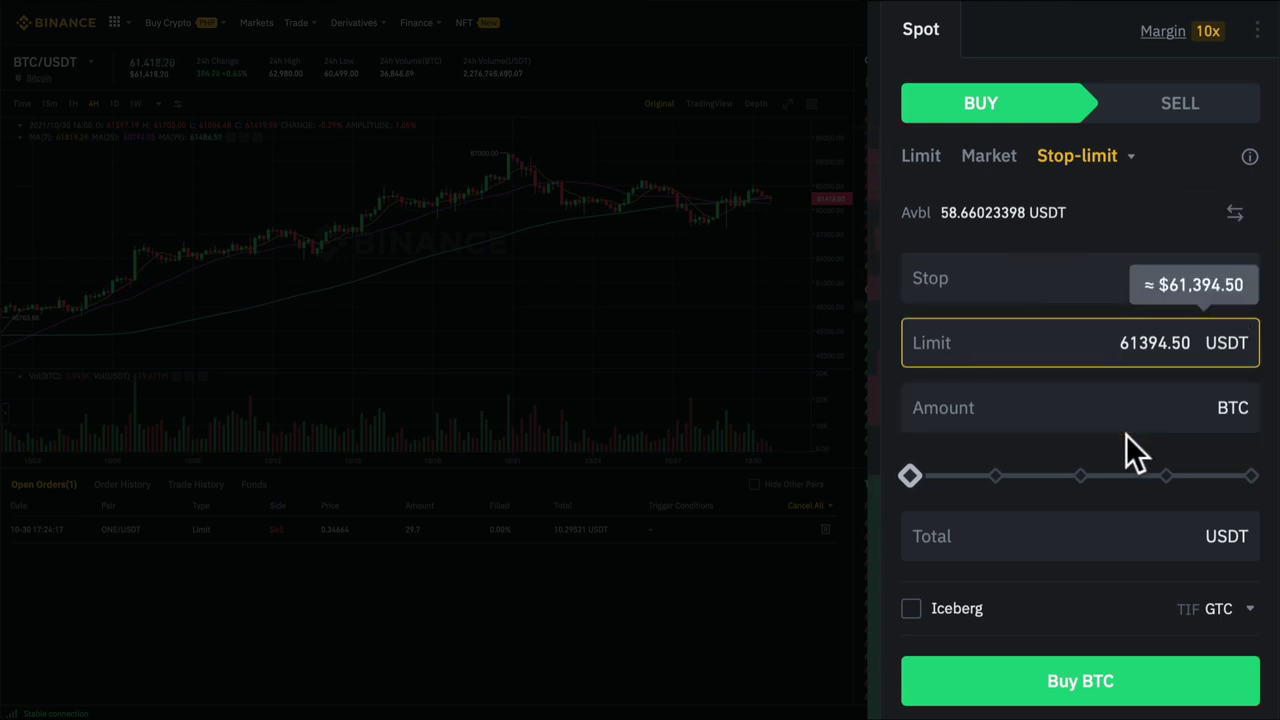
left_click(1118, 401)
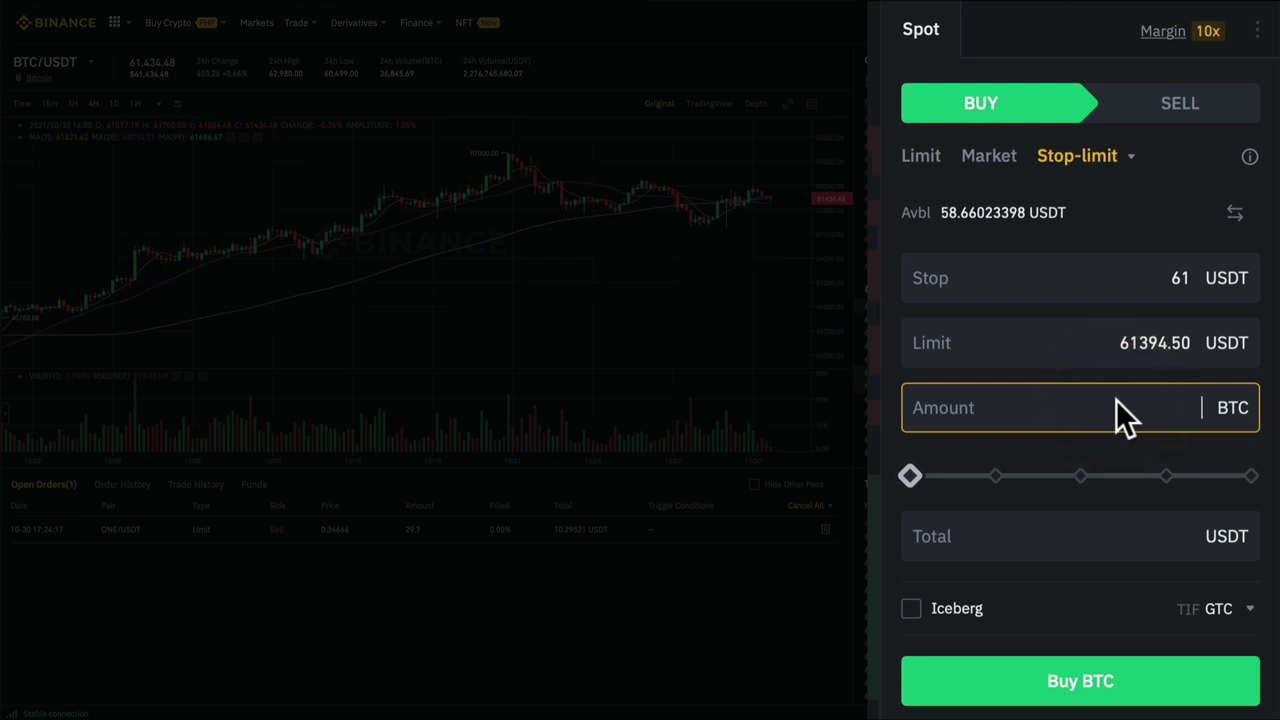
left_click(1103, 347)
left_click(1148, 421)
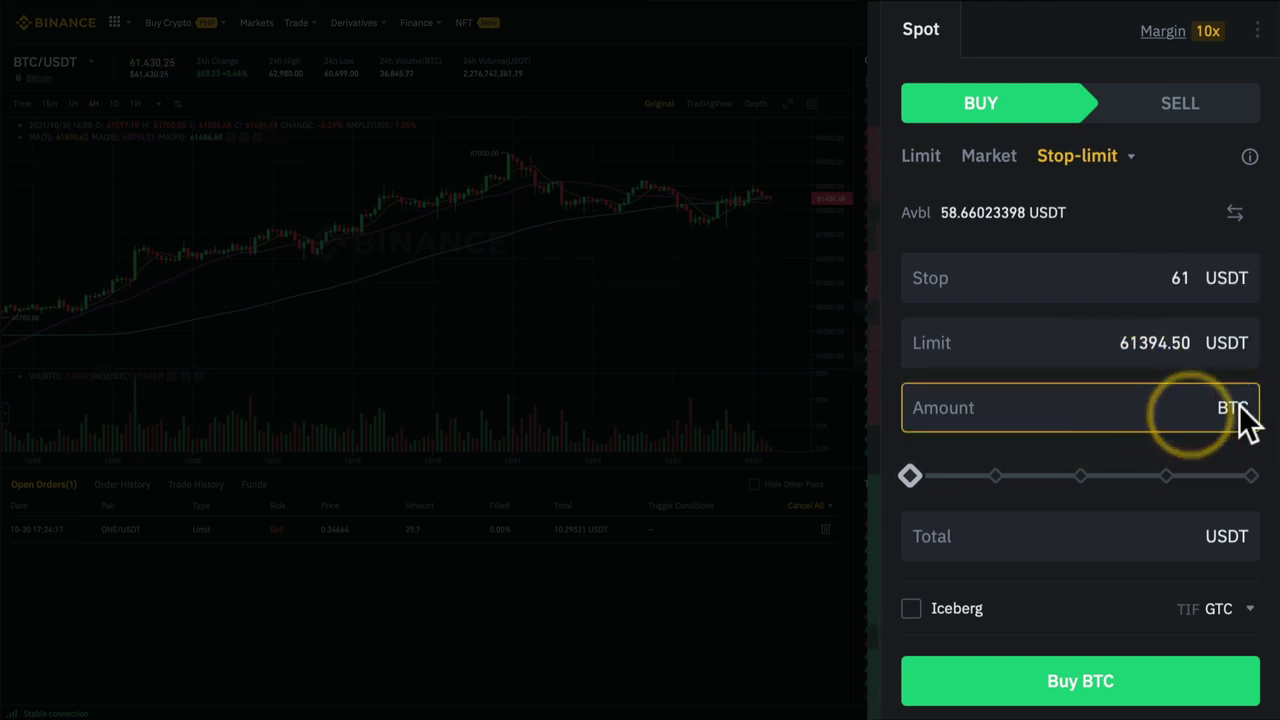
left_click(1077, 476)
left_click(1180, 476)
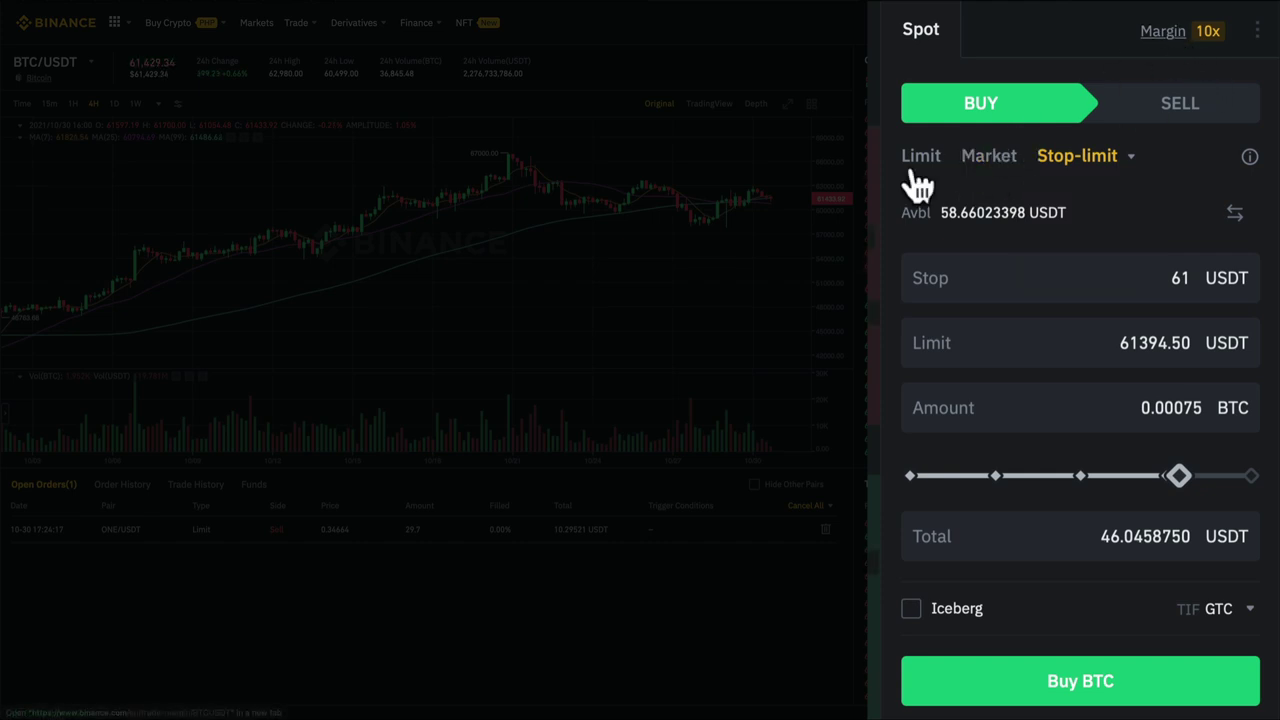
left_click(1172, 108)
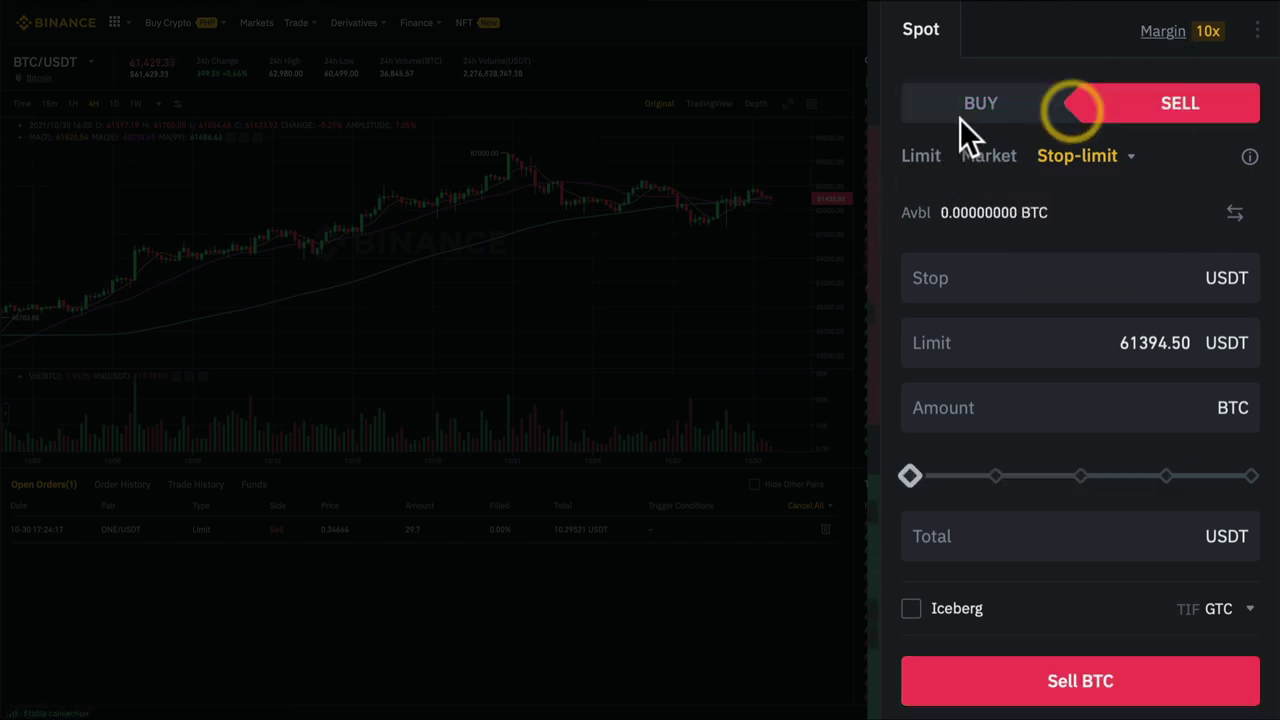
left_click(978, 118)
left_click(929, 158)
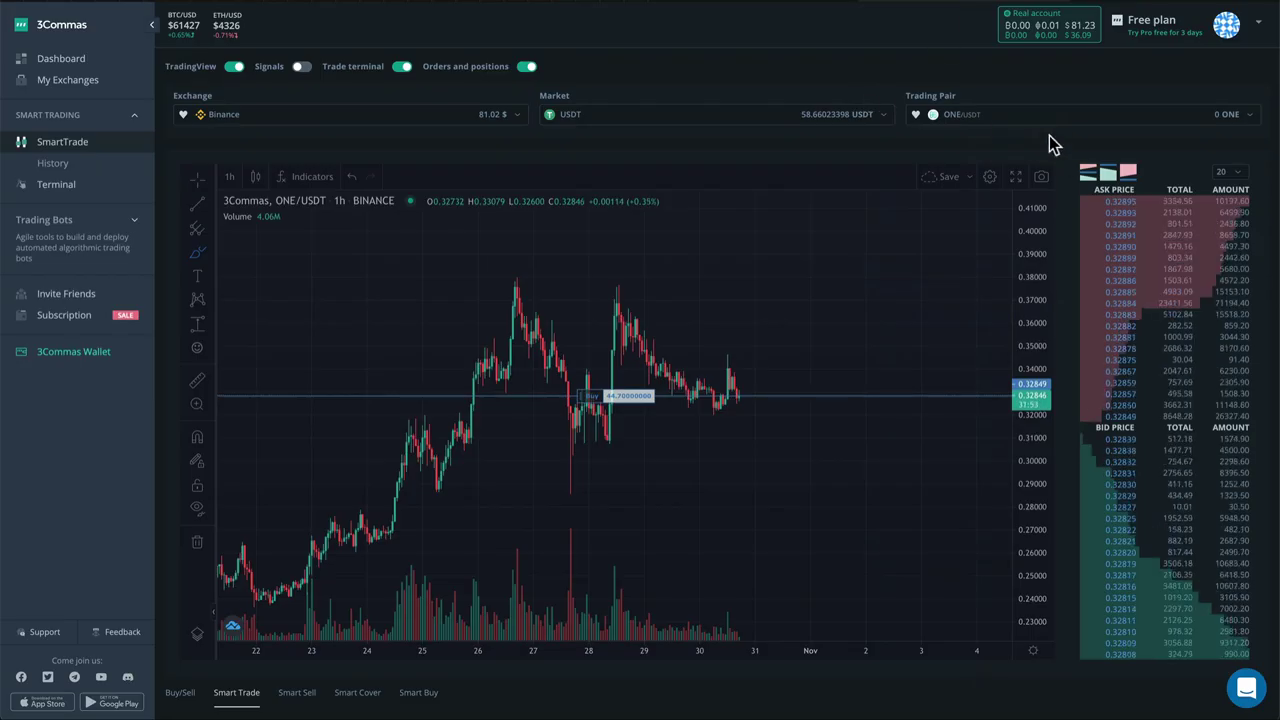
Scroll through the SmartTrade order form holding the 44.7 ONE market buy
scroll(1060, 170, "down", 5)
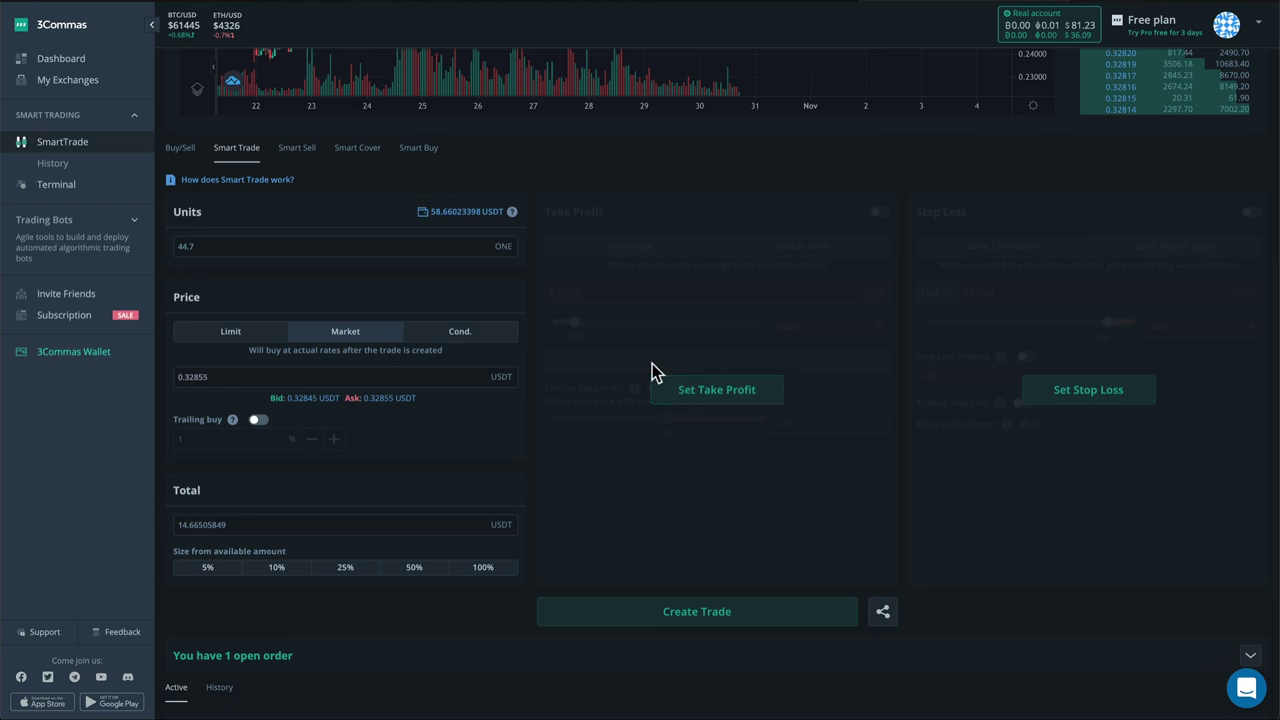
scroll(652, 371, "up", 1)
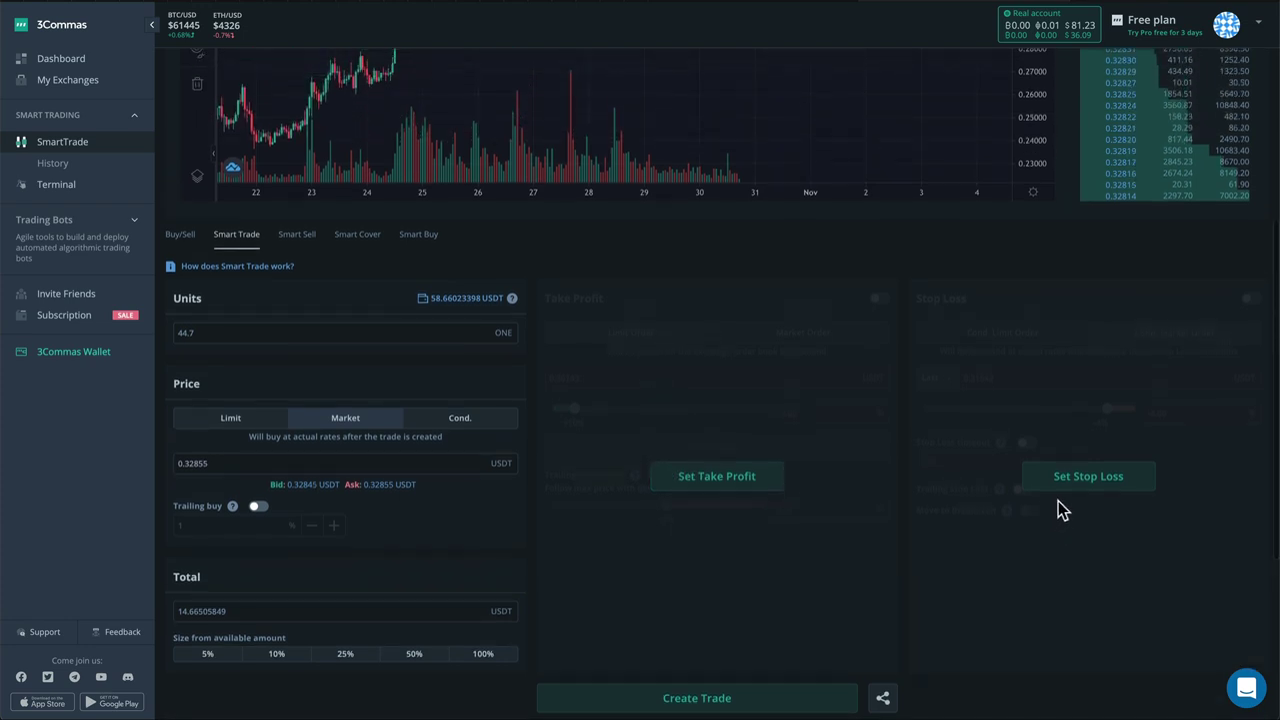
scroll(1055, 503, "up", 3)
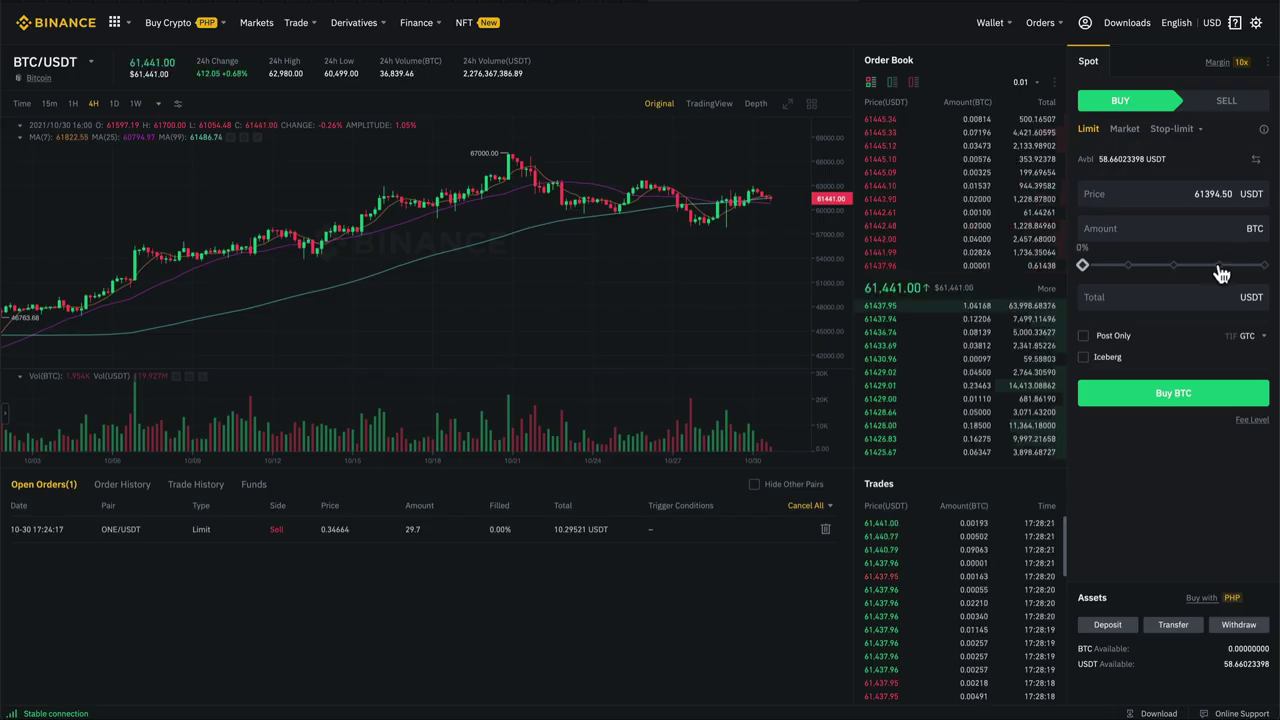
Switch the Binance BTC/USDT spot buy order type to Stop-limit
left_click(1044, 104)
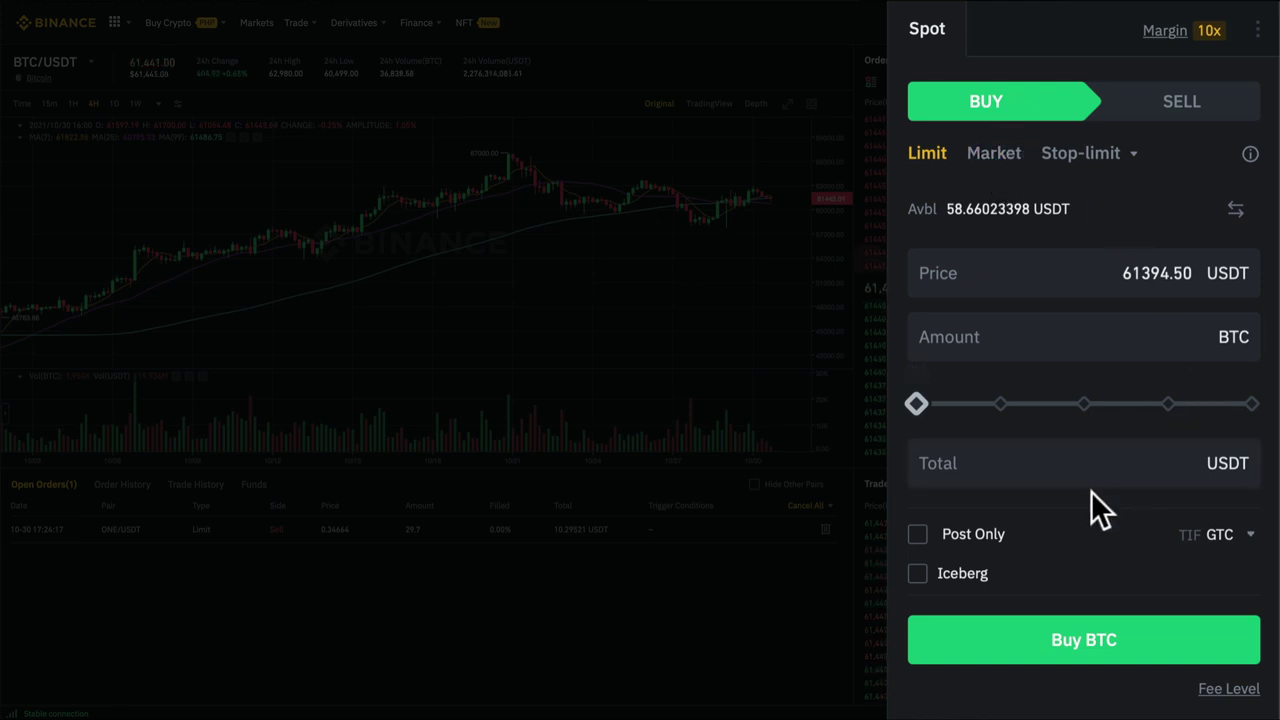
left_click(1036, 268)
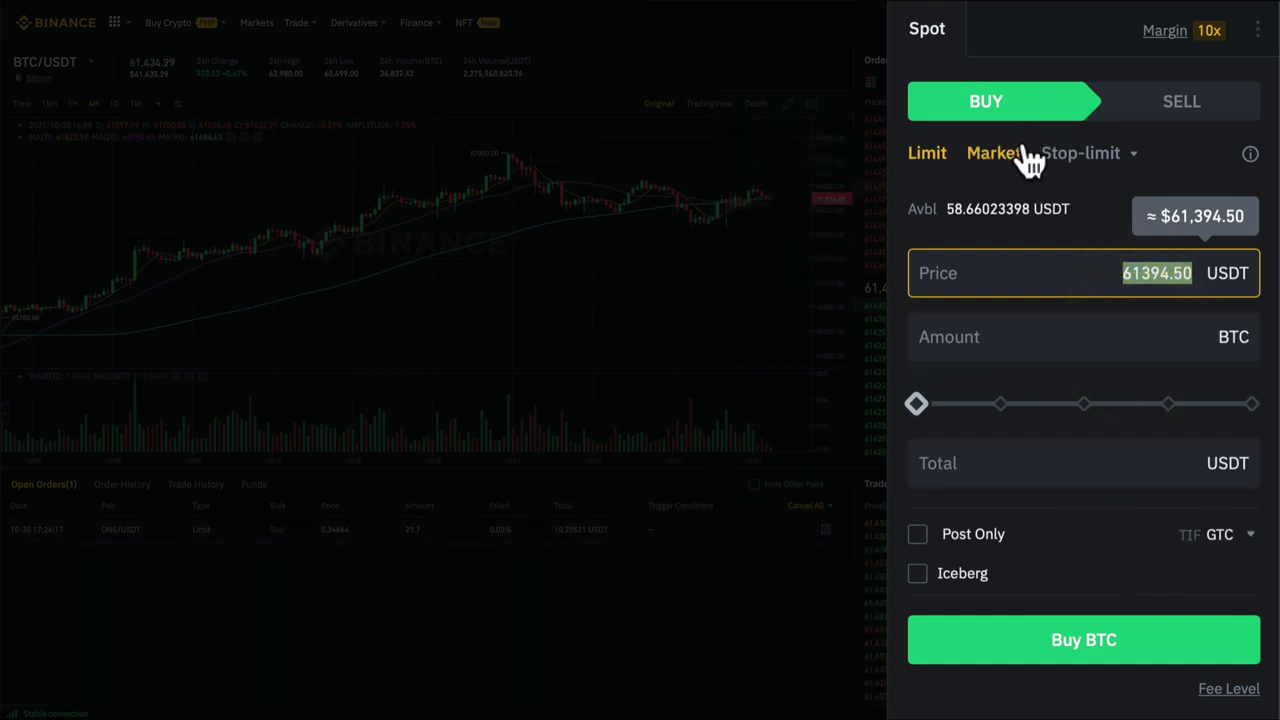
left_click(1088, 158)
left_click(1085, 156)
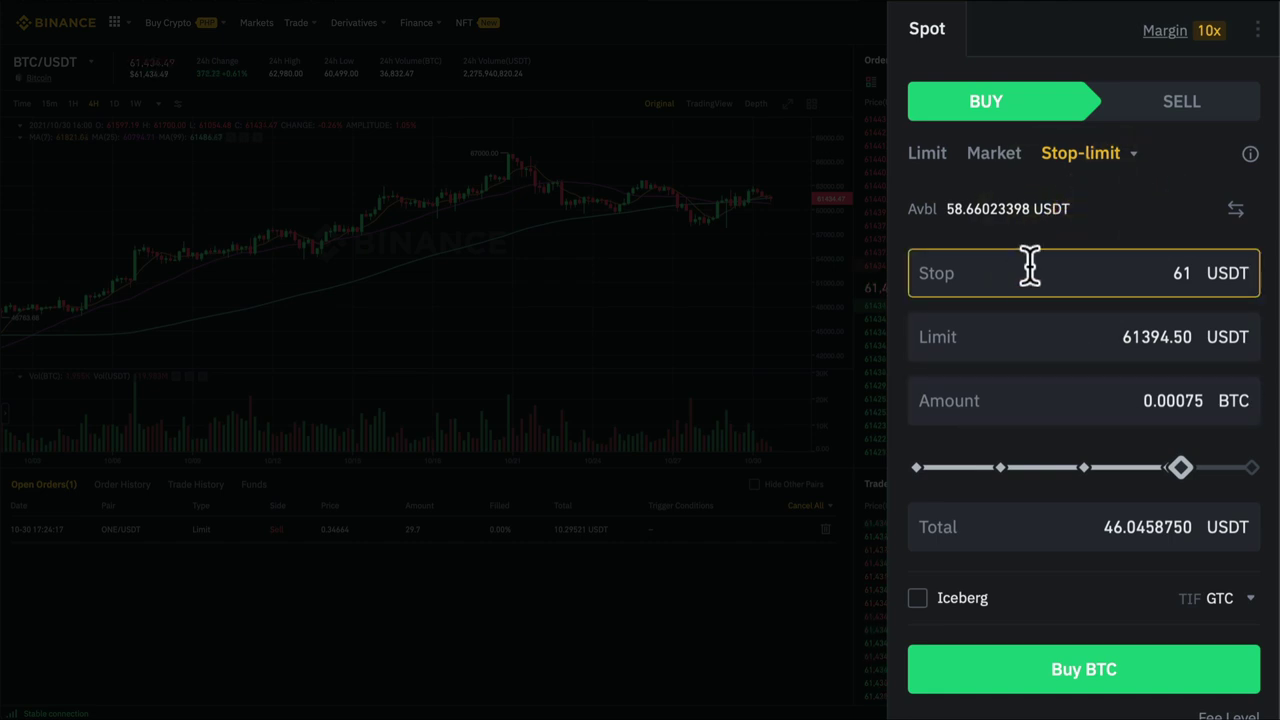
Clear the 61 stop price, leaving limit 61394.50 and amount 0.00075
left_click(1075, 267)
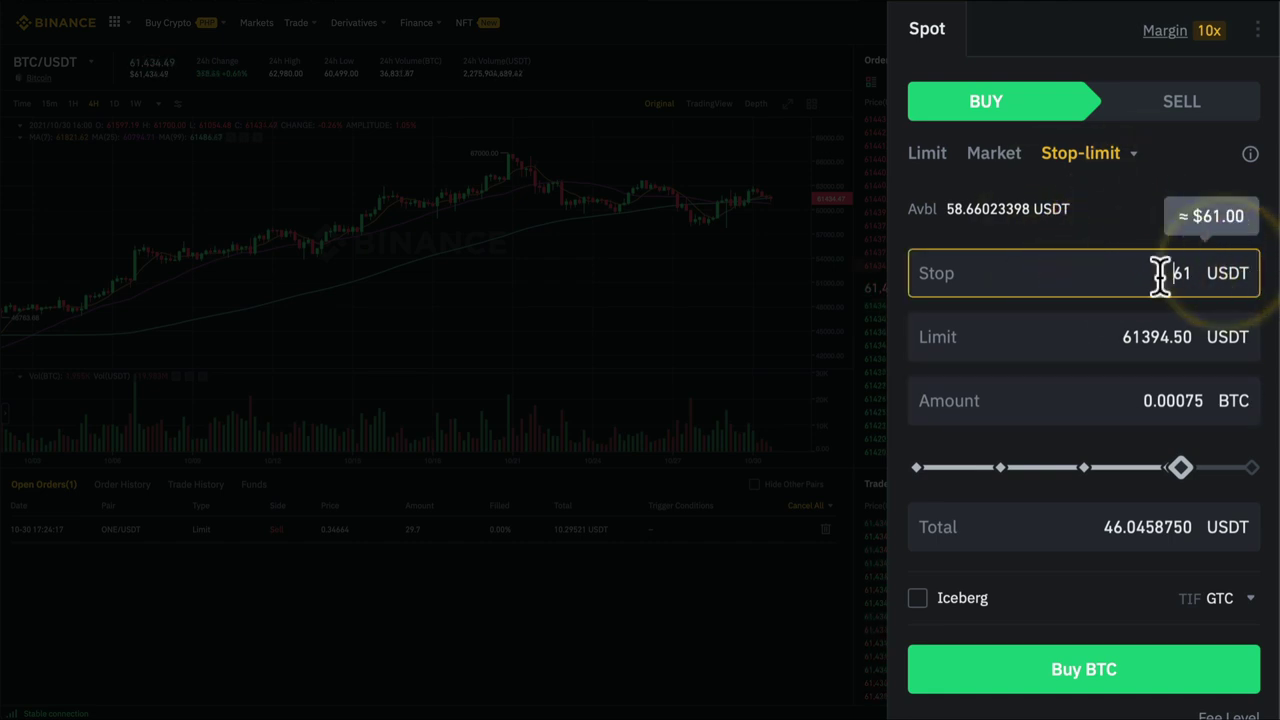
left_click_drag(1188, 274, 1163, 340)
key("BackSpace")
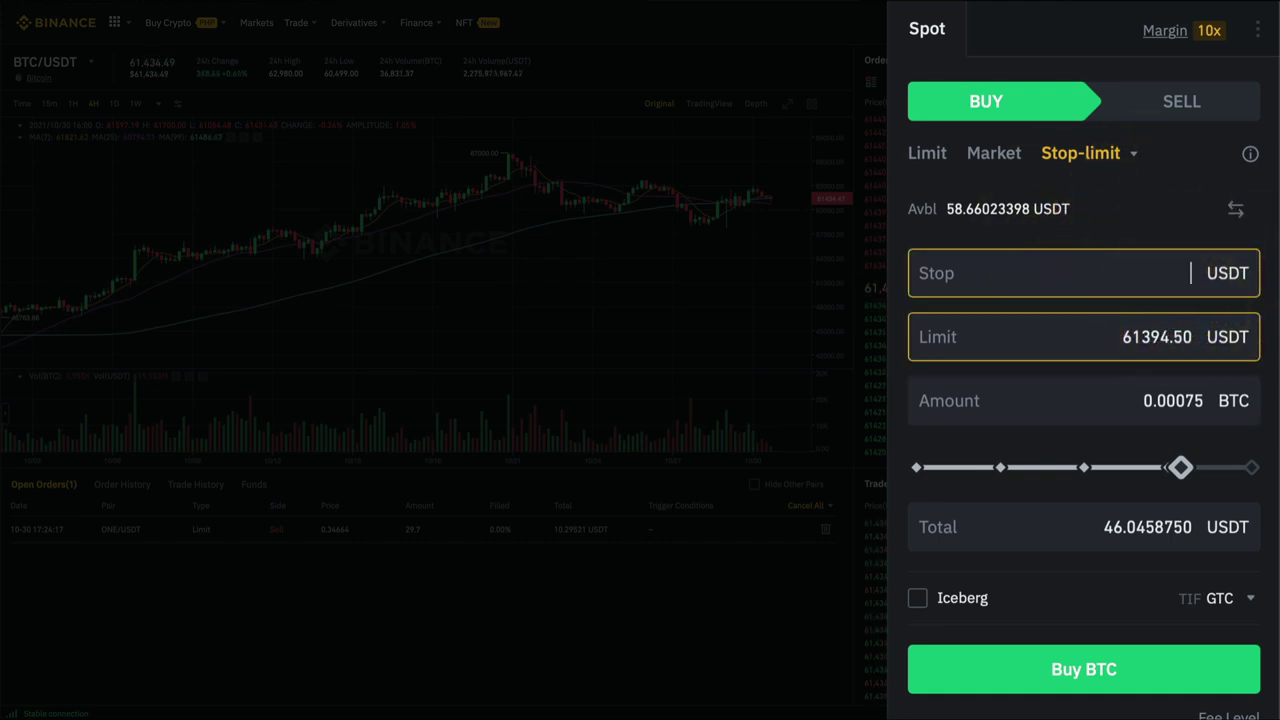
left_click(1062, 331)
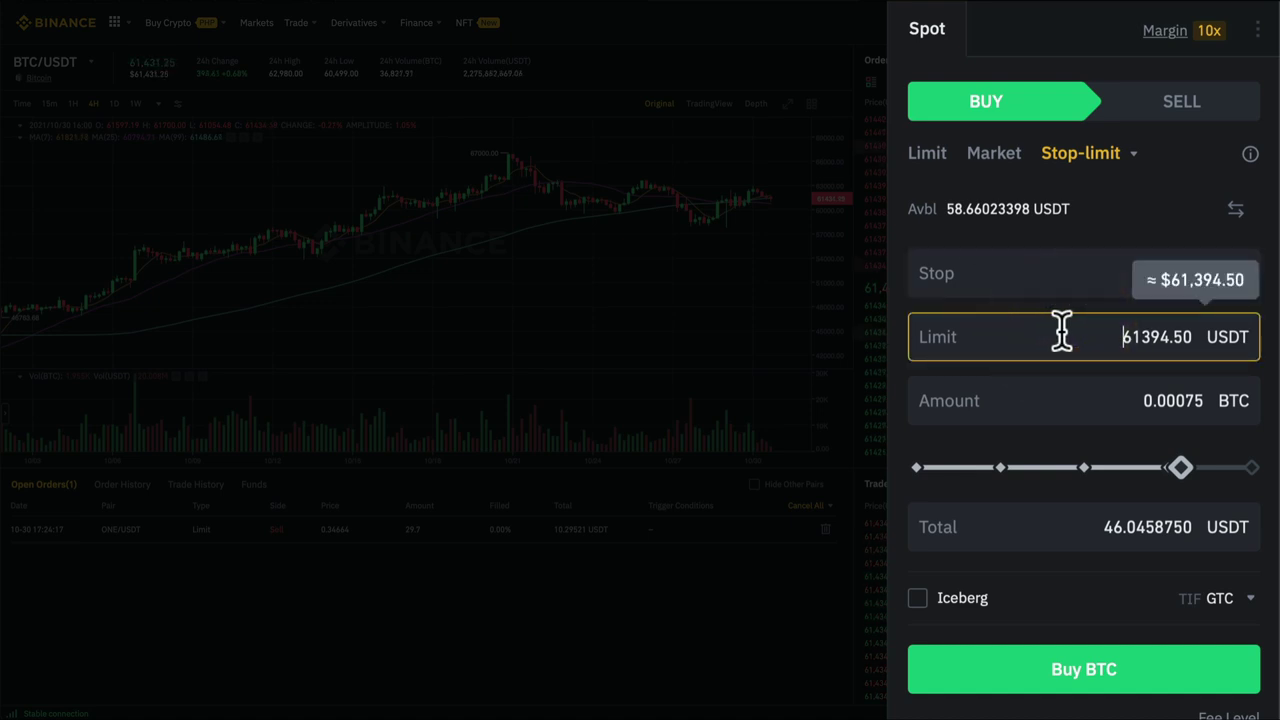
left_click(1096, 406)
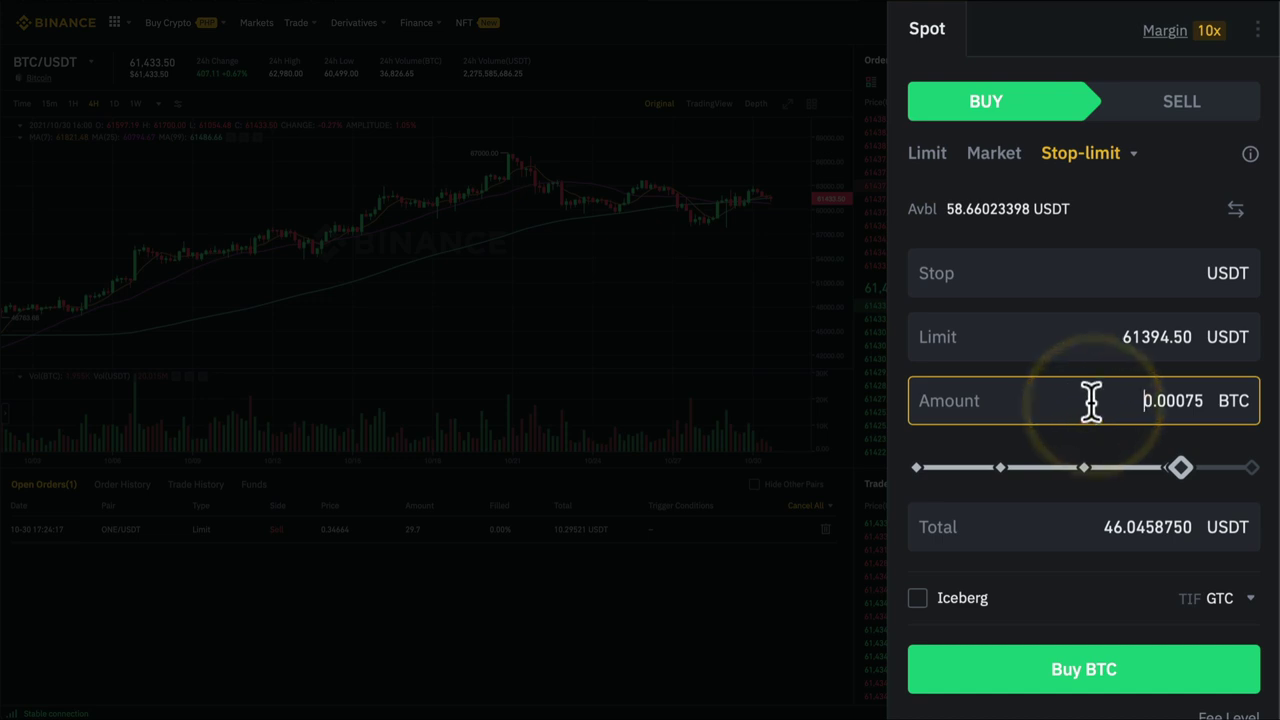
left_click(1011, 274)
left_click(1017, 337)
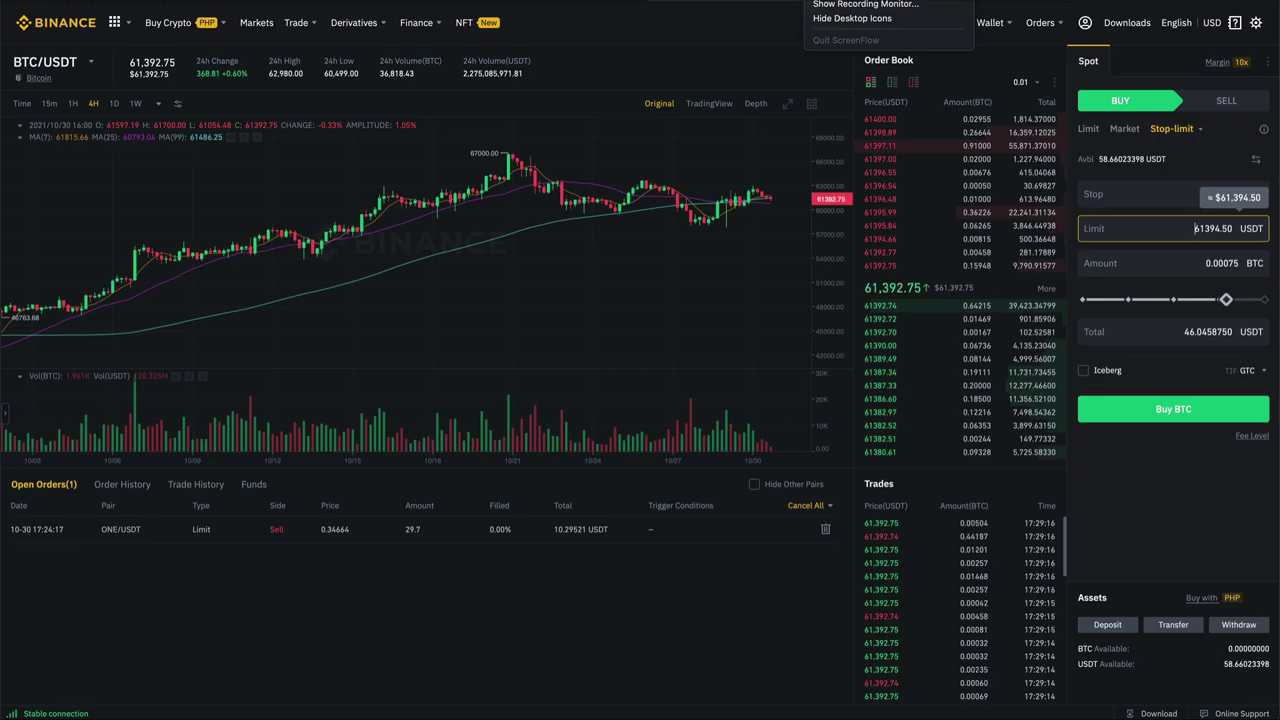
key("super+Tab")
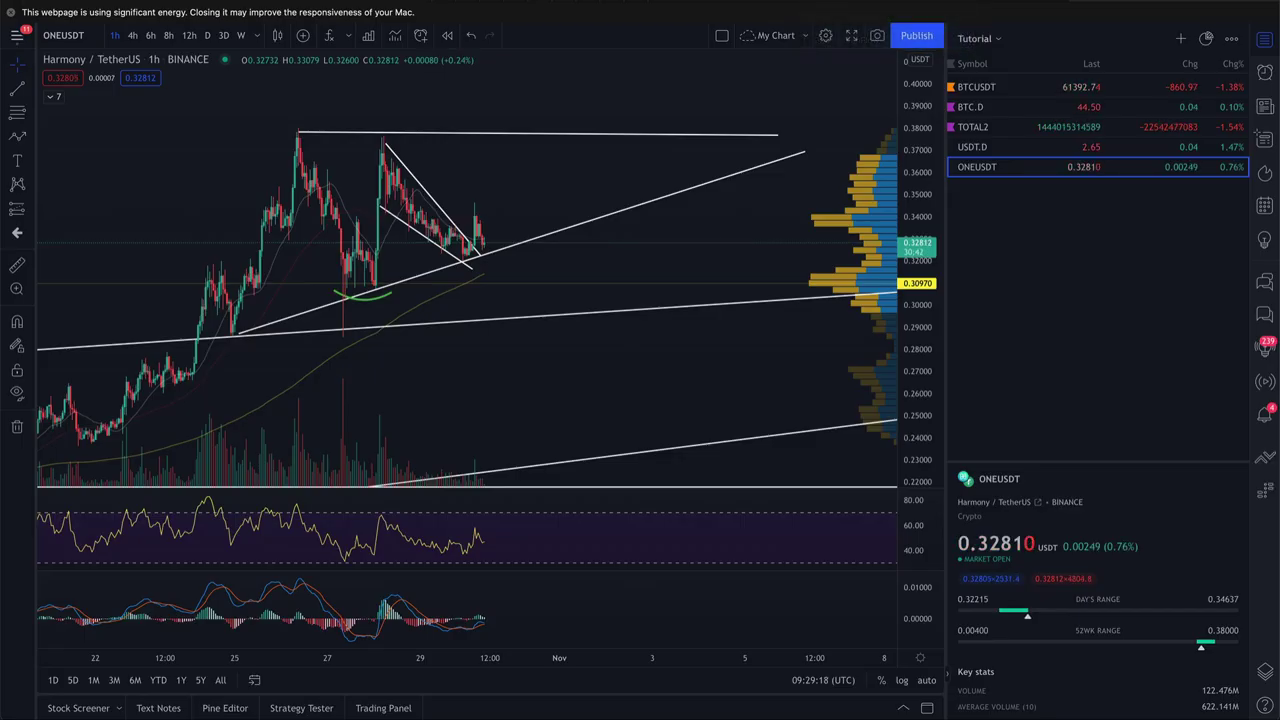
Switch from the TradingView ONEUSDT chart to the Coin Monitor Recent Alerts window
key("super+Tab")
key("super+Tab")
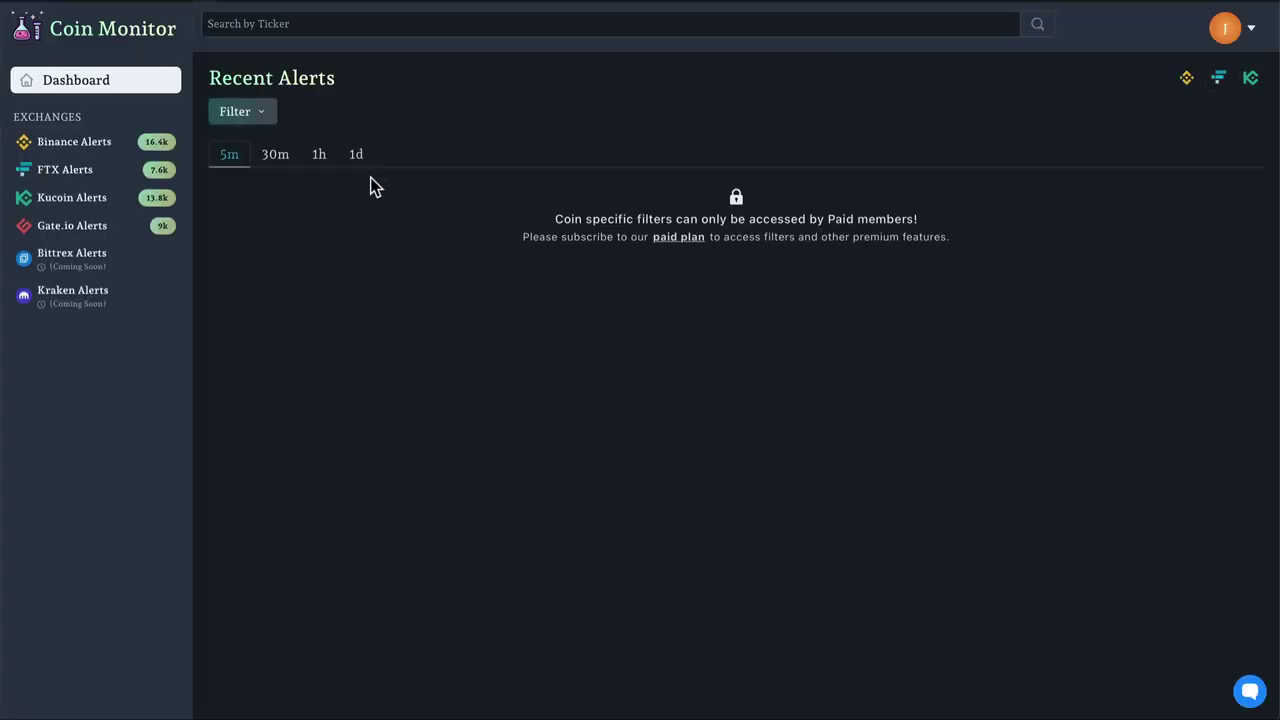
Filter Coin Monitor's Recent Alerts to 1d and scroll through the ELON, BAT and MANA pump cards
left_click(270, 158)
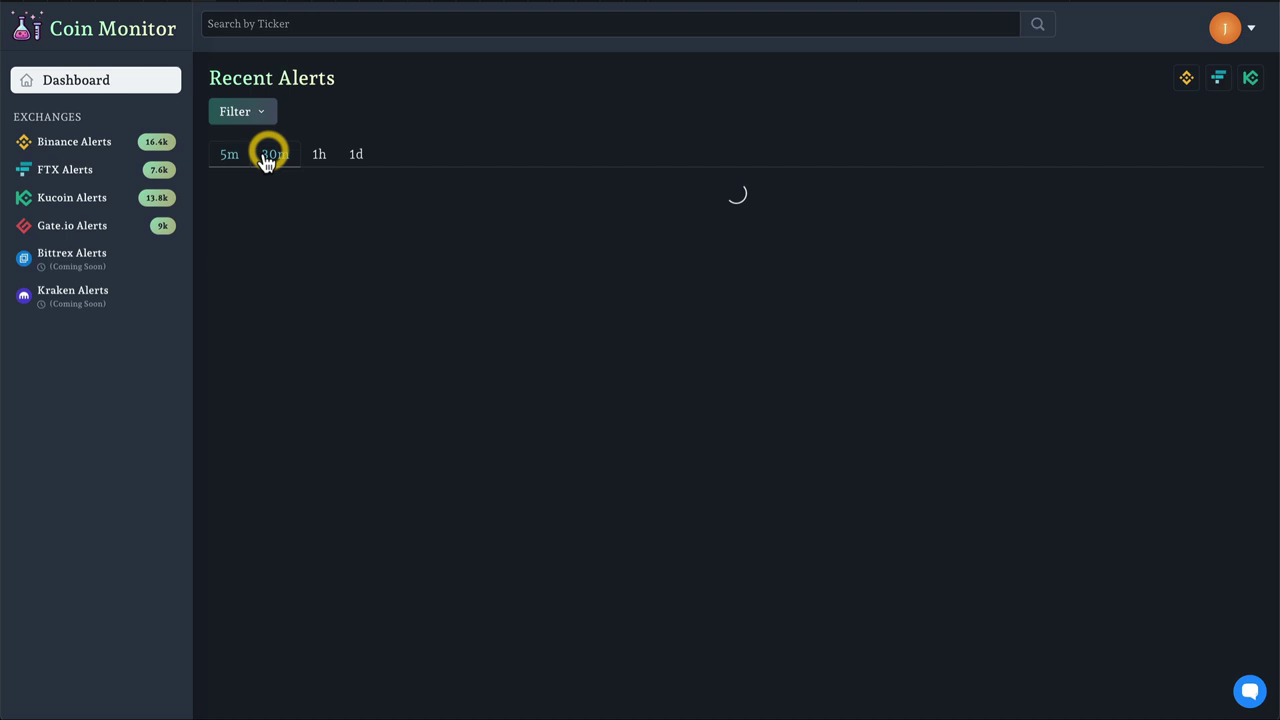
left_click(358, 157)
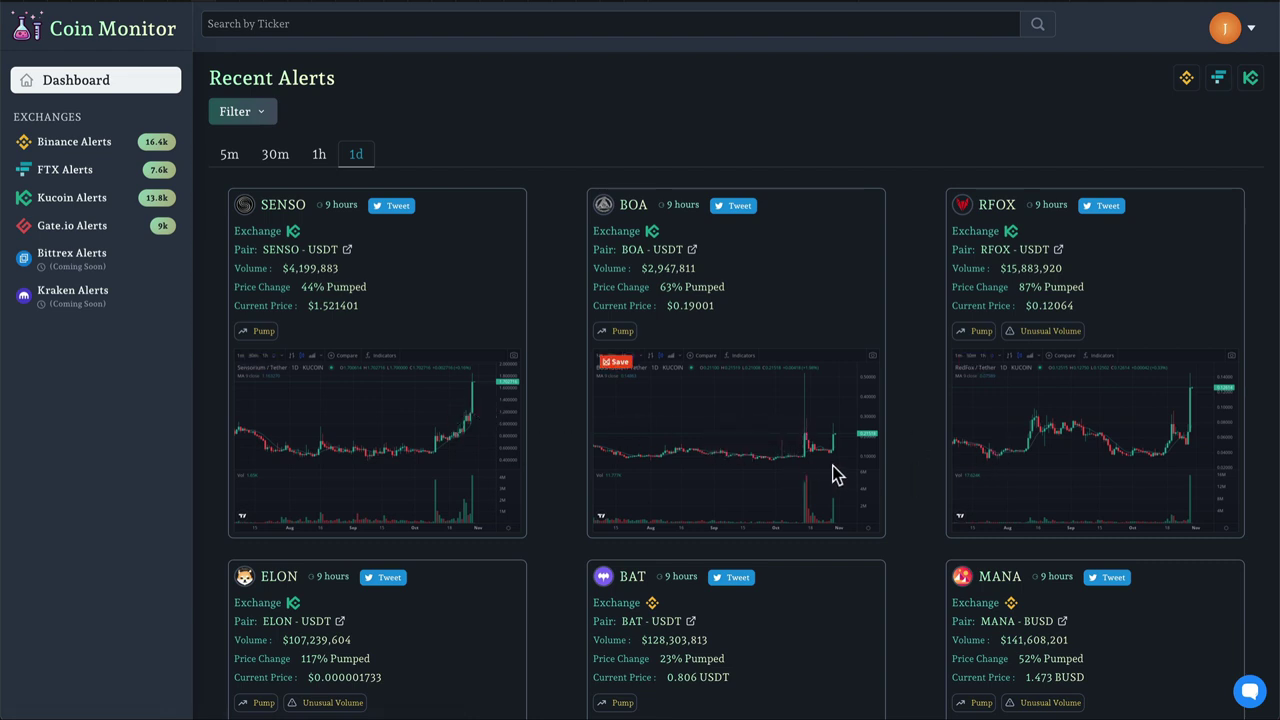
scroll(836, 476, "down", 3)
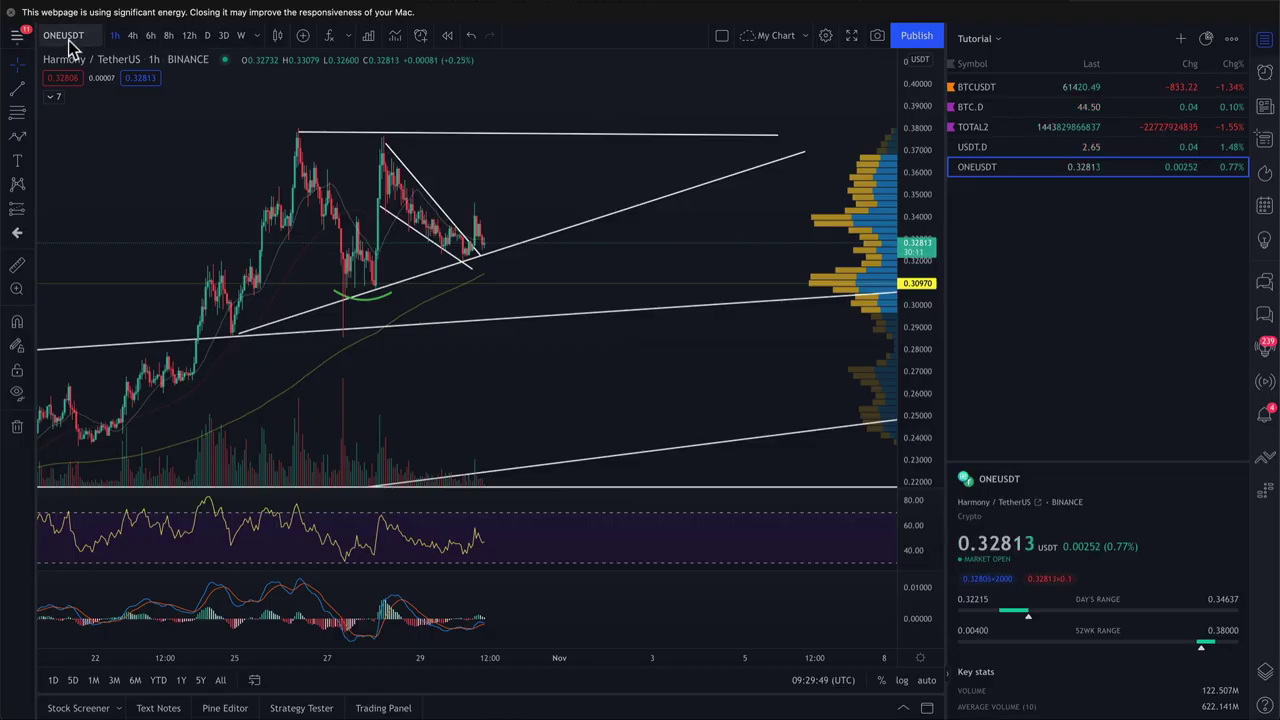
Chart ELONUSDT from KuCoin on 12-hour candles
left_click(65, 40)
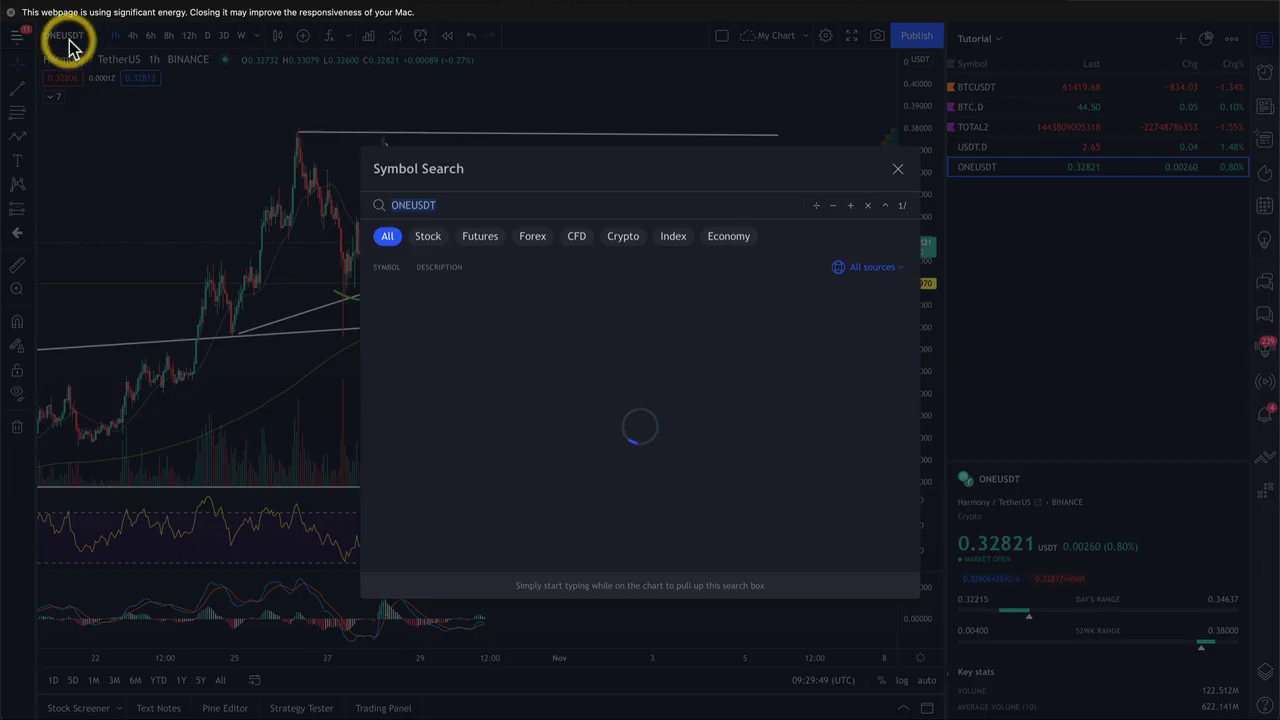
type("ELONUS")
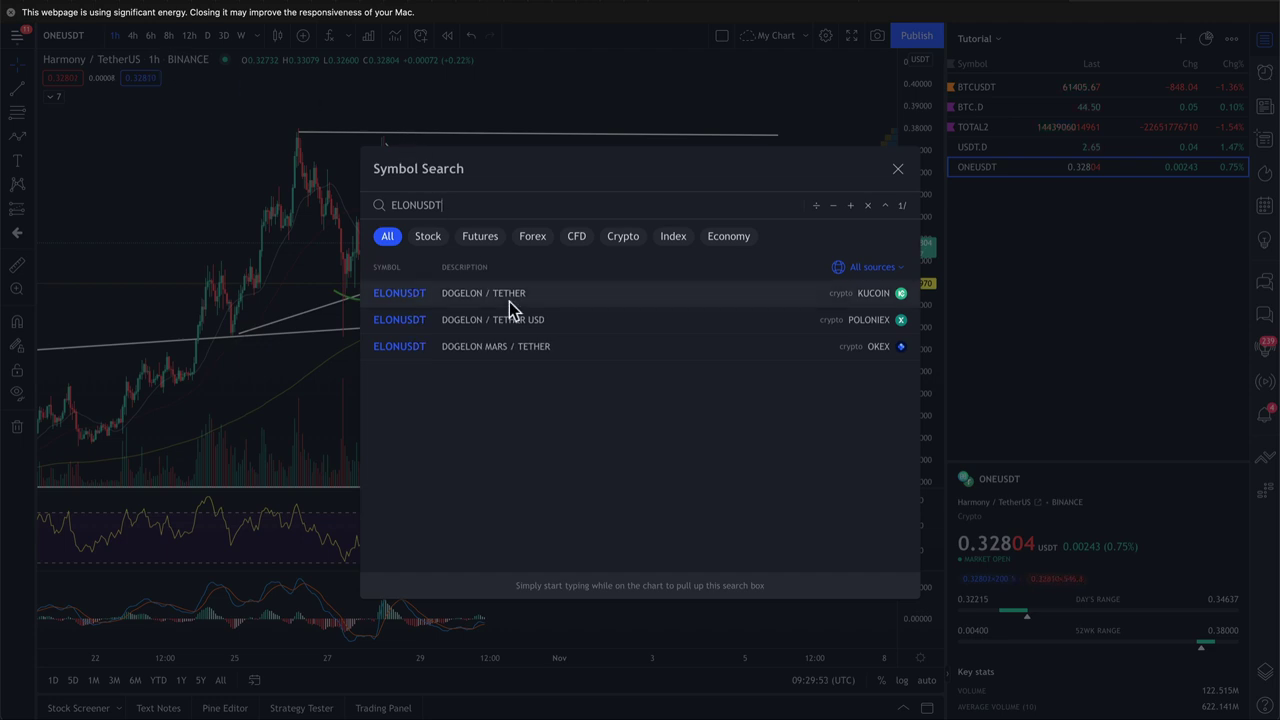
left_click(510, 294)
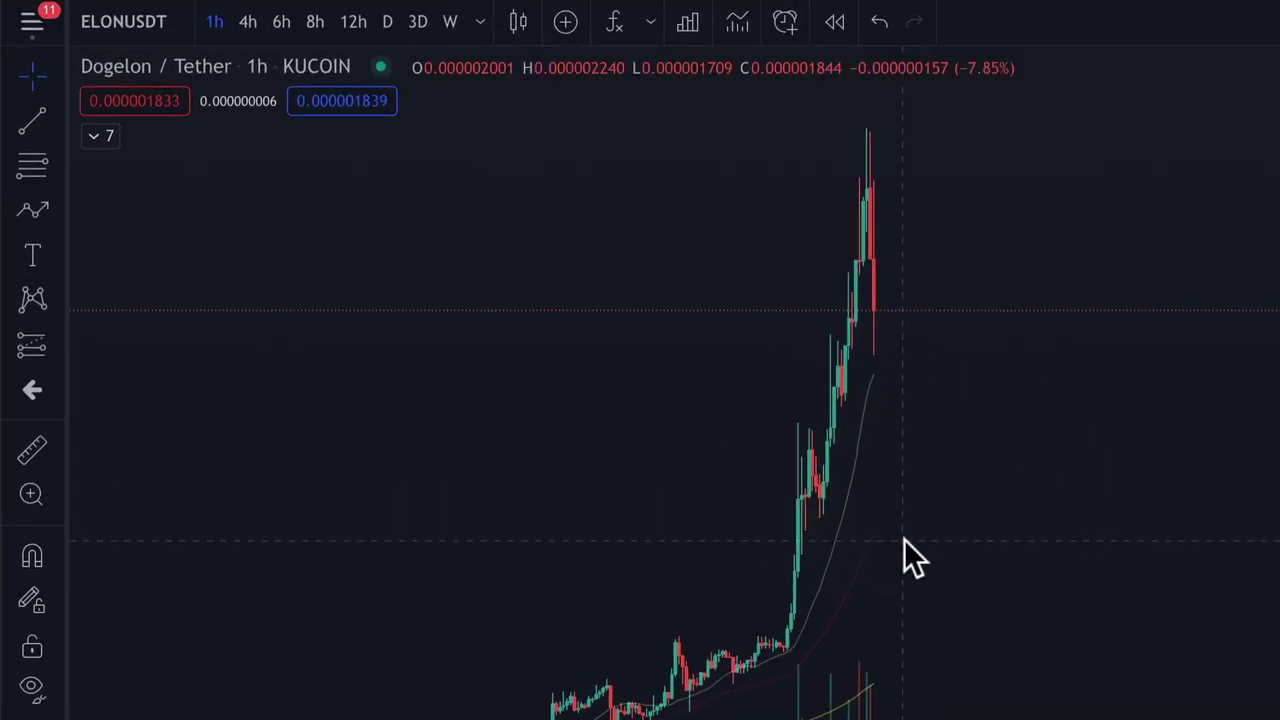
left_click(358, 22)
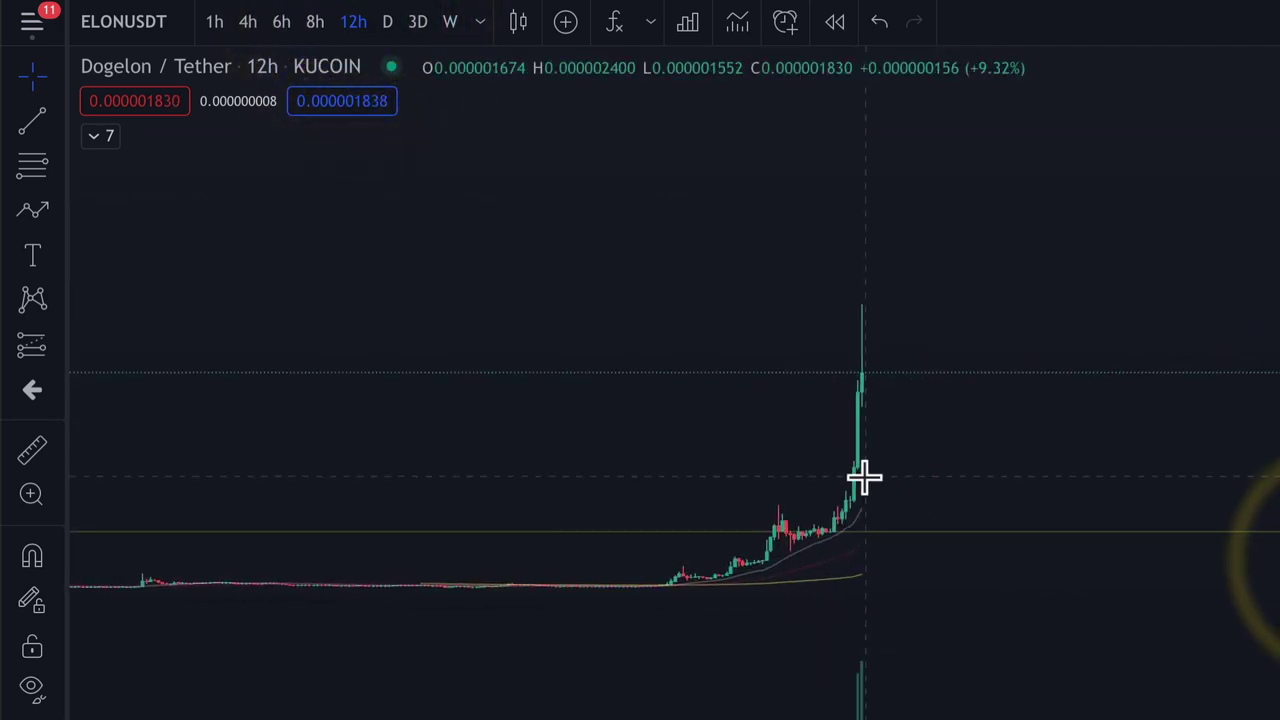
Measure the rise from the base to the spike top with a Price Range, then delete it
left_click(57, 343)
left_click(175, 539)
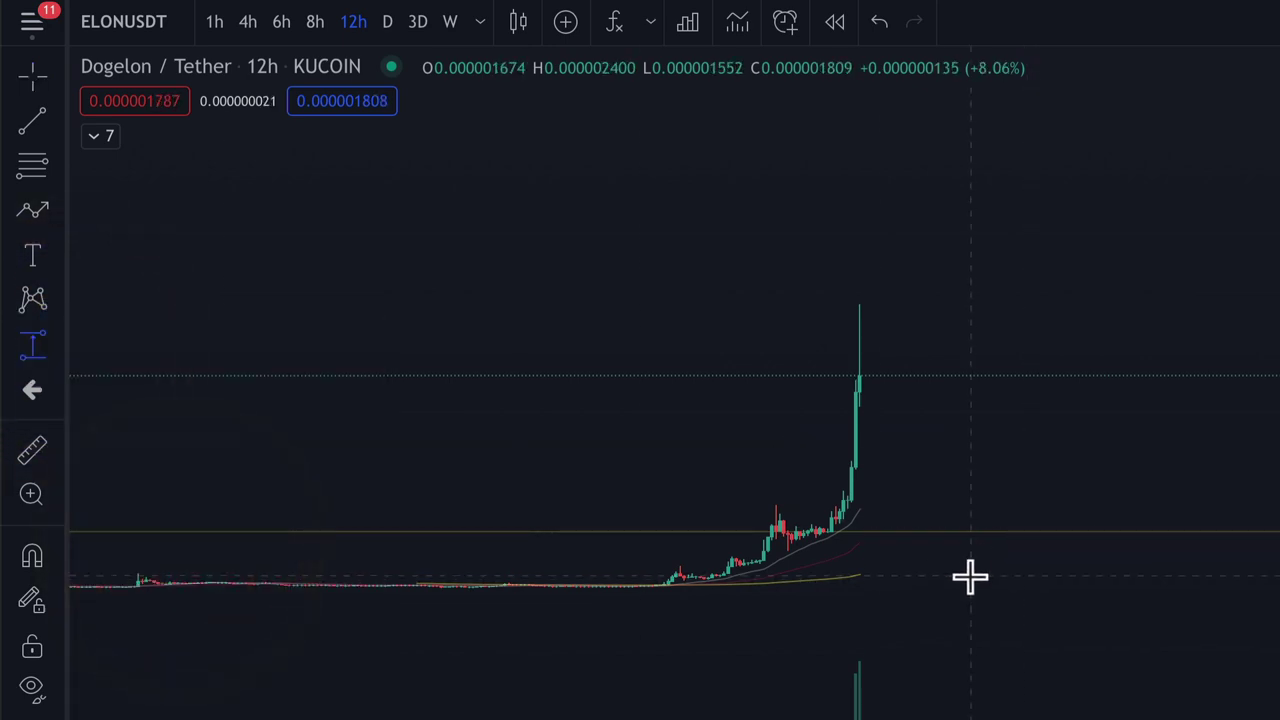
left_click_drag(970, 577, 924, 370)
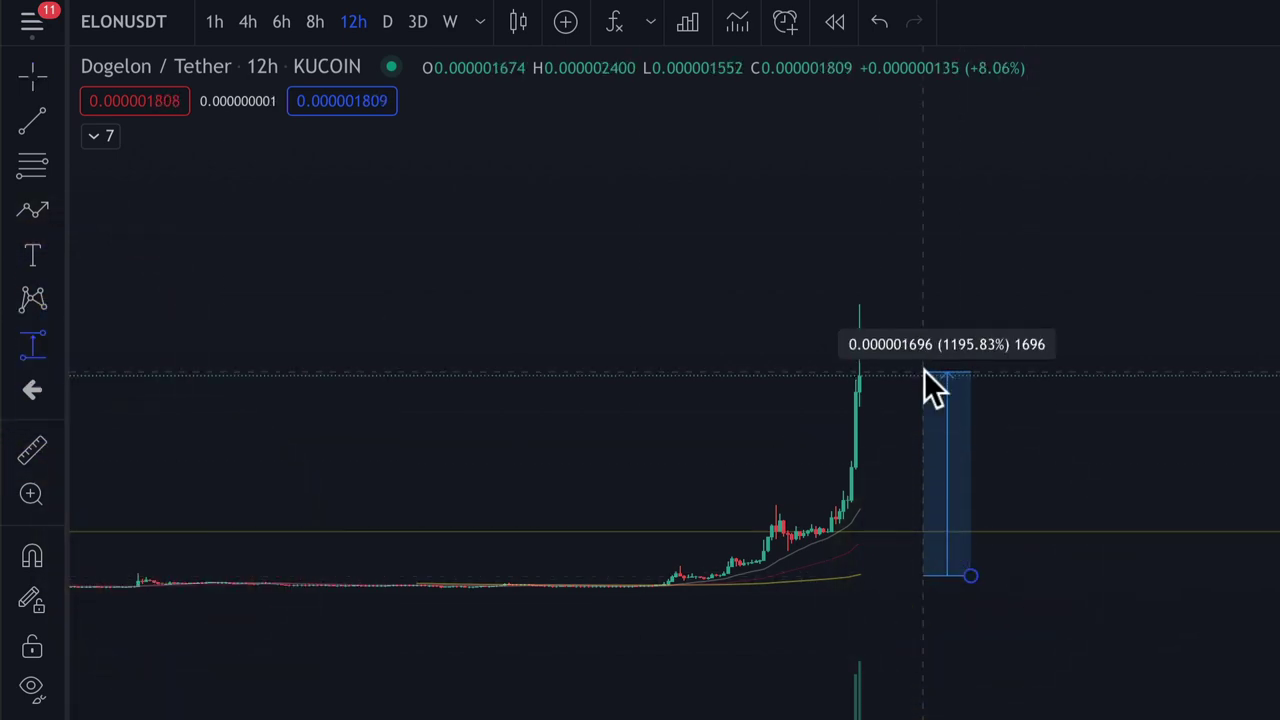
left_click(924, 370)
key("Delete")
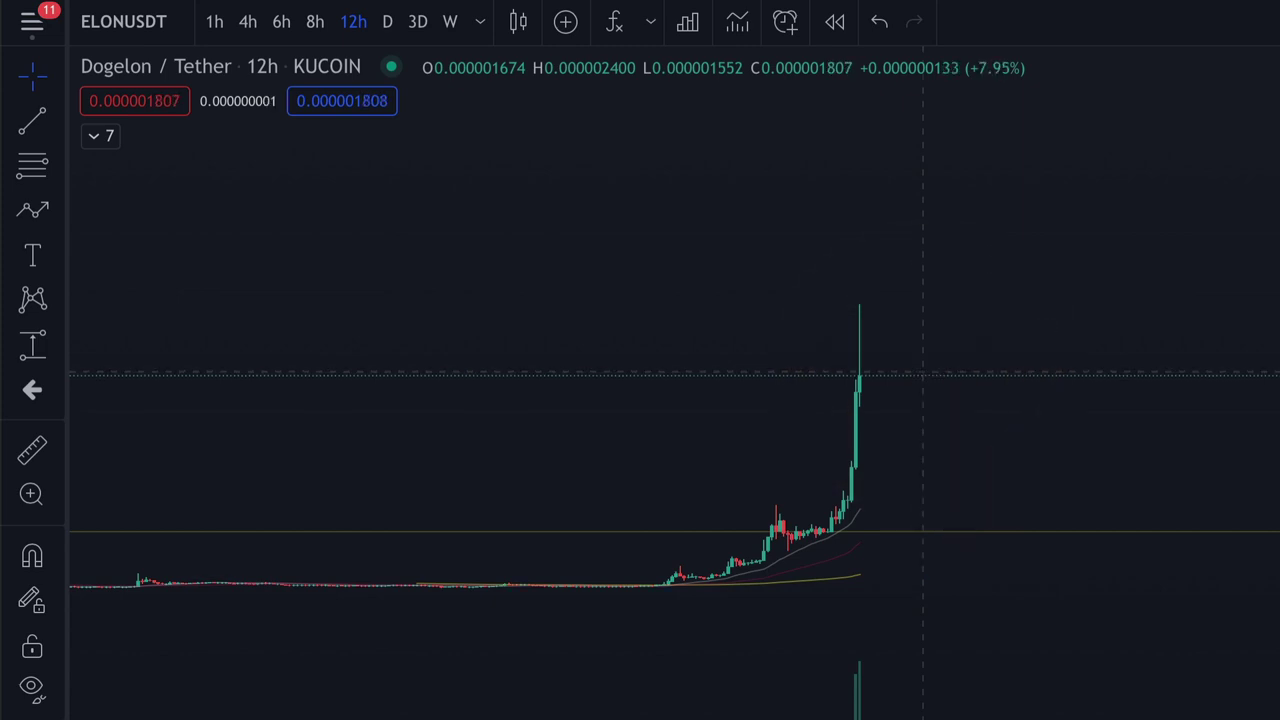
Sketch a zigzag pattern from the spike top to a breakout high, then delete it
left_click(39, 207)
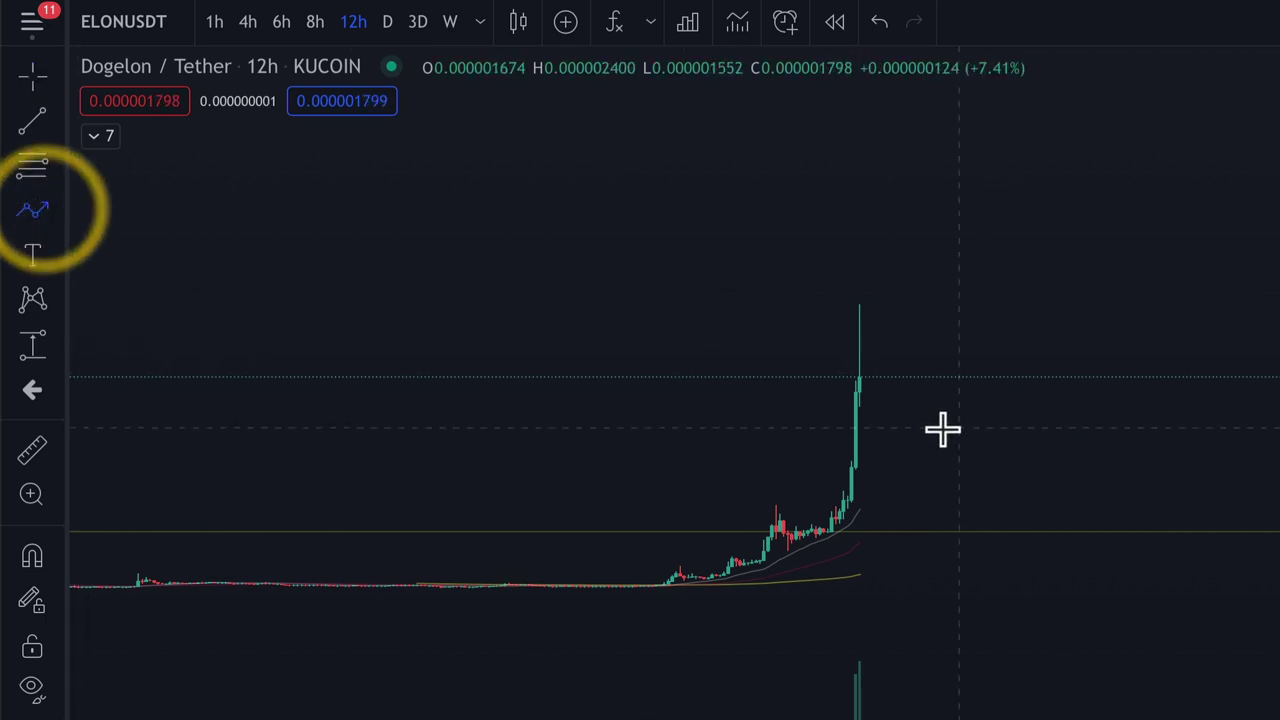
left_click(871, 378)
left_click(907, 471)
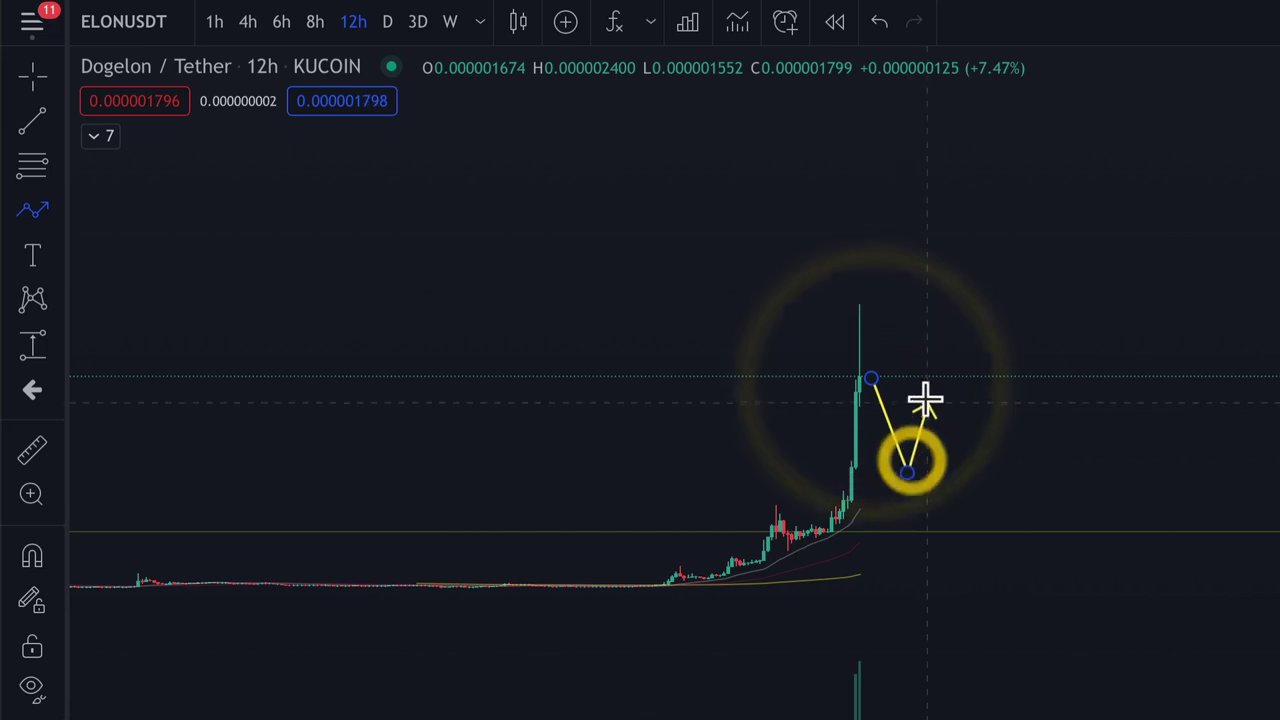
left_click(927, 390)
left_click(951, 432)
left_click(975, 378)
left_click(990, 402)
left_click(1006, 380)
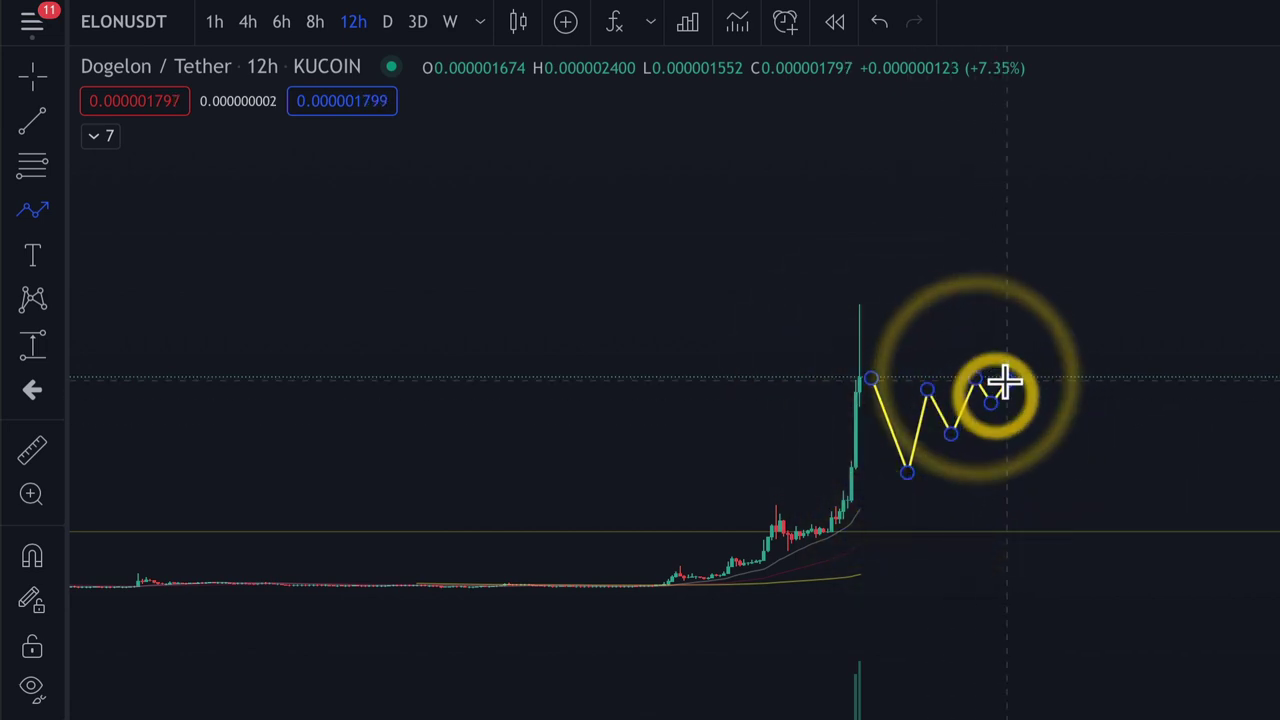
left_click(1015, 222)
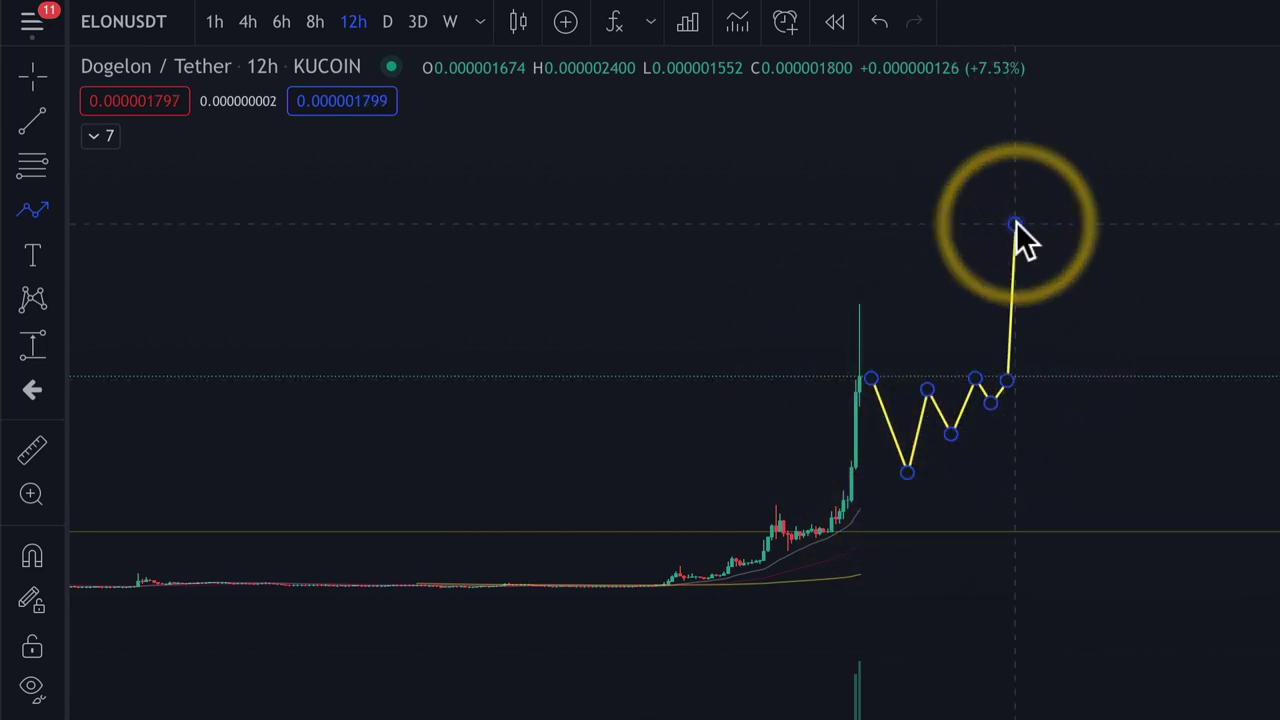
left_click(1012, 285)
key("Delete")
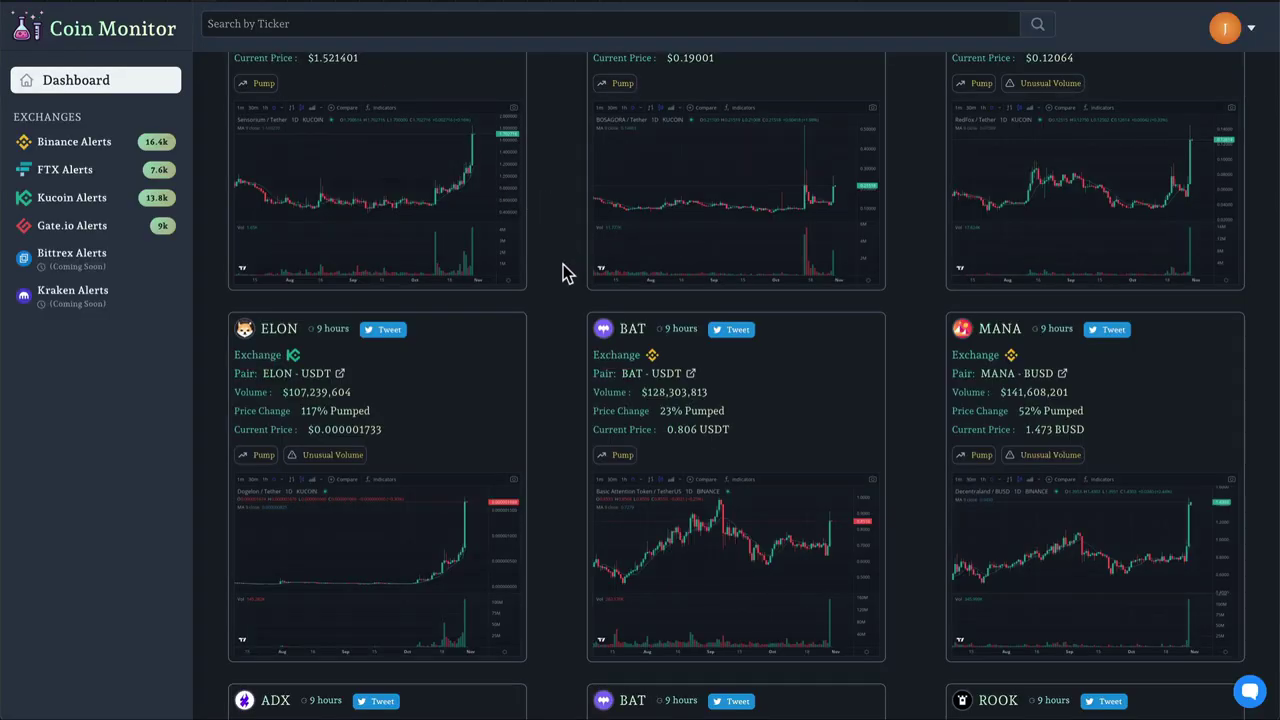
Scroll the Coin Monitor alerts to the BAT - USDT card showing 23% pumped on Binance
scroll(783, 209, "up", 1)
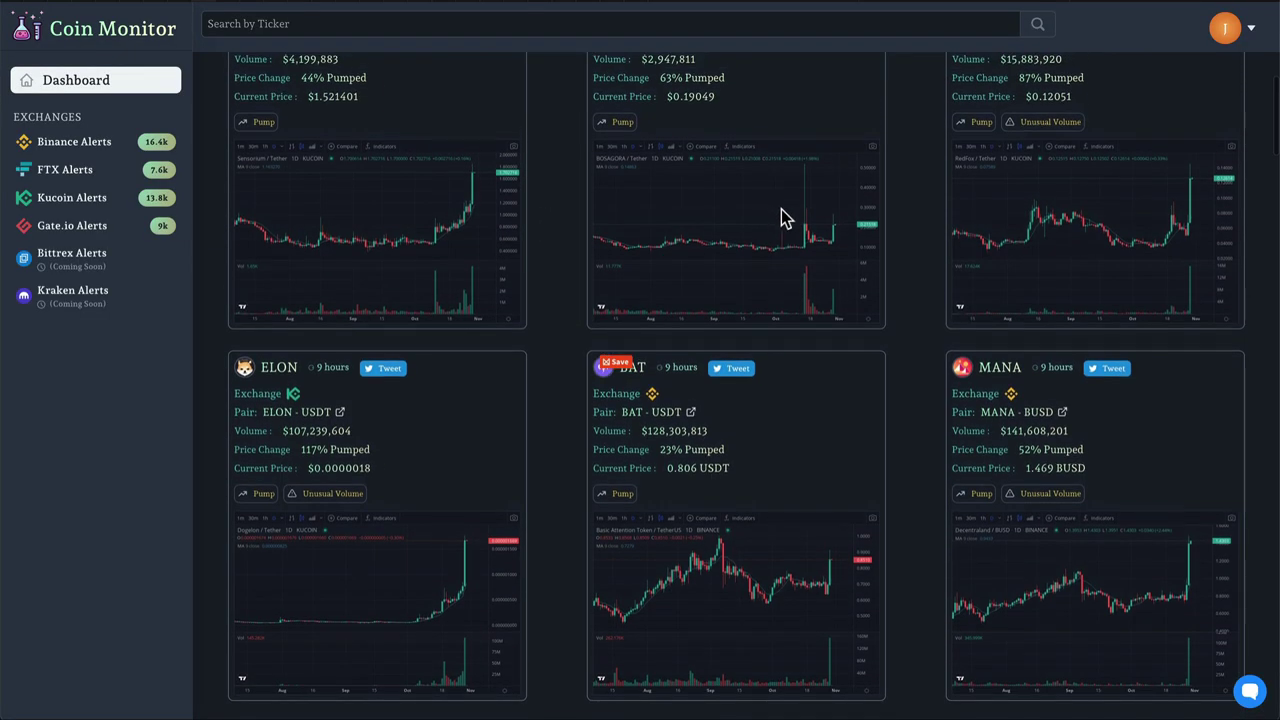
scroll(783, 212, "down", 2)
scroll(766, 322, "down", 2)
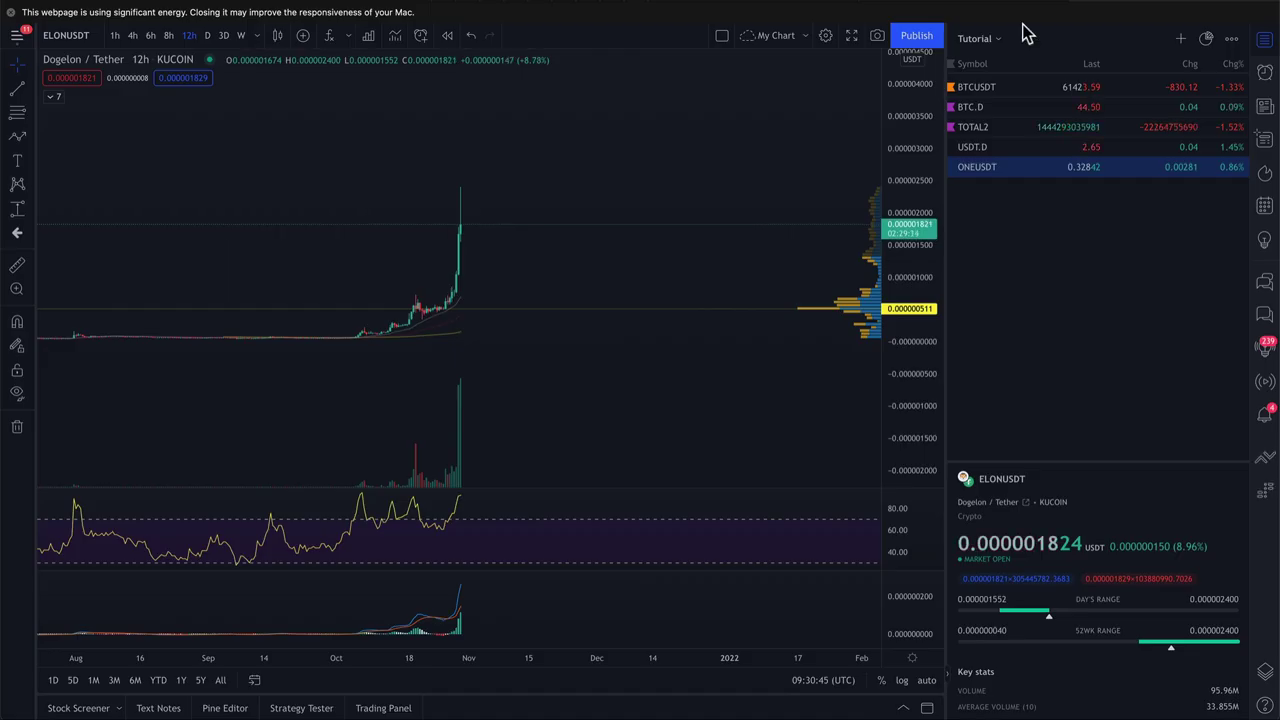
Load the BATUSDT chart from Binance in TradingView
left_click(62, 35)
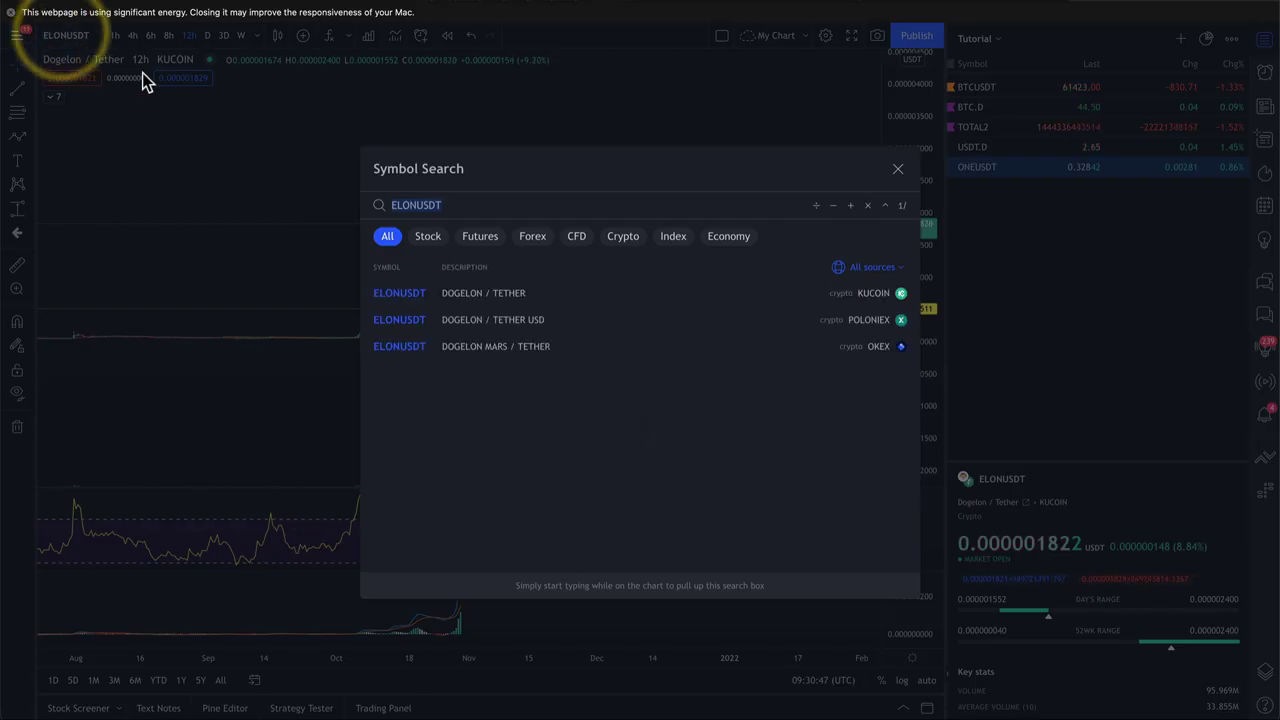
type("BATUSDT")
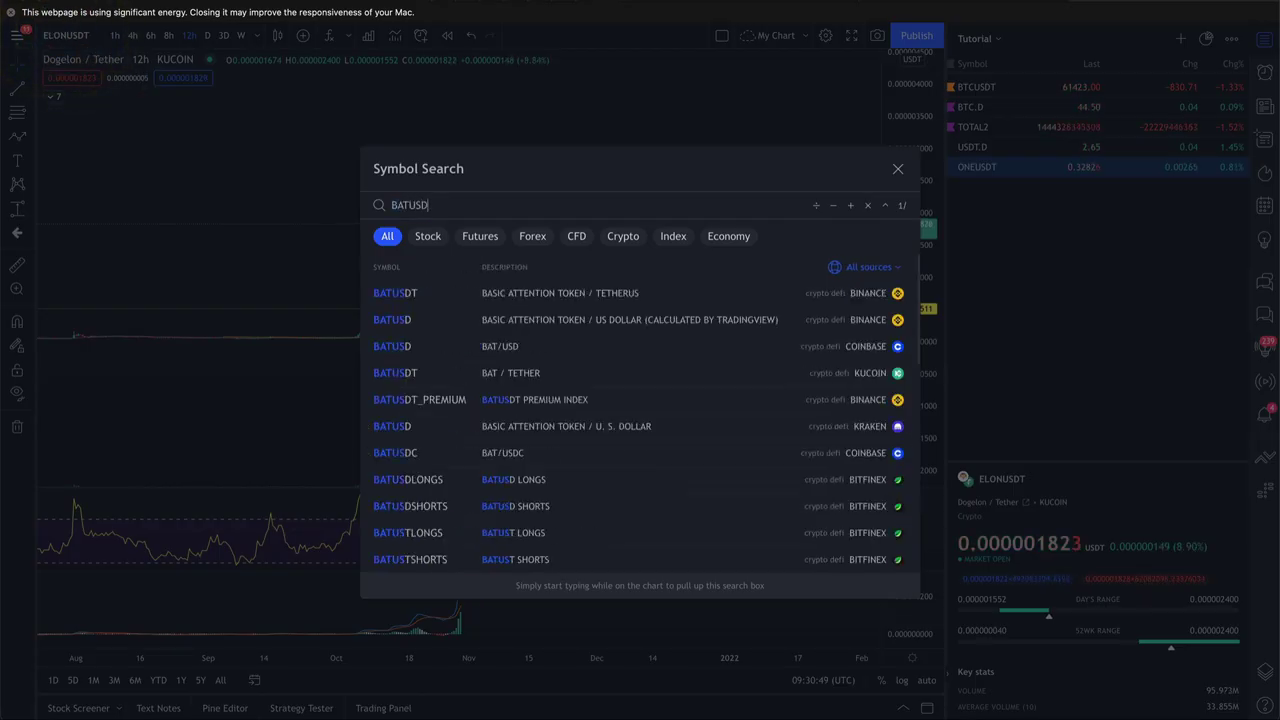
left_click(534, 292)
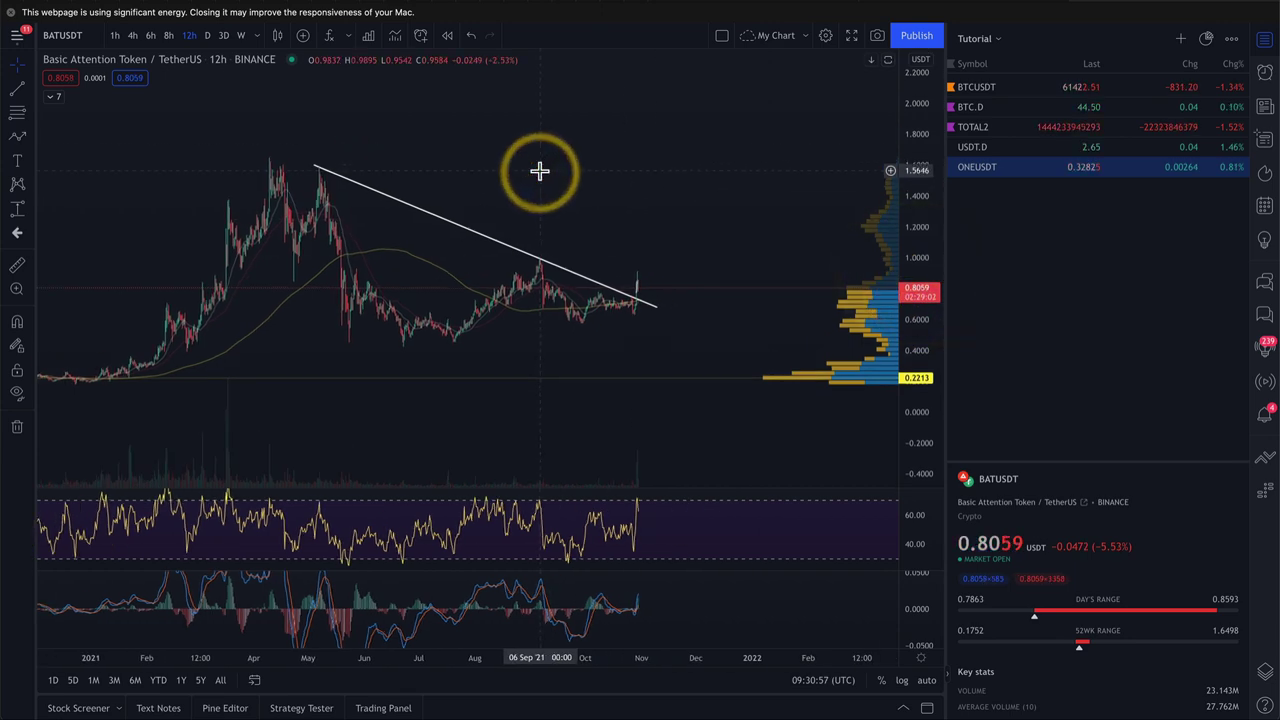
Frame the recent breakout and draw a horizontal line across the sideways range
left_click_drag(537, 171, 574, 203)
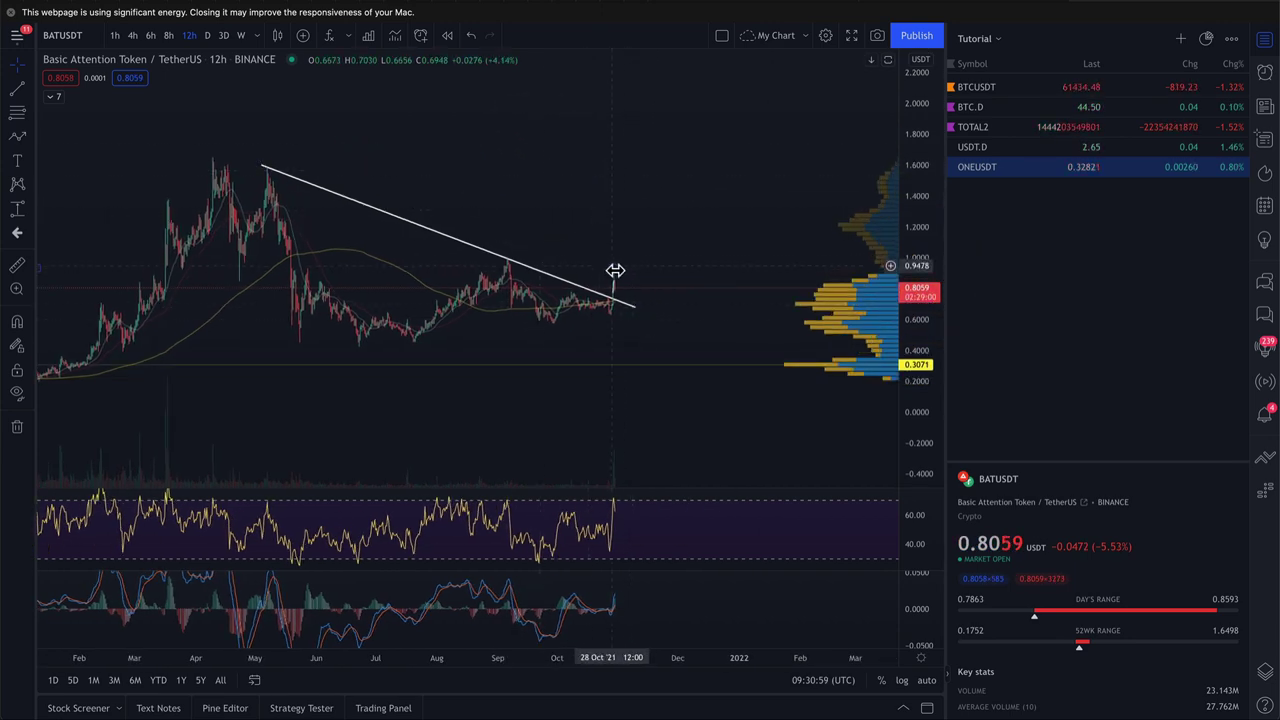
scroll(646, 300, "up", 2)
left_click_drag(646, 303, 723, 143)
scroll(723, 143, "down", 3)
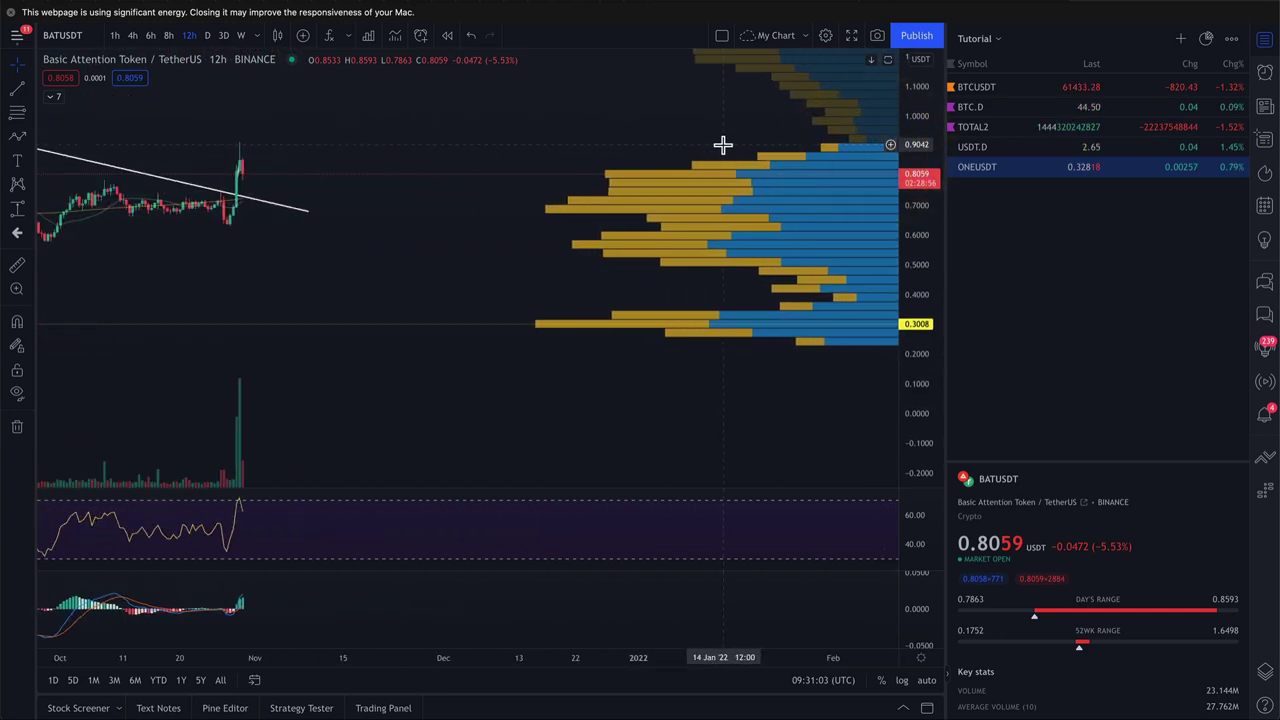
scroll(266, 100, "up", 3)
left_click_drag(266, 100, 627, 104)
scroll(549, 114, "down", 2)
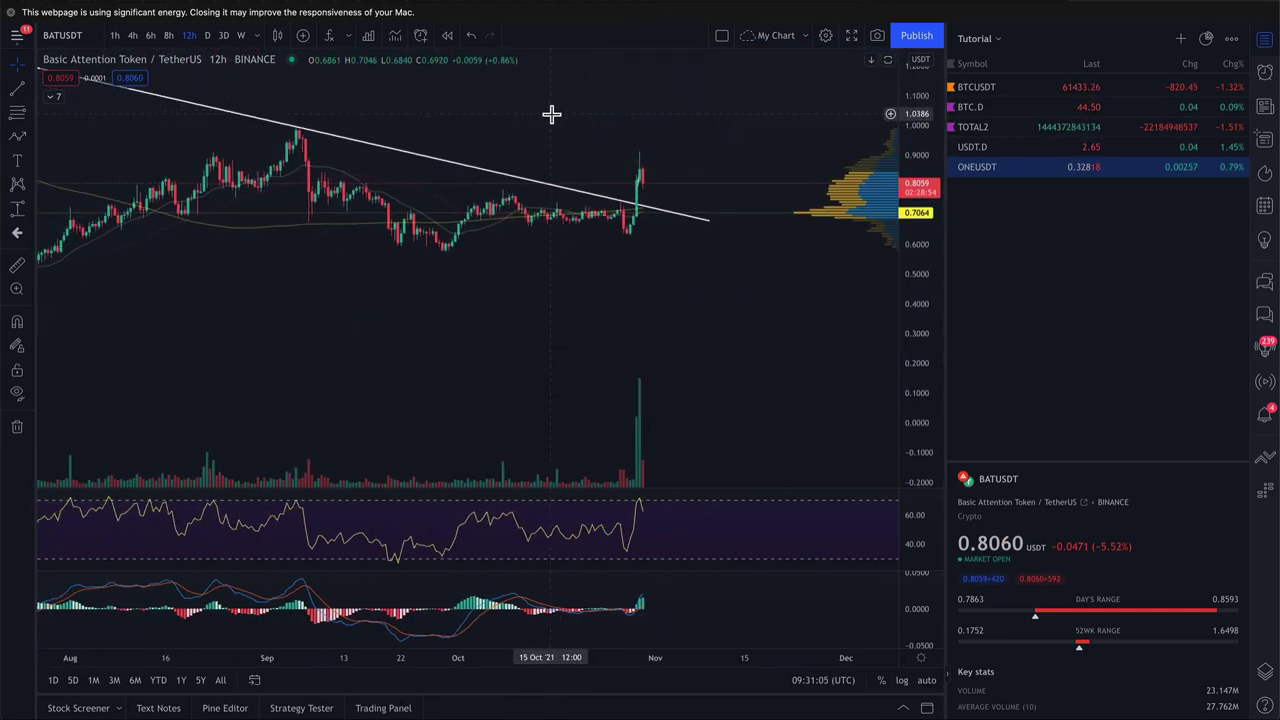
left_click_drag(549, 114, 431, 111)
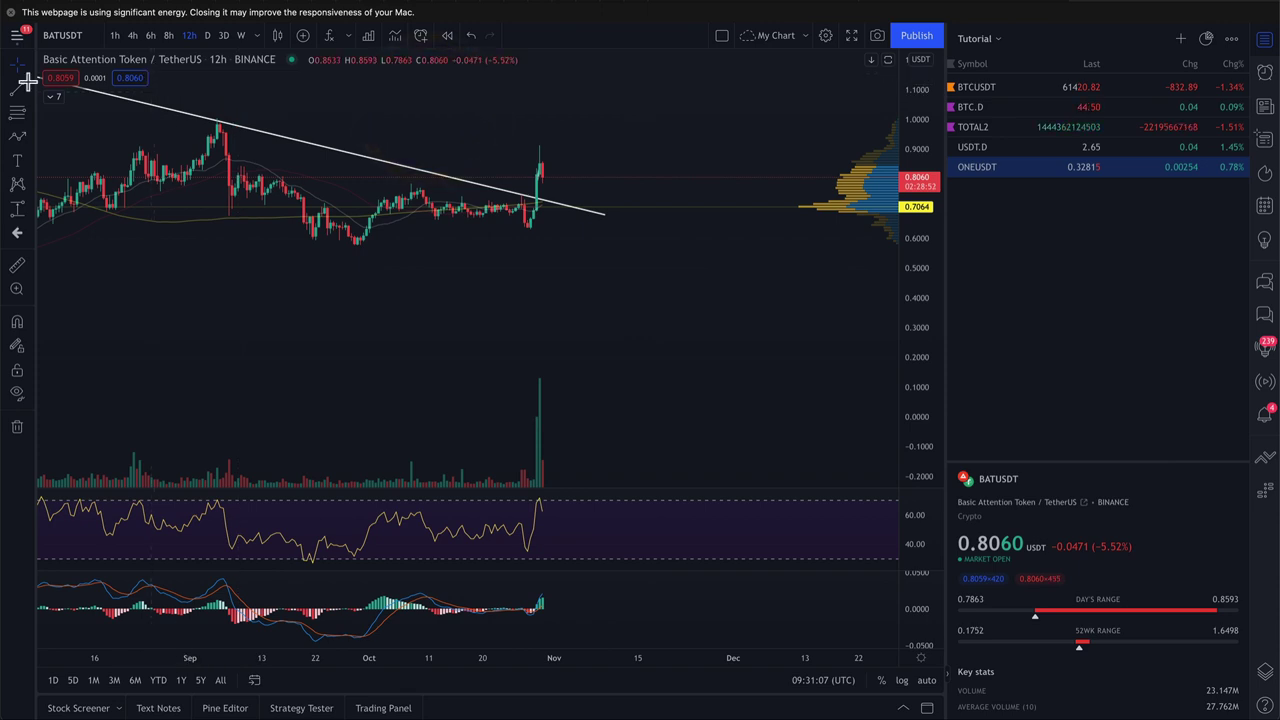
left_click(17, 92)
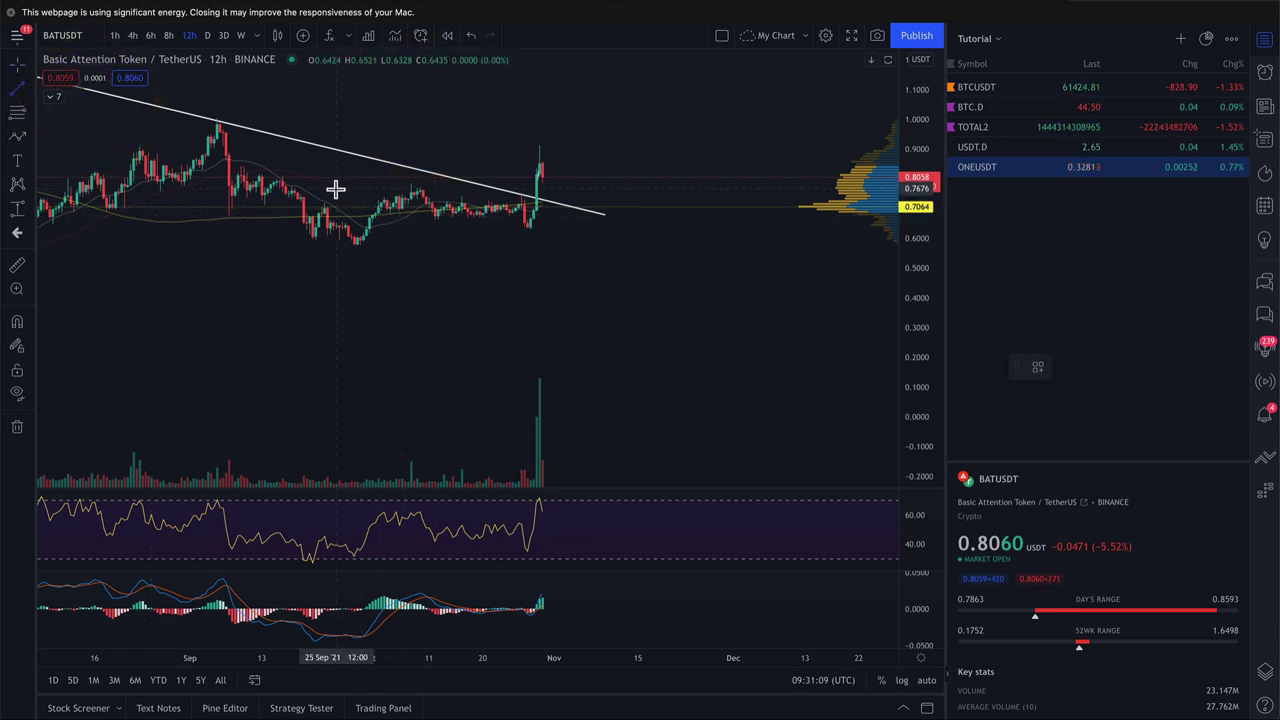
left_click_drag(338, 190, 588, 191)
left_click(628, 190)
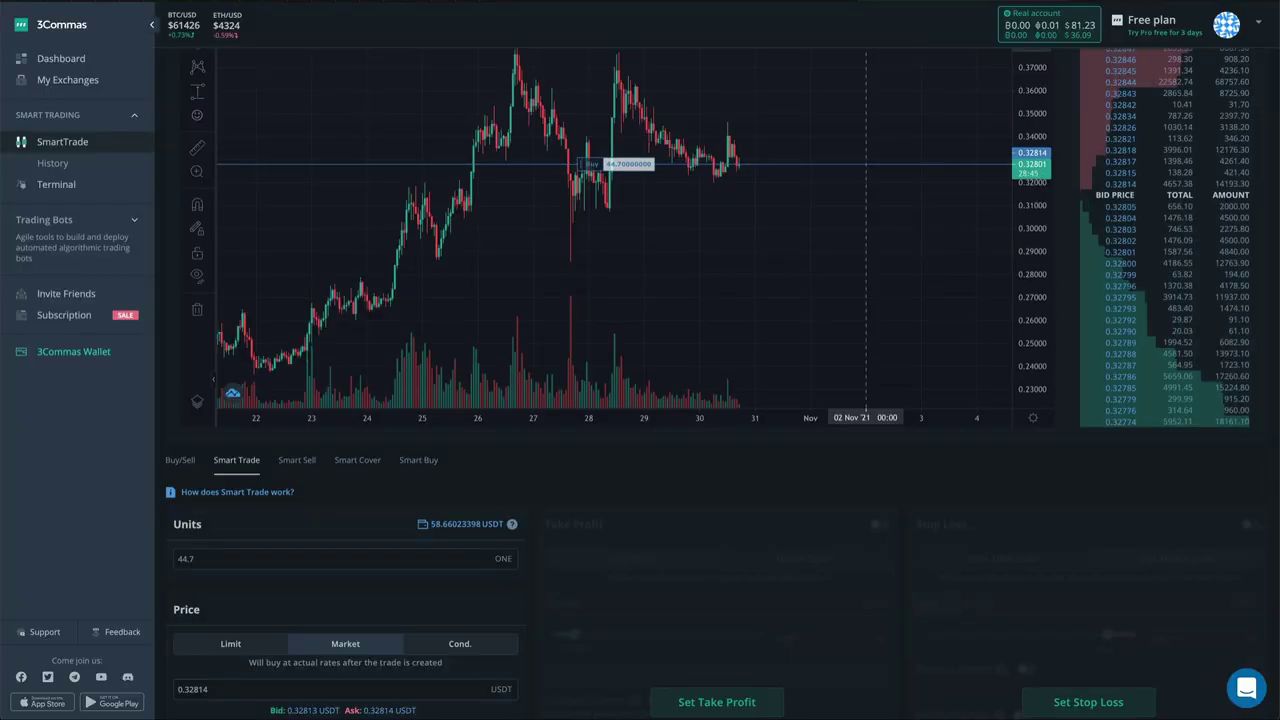
Change the Smart Trade trading pair to BAT/USDT
scroll(1075, 168, "up", 3)
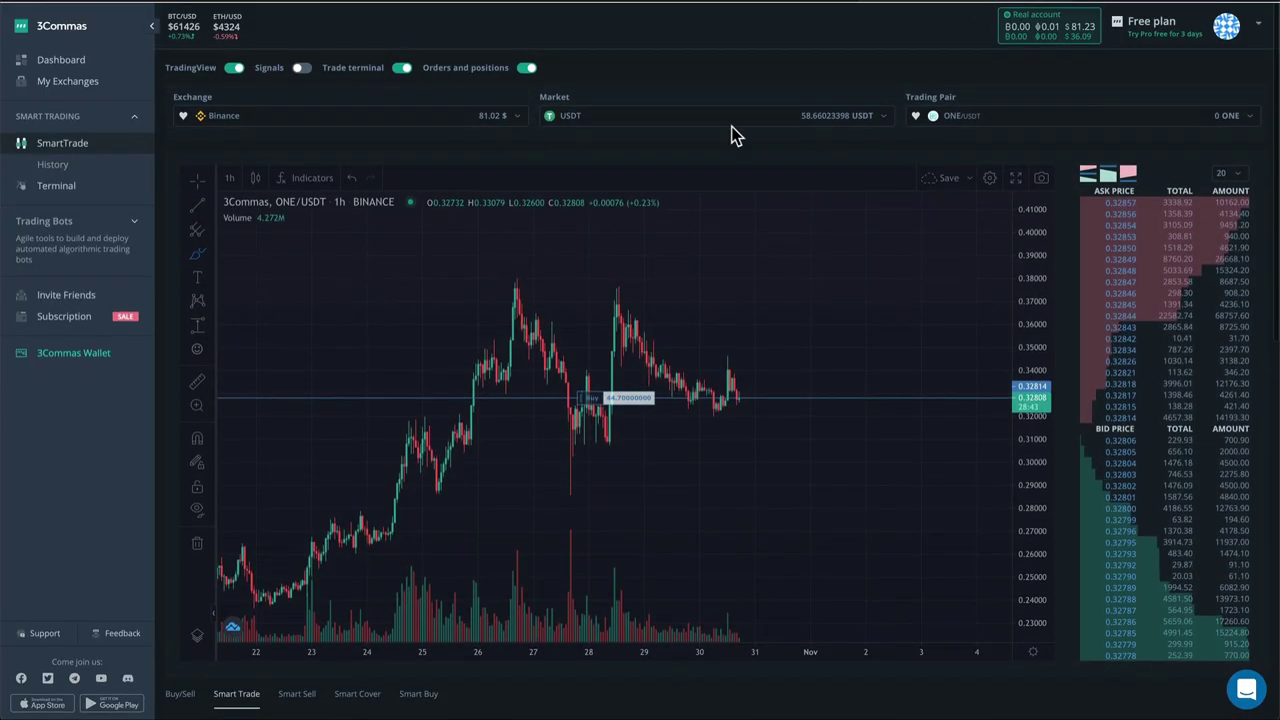
left_click(997, 114)
type("bat")
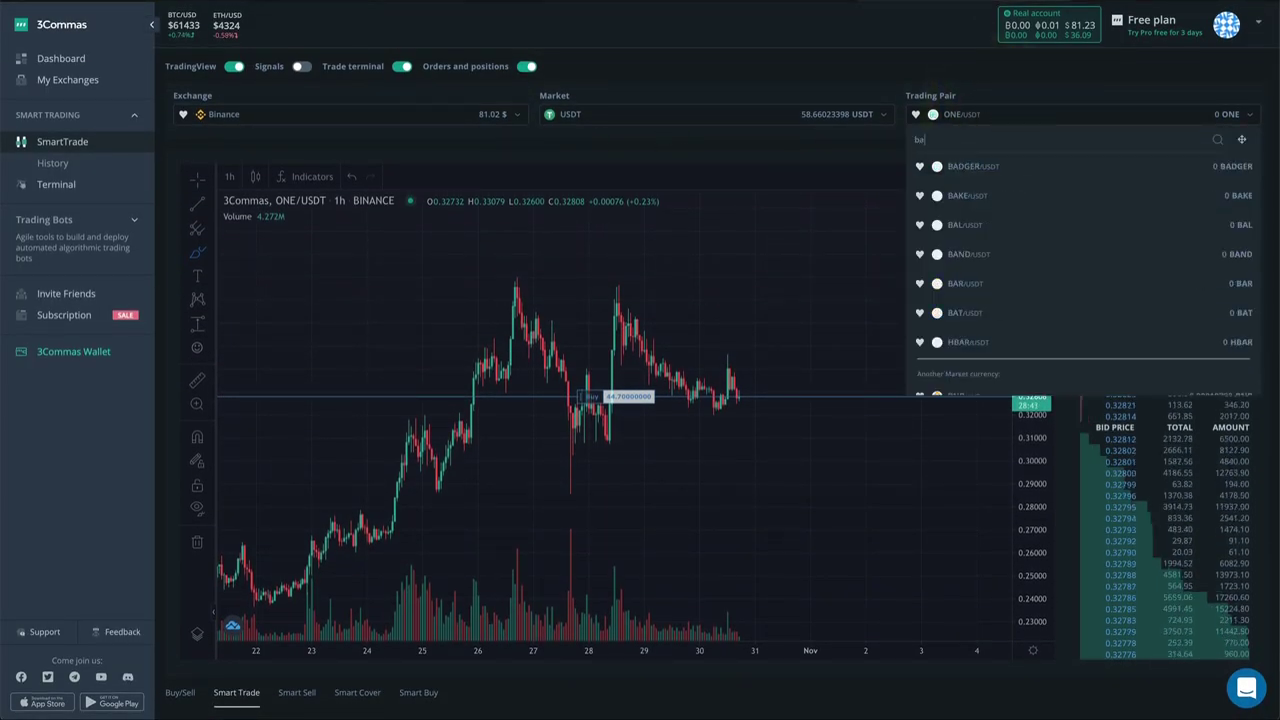
left_click(975, 172)
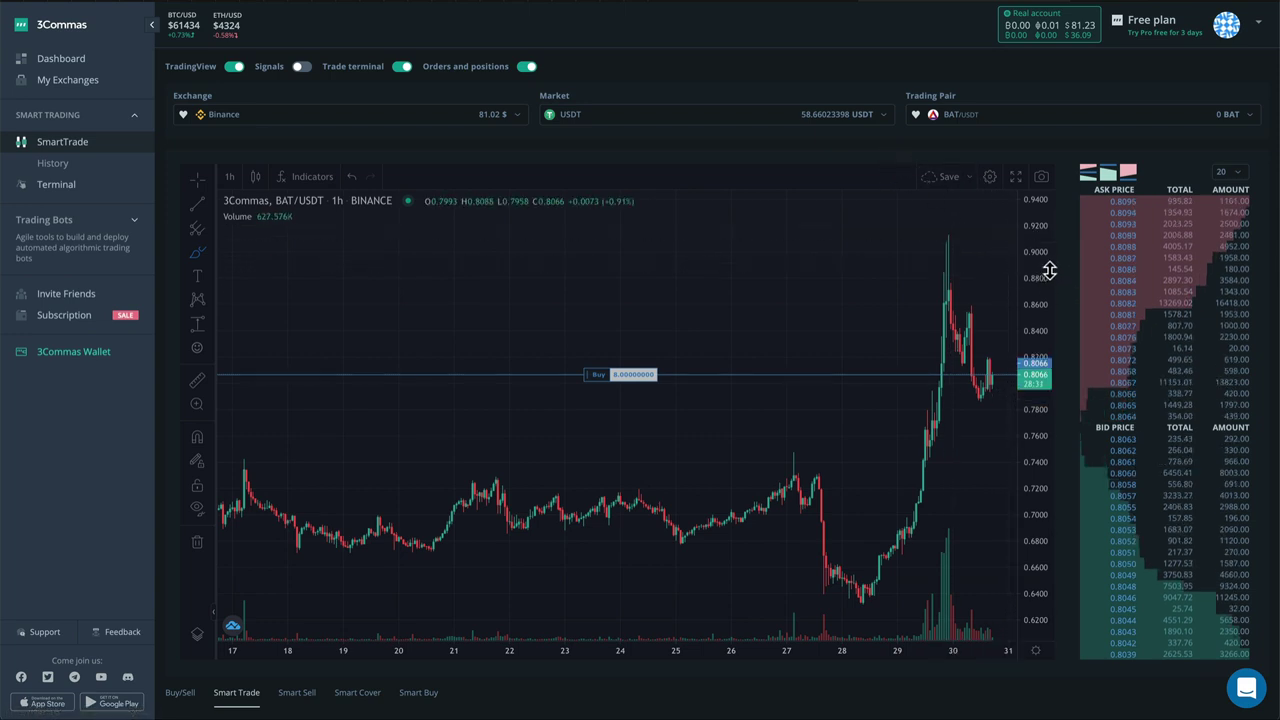
Set the chart to 4-hour candles and sketch a trend line toward earlier highs
left_click(230, 176)
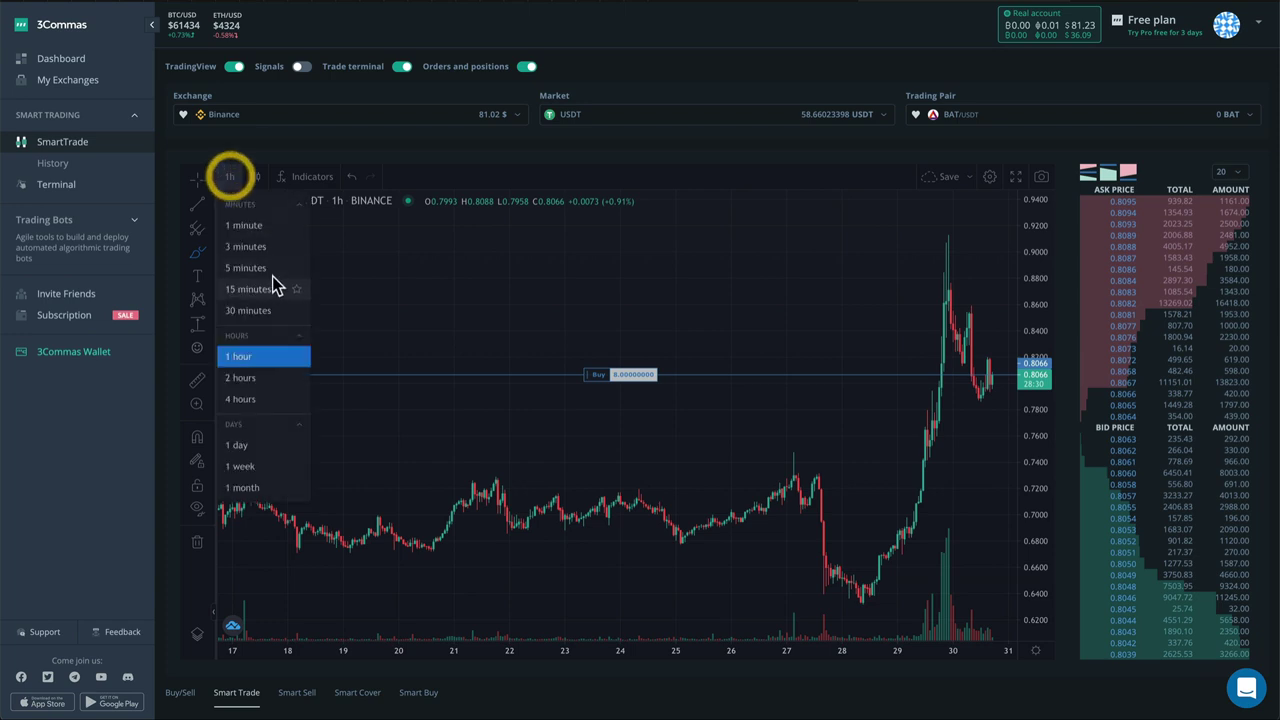
left_click(265, 400)
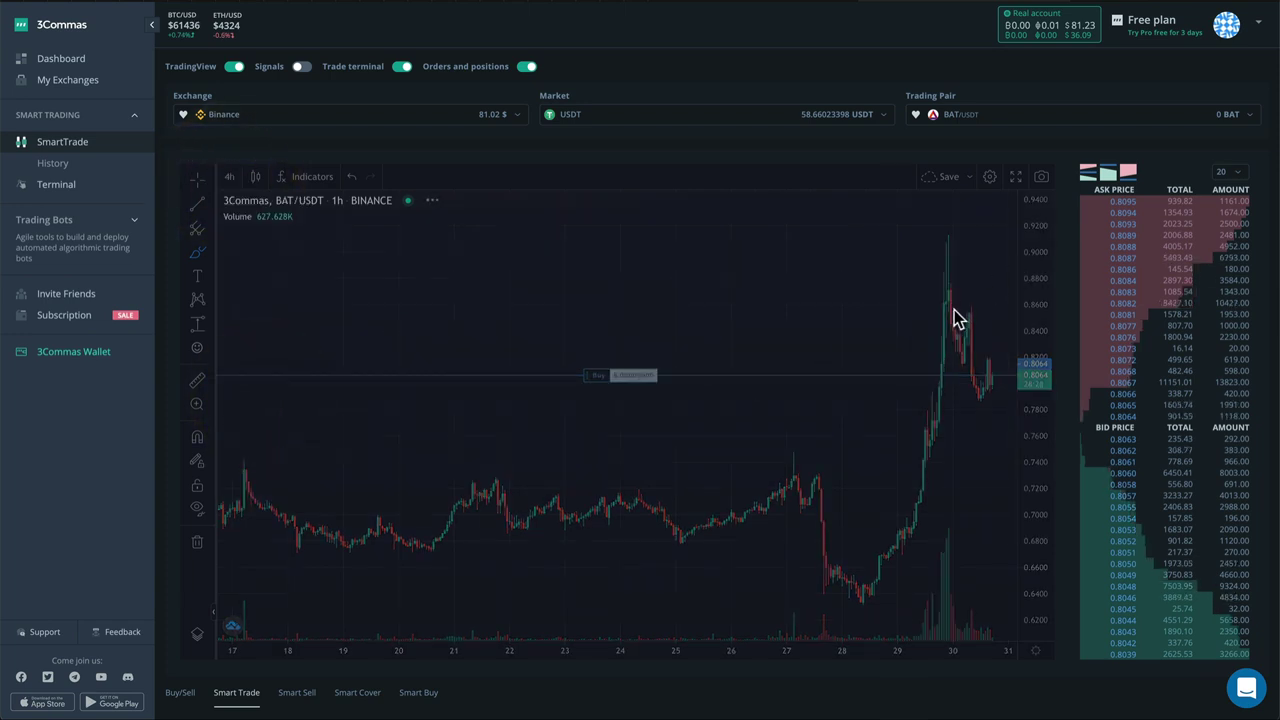
left_click(890, 292)
left_click(812, 222)
left_click(847, 243)
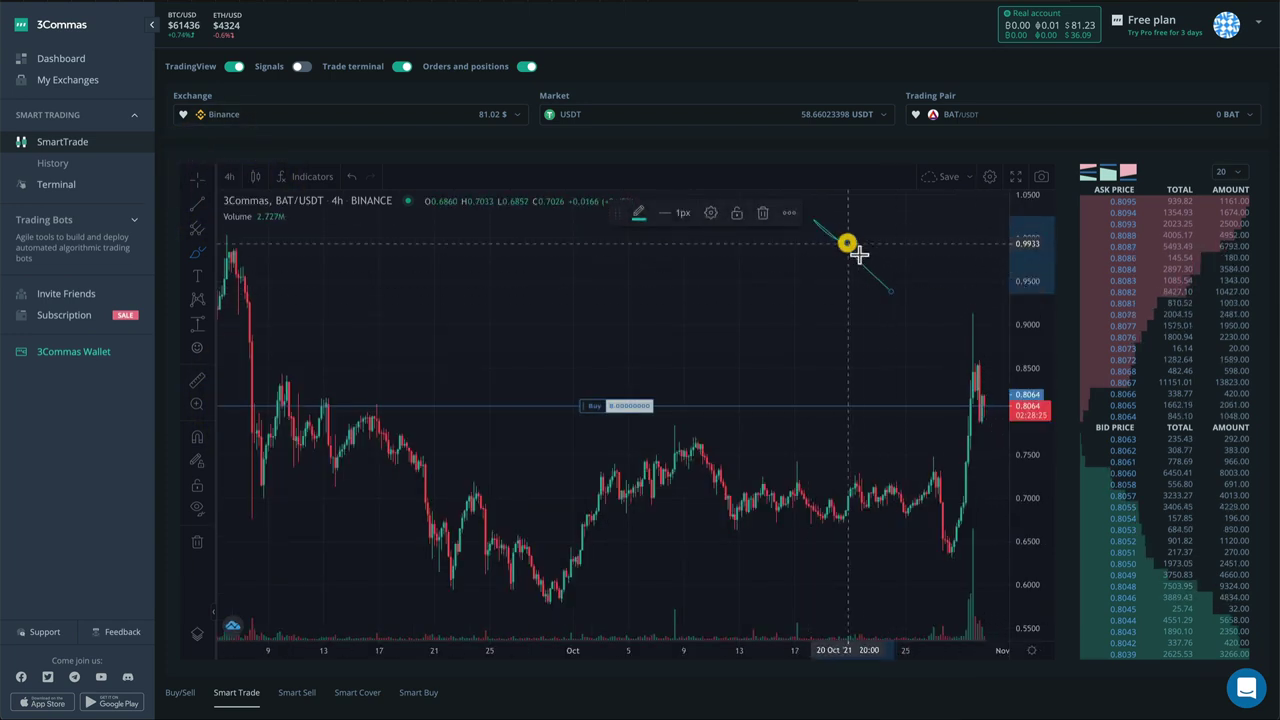
key("Escape")
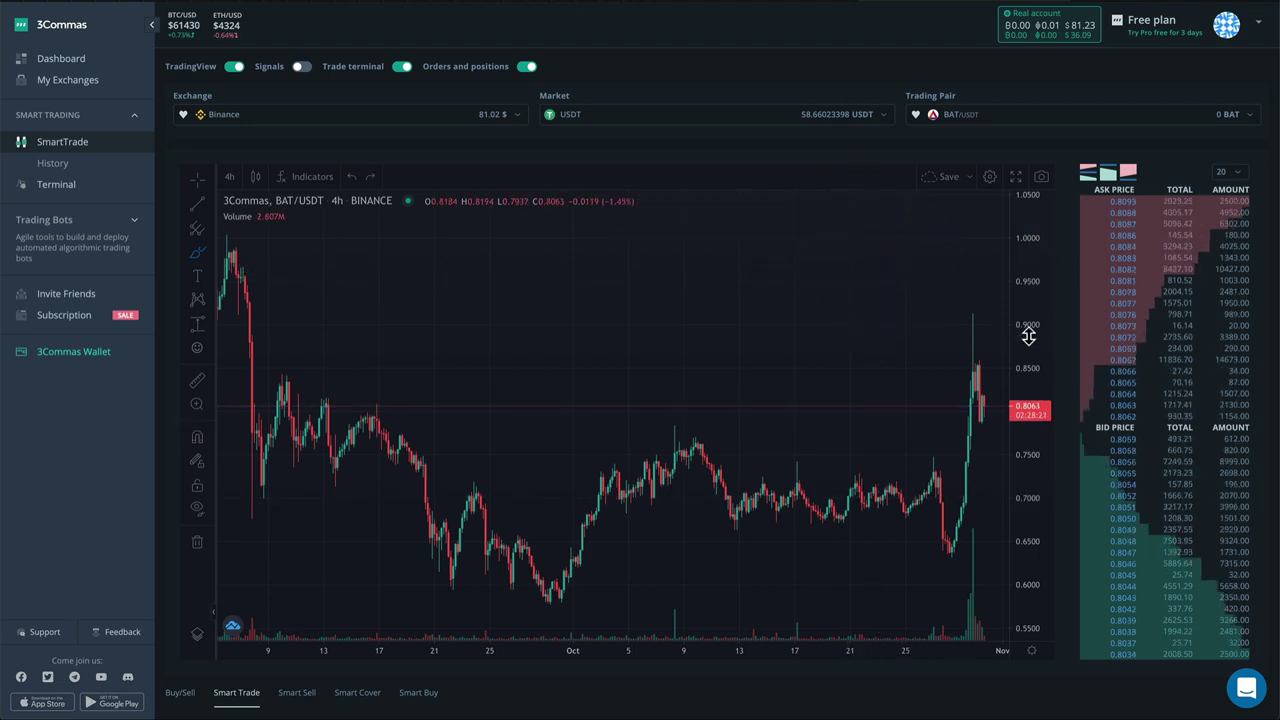
Rescale and pan the chart to the latest candles, then scroll down to the order form
left_click_drag(1028, 334, 1031, 394)
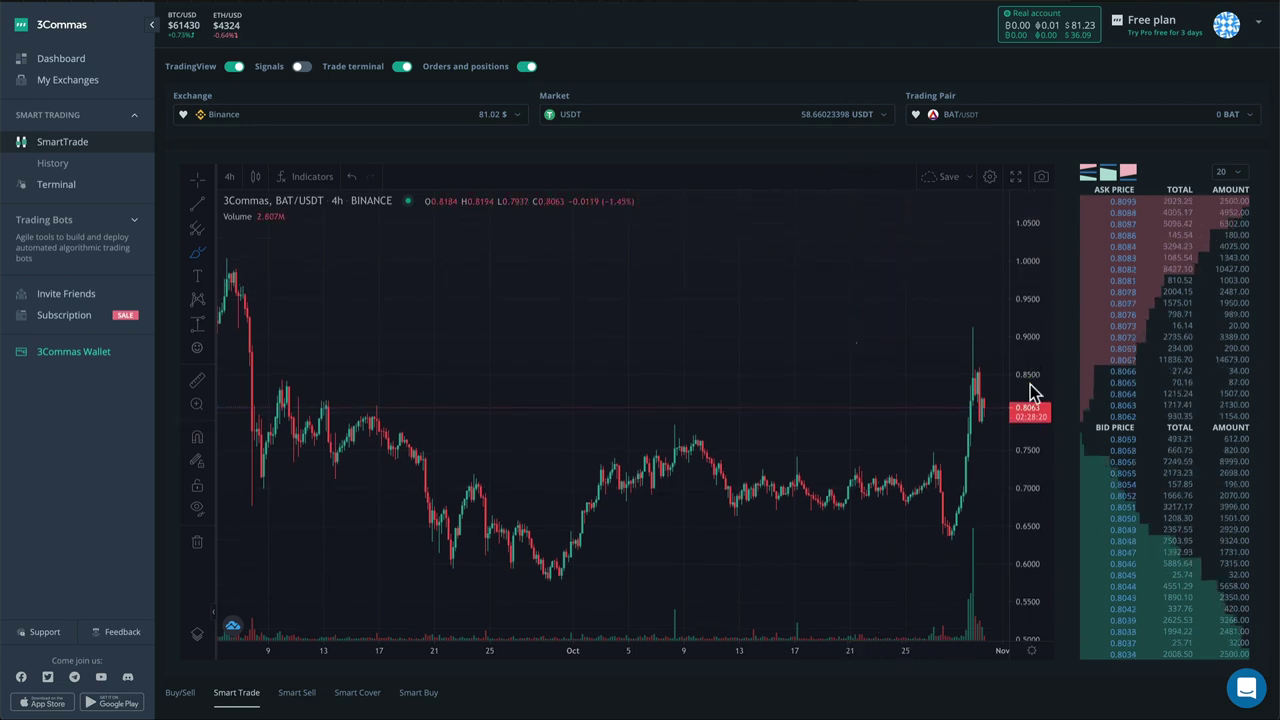
left_click(838, 403)
left_click(197, 177)
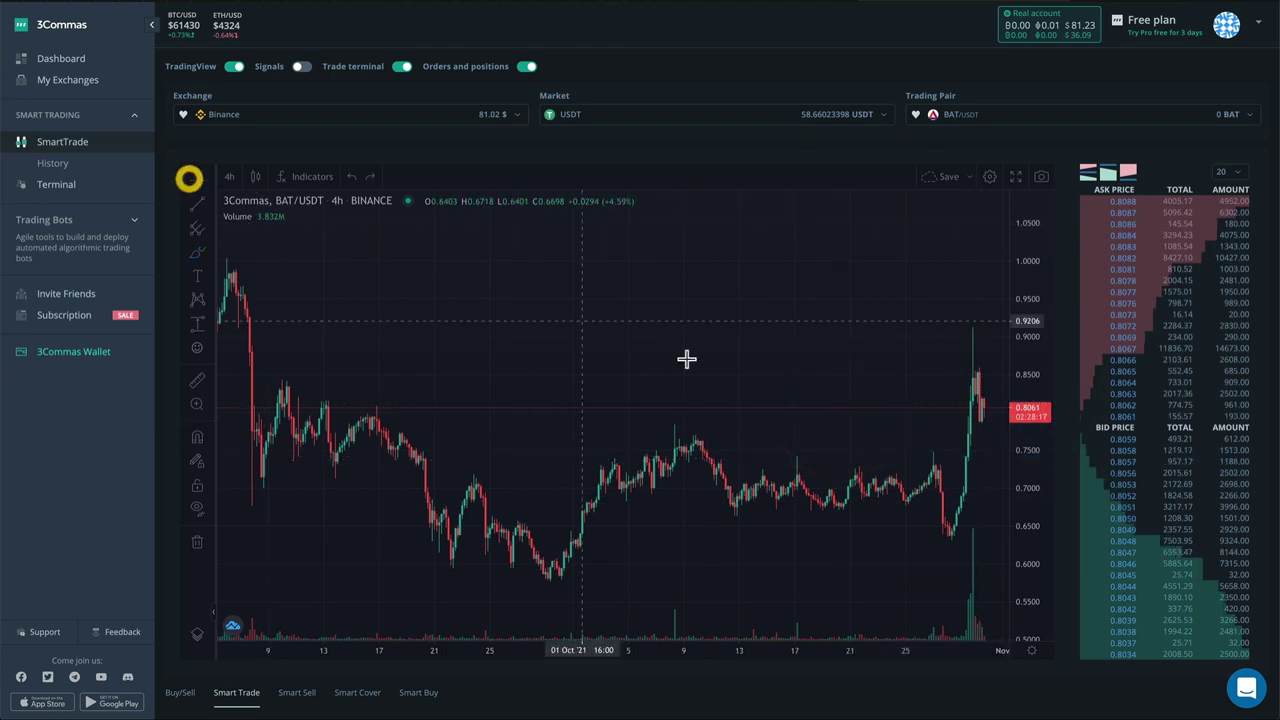
left_click_drag(686, 360, 643, 273)
left_click(643, 273)
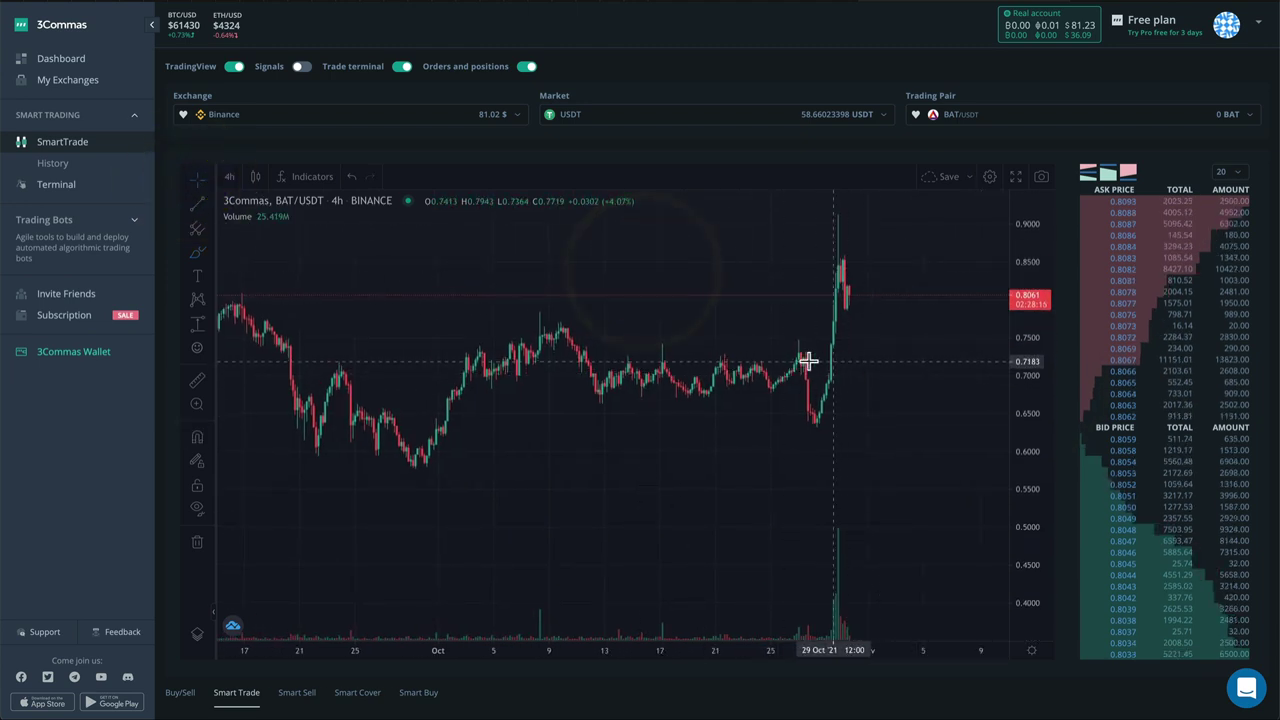
scroll(1079, 310, "down", 3)
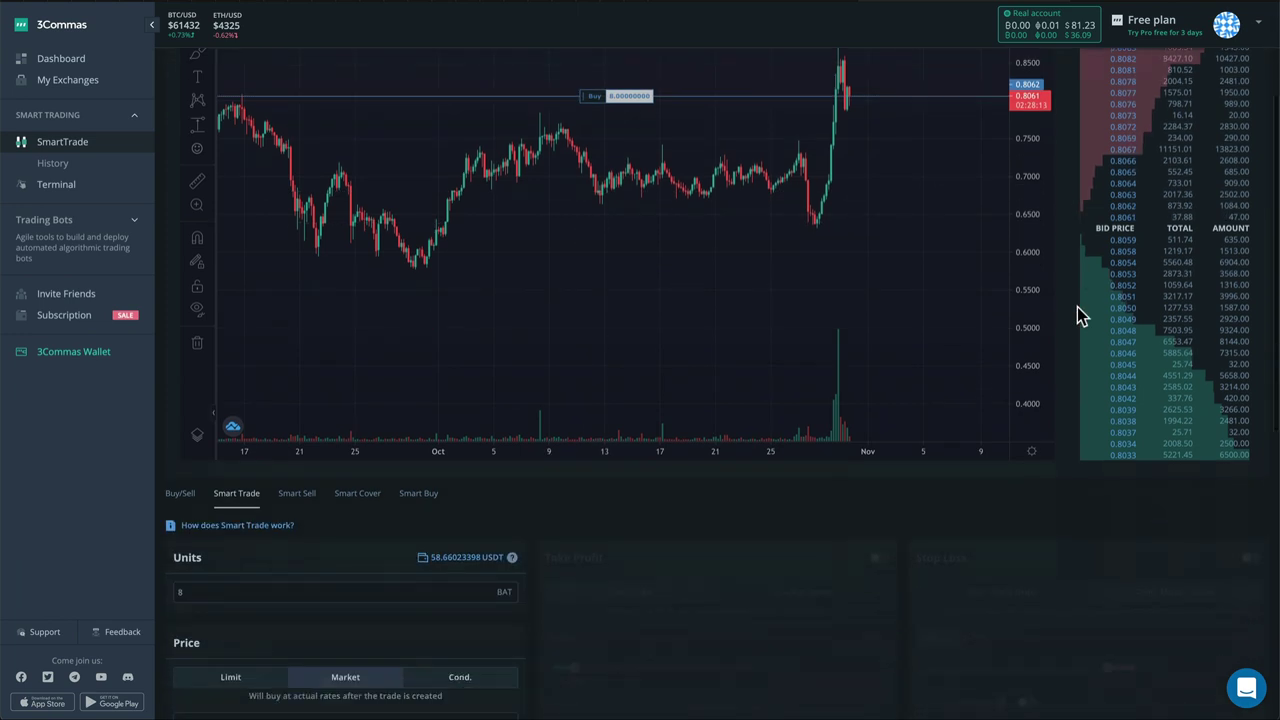
scroll(443, 570, "down", 2)
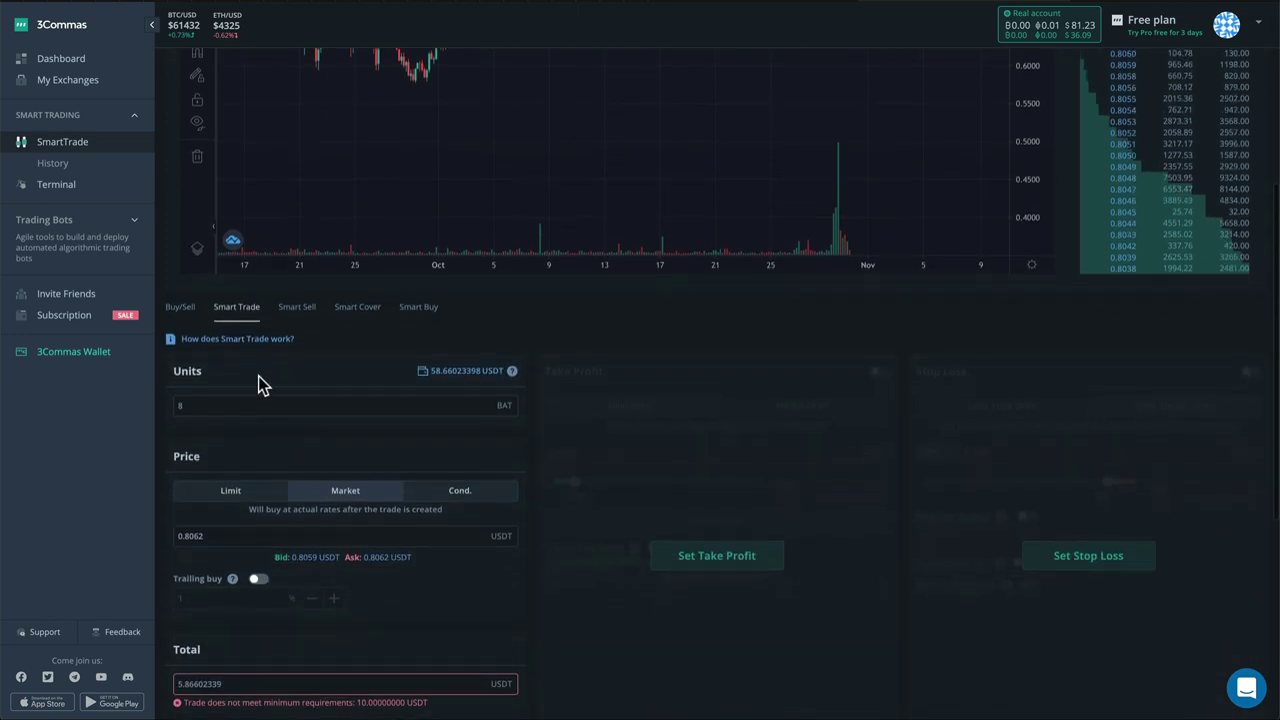
Make the BAT buy a limit order with 50% of available USDT, priced around 0.72
left_click(234, 306)
left_click(256, 490)
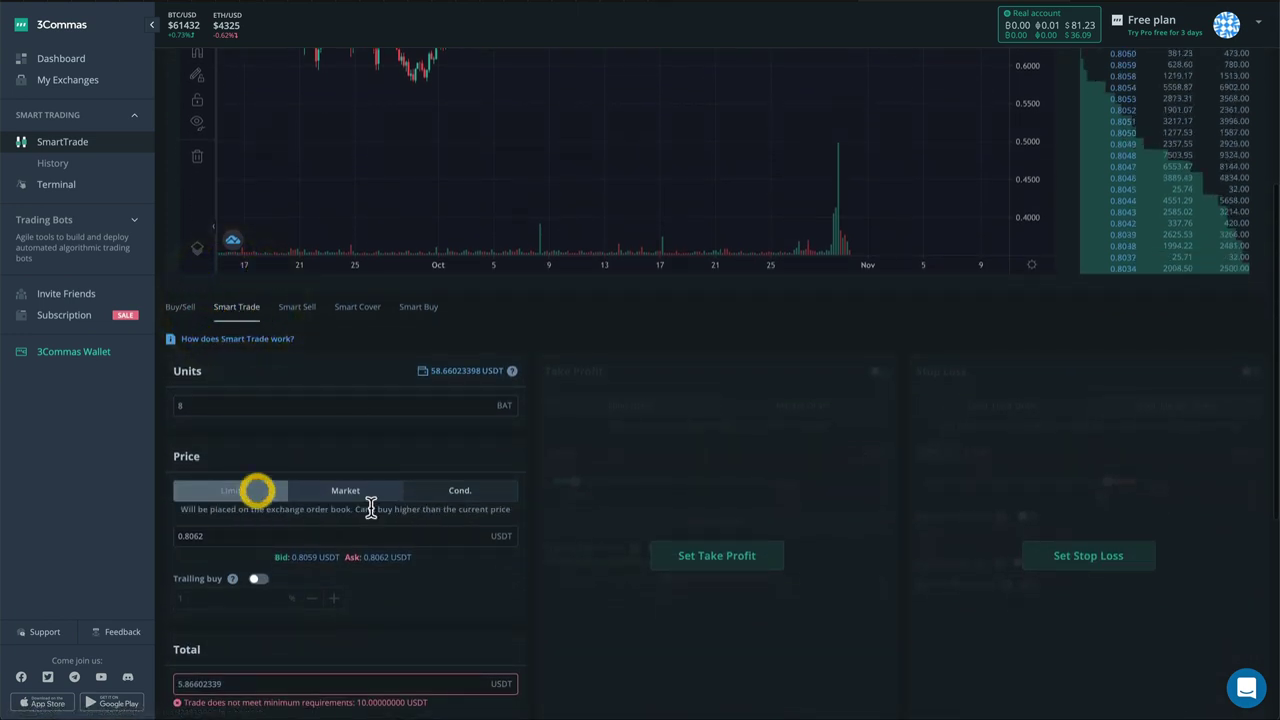
scroll(376, 505, "down", 2)
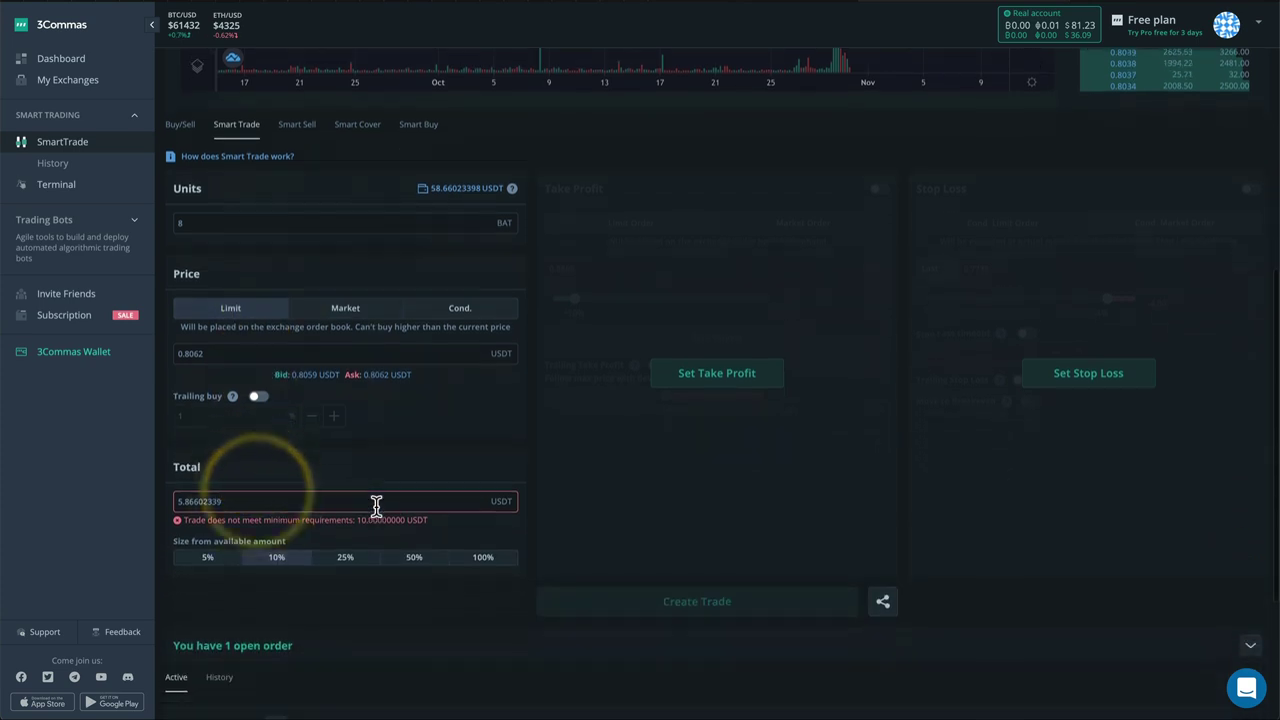
left_click(415, 560)
scroll(560, 541, "up", 2)
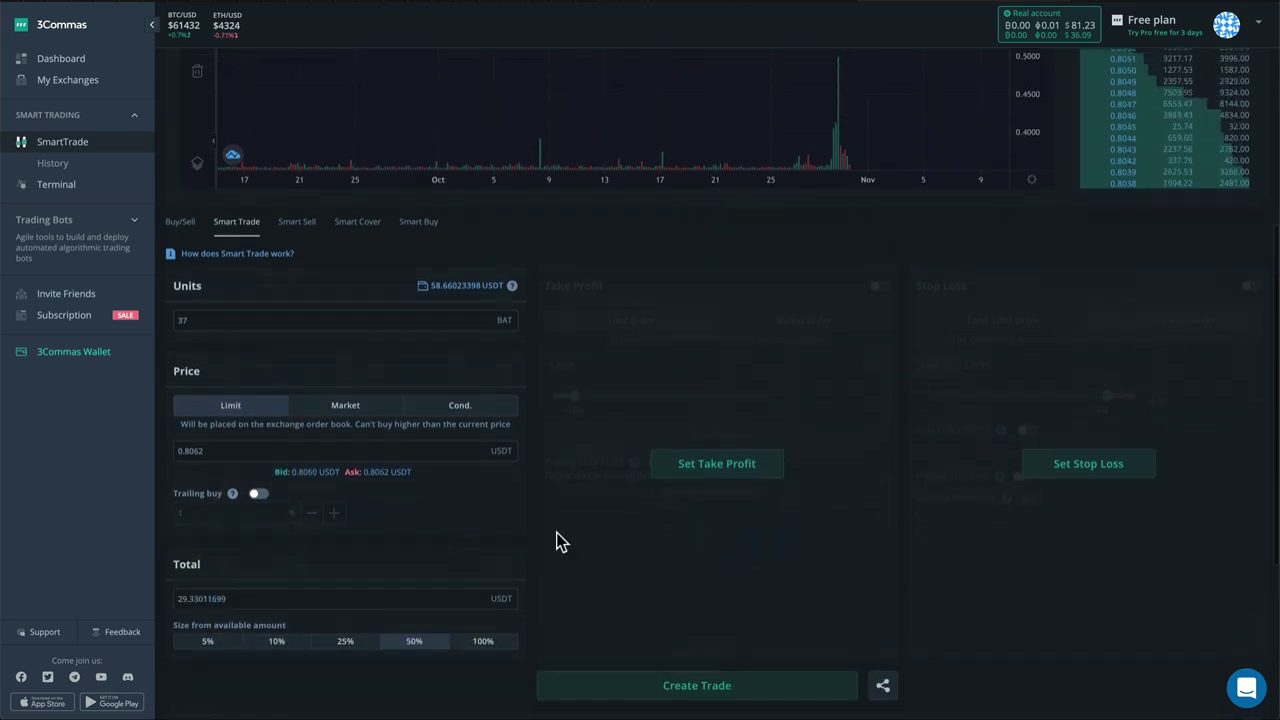
scroll(737, 571, "up", 5)
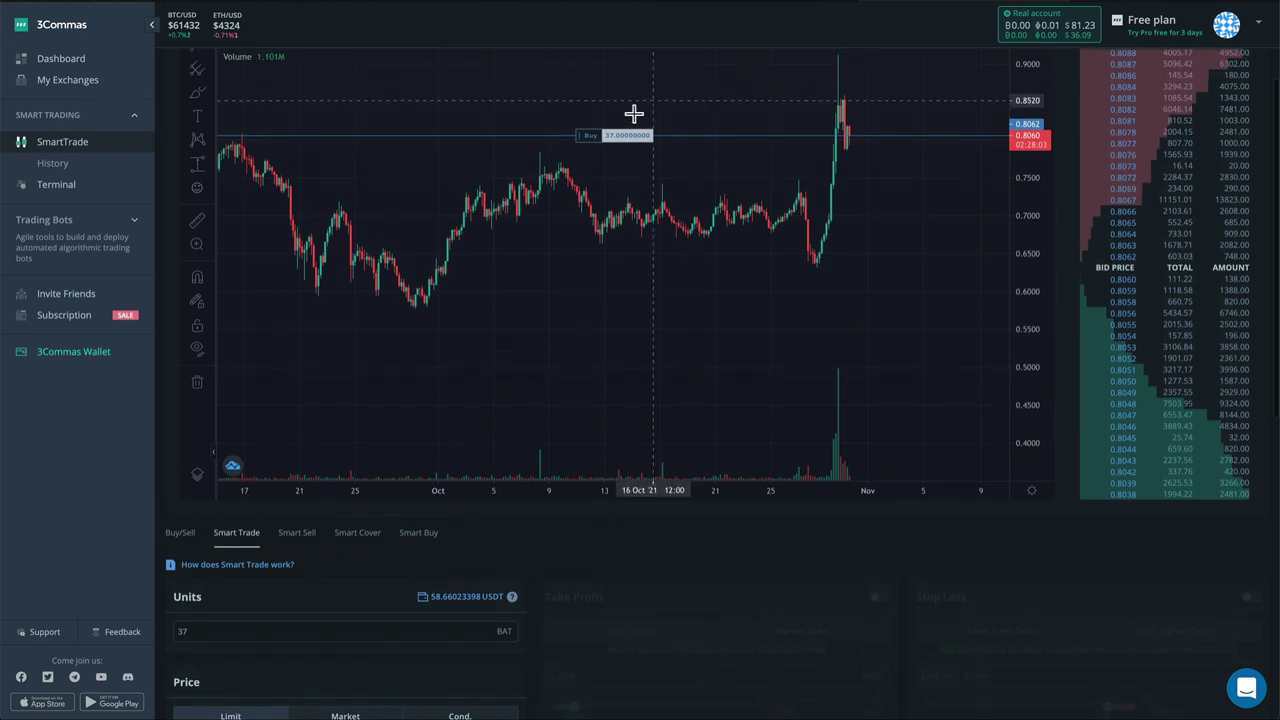
left_click_drag(591, 135, 587, 192)
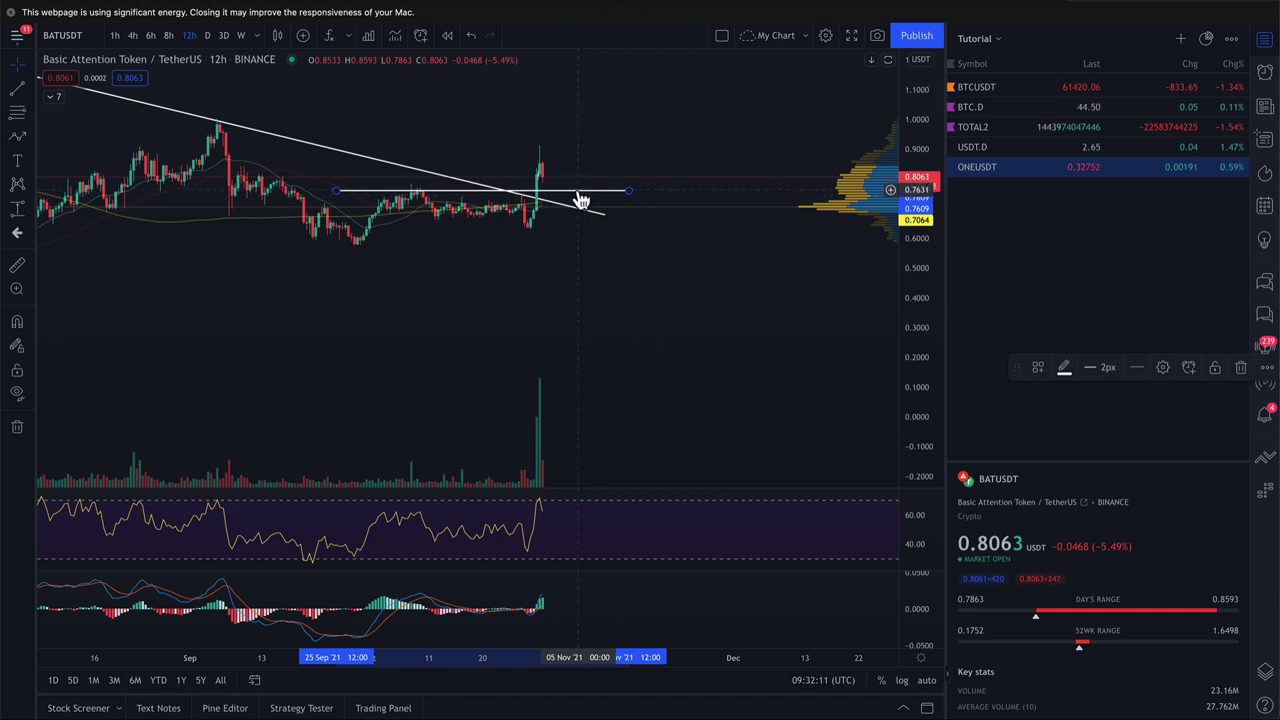
Lower the horizontal level slightly and delete the stray yellow arrow at the spike
left_click_drag(580, 200, 650, 196)
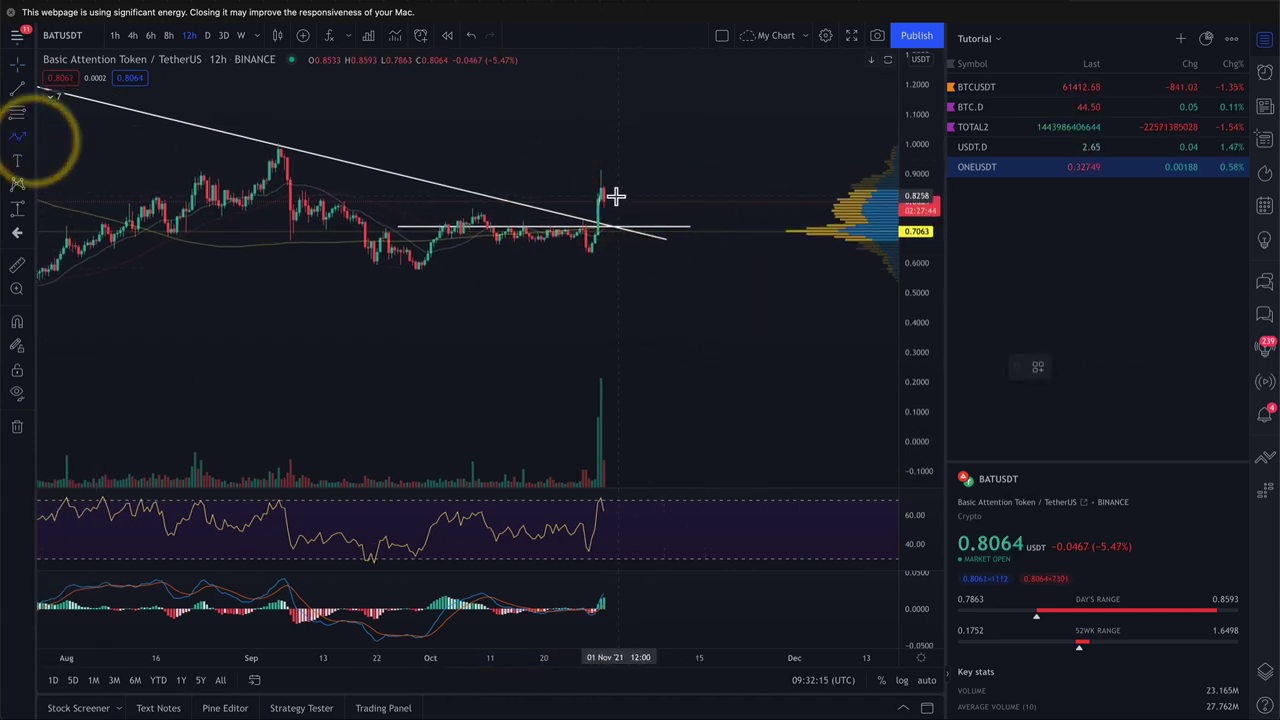
left_click(606, 197)
left_click(615, 225)
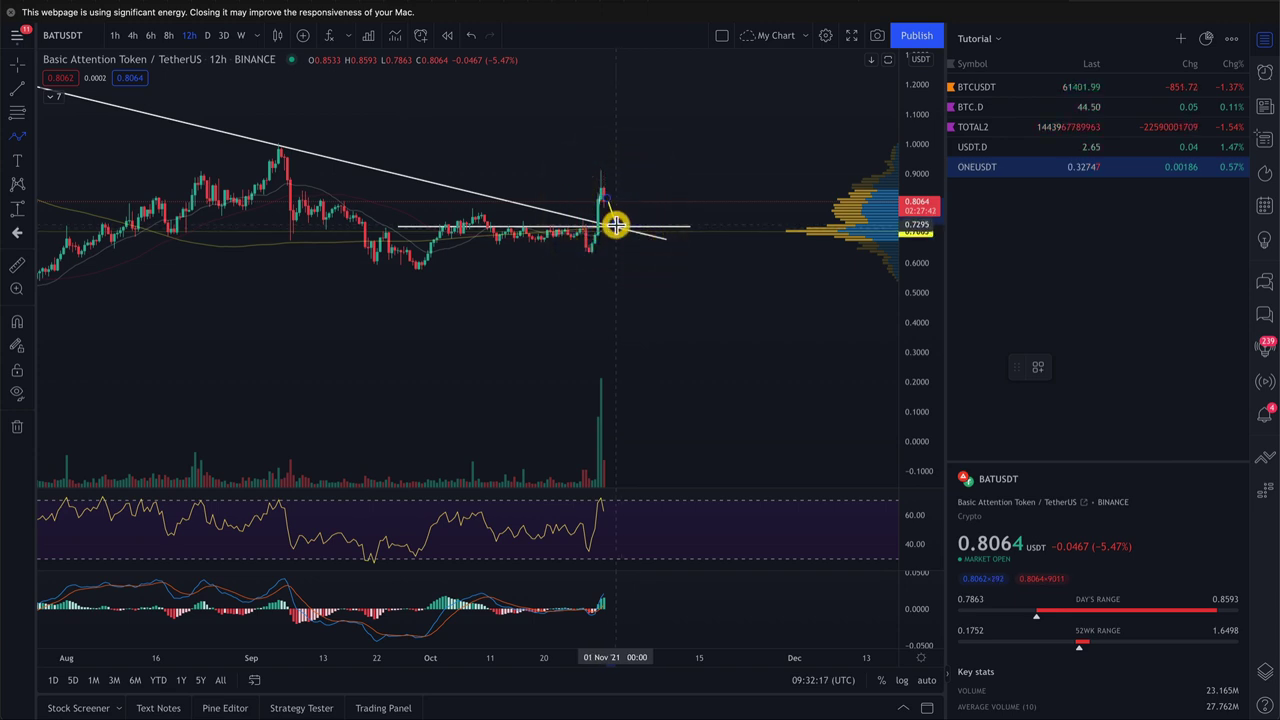
left_click(657, 138)
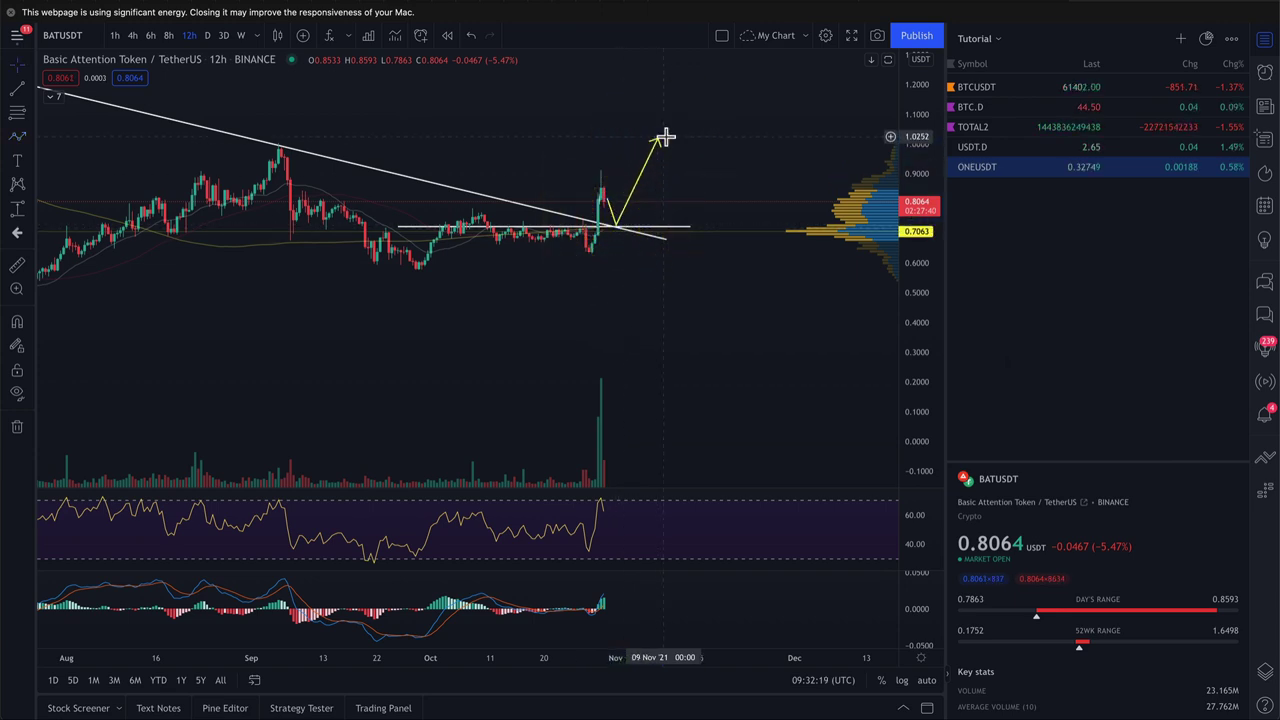
left_click(651, 157)
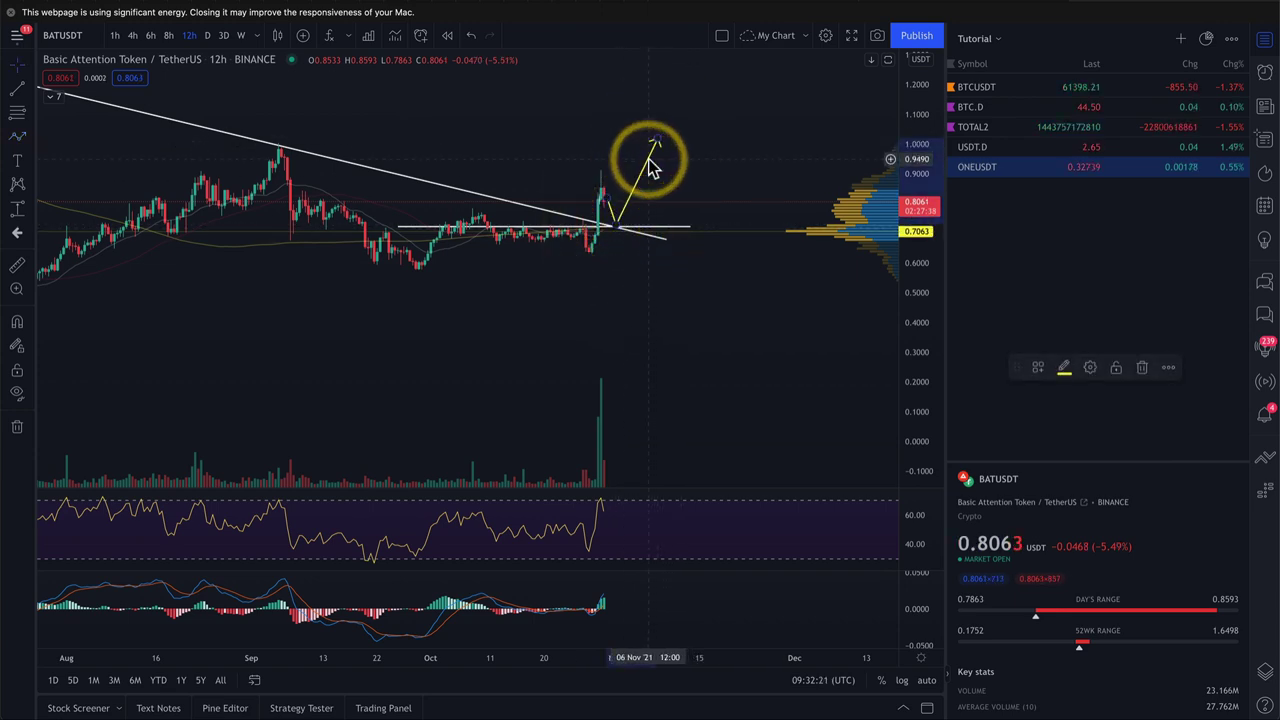
key("Delete")
Draw short trend-line segments closing a small triangle at the BATUSDT spike, then return to 3Commas
left_click(17, 135)
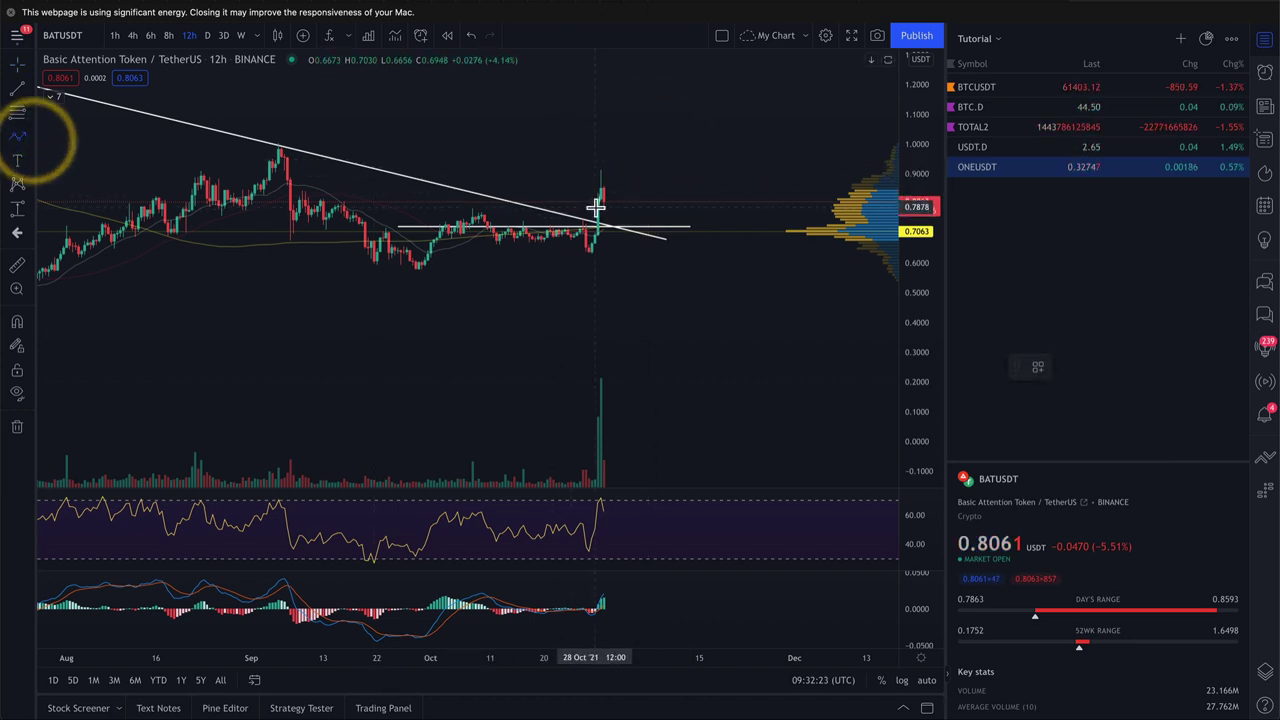
left_click(57, 106)
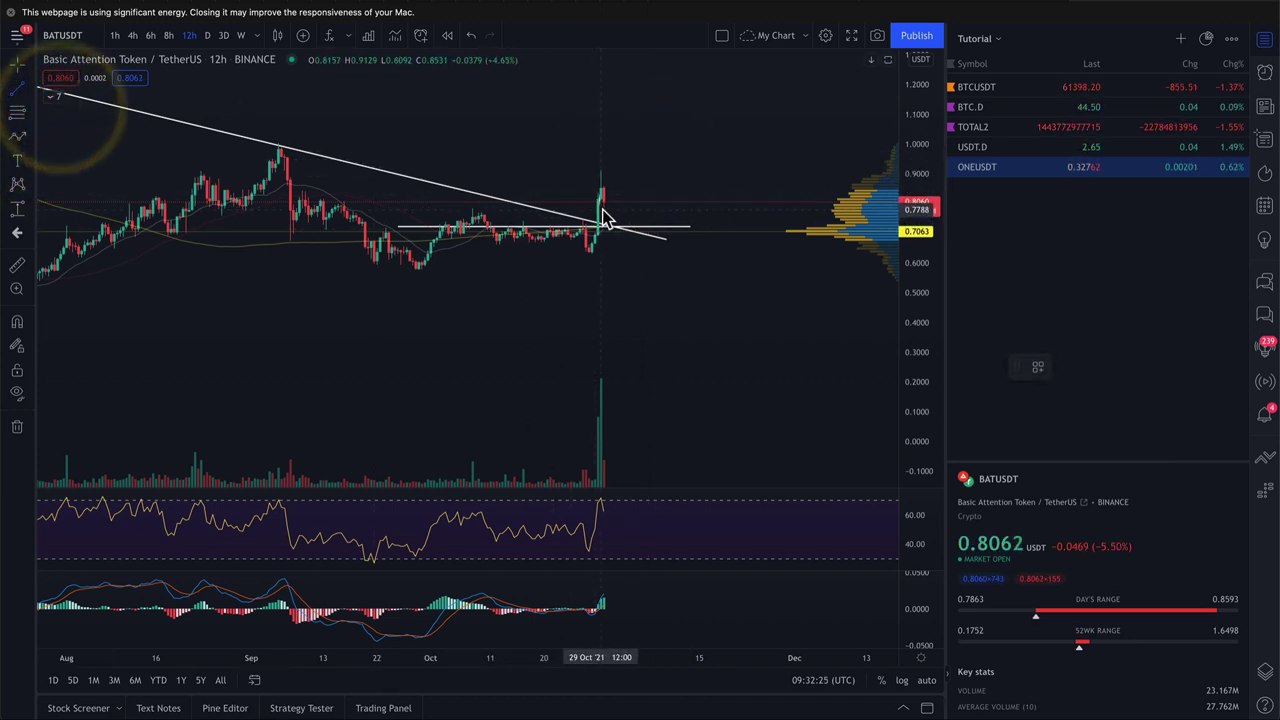
left_click(605, 207)
left_click(630, 193)
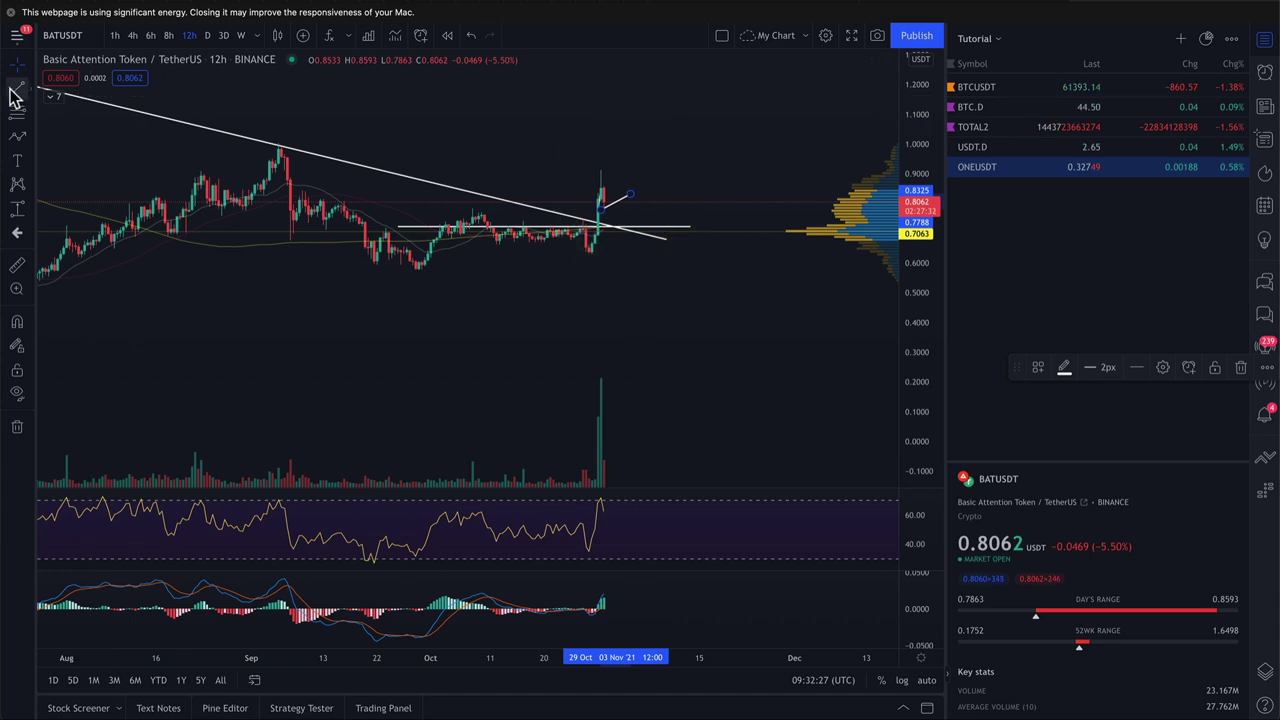
left_click(52, 93)
left_click(596, 182)
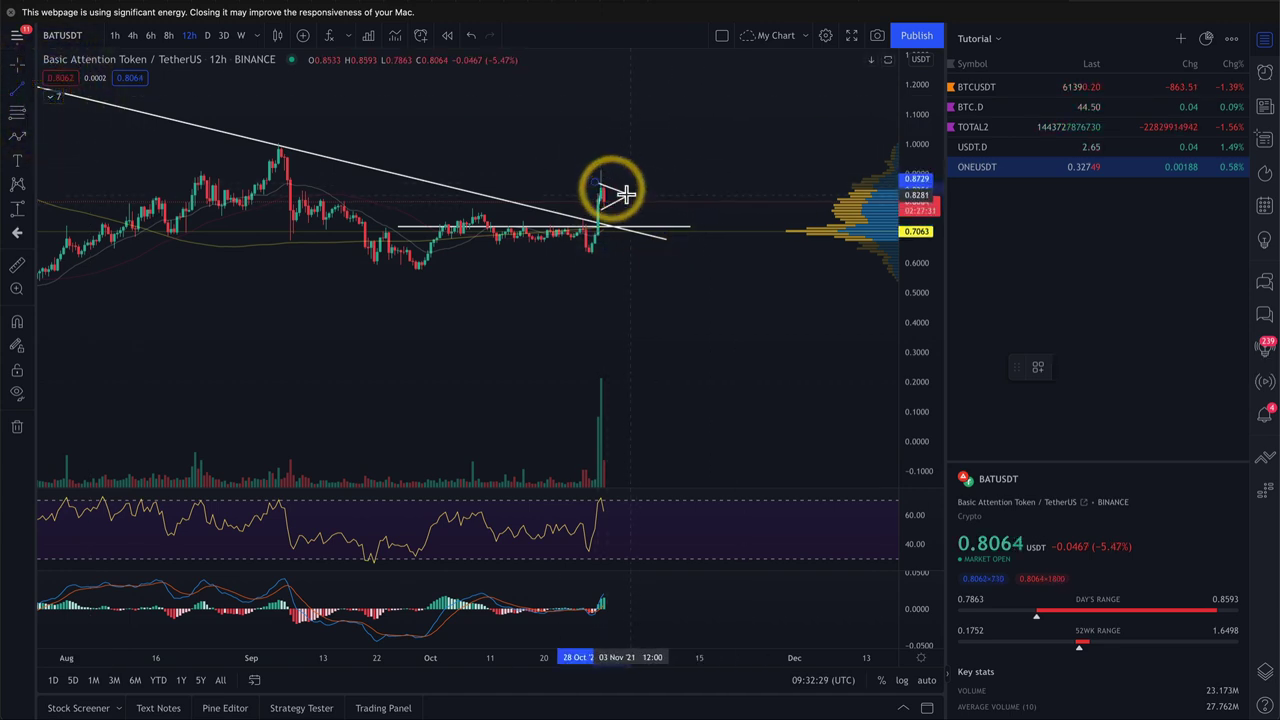
left_click(692, 207)
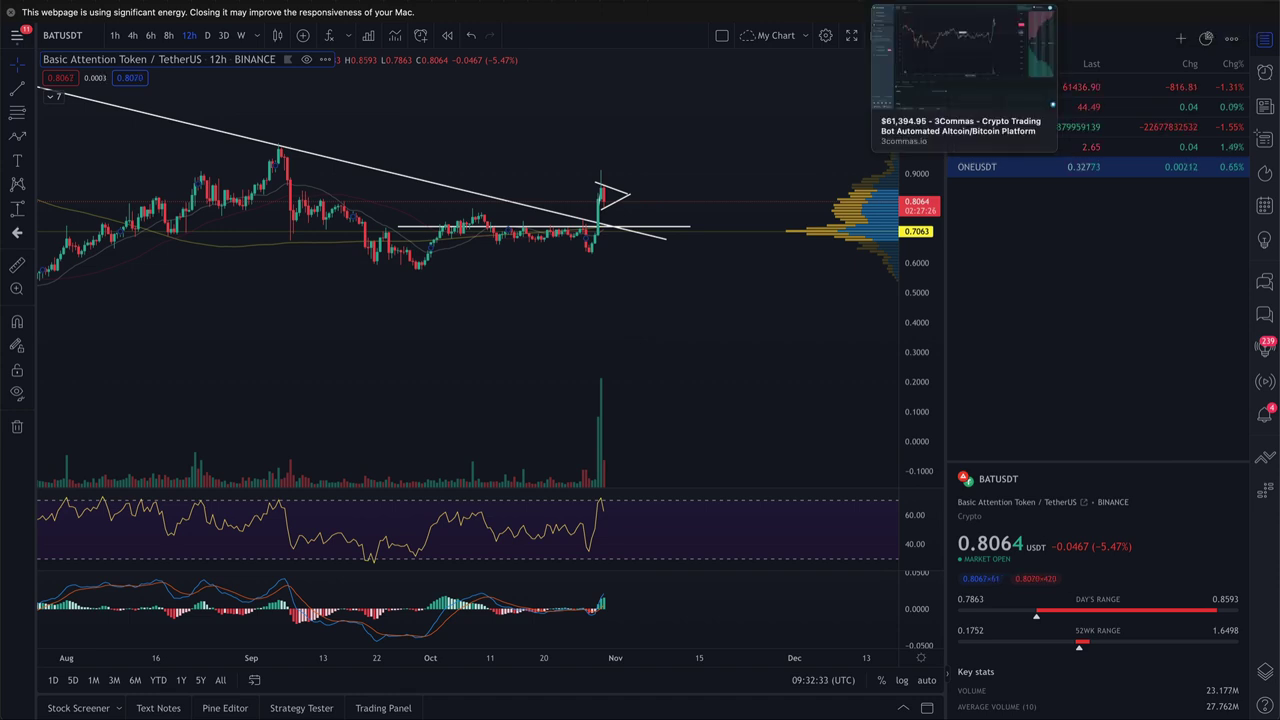
left_click(964, 4)
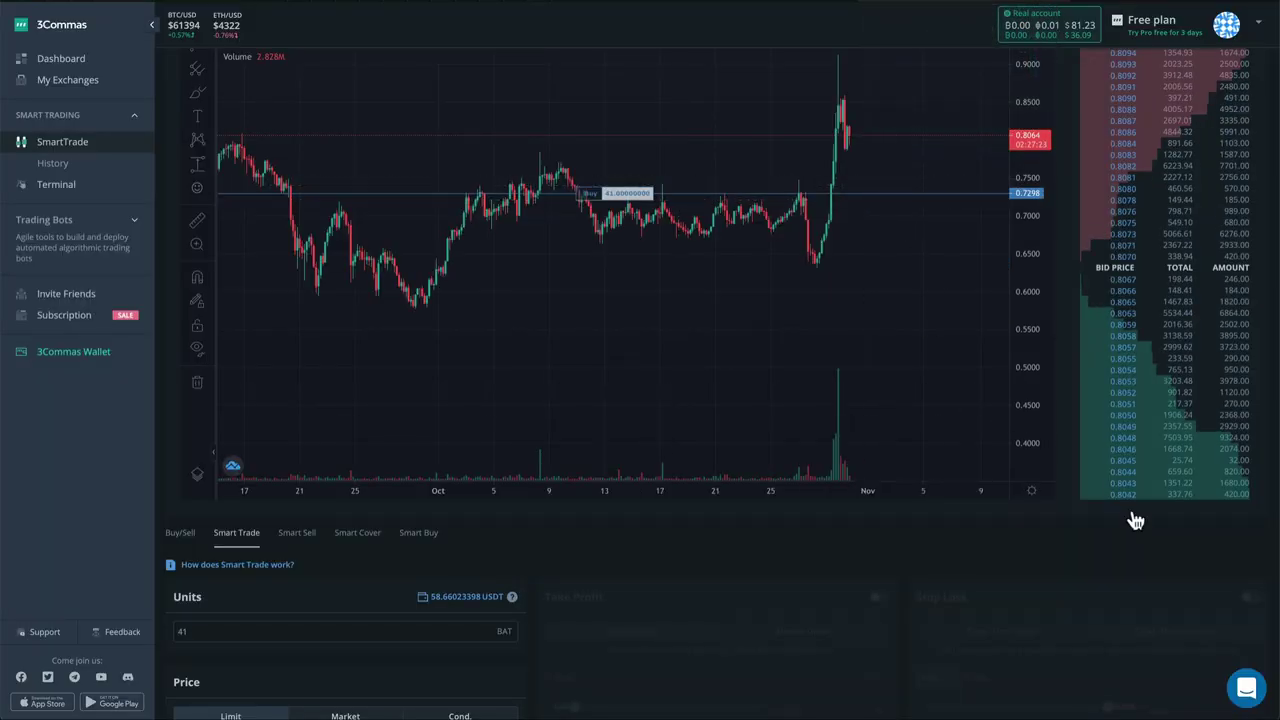
Turn on 1% trailing buy, making the BAT buy a conditional market order
scroll(1095, 587, "down", 5)
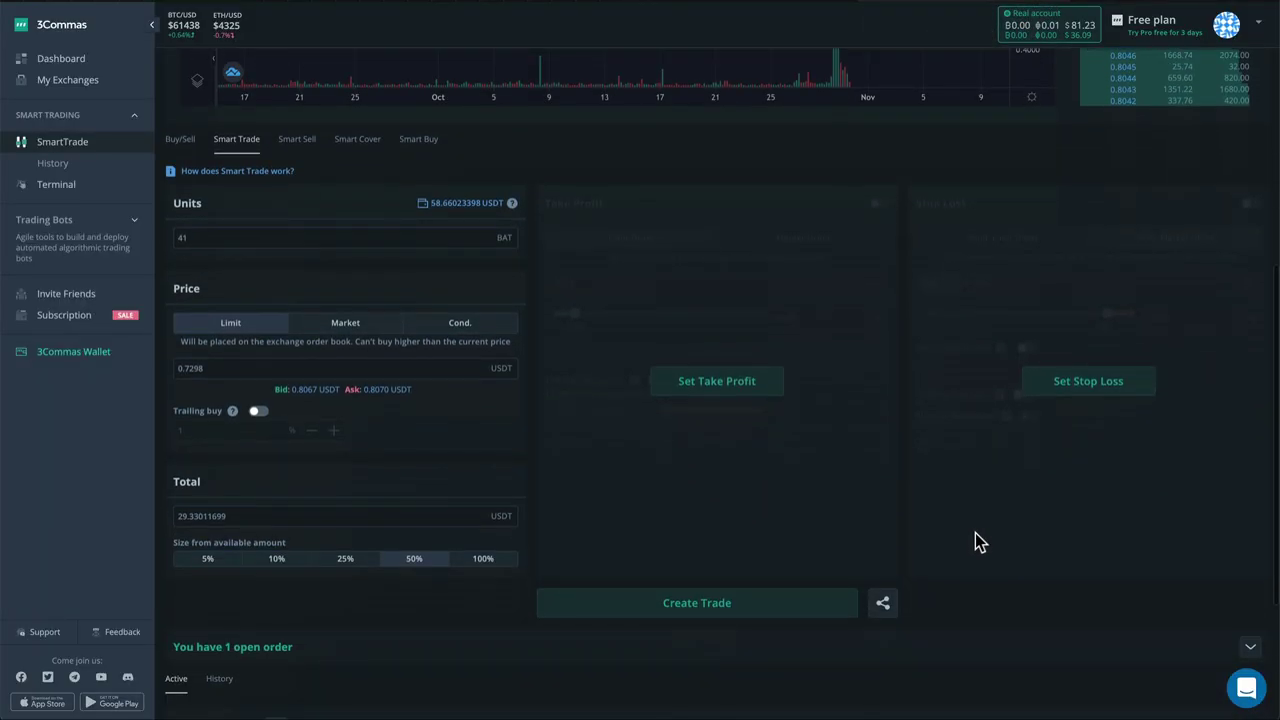
left_click(258, 411)
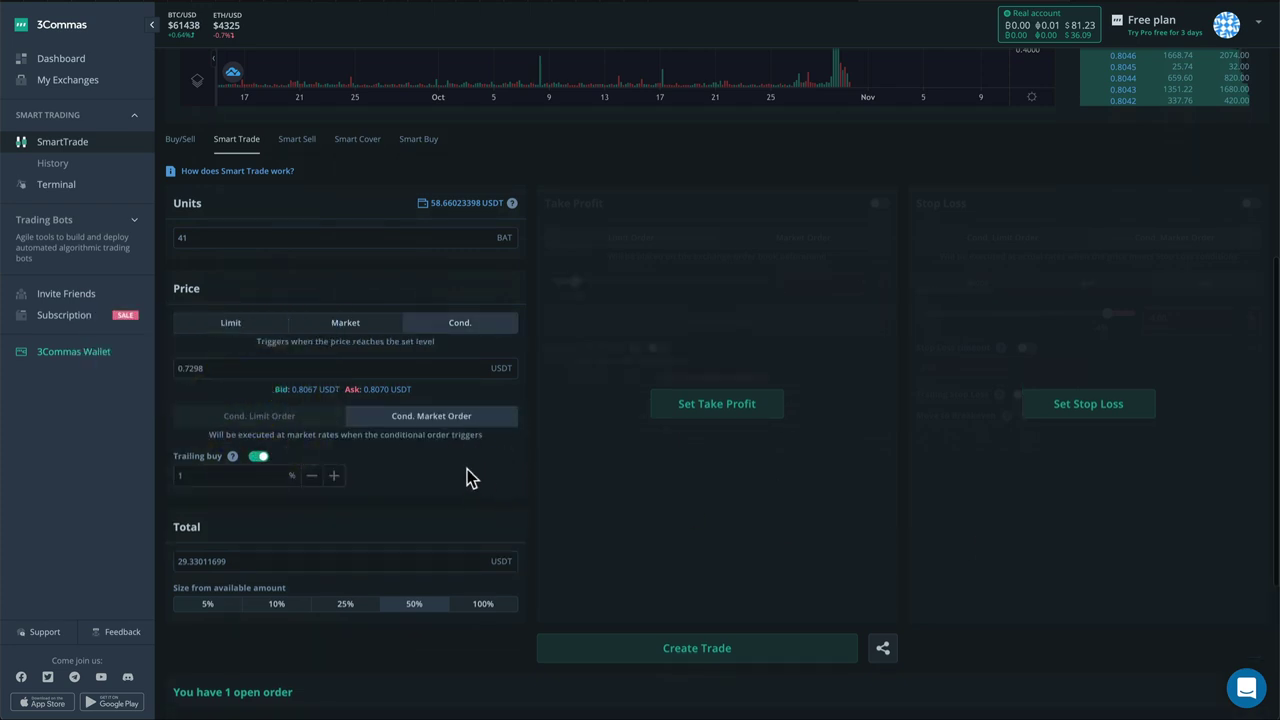
scroll(484, 471, "up", 5)
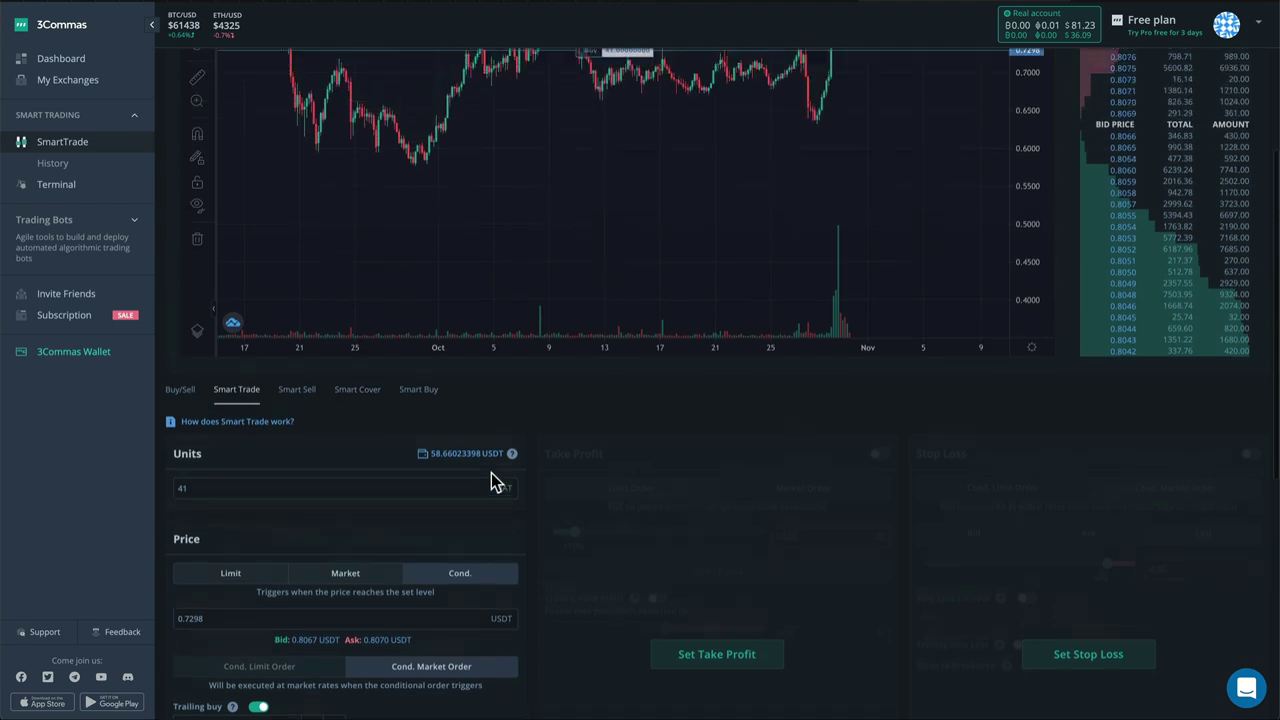
scroll(878, 572, "down", 5)
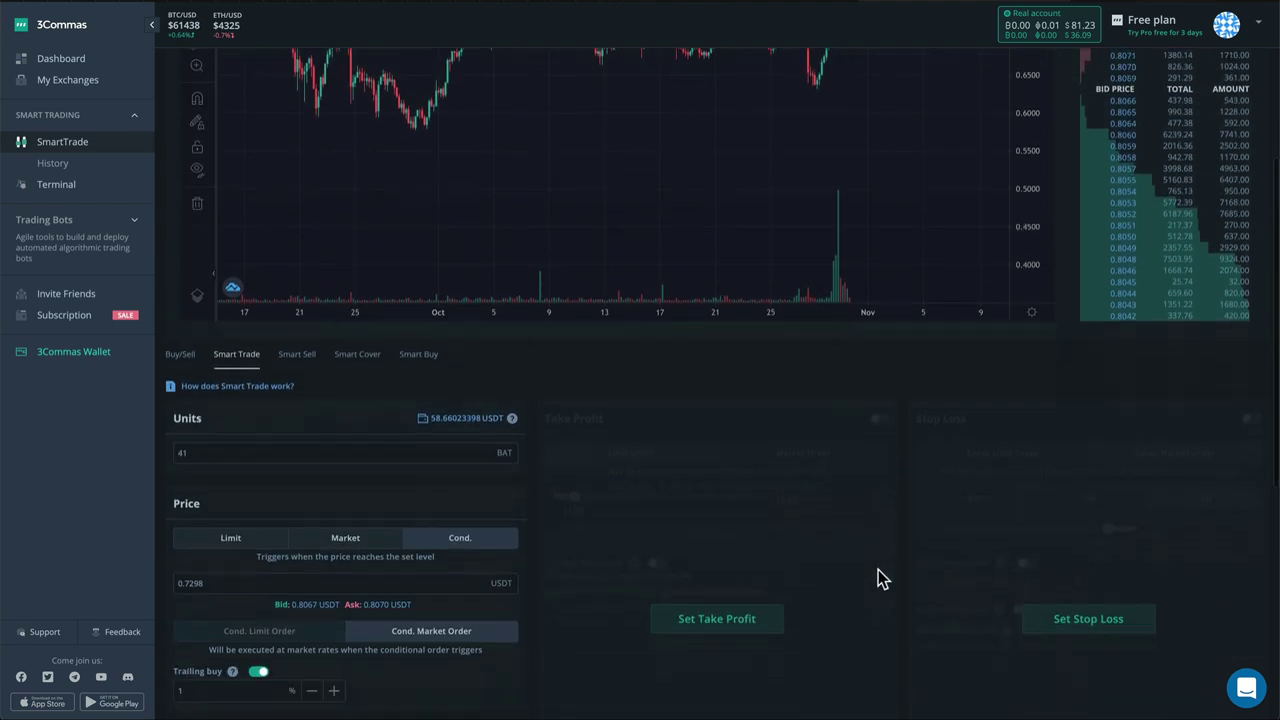
scroll(883, 569, "up", 1)
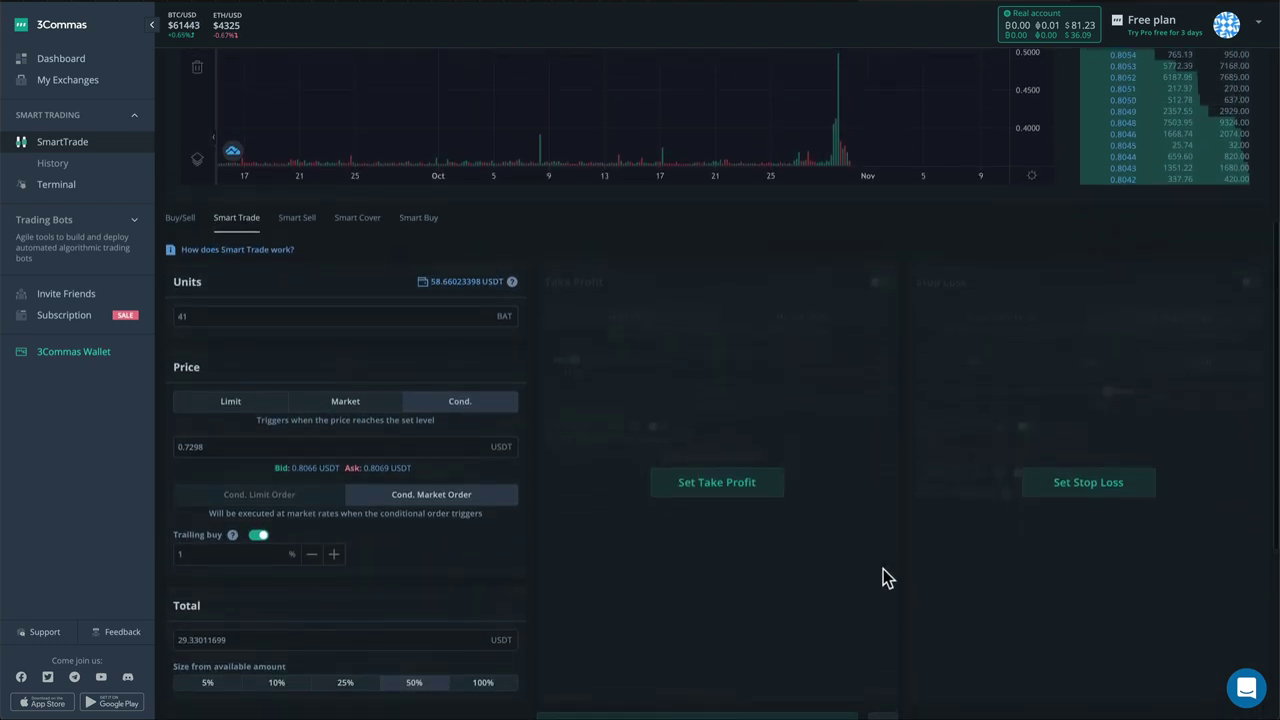
Add a stop loss at 0.6234 USDT (-14.57%) to the BAT trade
left_click(1086, 515)
scroll(1096, 575, "up", 2)
scroll(1096, 580, "up", 2)
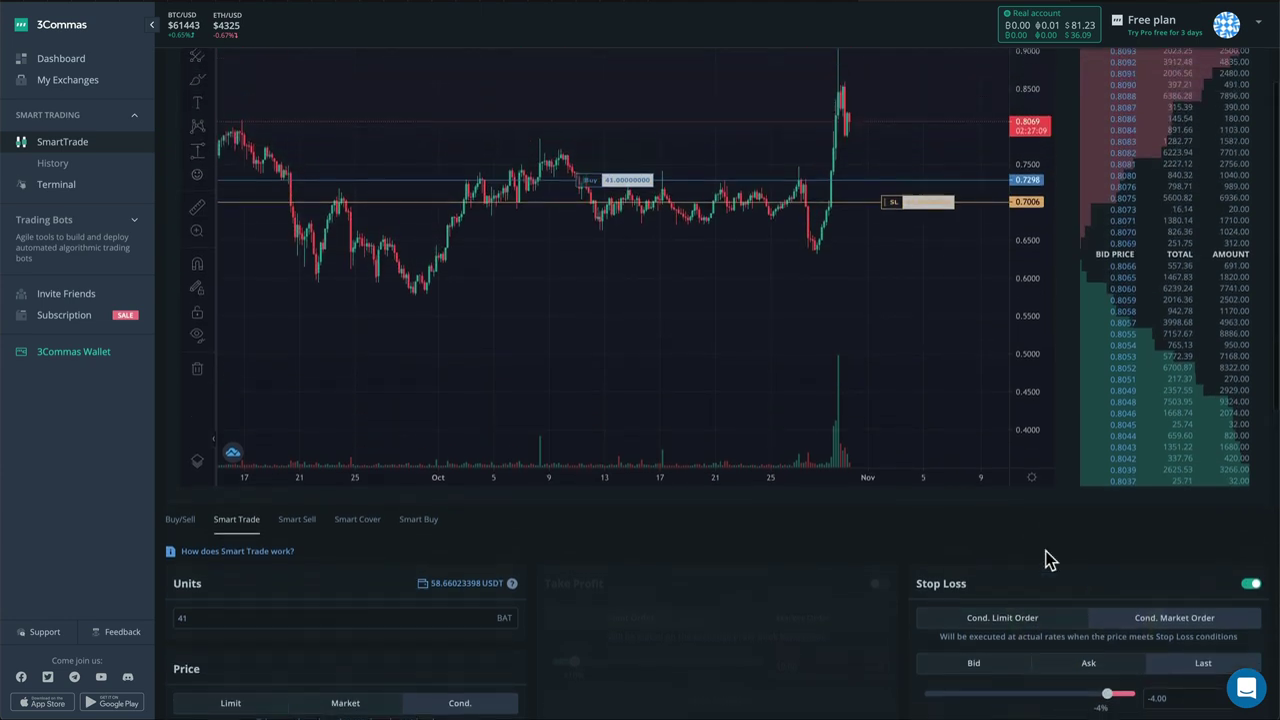
left_click_drag(913, 222, 880, 276)
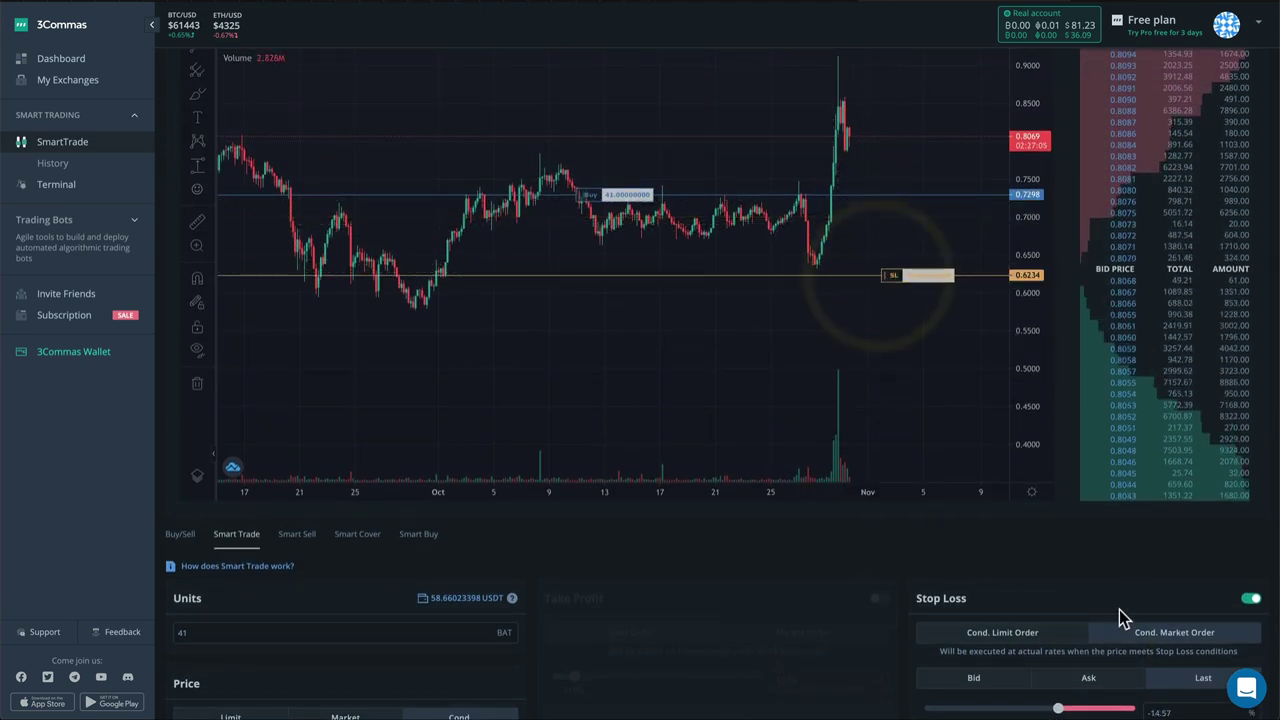
scroll(1119, 612, "down", 2)
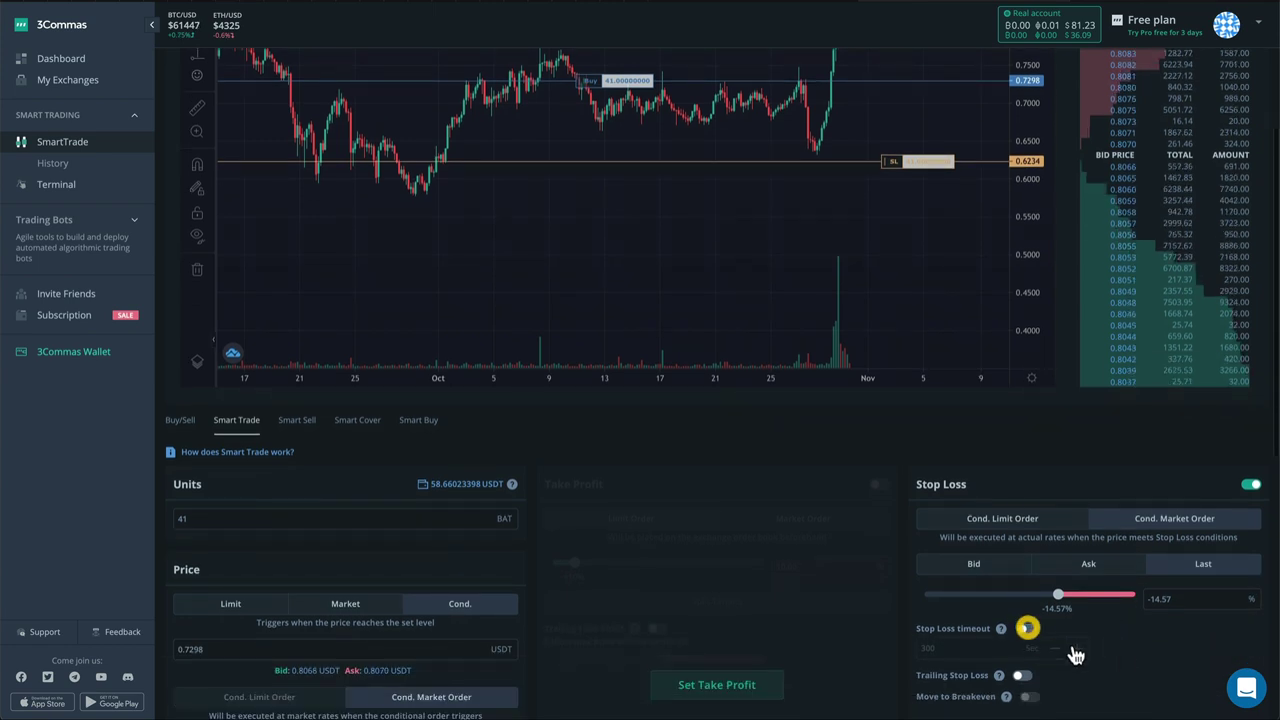
scroll(1075, 654, "up", 4)
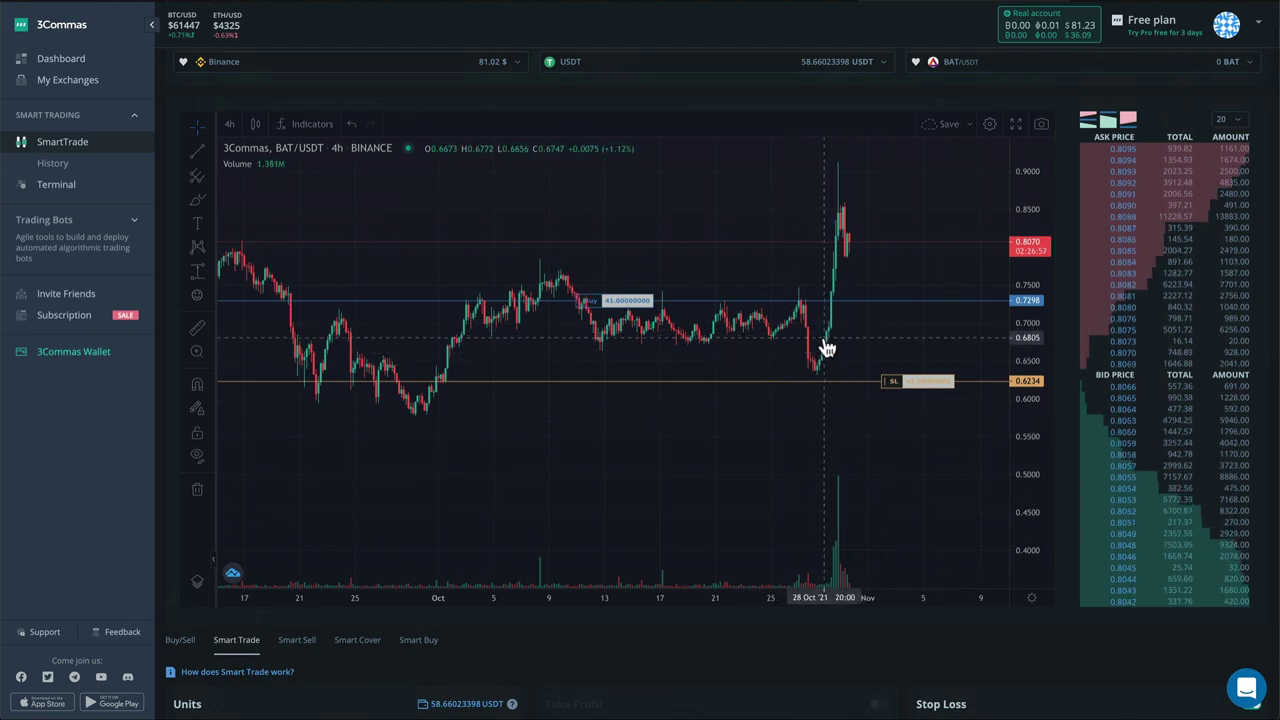
Draw an uptrend line from the late-September low past the recent low
scroll(848, 371, "up", 1)
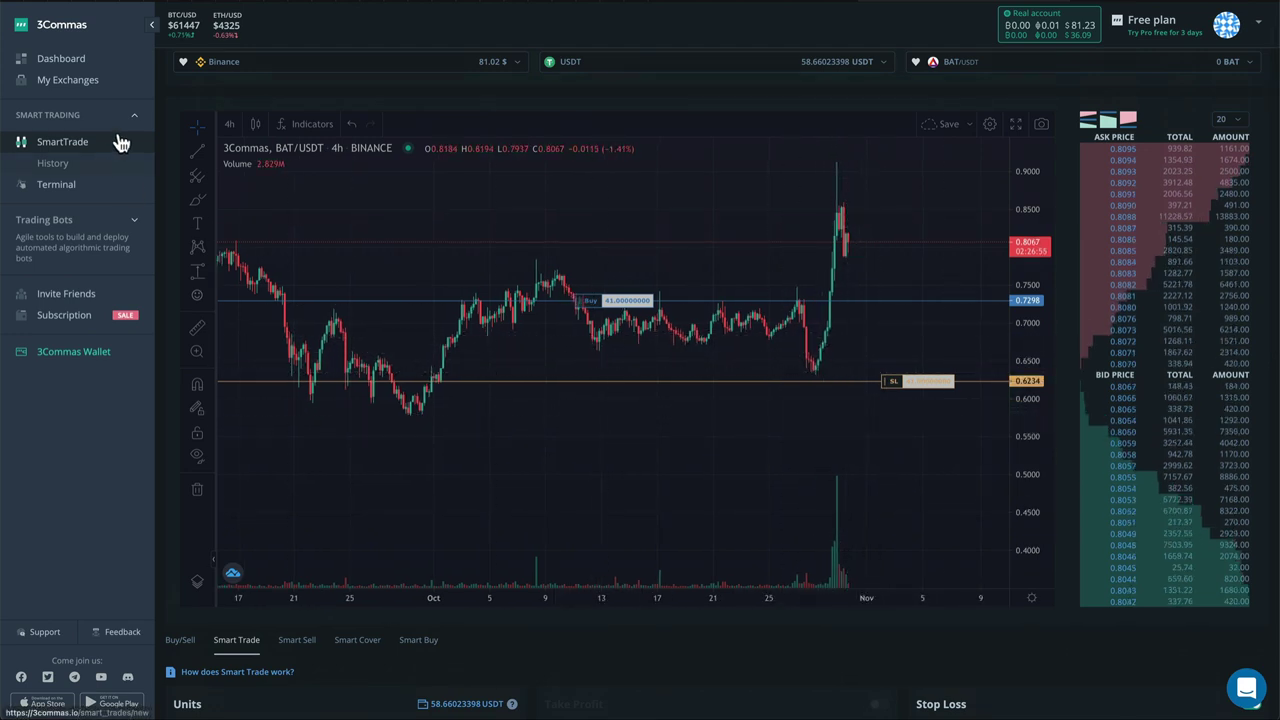
left_click(195, 148)
left_click(403, 418)
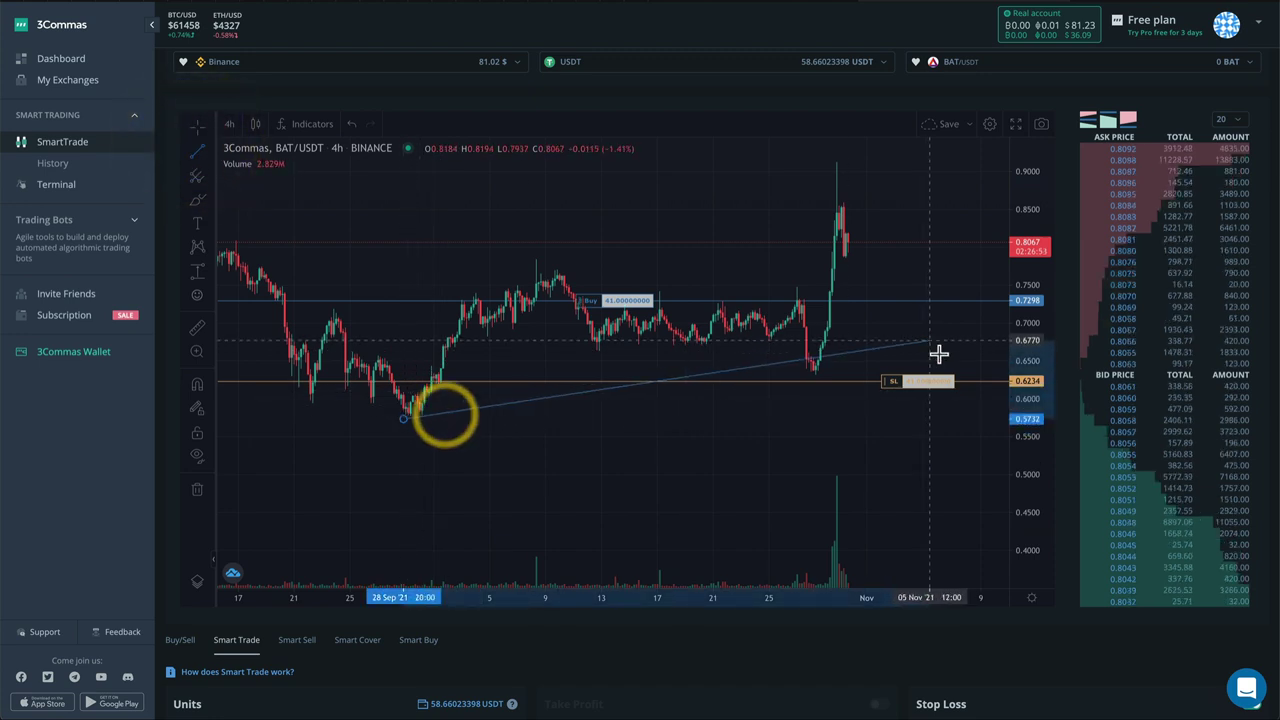
left_click(947, 355)
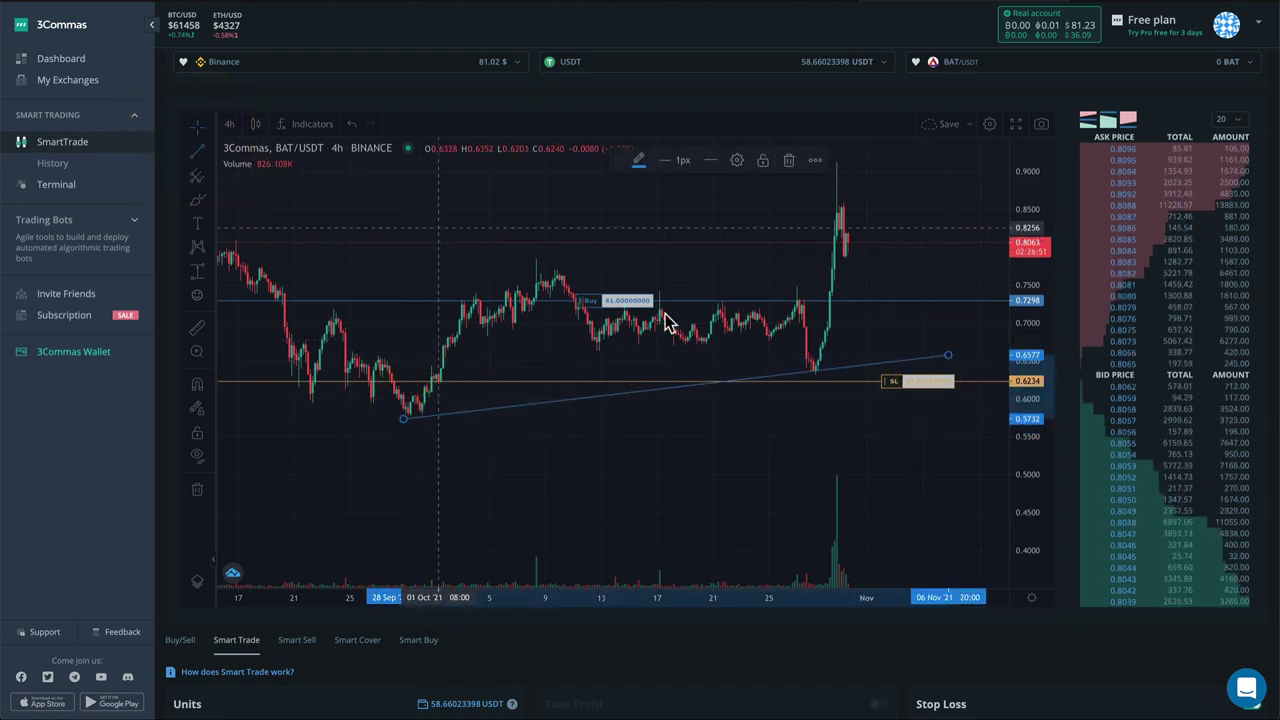
scroll(491, 240, "down", 5)
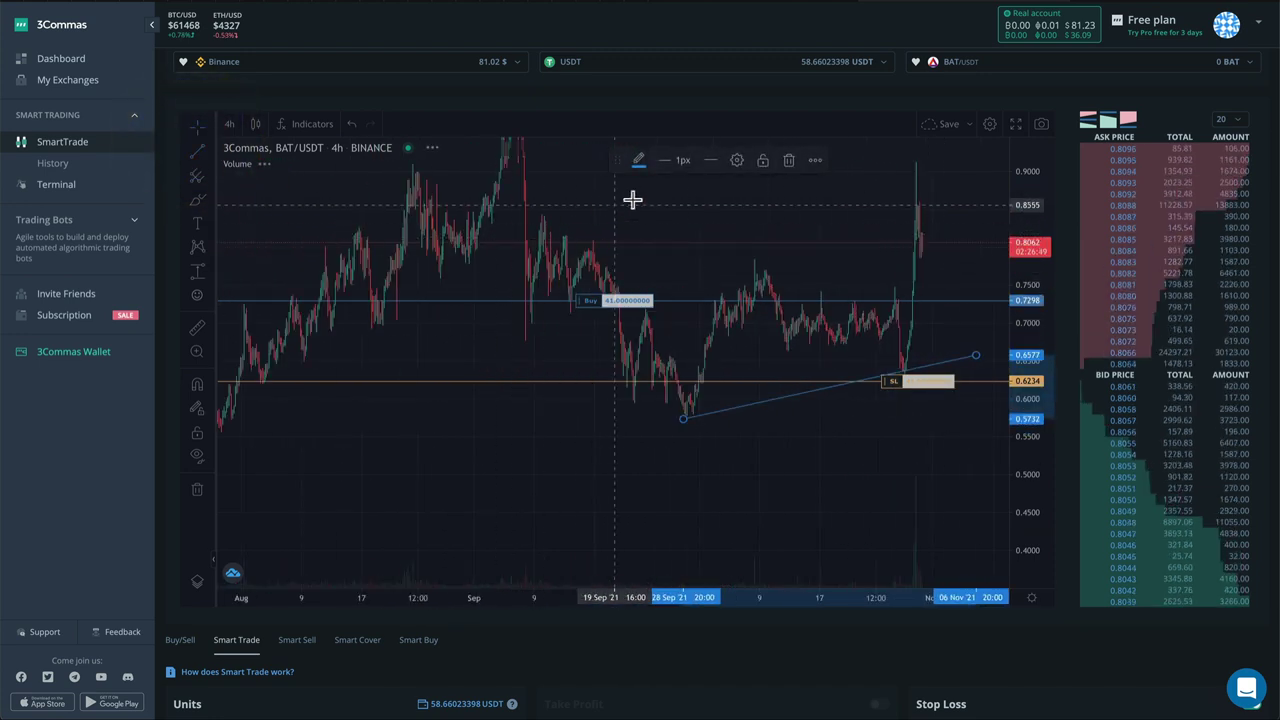
left_click_drag(612, 307, 611, 277)
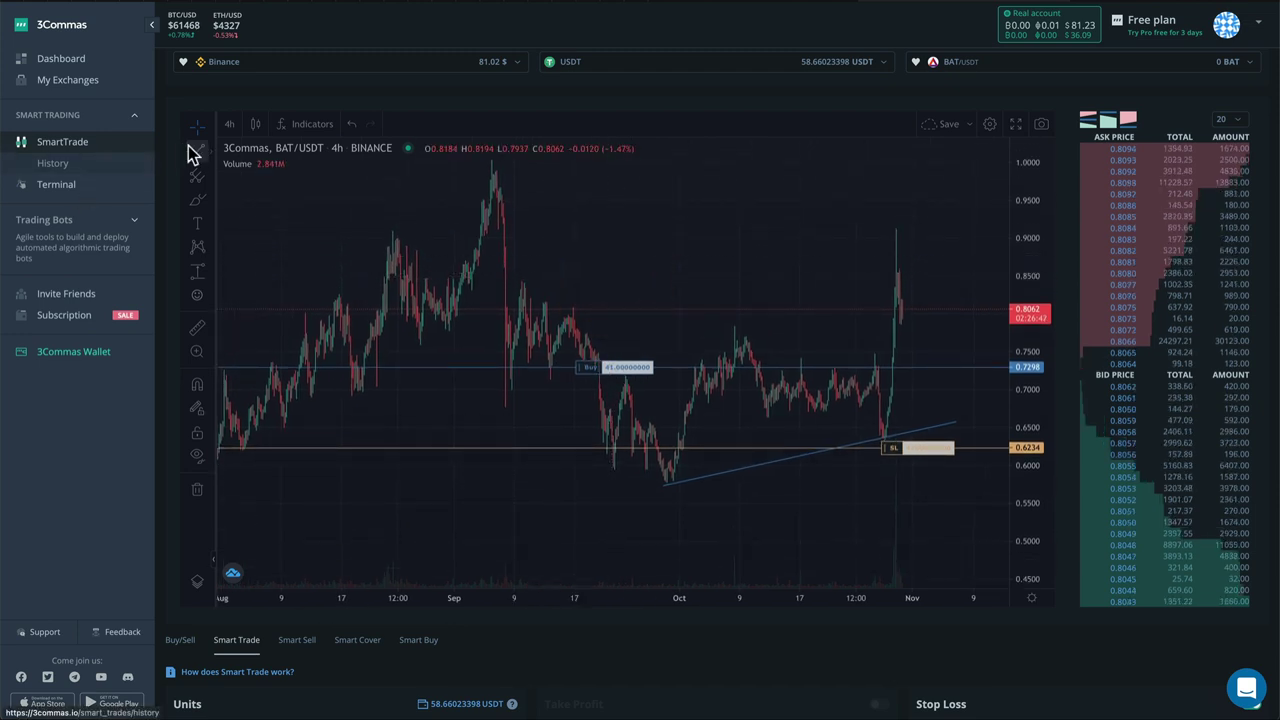
Draw two downtrend lines from the September highs into November
left_click(489, 171)
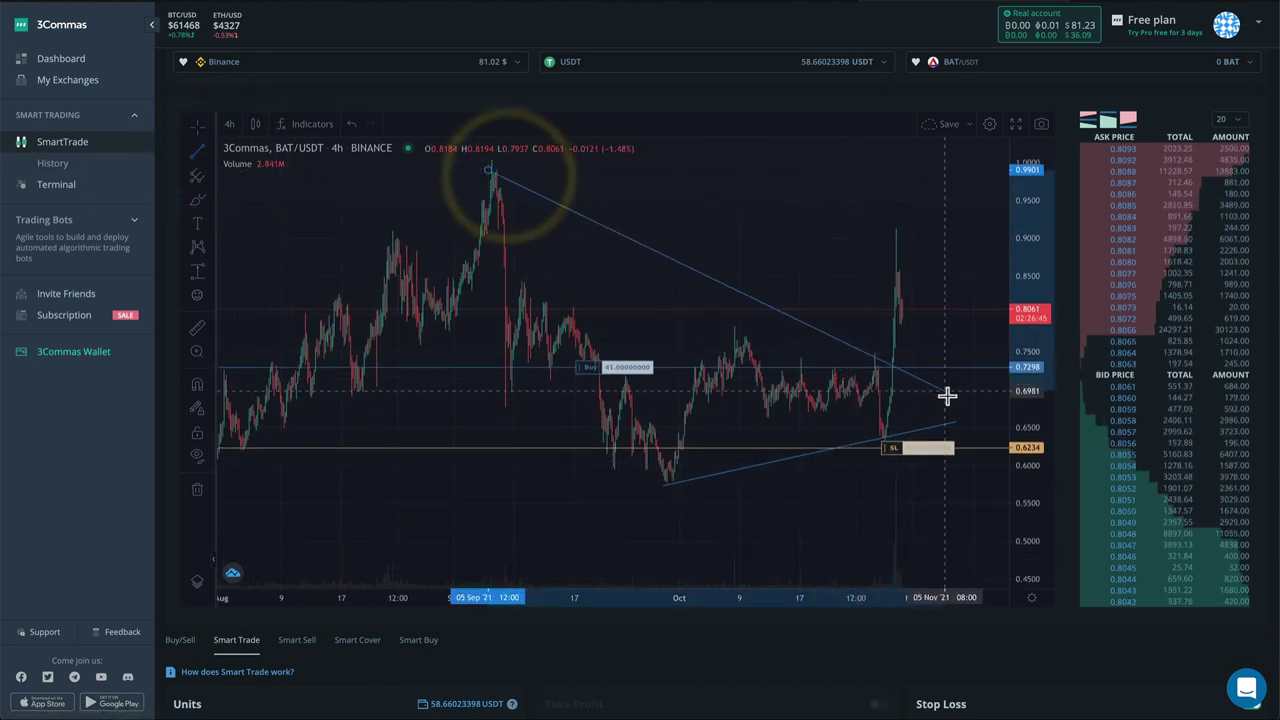
left_click(943, 394)
scroll(889, 289, "right", 5)
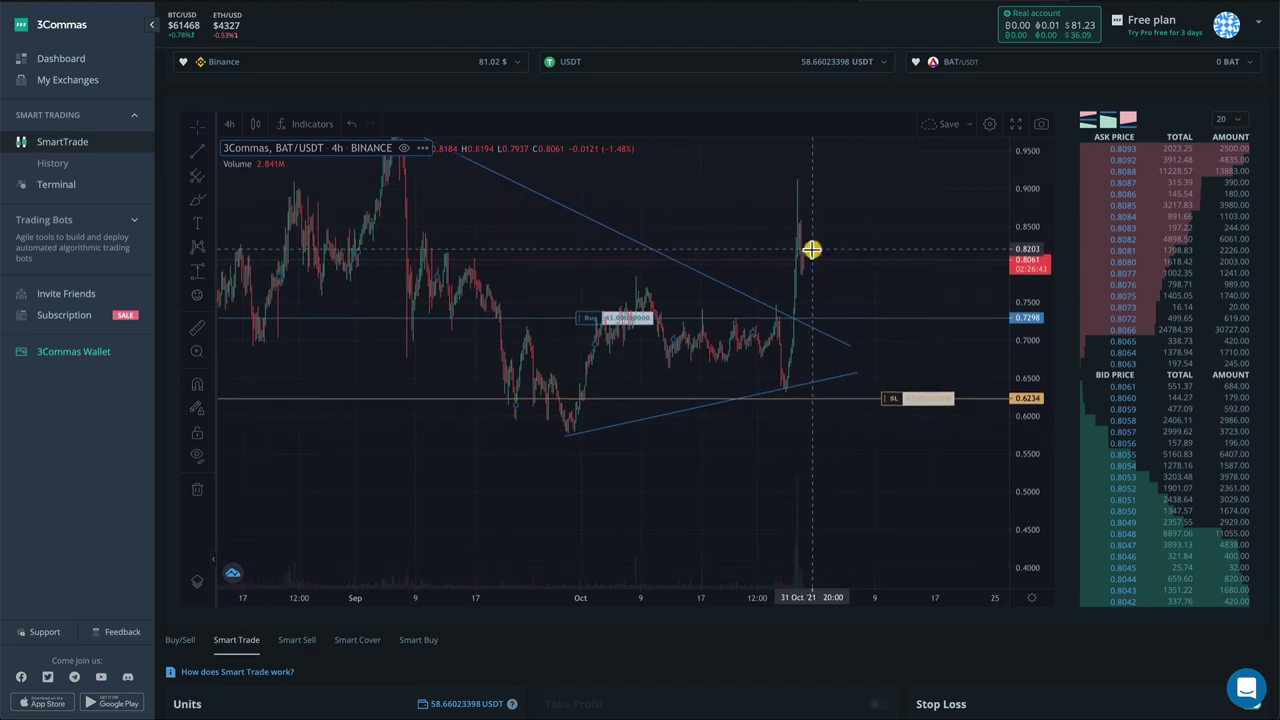
left_click(812, 254)
left_click(199, 152)
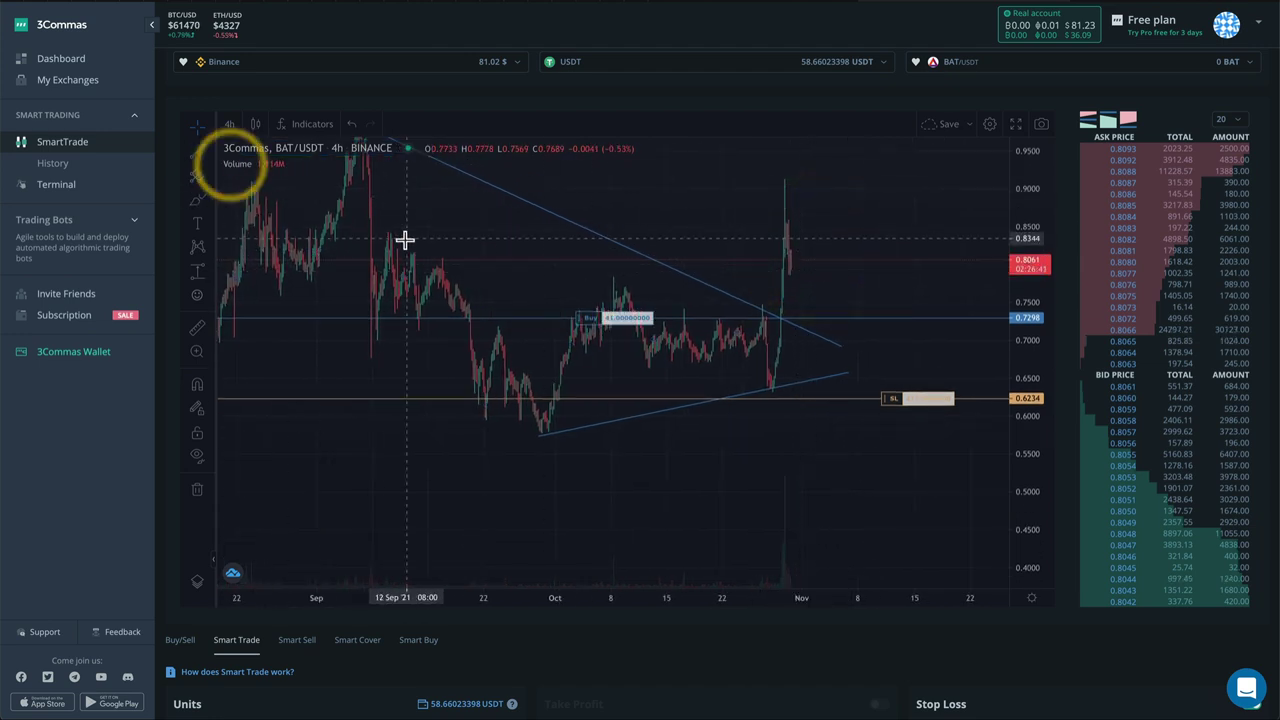
left_click(377, 237)
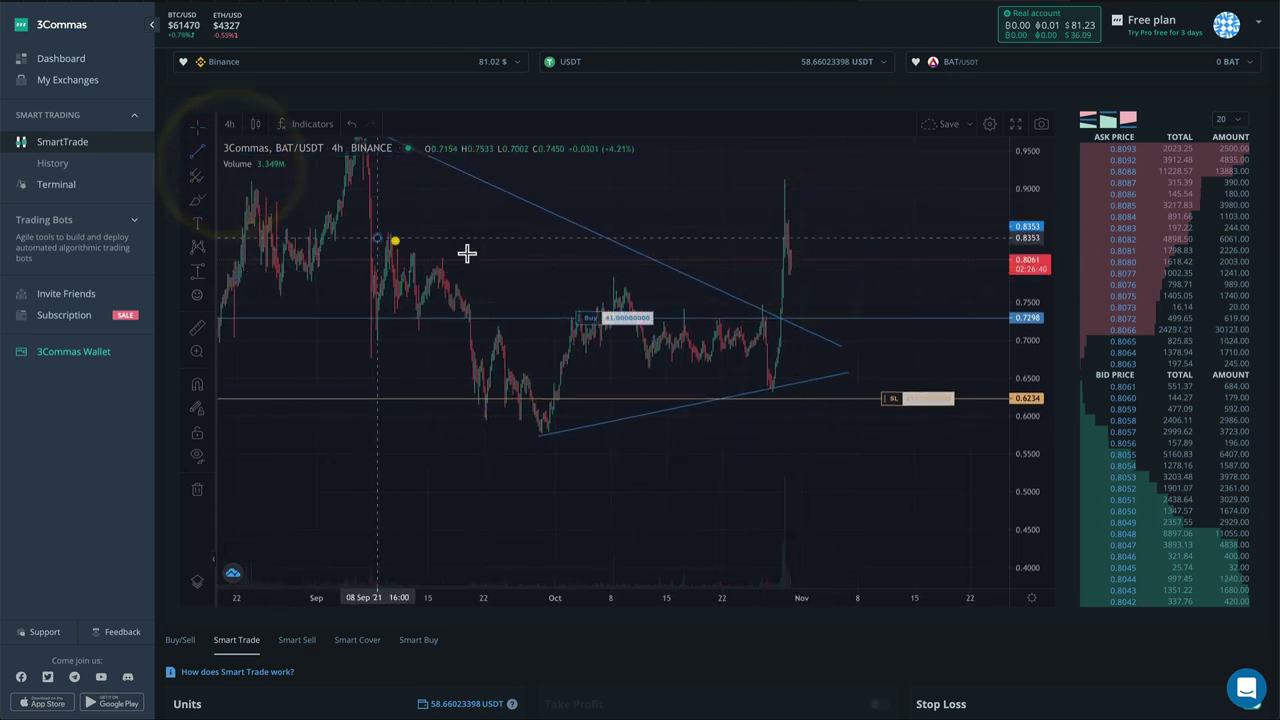
left_click(914, 345)
mouse_move(889, 254)
left_mouse_down()
mouse_move(901, 272)
mouse_move(900, 254)
mouse_move(879, 262)
left_mouse_up()
Raise the buy trigger toward 0.7676 and set the stop loss to about 0.6198 (-15.47%)
left_click(895, 260)
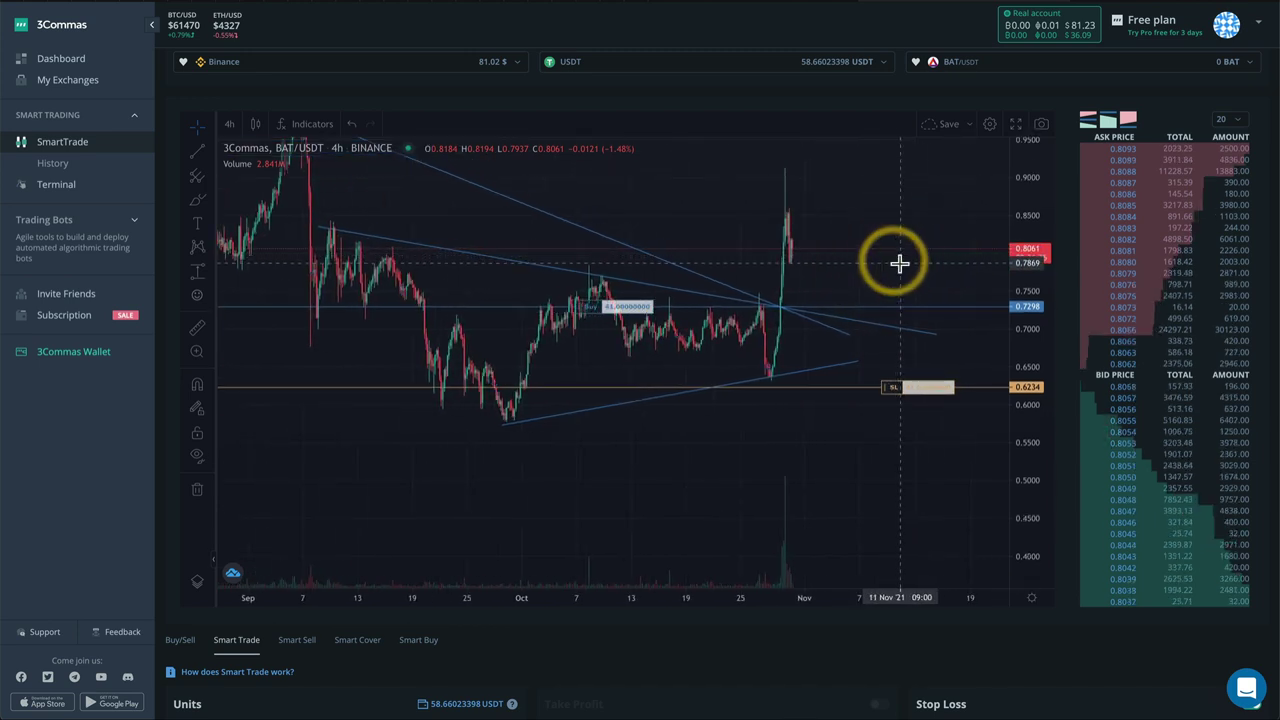
mouse_move(590, 306)
left_mouse_down()
mouse_move(606, 278)
mouse_move(602, 306)
left_mouse_up()
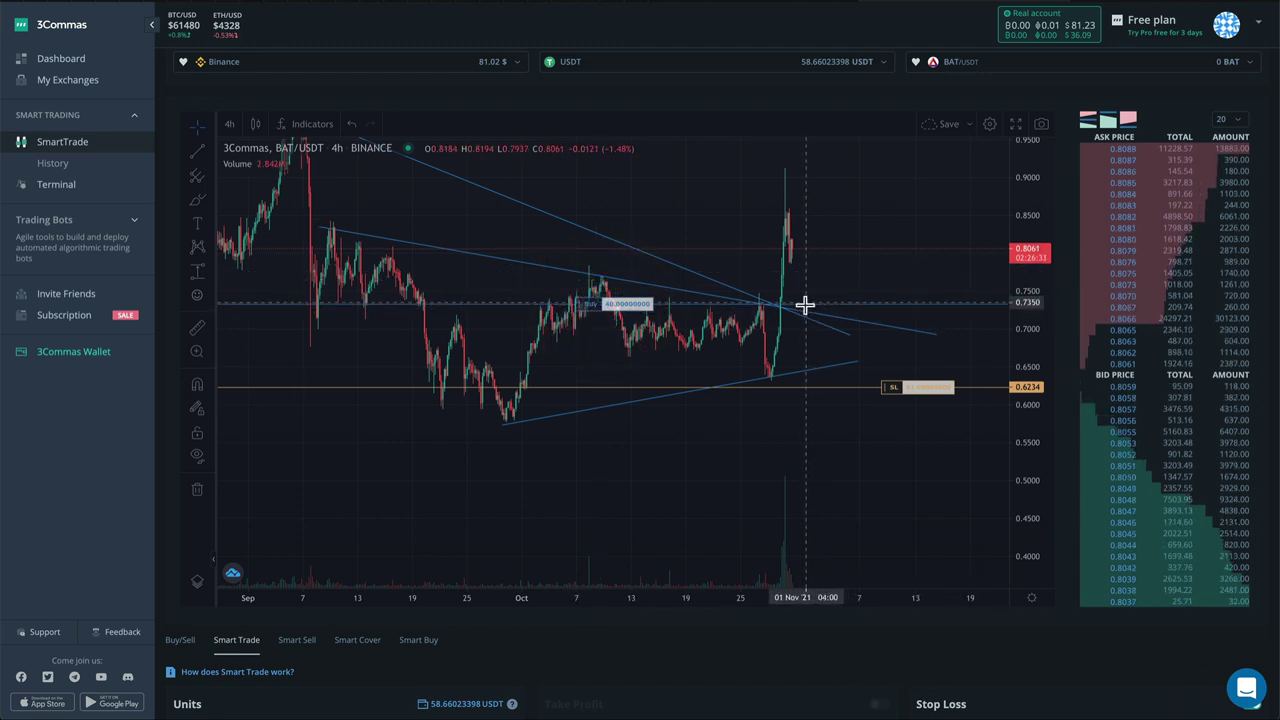
left_click_drag(903, 389, 903, 331)
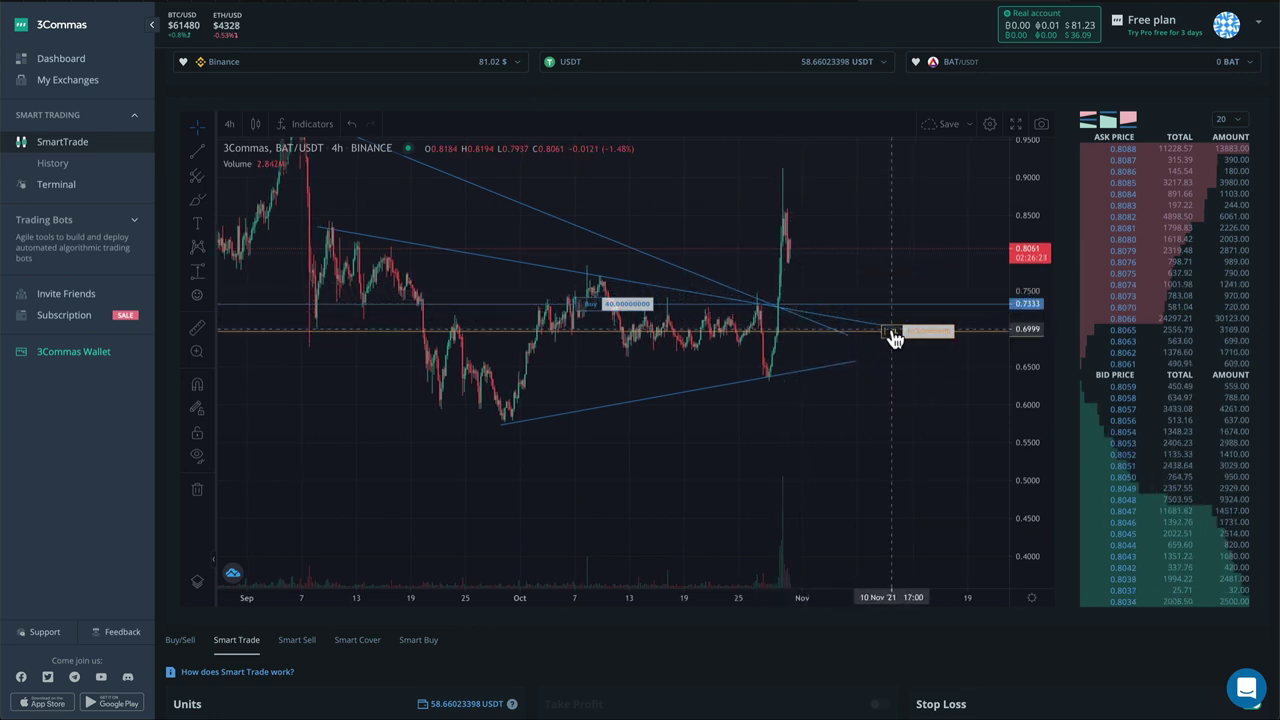
left_click_drag(889, 331, 889, 390)
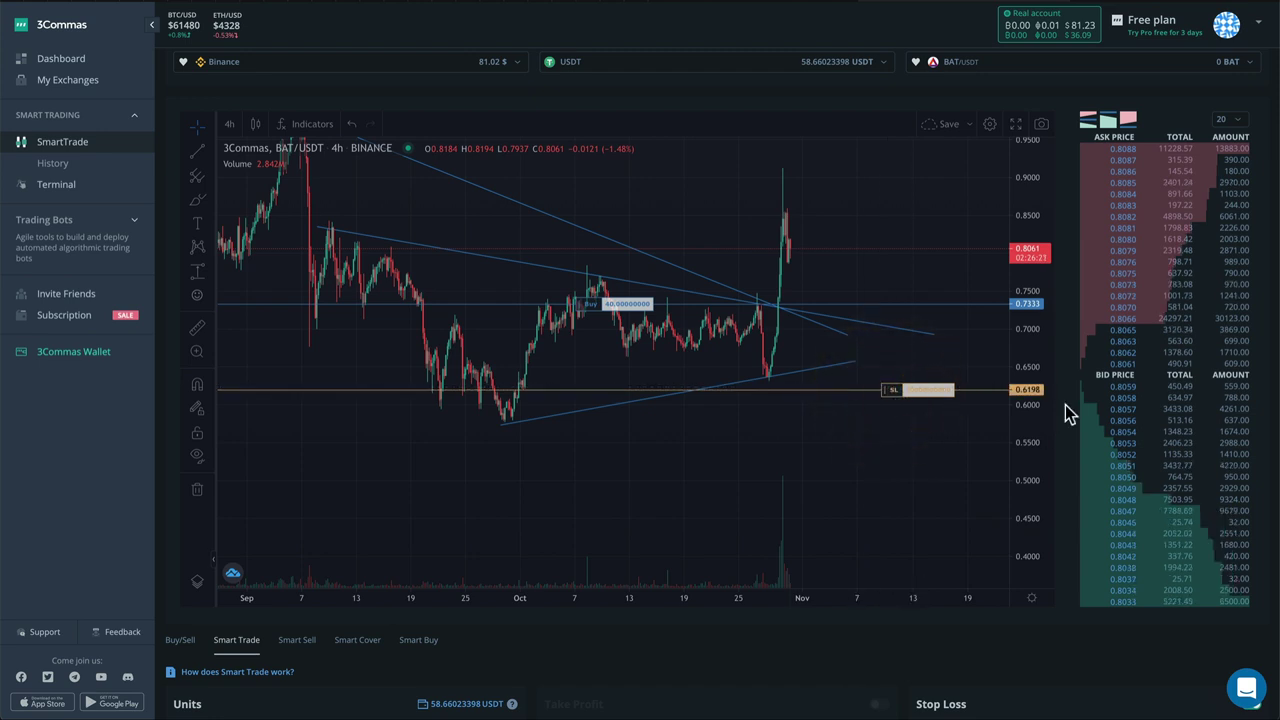
scroll(1066, 410, "down", 5)
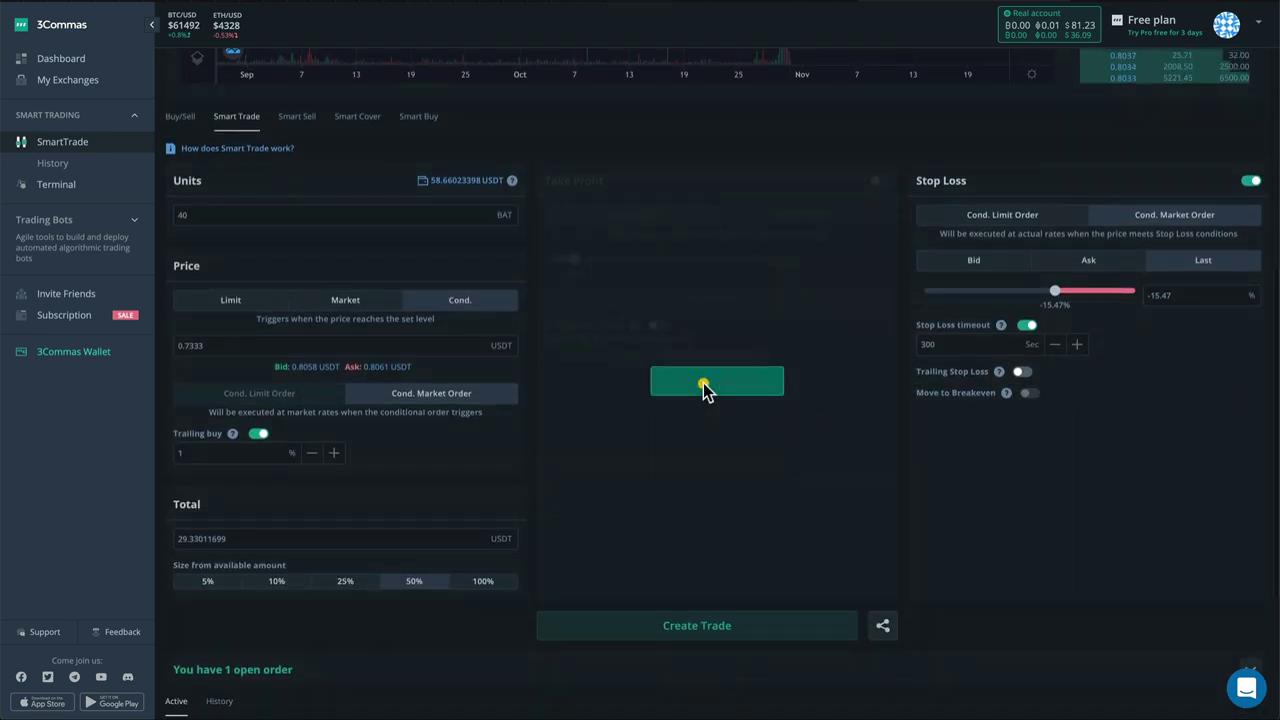
Enable take profit and switch the chart to daily candles with a compressed price scale
left_click(703, 383)
scroll(774, 412, "up", 5)
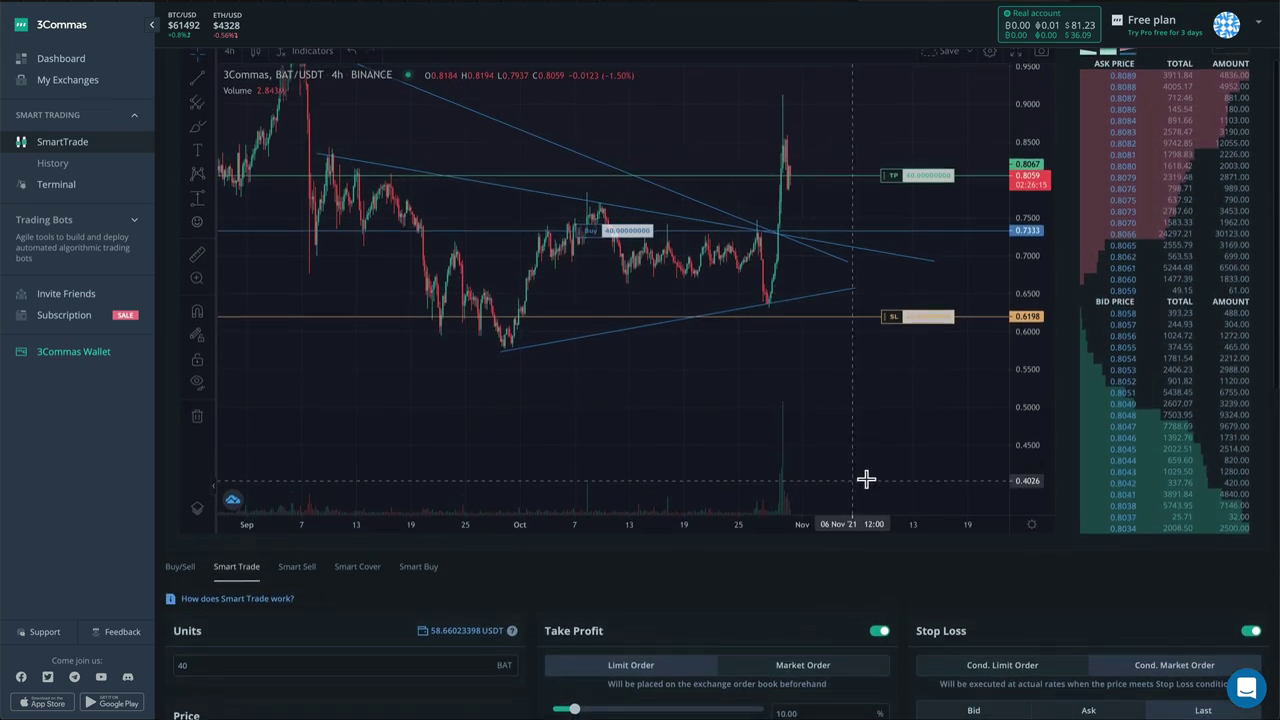
left_click(233, 56)
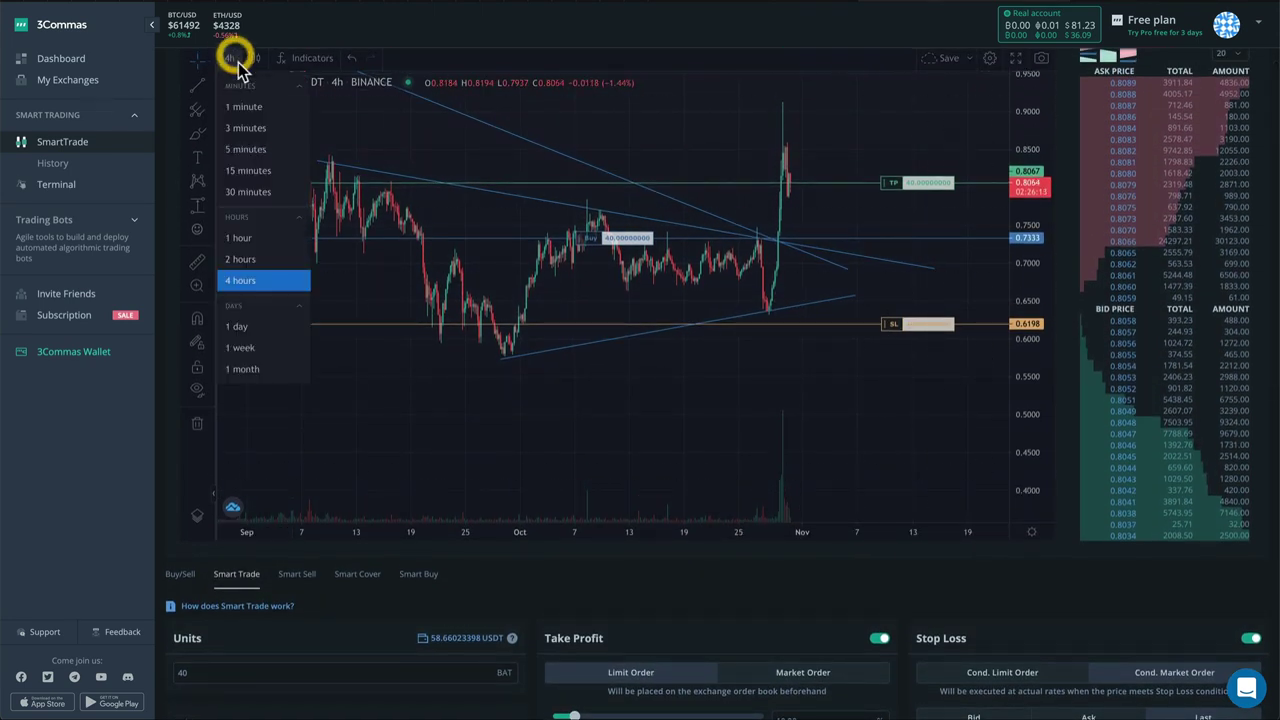
left_click(240, 329)
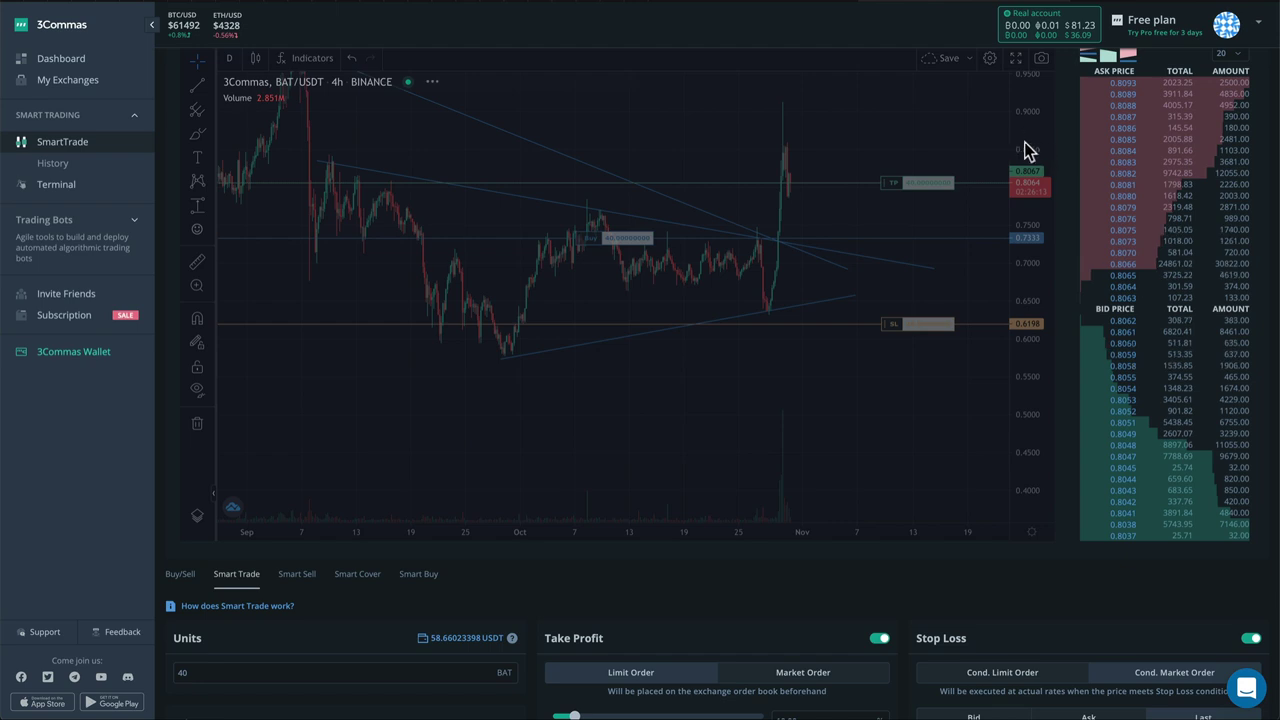
left_click_drag(1030, 150, 1023, 463)
left_click_drag(857, 177, 855, 283)
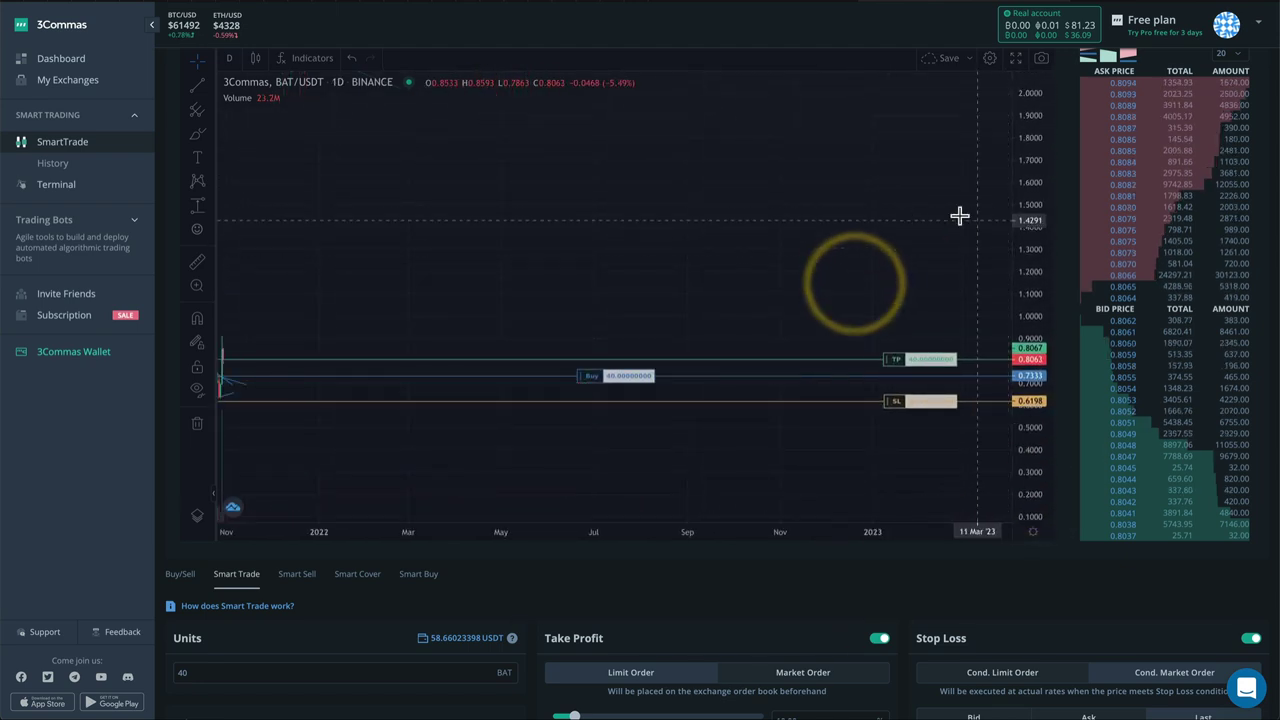
scroll(900, 214, "down", 5)
Raise the take profit to about 1.62 (+120.96%) and submit the 40 BAT trade for review
left_click_drag(900, 368, 889, 178)
scroll(1069, 215, "down", 3)
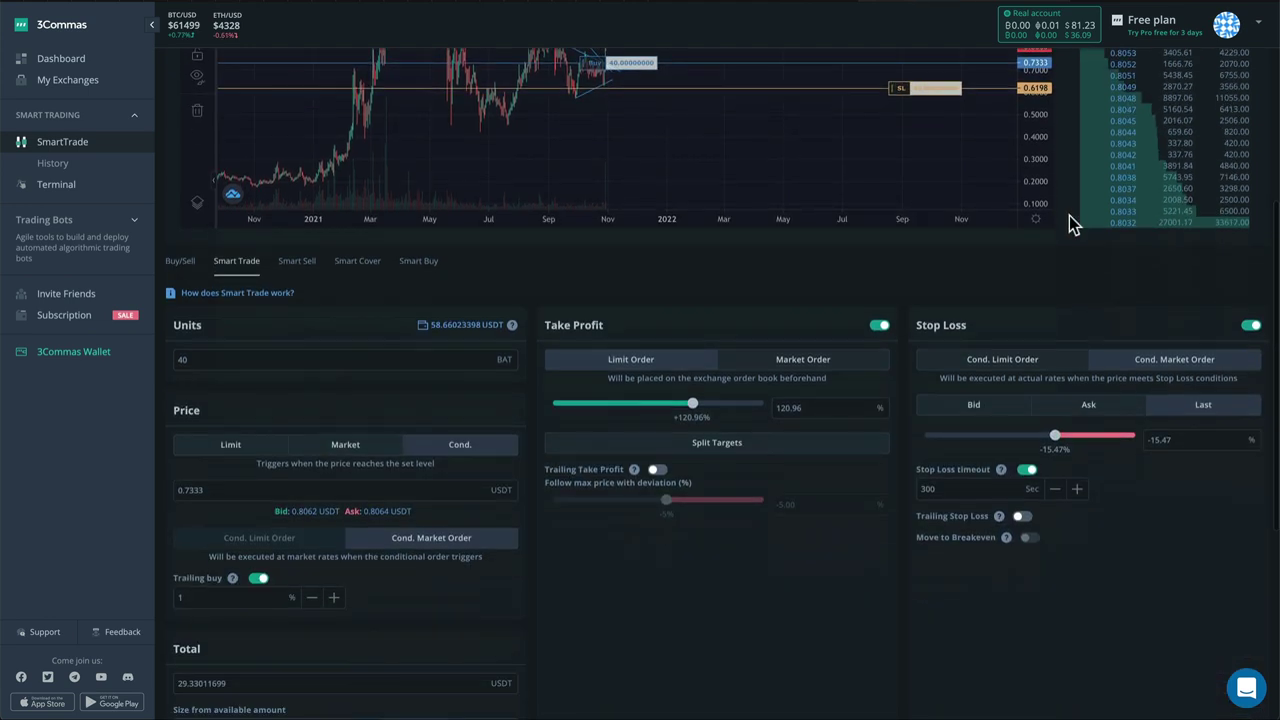
scroll(1034, 251, "up", 3)
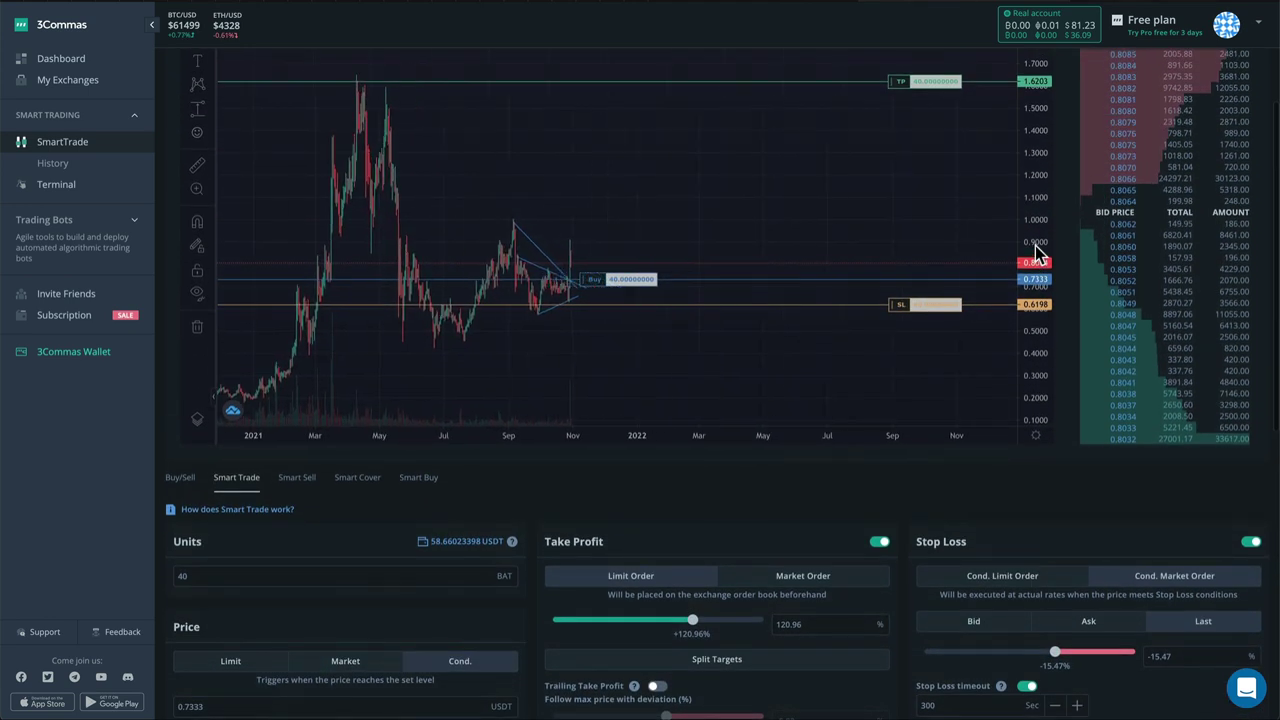
left_click_drag(1062, 200, 1037, 286)
left_click_drag(777, 209, 922, 214)
left_click(918, 210)
scroll(1005, 510, "down", 5)
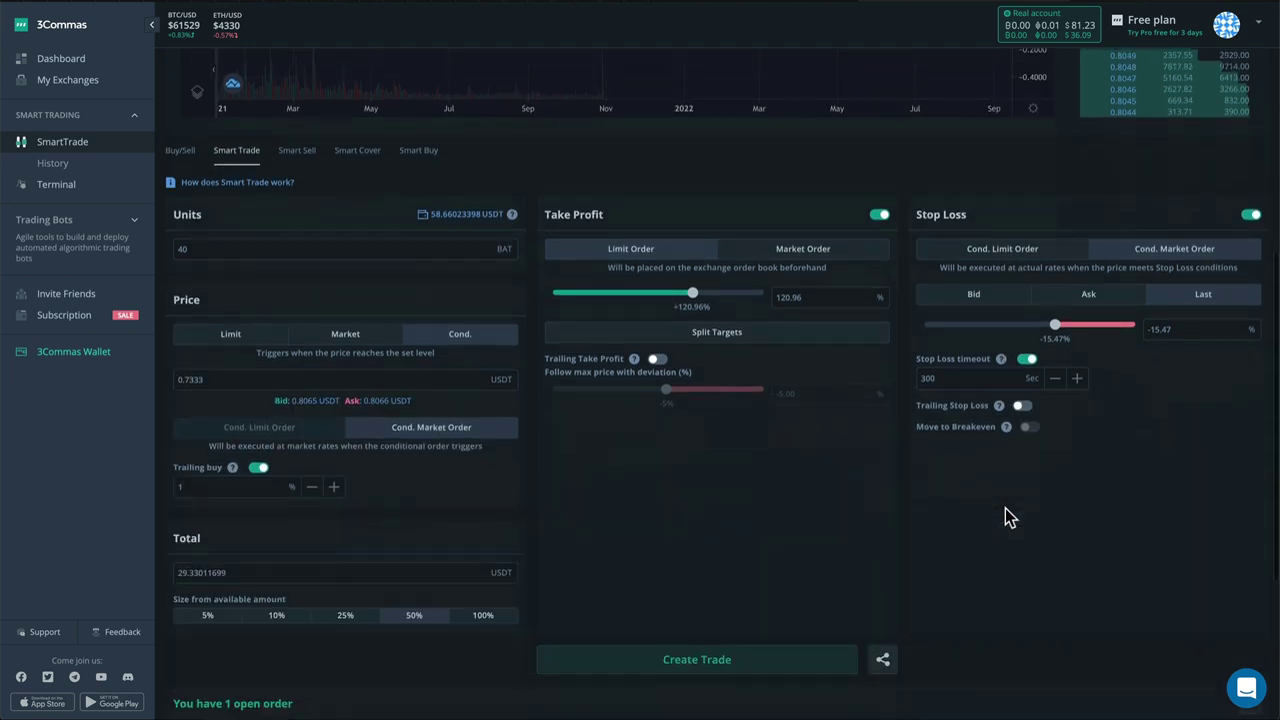
left_click(750, 541)
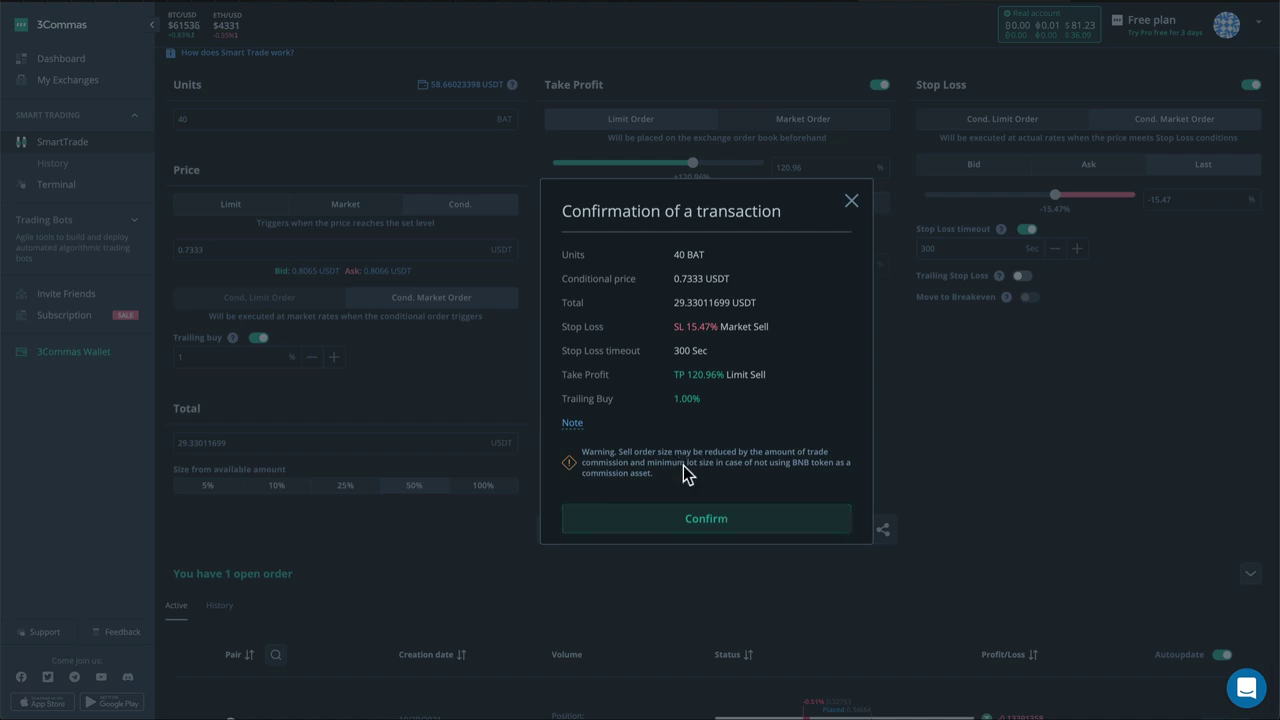
Confirm the 40 BAT conditional buy, which triggers the paid-plan upgrade prompt
left_click(684, 522)
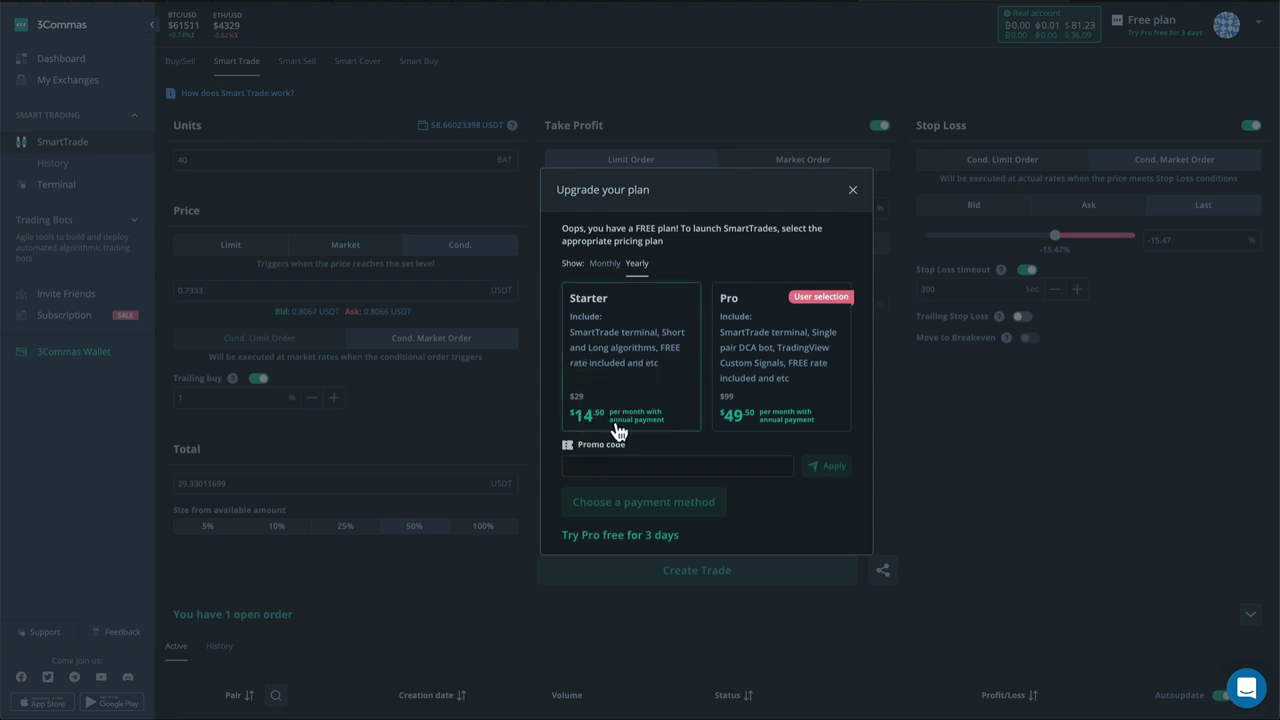
Choose monthly pricing, start the free 3-day Pro trial, and dismiss the confirmation notice
left_click(606, 266)
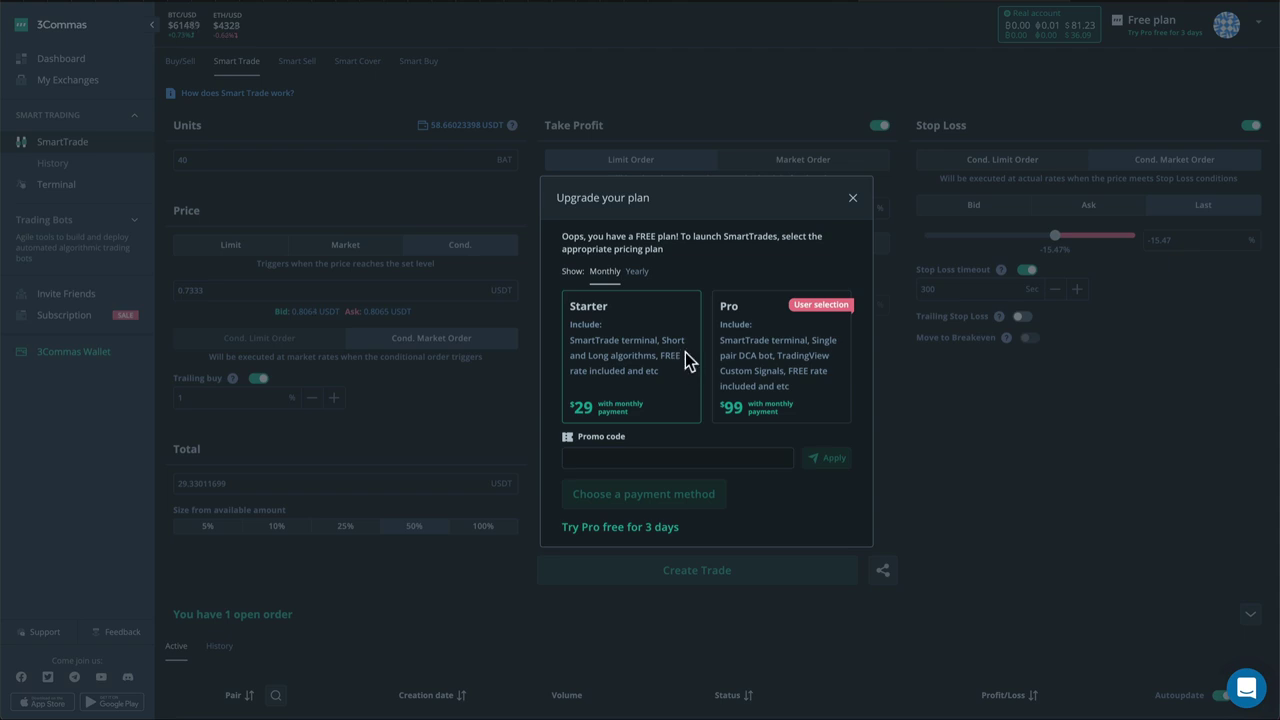
left_click(648, 530)
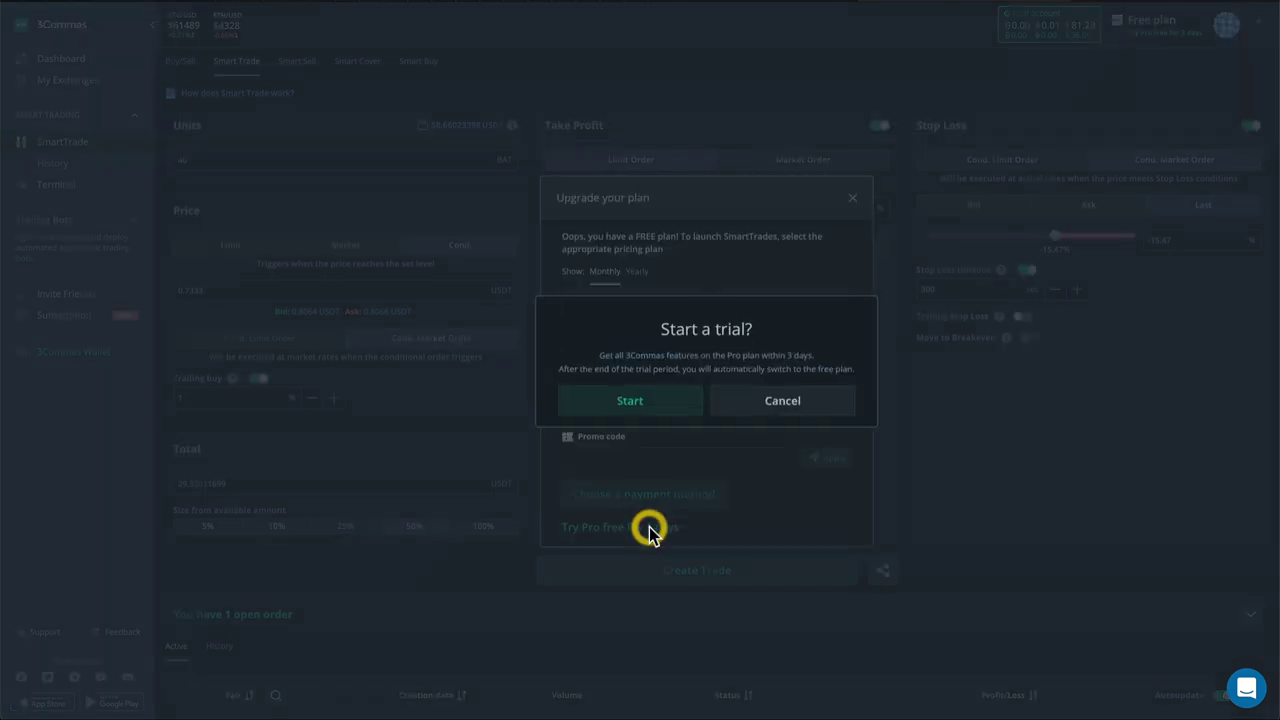
left_click(672, 401)
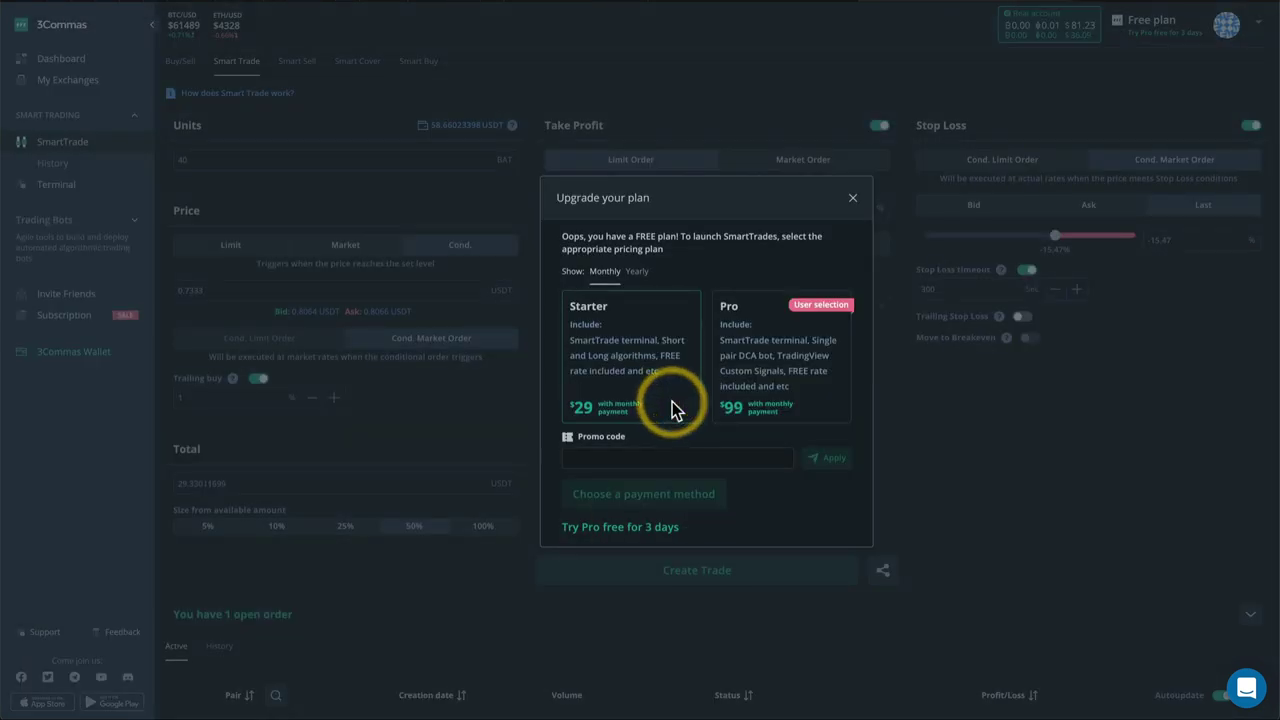
left_click(689, 437)
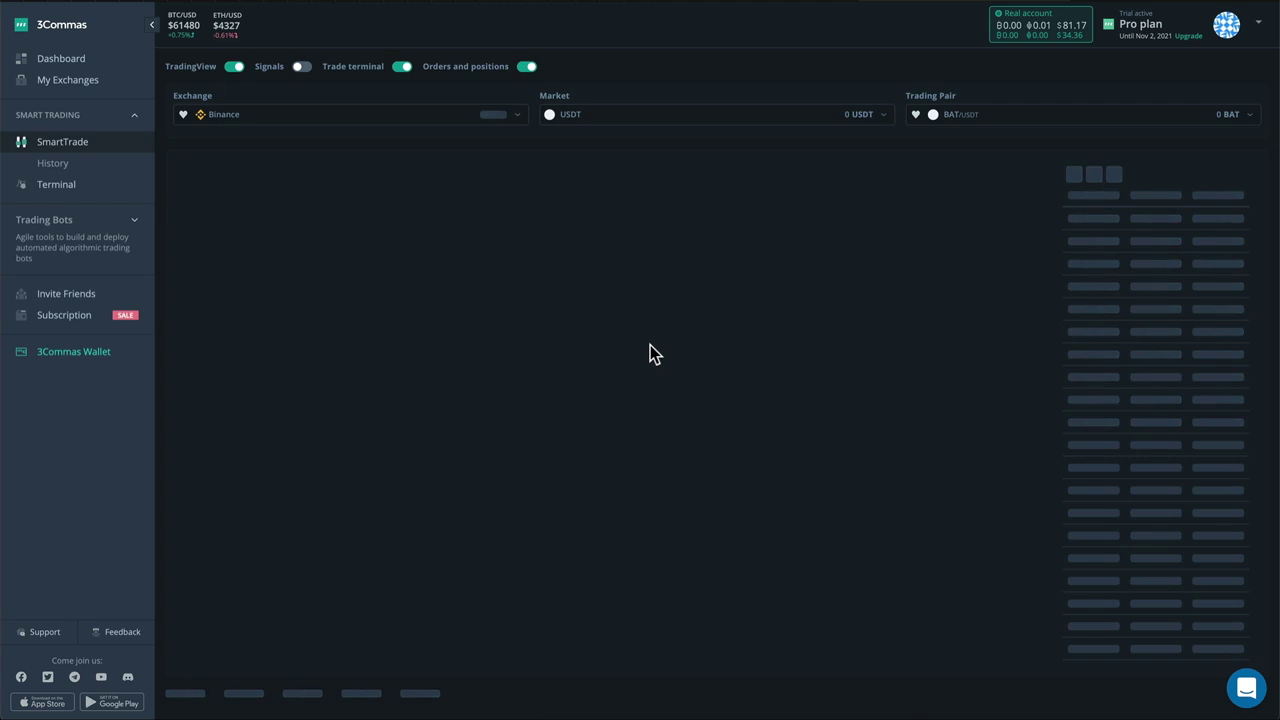
Reload the SmartTrade page with F5 and return to the reset 8 BAT market-buy form
scroll(650, 345, "down", 2)
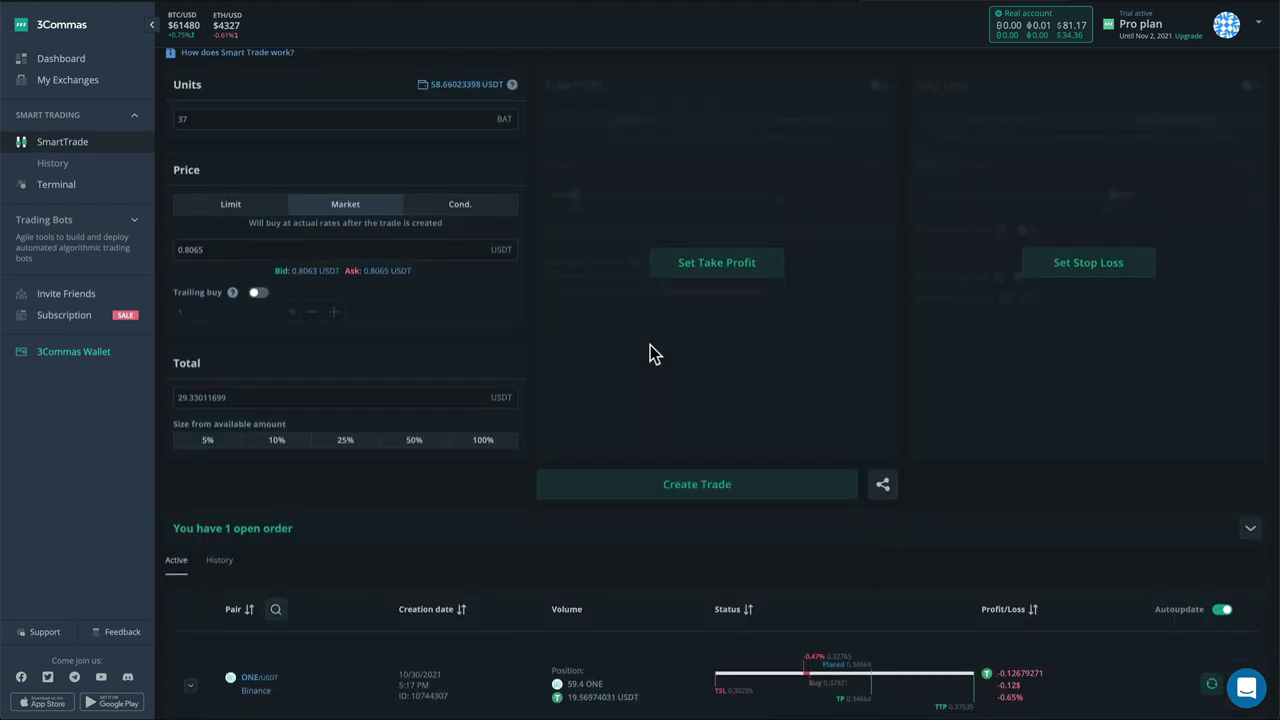
scroll(1018, 650, "down", 2)
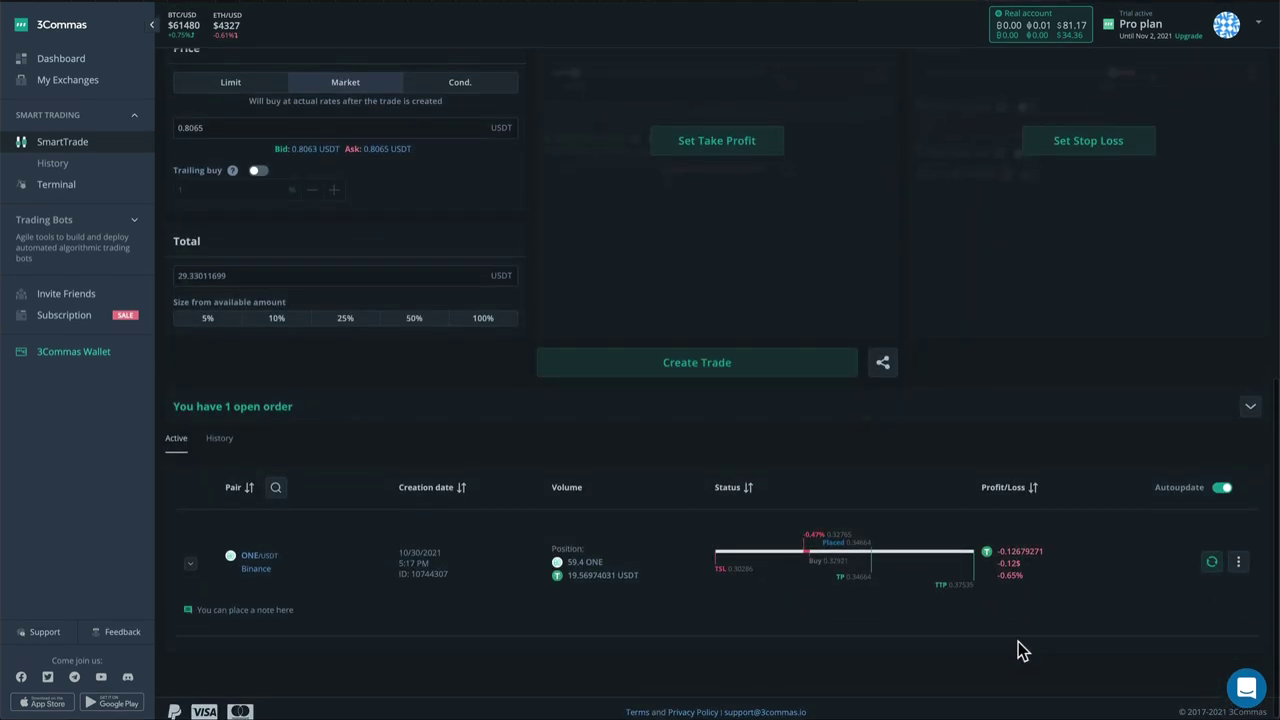
scroll(1008, 607, "up", 5)
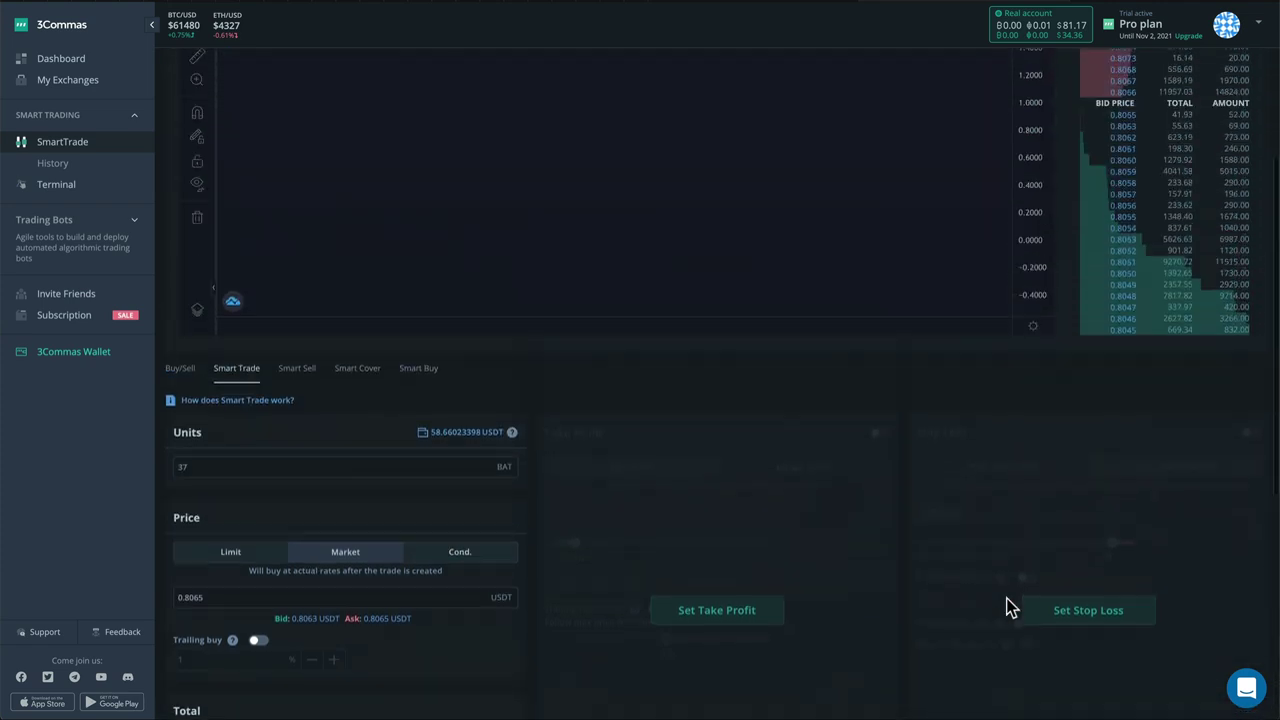
scroll(1008, 607, "up", 3)
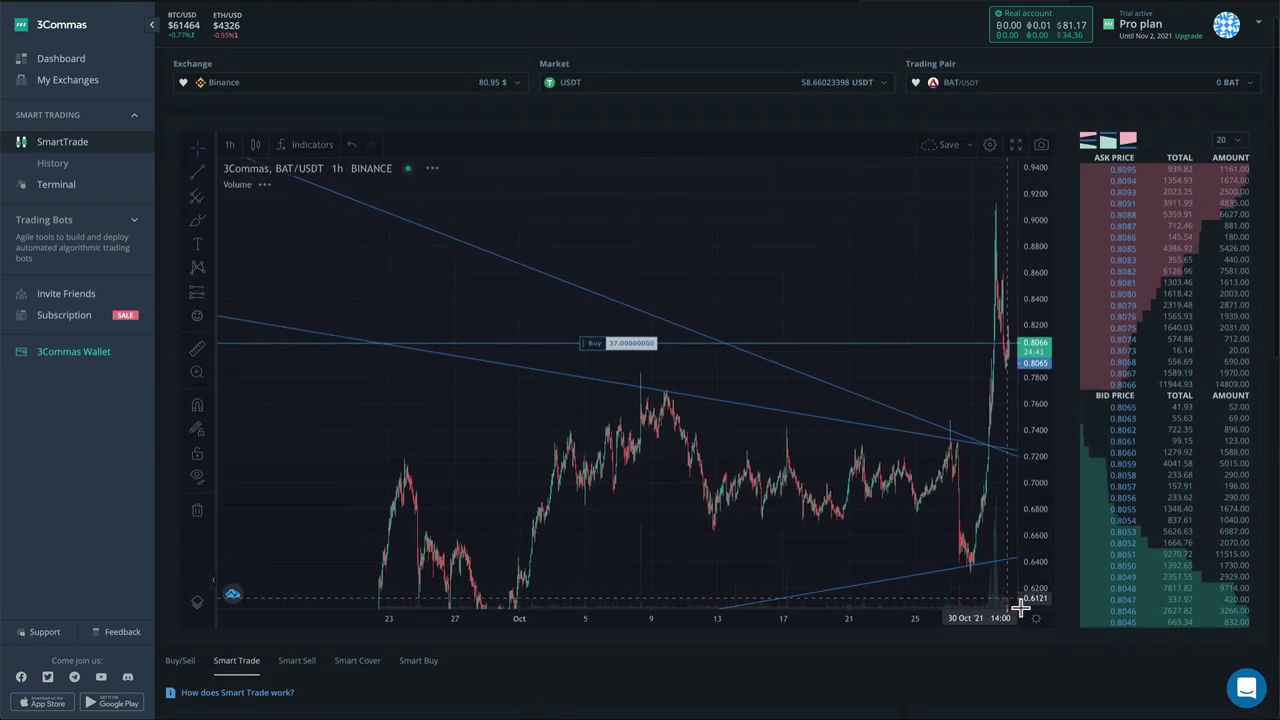
scroll(1070, 612, "down", 8)
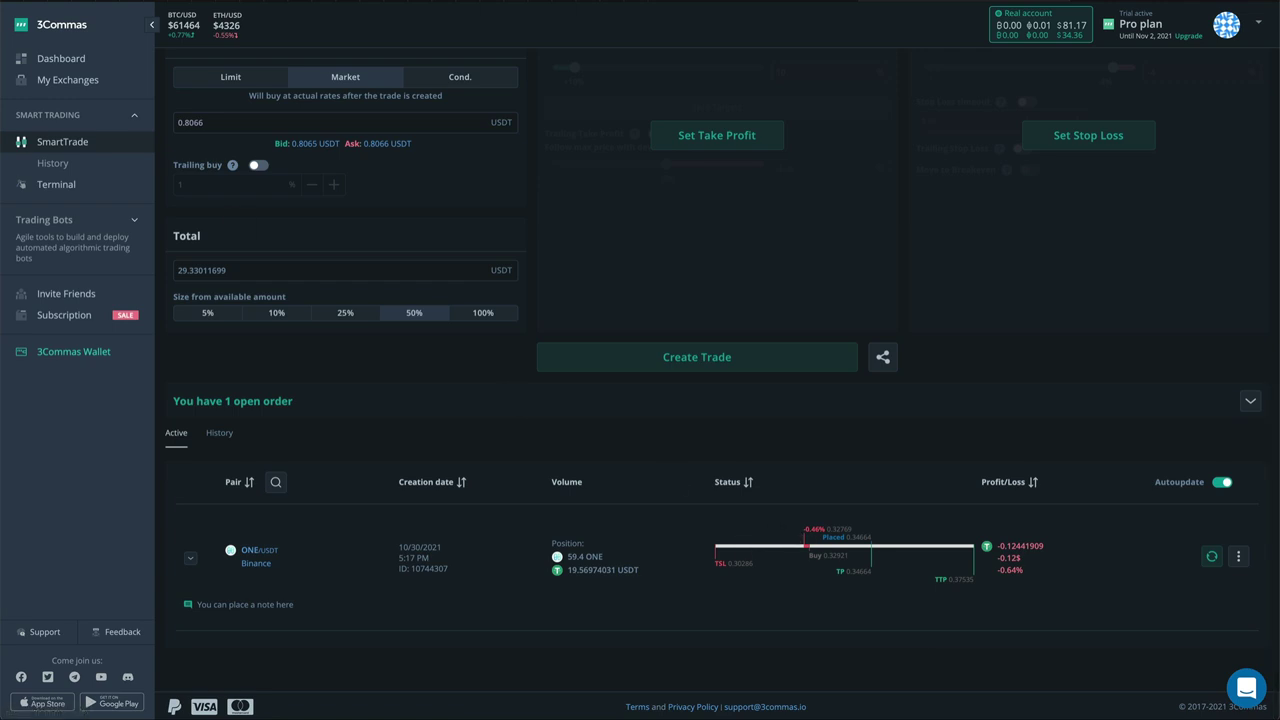
key("F5")
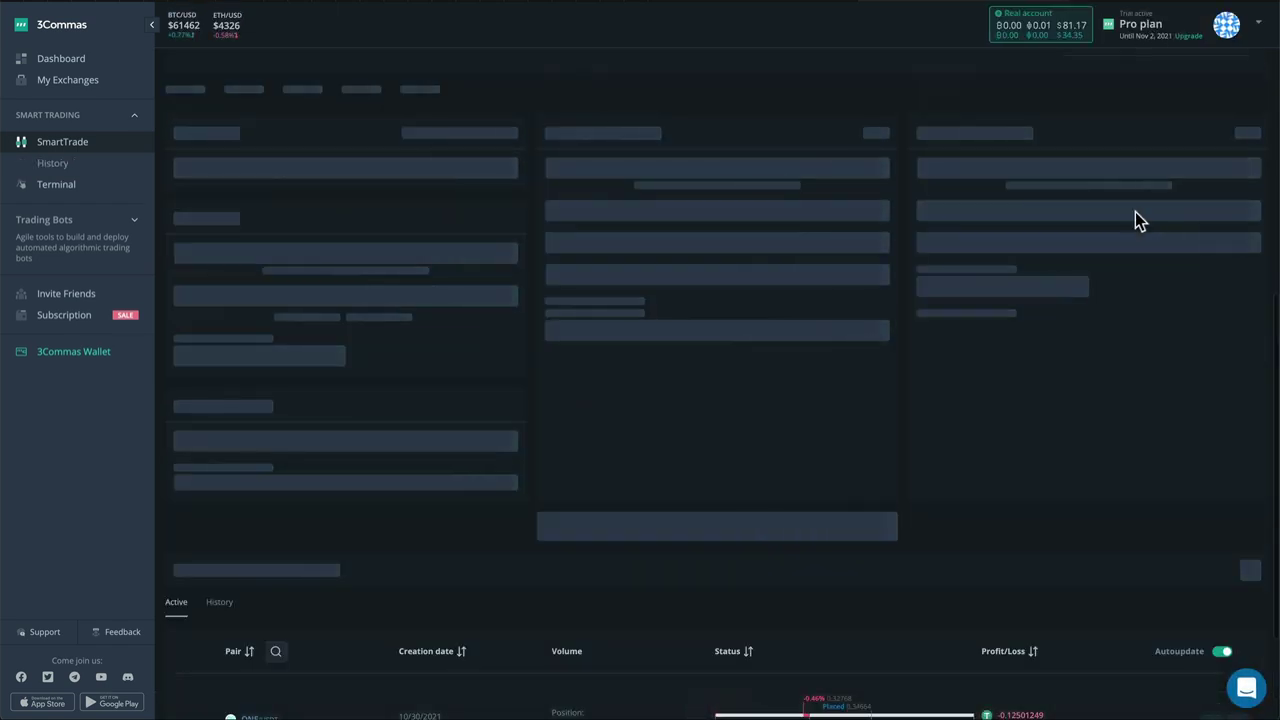
scroll(1184, 355, "down", 3)
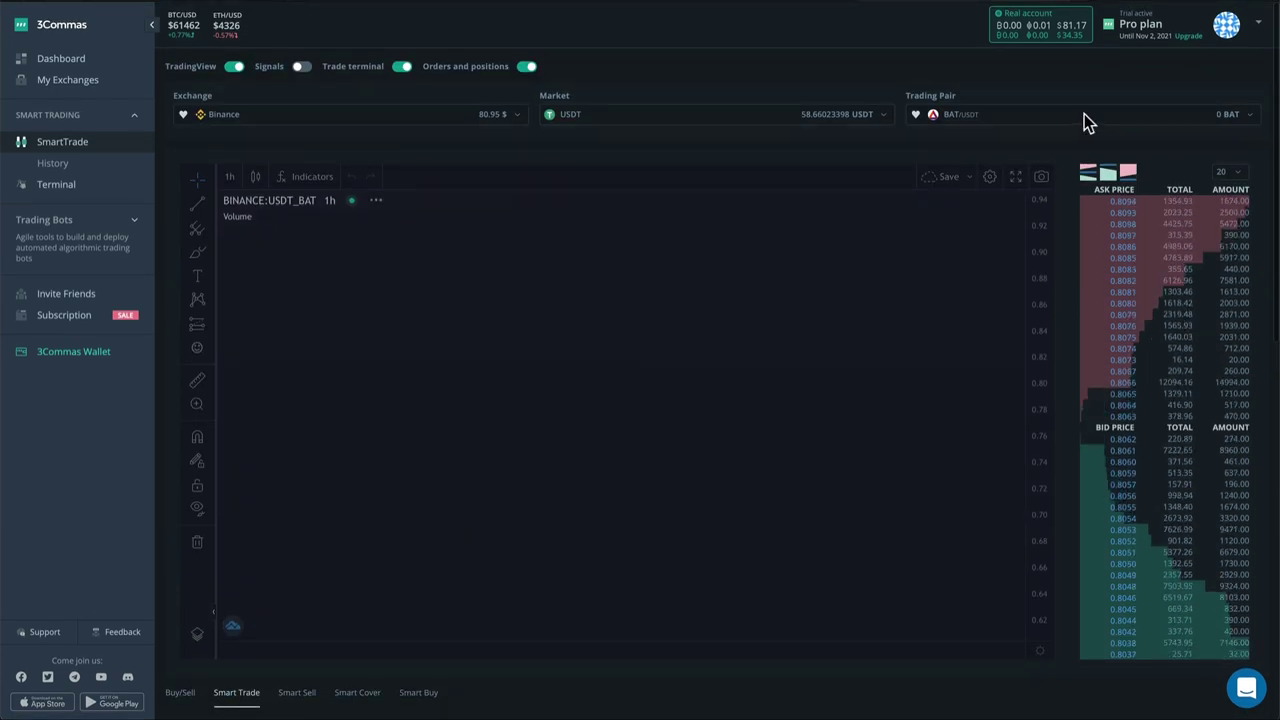
scroll(1084, 120, "down", 3)
scroll(1085, 113, "down", 5)
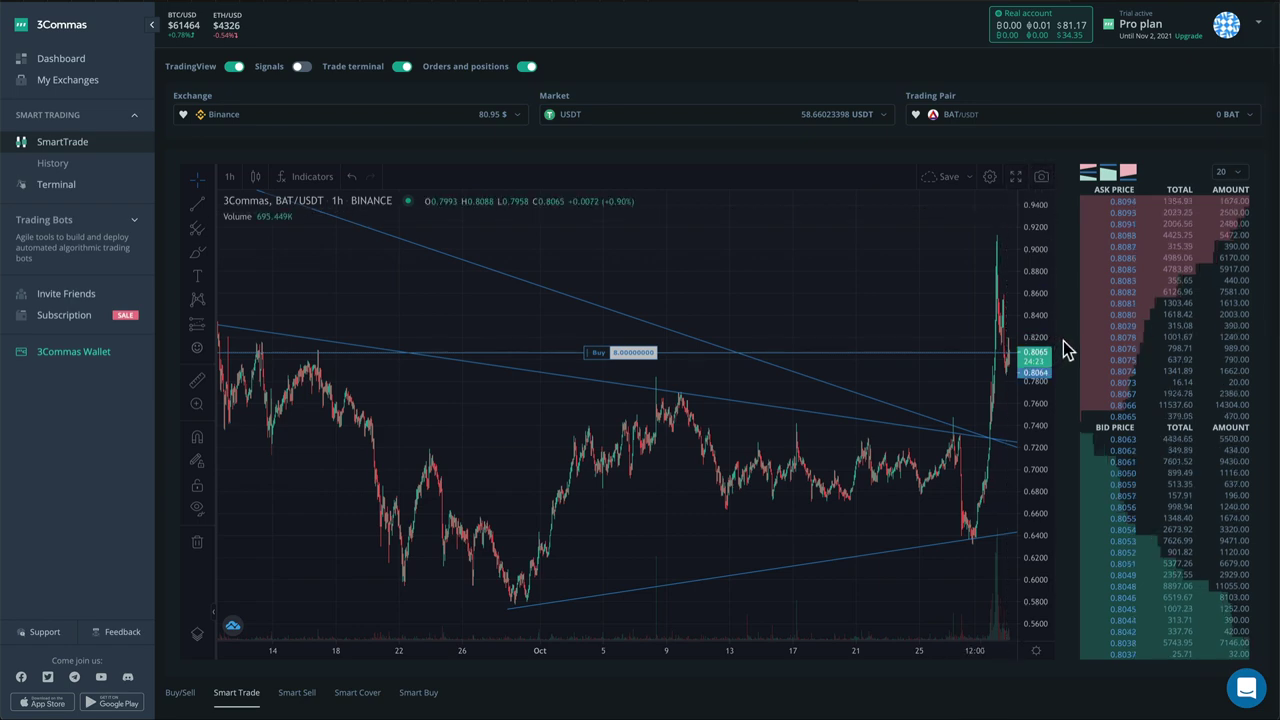
scroll(1063, 346, "down", 5)
scroll(380, 354, "up", 1)
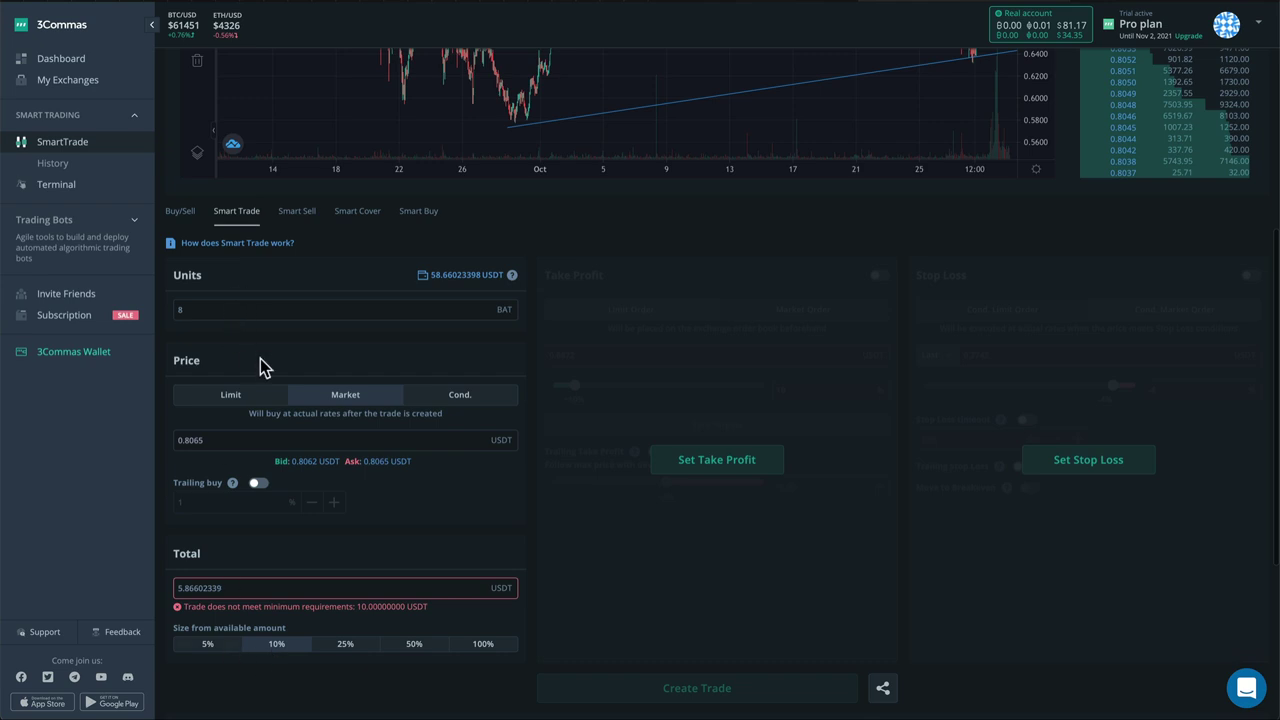
scroll(760, 394, "up", 5)
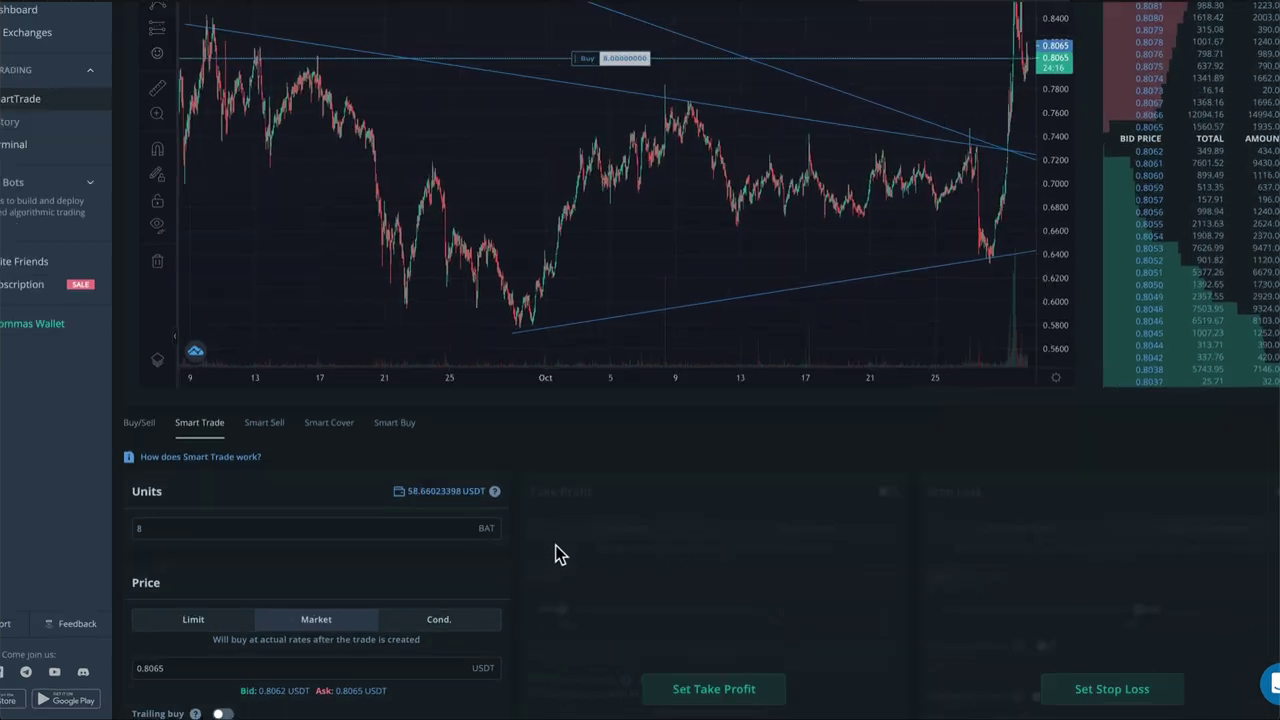
scroll(460, 420, "down", 3)
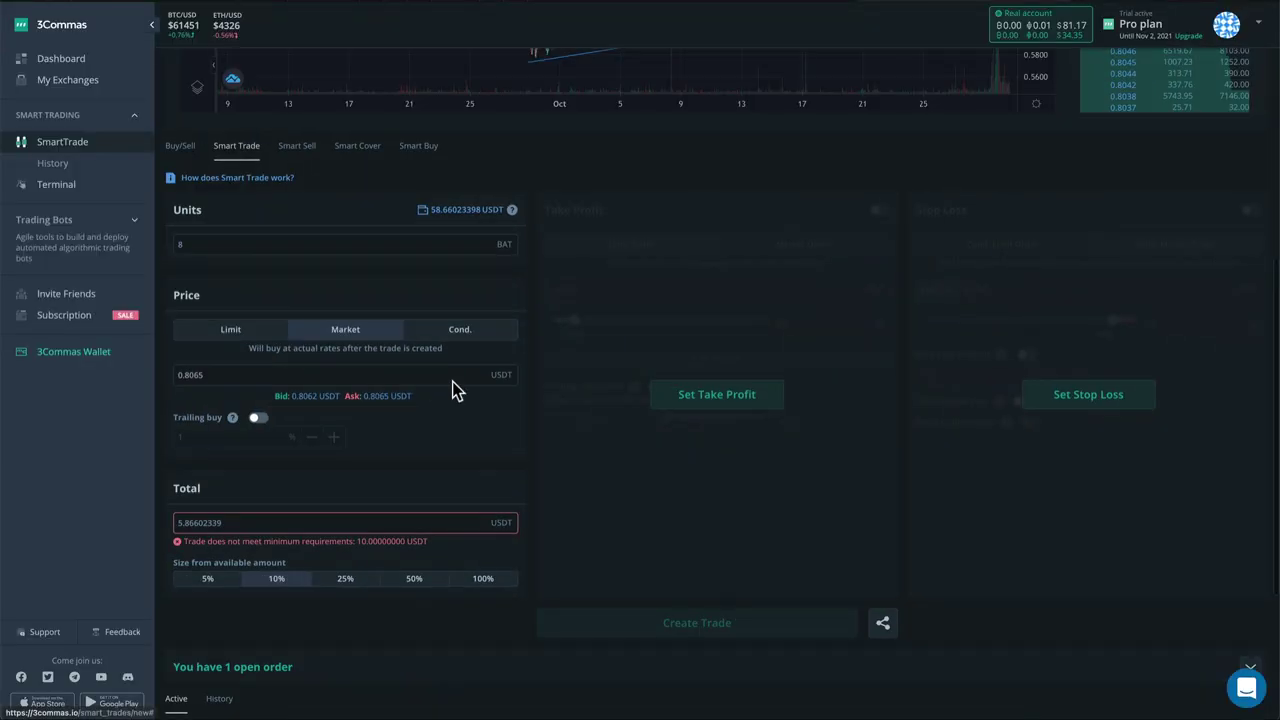
Make the buy conditional with 1% trailing, size it at 50% (41 BAT), triggering at 0.7295
left_click(476, 331)
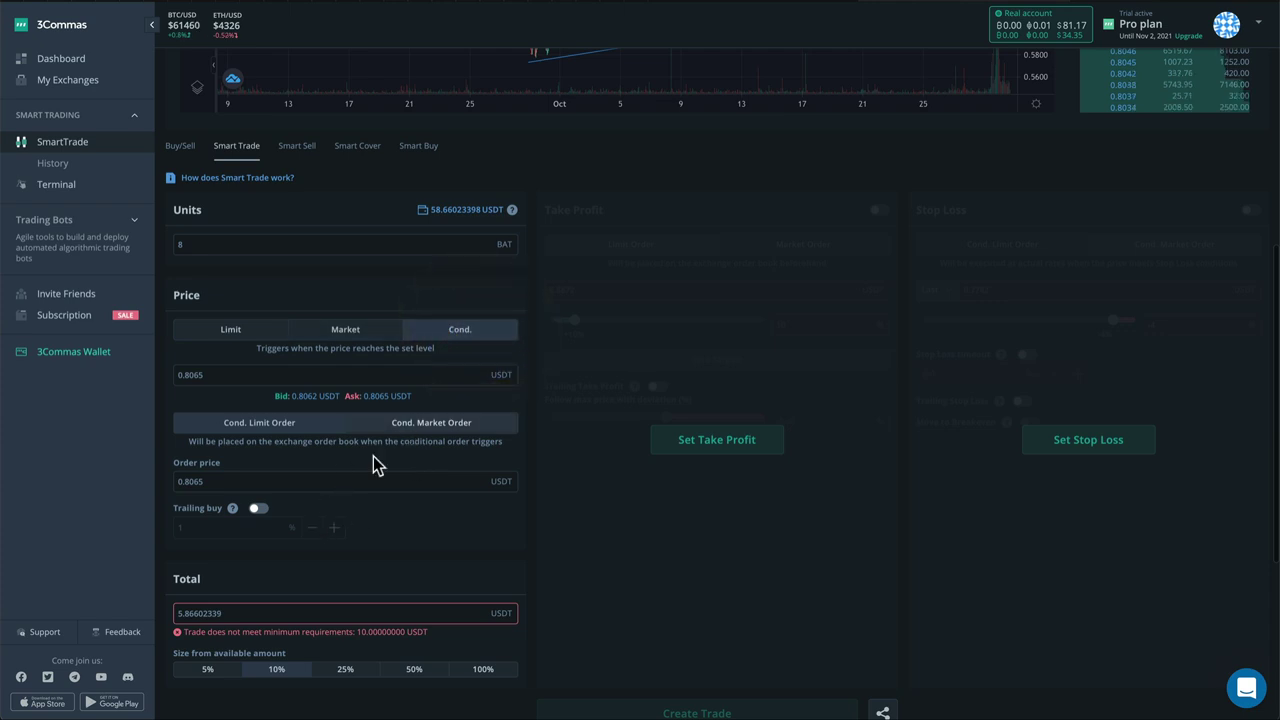
left_click(256, 510)
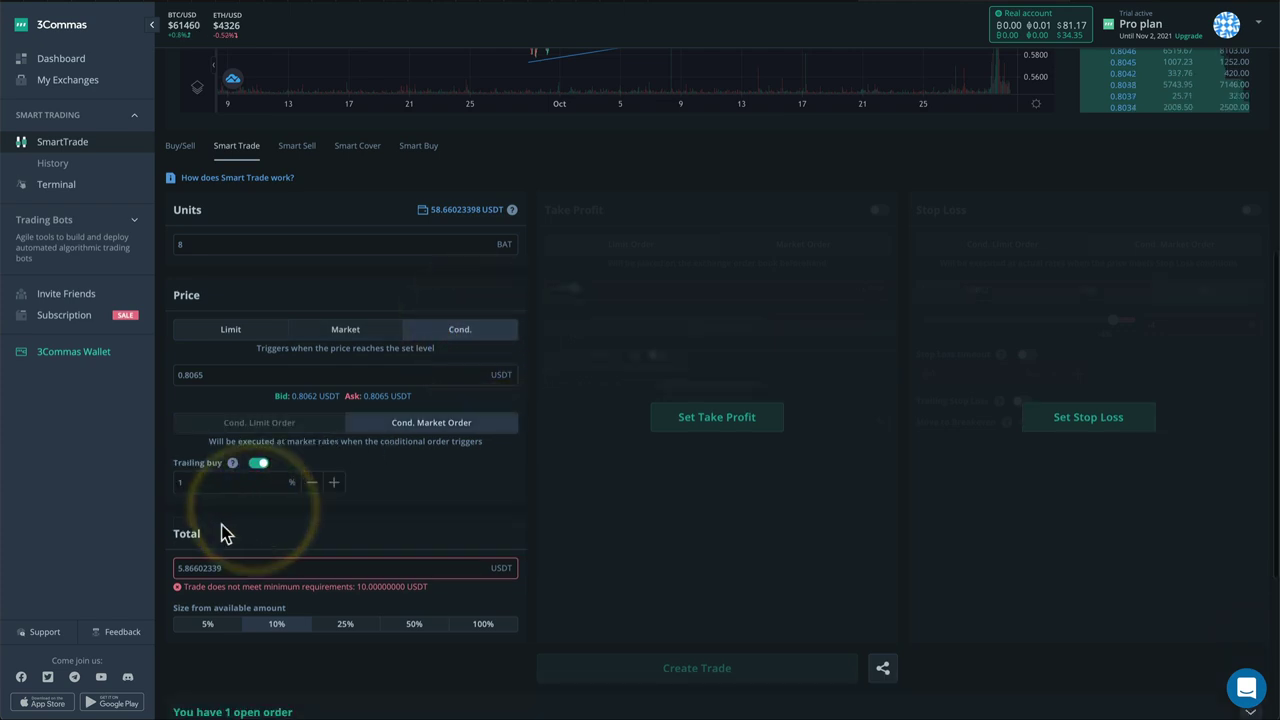
left_click(361, 630)
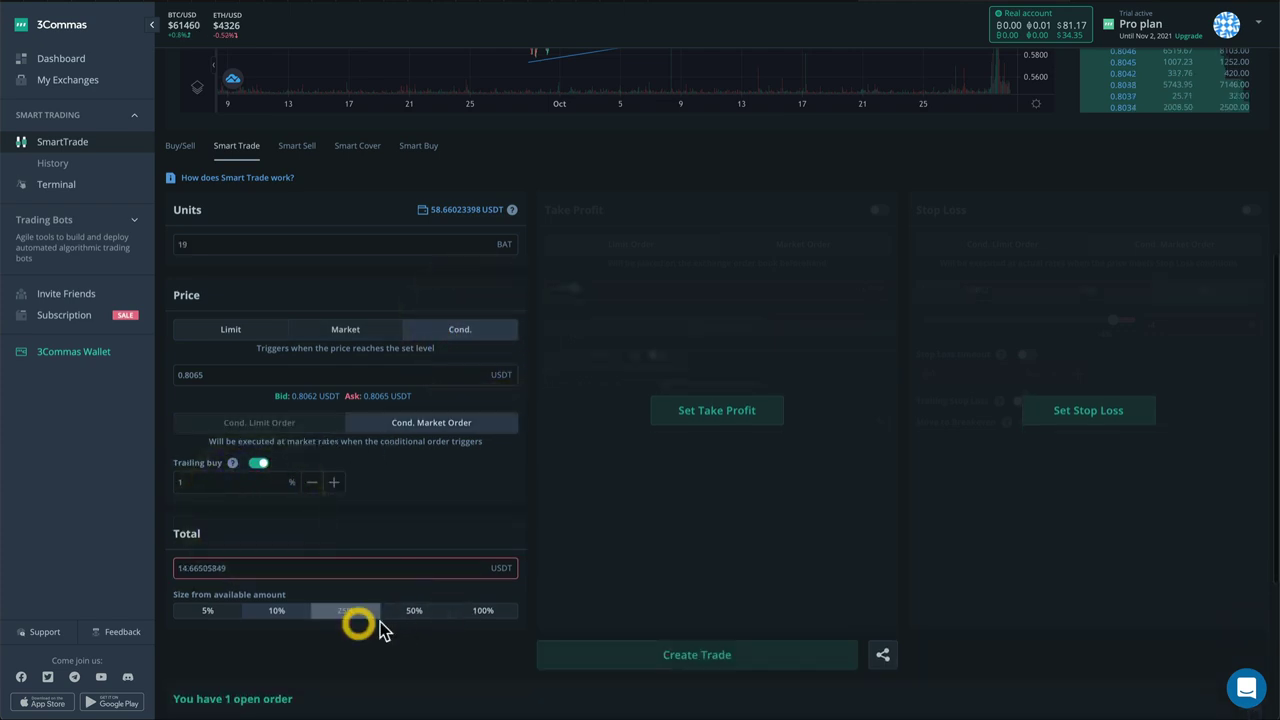
left_click(418, 612)
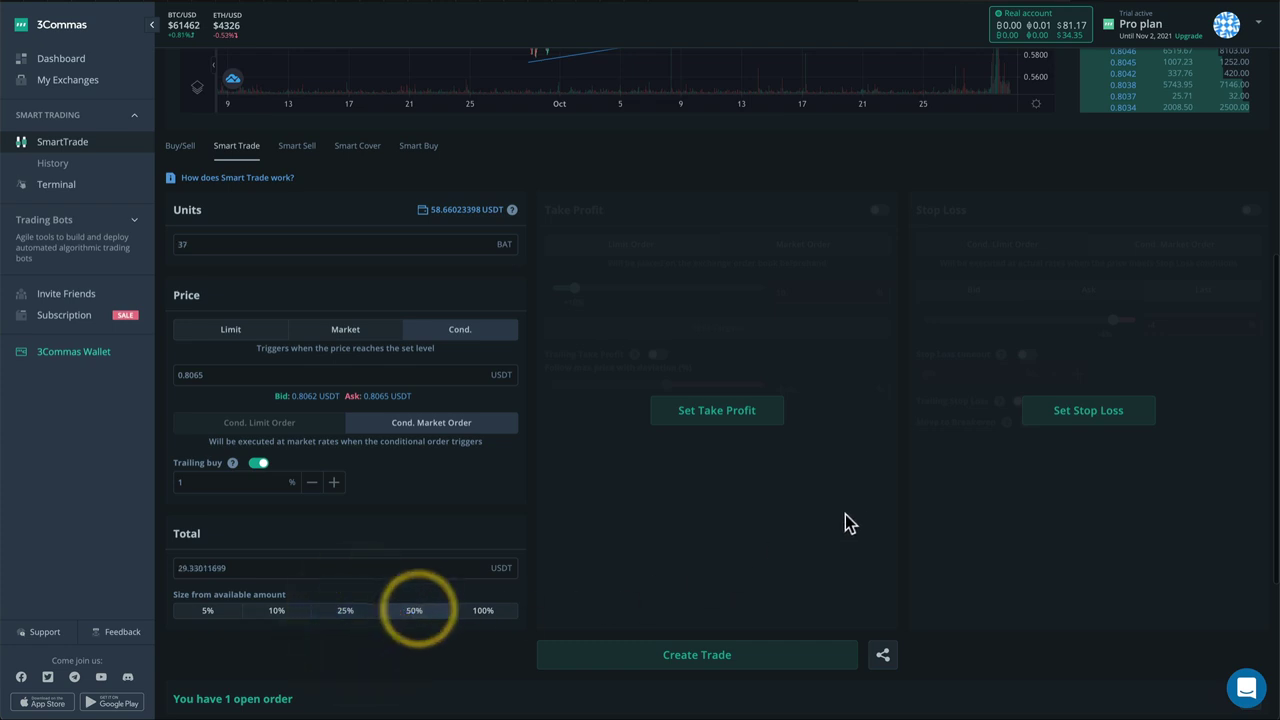
scroll(1105, 485, "up", 5)
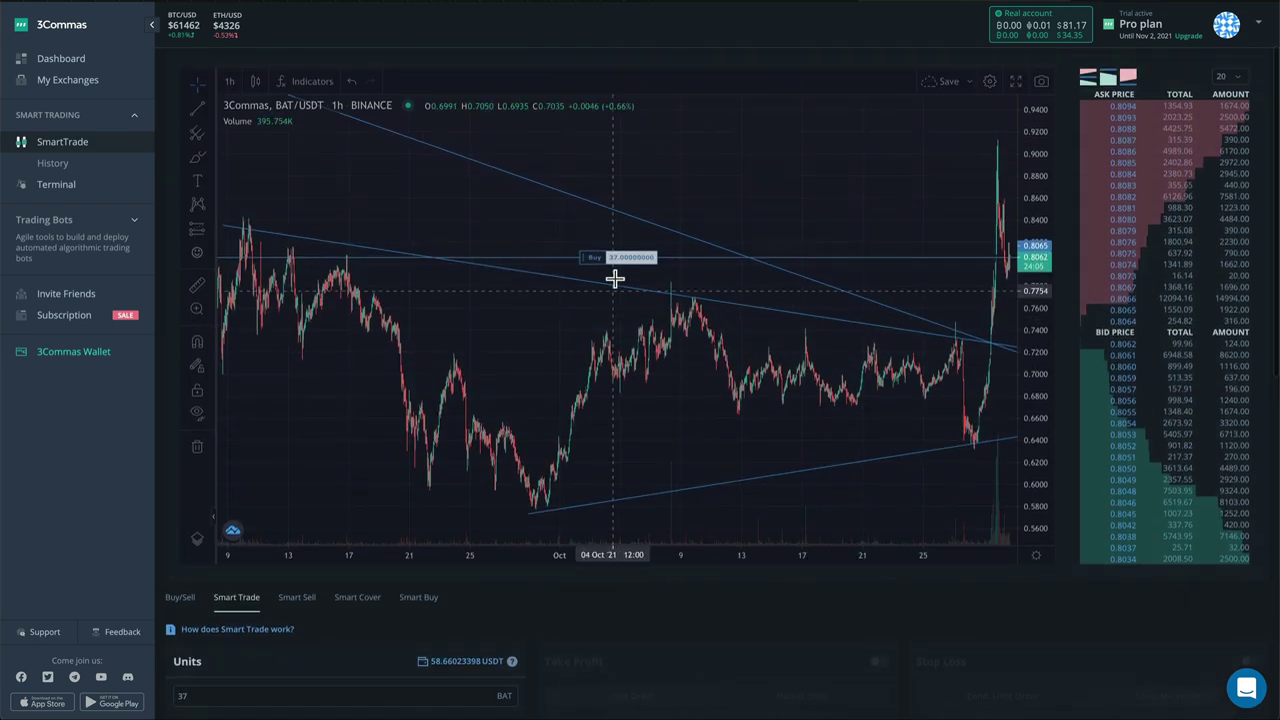
left_click_drag(598, 257, 583, 343)
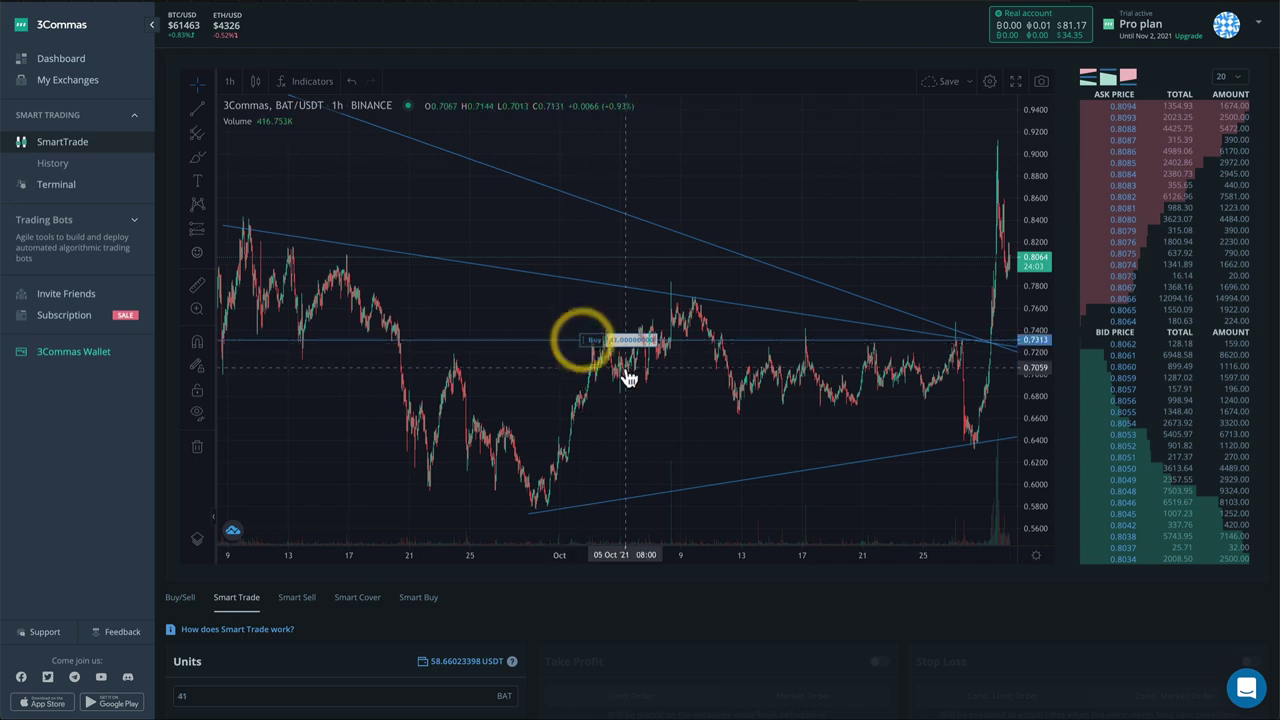
scroll(623, 368, "right", 5)
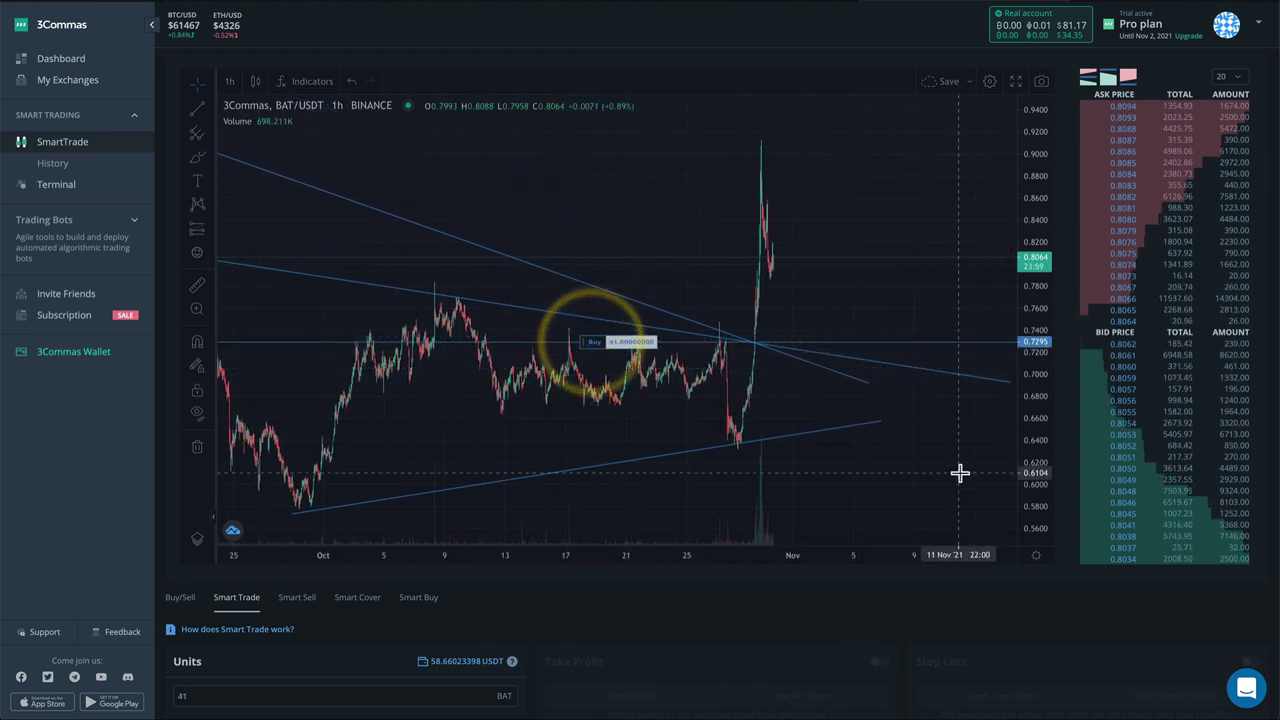
scroll(1085, 632, "down", 5)
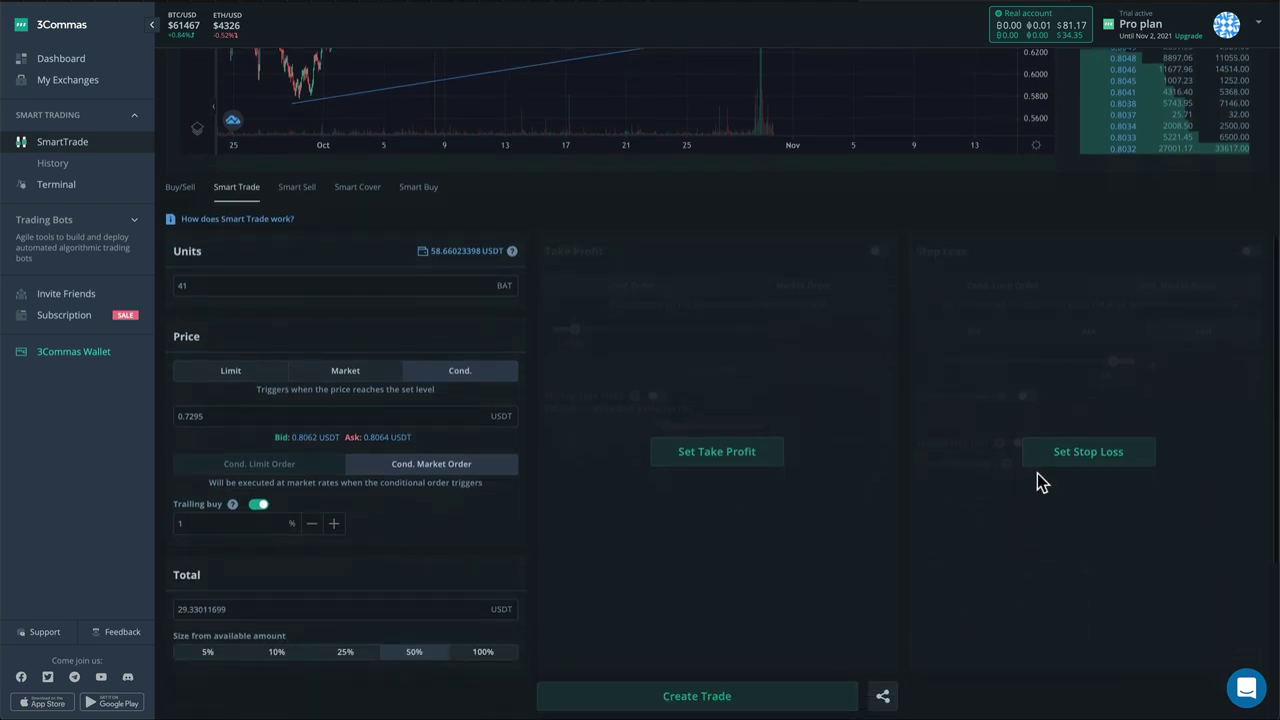
Add a stop loss and drag its line to -14.5%
left_click(1057, 455)
scroll(1060, 460, "up", 3)
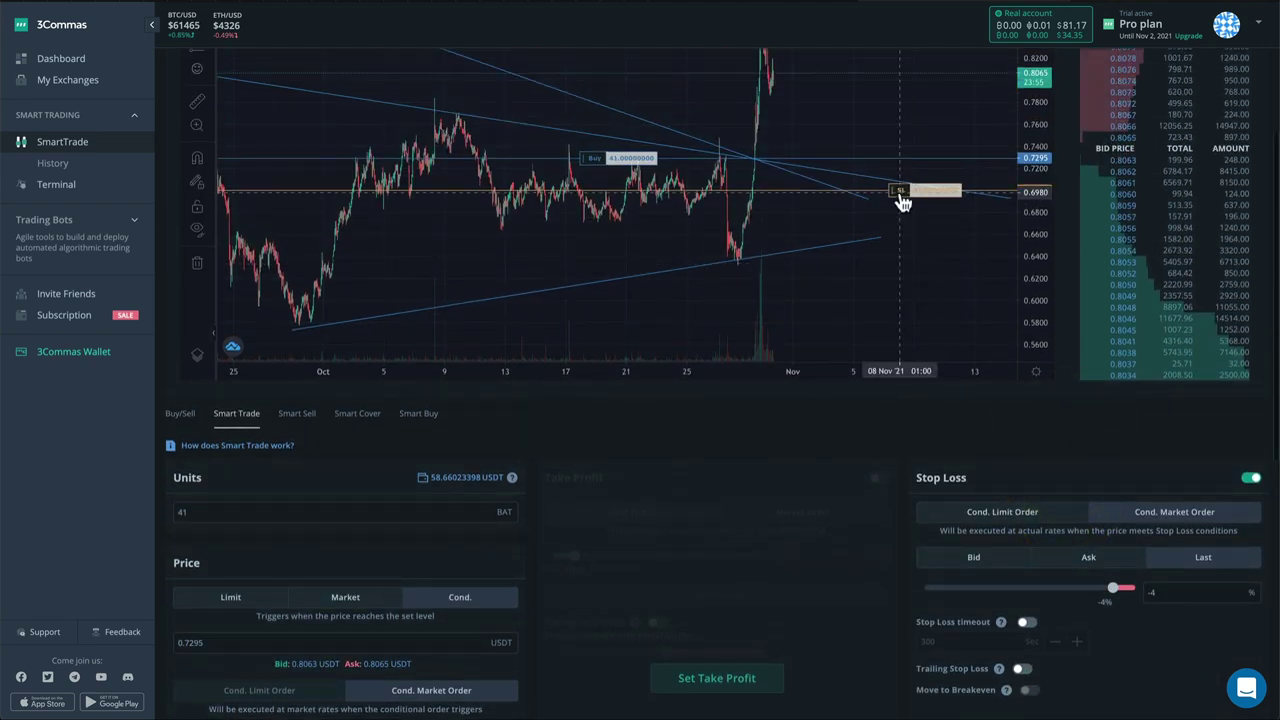
left_click_drag(901, 195, 879, 275)
scroll(1068, 620, "down", 1)
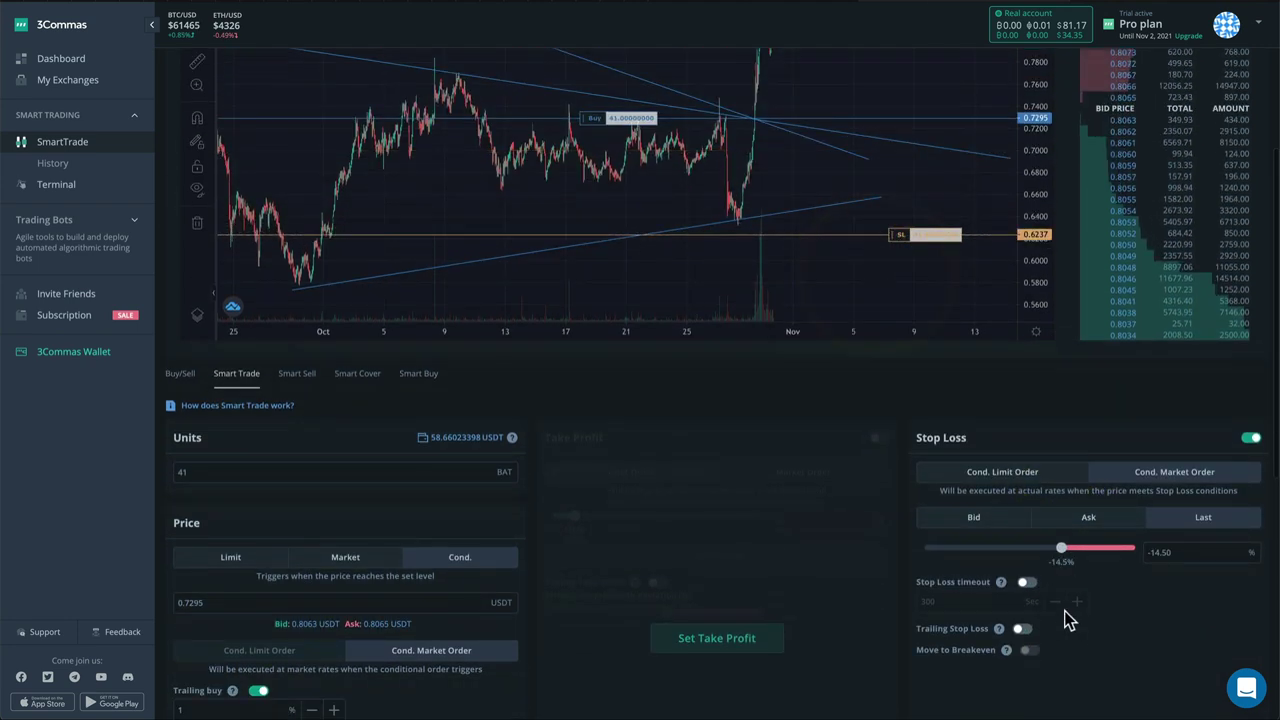
scroll(1068, 620, "down", 3)
Add a 120% take profit with -2% trailing deviation and submit the trade for confirmation
left_click(679, 453)
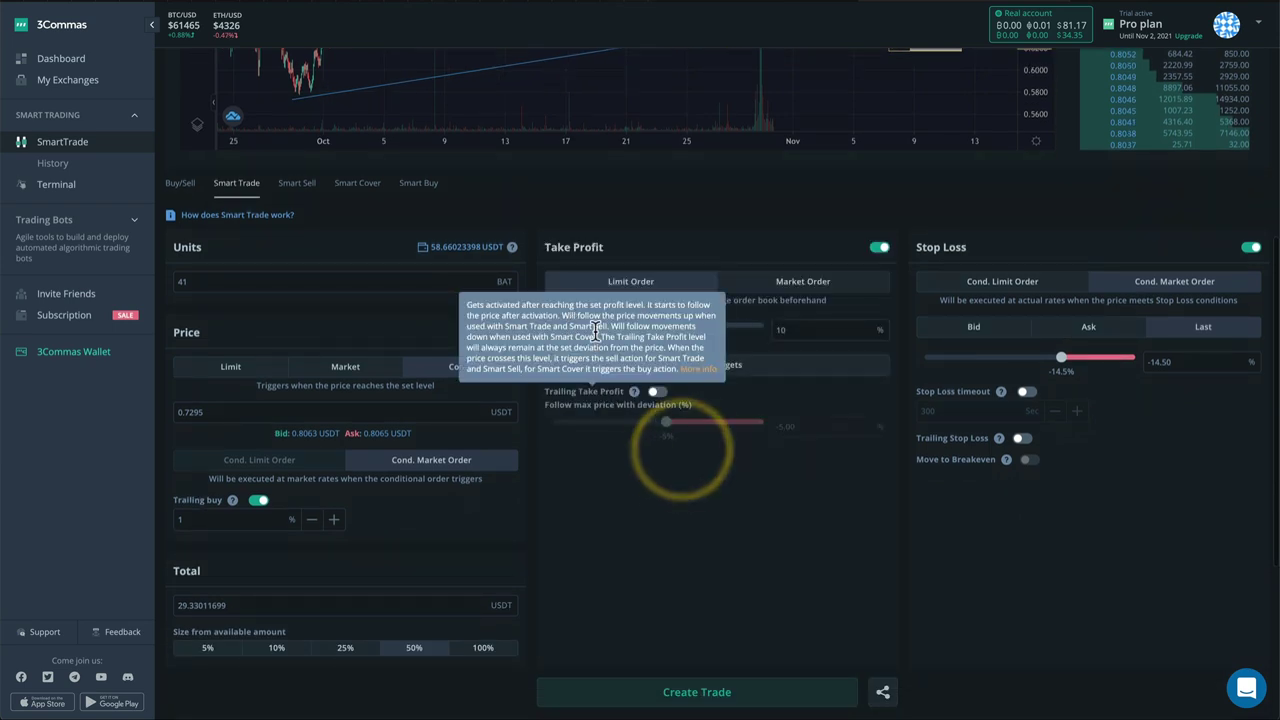
double_click(790, 333)
type("120")
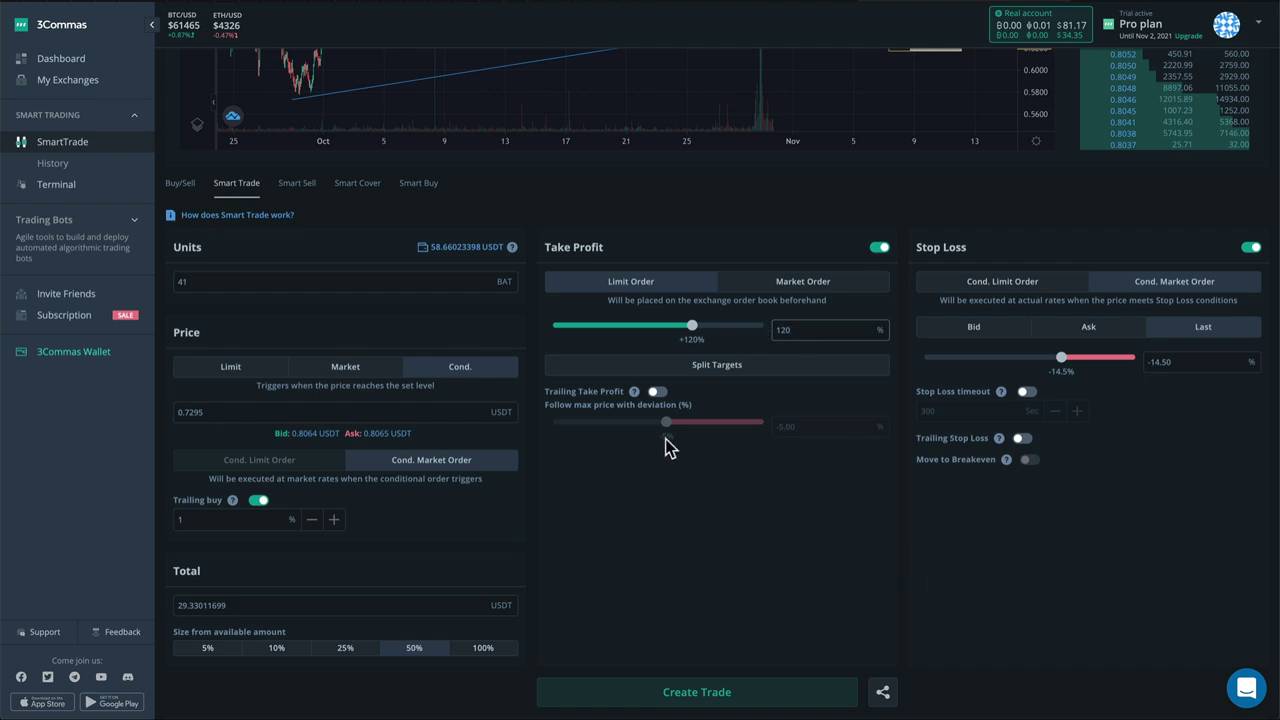
left_click(657, 393)
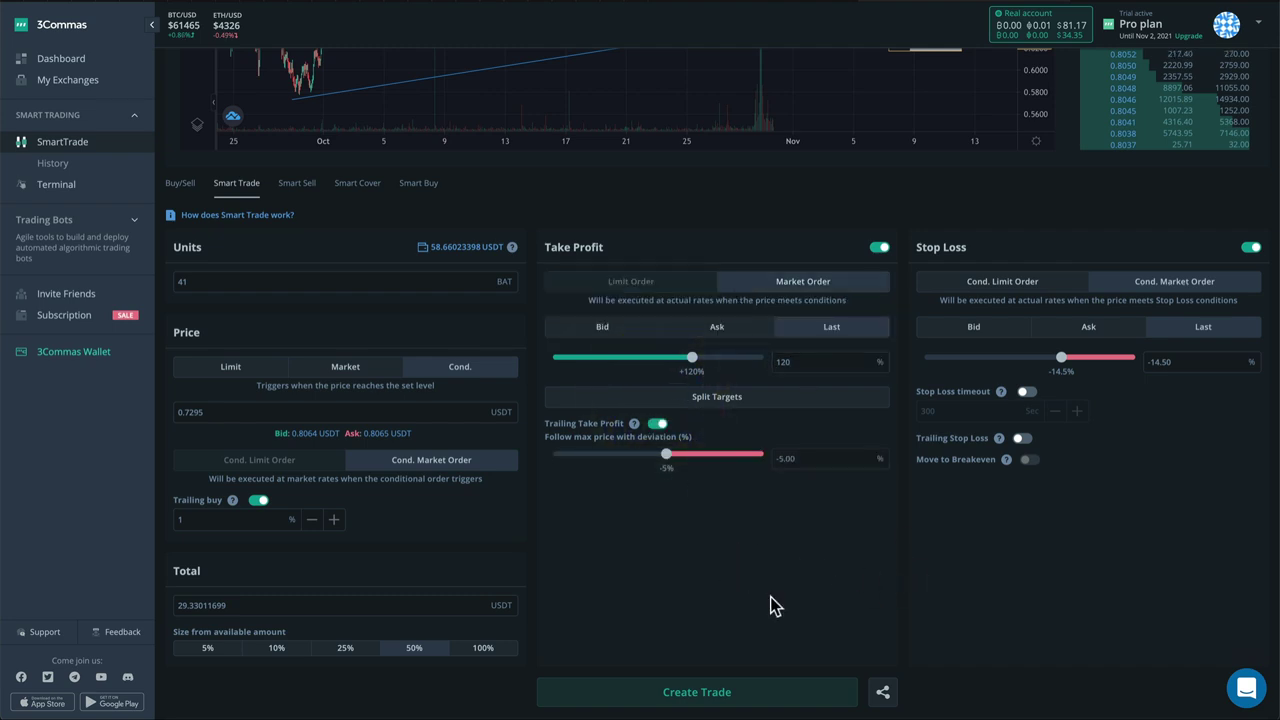
scroll(789, 606, "down", 3)
scroll(806, 614, "up", 1)
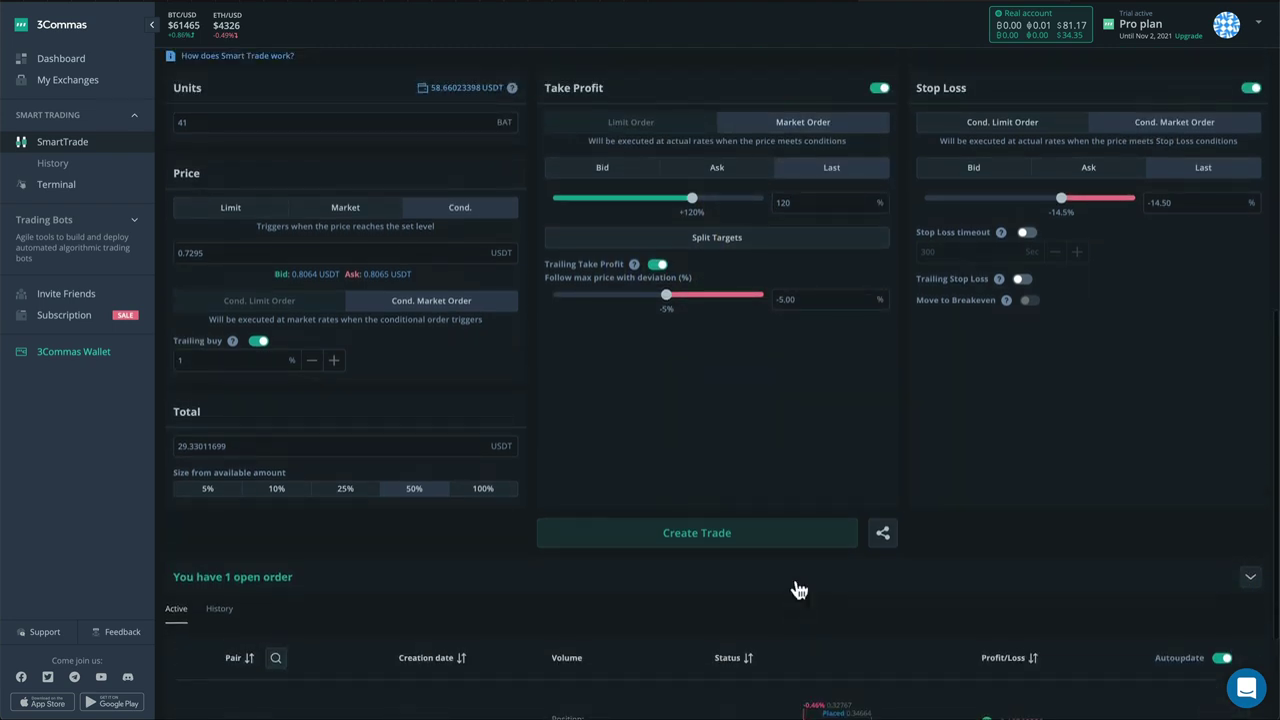
double_click(781, 300)
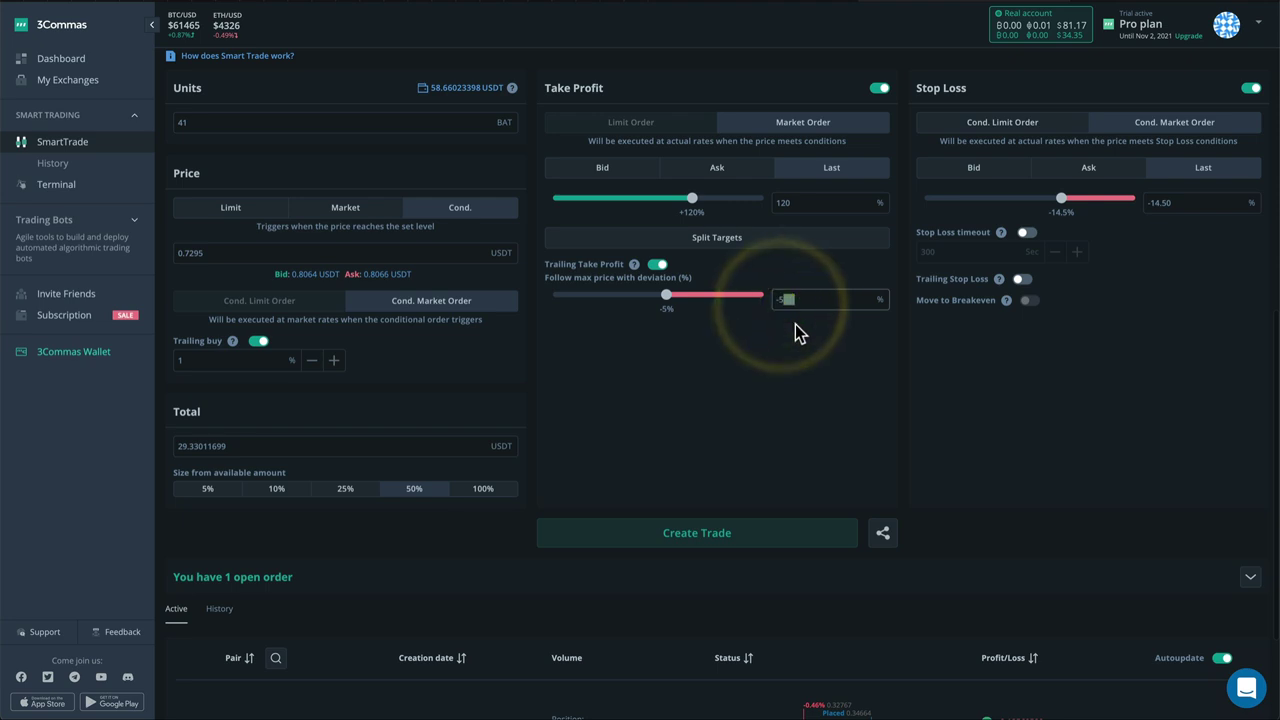
type("0")
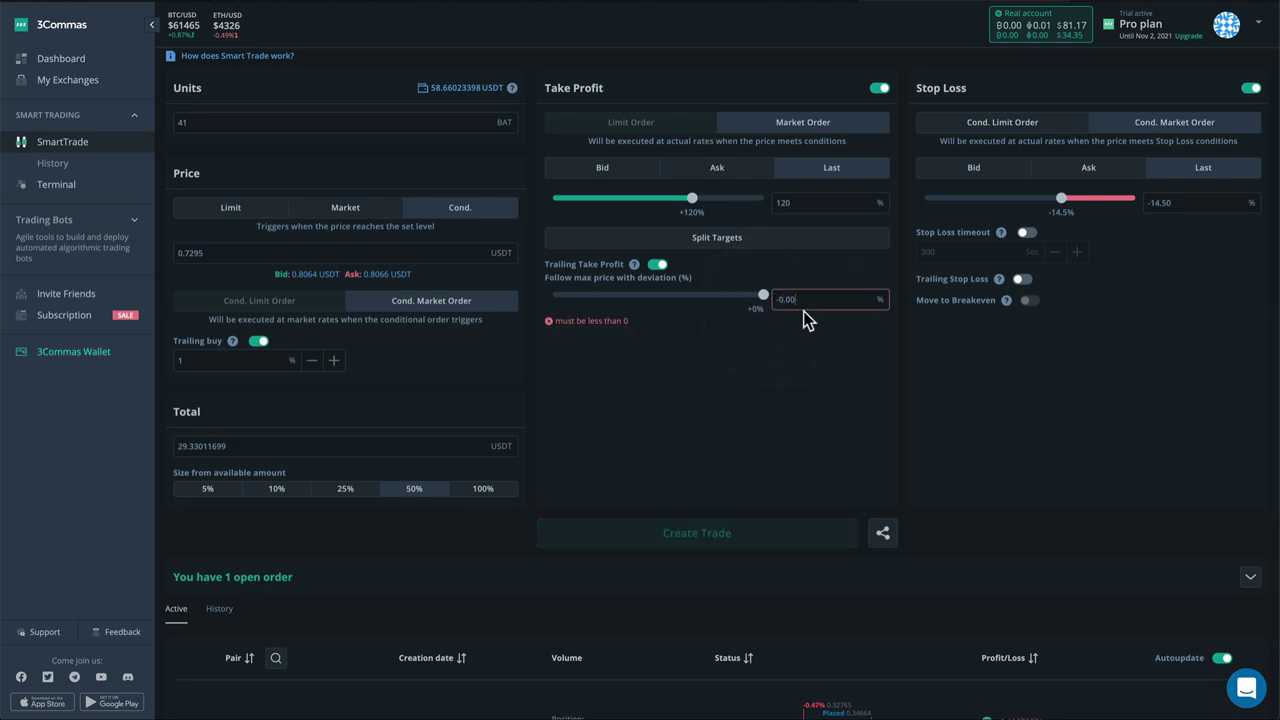
left_click(757, 296)
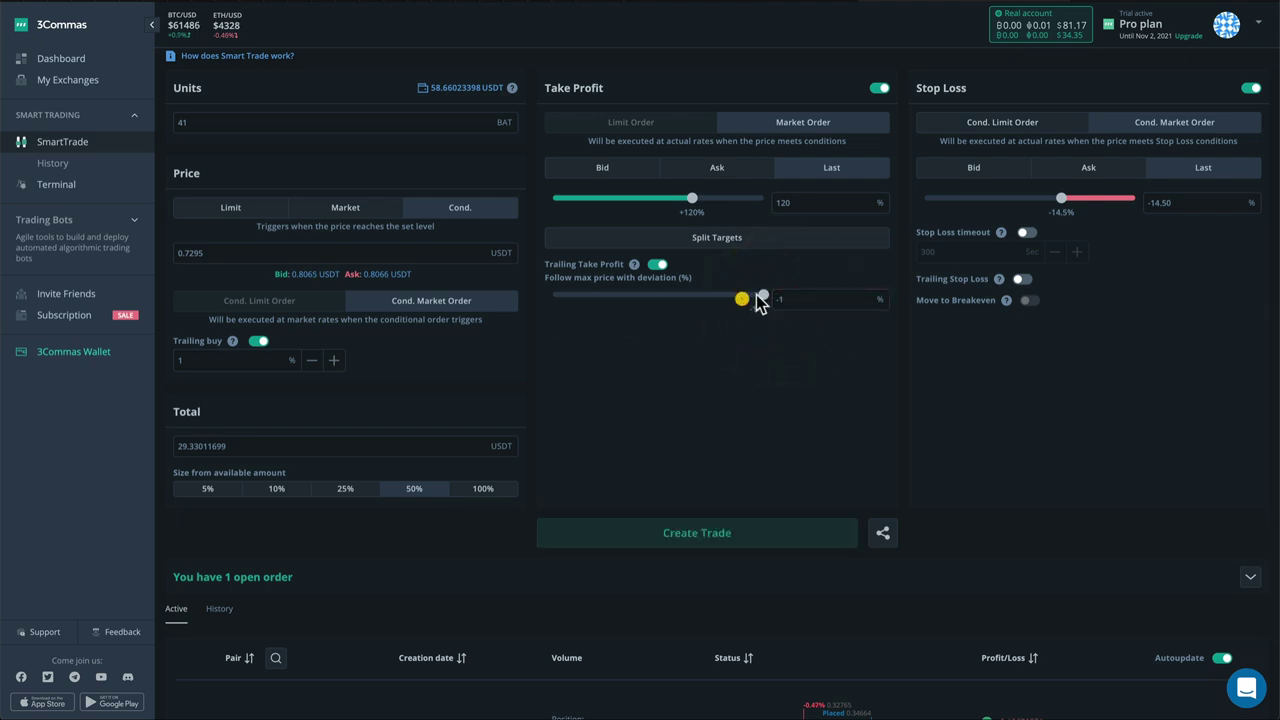
left_click(729, 296)
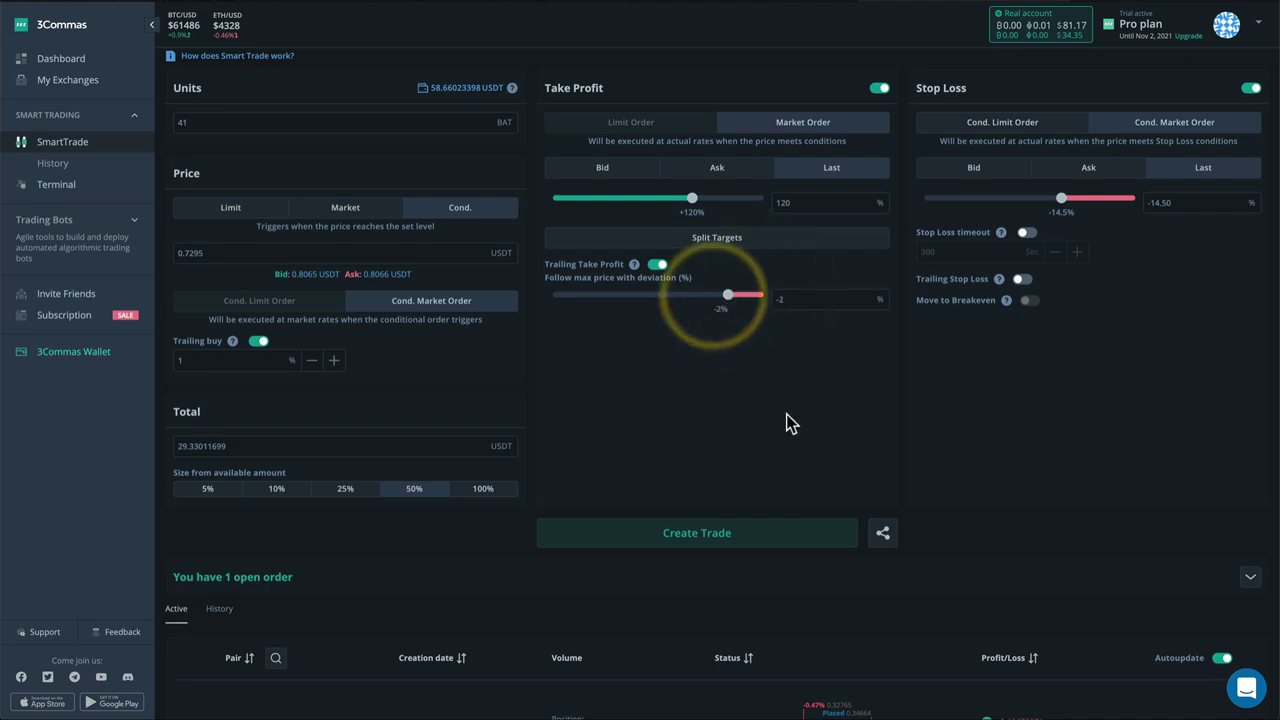
left_click(748, 540)
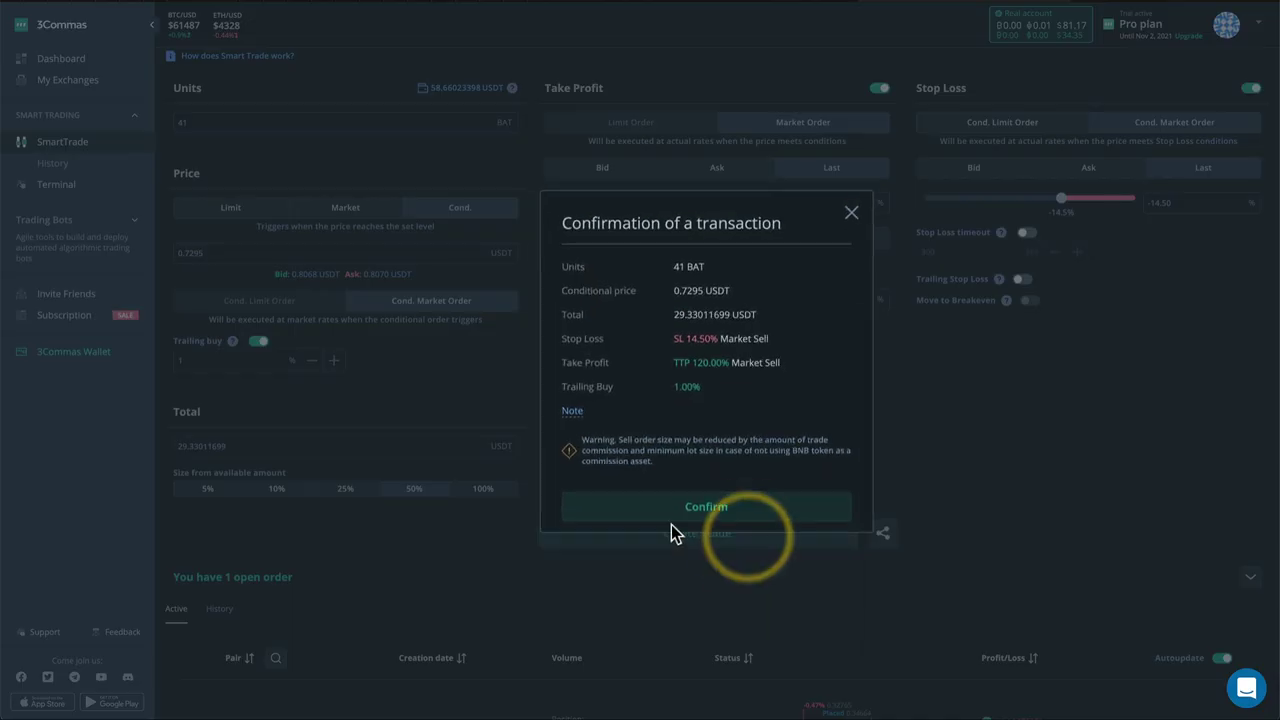
Confirm the 41 BAT SmartTrade, dismiss the success message, and review the open orders
left_click(686, 510)
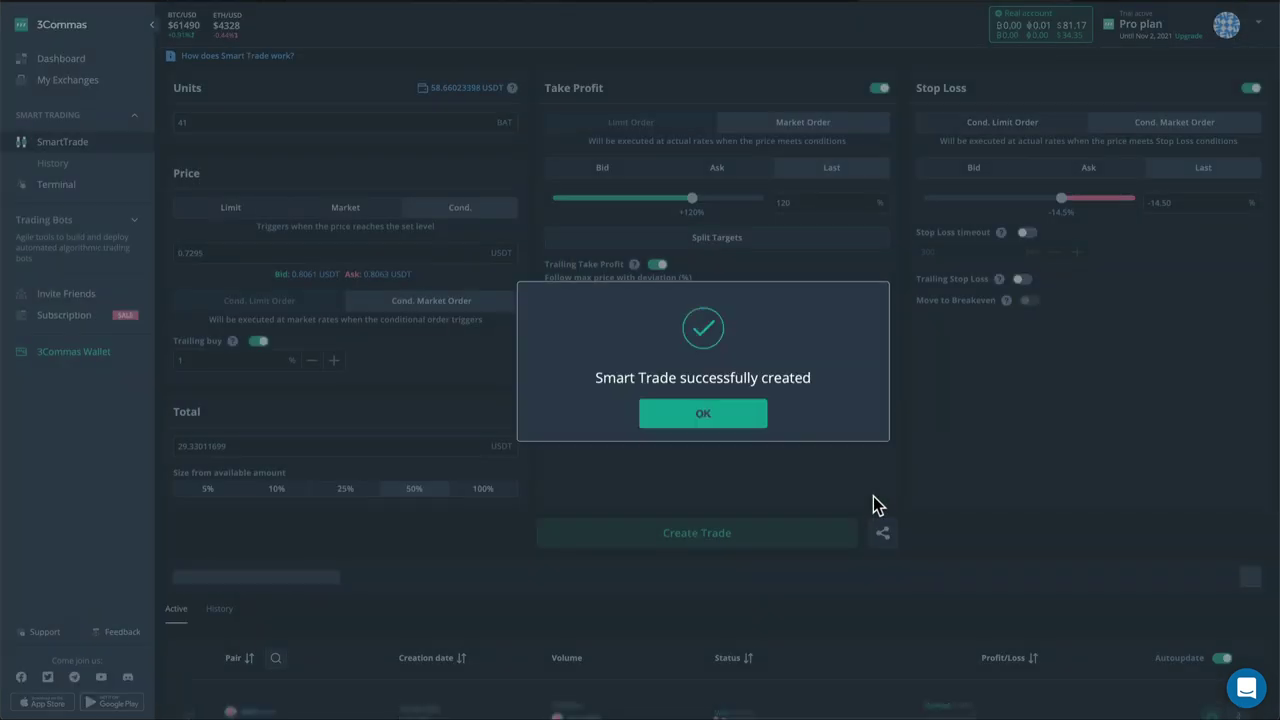
left_click(719, 420)
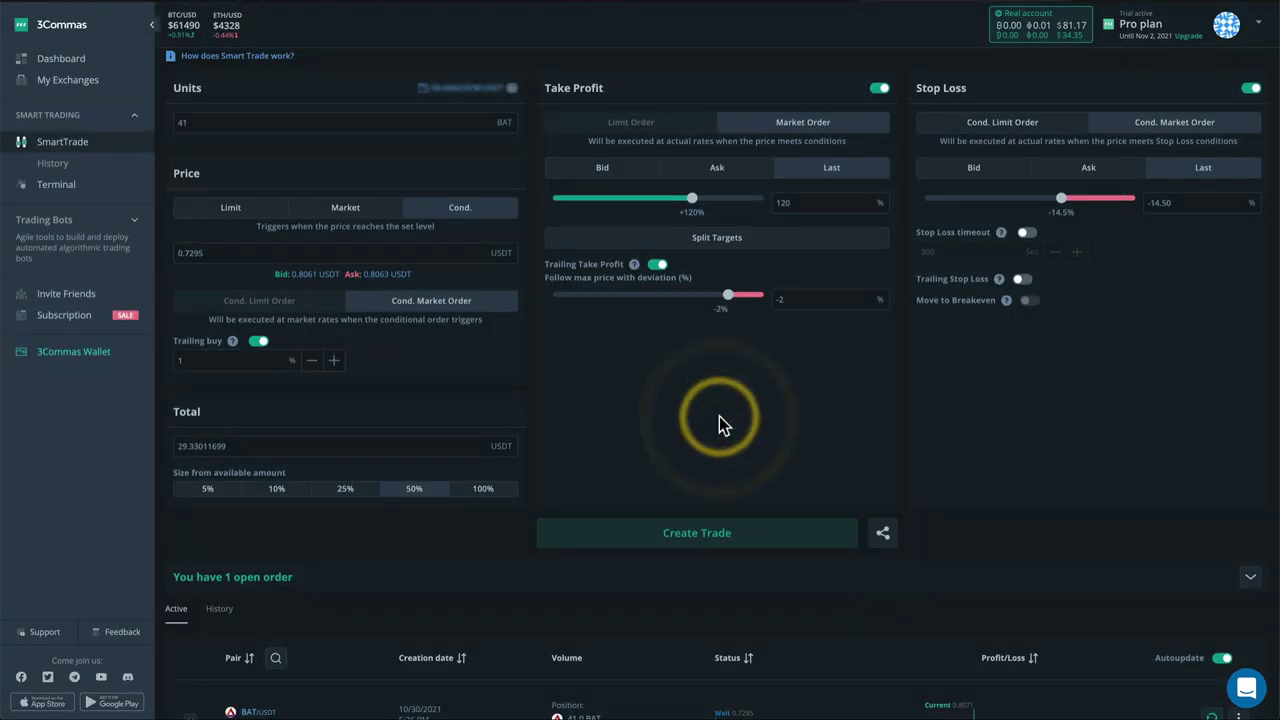
scroll(719, 430, "down", 3)
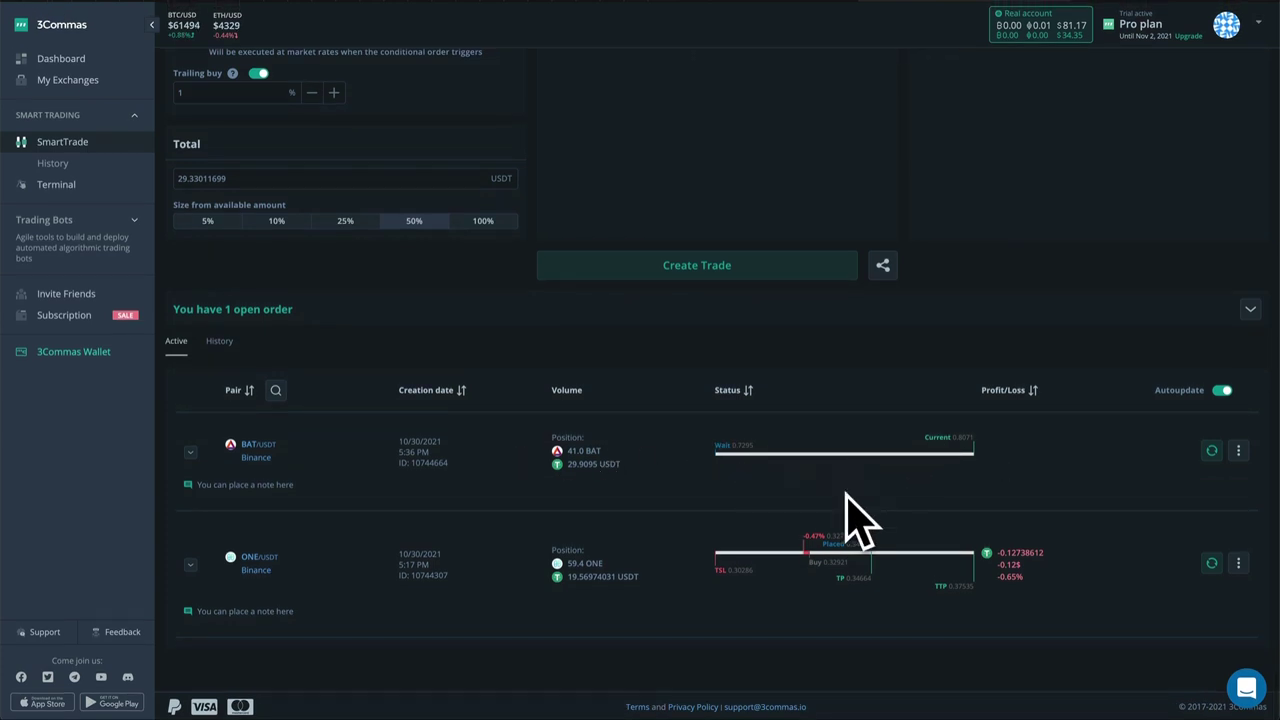
scroll(1019, 436, "up", 5)
scroll(1010, 452, "up", 4)
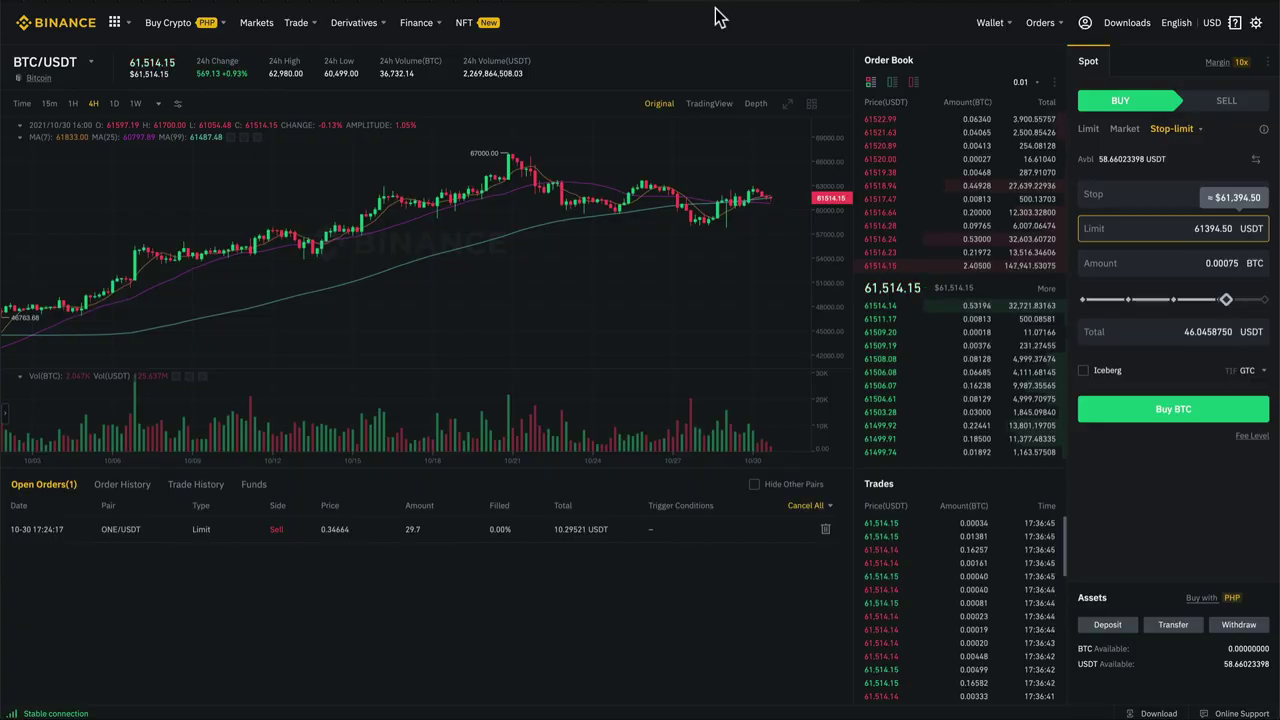
Return to the exchange chart tab and zoom out the price chart
mouse_move(975, 62)
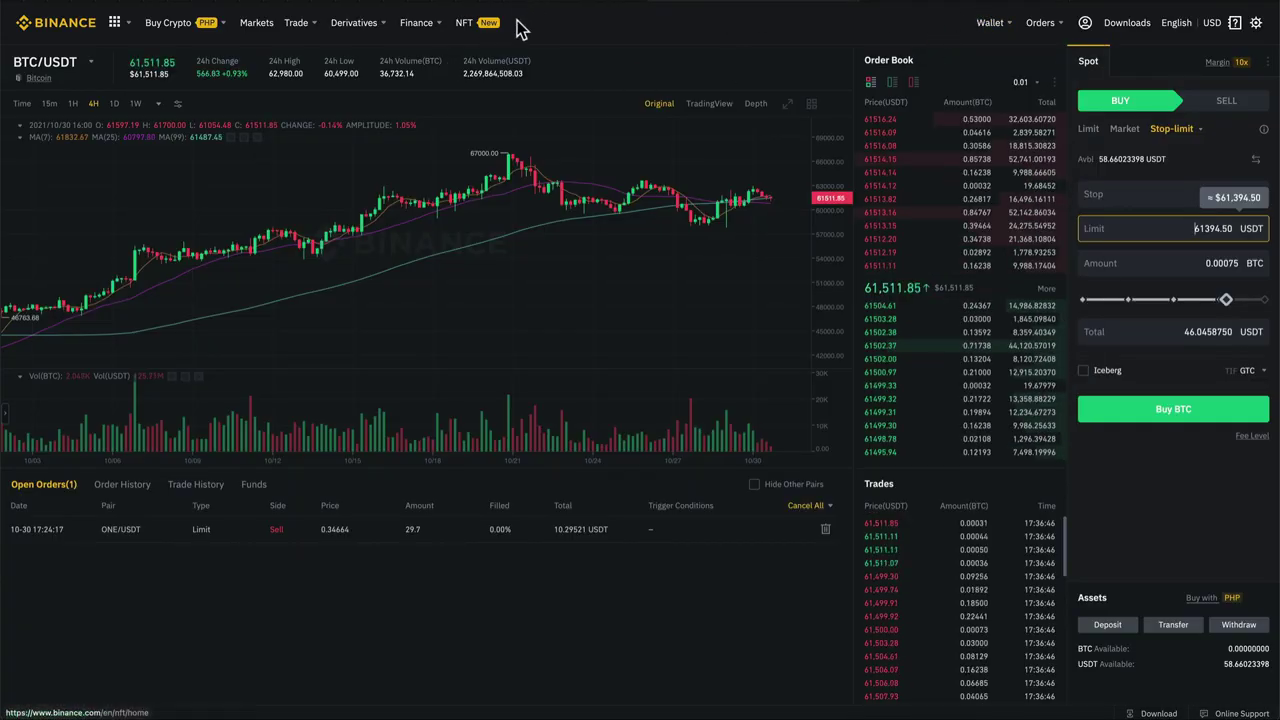
scroll(522, 186, "down", 4)
scroll(525, 186, "down", 5)
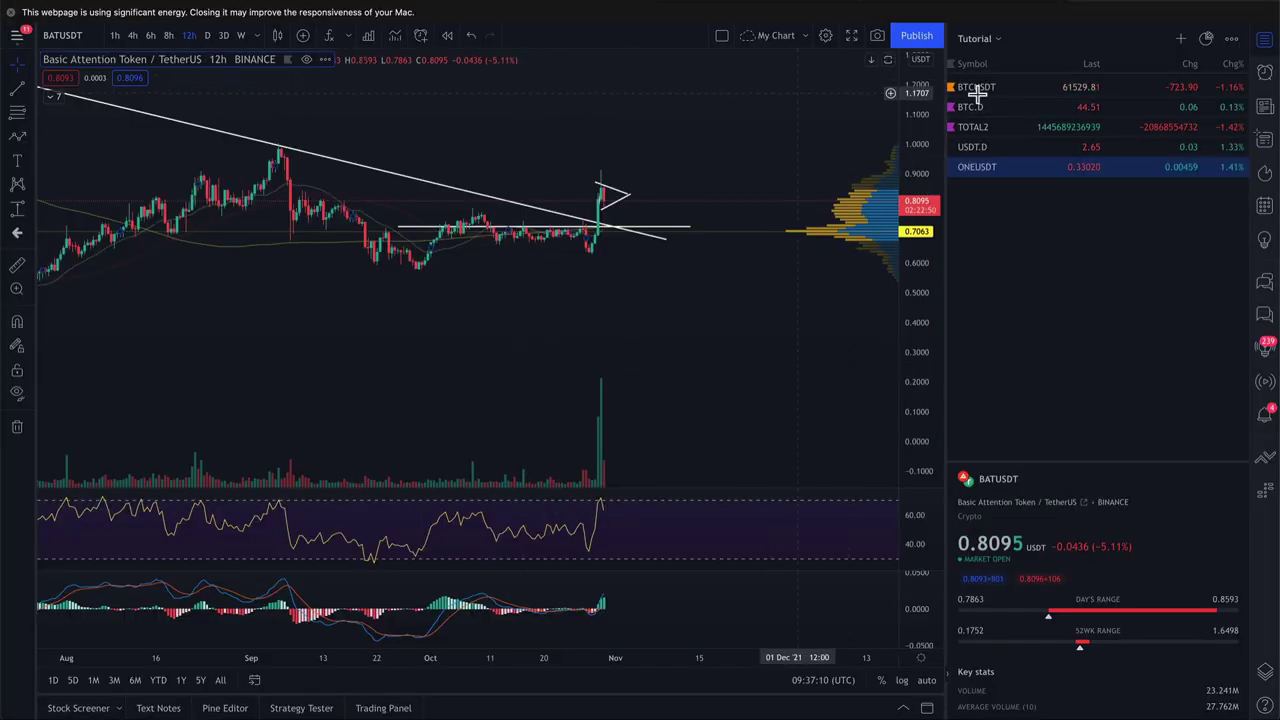
Open TradingView's plans page comparing Pro $155, Pro+ $299 and Premium $599 yearly
left_click(18, 40)
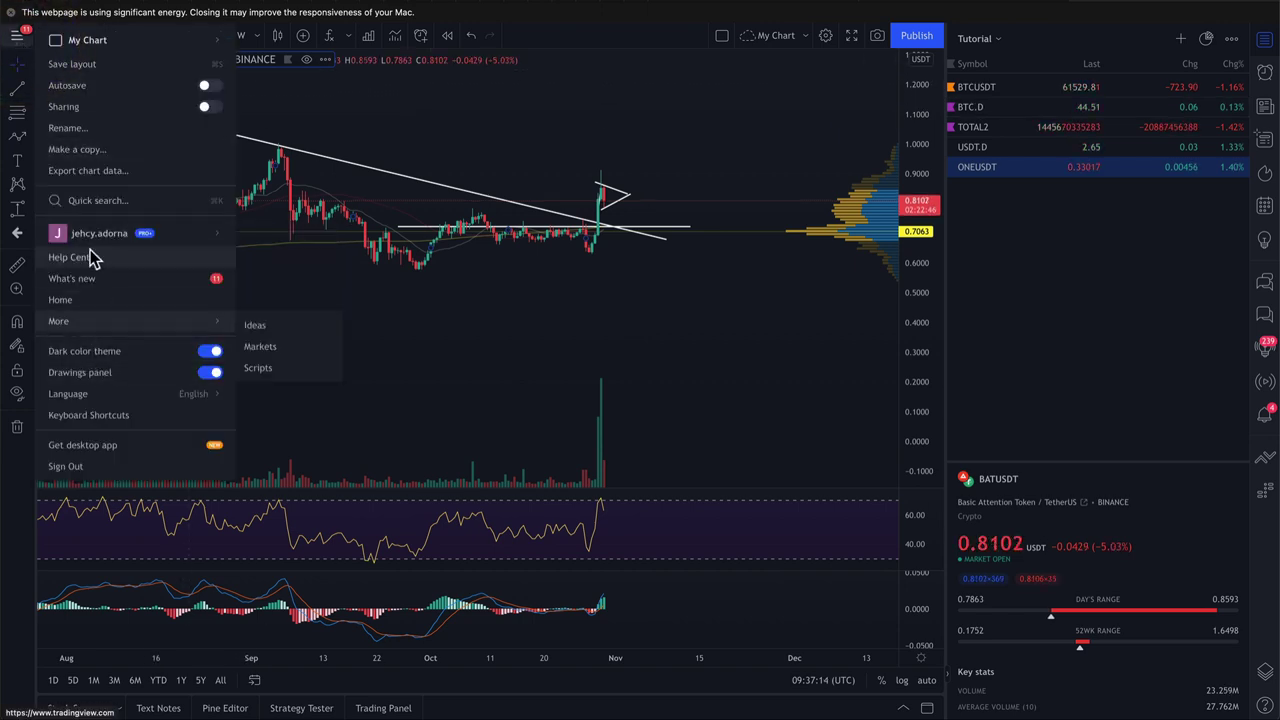
mouse_move(96, 231)
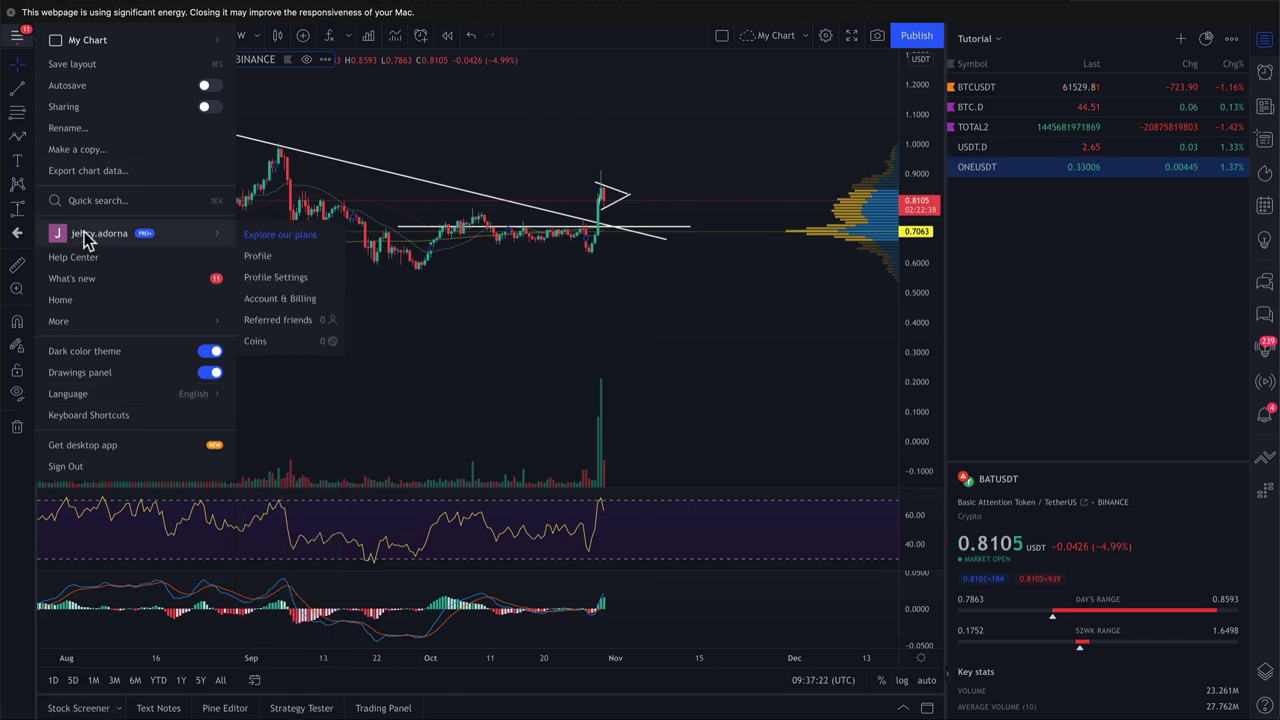
left_click(287, 238)
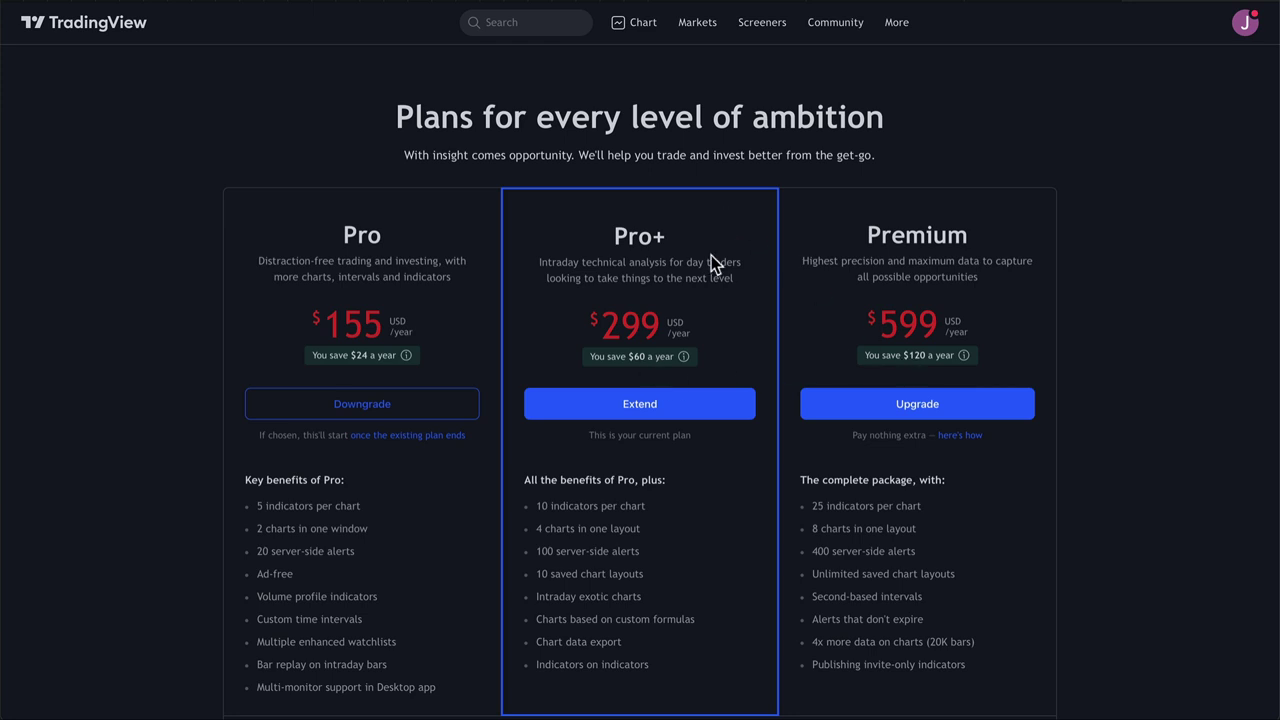
scroll(703, 265, "down", 3)
scroll(703, 265, "up", 3)
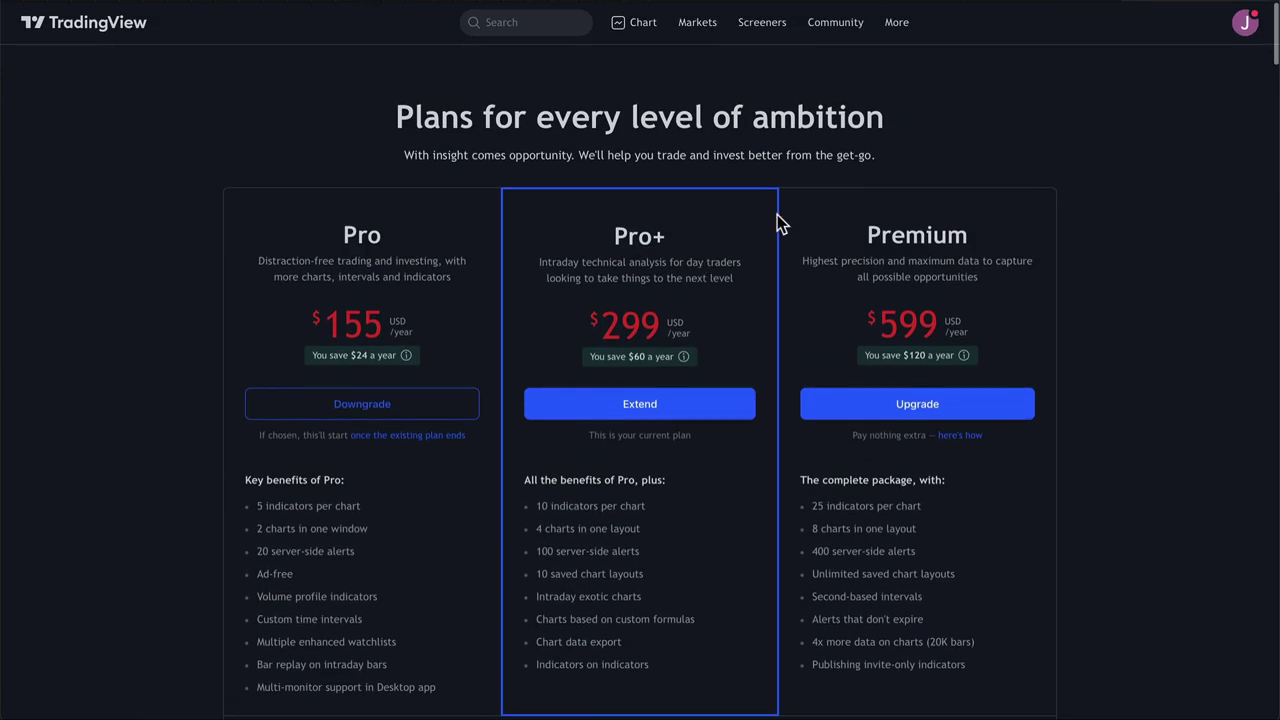